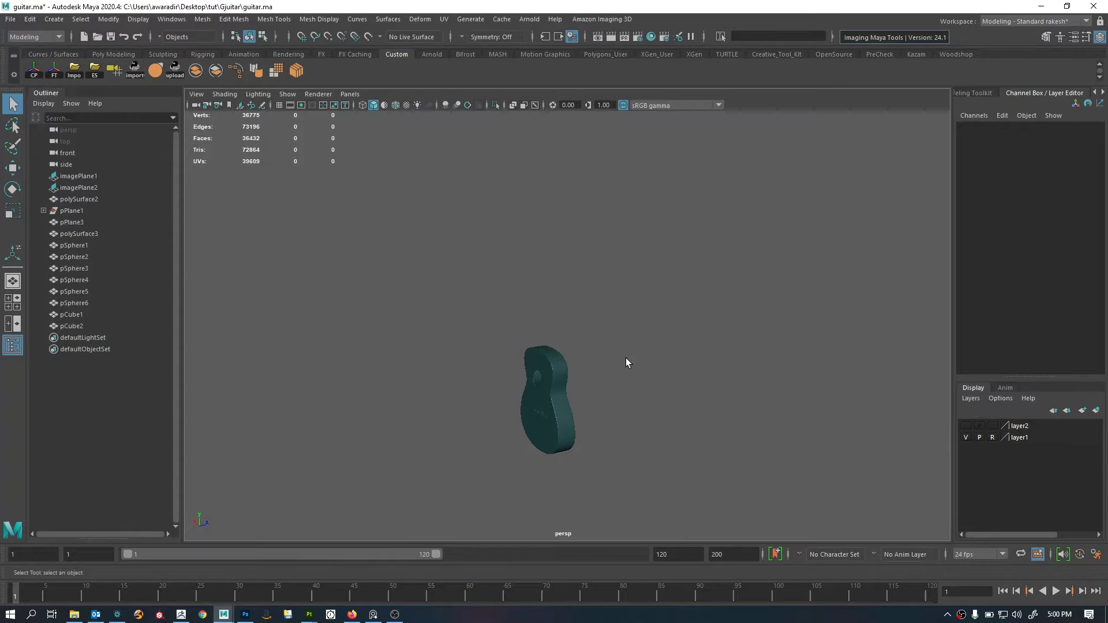
Examine the guitar body and the strap button at its lower end from several angles in the perspective view.
alt+drag(503, 406, 623, 404)
alt+right_drag(623, 404, 732, 403)
alt+middle_drag(731, 403, 666, 283)
alt+drag(667, 283, 506, 317)
alt+right_drag(507, 317, 646, 343)
alt+middle_drag(646, 343, 746, 354)
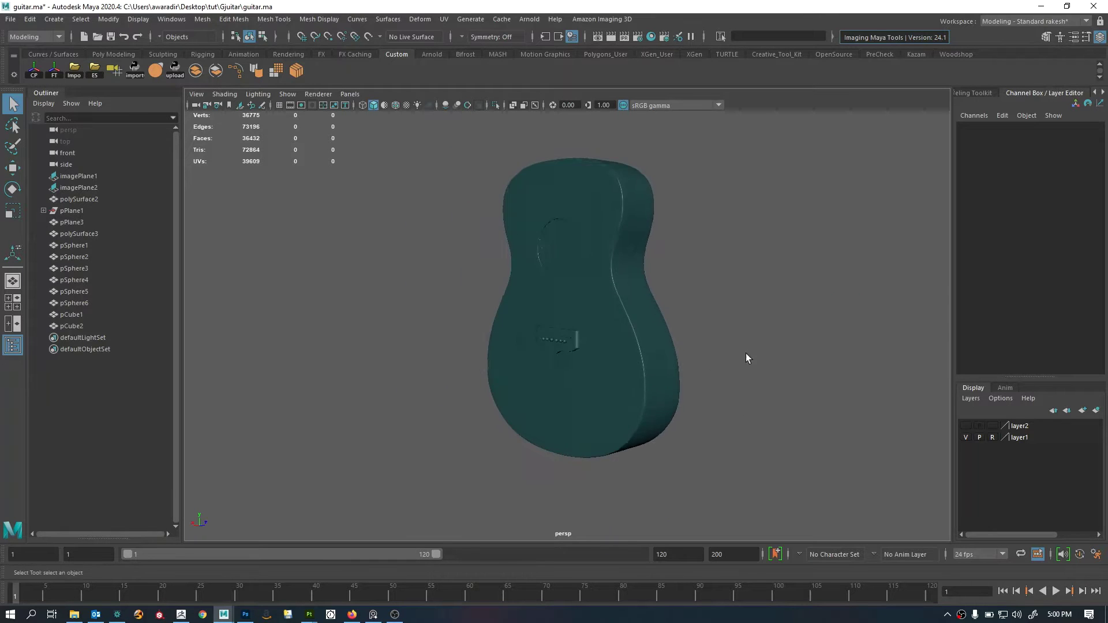
alt+drag(746, 353, 514, 322)
click(512, 319)
key(f)
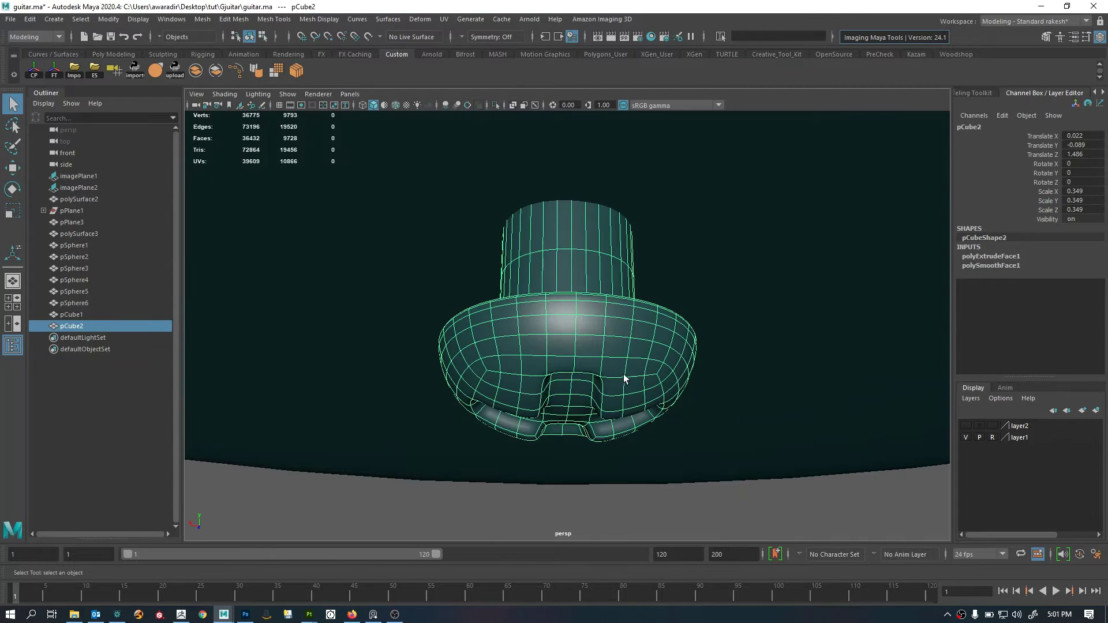
alt+drag(624, 378, 537, 309)
alt+right_drag(537, 309, 498, 332)
alt+drag(498, 331, 613, 402)
click(636, 481)
click(538, 375)
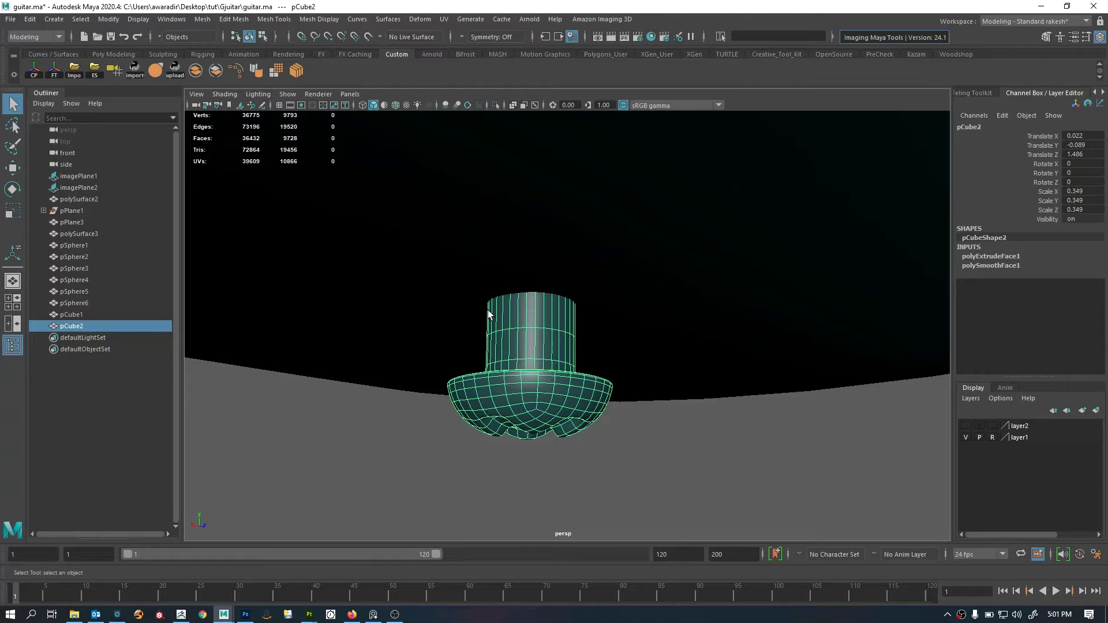
scroll(540, 337, up, 5)
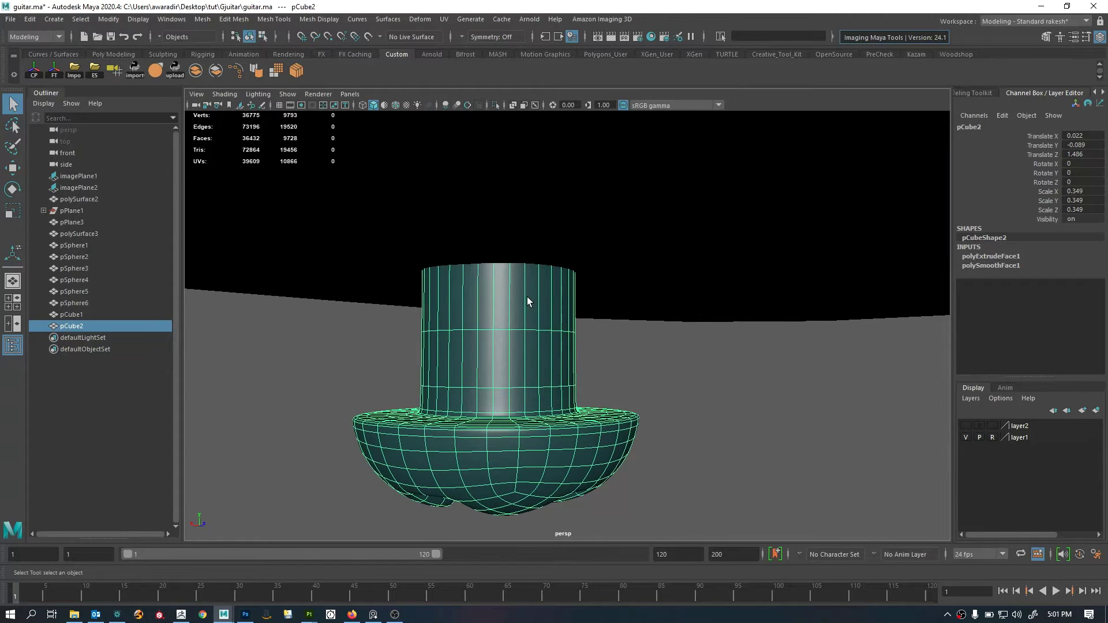
alt+drag(519, 299, 494, 327)
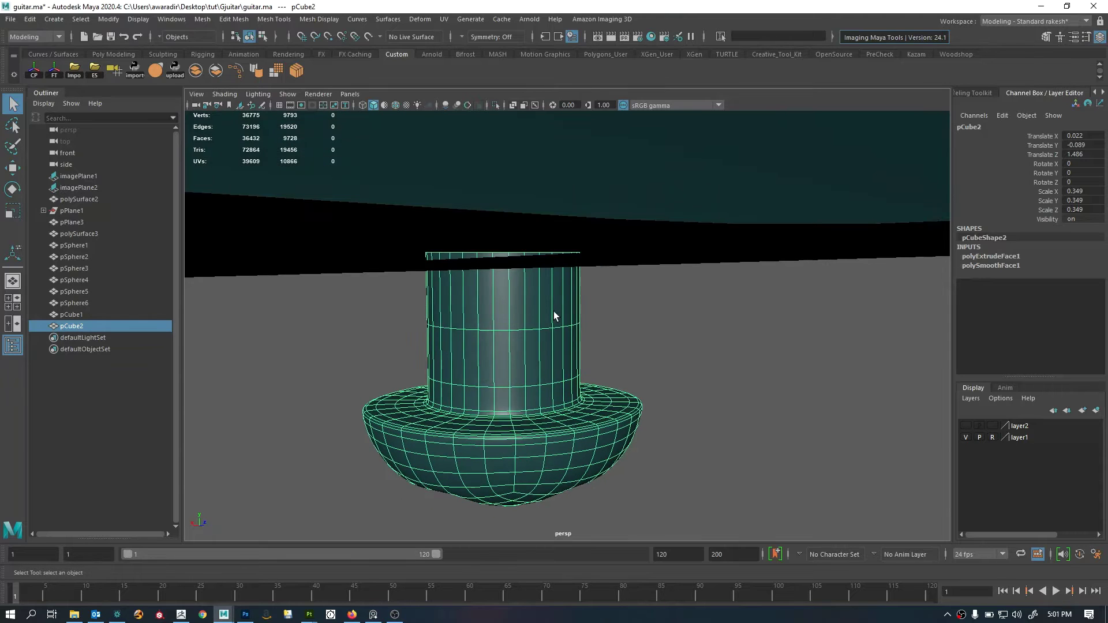
scroll(553, 310, down, 1)
alt+drag(500, 321, 482, 249)
scroll(605, 320, down, 6)
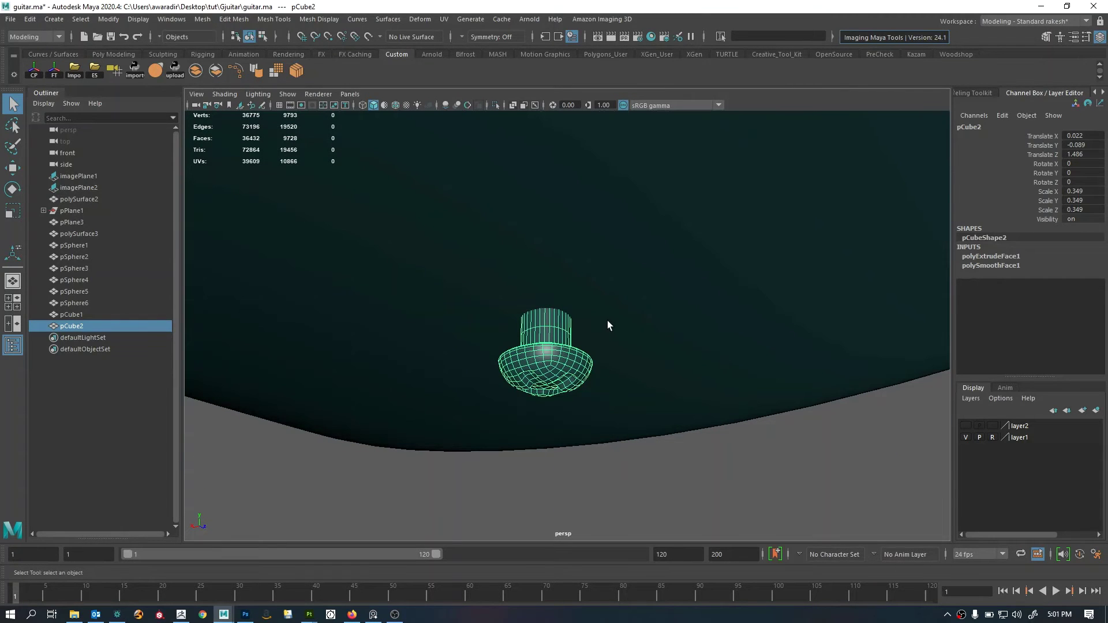
Examine the whole guitar body in perspective and its neck and headstock reference in the front view.
key(a)
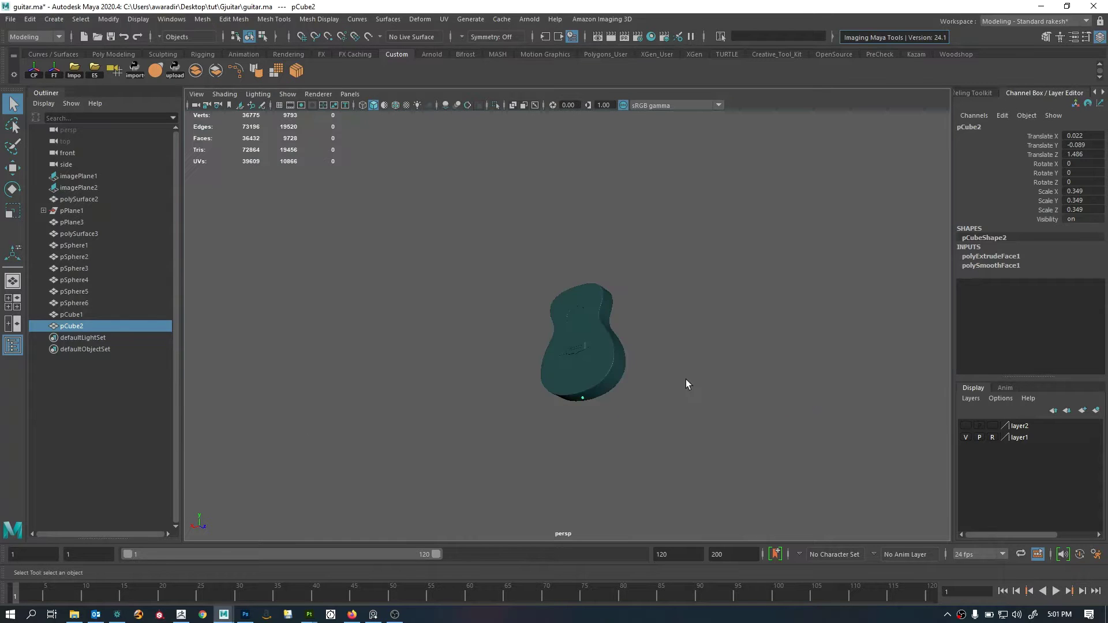
click(687, 381)
alt+drag(564, 331, 653, 352)
alt+right_drag(652, 352, 847, 399)
alt+middle_drag(847, 400, 594, 297)
scroll(591, 317, down, 2)
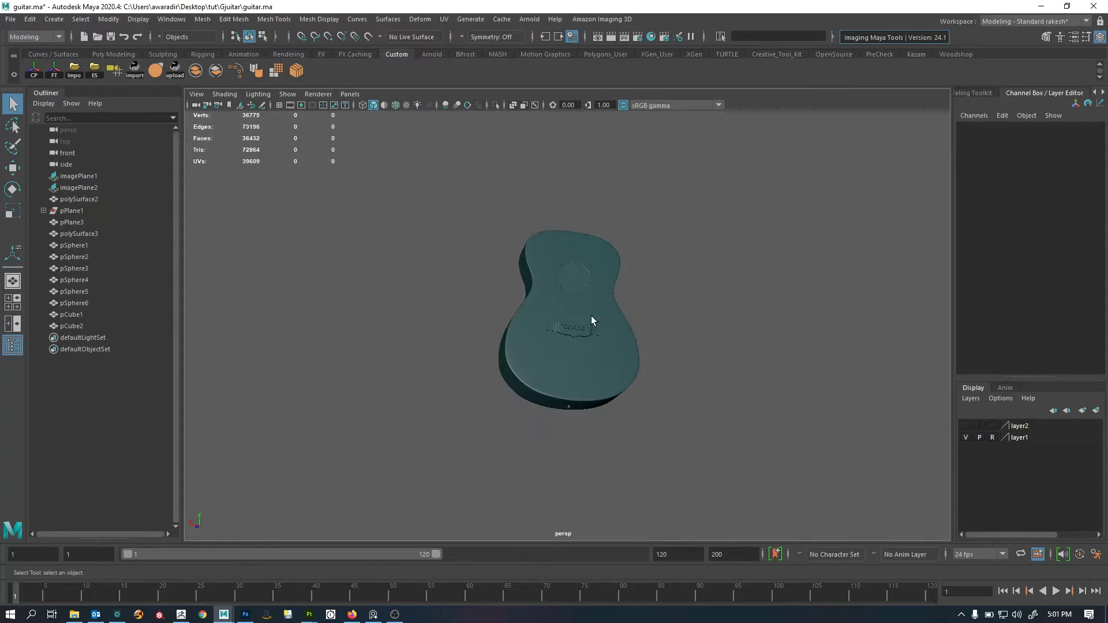
key(space)
key(space)
alt+right_drag(462, 391, 460, 289)
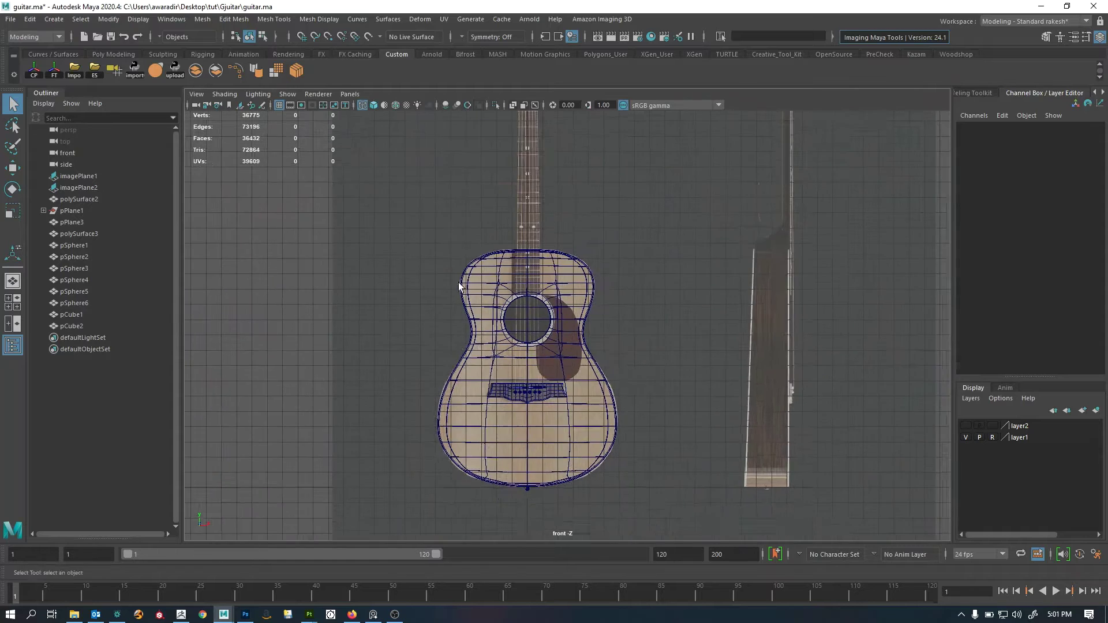
alt+middle_drag(460, 289, 444, 486)
alt+right_drag(444, 486, 574, 423)
alt+right_drag(497, 409, 480, 380)
alt+middle_drag(481, 380, 472, 357)
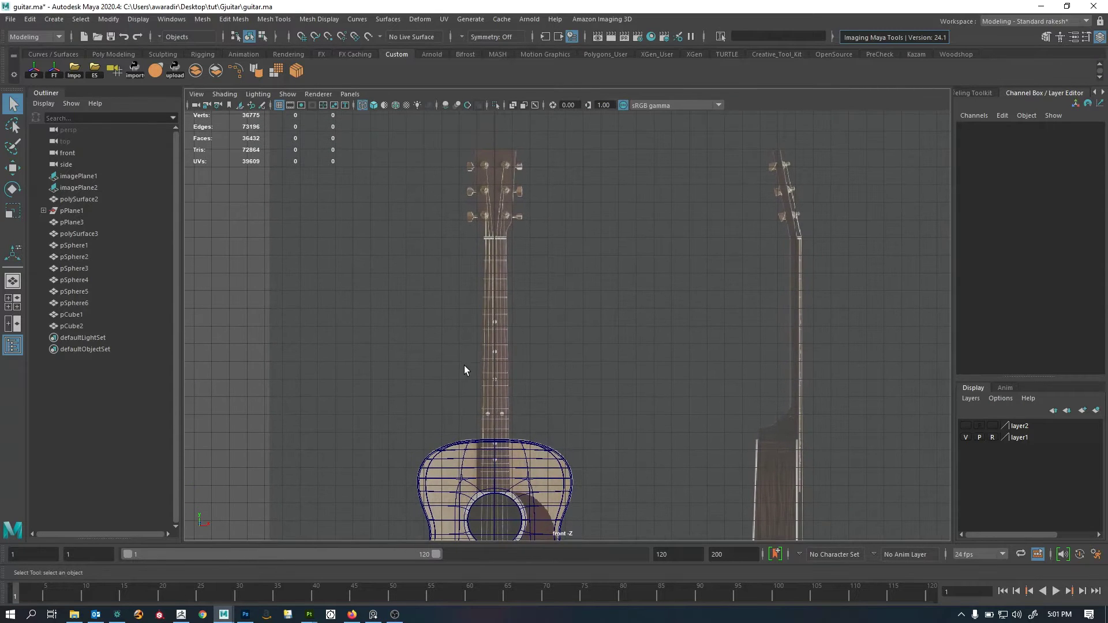
Make layer1 selectable and set the Alpha Gain of the front view's reference image plane to 0.8.
alt+right_drag(486, 266, 497, 262)
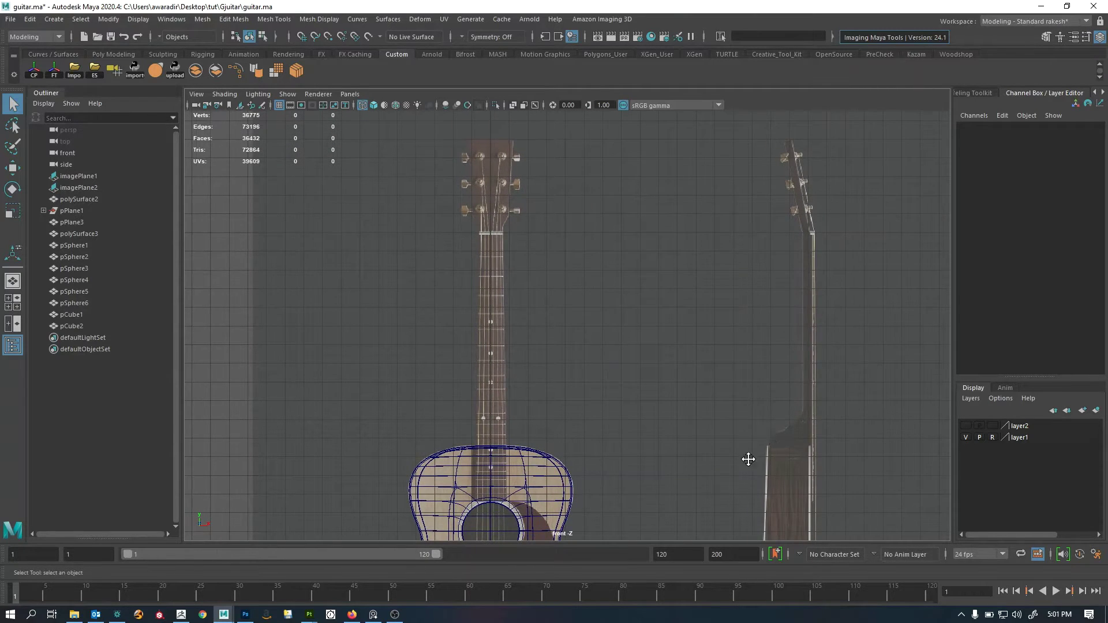
alt+middle_drag(748, 460, 637, 369)
alt+right_drag(637, 369, 812, 362)
alt+middle_drag(811, 363, 528, 329)
alt+right_drag(707, 393, 804, 399)
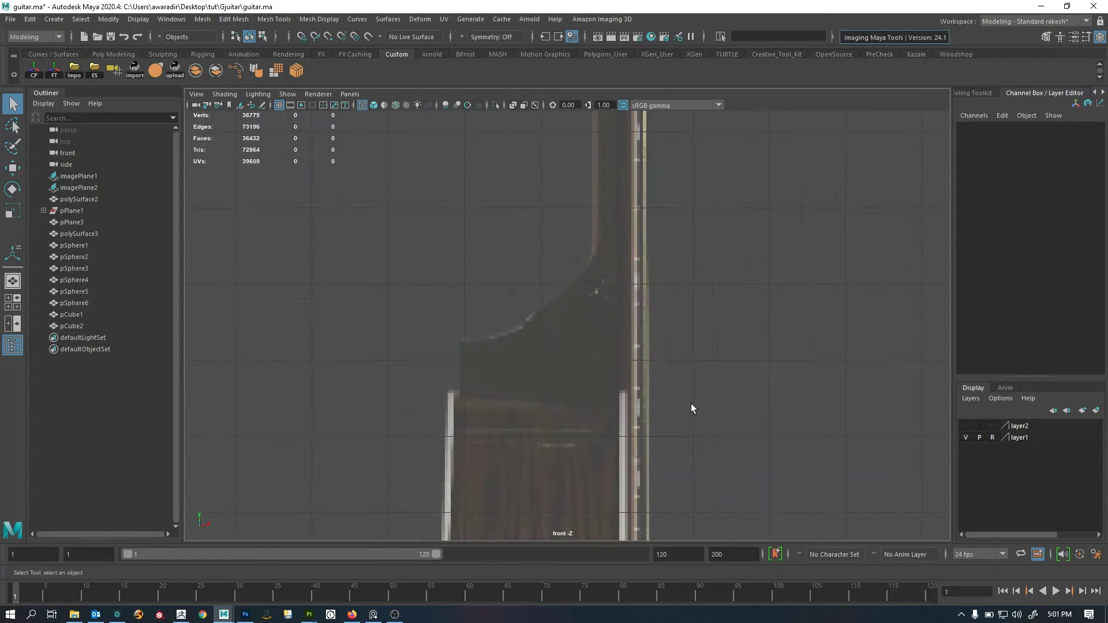
alt+right_drag(692, 408, 447, 406)
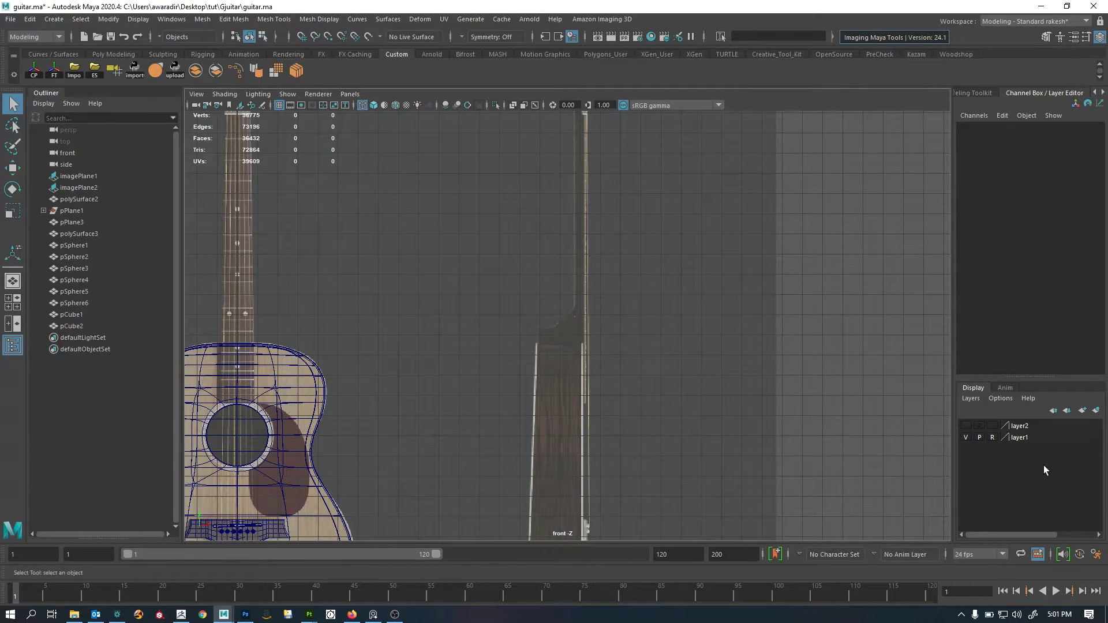
click(767, 395)
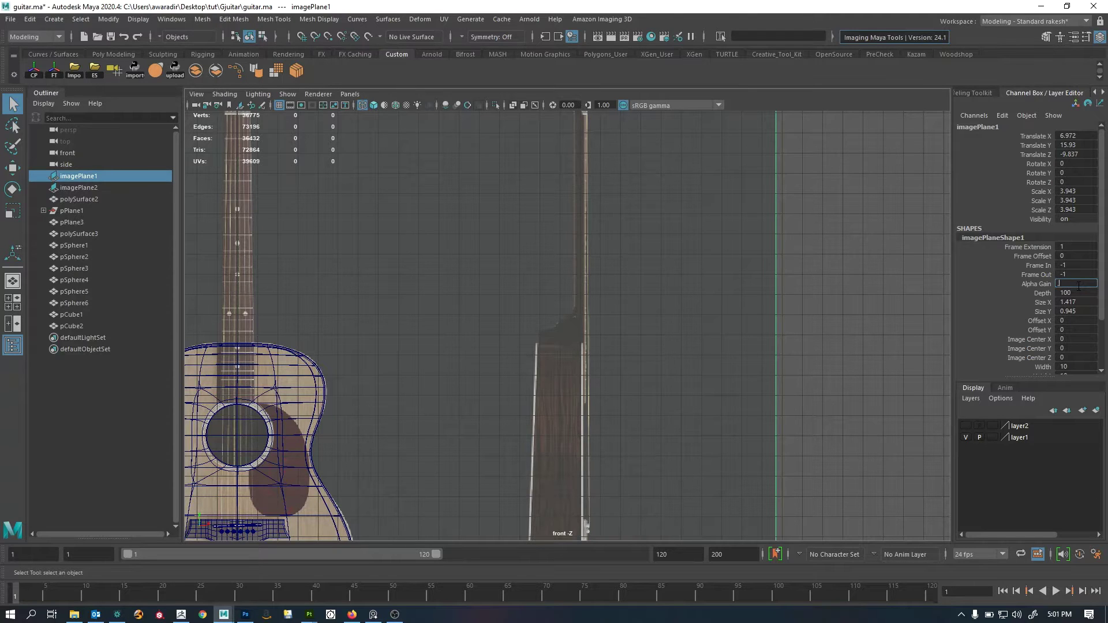
text(0.8)
key(Return)
alt+right_drag(568, 372, 613, 360)
alt+middle_drag(606, 358, 487, 341)
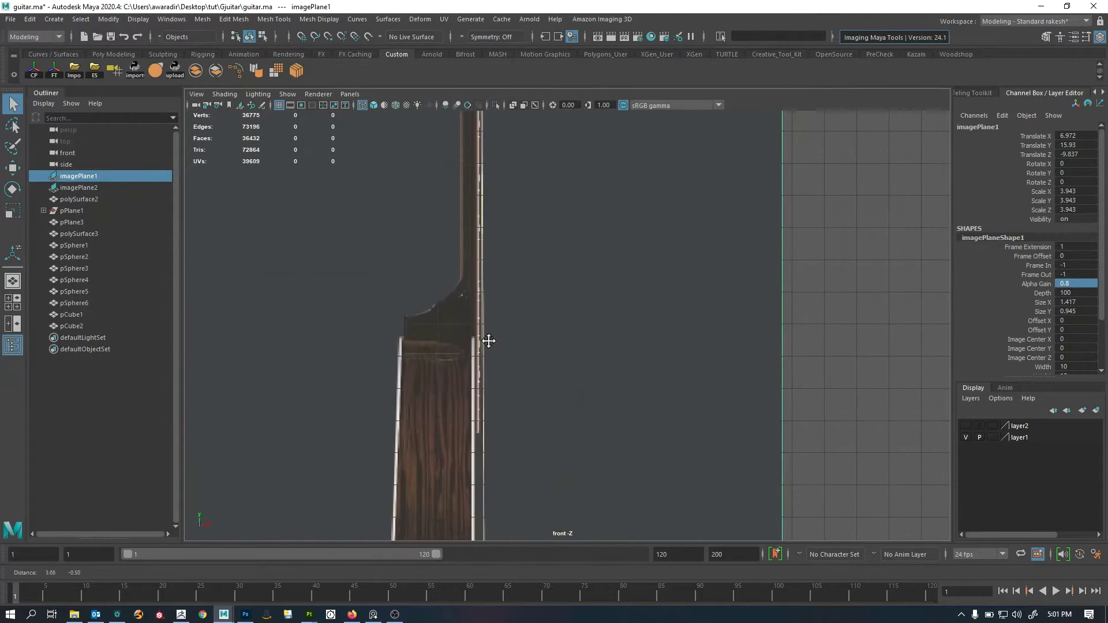
click(820, 371)
Set the Alpha Gain of the side view's reference image plane to 0.8.
key(space)
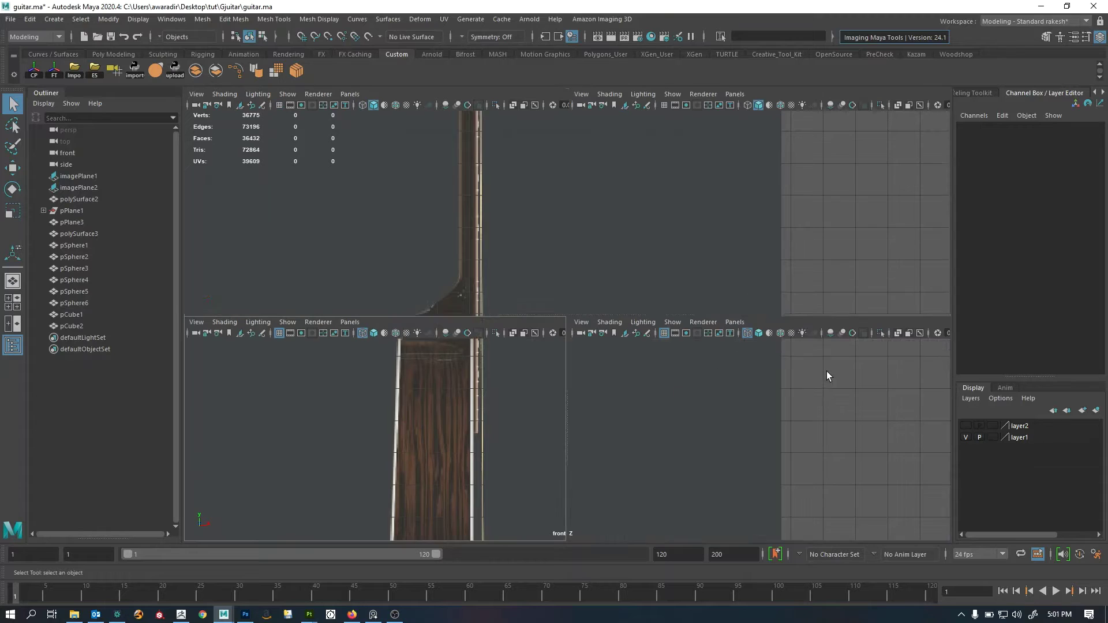
click(848, 402)
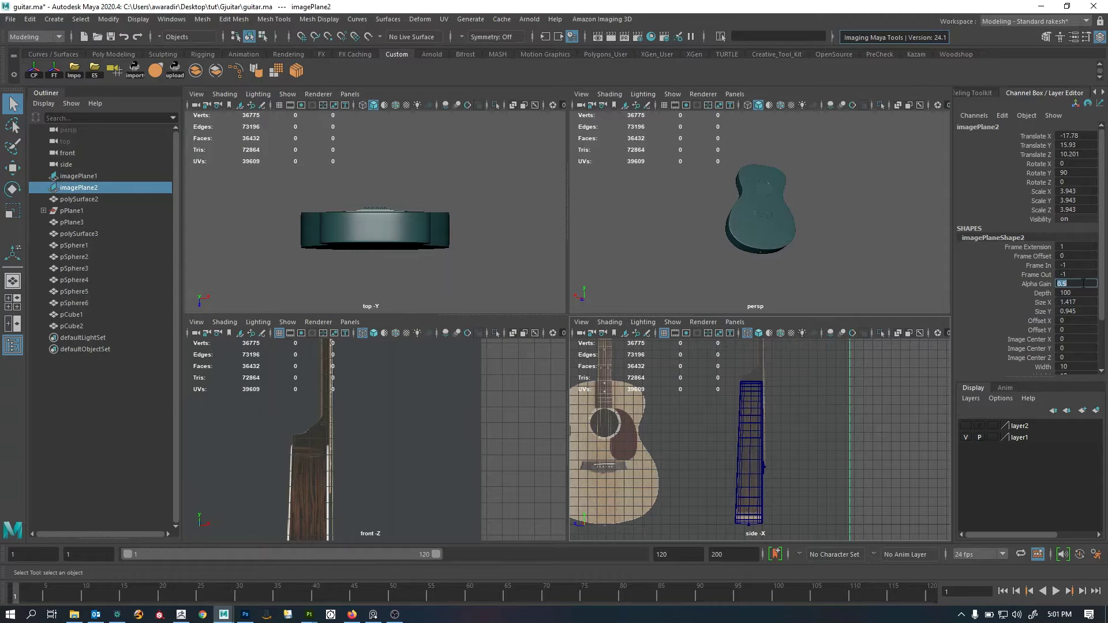
text(0.8)
key(Return)
click(923, 455)
Examine the neck heel, neck and headstock profile on the reference image in the side view.
key(space)
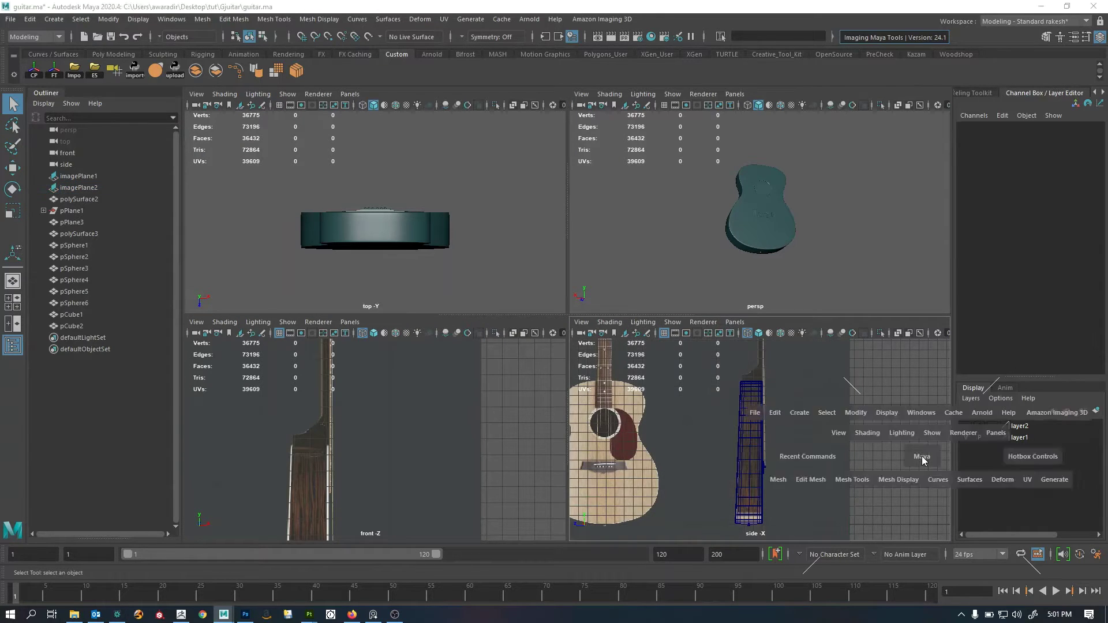
scroll(607, 347, up, 3)
alt+middle_drag(591, 294, 594, 412)
scroll(525, 214, up, 7)
alt+middle_drag(548, 161, 584, 379)
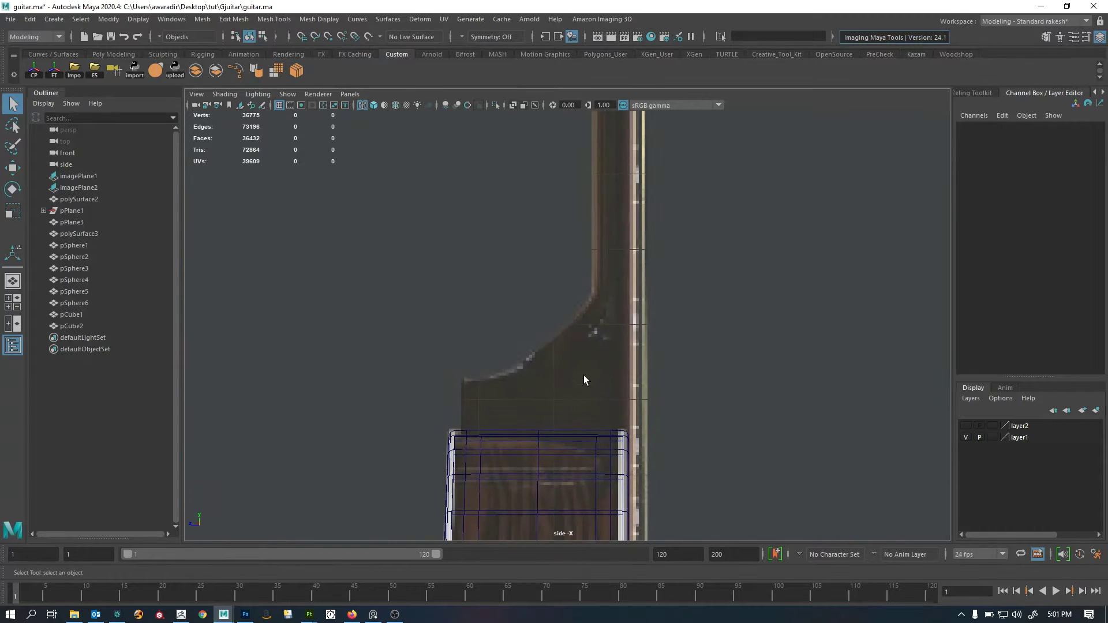
alt+right_drag(600, 375, 414, 359)
alt+middle_drag(591, 199, 609, 430)
alt+right_drag(609, 428, 668, 395)
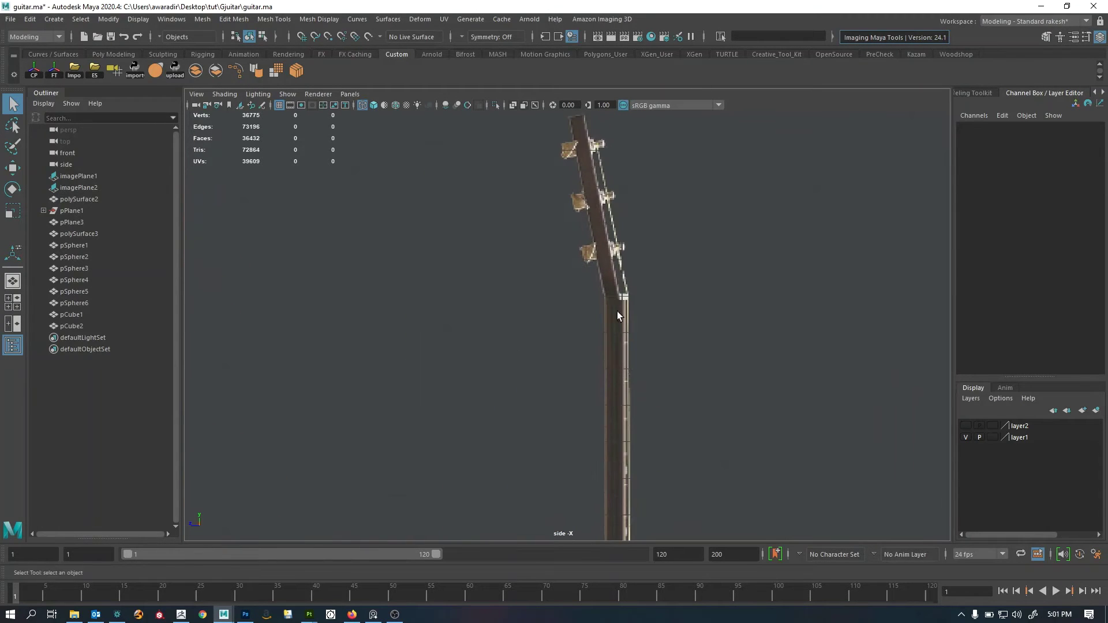
alt+middle_drag(618, 316, 624, 403)
alt+right_drag(628, 324, 616, 321)
alt+middle_drag(603, 373, 569, 249)
alt+right_drag(569, 250, 531, 249)
alt+middle_drag(601, 277, 611, 355)
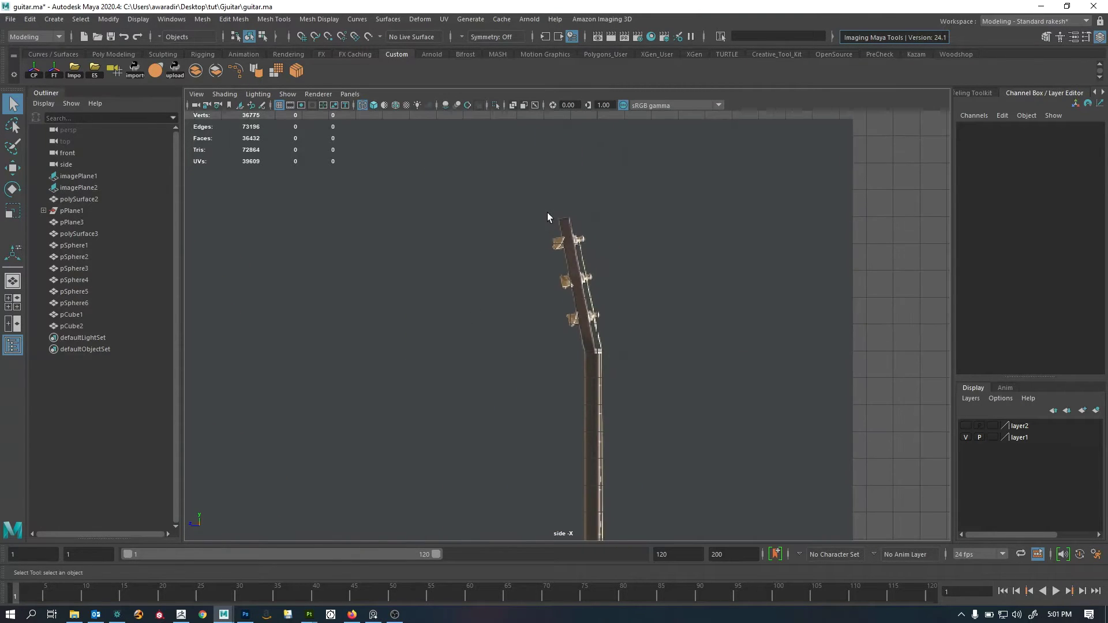
Create a polygon cube in the side view as the base for the guitar neck.
alt+middle_drag(671, 496, 628, 266)
alt+right_drag(641, 282, 578, 290)
alt+middle_drag(594, 367, 560, 365)
alt+right_drag(782, 327, 729, 329)
alt+middle_drag(542, 372, 513, 296)
alt+right_drag(629, 347, 659, 345)
alt+middle_drag(683, 293, 689, 327)
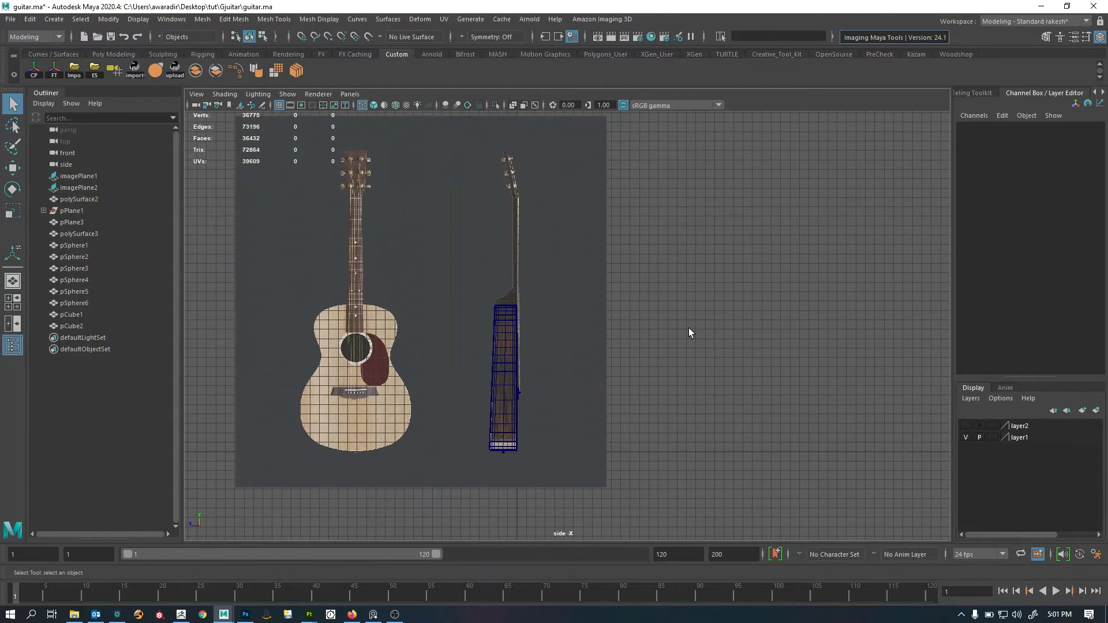
shift+right_drag(747, 255, 748, 286)
alt+right_drag(607, 398, 628, 400)
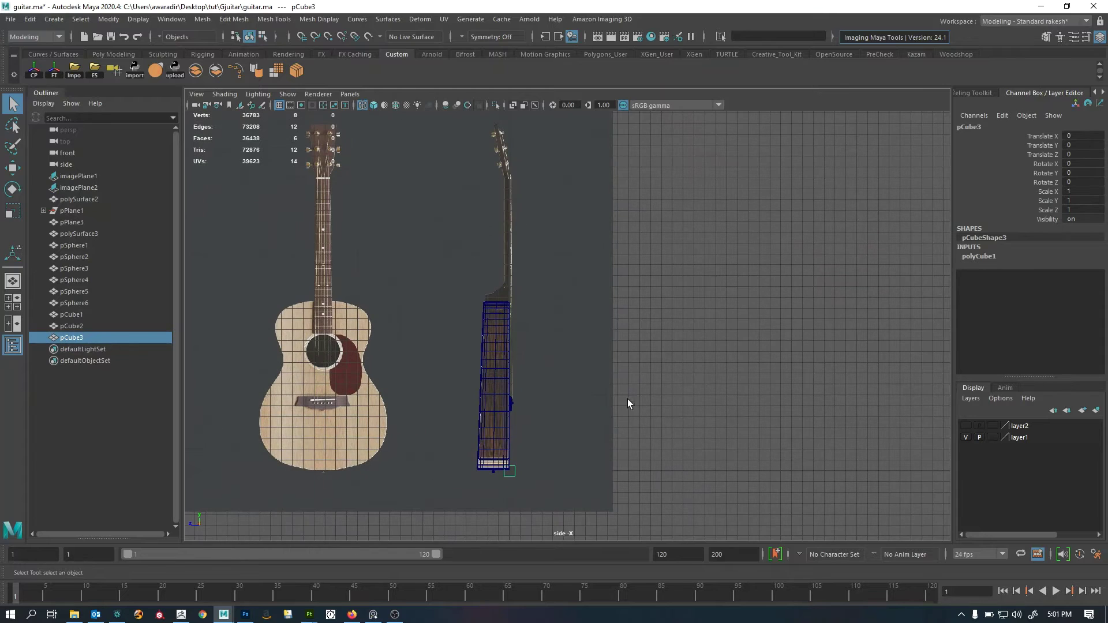
Move the new cube up to the nut end of the neck, at about Y 26.531 and Z 0.317.
key(w)
drag(505, 471, 504, 221)
alt+middle_drag(502, 249, 526, 384)
alt+right_drag(528, 323, 652, 312)
alt+middle_drag(640, 316, 755, 379)
drag(592, 471, 540, 286)
alt+right_drag(816, 328, 920, 338)
alt+middle_drag(635, 290, 594, 117)
middle_drag(595, 270, 694, 456)
alt+right_drag(665, 432, 852, 436)
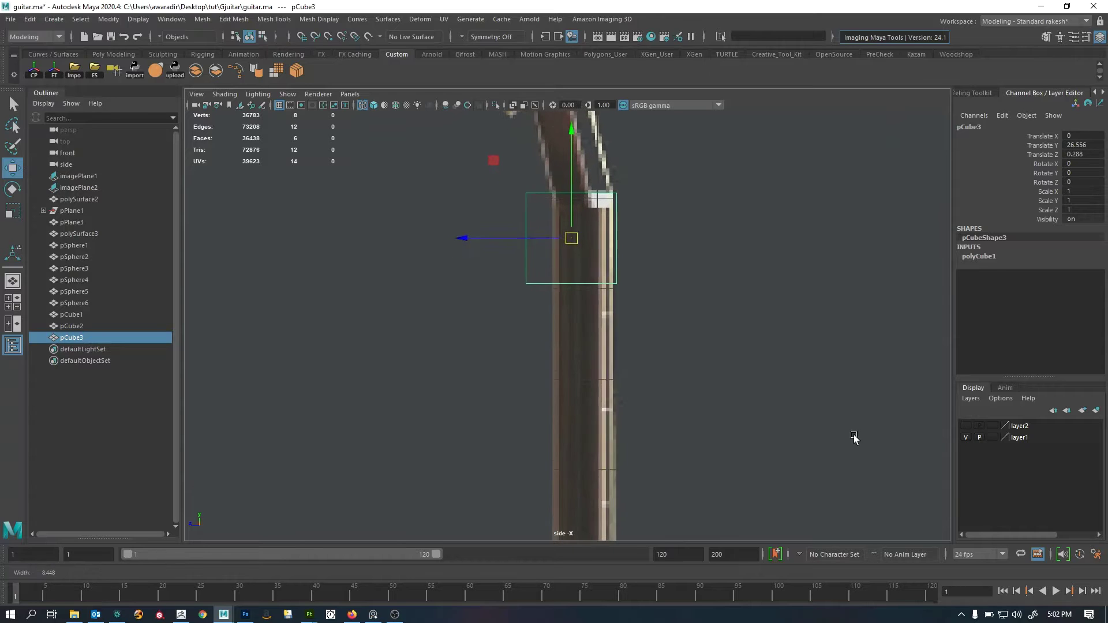
alt+middle_drag(634, 325, 632, 391)
alt+right_drag(646, 400, 759, 407)
alt+middle_drag(699, 356, 692, 372)
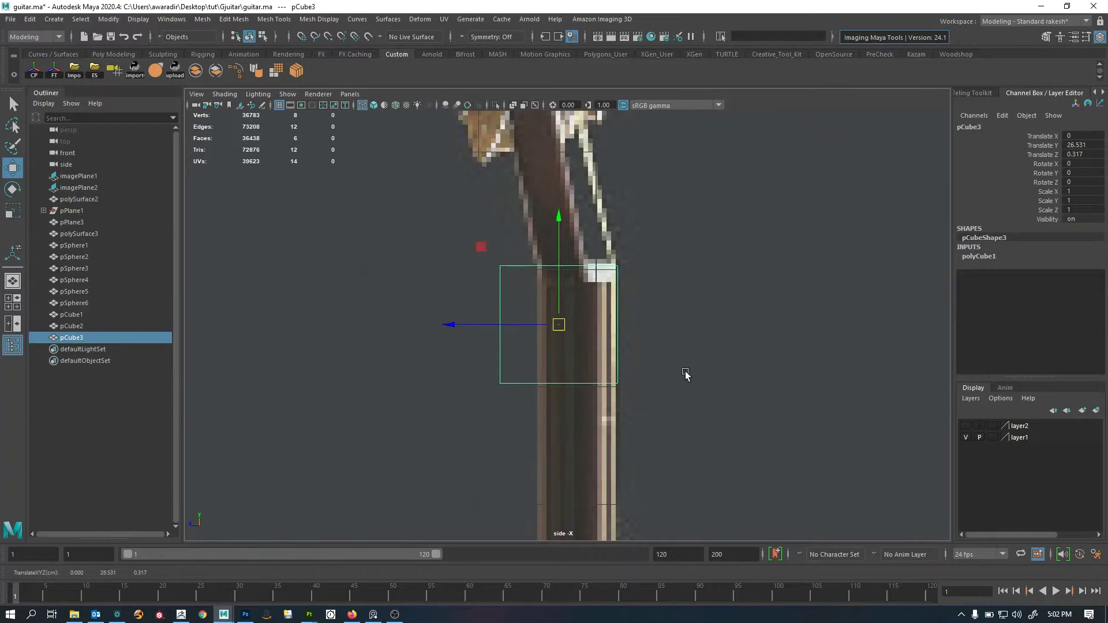
Scale the cube to about 0.417 in Z and align it with the neck's top end at Y 26.472, Z 0.289.
key(r)
drag(456, 325, 498, 326)
key(w)
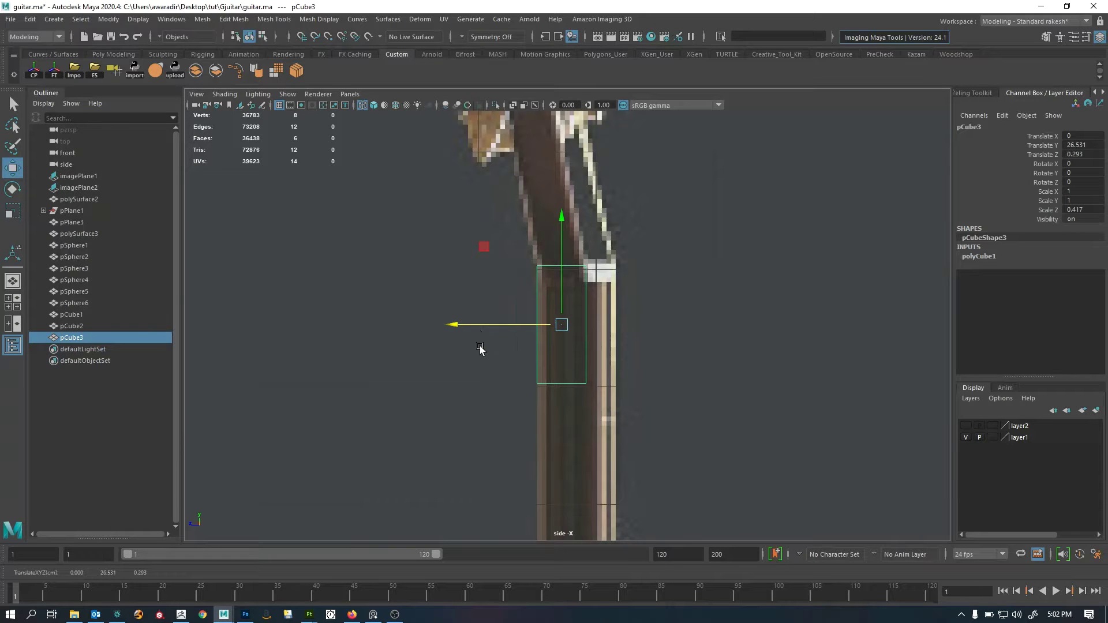
click(396, 615)
click(397, 615)
alt+right_drag(569, 331, 628, 339)
alt+middle_drag(628, 339, 650, 358)
drag(514, 346, 515, 346)
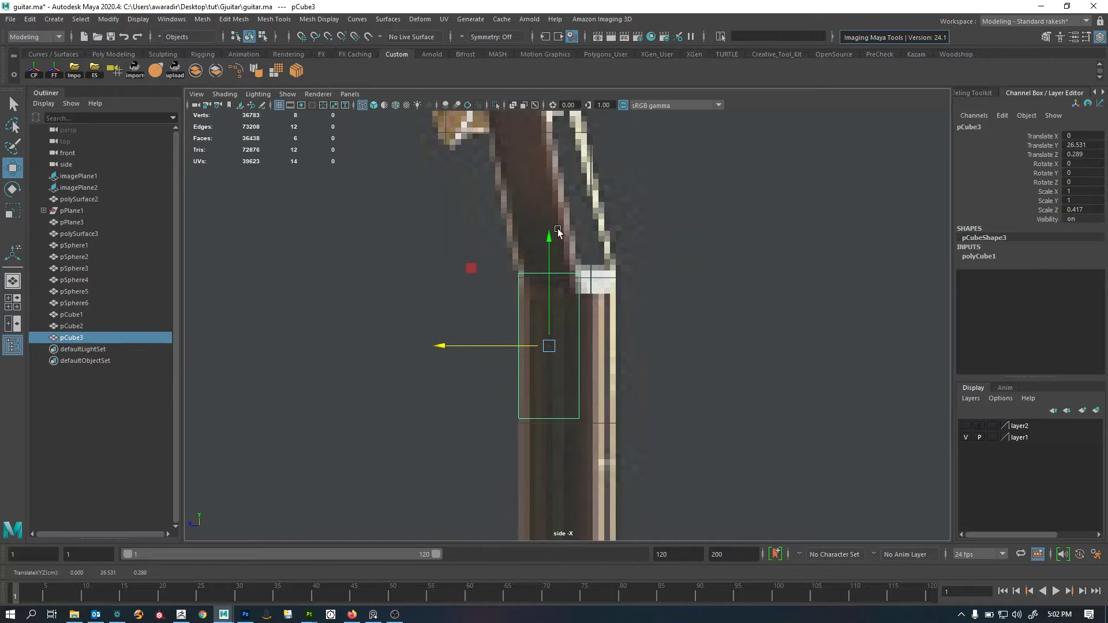
drag(551, 239, 551, 247)
alt+middle_drag(665, 386, 668, 339)
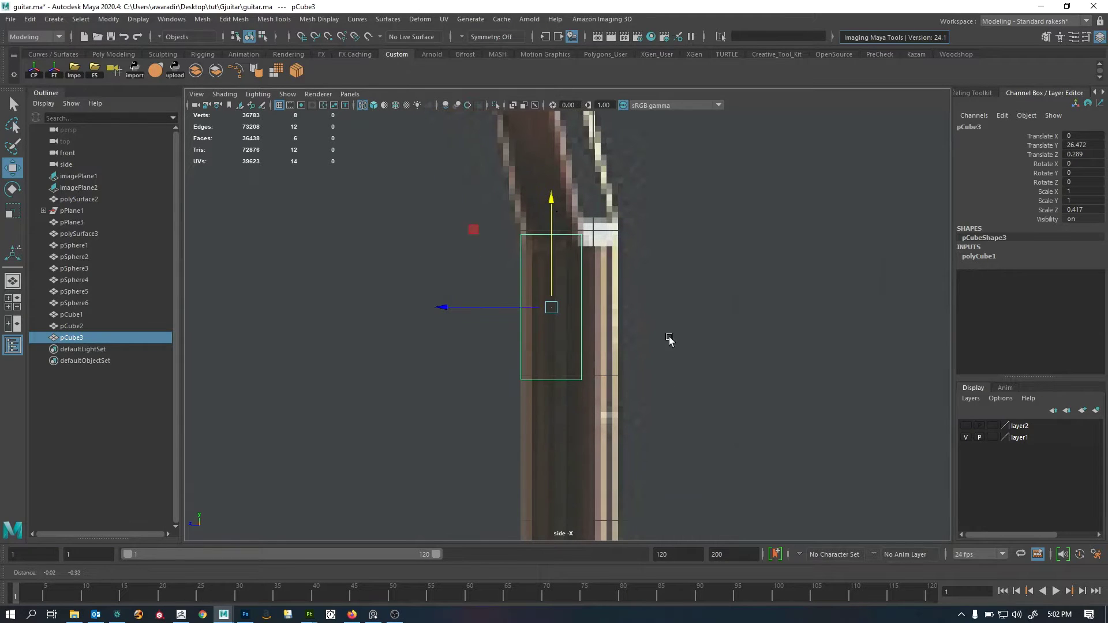
click(515, 385)
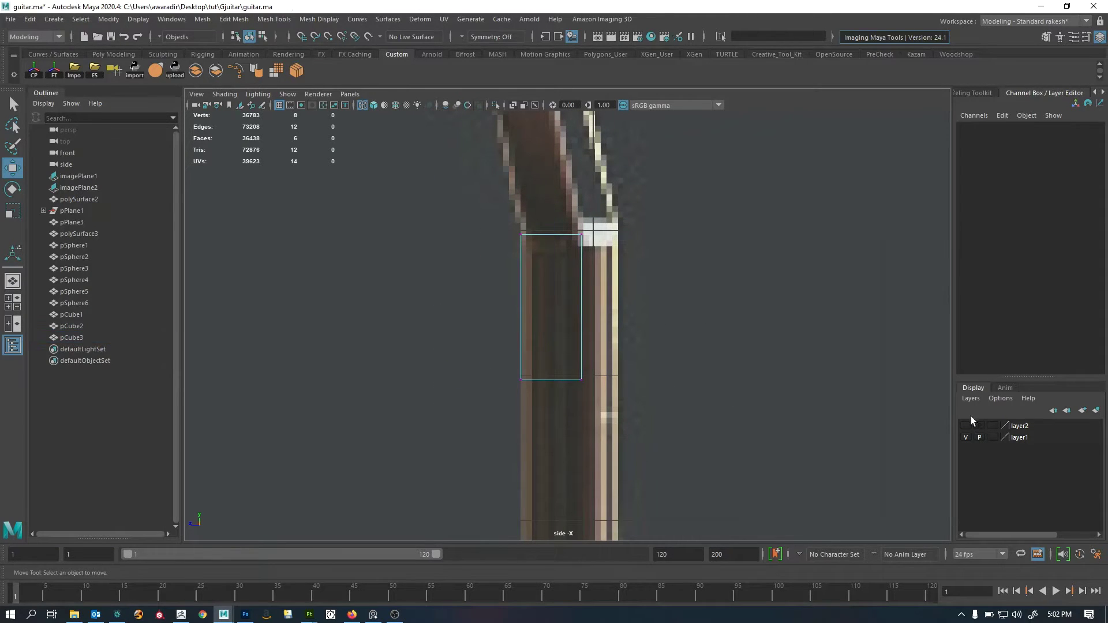
click(992, 441)
click(991, 441)
drag(471, 345, 734, 412)
alt+middle_drag(630, 379, 615, 341)
alt+right_drag(615, 341, 677, 347)
alt+middle_drag(677, 347, 677, 377)
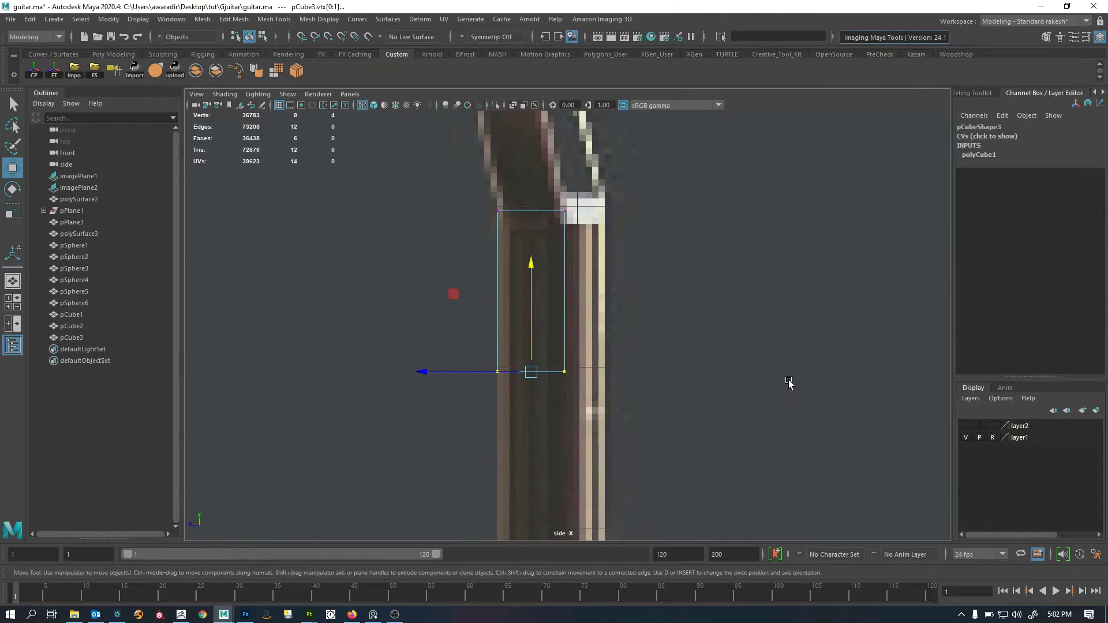
key(F8)
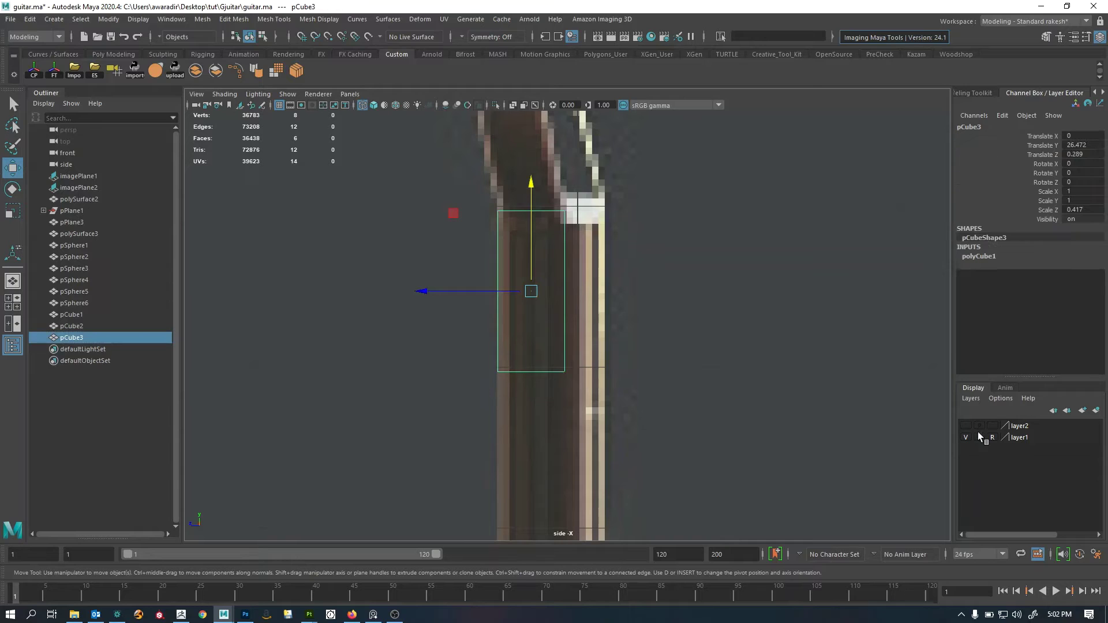
Cycle layer1's display type through Template and Reference back to normal and reselect the neck cube.
click(495, 342)
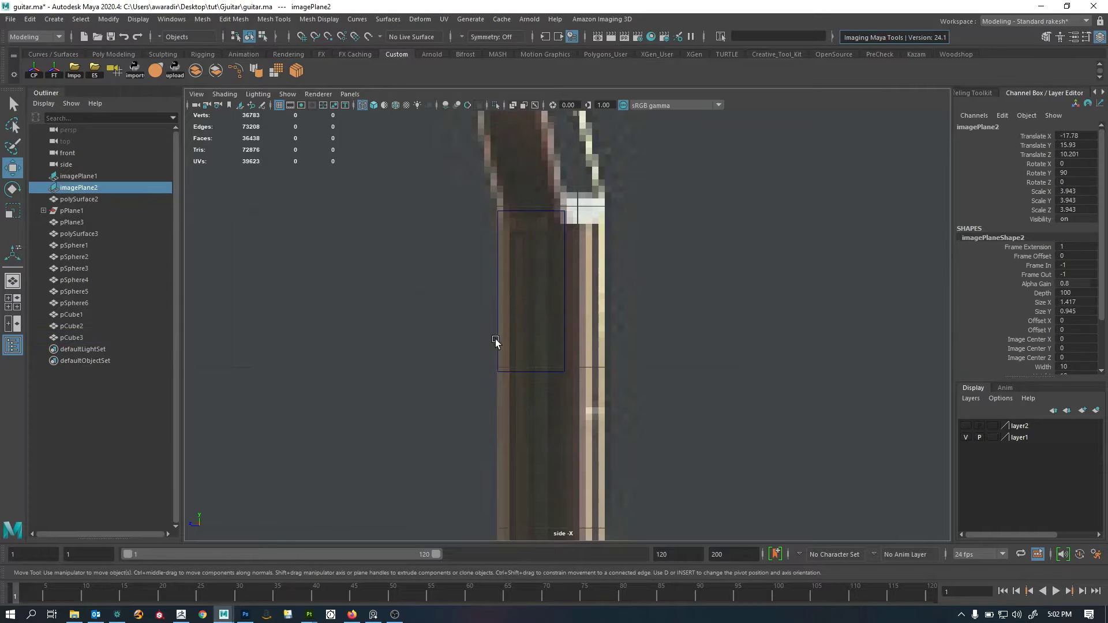
click(552, 374)
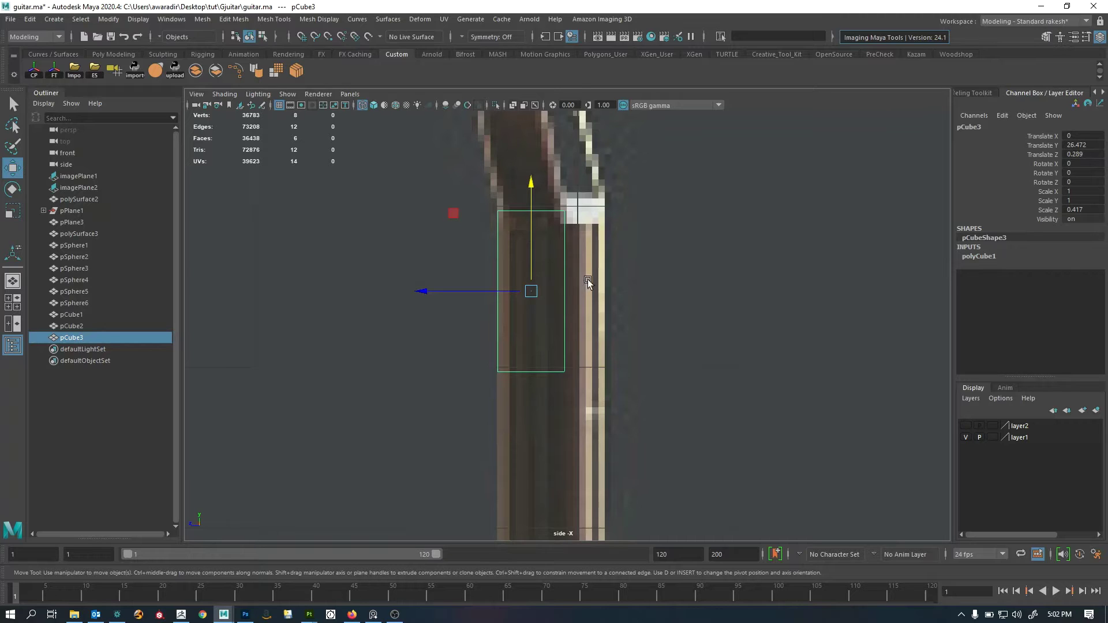
right_click(693, 295)
right_click(663, 265)
right_click(668, 268)
click(652, 238)
right_click(718, 314)
click(901, 354)
click(992, 437)
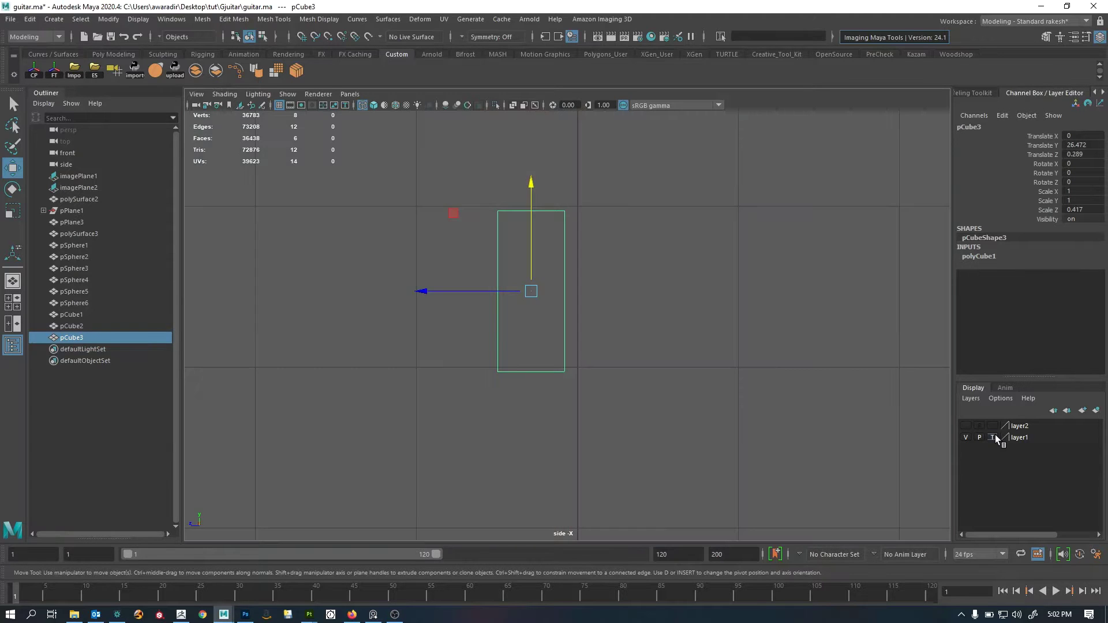
click(992, 436)
click(700, 351)
click(558, 368)
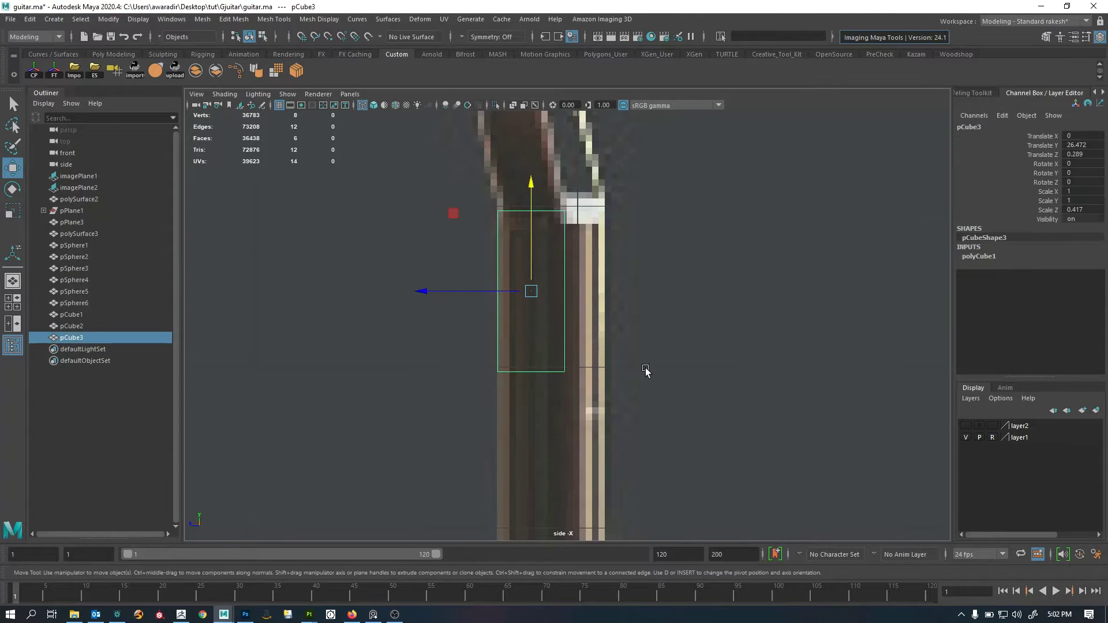
Lower the neck cube's bottom vertices to where the heel curve begins in the side view, at about Y 17.4.
right_drag(727, 293, 605, 303)
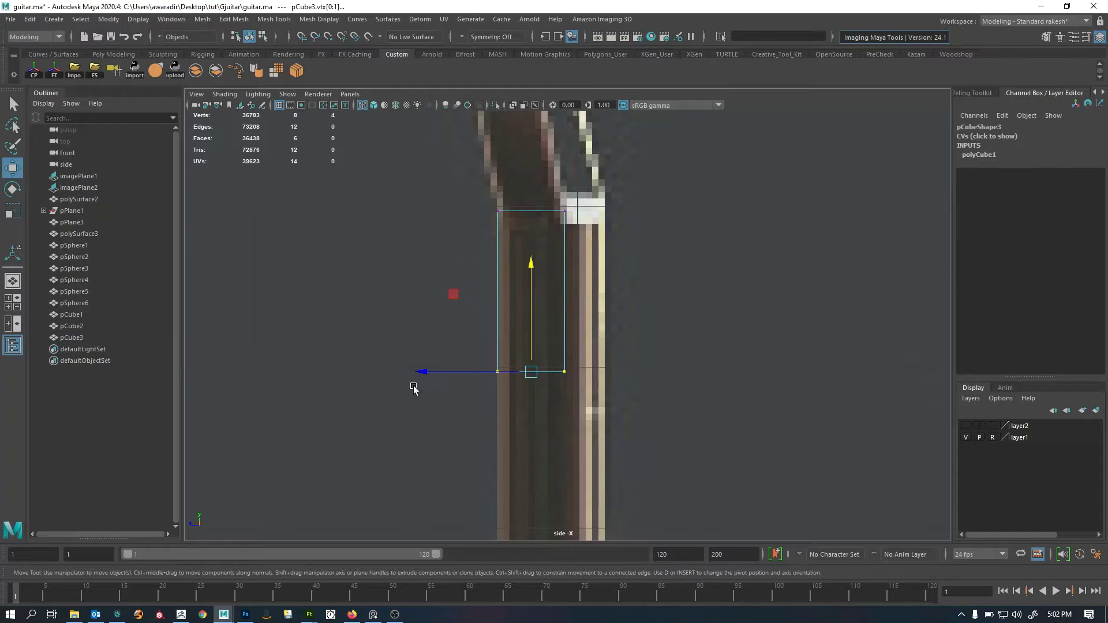
drag(416, 383, 681, 341)
mouse_move(587, 410)
alt+middle_down()
mouse_move(569, 345)
mouse_move(593, 408)
alt+middle_up()
scroll(568, 345, down, 6)
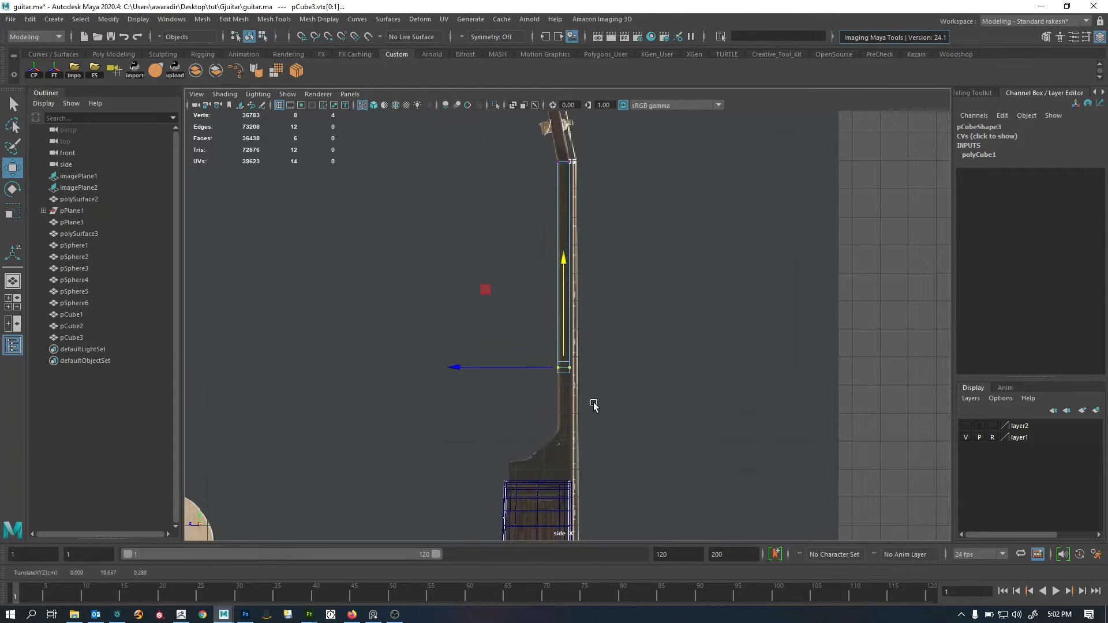
scroll(594, 409, up, 5)
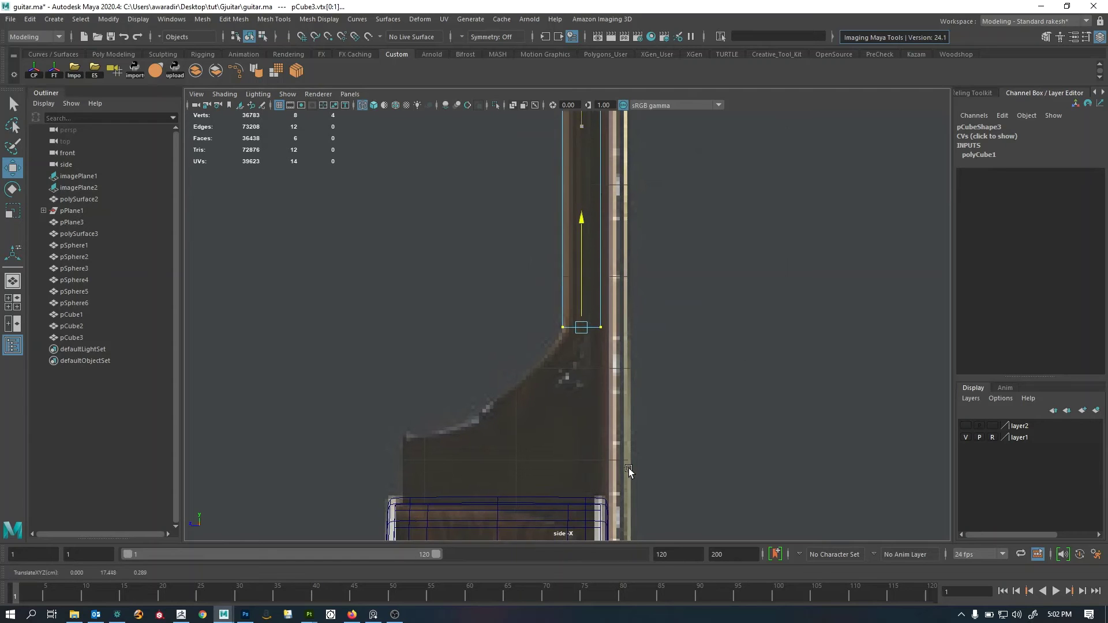
click(550, 349)
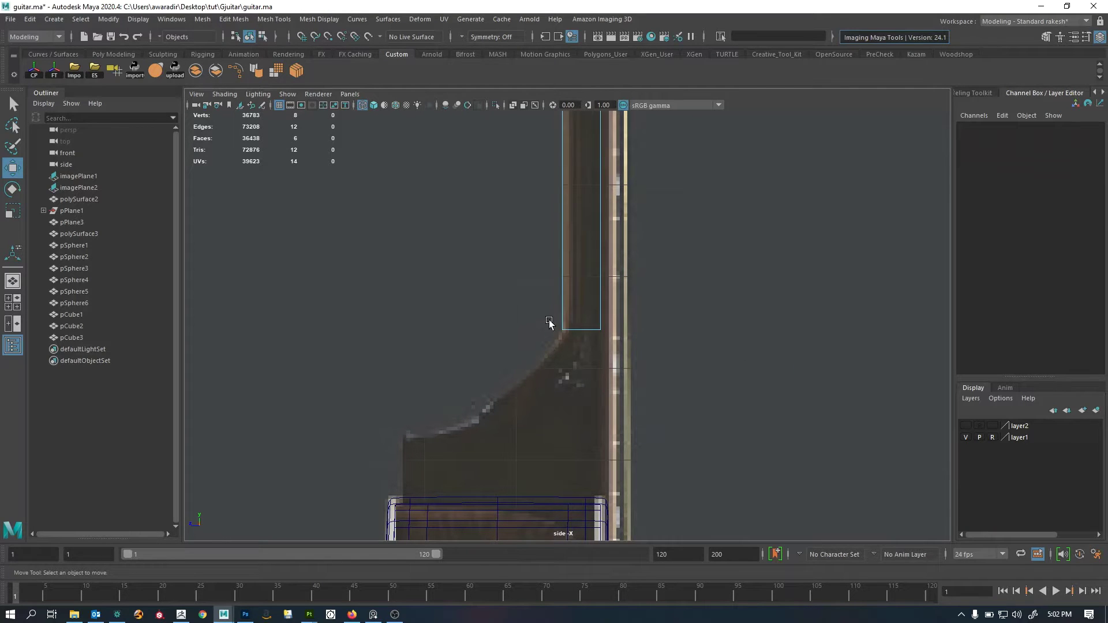
key(ctrl+z)
key(ctrl+z)
alt+right_drag(552, 330, 799, 374)
alt+middle_drag(628, 368, 633, 340)
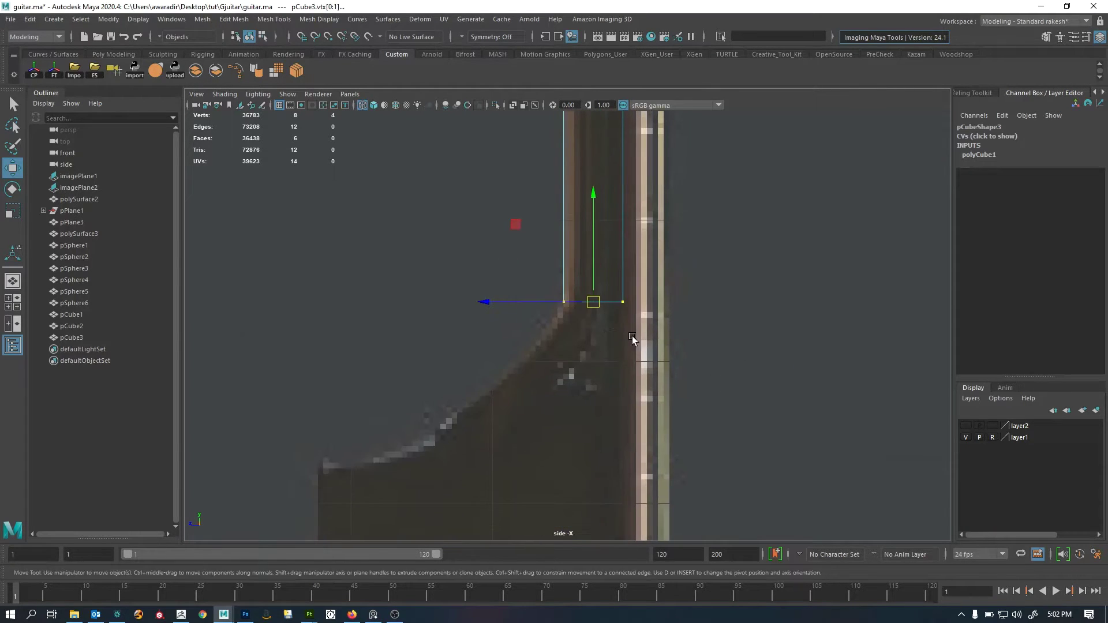
scroll(569, 297, down, 5)
scroll(531, 433, up, 4)
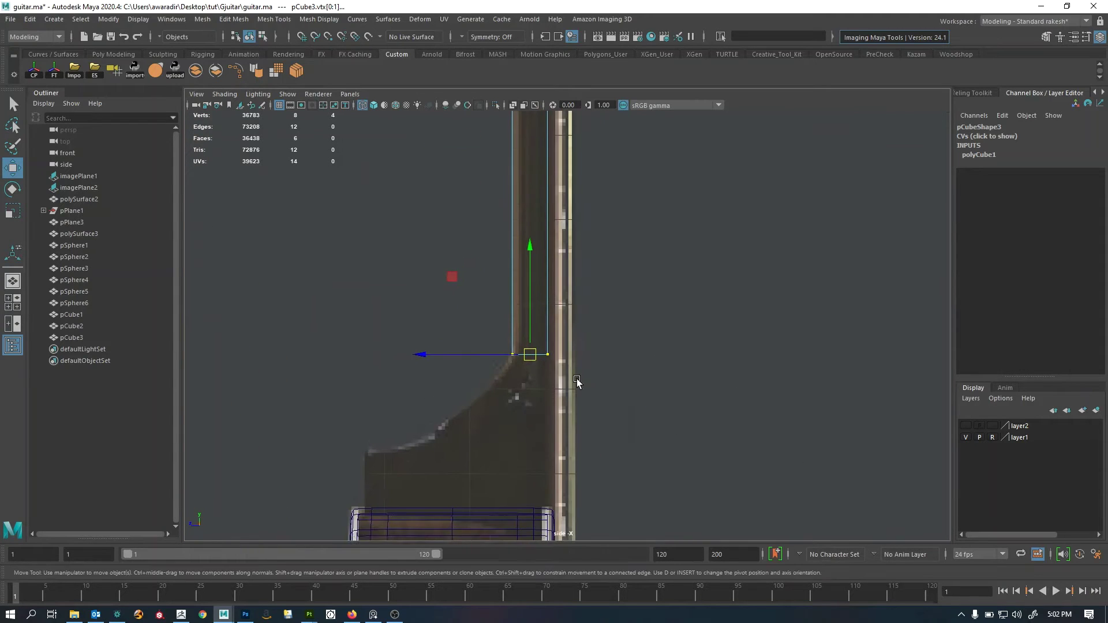
Select only the bottom face of the neck cube and check the selection up close in the perspective view.
alt+middle_drag(577, 381, 596, 312)
key(F11)
drag(507, 339, 684, 251)
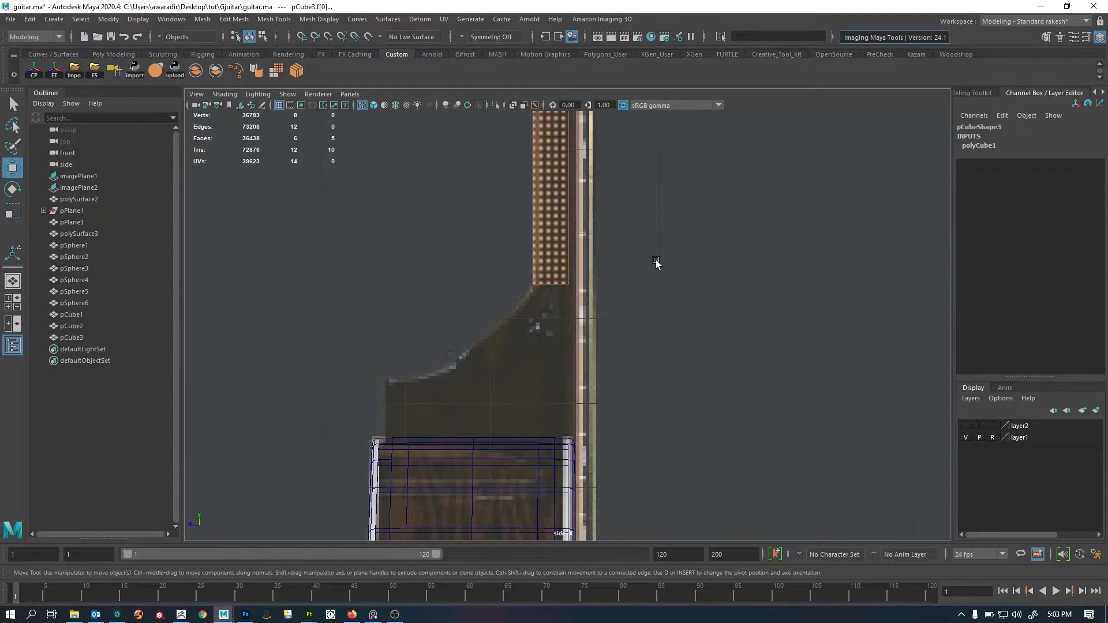
drag(612, 230, 449, 168)
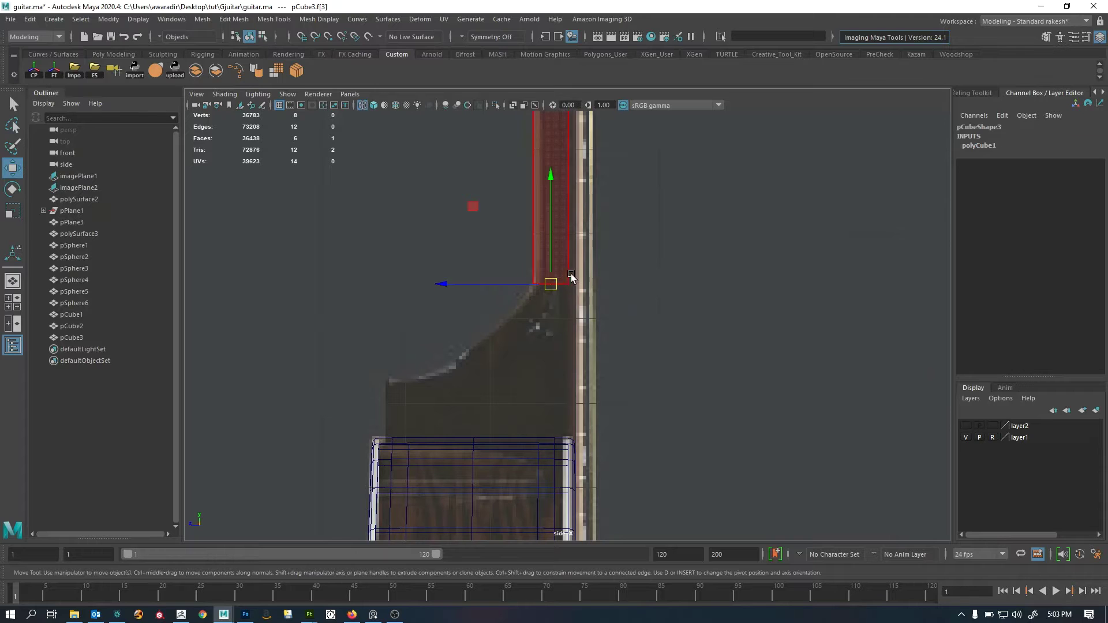
drag(640, 216, 473, 350)
drag(637, 203, 463, 132)
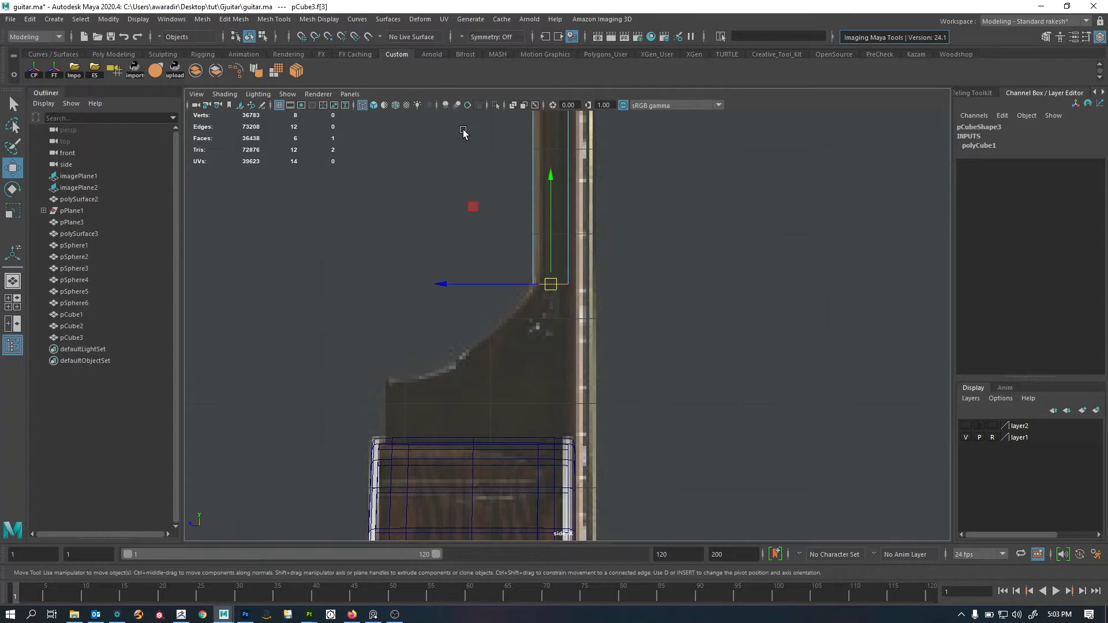
key(space)
key(space)
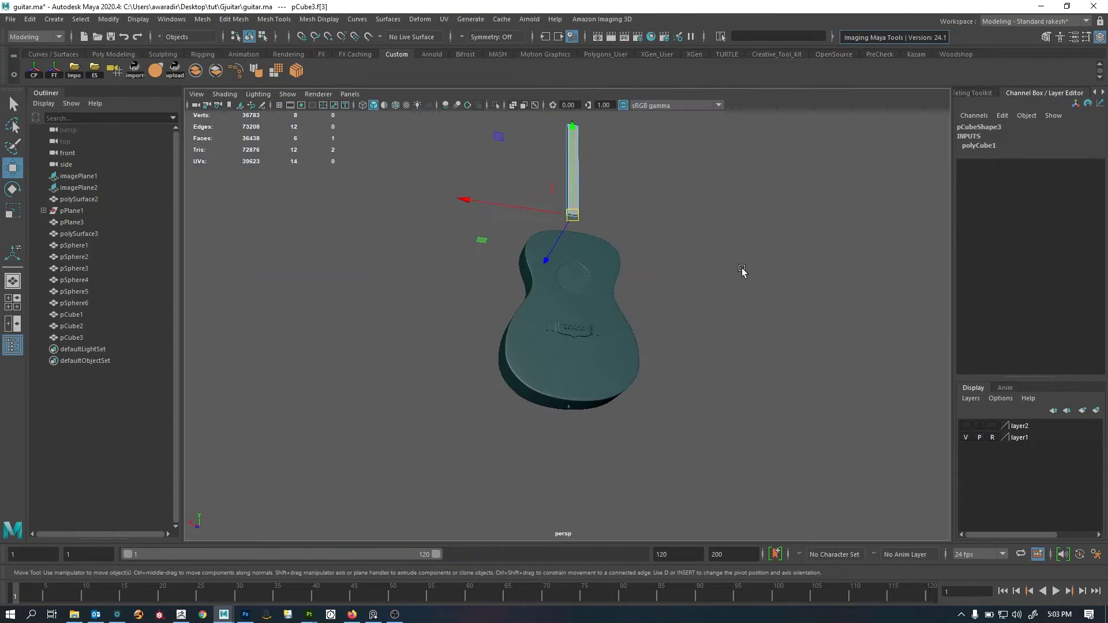
key(f)
alt+drag(656, 319, 615, 308)
alt+right_drag(614, 307, 495, 339)
alt+drag(495, 339, 456, 340)
key(ctrl+space)
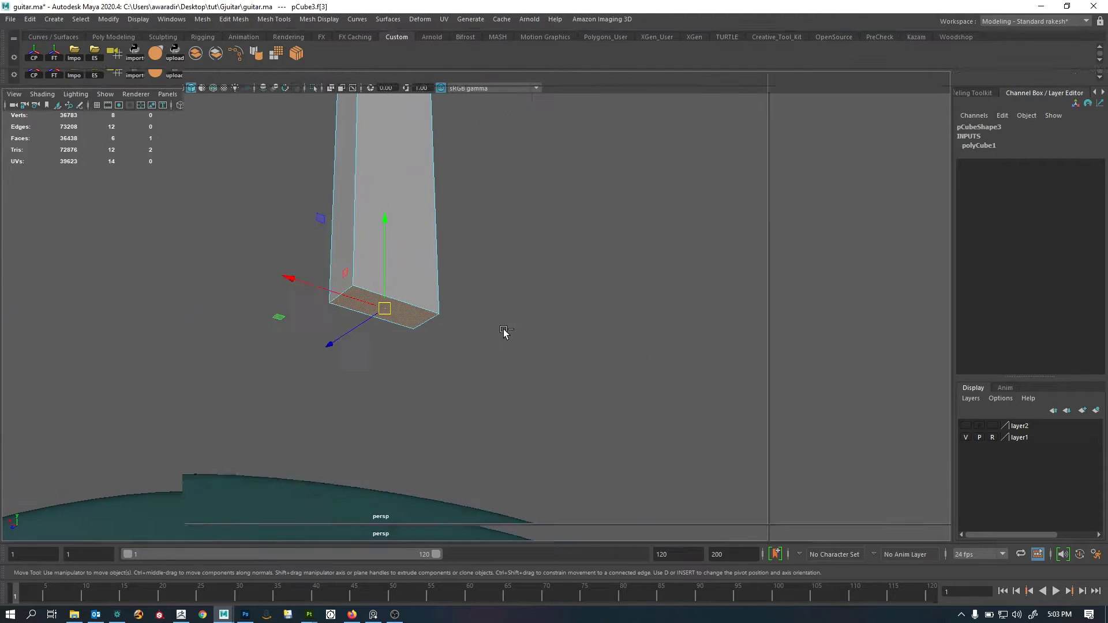
alt+right_drag(660, 336, 549, 321)
alt+drag(549, 321, 643, 358)
Extrude the neck's bottom face straight down until it meets the top edge of the guitar body.
key(space)
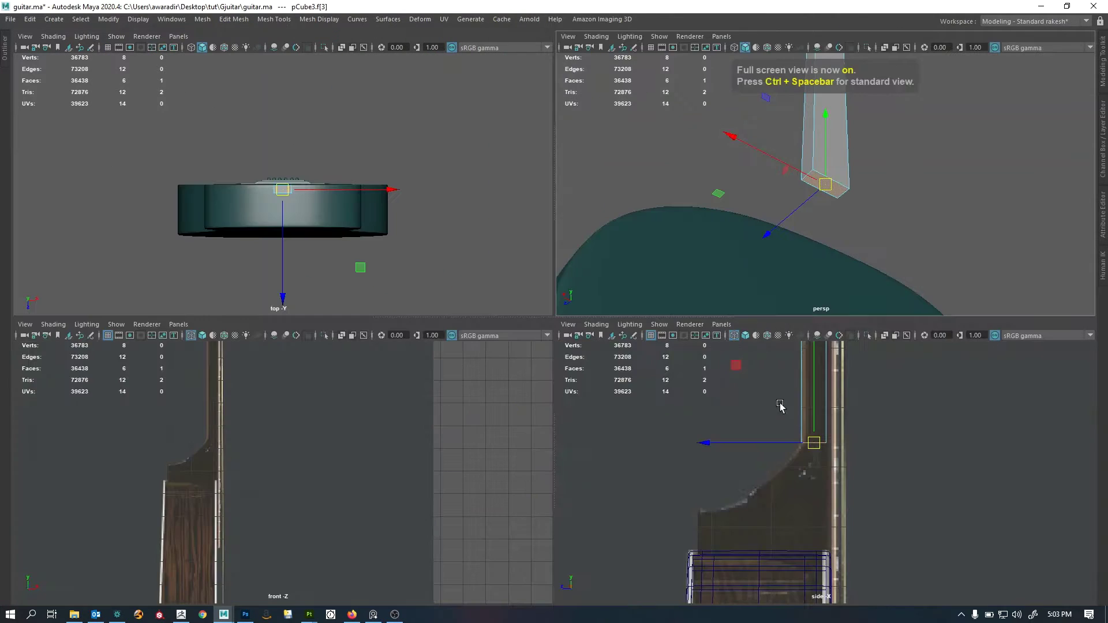
alt+right_drag(770, 468, 685, 462)
alt+middle_drag(773, 465, 782, 441)
scroll(410, 484, down, 5)
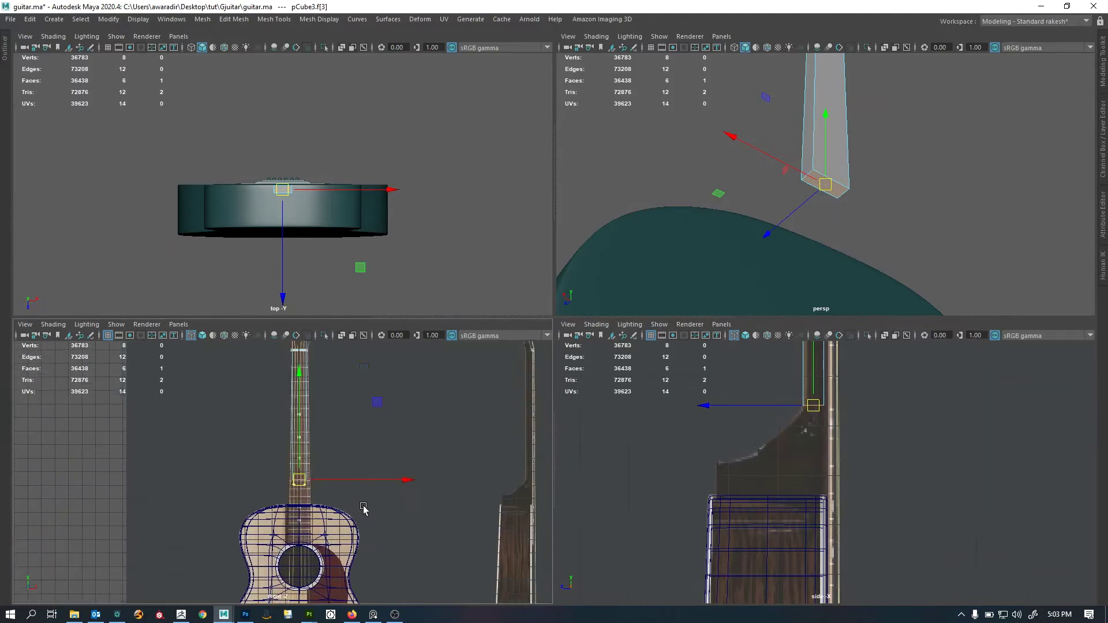
scroll(335, 458, up, 6)
alt+middle_drag(298, 443, 292, 461)
alt+middle_drag(341, 569, 332, 343)
alt+middle_drag(749, 497, 703, 508)
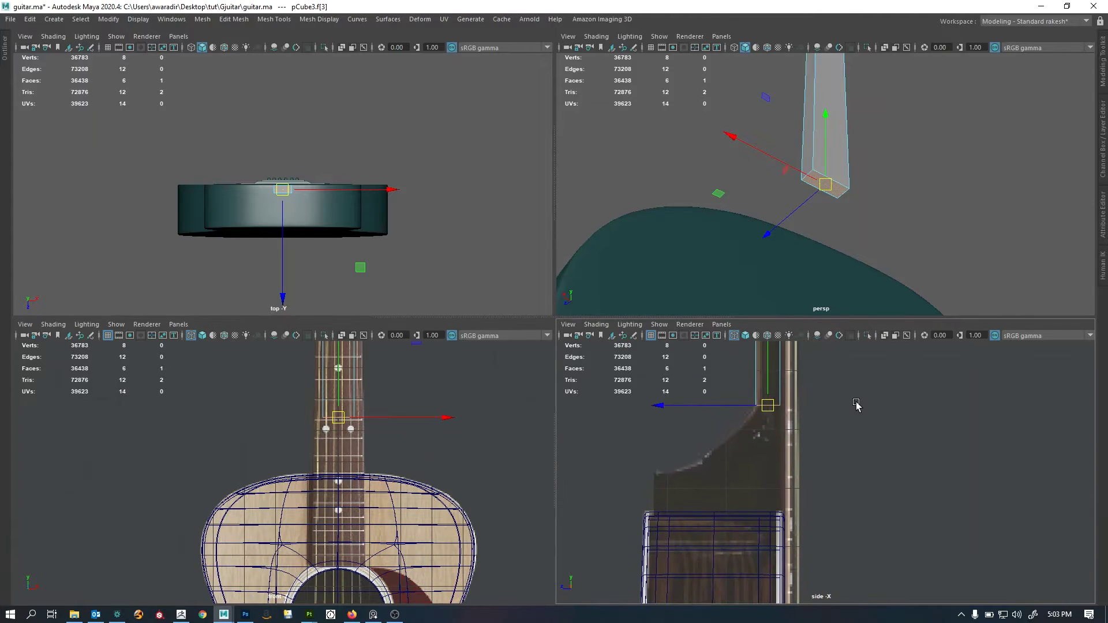
shift+right_drag(857, 339, 855, 371)
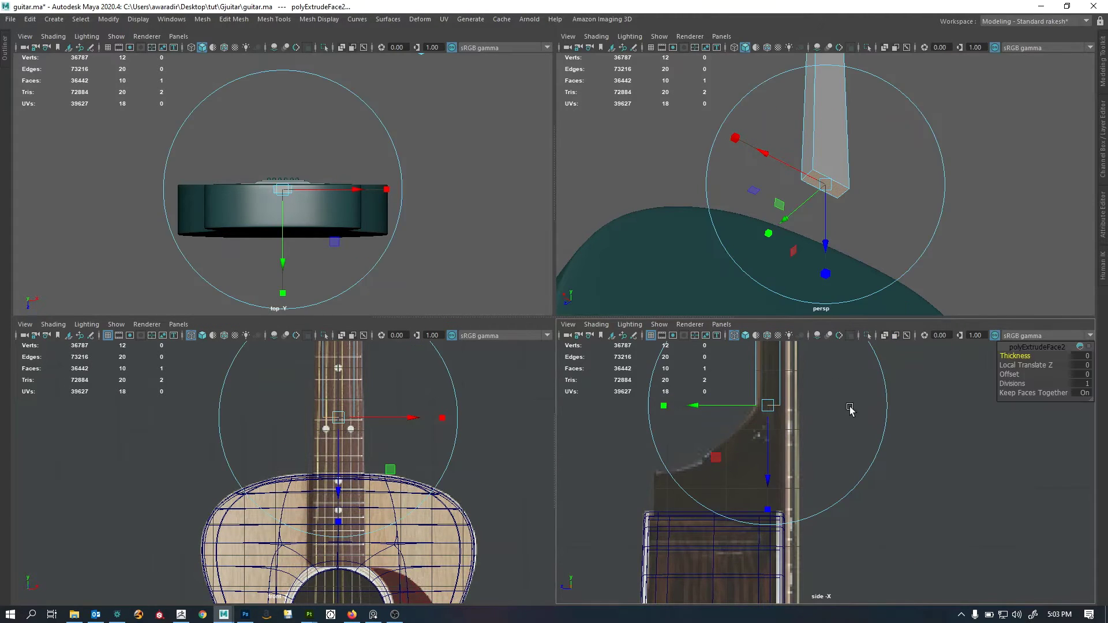
middle_drag(813, 393, 816, 500)
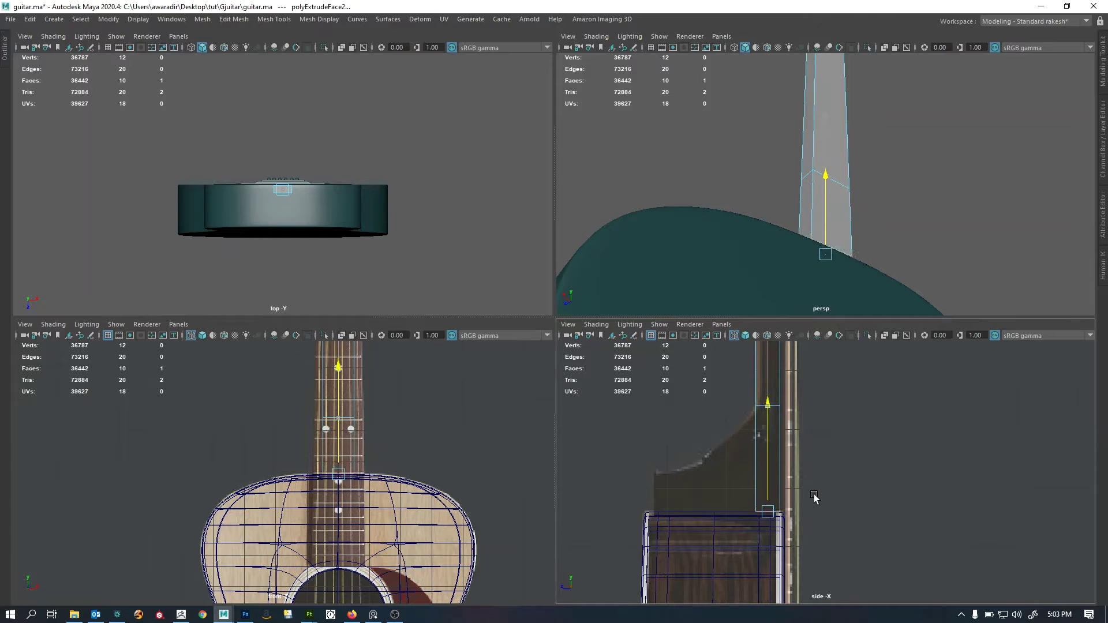
alt+middle_drag(805, 452, 802, 393)
alt+right_drag(803, 398, 1022, 470)
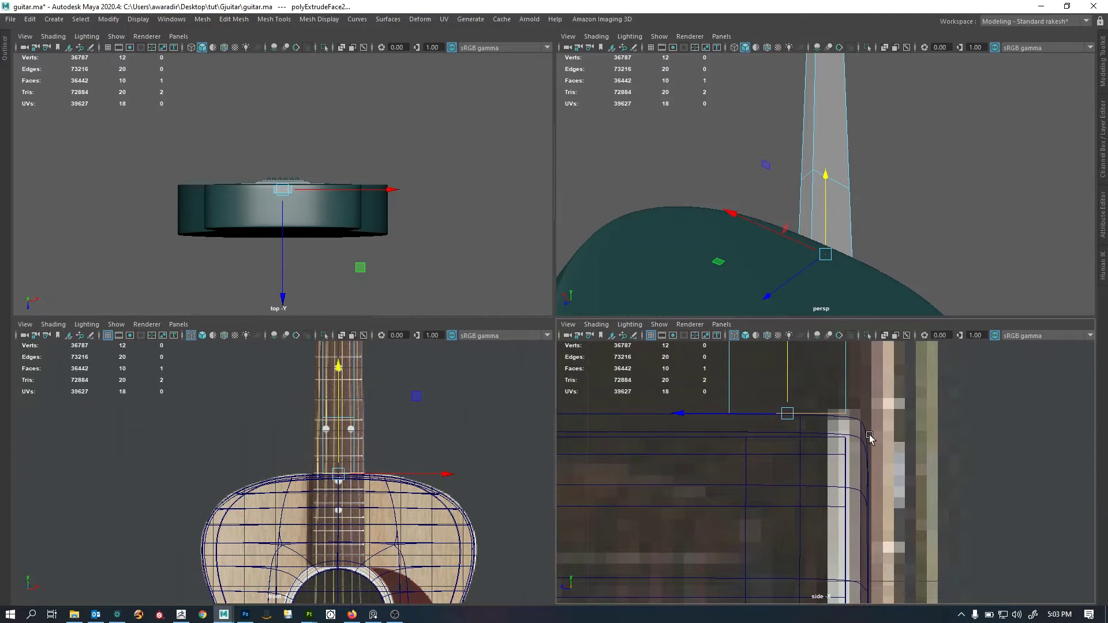
drag(791, 424, 799, 421)
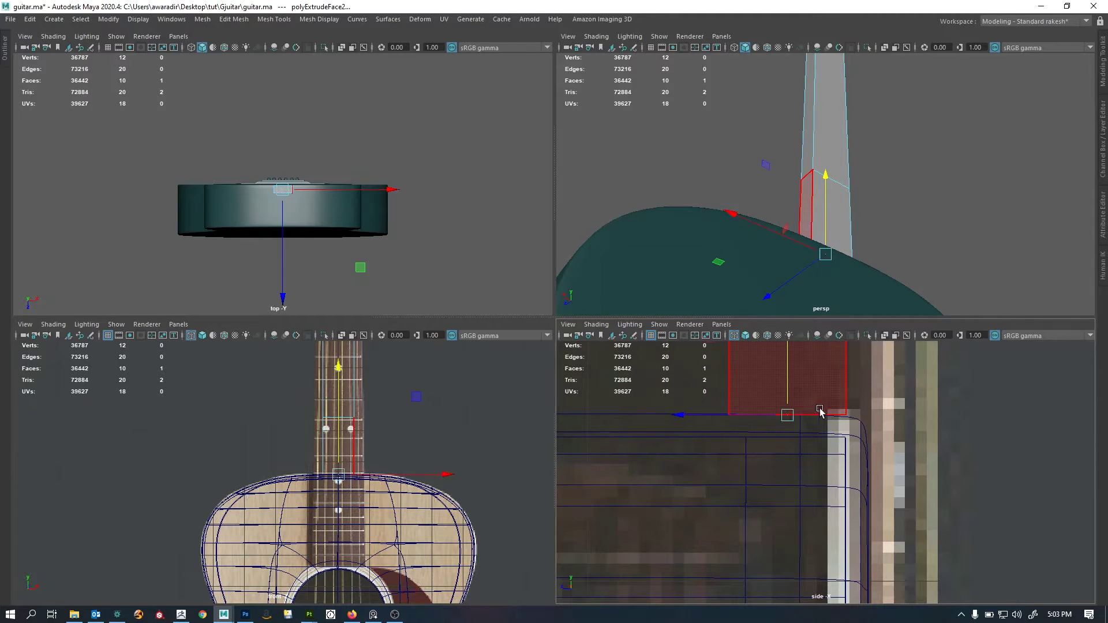
scroll(883, 419, down, 5)
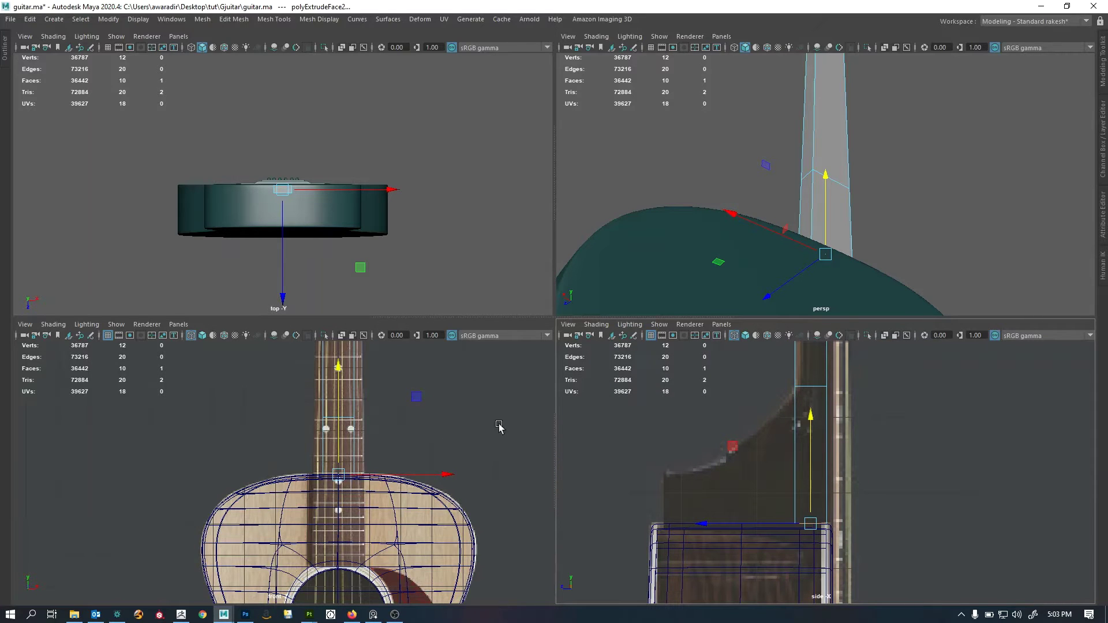
Return the neck to object mode and check how it meets the guitar body in the perspective view.
key(space)
alt+right_drag(861, 294, 522, 314)
alt+drag(522, 314, 494, 454)
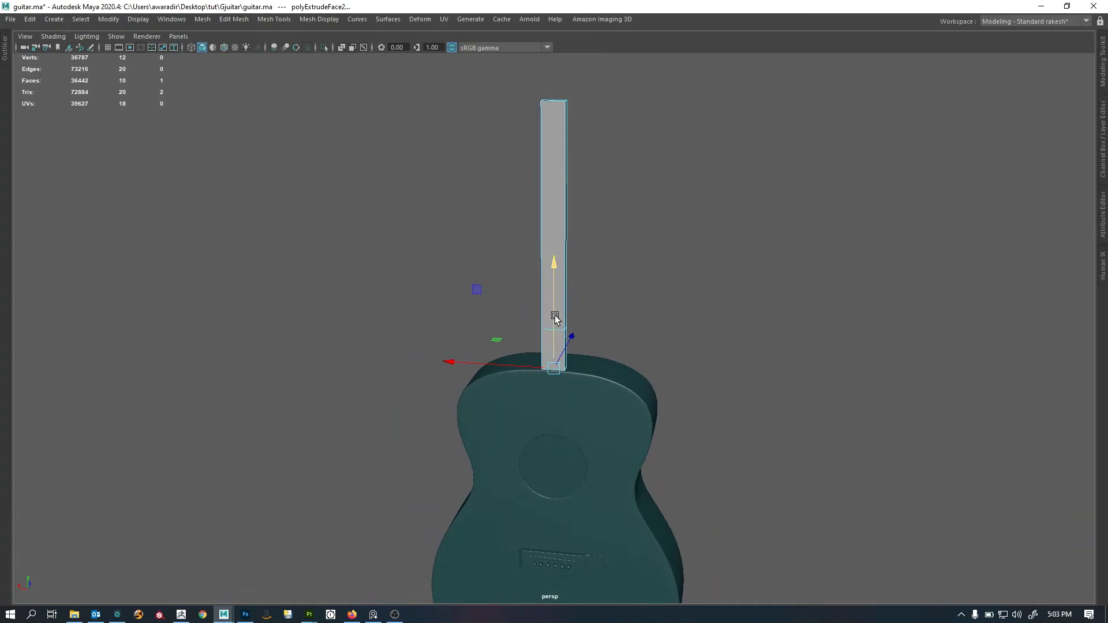
key(F8)
alt+drag(649, 172, 725, 179)
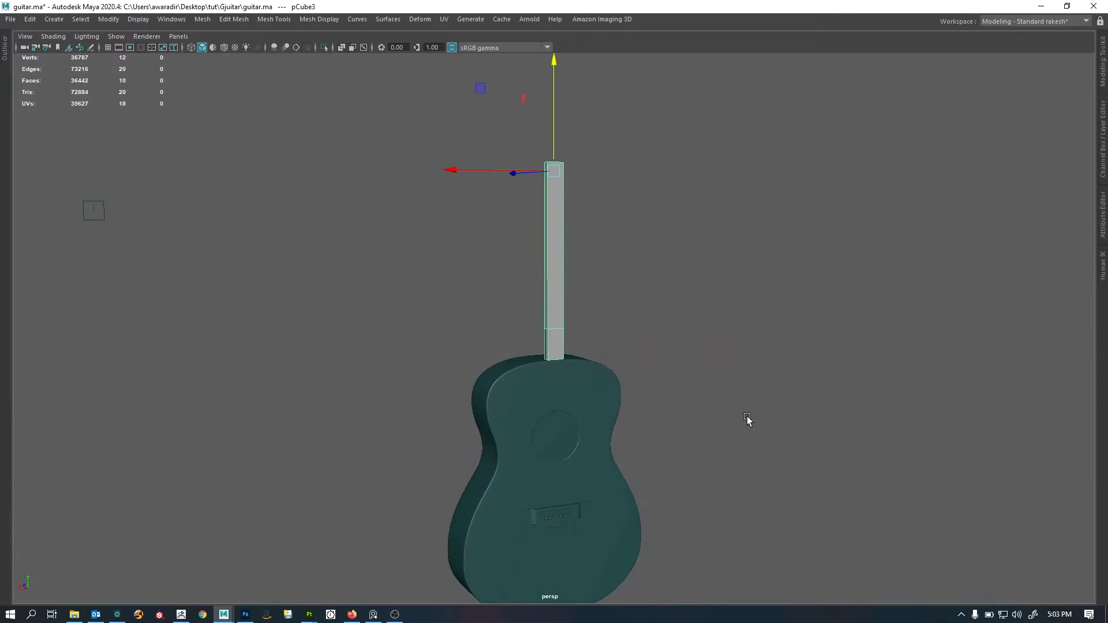
key(space)
scroll(643, 401, down, 3)
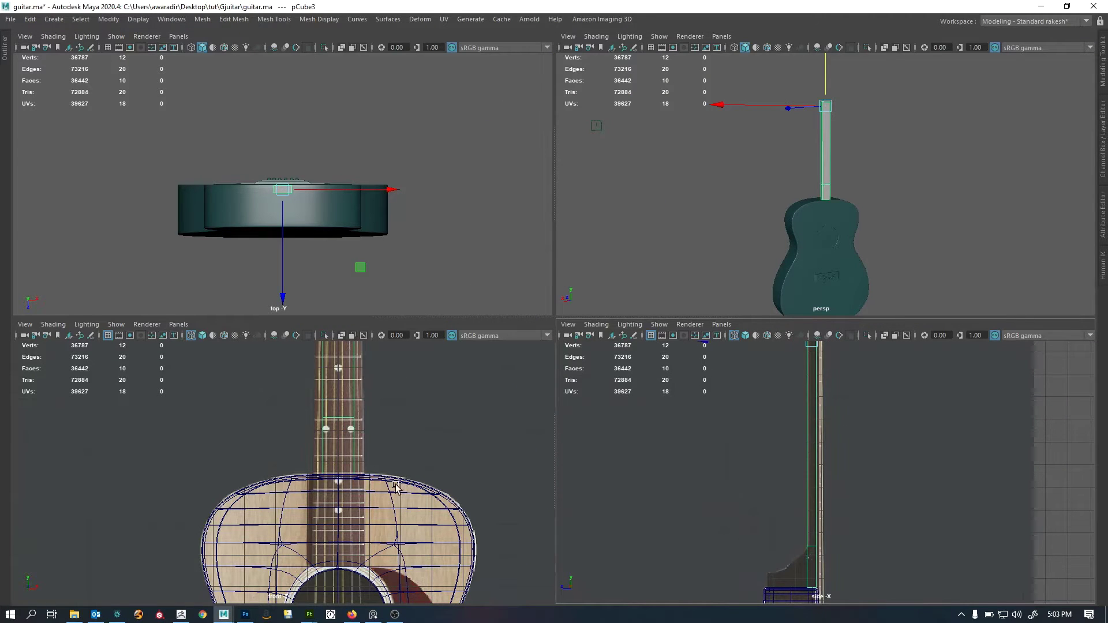
Scale the whole neck along X in the front view to match the width of the nut.
key(space)
alt+right_drag(369, 415, 324, 306)
alt+middle_drag(653, 118, 591, 361)
alt+right_drag(591, 361, 846, 422)
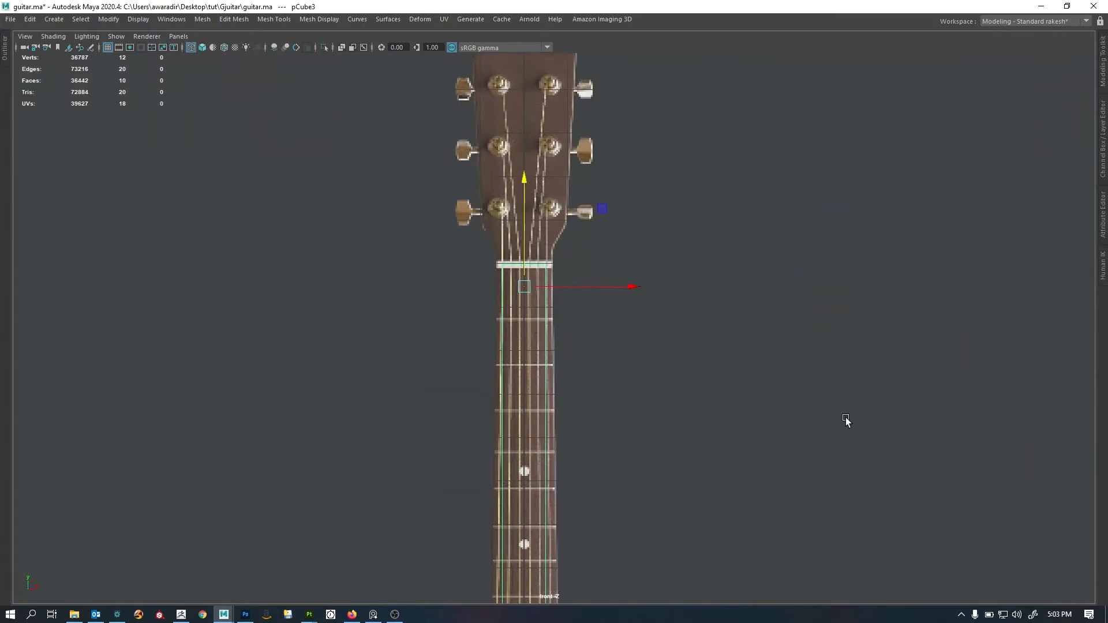
alt+middle_drag(535, 351, 537, 384)
alt+right_drag(537, 383, 579, 346)
alt+middle_drag(548, 344, 553, 361)
alt+right_drag(553, 361, 456, 398)
alt+middle_drag(532, 429, 527, 376)
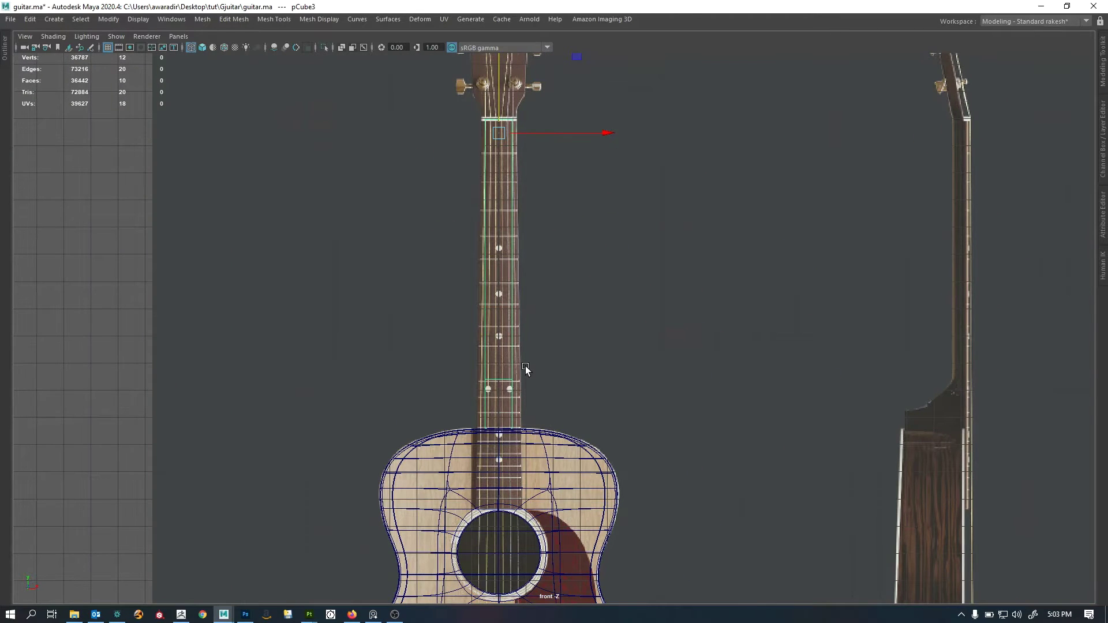
key(f)
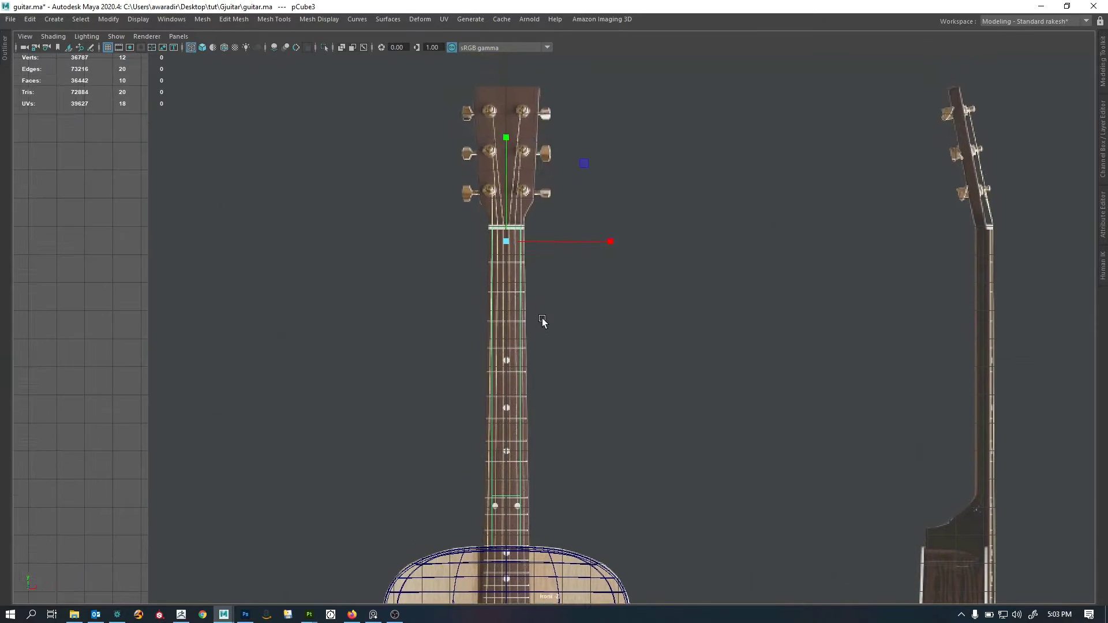
alt+right_drag(543, 319, 796, 295)
alt+middle_drag(604, 214, 649, 408)
alt+right_drag(649, 408, 917, 386)
alt+middle_drag(531, 347, 551, 341)
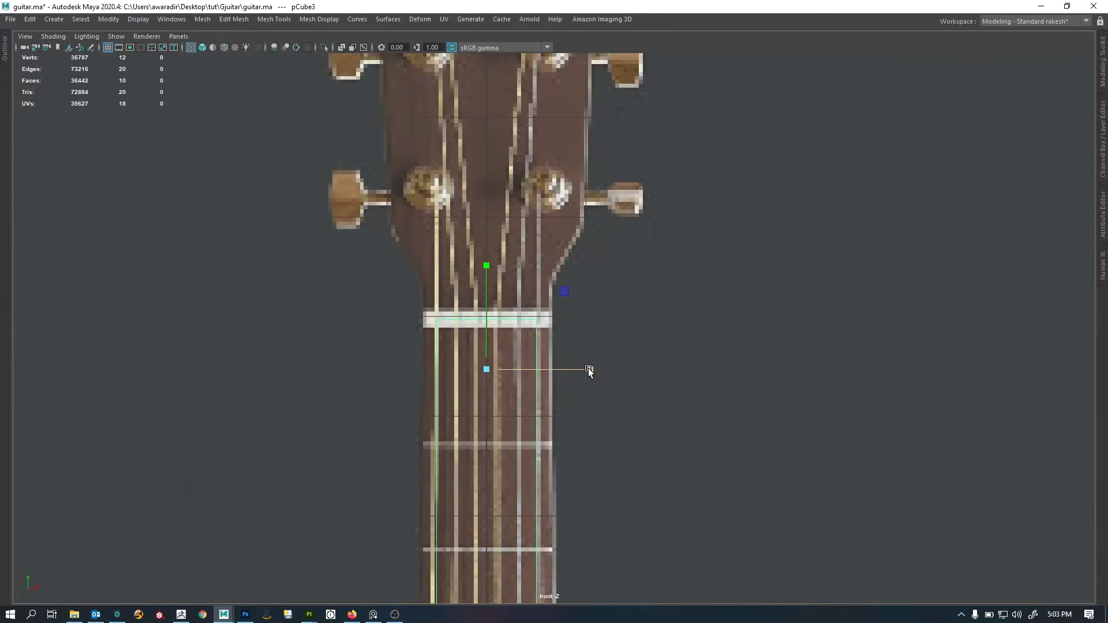
drag(589, 369, 617, 376)
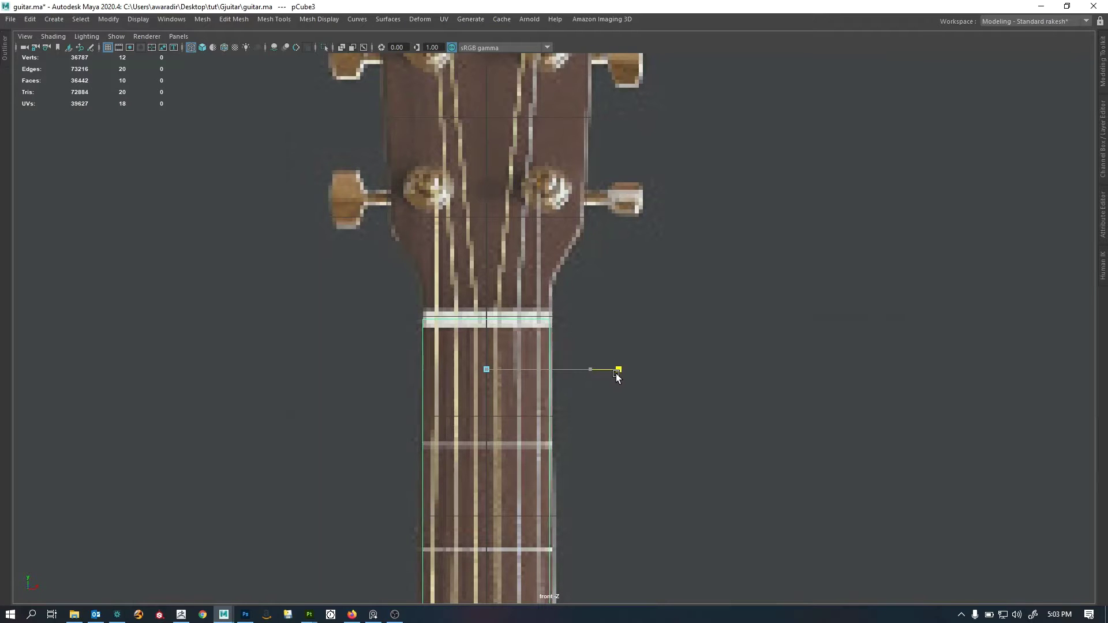
Widen the vertex row at the heel line along X to match the fretboard edges in the front view.
alt+middle_drag(591, 401, 606, 171)
scroll(577, 278, down, 5)
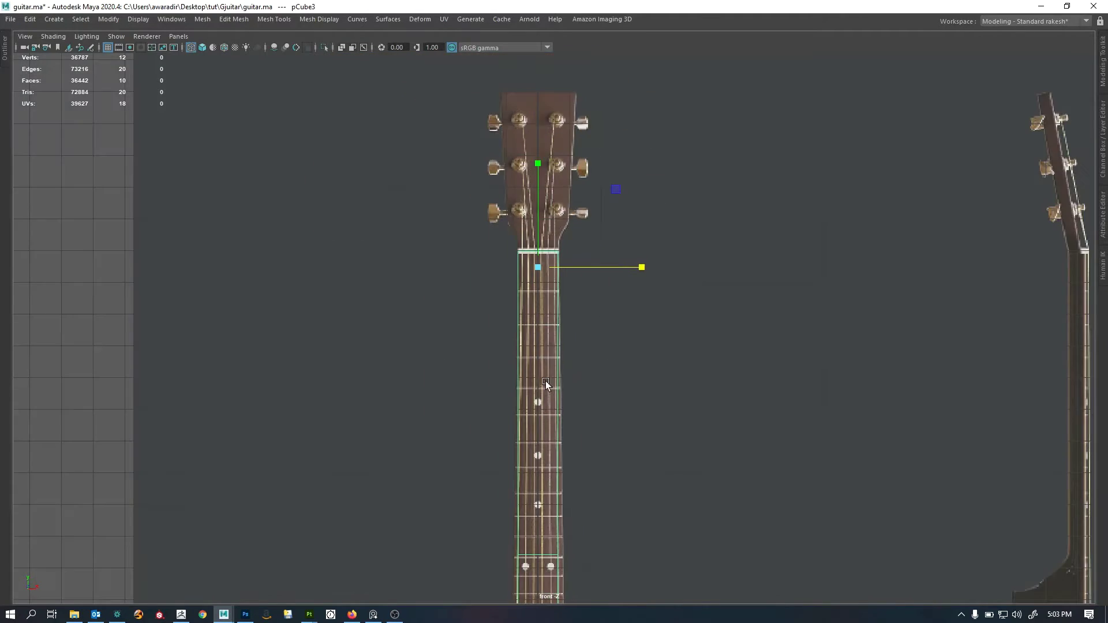
alt+middle_drag(568, 589, 576, 361)
scroll(562, 340, up, 2)
alt+right_drag(576, 362, 727, 322)
alt+middle_drag(655, 259, 671, 312)
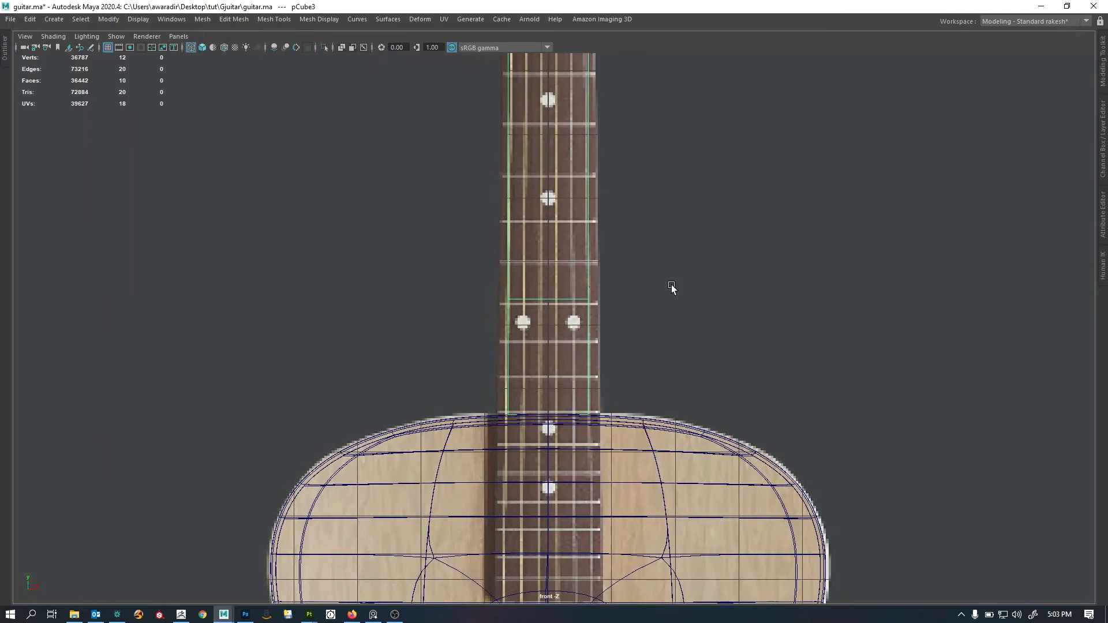
drag(402, 280, 664, 331)
alt+right_drag(532, 330, 730, 303)
middle_drag(666, 313, 720, 317)
Scale the neck's lowest vertices along X to the fretboard width where it meets the body.
alt+middle_drag(617, 337, 621, 283)
drag(364, 358, 894, 444)
middle_drag(894, 444, 940, 420)
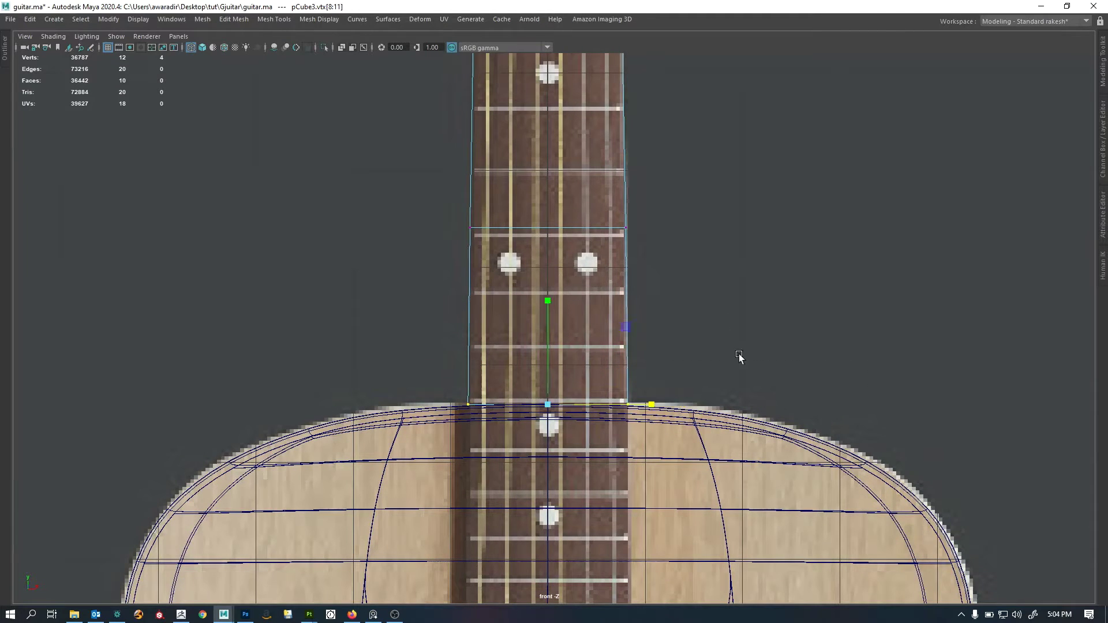
Examine the tapered neck outline against the fretboard edges from the body up to the nut.
alt+middle_drag(683, 253, 693, 348)
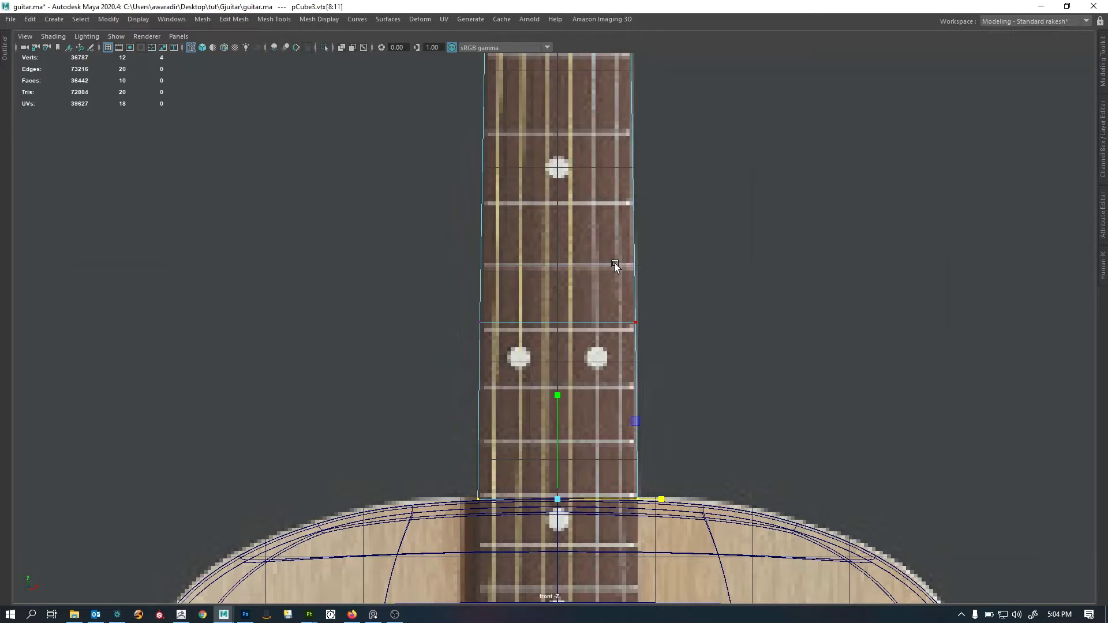
alt+middle_drag(605, 397, 604, 383)
scroll(673, 292, up, 3)
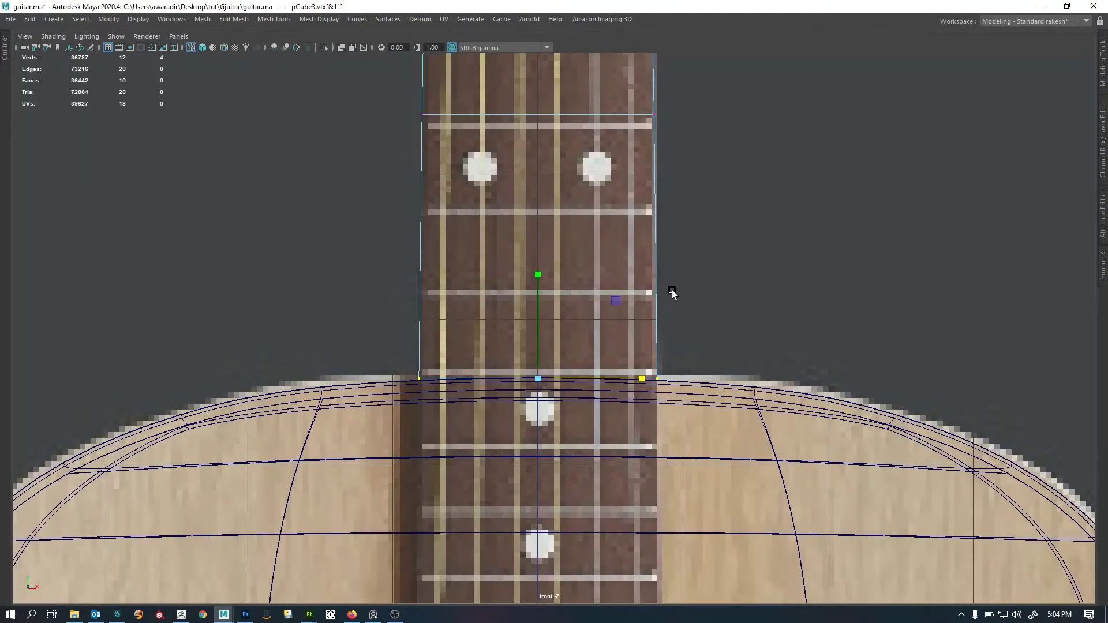
alt+middle_drag(673, 292, 603, 484)
scroll(584, 314, down, 10)
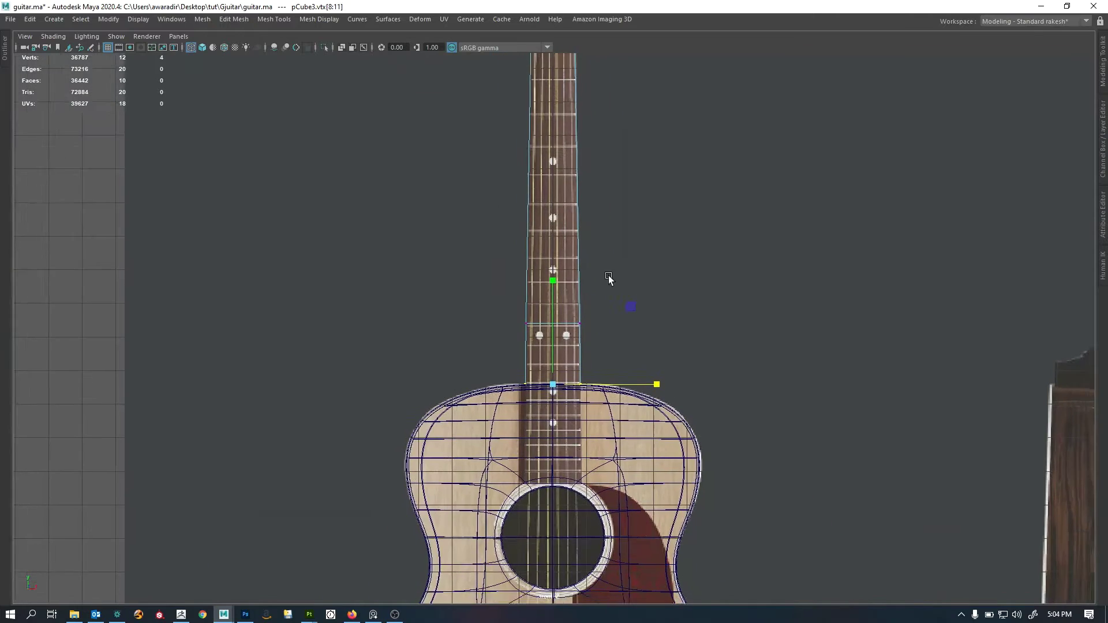
alt+middle_drag(574, 237, 565, 436)
scroll(573, 228, down, 1)
scroll(576, 396, down, 3)
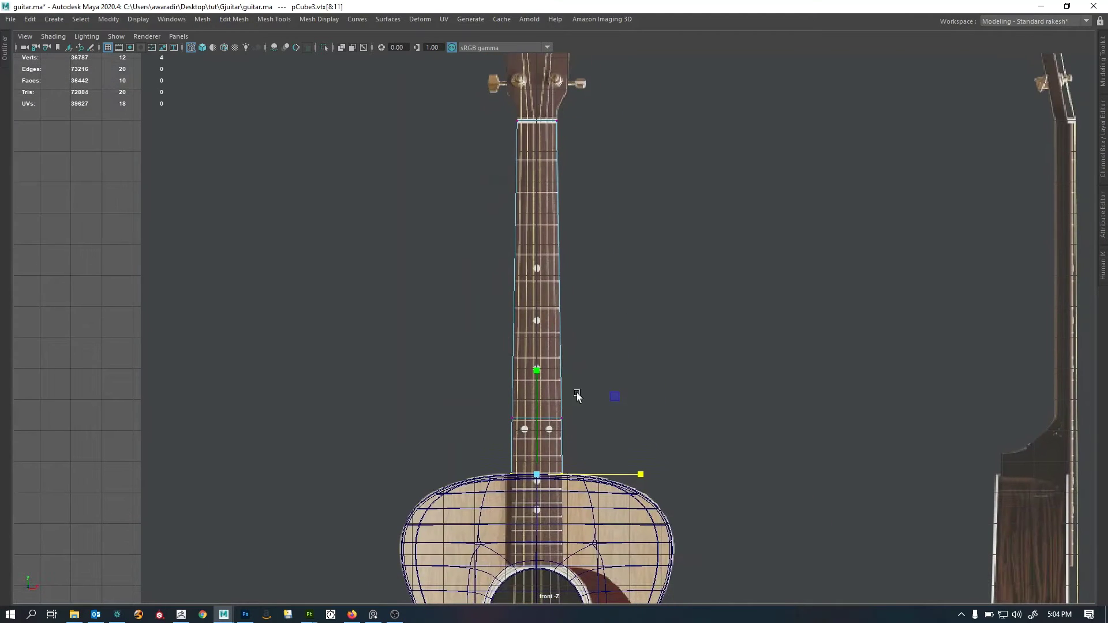
Examine the neck in the side and perspective views, closing in on the heel area where it meets the body.
key(space)
key(space)
alt+middle_drag(669, 474, 702, 327)
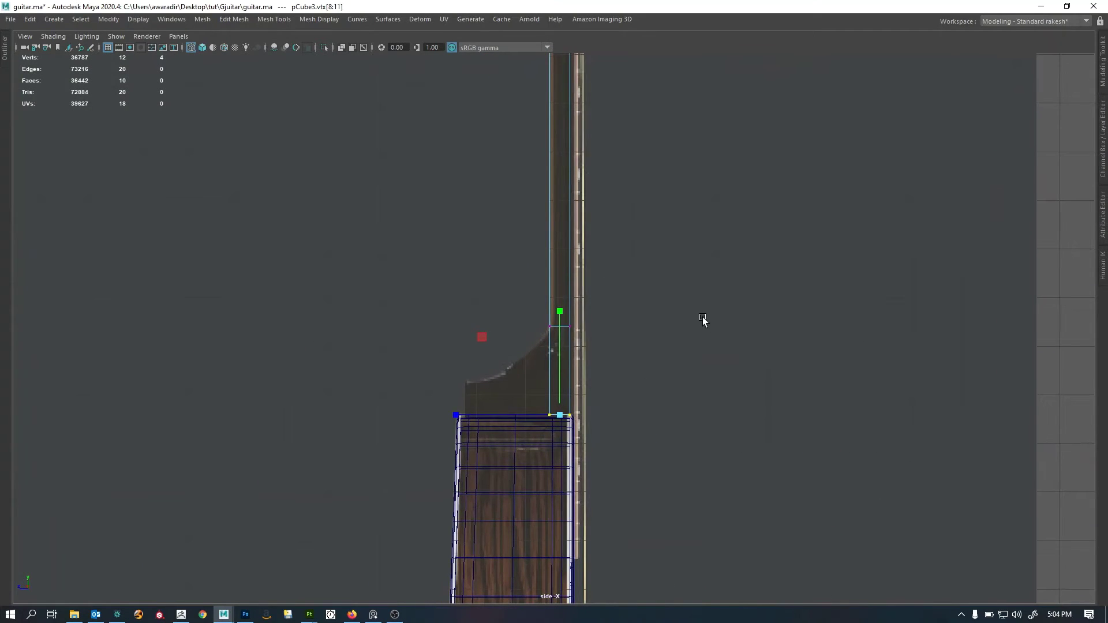
scroll(549, 203, down, 2)
alt+middle_drag(549, 203, 544, 222)
scroll(636, 306, down, 1)
scroll(635, 306, down, 2)
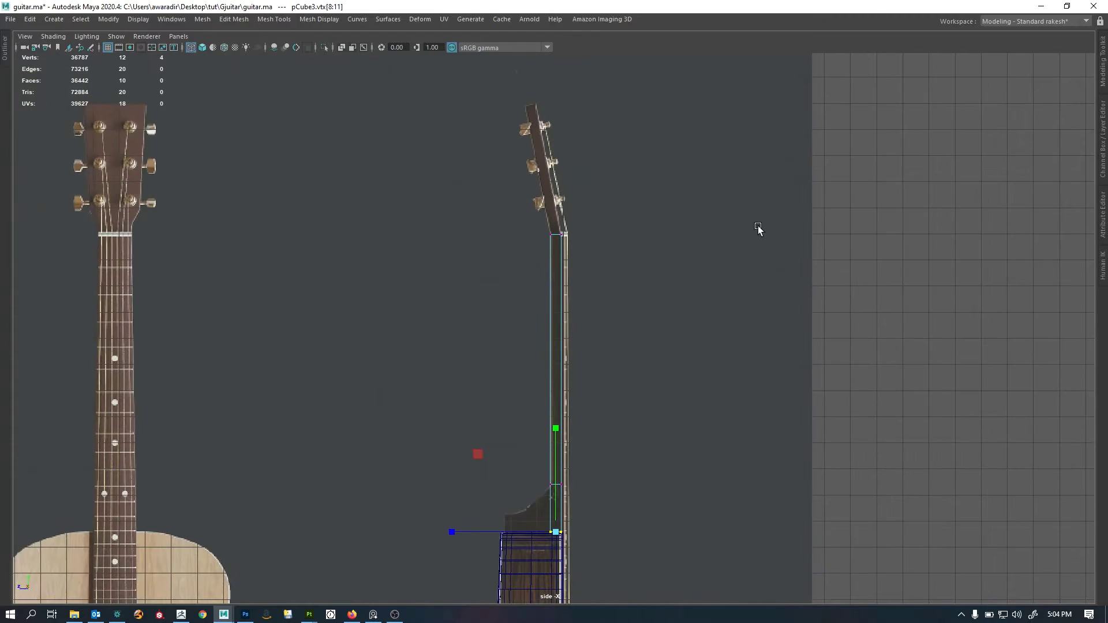
key(space)
alt+drag(836, 218, 824, 159)
scroll(843, 237, up, 3)
scroll(849, 248, up, 5)
right_drag(824, 159, 883, 92)
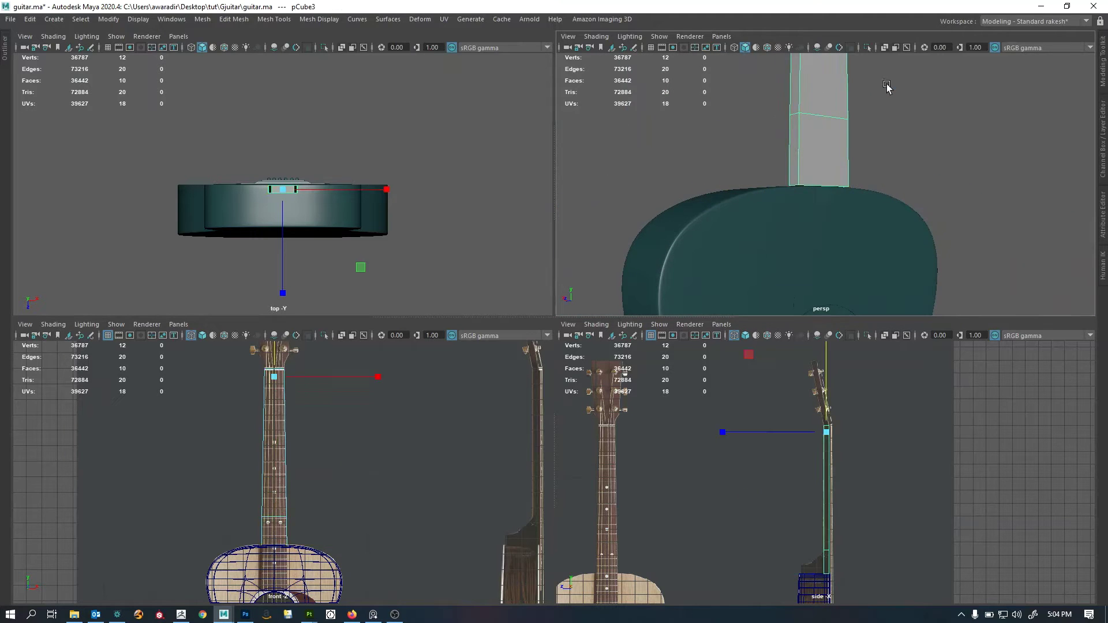
click(888, 88)
alt+drag(888, 89, 795, 177)
click(830, 154)
key(space)
key(space)
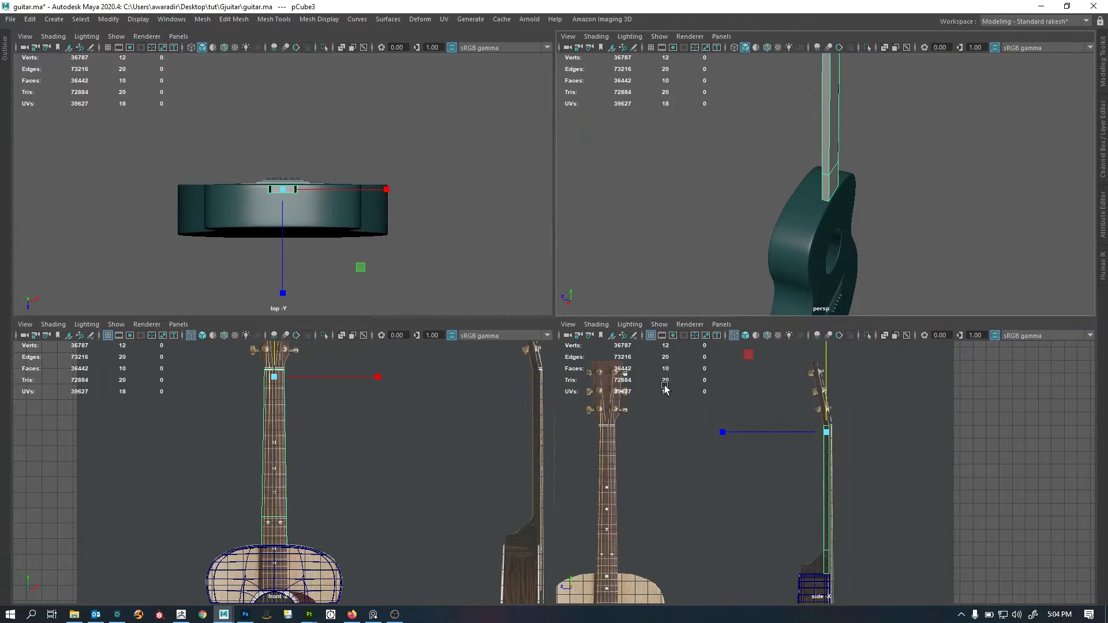
alt+drag(668, 382, 647, 179)
key(space)
scroll(479, 255, up, 3)
alt+middle_drag(495, 192, 610, 441)
alt+right_drag(611, 441, 920, 366)
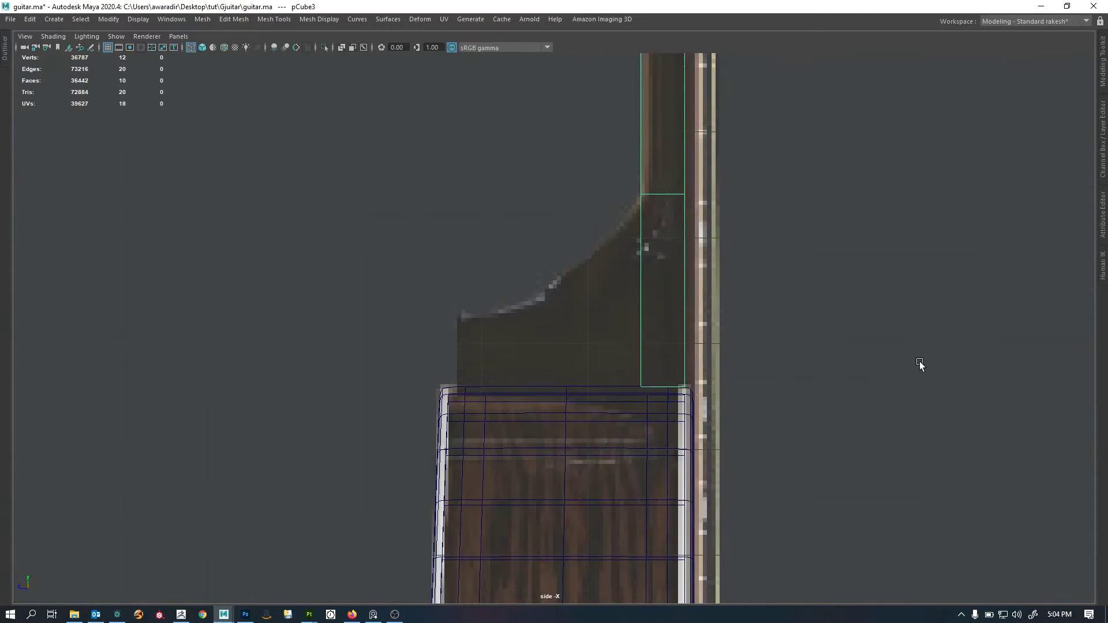
alt+middle_drag(920, 366, 920, 382)
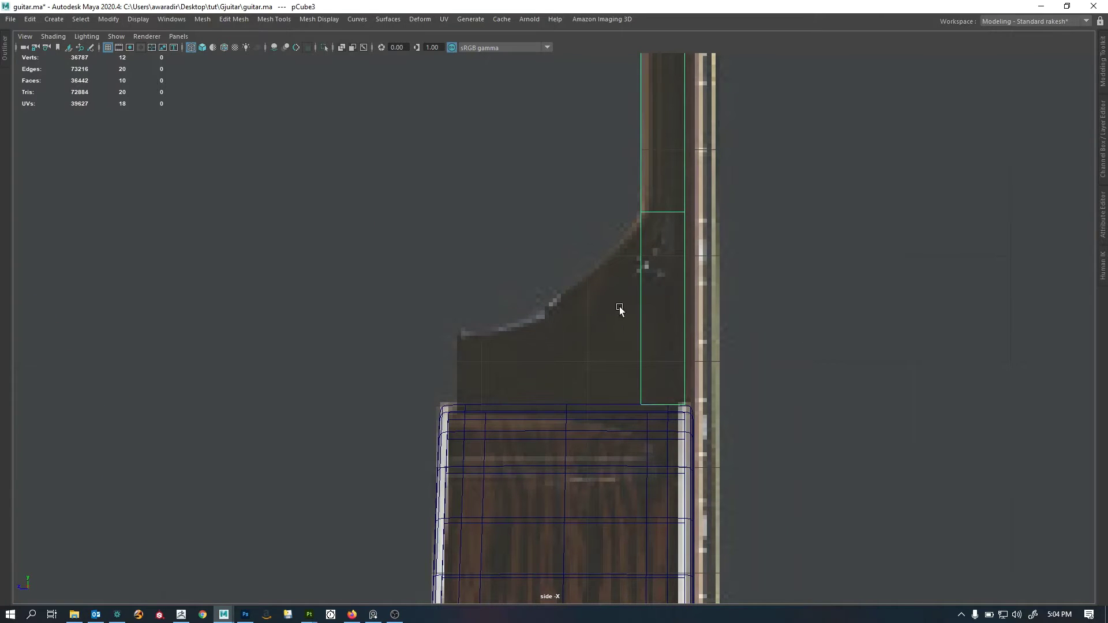
Extrude the rear face of the neck's lowest section backward to the depth of the heel in the side reference.
alt+right_drag(620, 309, 664, 309)
alt+middle_drag(664, 309, 674, 363)
right_drag(553, 214, 553, 245)
drag(613, 348, 689, 396)
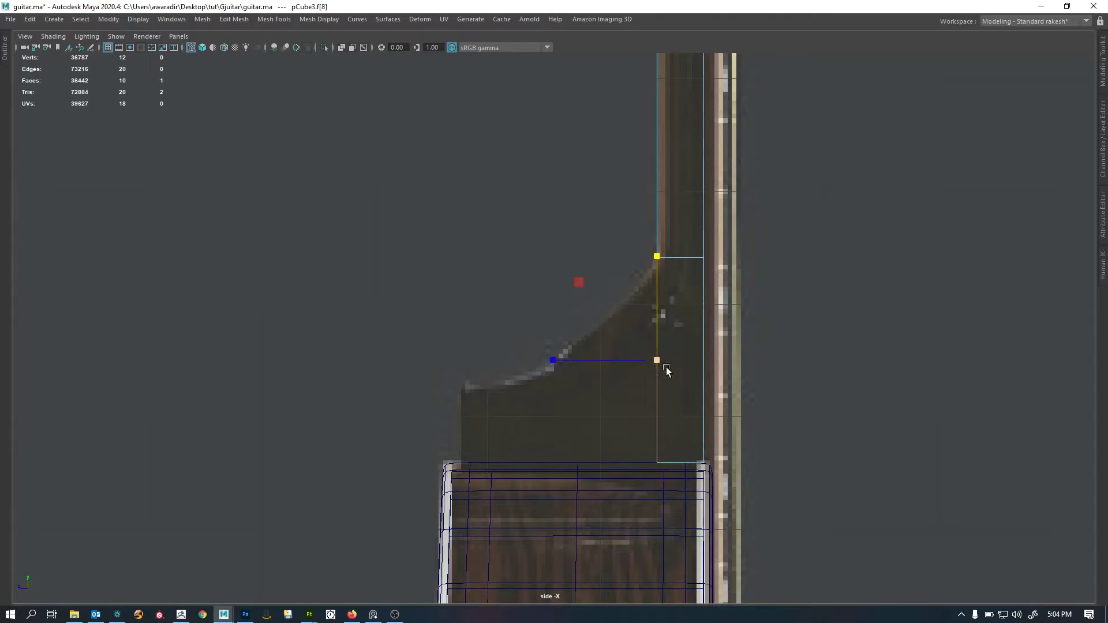
key(space)
alt+drag(839, 155, 871, 216)
alt+right_drag(871, 216, 1001, 203)
alt+drag(866, 210, 820, 167)
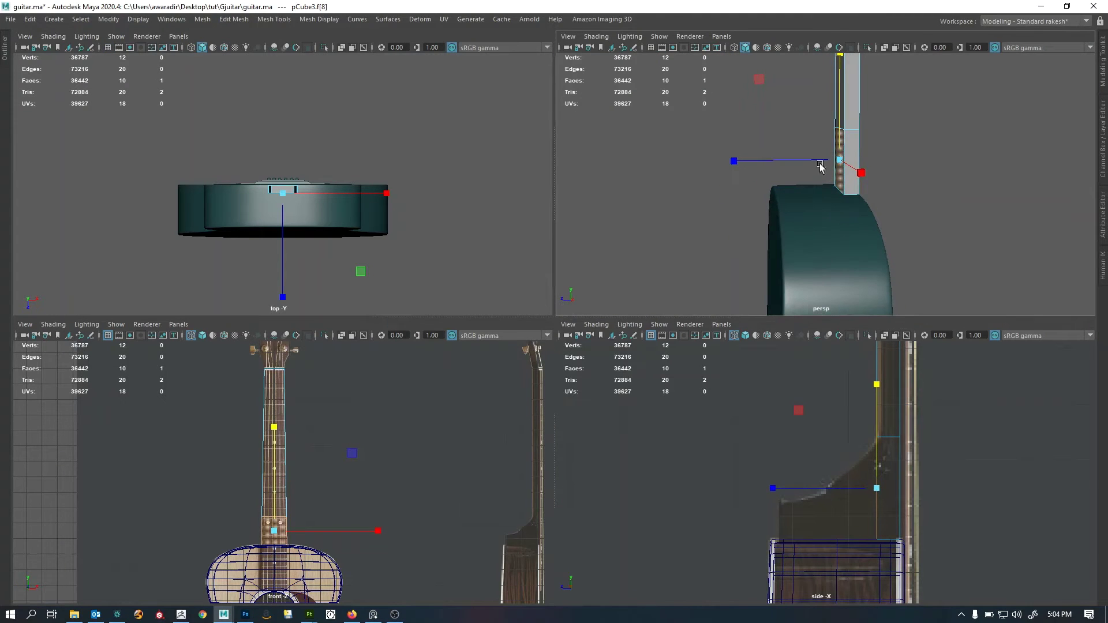
key(space)
key(space)
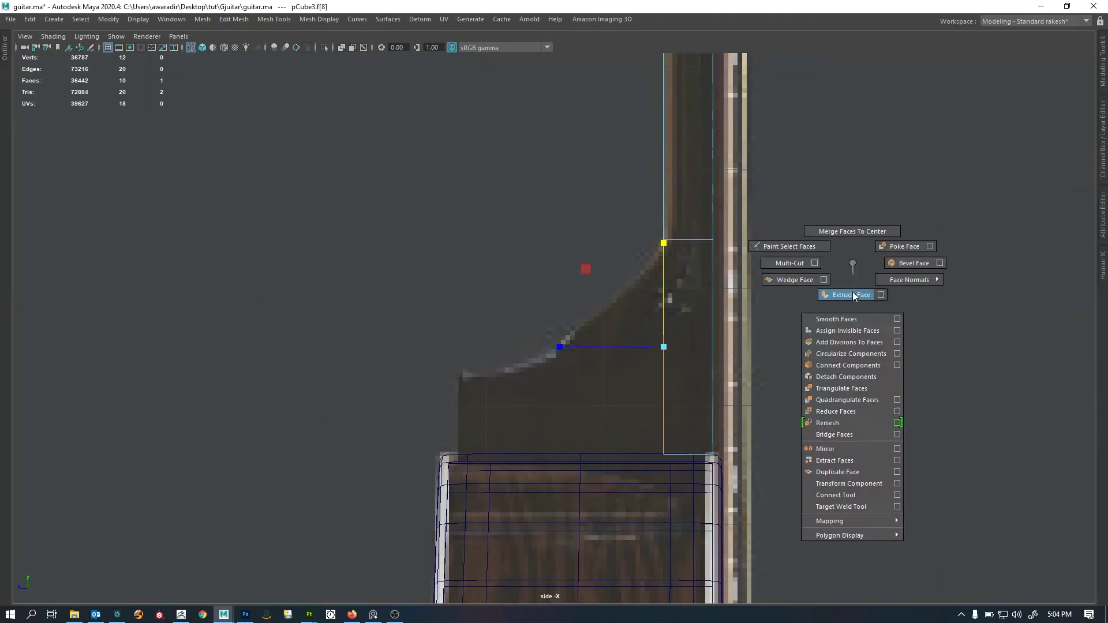
key(ctrl+e)
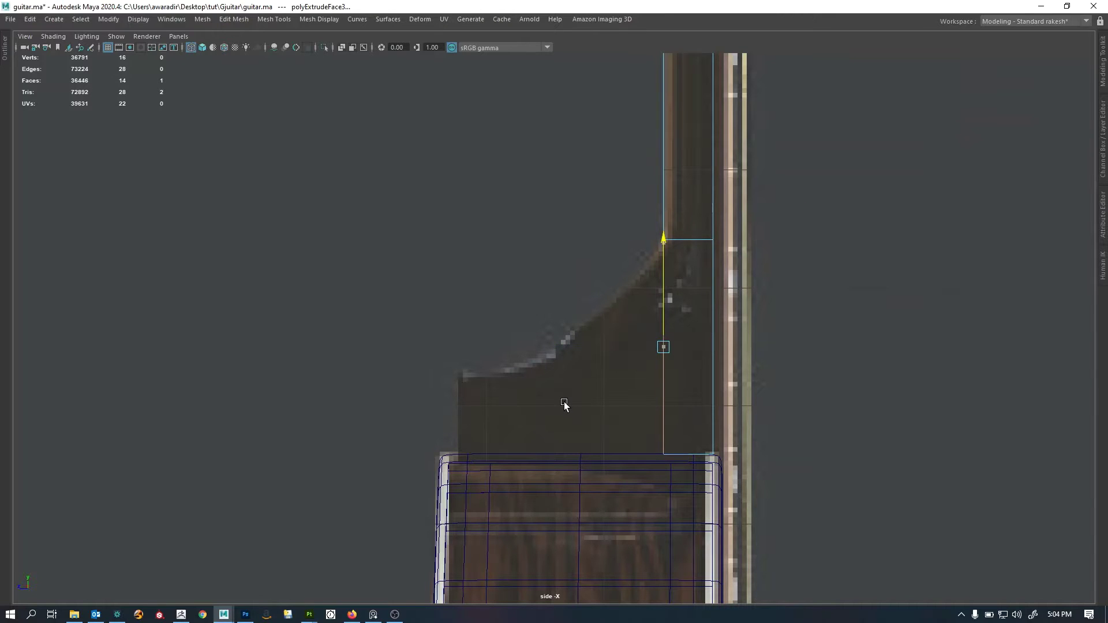
alt+right_drag(565, 404, 738, 398)
drag(613, 354, 365, 369)
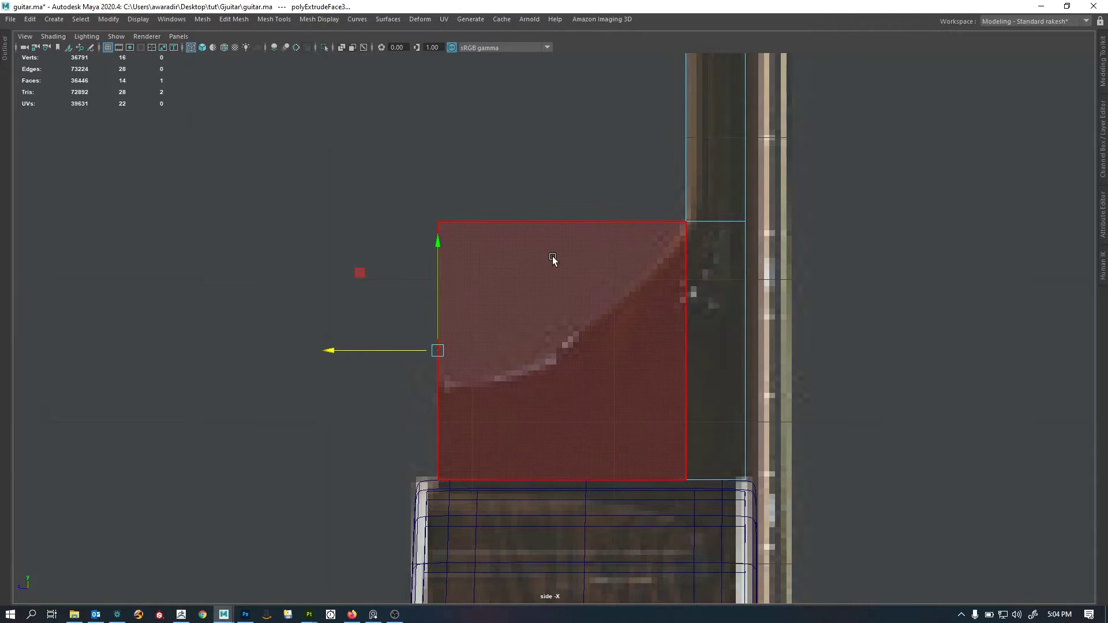
Lower the upper outer vertices of the extruded heel to the tip of the heel in the side reference.
key(F9)
drag(372, 203, 483, 249)
middle_drag(483, 248, 480, 413)
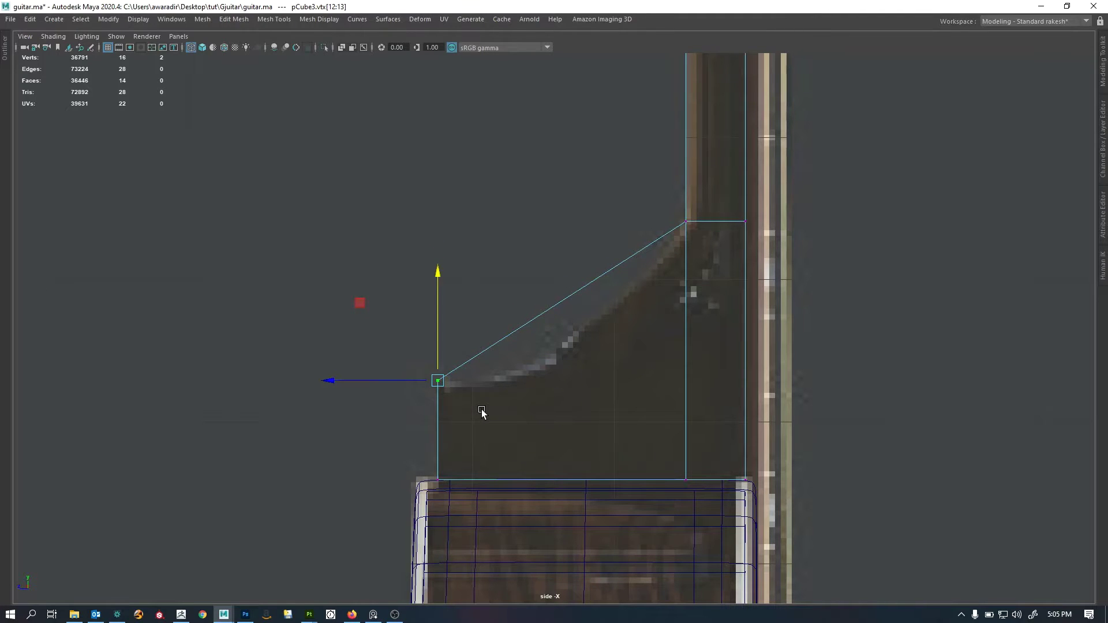
Return the neck to object mode and start the Multi-Cut tool on it in the side view.
alt+middle_drag(514, 383, 511, 277)
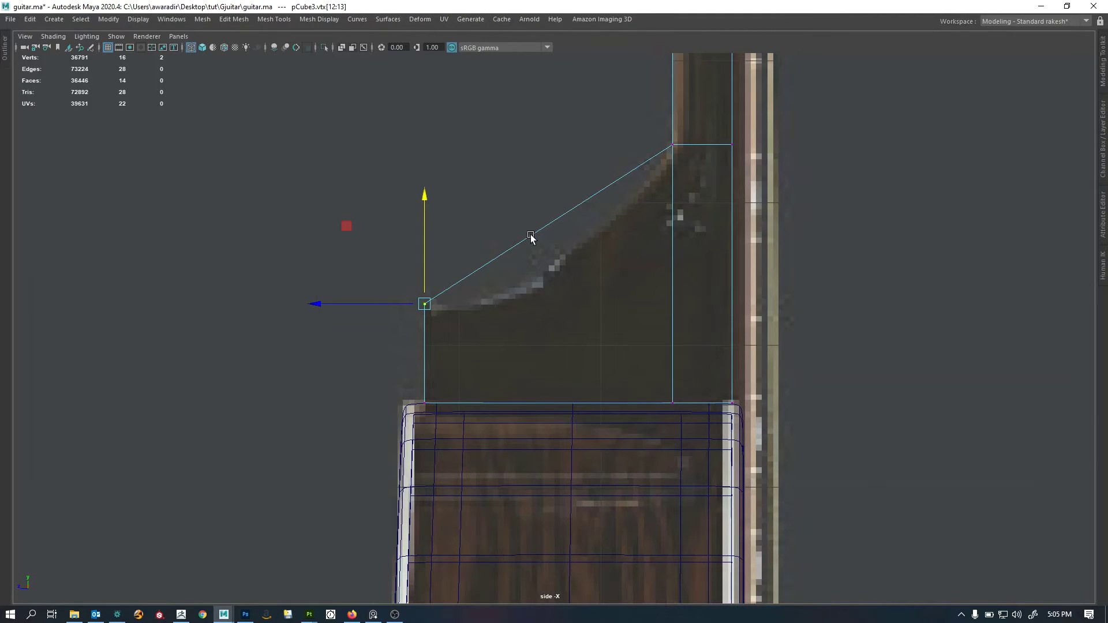
click(569, 132)
right_drag(590, 144, 589, 113)
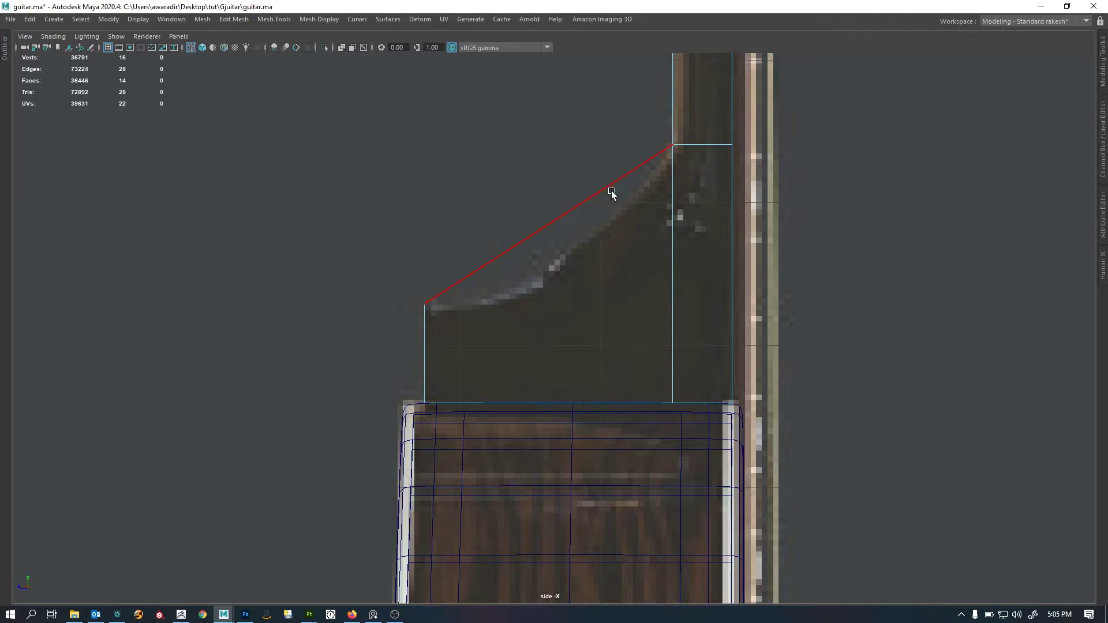
key(F8)
shift+right_click(622, 175)
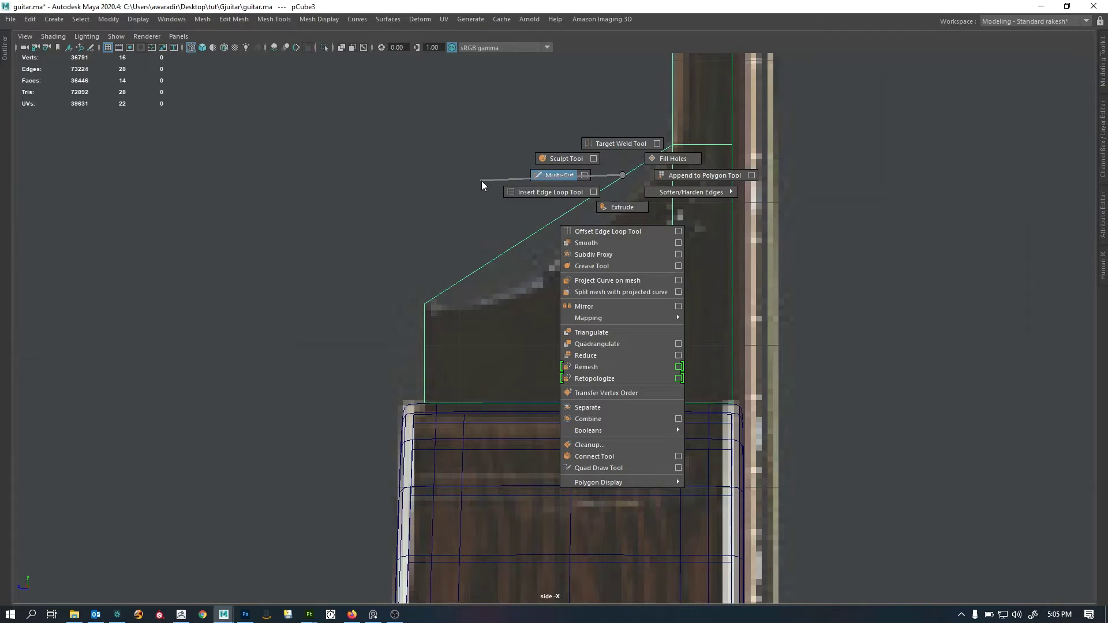
shift+right_drag(480, 180, 481, 180)
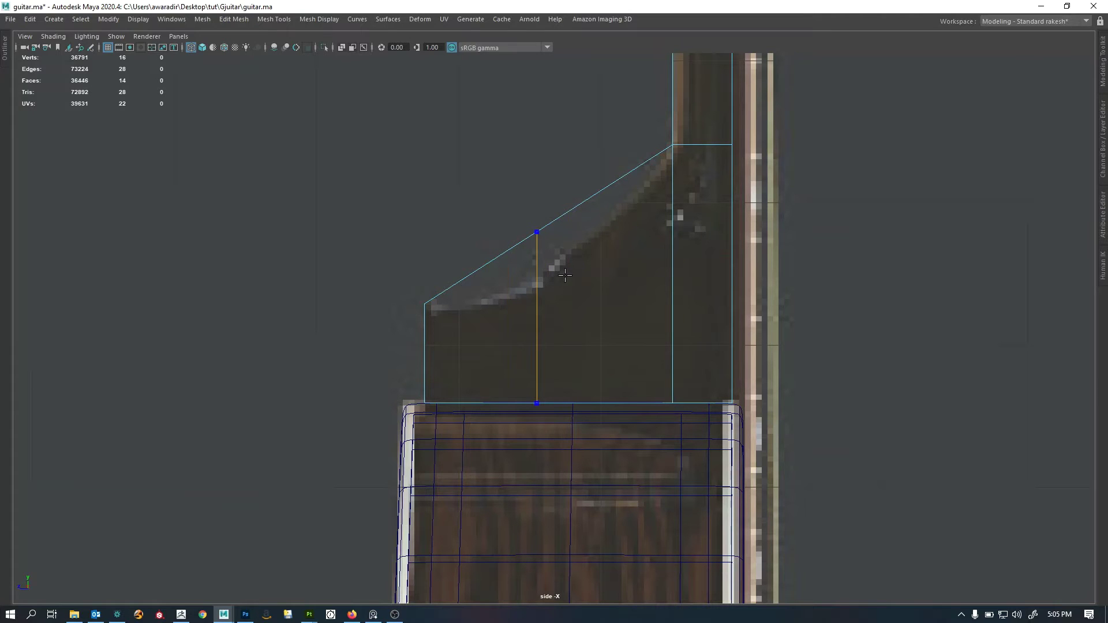
key(space)
key(space)
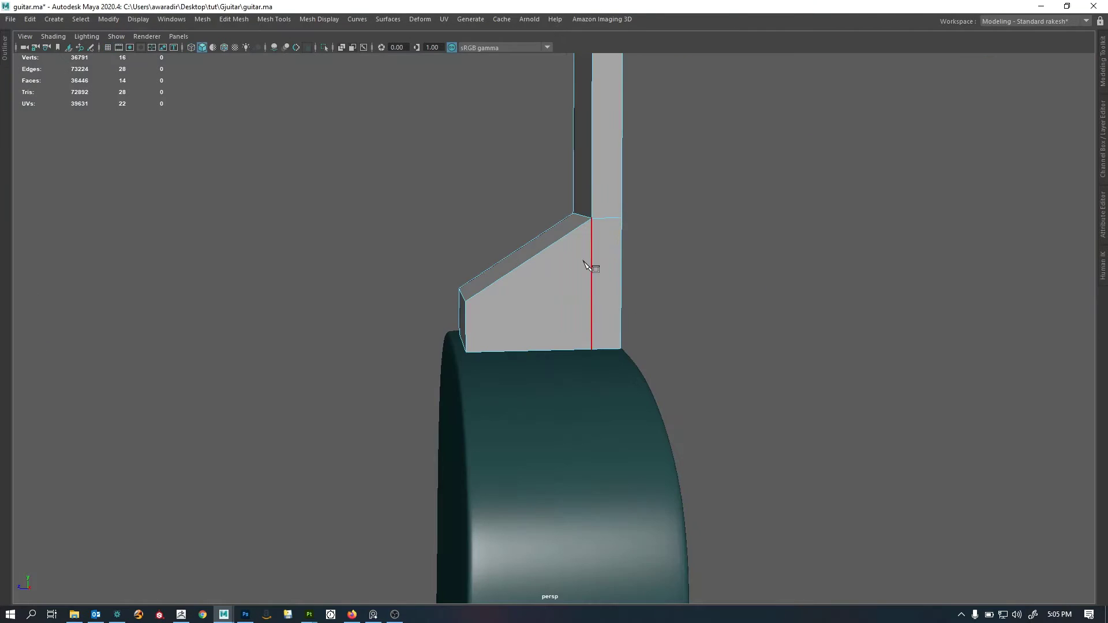
alt+drag(610, 241, 560, 266)
alt+middle_drag(560, 266, 588, 312)
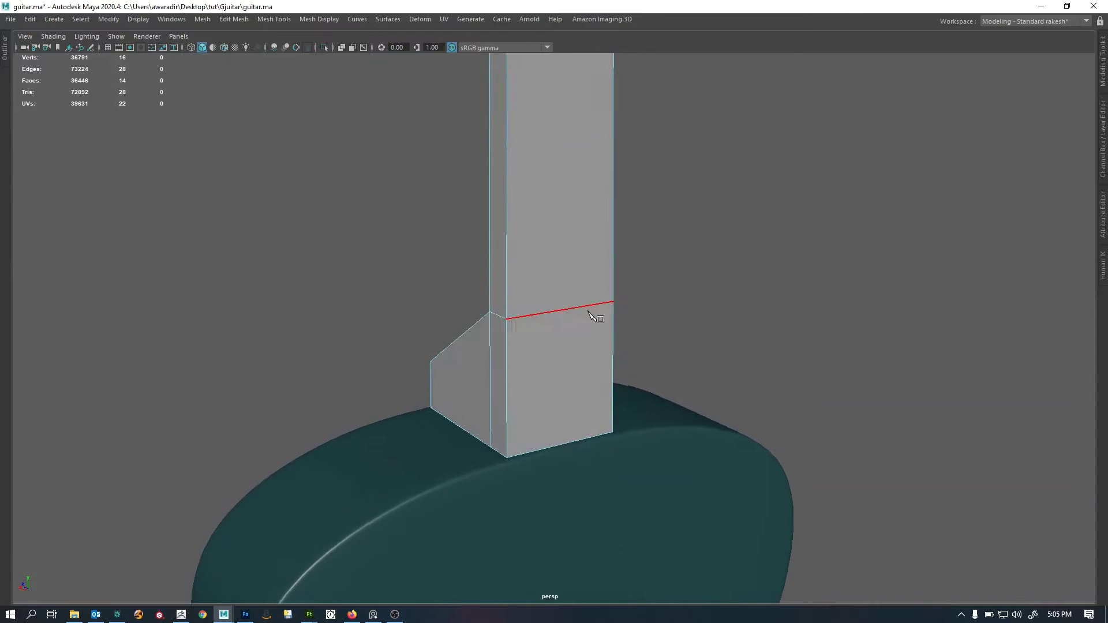
alt+drag(587, 311, 618, 281)
click(625, 280)
alt+middle_drag(616, 287, 622, 351)
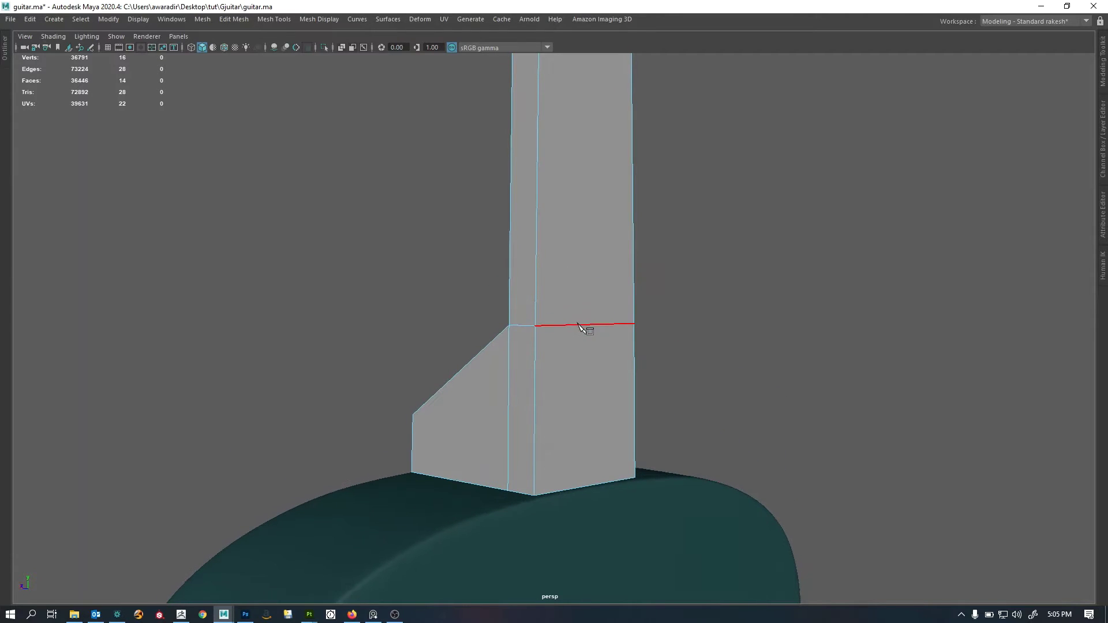
alt+middle_drag(568, 312, 564, 317)
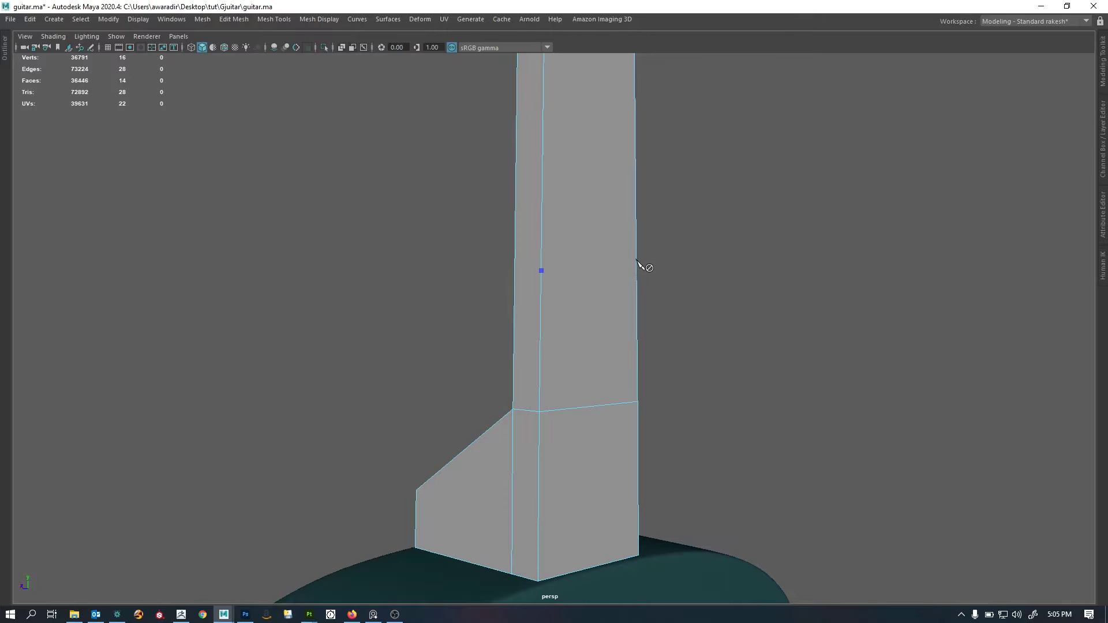
alt+drag(638, 264, 589, 317)
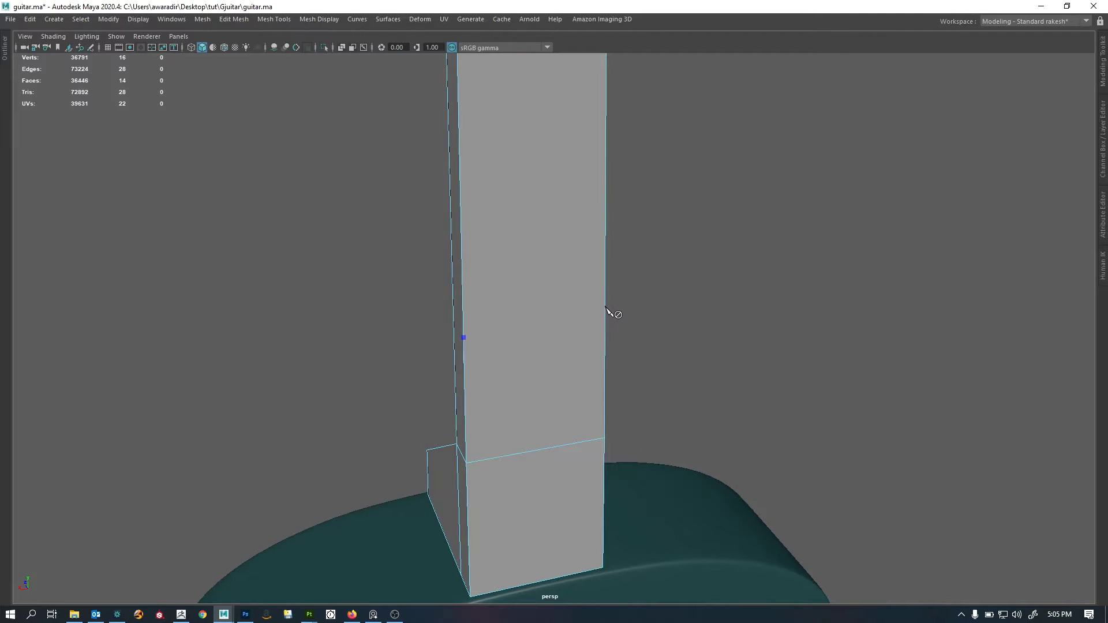
alt+drag(587, 347, 552, 348)
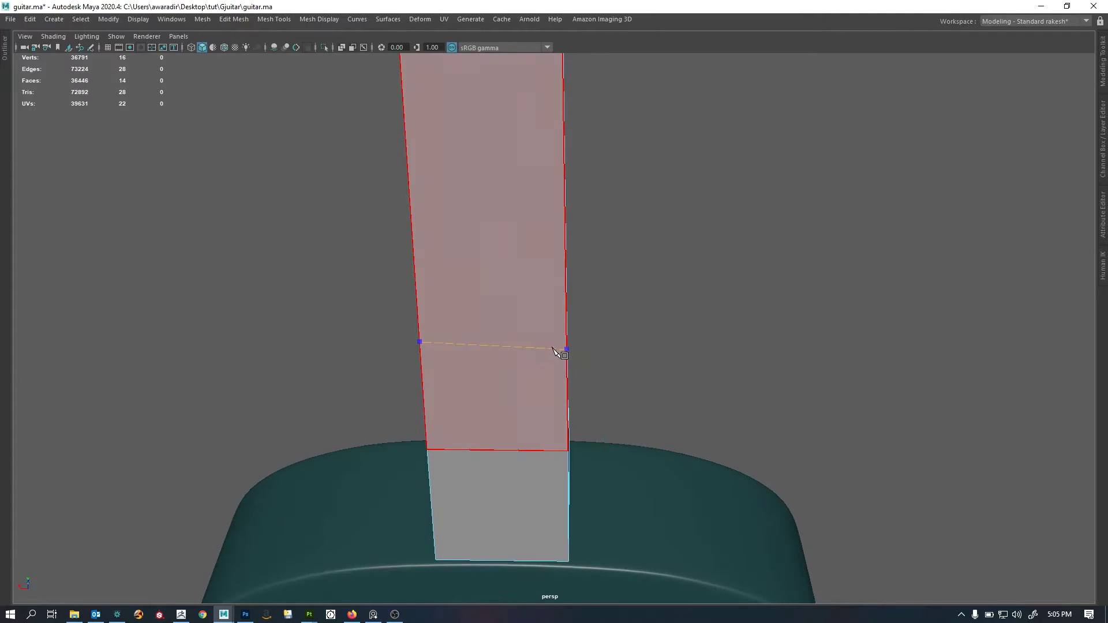
click(554, 348)
alt+drag(663, 329, 523, 361)
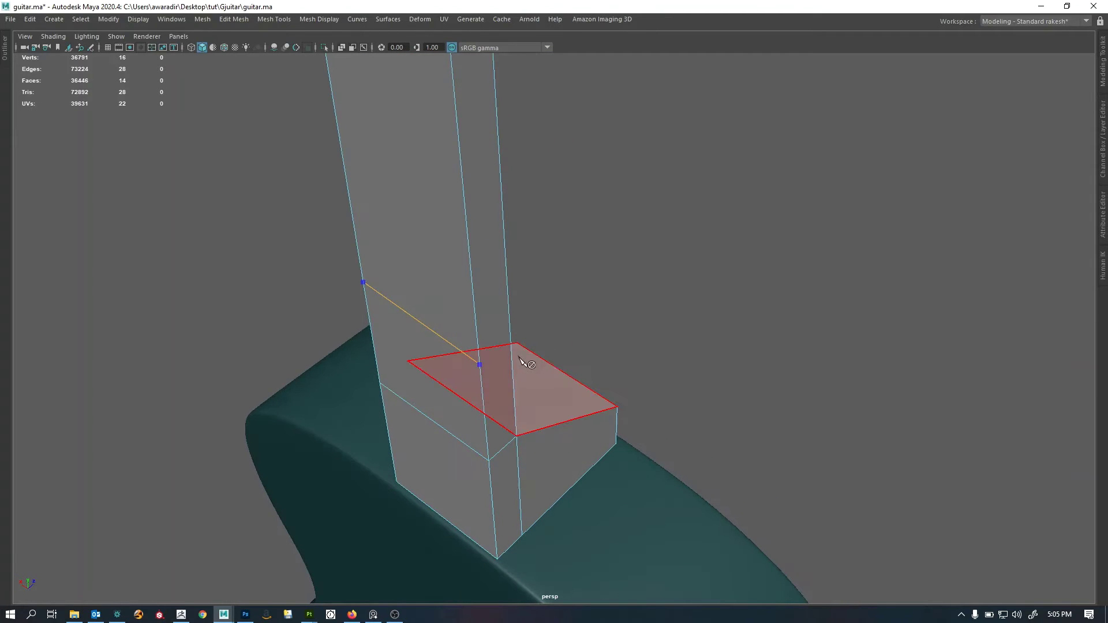
click(510, 322)
alt+drag(510, 322, 520, 252)
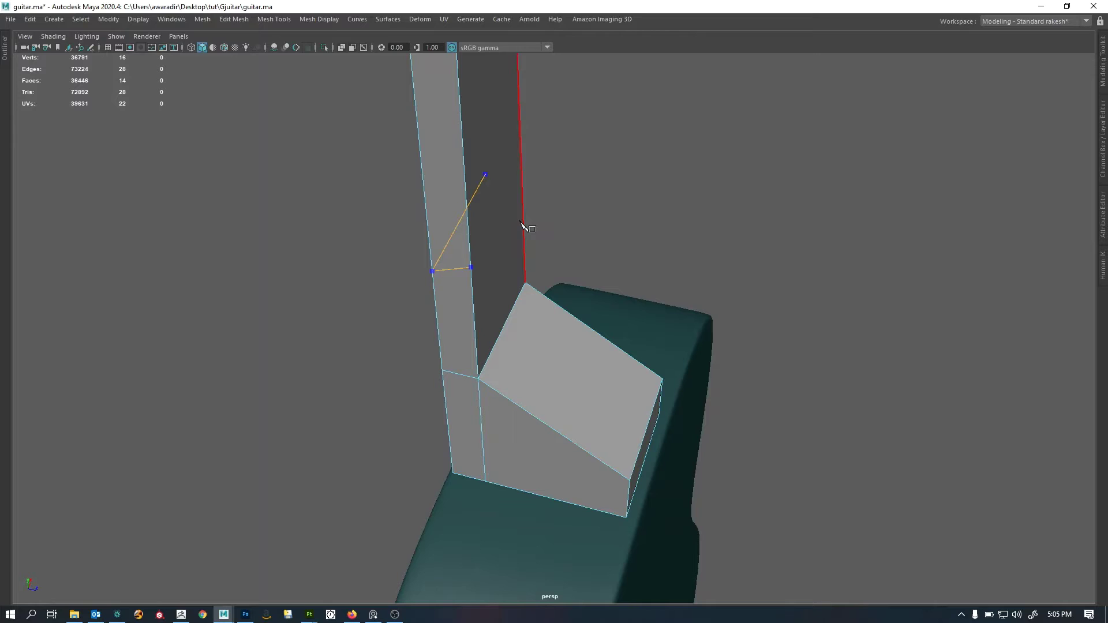
alt+drag(521, 319, 685, 262)
Insert three vertical edge loops across the sloped heel block in the side view with Multi-Cut.
key(space)
key(space)
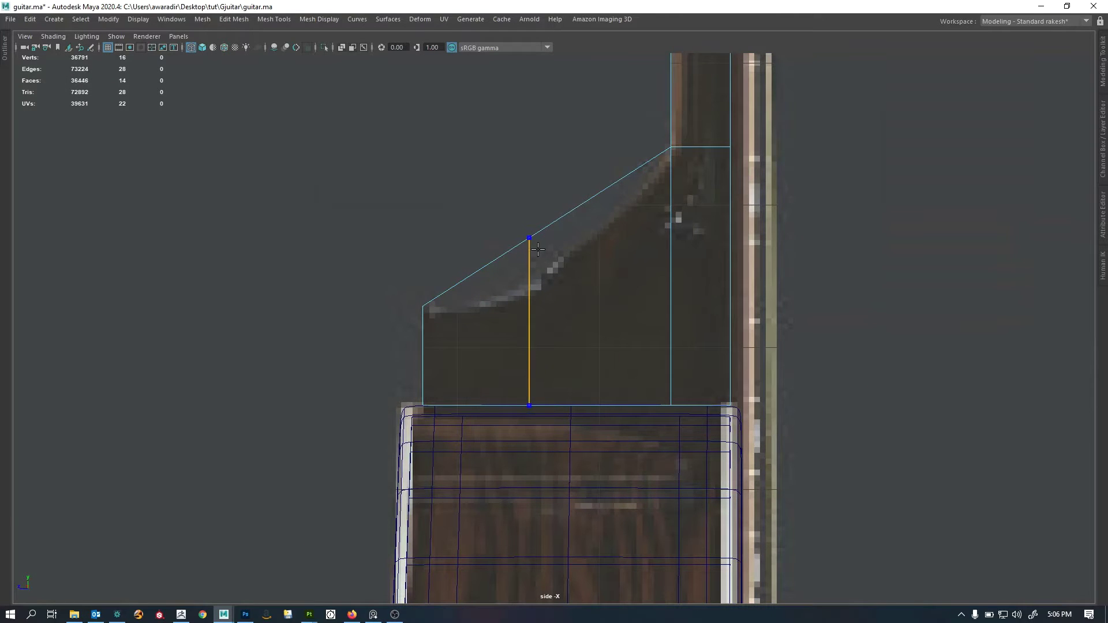
ctrl+click(535, 238)
ctrl+click(495, 295)
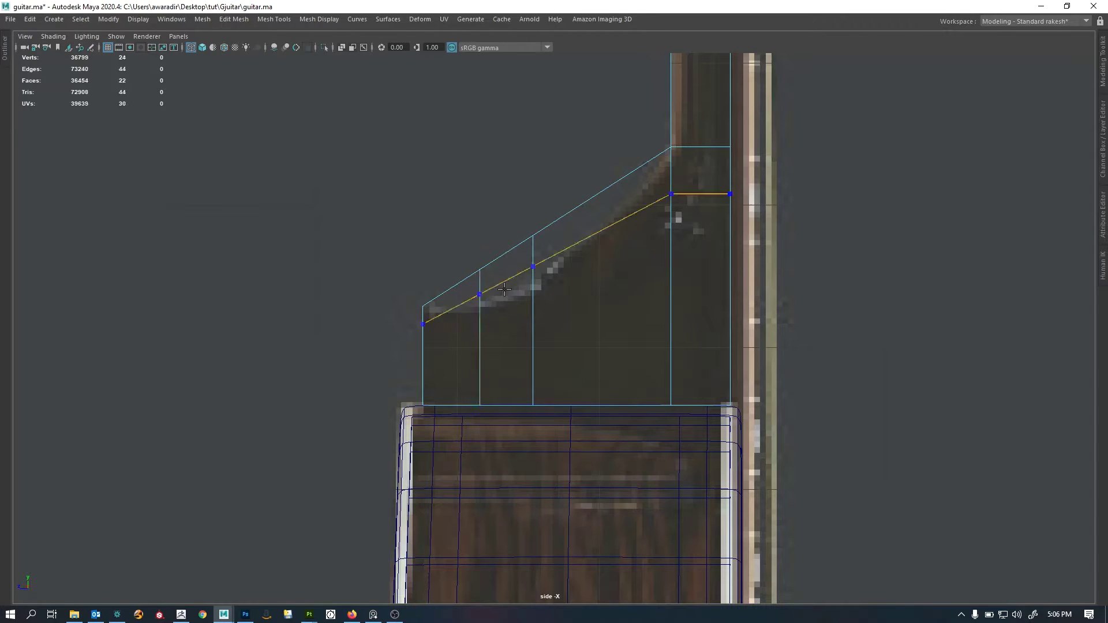
ctrl+click(620, 219)
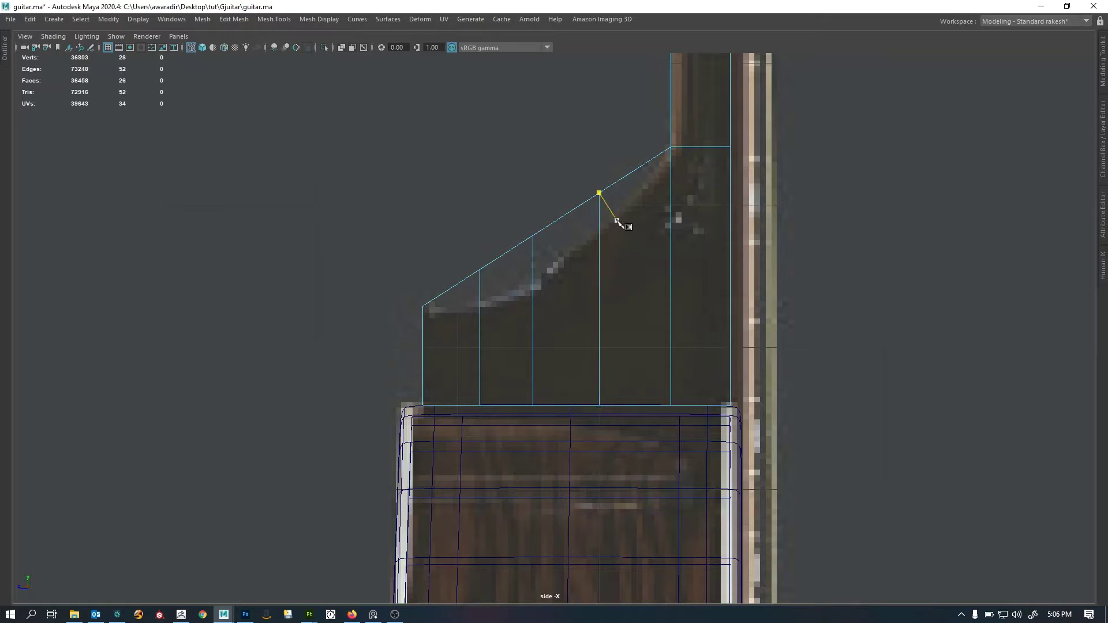
Lower the upper vertices of the three new edge loops to follow the curved heel outline in the side reference.
right_drag(598, 200, 572, 198)
drag(574, 172, 610, 204)
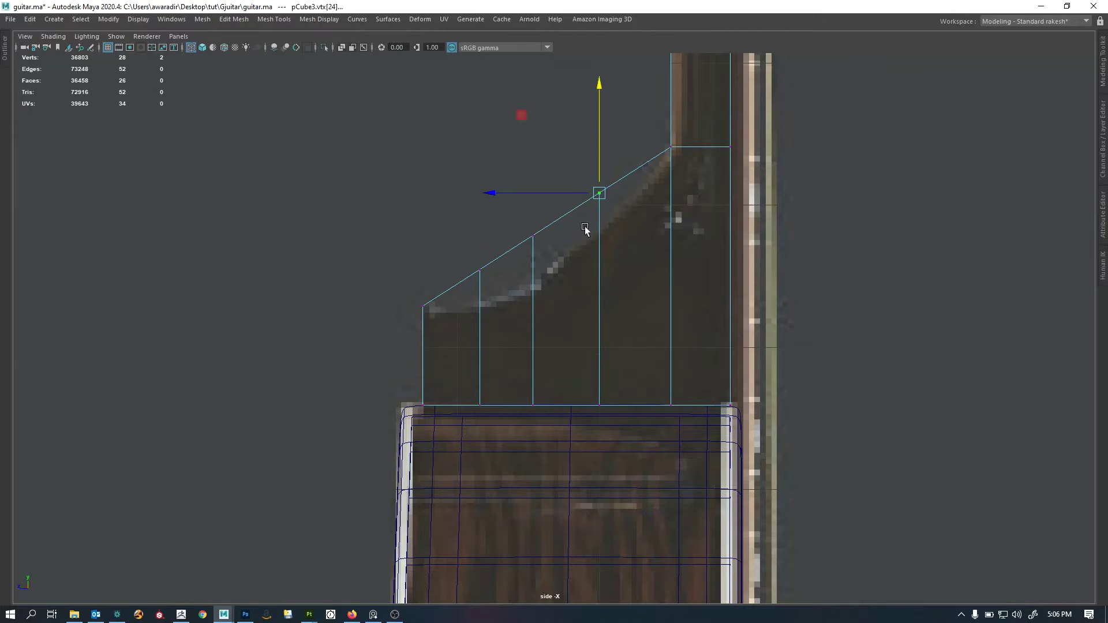
alt+right_drag(585, 227, 659, 251)
alt+middle_drag(659, 250, 649, 403)
drag(610, 173, 611, 215)
drag(498, 355, 517, 352)
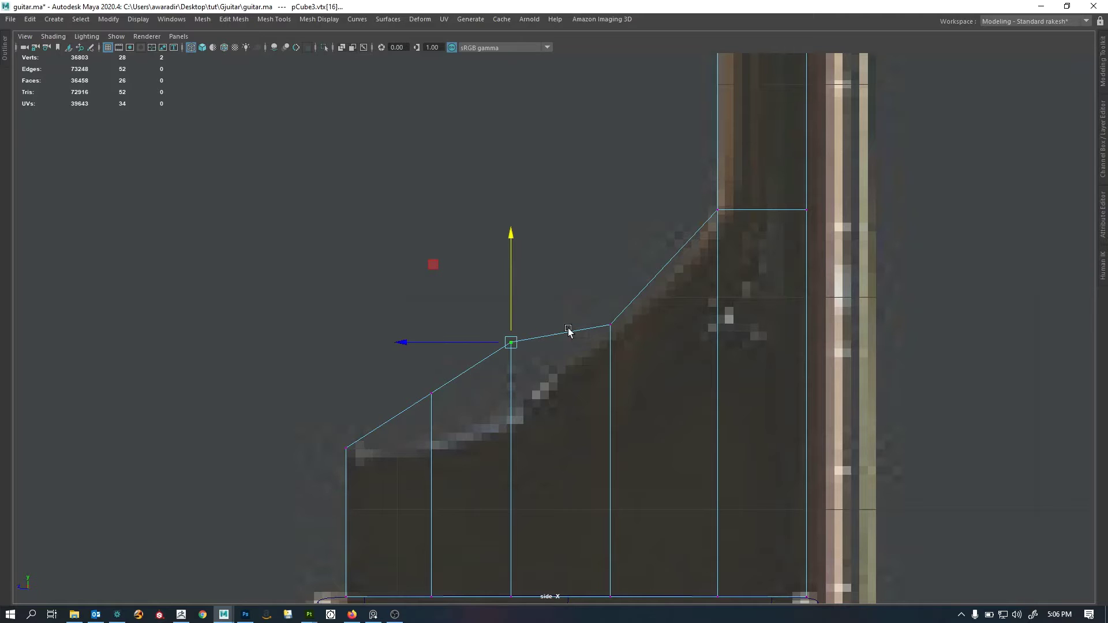
middle_drag(561, 208, 558, 273)
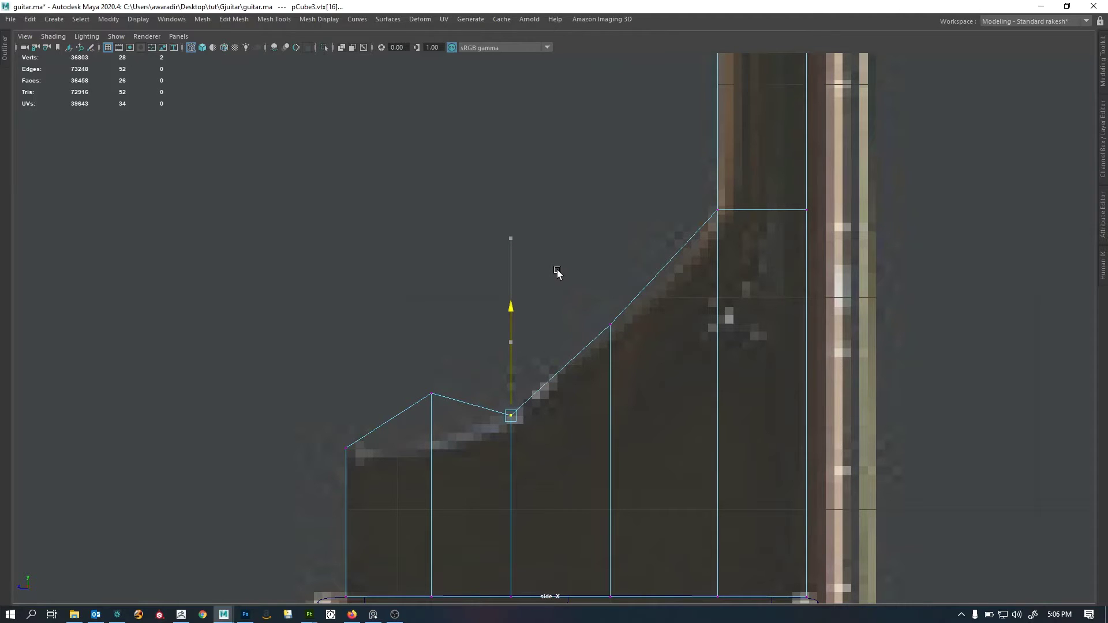
drag(374, 327, 442, 416)
middle_drag(519, 248, 520, 288)
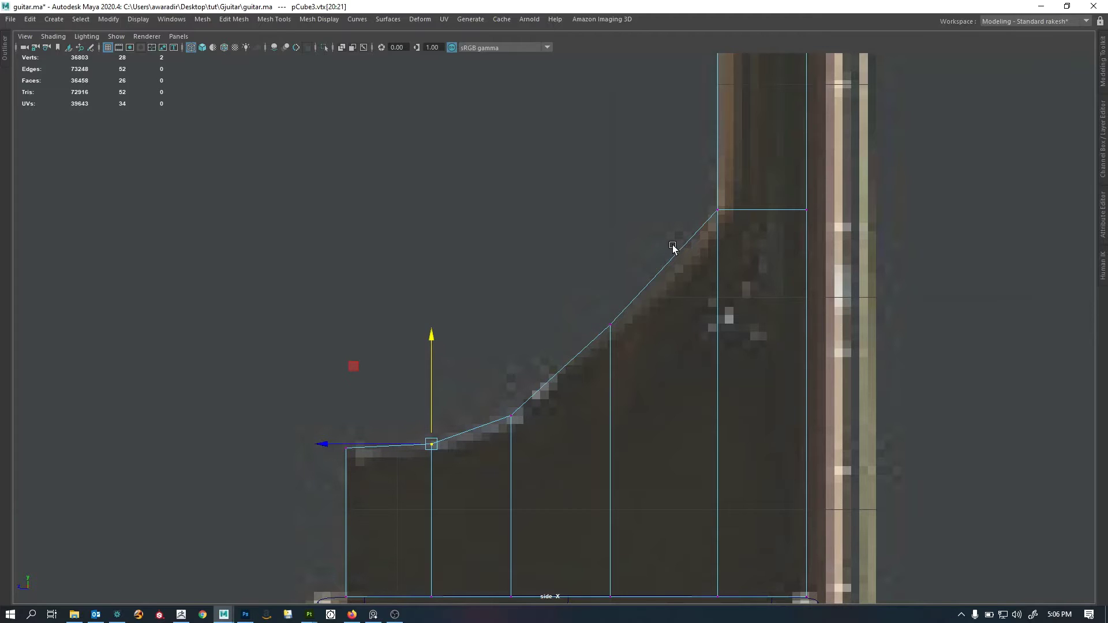
Slightly lower the vertex row at the start of the heel and the adjacent curve vertices to refine the heel profile.
alt+middle_drag(674, 247, 572, 221)
drag(735, 235, 736, 235)
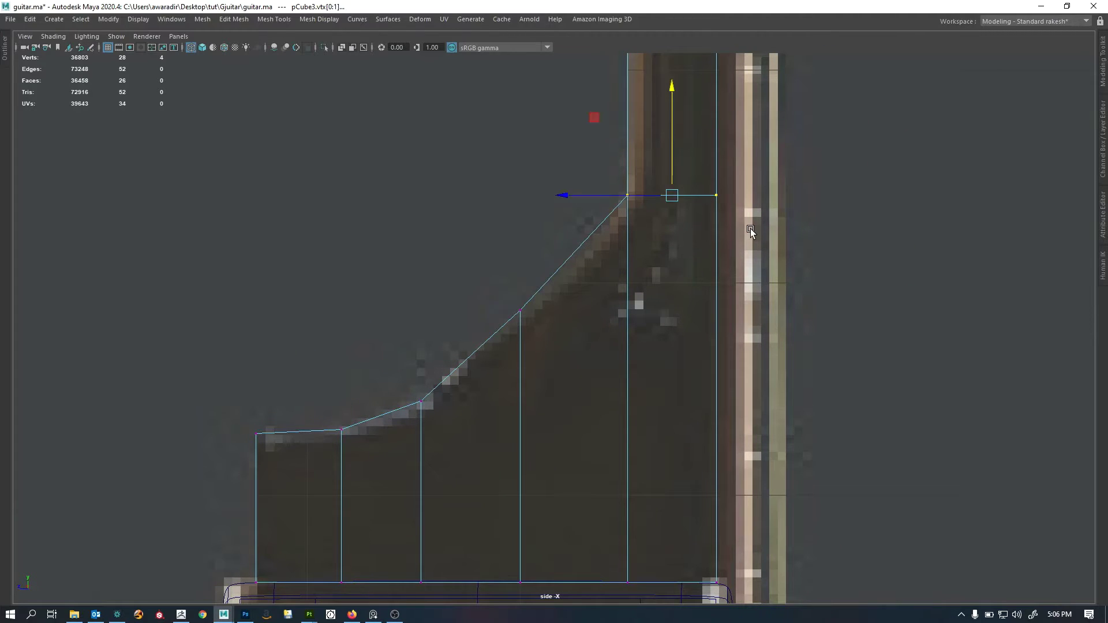
middle_drag(750, 229, 750, 237)
drag(481, 243, 542, 345)
alt+middle_drag(530, 385, 528, 329)
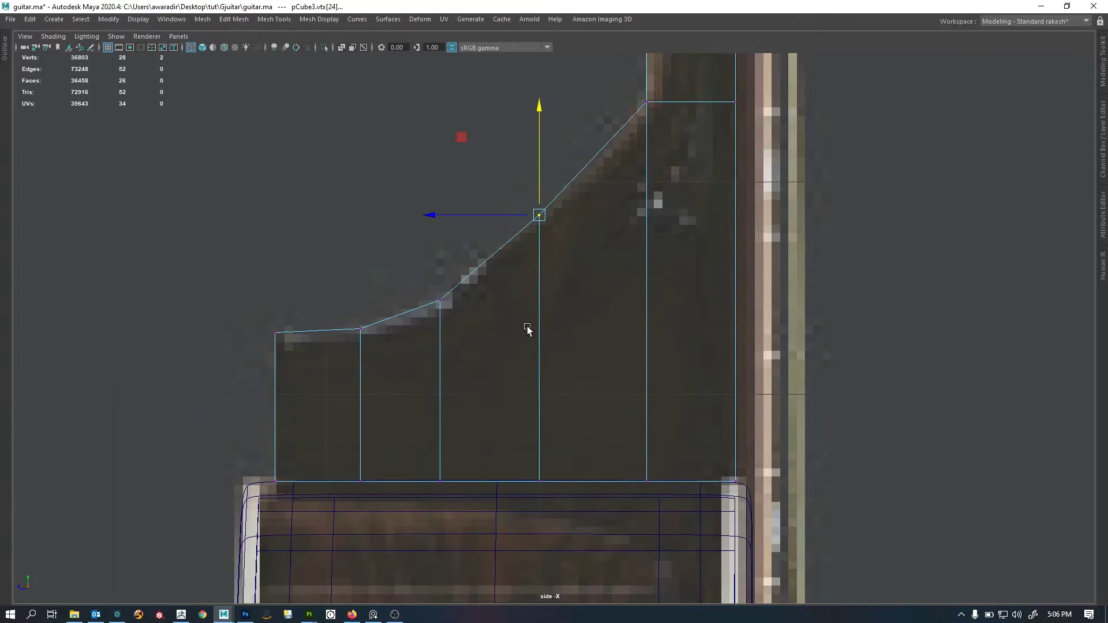
alt+right_drag(556, 330, 610, 269)
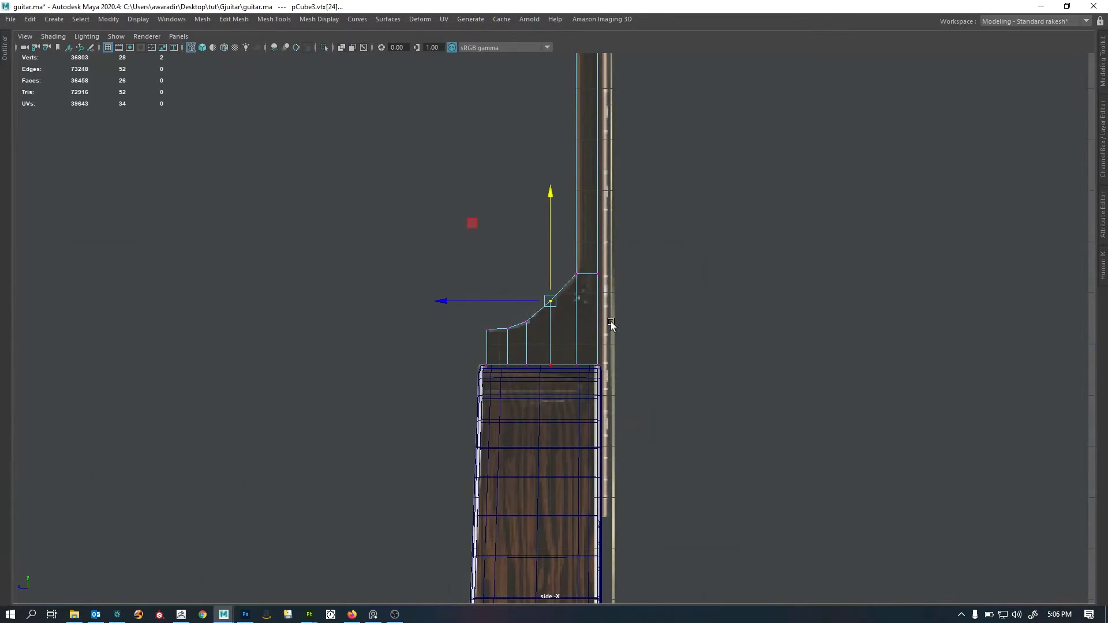
alt+right_drag(611, 325, 693, 332)
alt+middle_drag(539, 279, 508, 302)
alt+right_drag(508, 302, 688, 352)
alt+middle_drag(687, 351, 705, 320)
key(space)
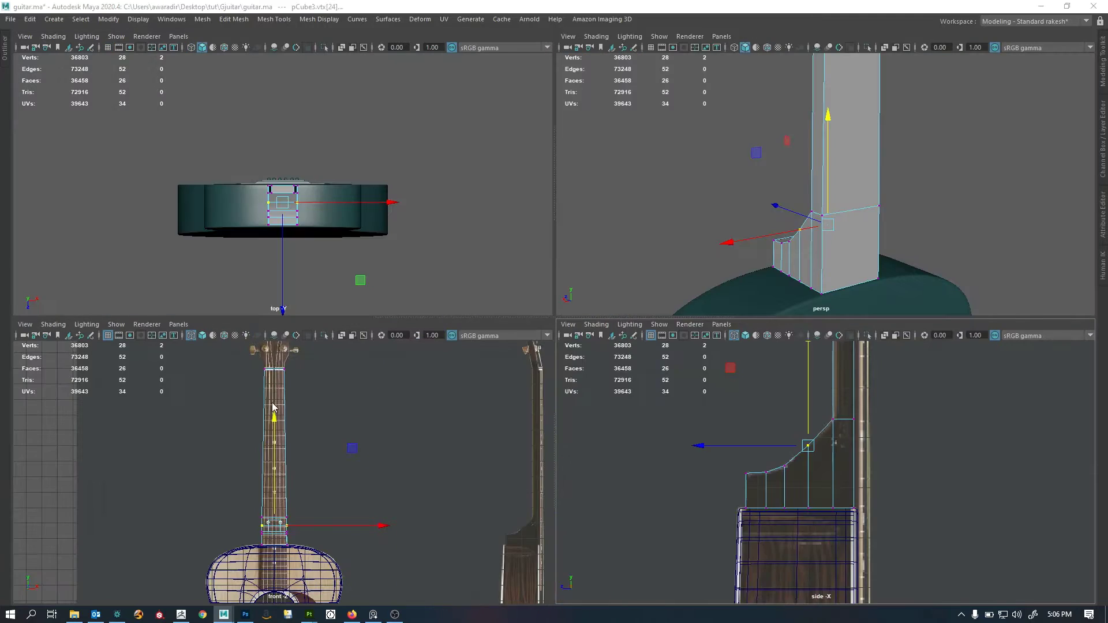
Examine the neck and its curved heel in the front, side and perspective views against the reference images.
key(space)
scroll(985, 448, up, 10)
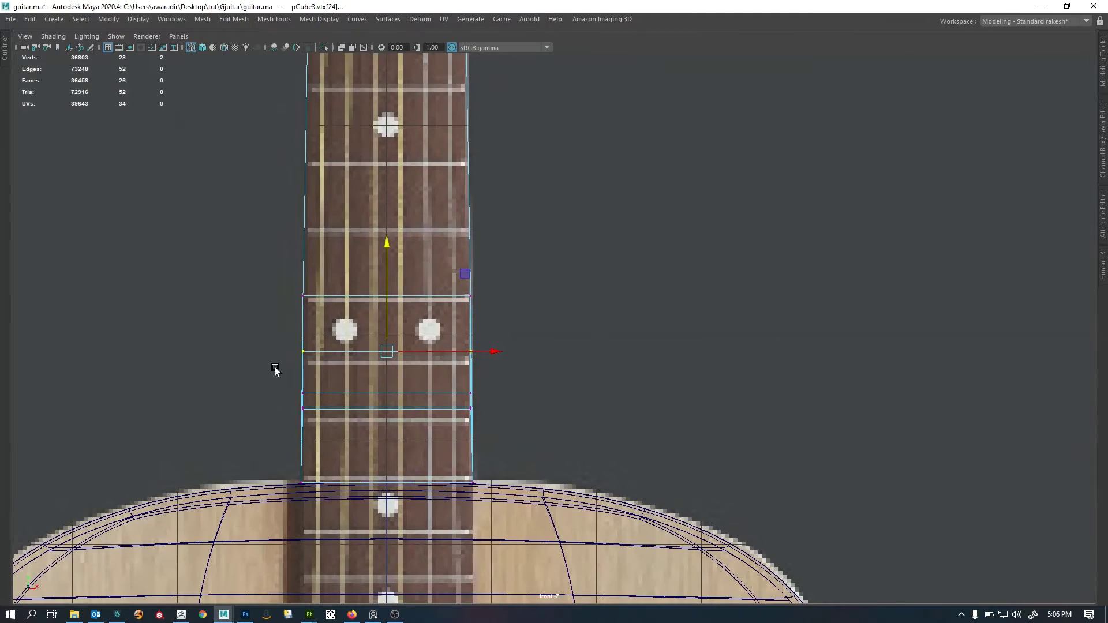
scroll(276, 369, down, 5)
key(space)
key(space)
scroll(599, 399, up, 2)
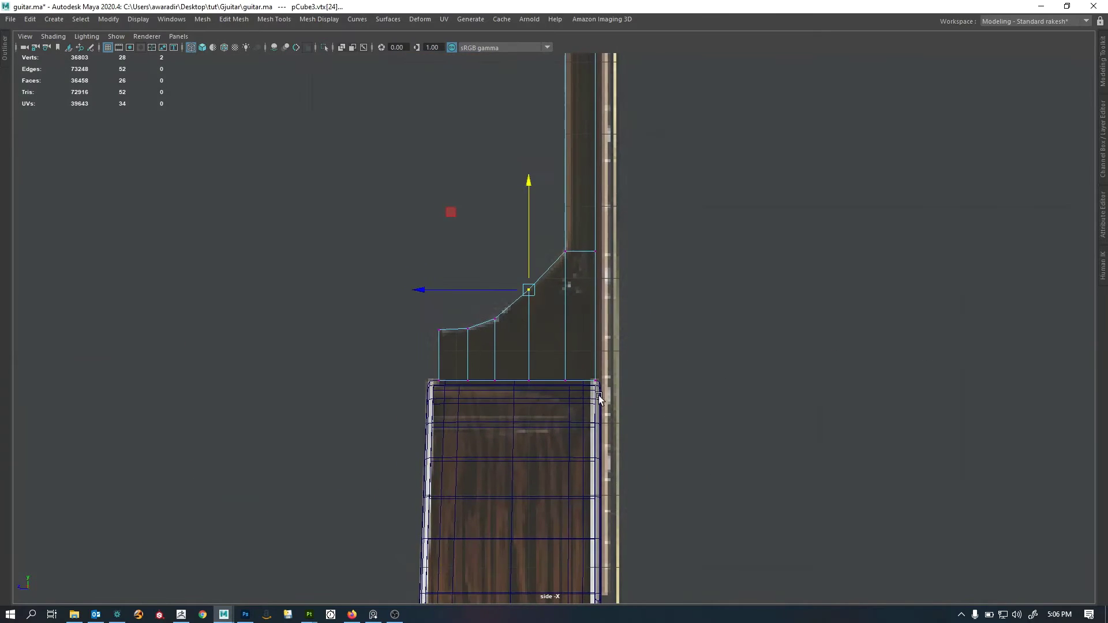
alt+middle_drag(599, 399, 542, 445)
key(space)
key(space)
alt+drag(564, 361, 656, 378)
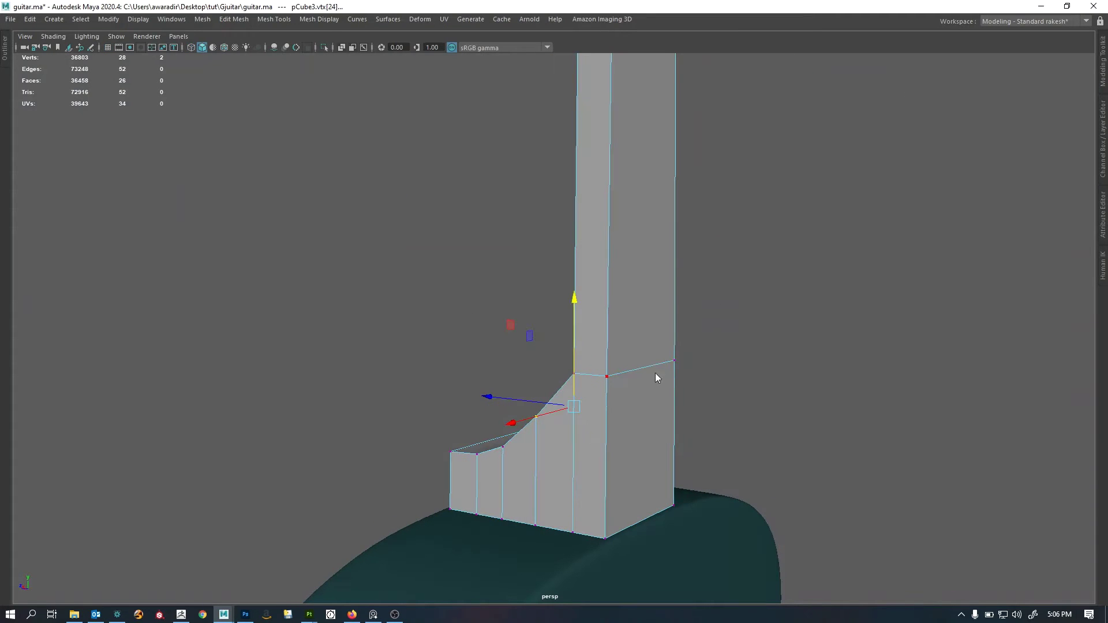
Return the neck to object mode, clear the selection and check the heel profile side-on in the perspective view.
key(F8)
click(680, 398)
scroll(666, 399, down, 6)
alt+middle_drag(666, 398, 557, 344)
alt+drag(558, 345, 598, 382)
scroll(586, 337, down, 4)
scroll(607, 379, up, 4)
drag(643, 292, 550, 333)
alt+right_drag(550, 333, 648, 359)
click(719, 361)
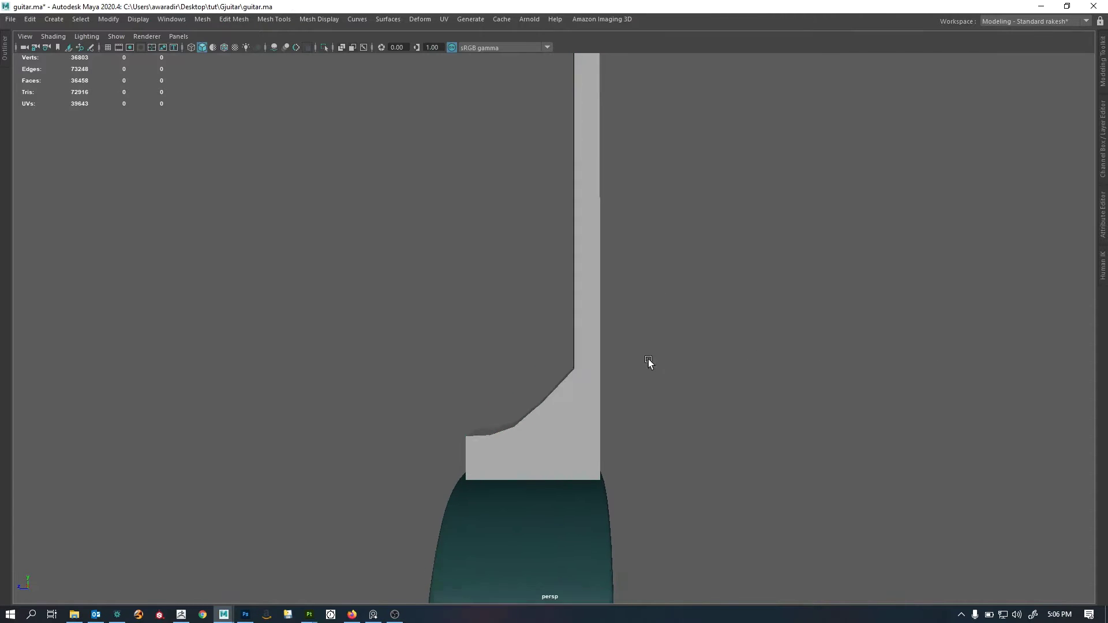
Select only the end face at the neck's upper end in the side view and check it in perspective.
key(space)
key(space)
scroll(546, 322, up, 3)
alt+middle_drag(547, 321, 557, 435)
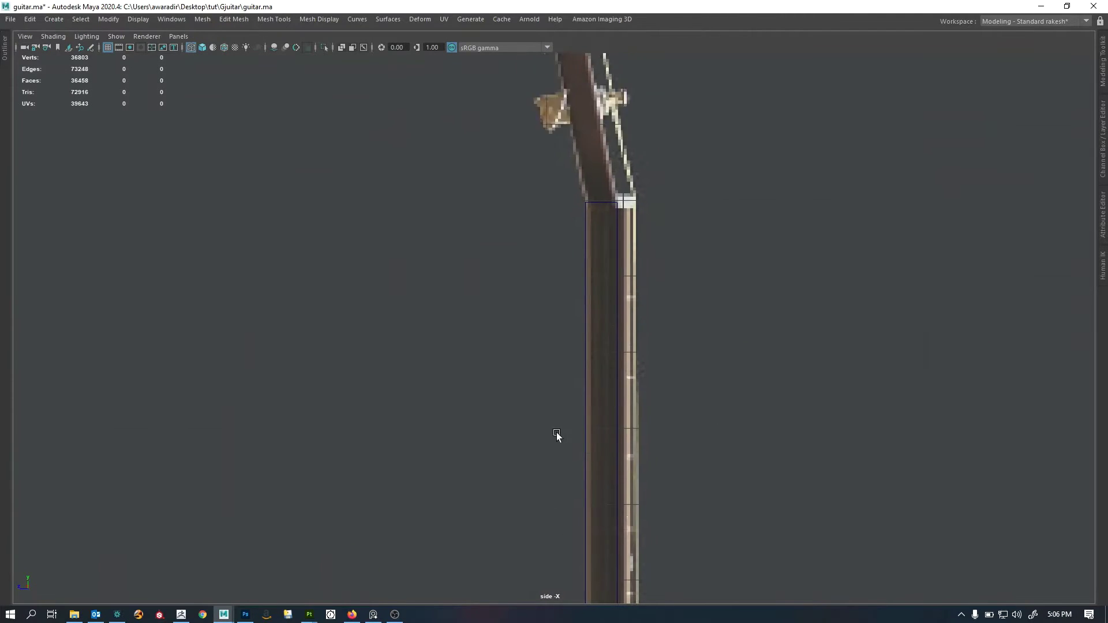
alt+right_drag(557, 435, 673, 361)
drag(557, 327, 578, 299)
alt+right_drag(578, 299, 764, 263)
drag(470, 322, 632, 448)
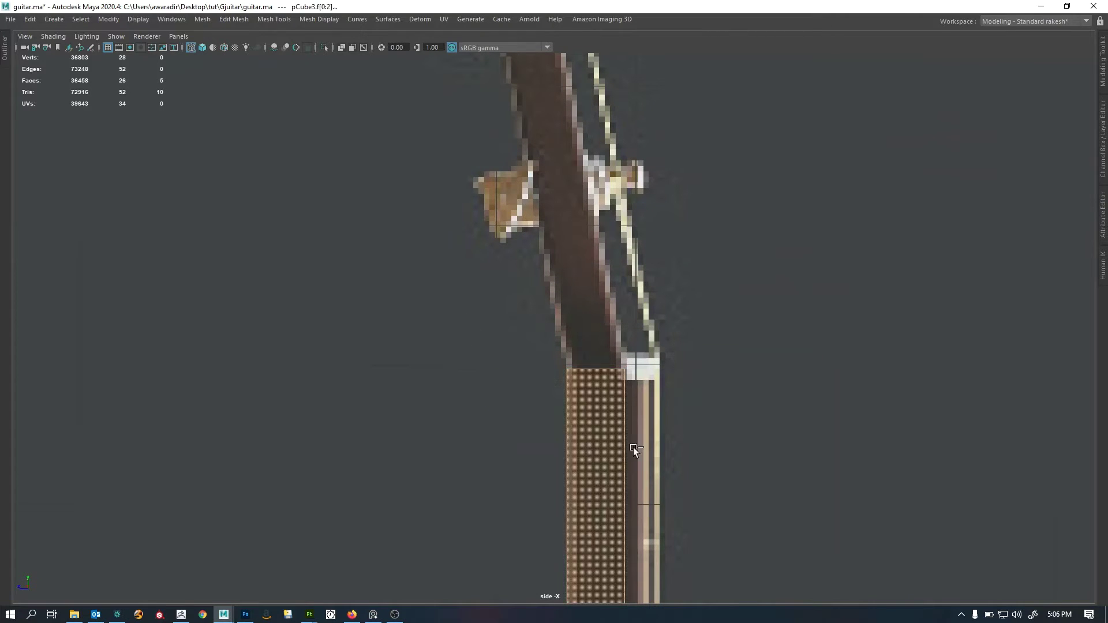
ctrl+drag(774, 554, 522, 430)
alt+middle_drag(722, 409, 718, 522)
key(space)
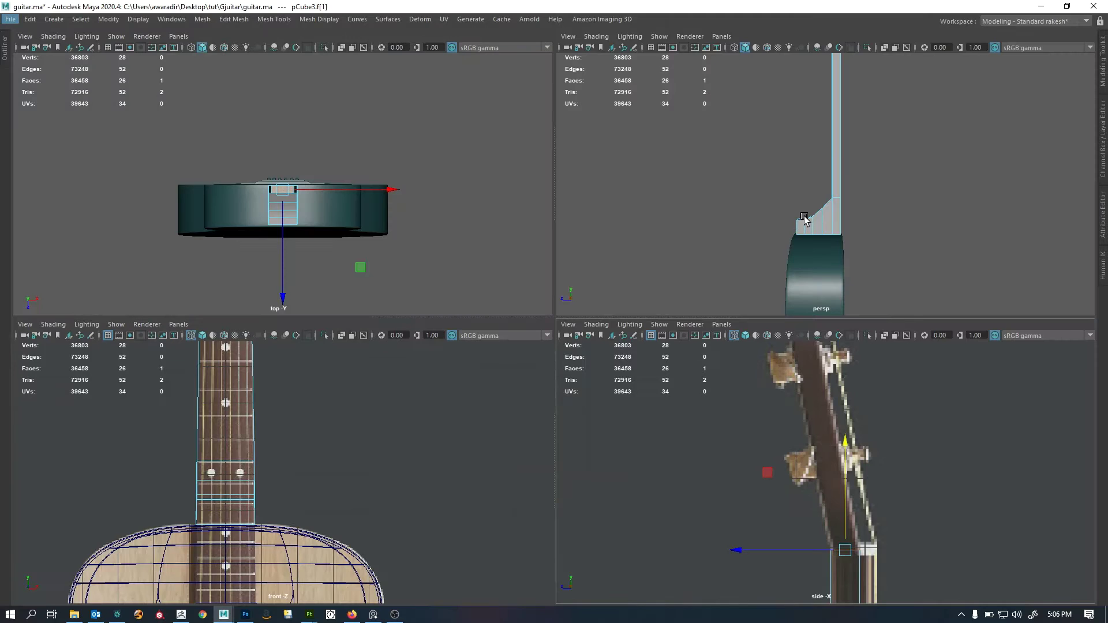
key(f)
scroll(774, 240, down, 5)
alt+drag(839, 240, 786, 257)
Extrude the neck's upper end face upward in the side view to about the top of the reference headstock.
key(space)
alt+middle_drag(655, 460, 615, 383)
scroll(722, 322, down, 6)
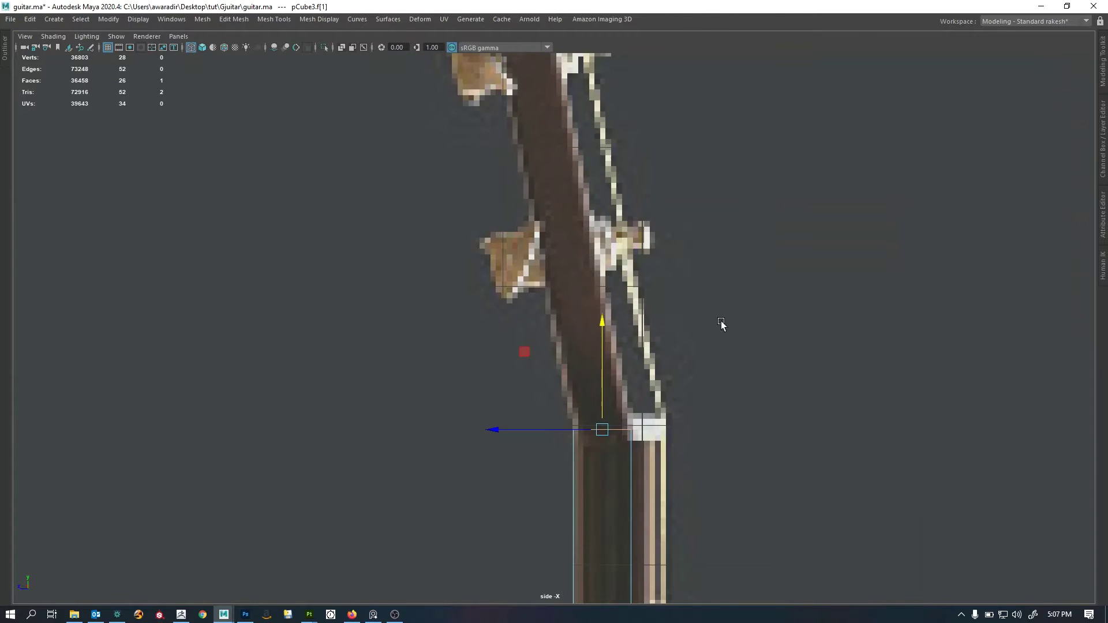
scroll(609, 383, up, 6)
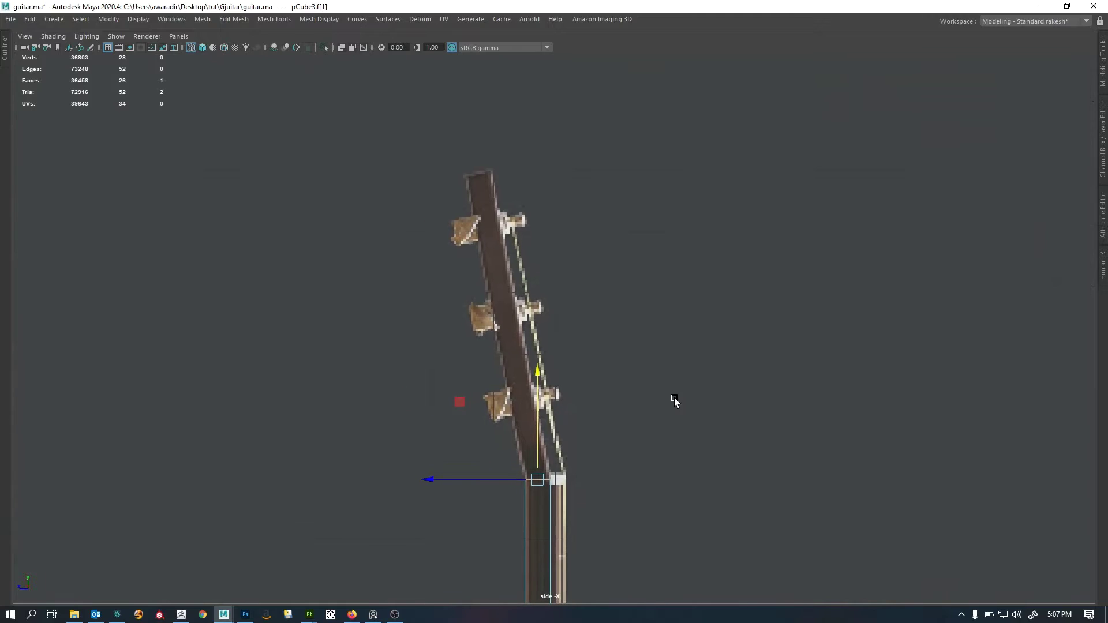
scroll(611, 392, up, 1)
alt+middle_drag(672, 391, 699, 380)
shift+right_click(700, 278)
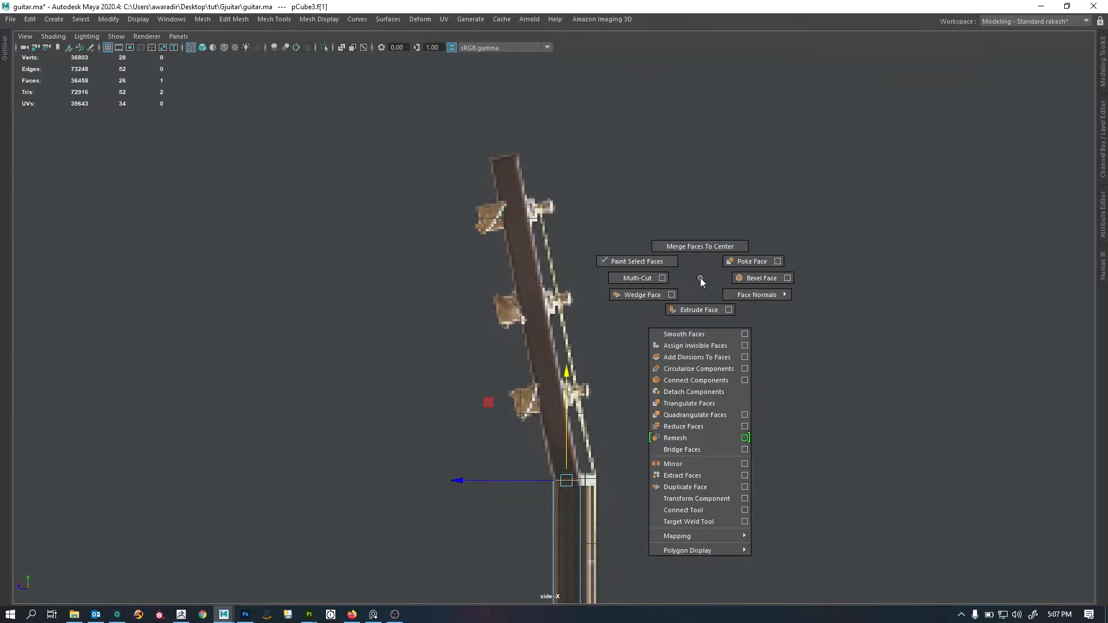
click(702, 317)
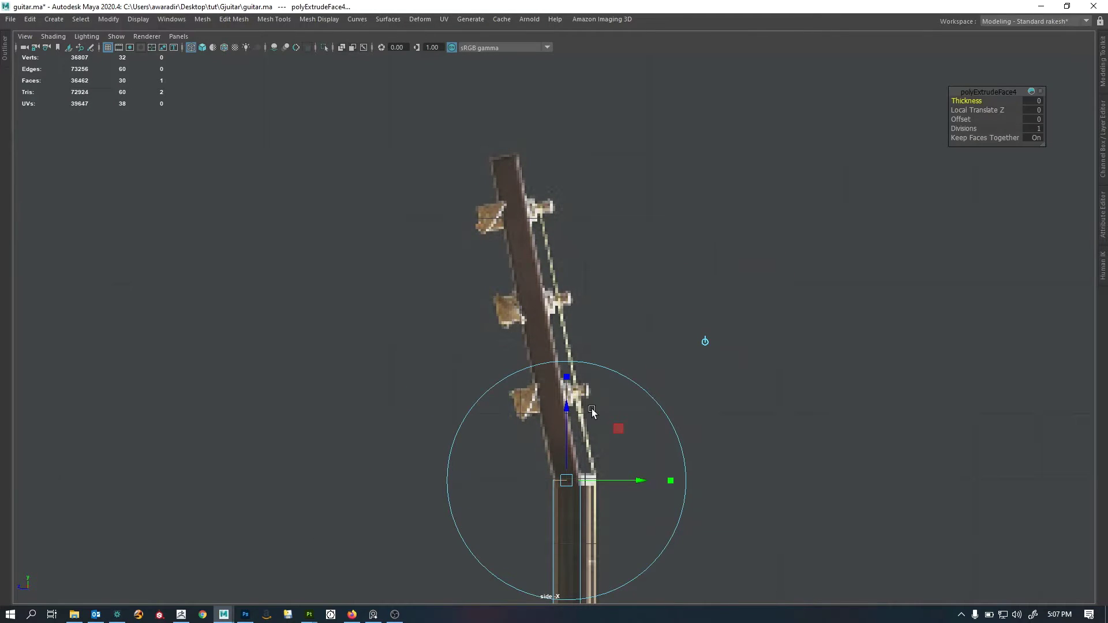
drag(567, 407, 607, 75)
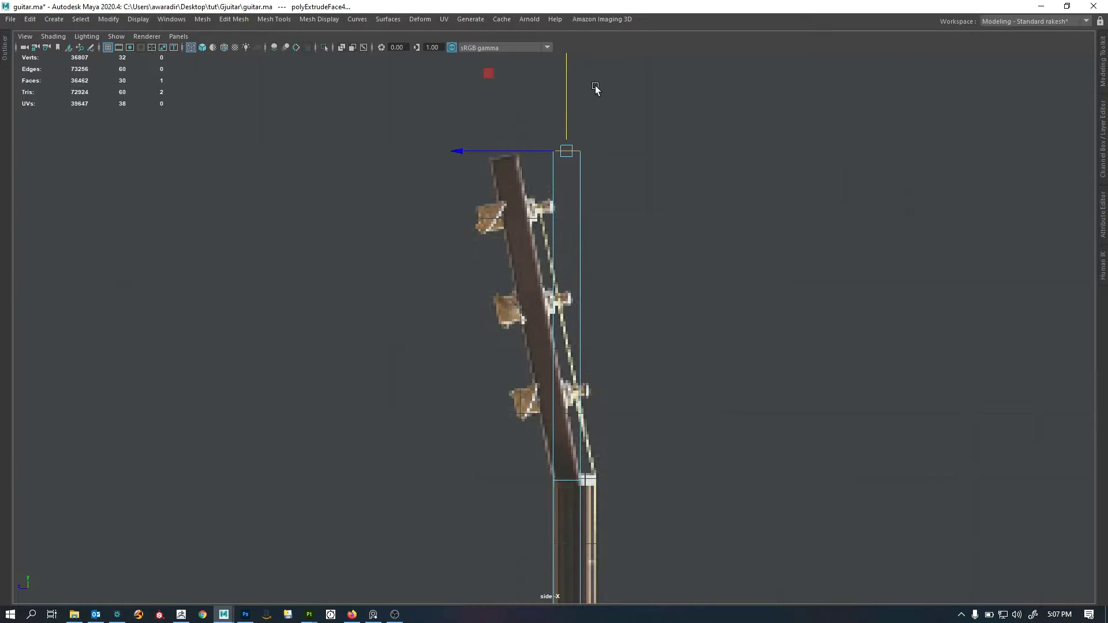
Shift the extruded end face backward and slightly down so the headstock follows the tilted side reference.
scroll(536, 133, up, 2)
drag(515, 129, 441, 143)
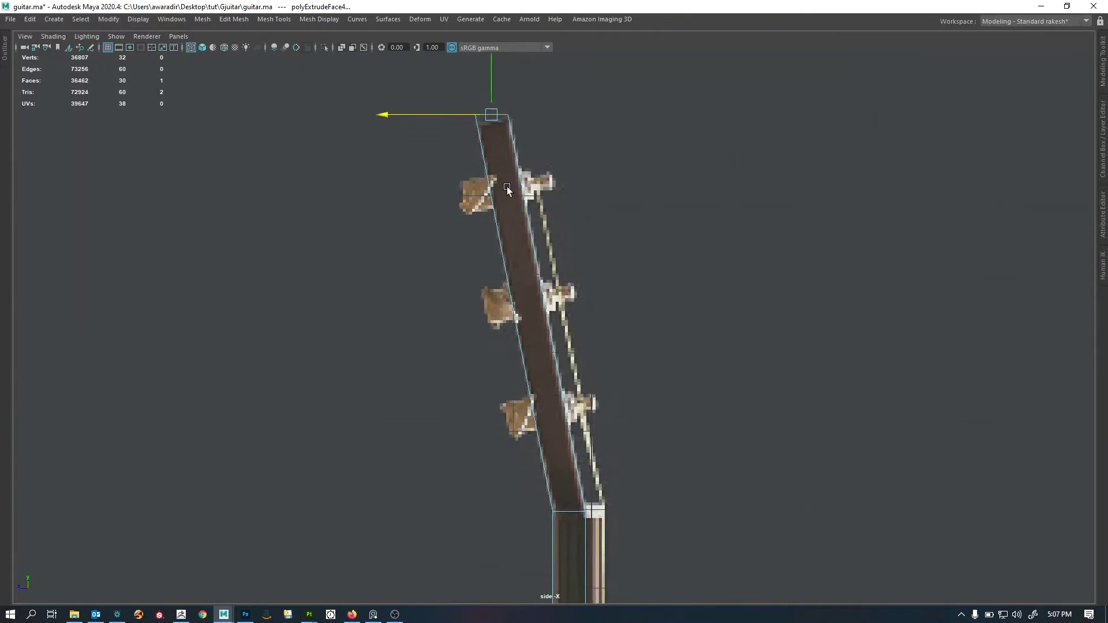
scroll(358, 372, up, 8)
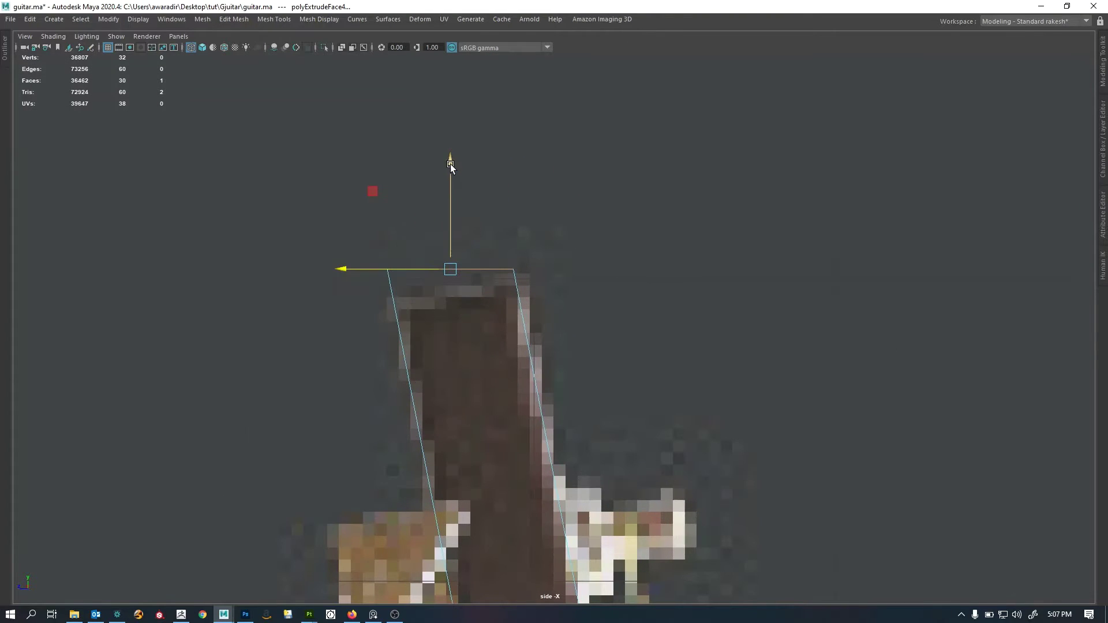
drag(450, 166, 450, 185)
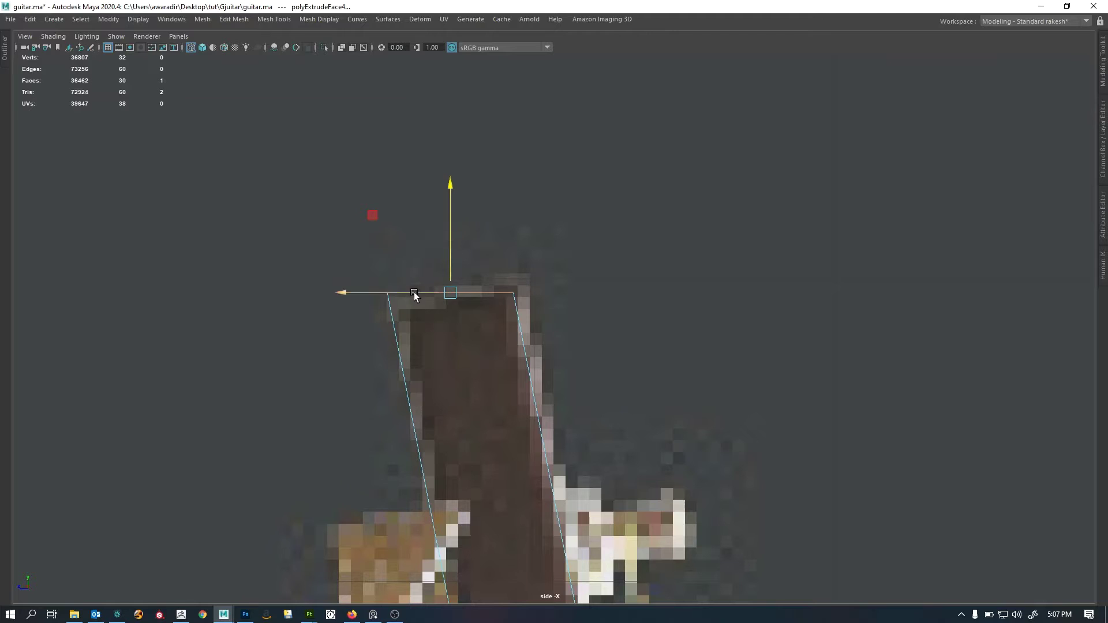
drag(413, 295, 417, 295)
scroll(532, 387, down, 7)
alt+middle_drag(522, 404, 532, 297)
scroll(532, 296, down, 3)
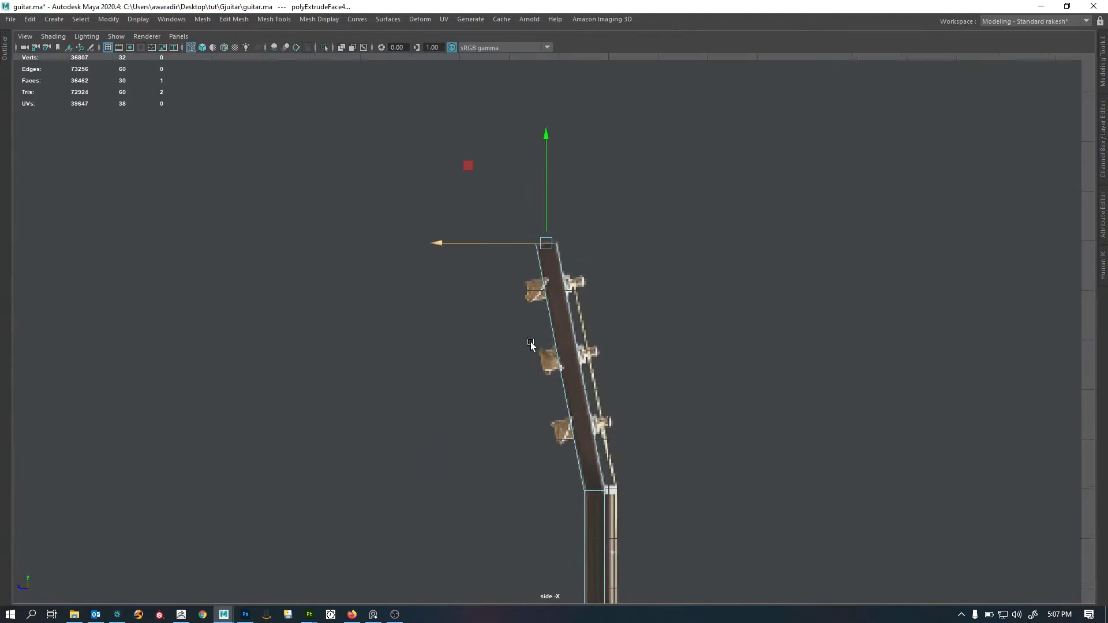
alt+middle_drag(531, 342, 537, 305)
Examine the extruded headstock against the reference outline in the front view, especially the flare above the nut.
key(space)
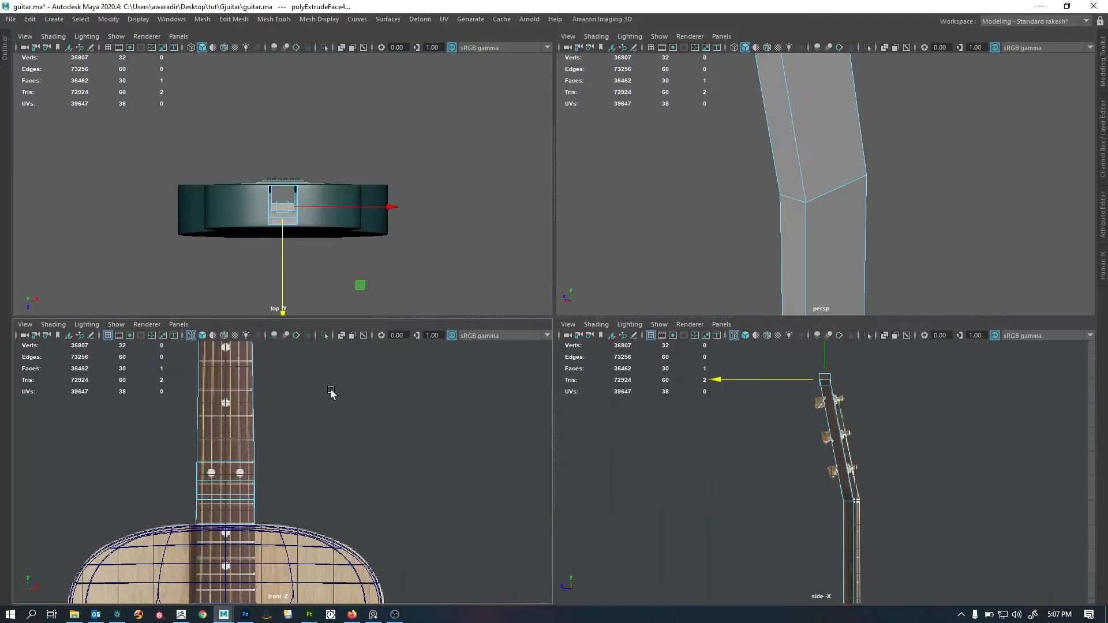
key(space)
alt+middle_drag(416, 322, 420, 555)
scroll(484, 304, down, 3)
alt+middle_drag(484, 303, 481, 609)
alt+middle_drag(599, 282, 595, 376)
scroll(596, 376, up, 5)
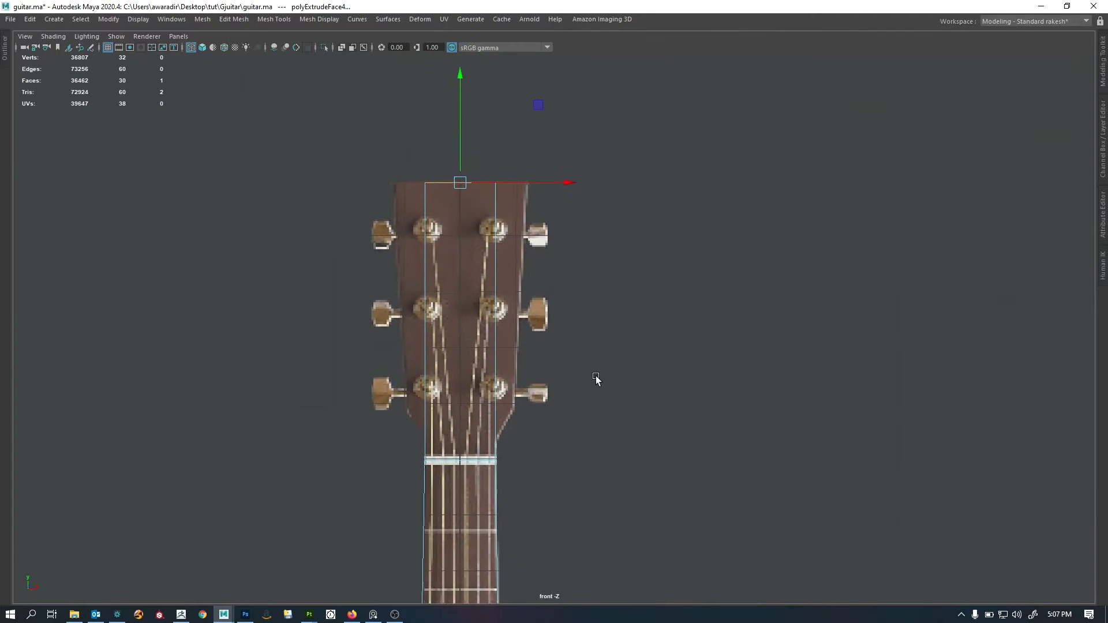
alt+middle_drag(463, 400, 493, 337)
alt+middle_drag(493, 249, 493, 297)
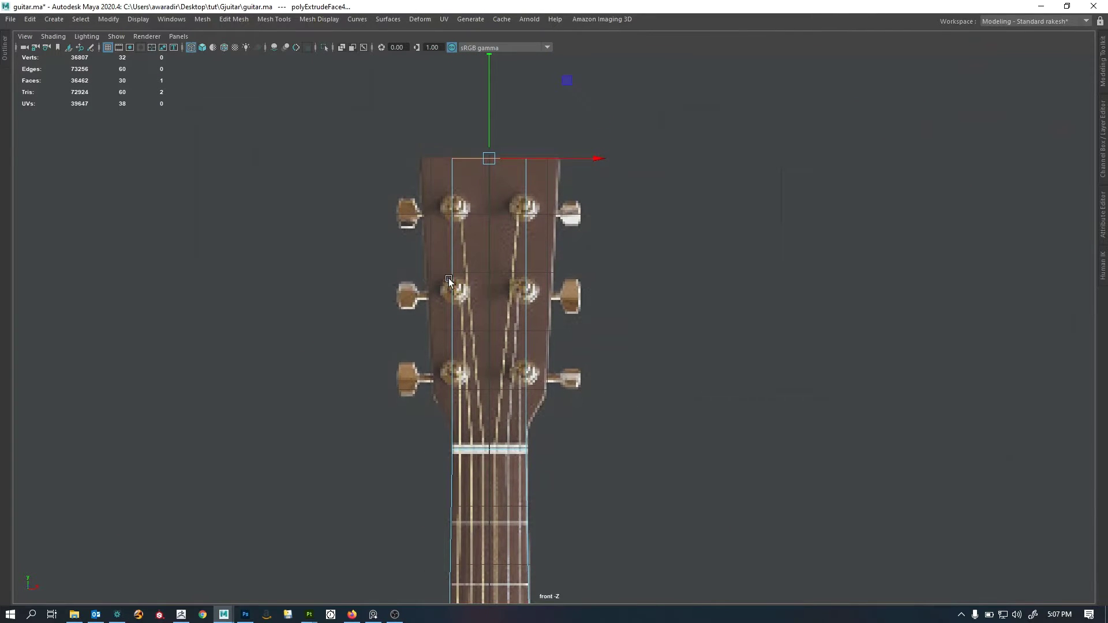
scroll(494, 411, up, 1)
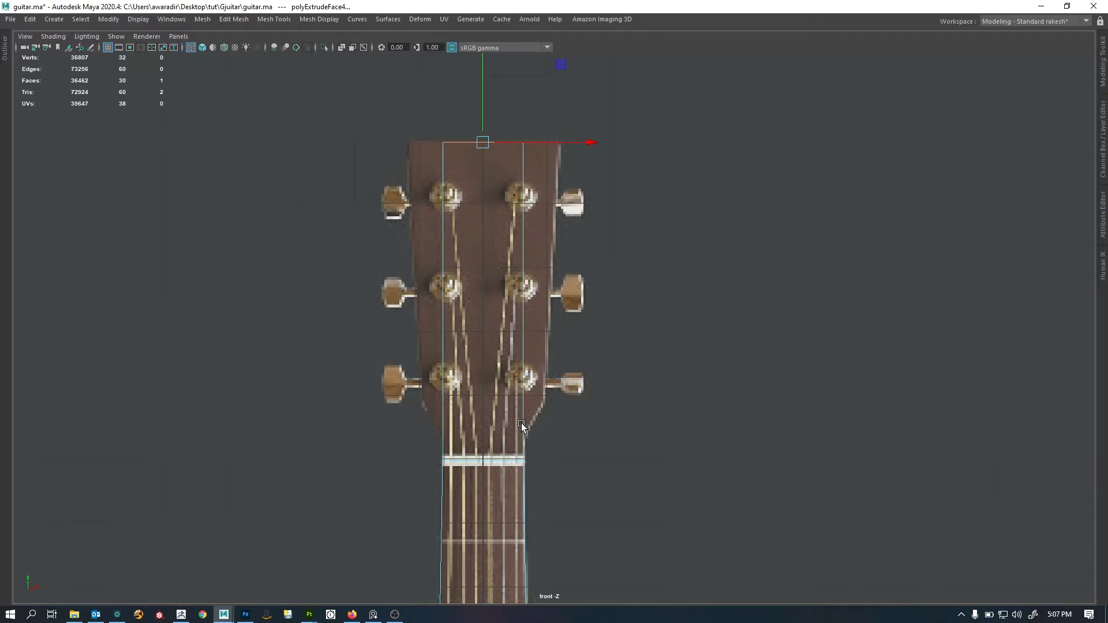
scroll(563, 320, up, 3)
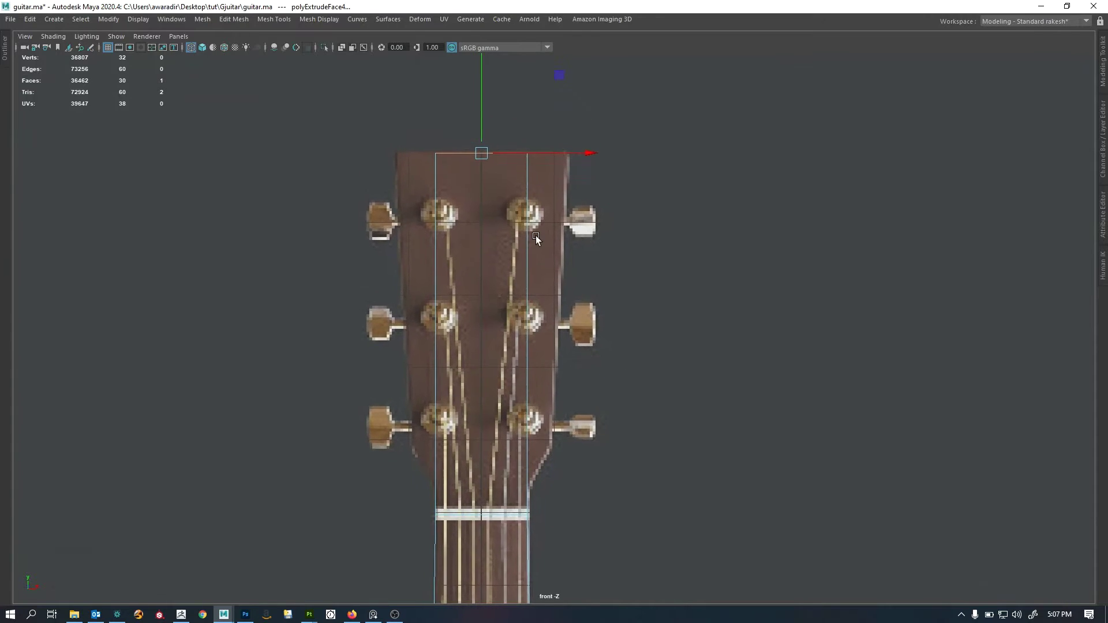
scroll(615, 330, up, 2)
scroll(531, 324, up, 1)
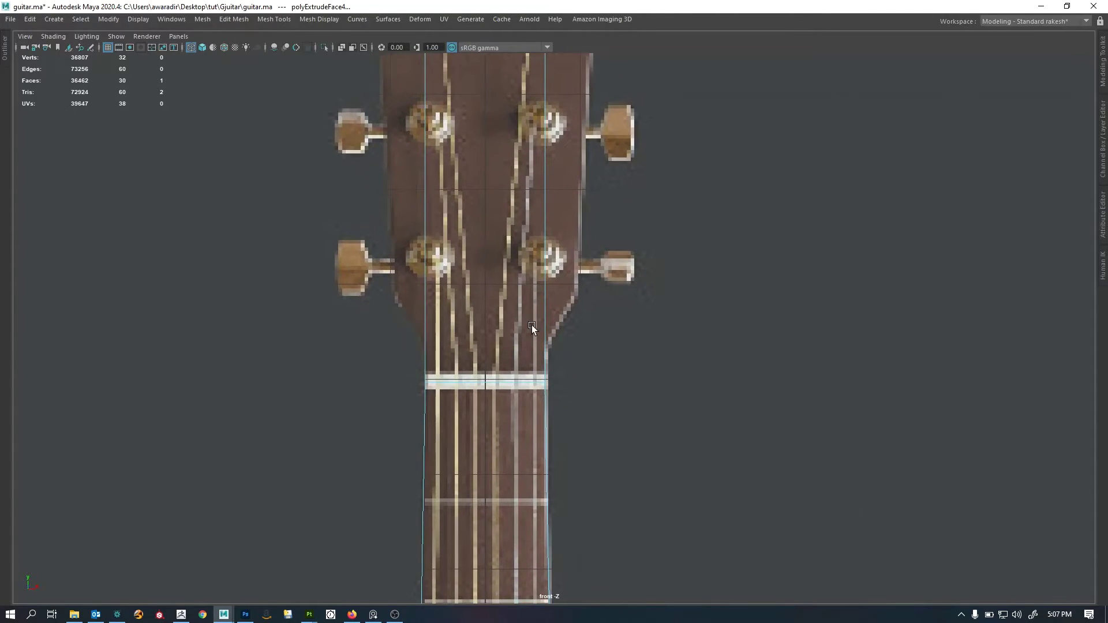
Return to object mode and insert two horizontal edge loops with Multi-Cut where the headstock flare begins and ends above the nut.
right_drag(547, 300, 585, 236)
key(space)
key(space)
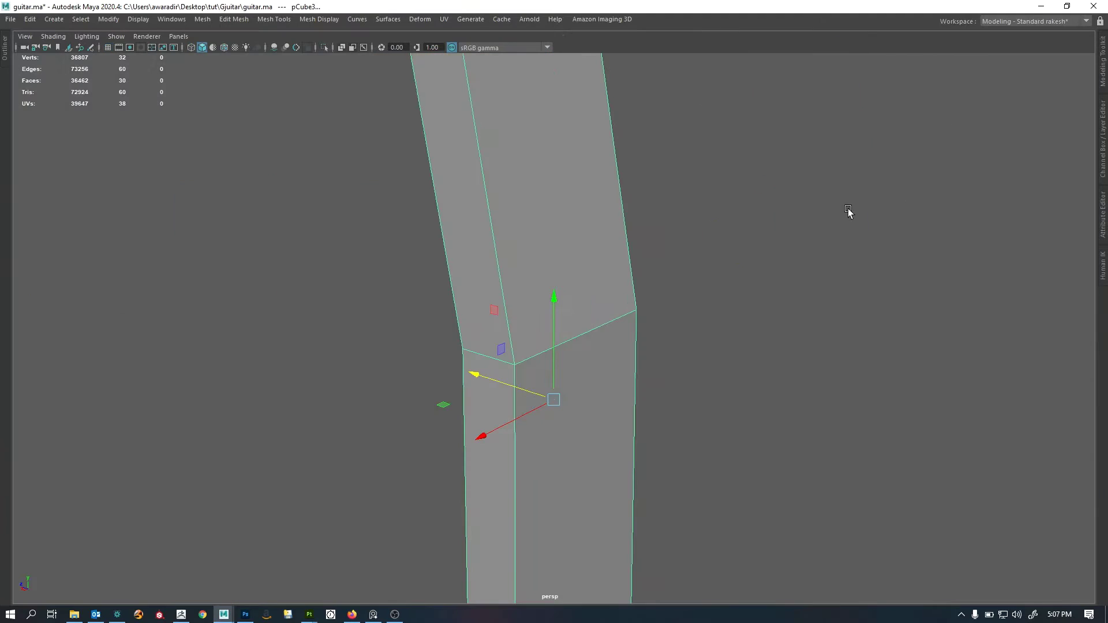
scroll(548, 331, down, 3)
scroll(549, 333, down, 5)
key(space)
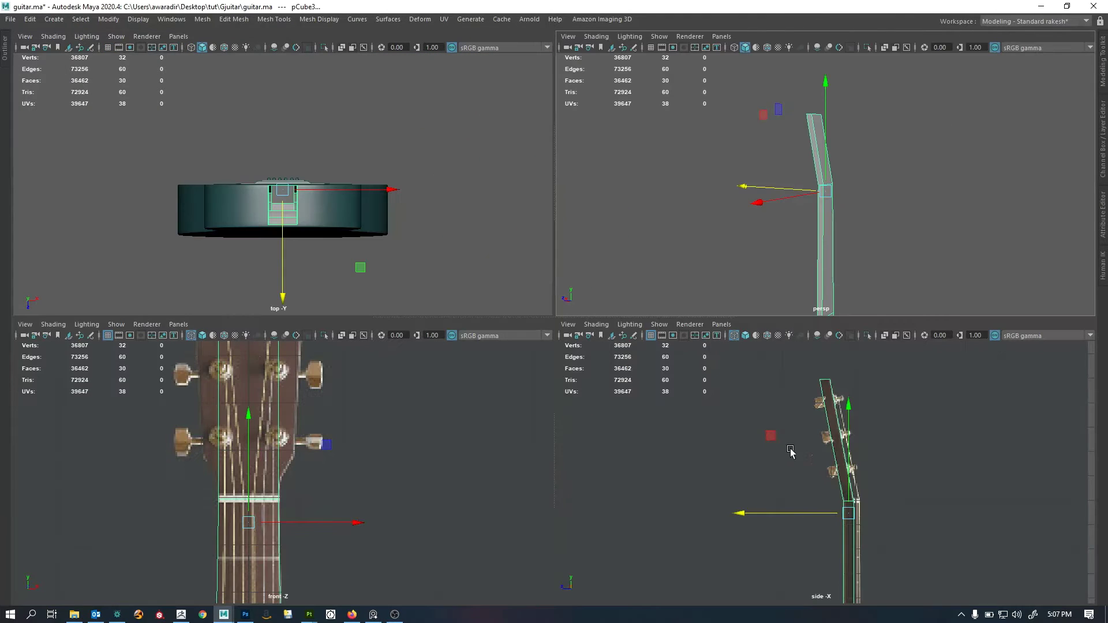
scroll(756, 467, up, 1)
scroll(364, 503, up, 3)
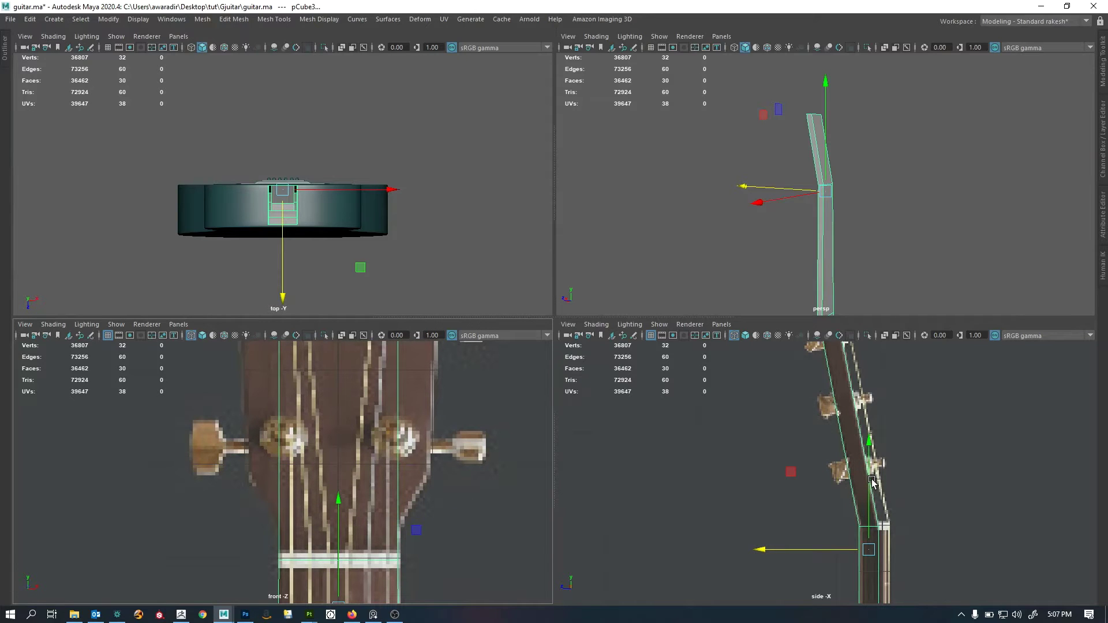
scroll(403, 457, up, 1)
alt+middle_drag(406, 454, 358, 461)
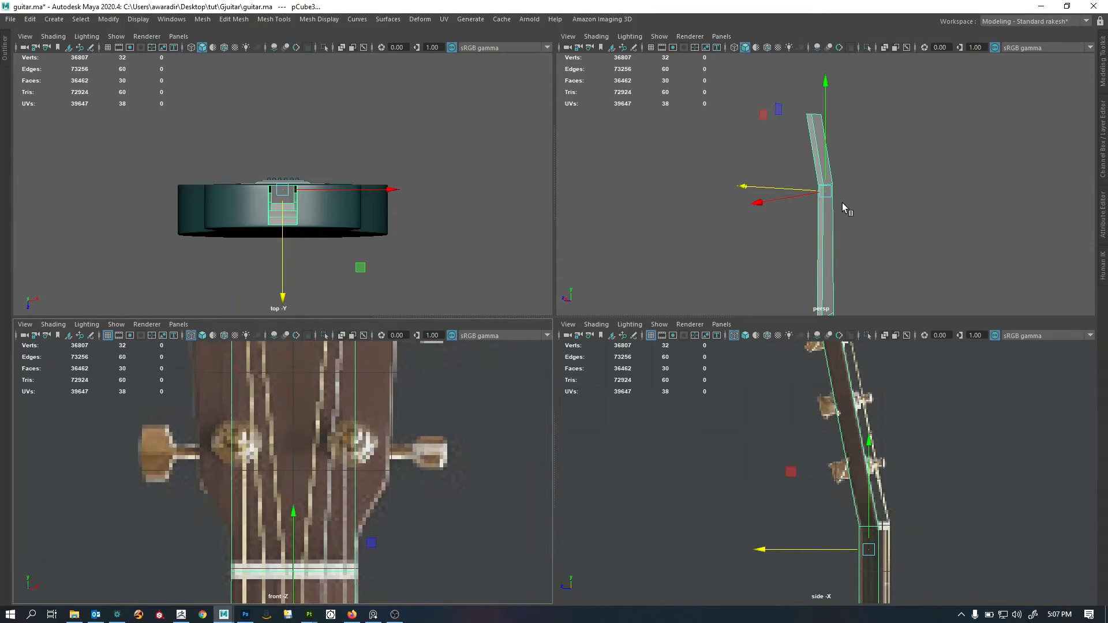
shift+right_drag(843, 203, 778, 207)
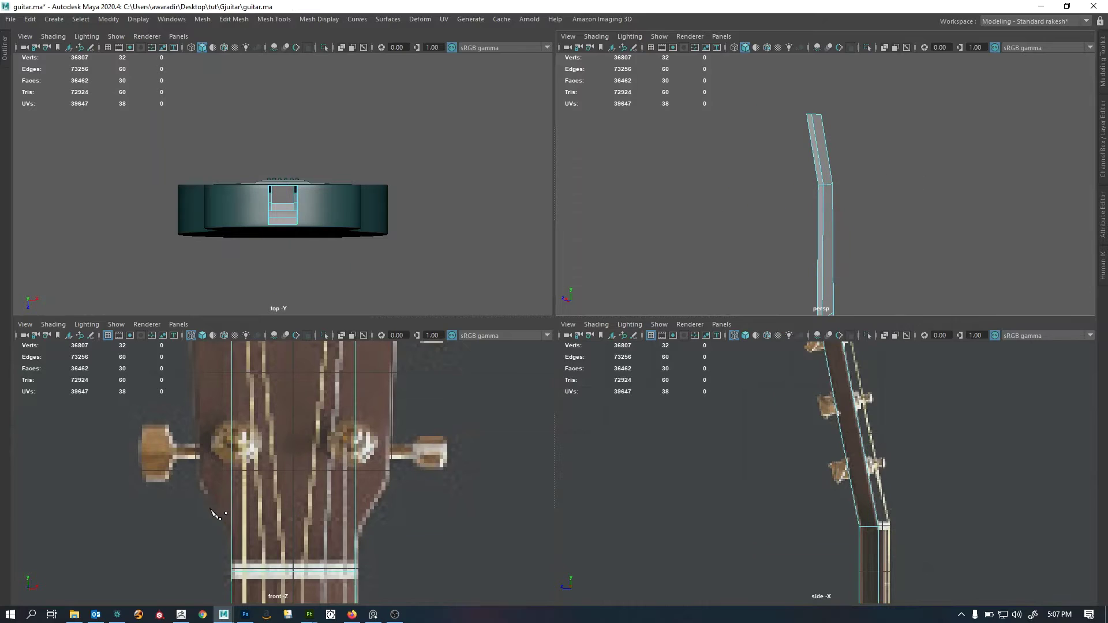
scroll(216, 519, up, 1)
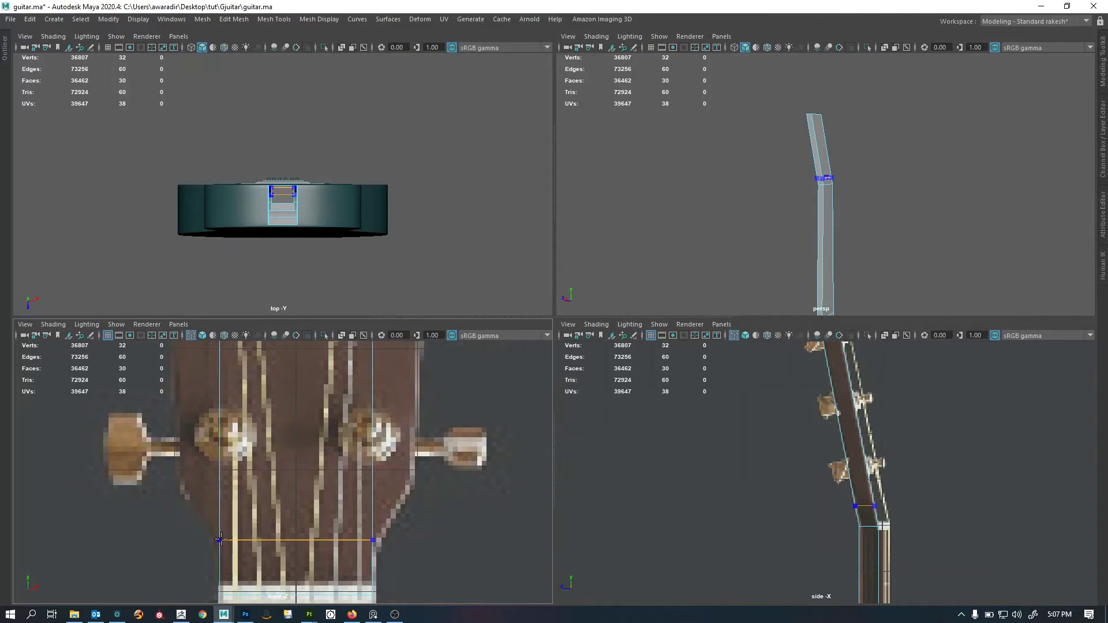
ctrl+click(220, 543)
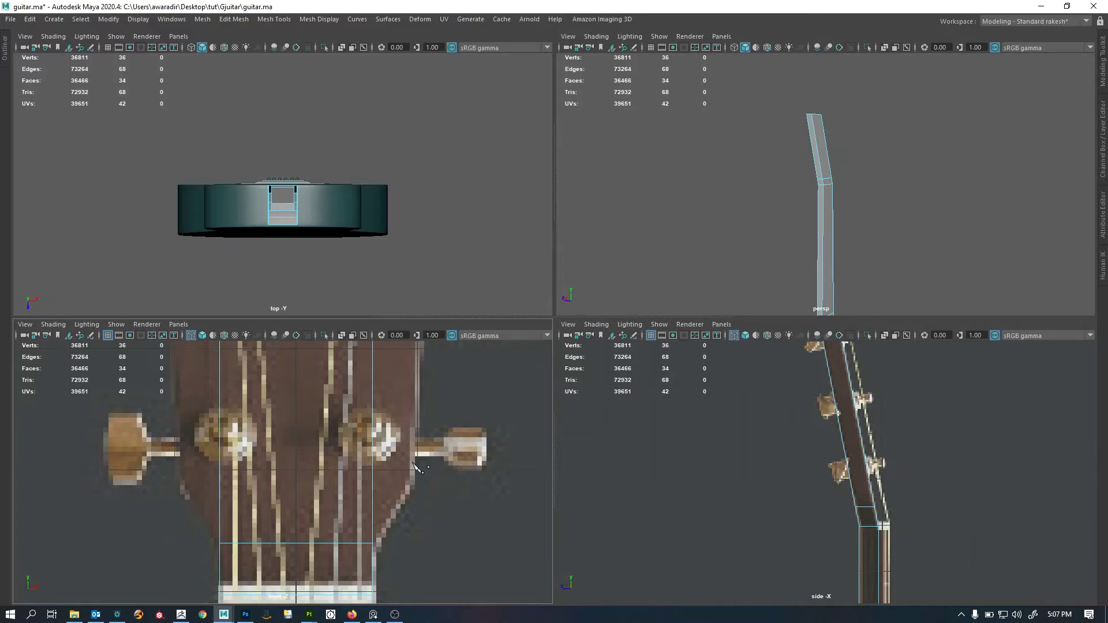
ctrl+click(372, 482)
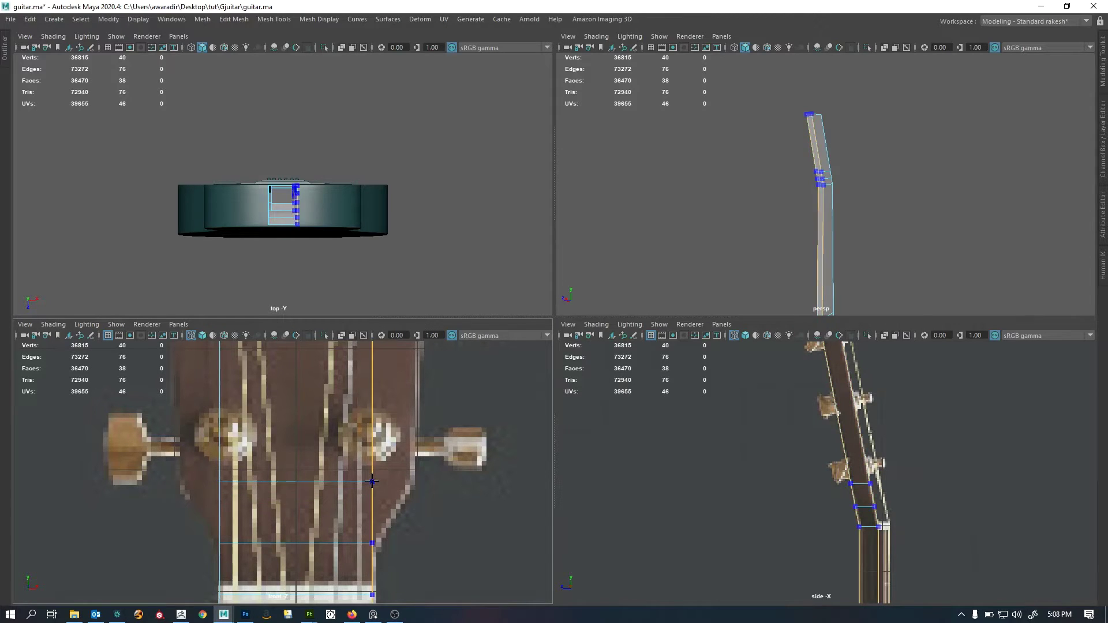
Scale the vertices of the upper flare loop horizontally in the front view until they reach the reference headstock's outline.
scroll(351, 530, down, 5)
alt+middle_drag(348, 525, 348, 528)
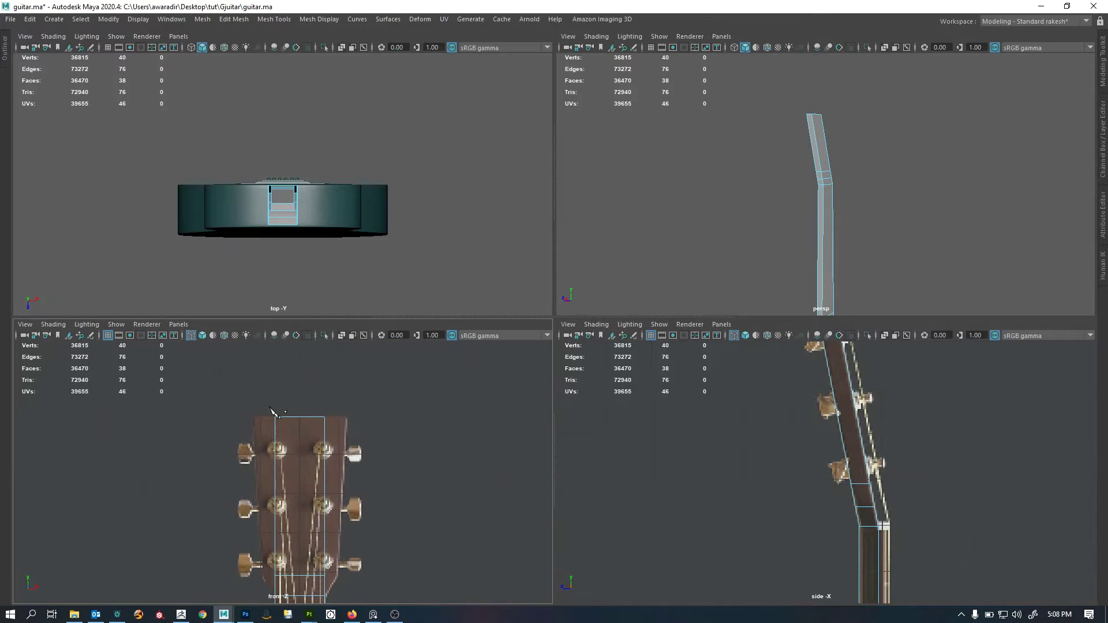
key(space)
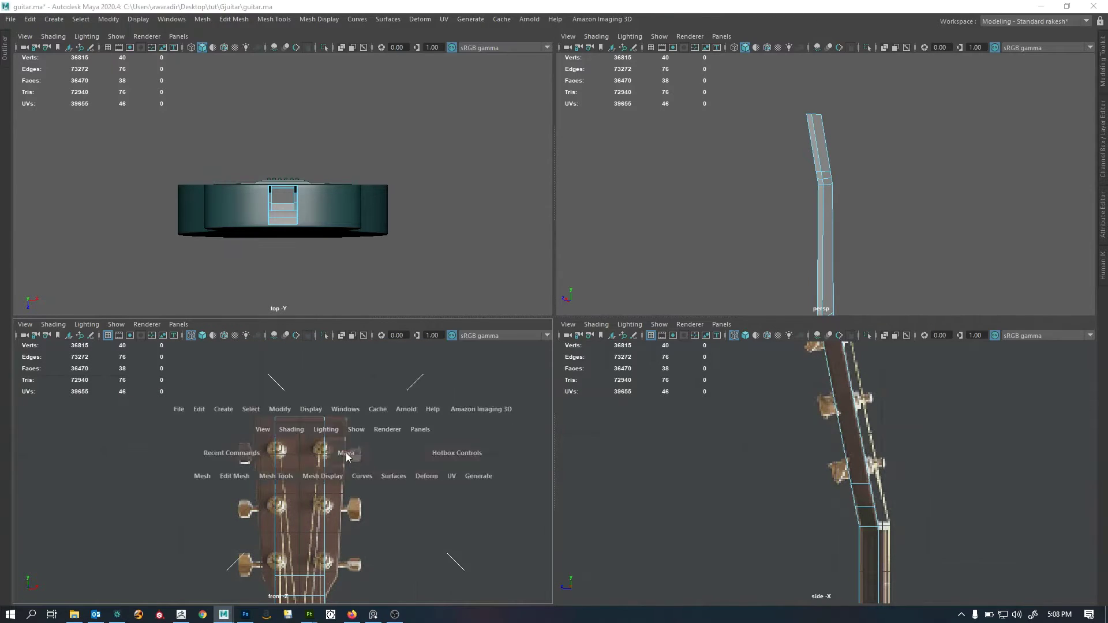
scroll(492, 443, up, 2)
alt+middle_drag(493, 443, 375, 250)
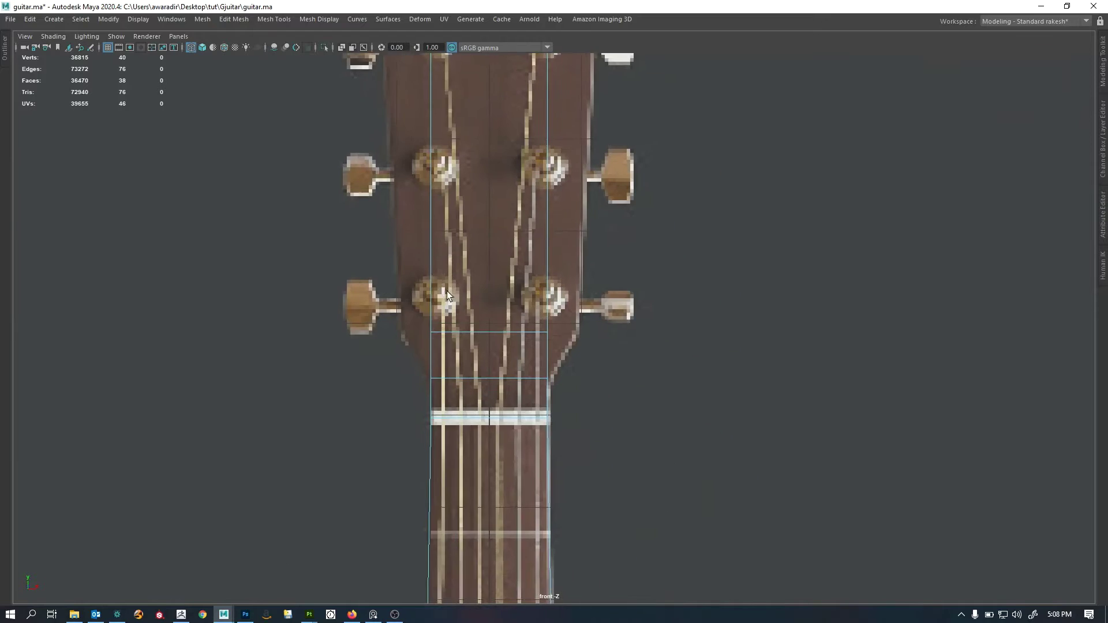
scroll(375, 251, up, 2)
right_drag(524, 330, 478, 330)
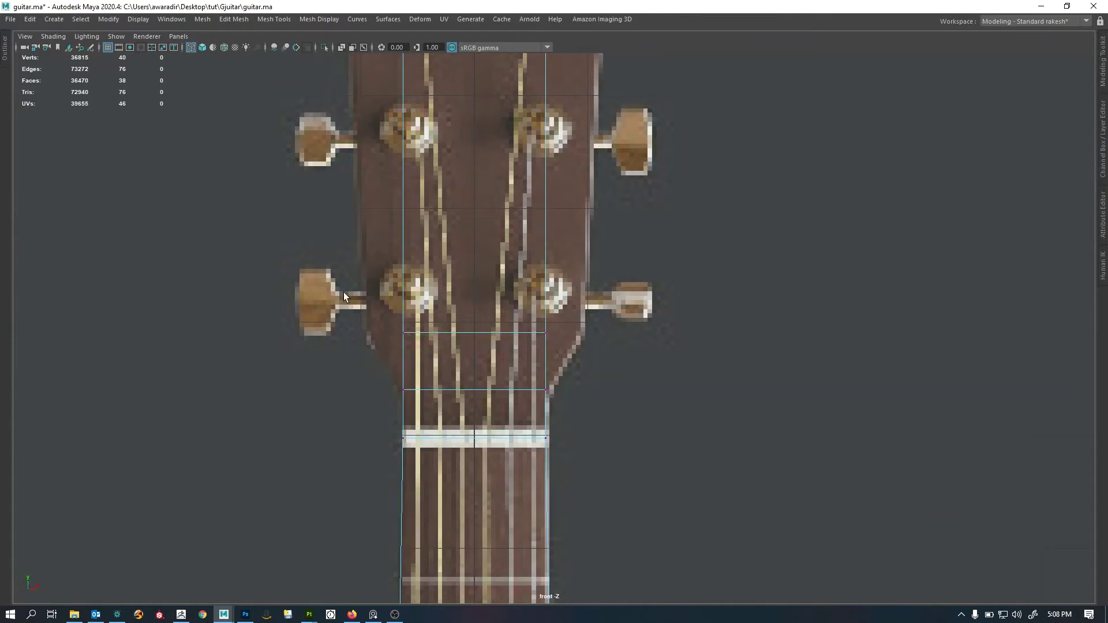
drag(333, 291, 608, 351)
scroll(614, 389, up, 1)
alt+middle_drag(614, 389, 616, 427)
key(r)
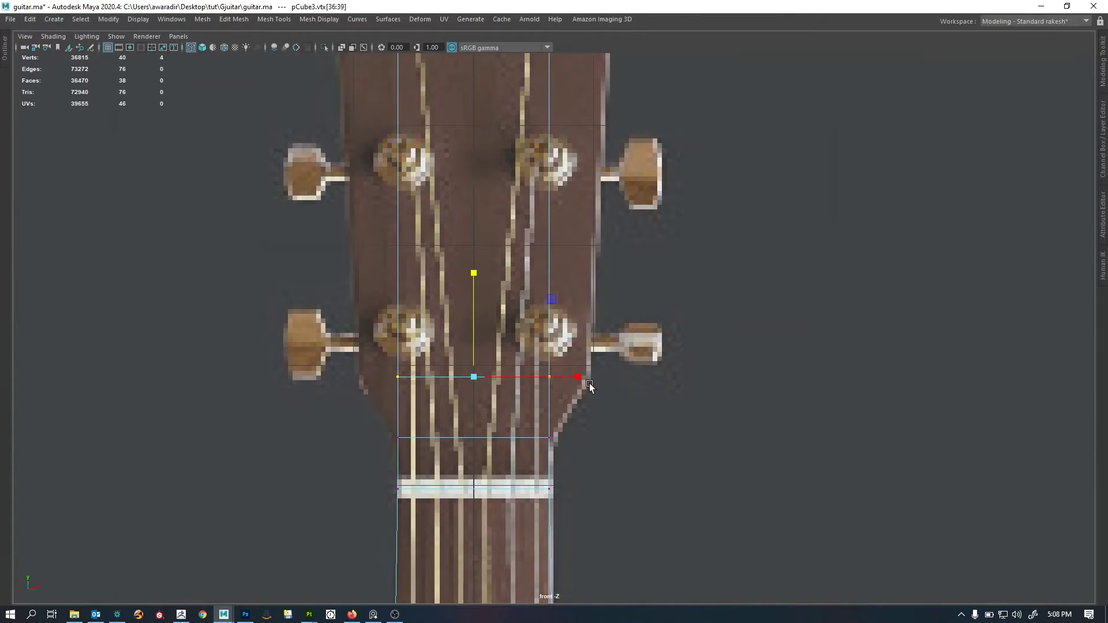
drag(577, 376, 629, 376)
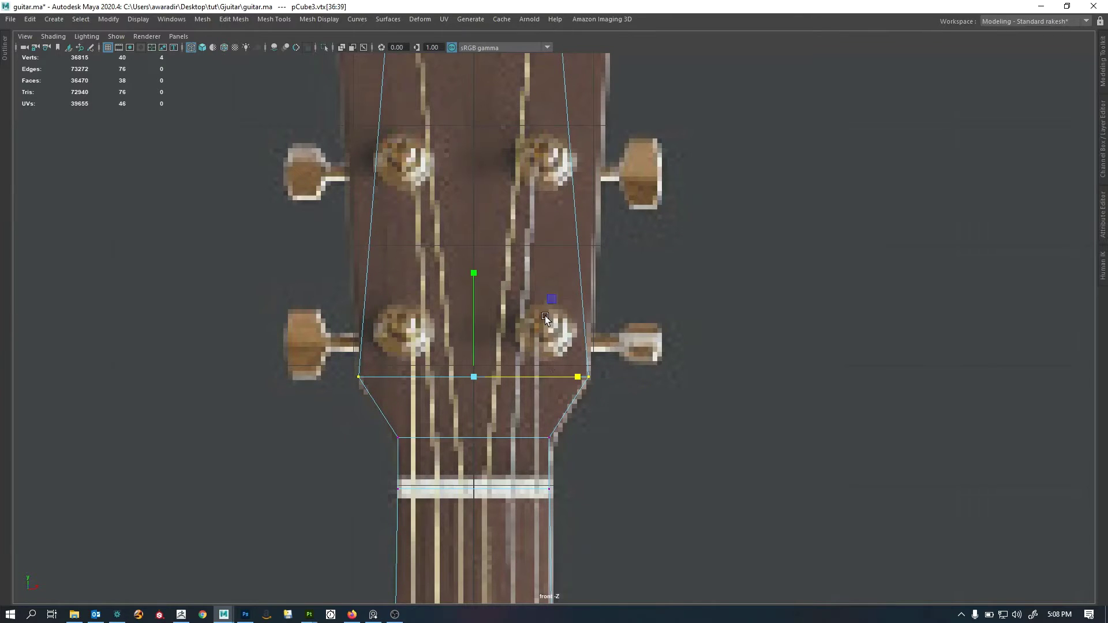
Widen the headstock's top-end vertices horizontally to match the reference's top width.
scroll(629, 376, down, 3)
alt+middle_drag(262, 215, 284, 346)
drag(285, 347, 737, 188)
middle_drag(726, 306, 912, 323)
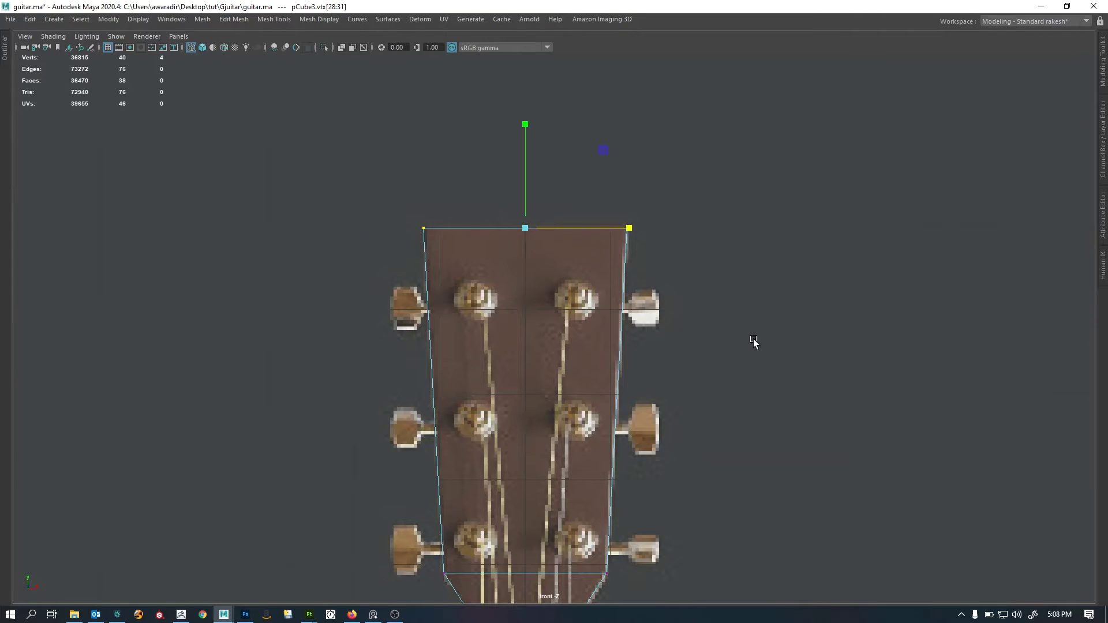
Examine the flared headstock against the side and front references and check the whole neck's shape in perspective.
scroll(646, 242, down, 3)
key(space)
key(space)
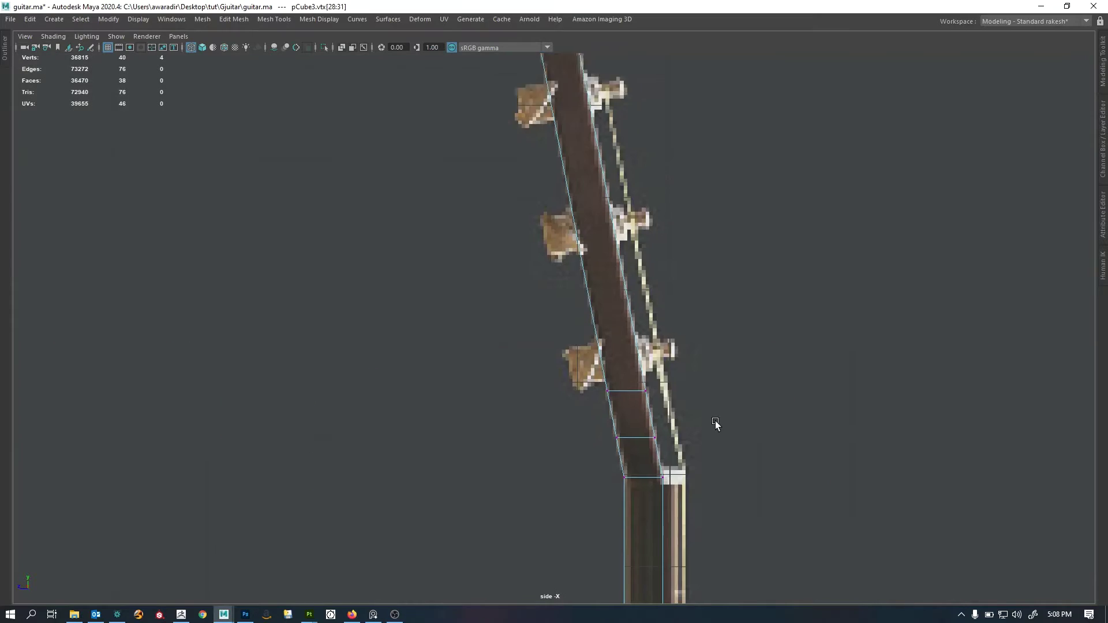
scroll(715, 421, down, 4)
scroll(633, 423, up, 4)
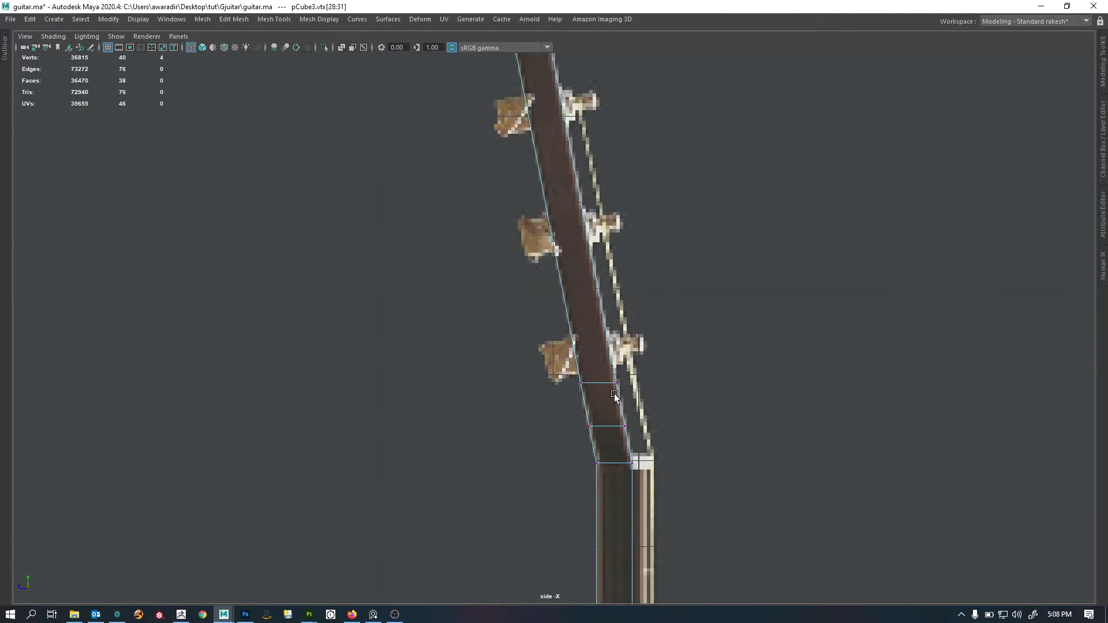
scroll(614, 395, down, 4)
scroll(630, 449, up, 4)
key(space)
key(space)
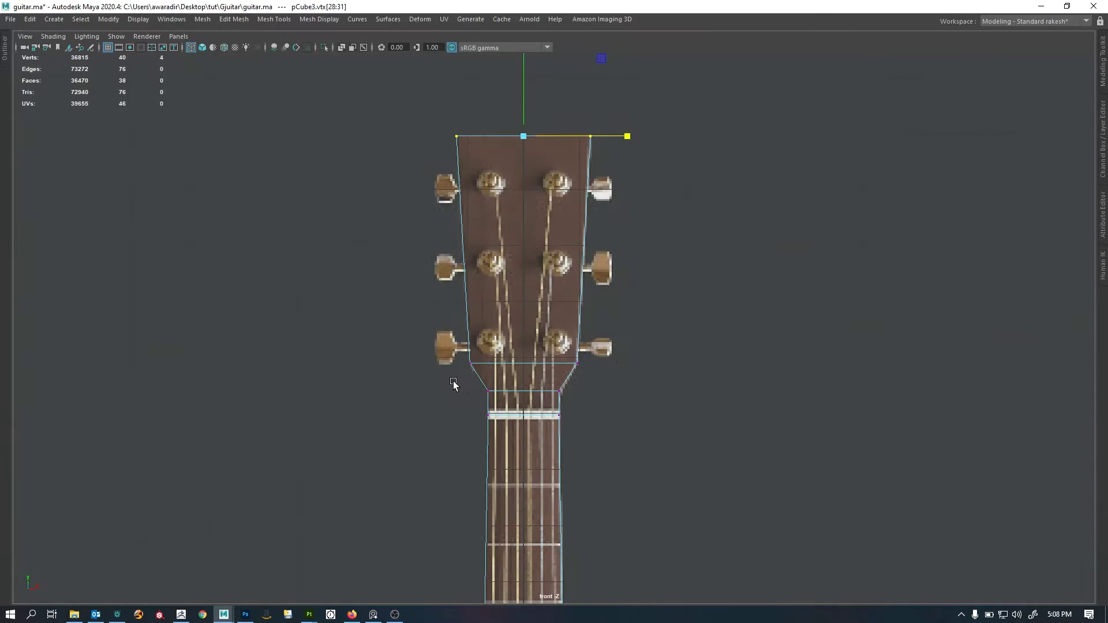
alt+right_drag(507, 382, 381, 381)
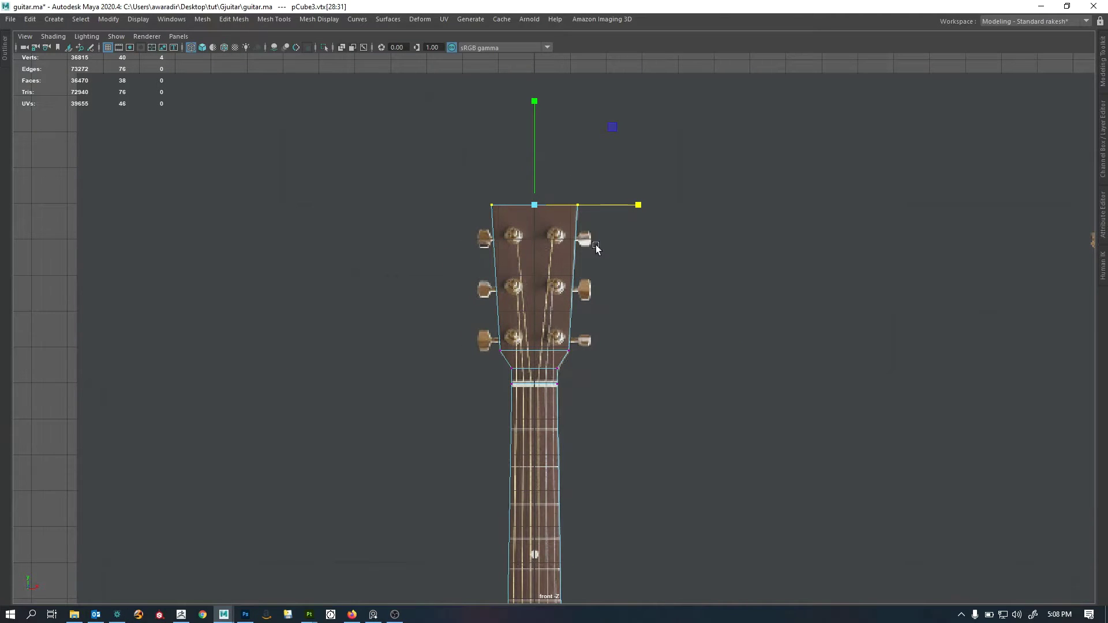
key(space)
key(space)
alt+drag(780, 292, 573, 346)
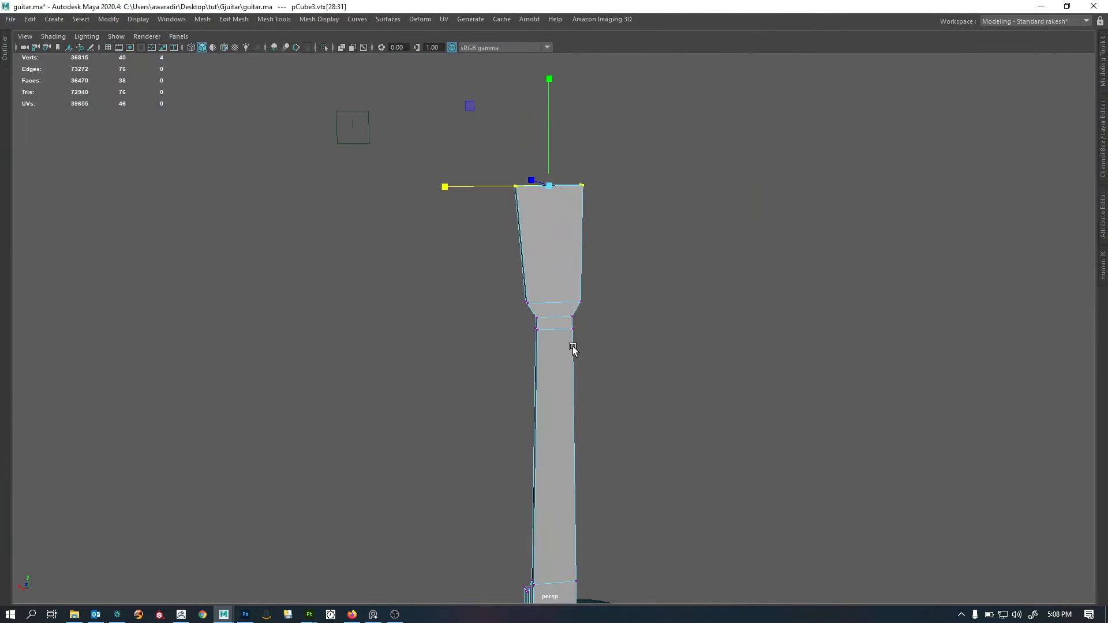
click(640, 243)
alt+right_drag(640, 243, 472, 332)
mouse_move(473, 332)
alt+mouse_down()
mouse_move(520, 319)
mouse_move(524, 341)
mouse_move(456, 282)
mouse_move(480, 339)
alt+mouse_up()
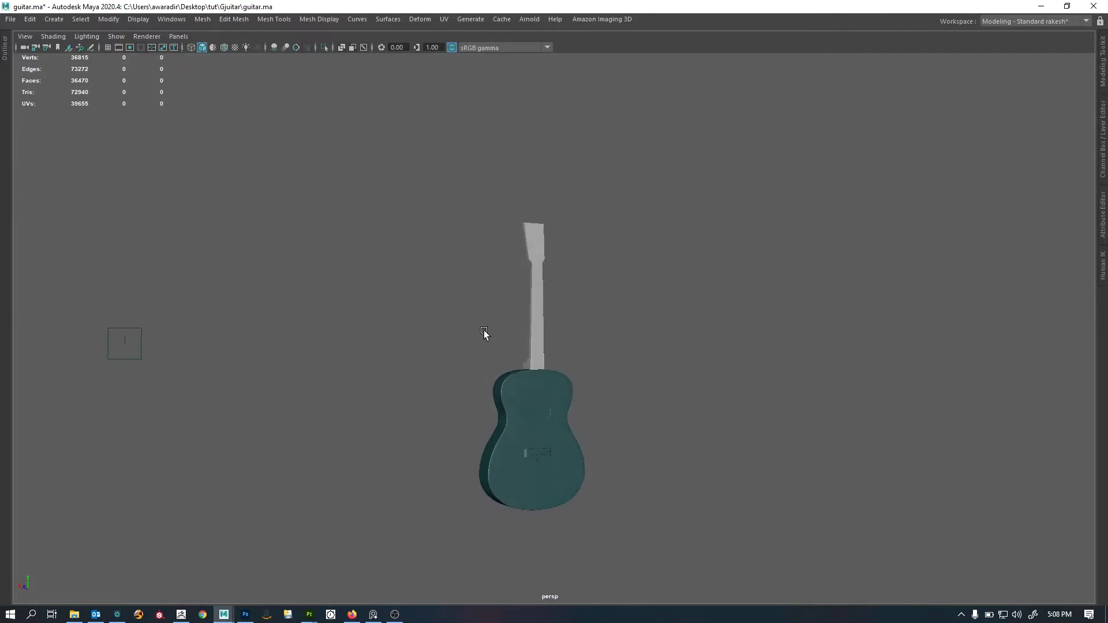
alt+right_drag(485, 332, 552, 339)
drag(470, 314, 600, 225)
alt+drag(600, 226, 781, 420)
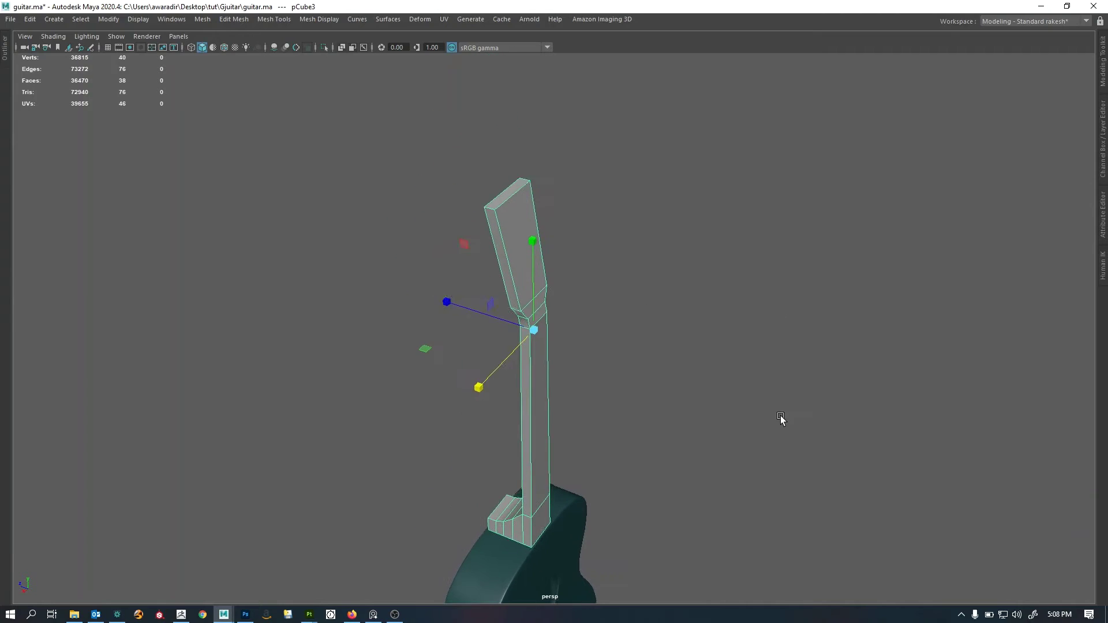
click(630, 355)
alt+drag(630, 353, 625, 400)
key(space)
key(space)
click(500, 370)
alt+middle_drag(534, 415, 570, 391)
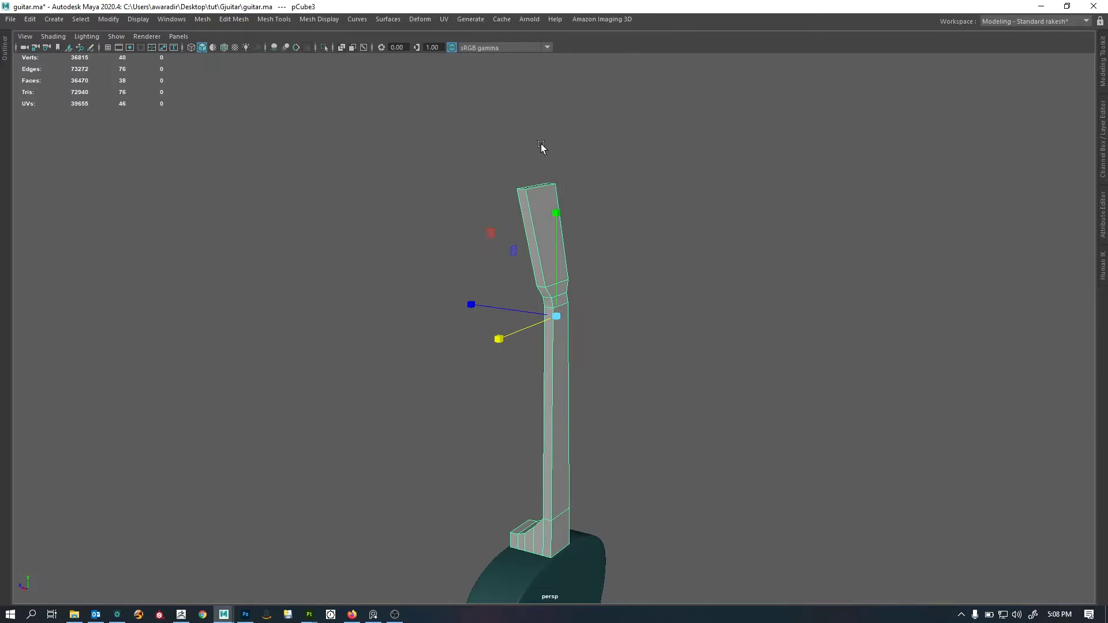
key(space)
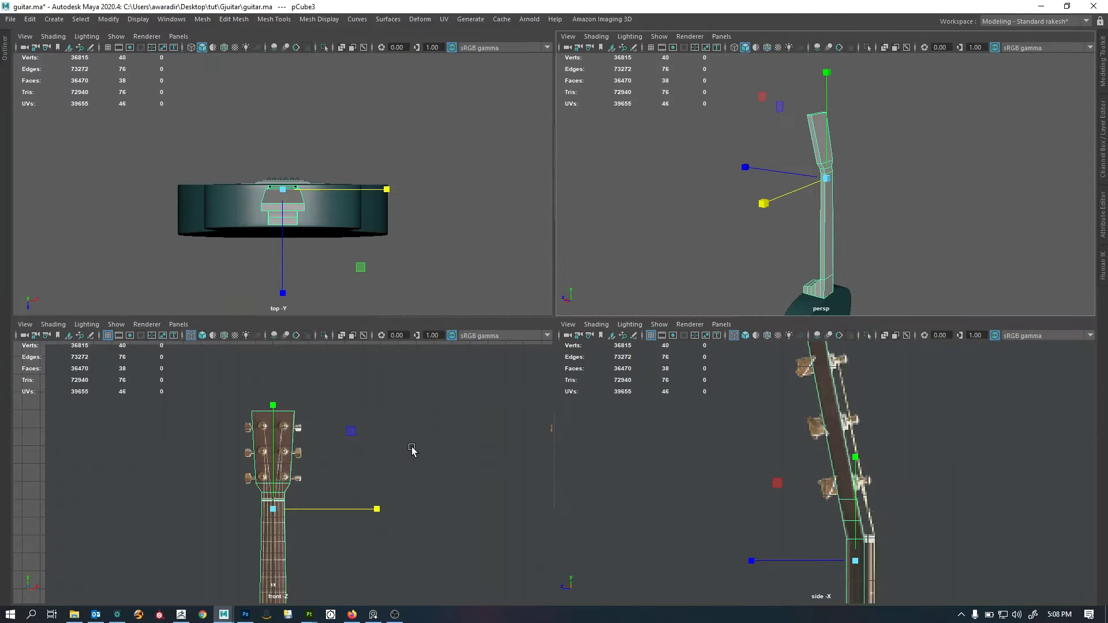
key(space)
scroll(604, 375, up, 2)
key(space)
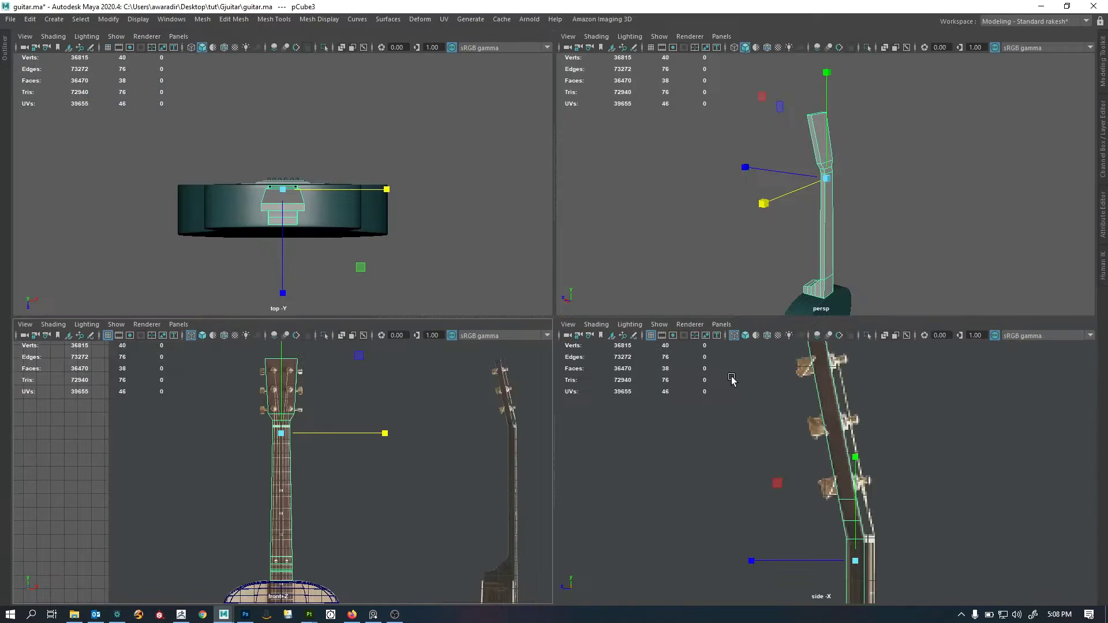
In the side view, move the headstock's rear top vertices slightly down and forward onto the reference corner.
key(space)
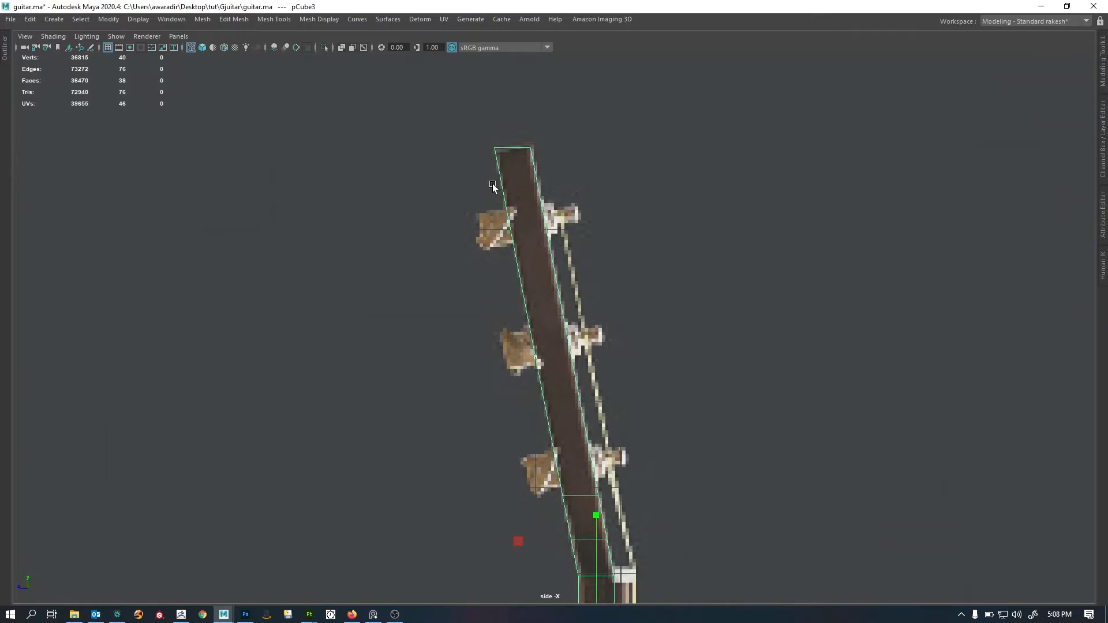
alt+middle_drag(508, 263, 513, 366)
alt+right_drag(406, 330, 743, 287)
alt+middle_drag(478, 219, 517, 319)
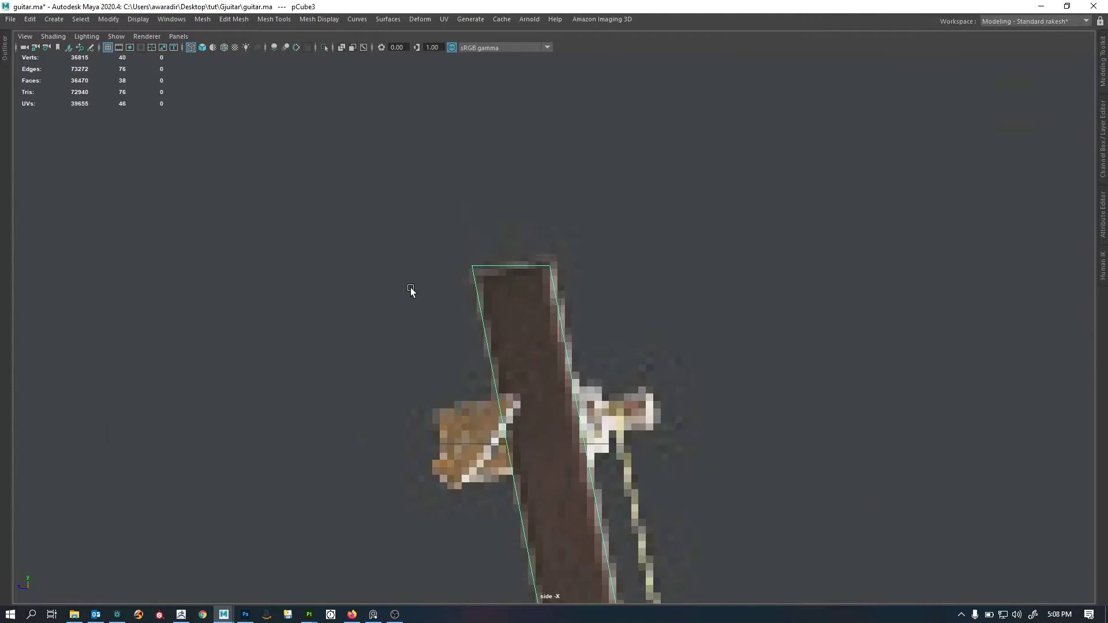
alt+right_drag(410, 288, 570, 277)
right_drag(500, 244, 462, 245)
drag(379, 210, 605, 278)
drag(406, 296, 488, 210)
key(w)
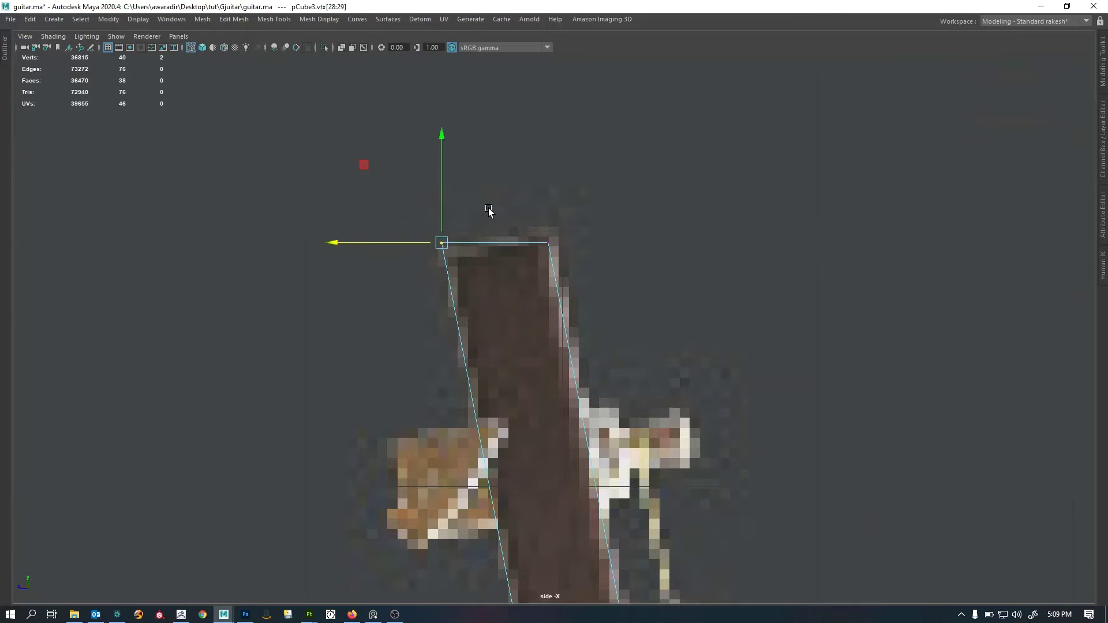
drag(441, 243, 447, 257)
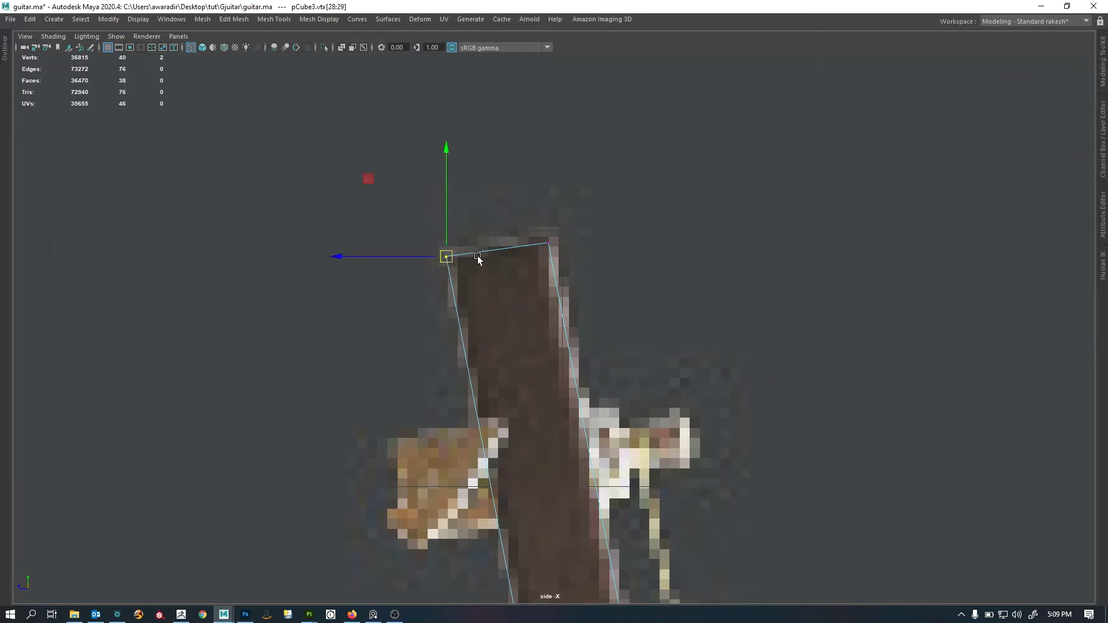
Raise the headstock's front top vertices slightly to slant the end like the side reference, and return to object mode.
drag(517, 284, 598, 211)
middle_drag(598, 210, 599, 203)
right_drag(449, 258, 517, 147)
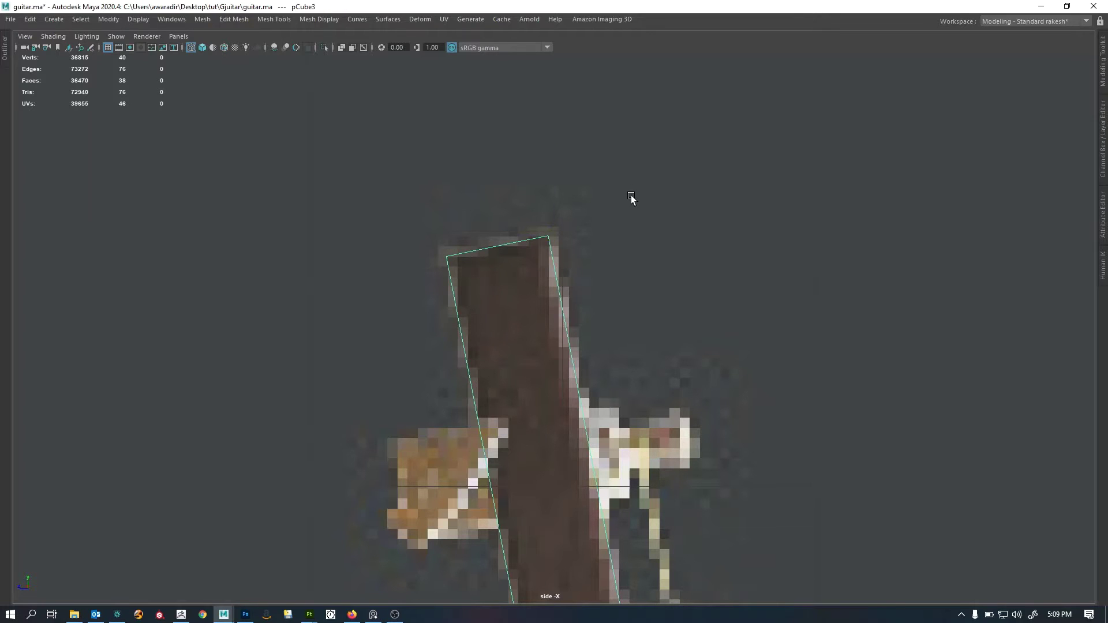
Inspect the finished neck and headstock together with the guitar body in the perspective, front and side views.
alt+right_drag(631, 195, 493, 201)
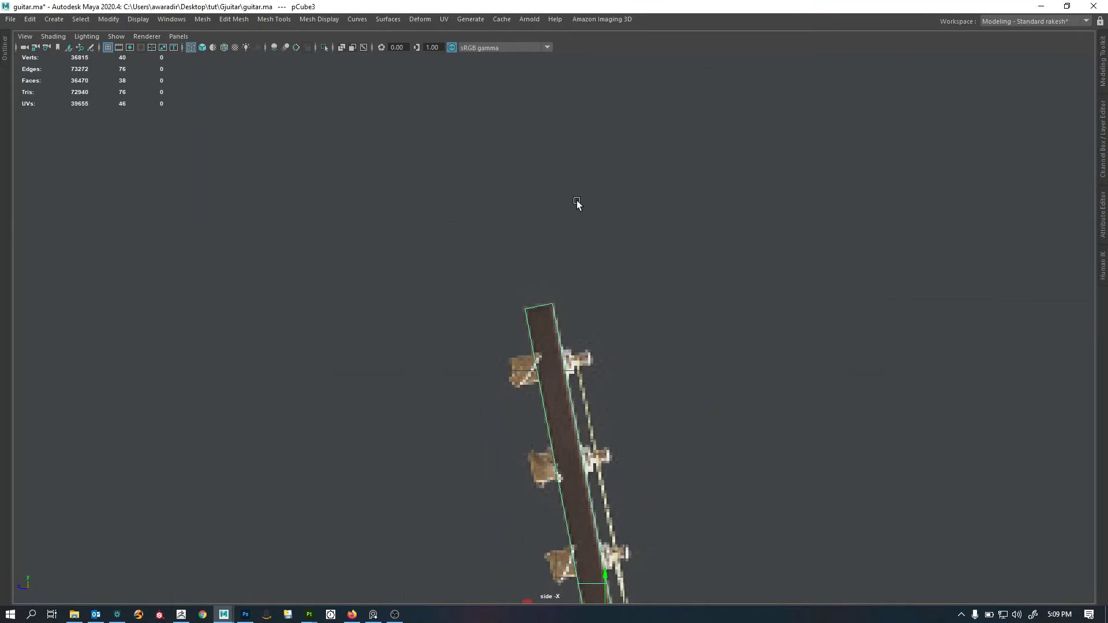
key(space)
key(space)
alt+drag(576, 280, 635, 288)
click(567, 338)
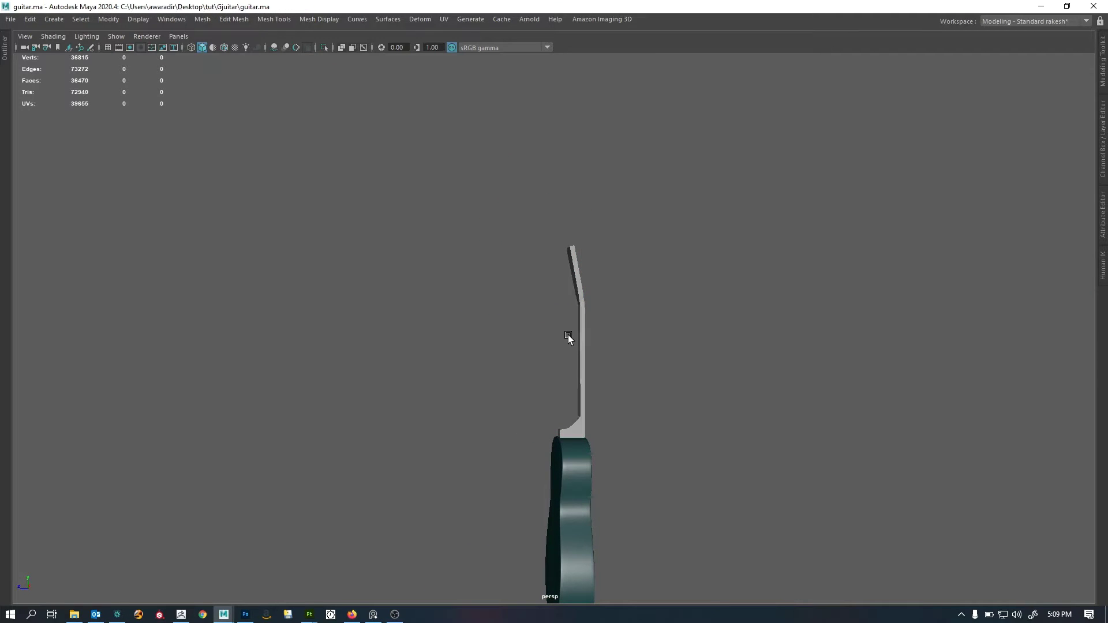
alt+drag(566, 339, 649, 374)
key(space)
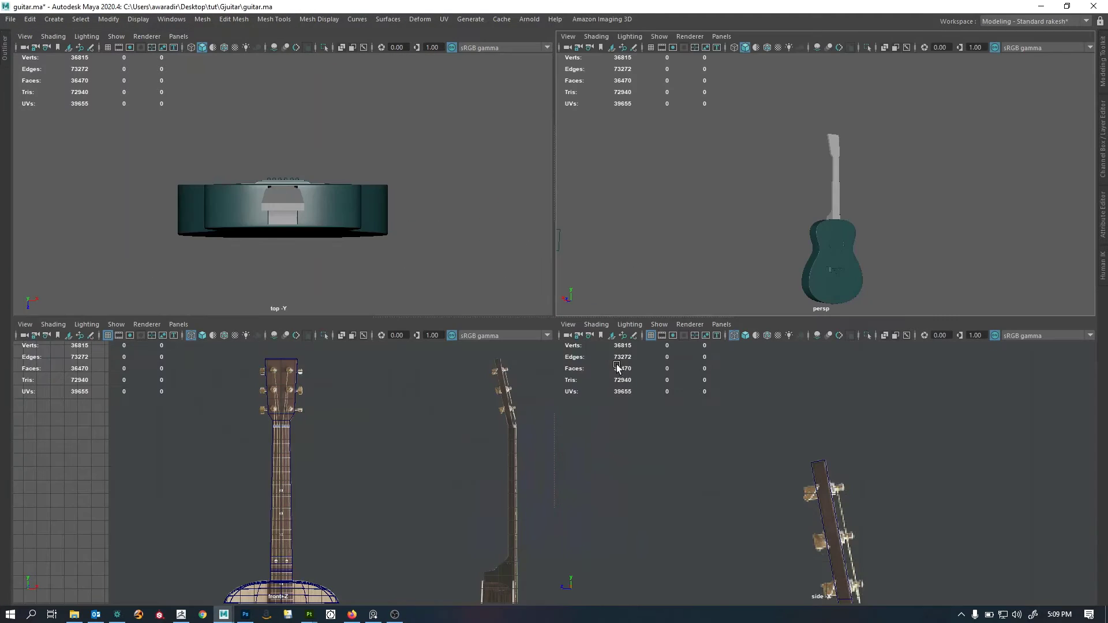
key(space)
alt+middle_drag(633, 480, 530, 312)
alt+right_drag(529, 312, 213, 346)
alt+middle_drag(607, 364, 487, 393)
key(space)
alt+right_drag(905, 456, 824, 487)
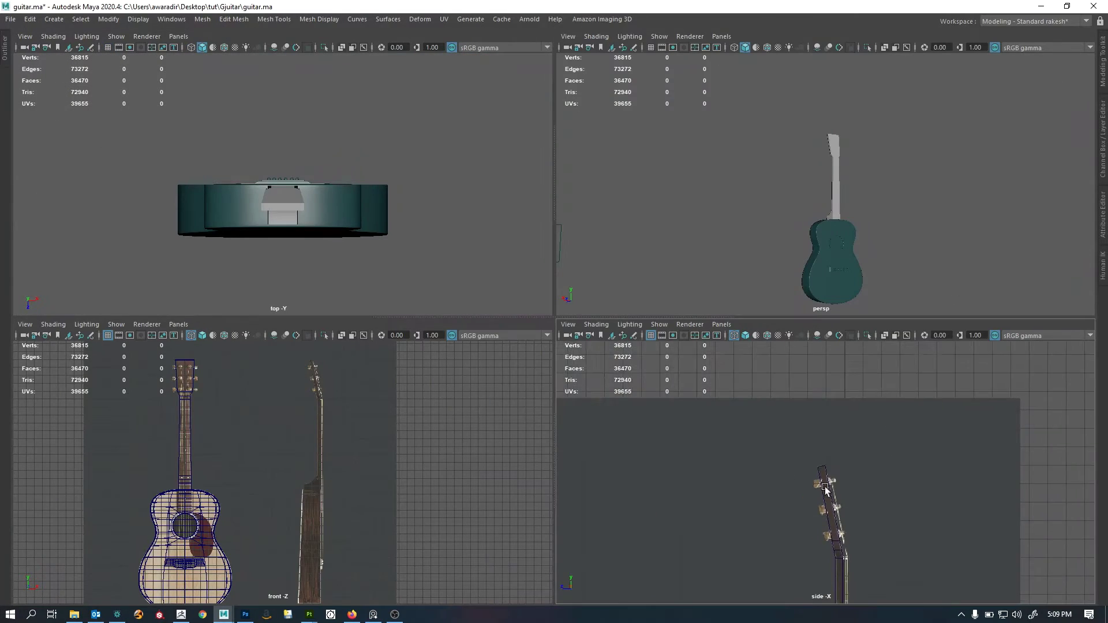
alt+middle_drag(824, 487, 776, 401)
Restore the full interface and open the attributes of the guitar body's blinn1 material.
key(ctrl+space)
alt+right_drag(775, 426, 763, 408)
alt+right_drag(779, 211, 766, 253)
alt+middle_drag(767, 253, 674, 186)
alt+right_drag(674, 186, 668, 245)
alt+middle_drag(668, 245, 749, 211)
right_drag(725, 202, 725, 482)
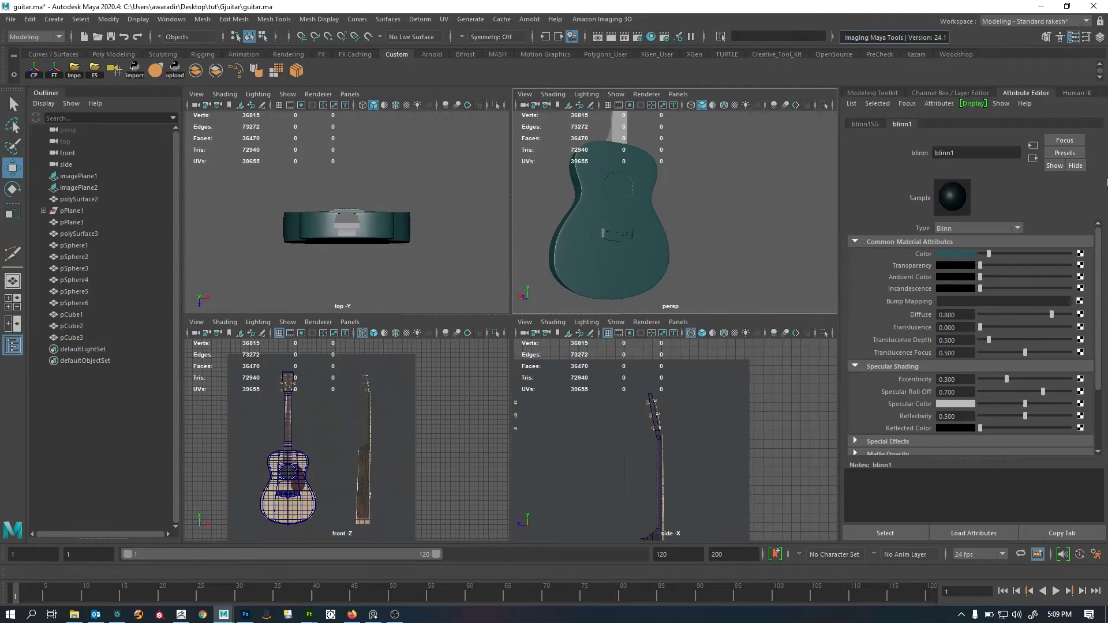
Set the blinn1 material's color by sampling the light wood of the guitar body in the front reference image.
click(961, 254)
alt+right_drag(274, 456, 556, 475)
alt+right_drag(335, 450, 208, 473)
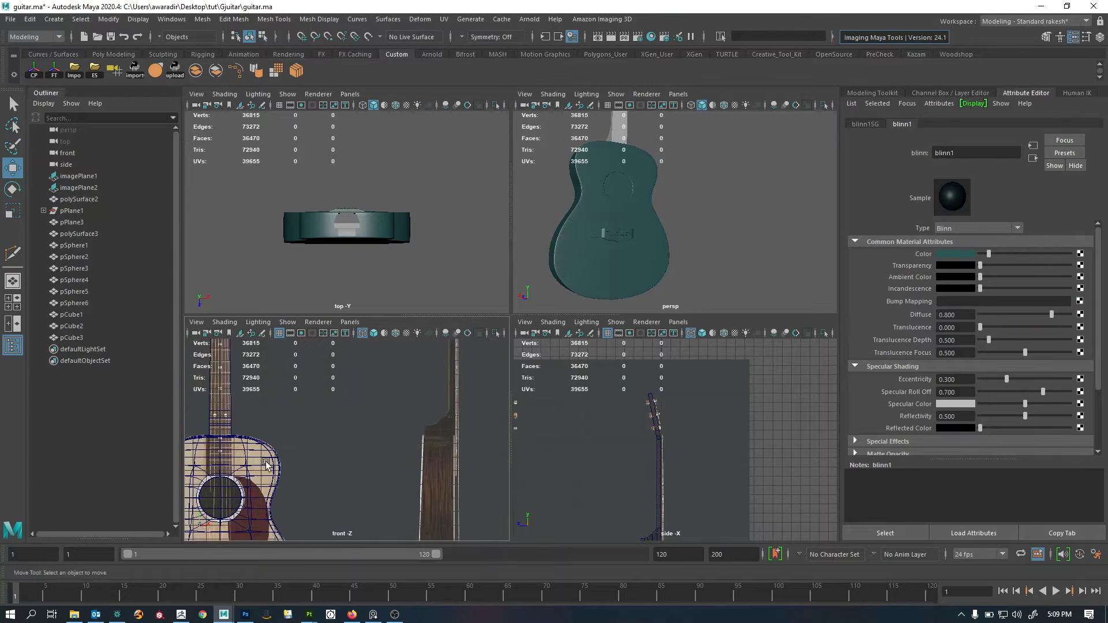
alt+middle_drag(208, 474, 425, 404)
alt+right_drag(424, 404, 462, 465)
alt+middle_drag(463, 465, 383, 424)
alt+right_drag(383, 424, 375, 460)
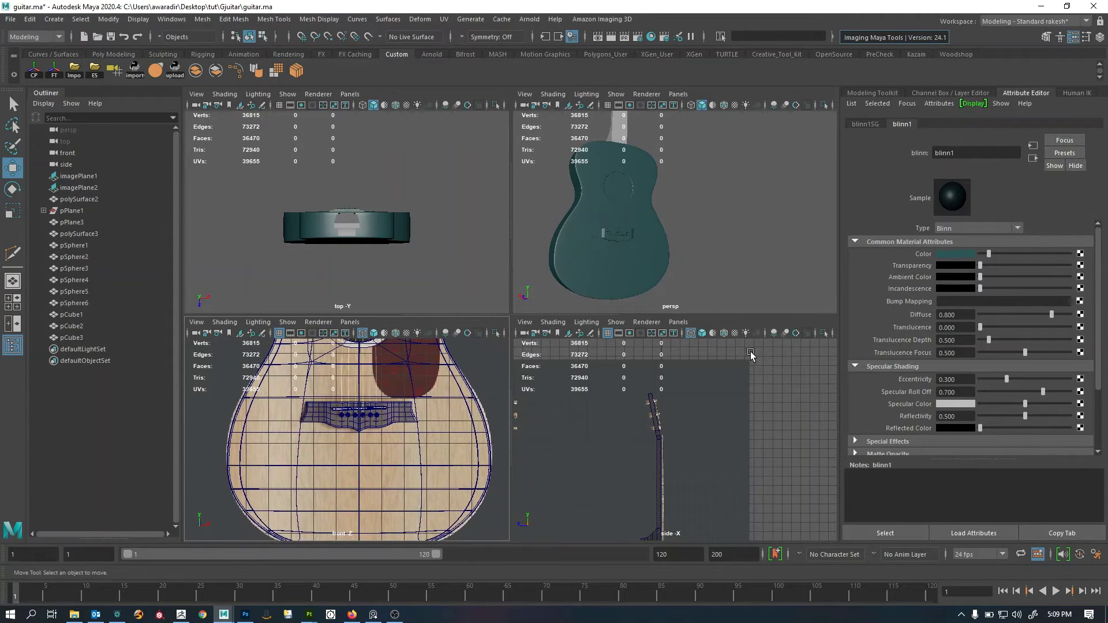
click(947, 255)
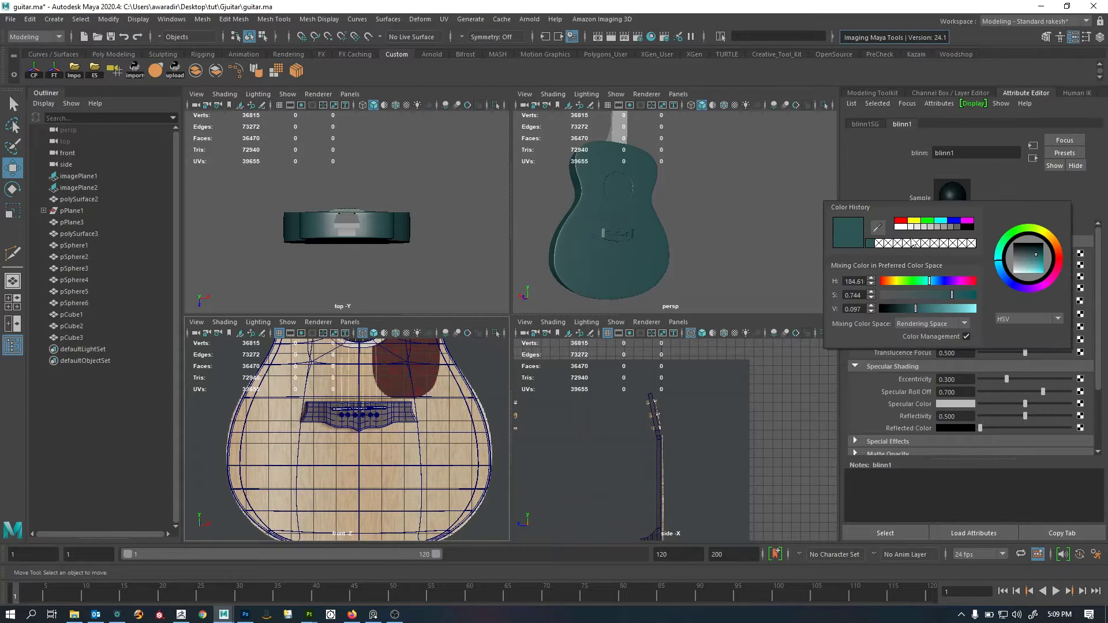
click(878, 230)
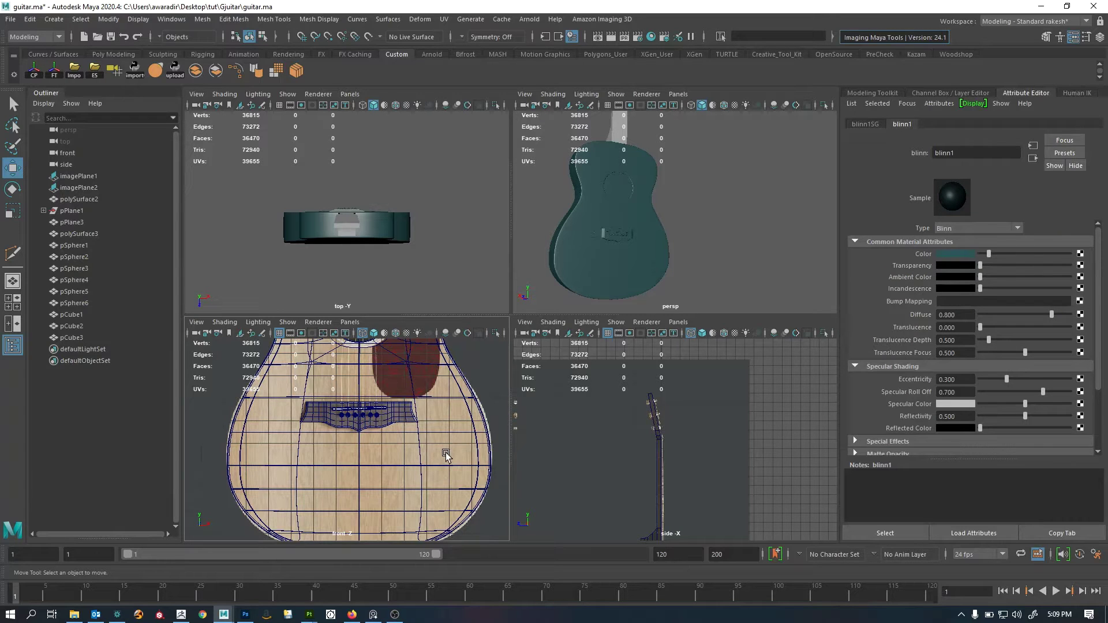
click(964, 256)
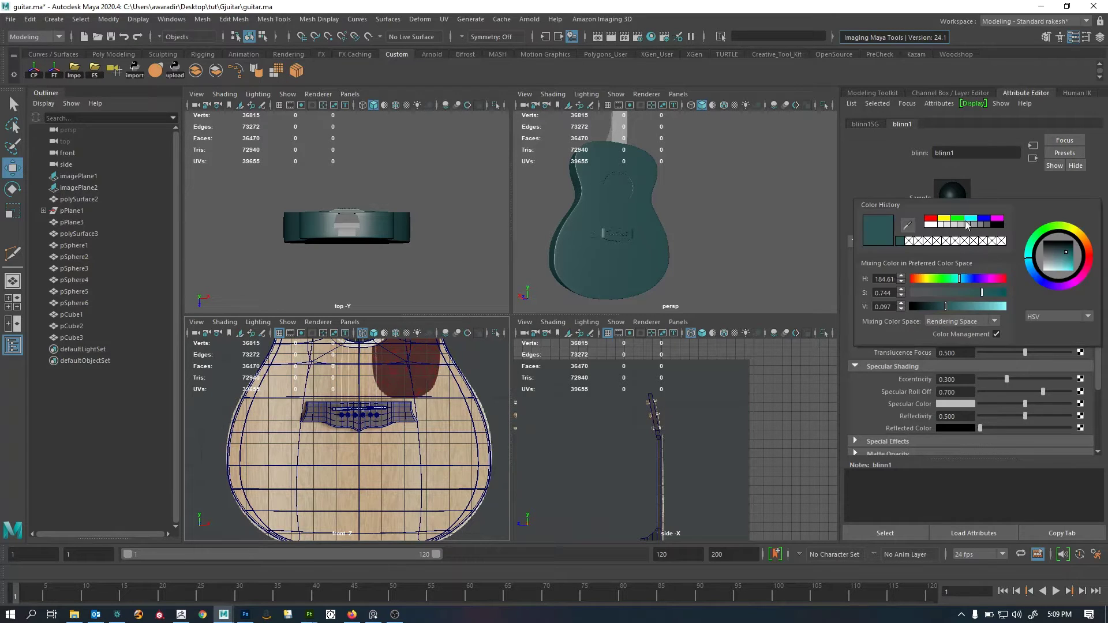
click(907, 226)
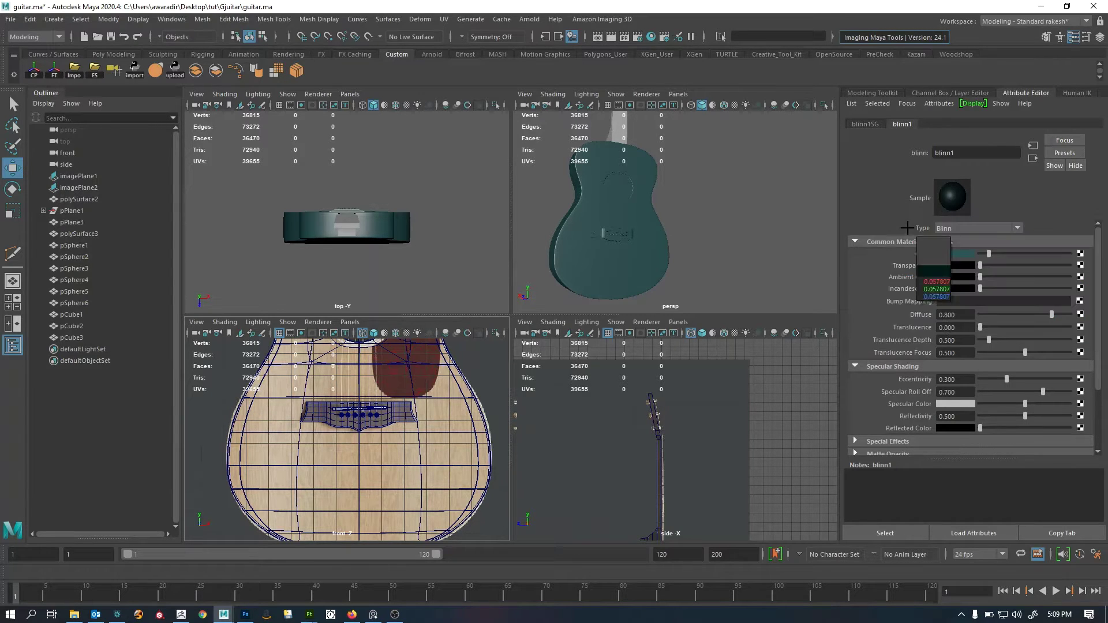
click(442, 455)
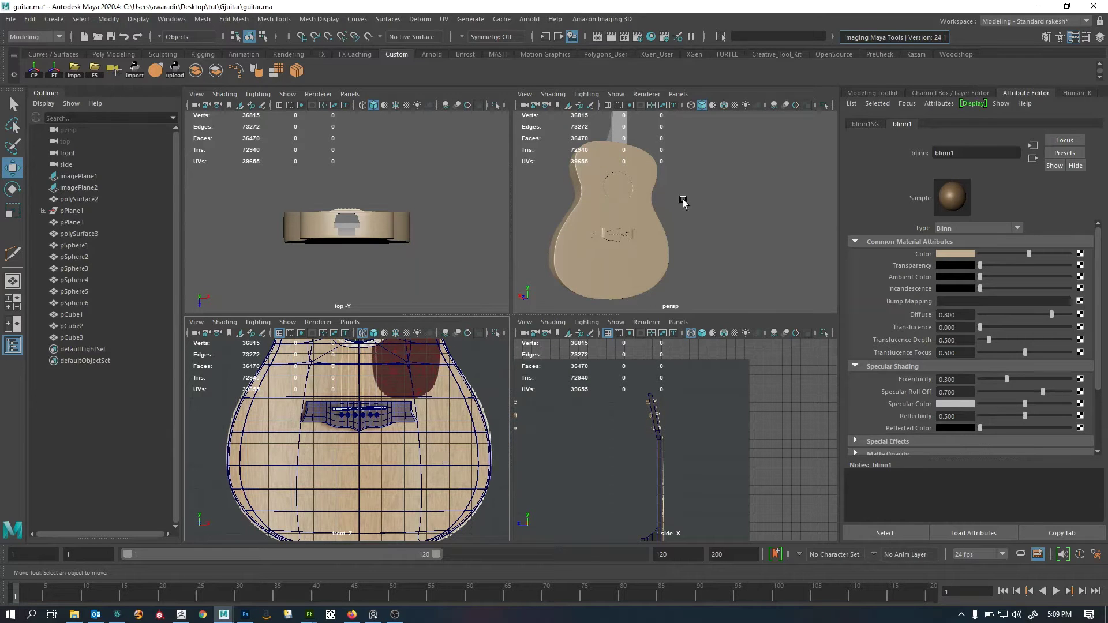
alt+right_drag(679, 195, 661, 205)
alt+middle_drag(661, 205, 659, 254)
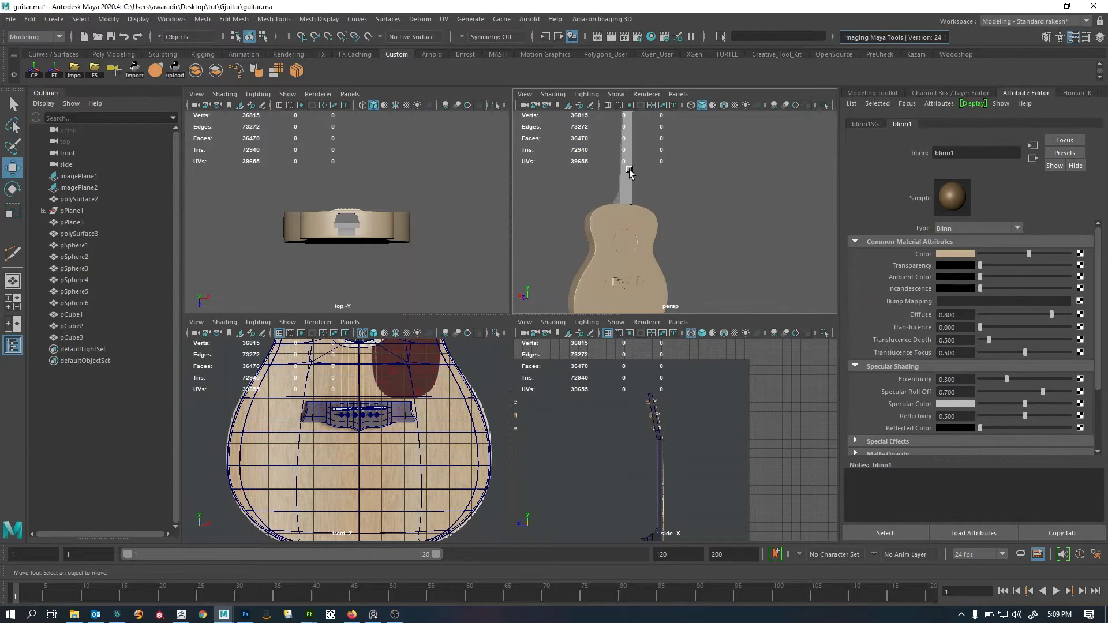
Set the neck's blinn2 material color by sampling the dark fretboard wood in the front reference image.
click(624, 164)
right_drag(731, 148, 803, 459)
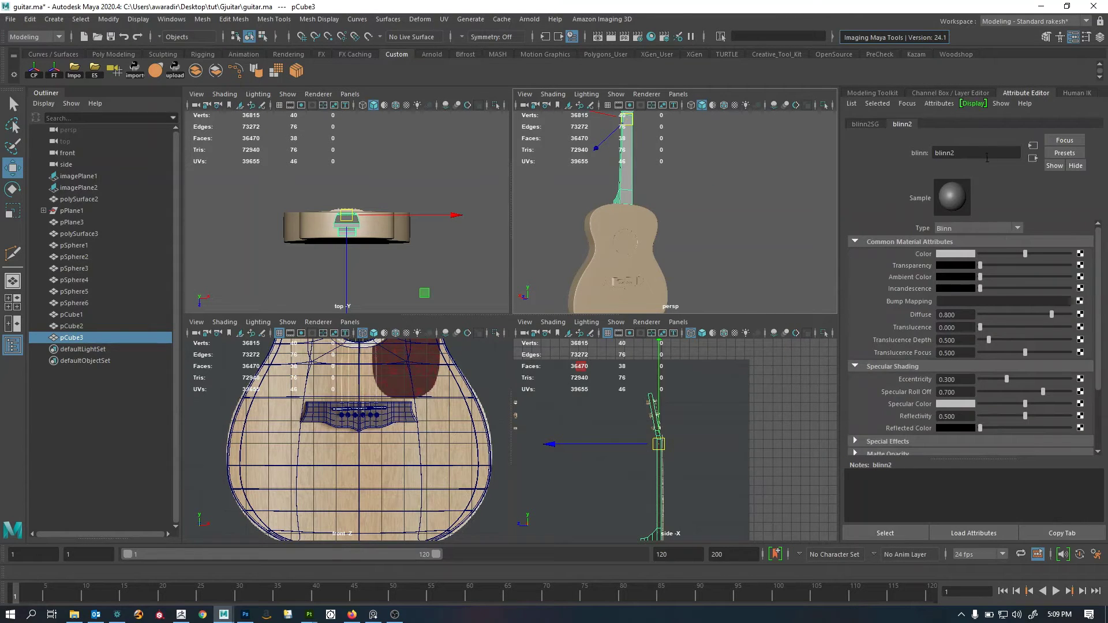
key(f)
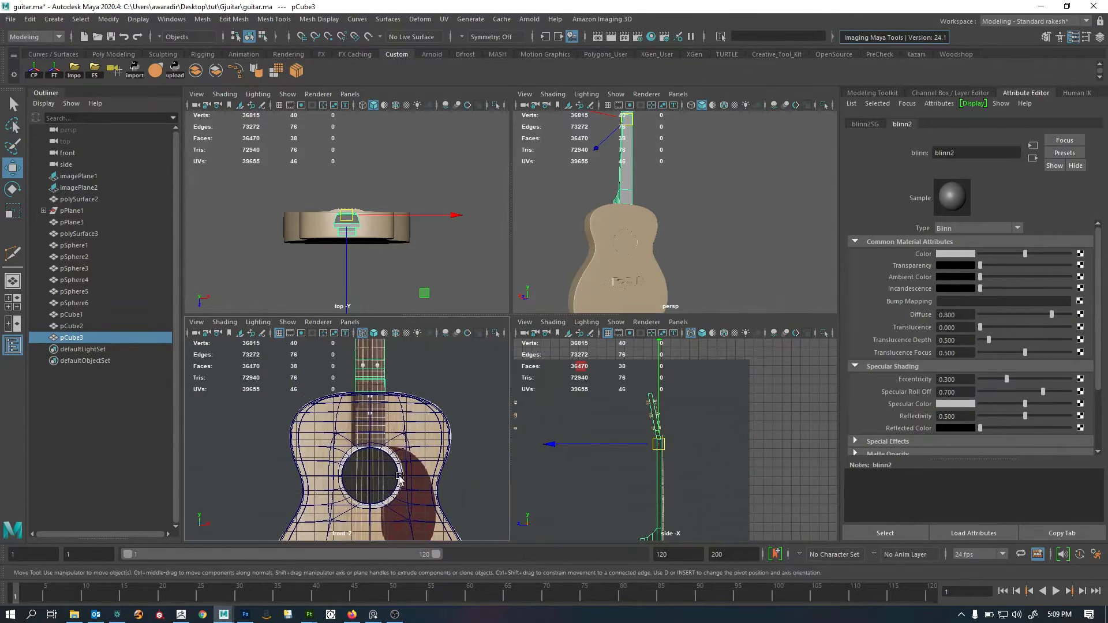
click(956, 254)
click(895, 242)
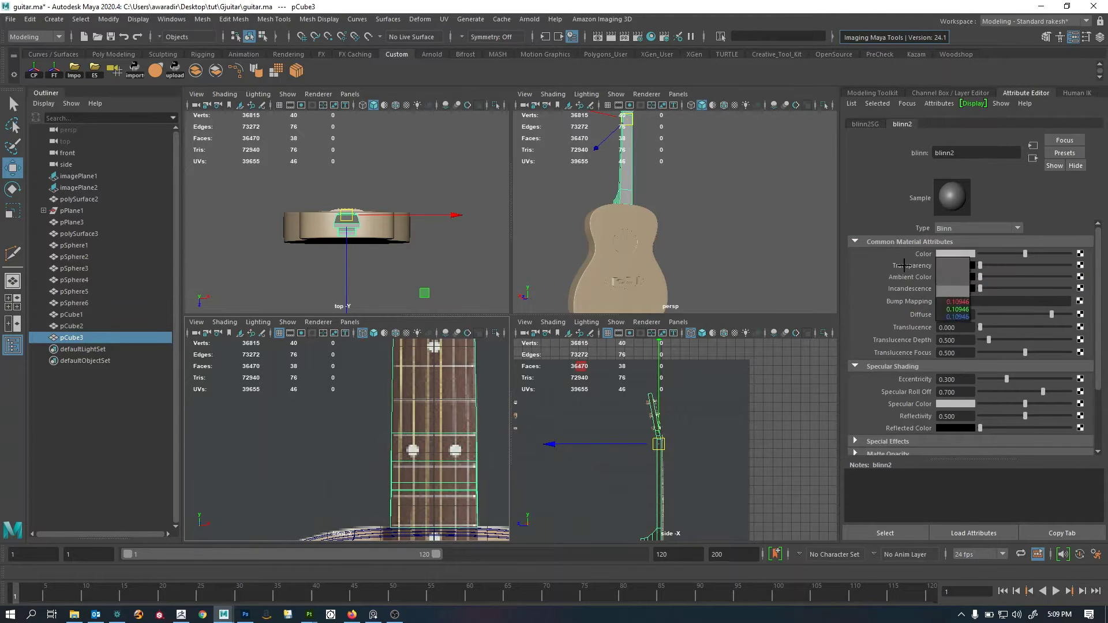
click(418, 385)
click(699, 208)
Inspect the whole colored guitar in the perspective view and against the front reference image.
scroll(707, 237, down, 4)
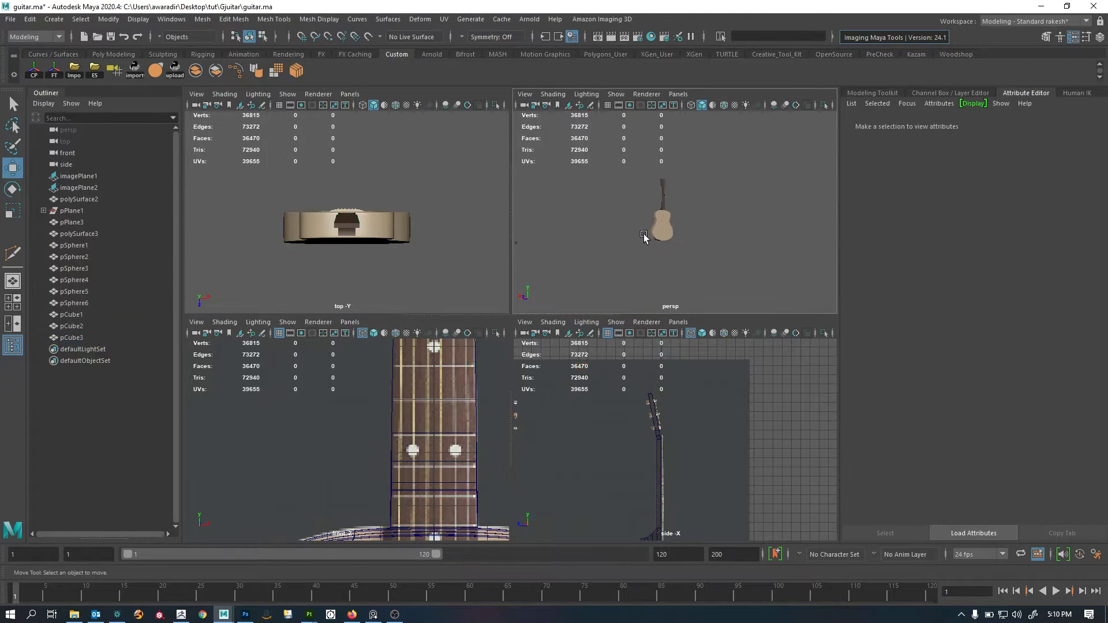
mouse_move(708, 238)
alt+mouse_down()
mouse_move(795, 239)
mouse_move(708, 235)
alt+mouse_up()
key(space)
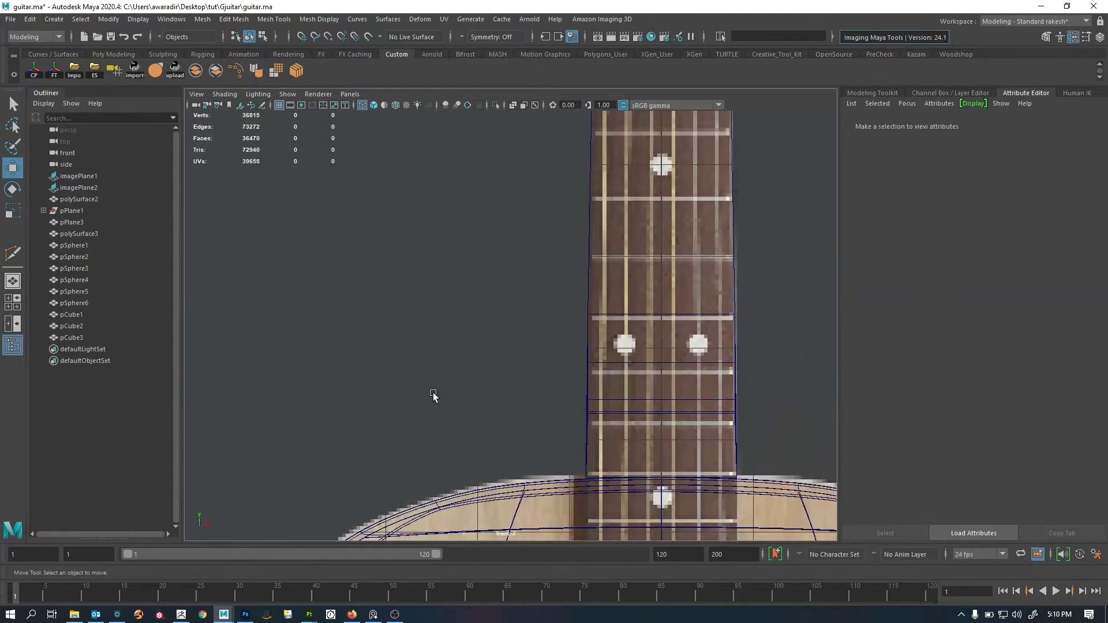
scroll(433, 397, down, 5)
scroll(391, 247, down, 5)
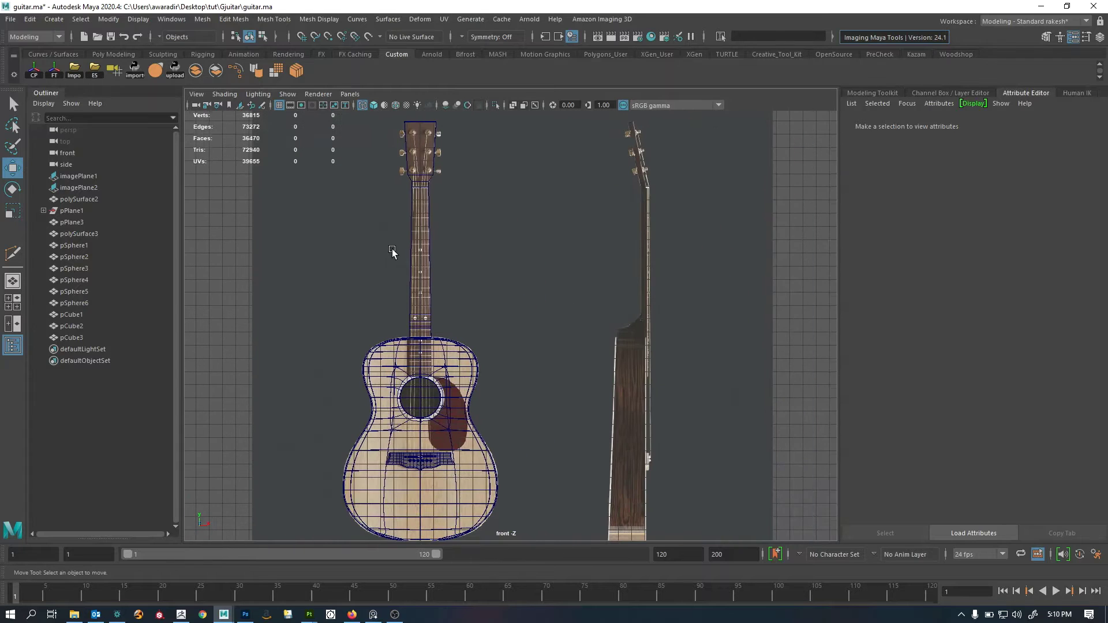
key(space)
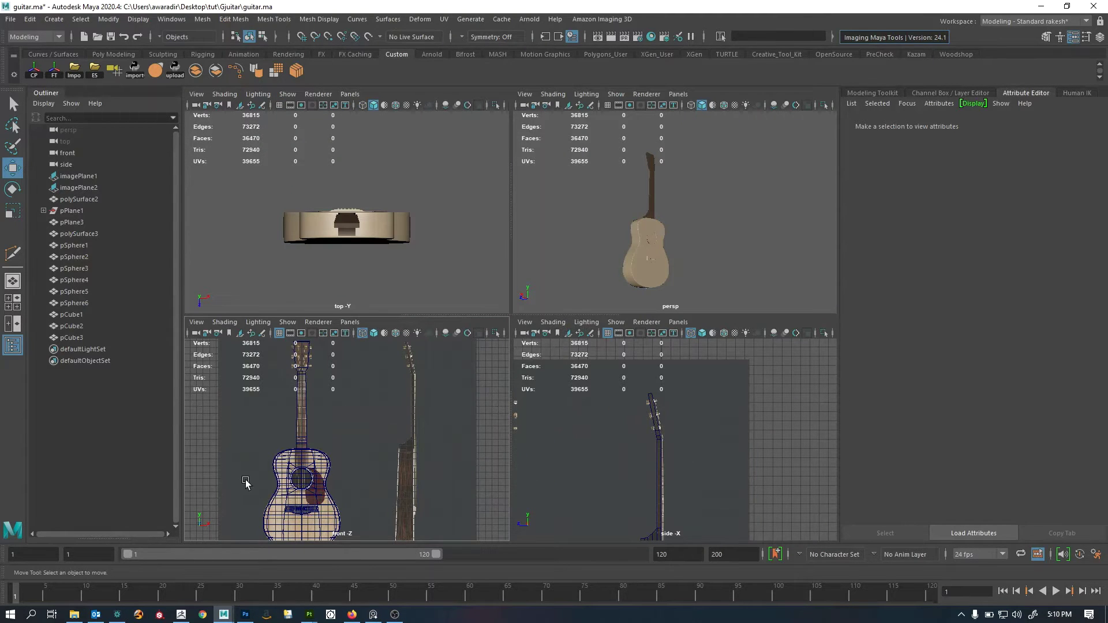
Examine the headstock outline, nut and tuning pegs up close in the front reference.
key(space)
scroll(537, 345, up, 3)
alt+right_drag(538, 345, 604, 260)
alt+middle_drag(603, 260, 560, 396)
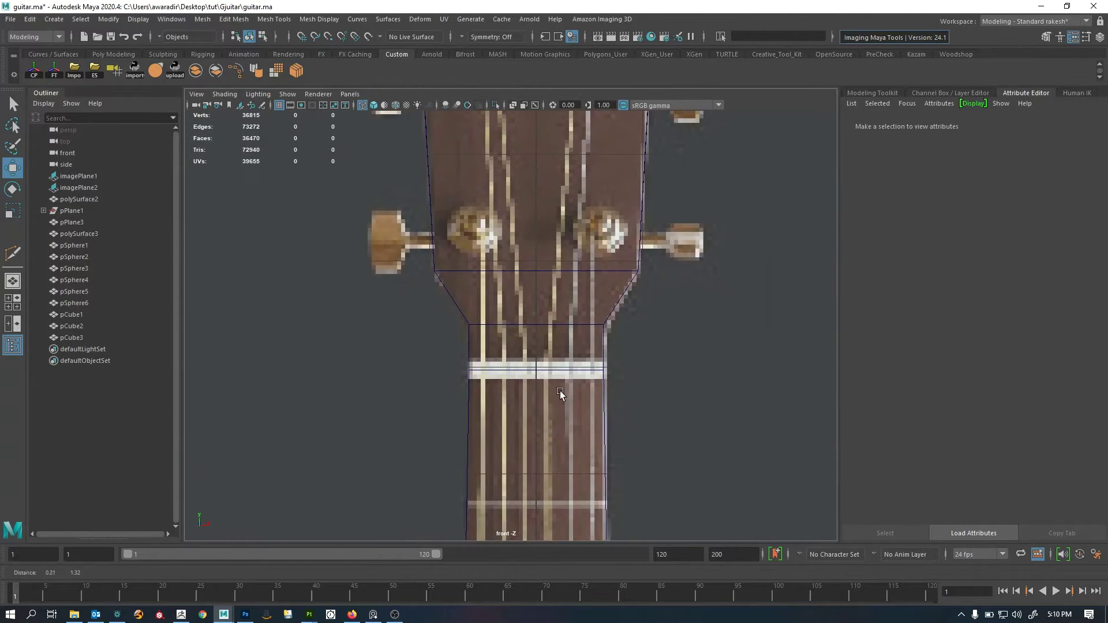
alt+right_drag(559, 396, 554, 314)
alt+middle_drag(554, 314, 514, 376)
alt+right_drag(514, 376, 493, 368)
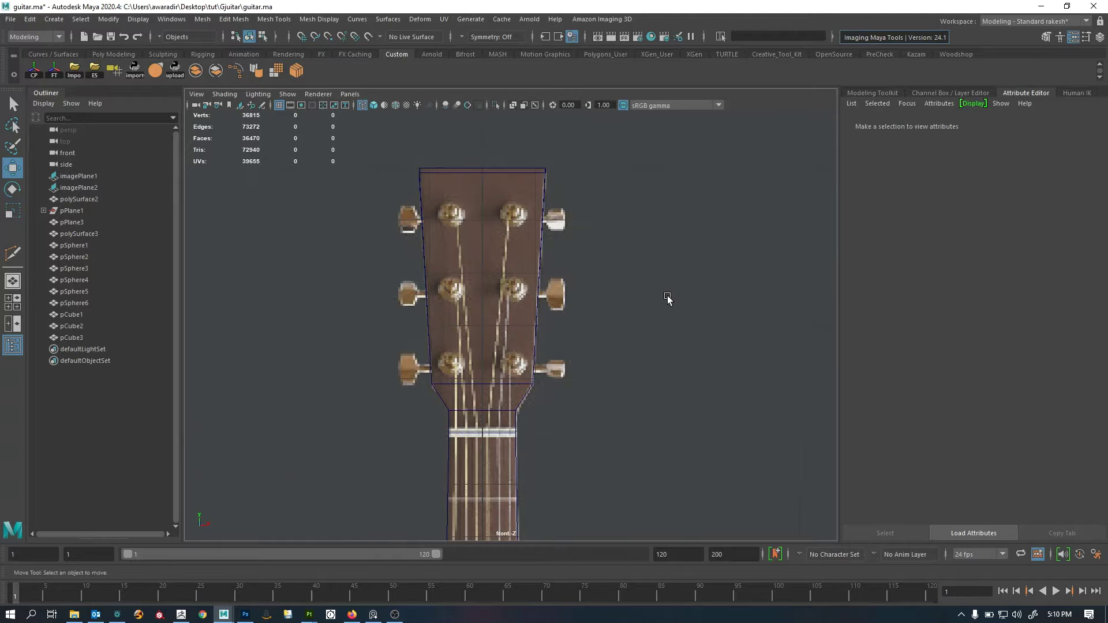
Examine the modeled headstock and upper neck up close in the perspective view.
key(space)
alt+middle_drag(674, 210, 682, 263)
alt+right_drag(682, 264, 769, 268)
alt+middle_drag(626, 301, 677, 235)
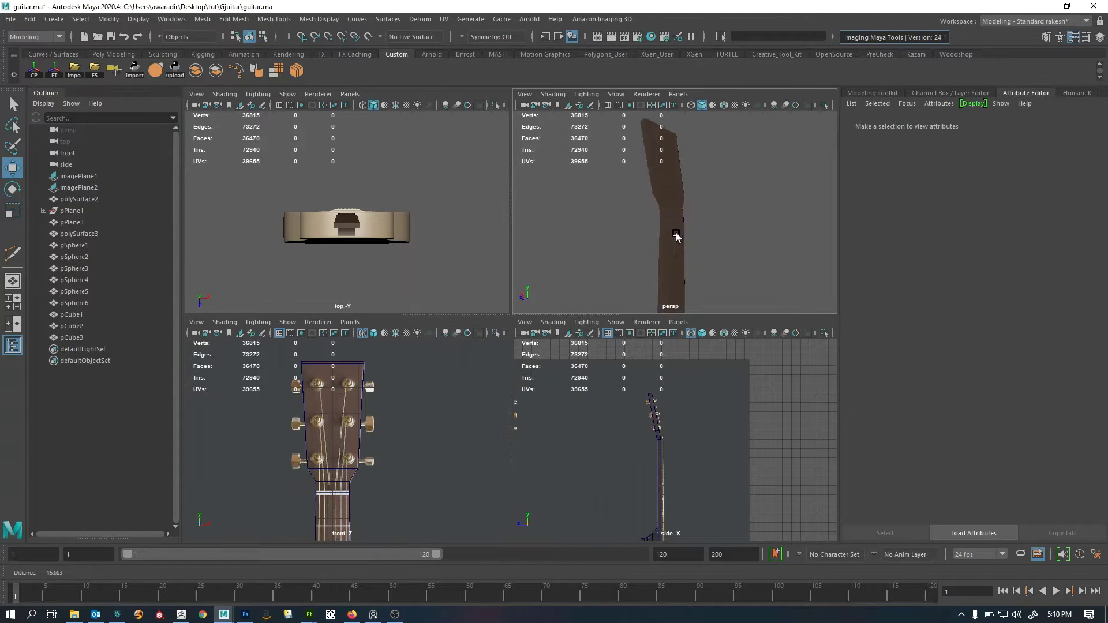
alt+drag(678, 235, 674, 252)
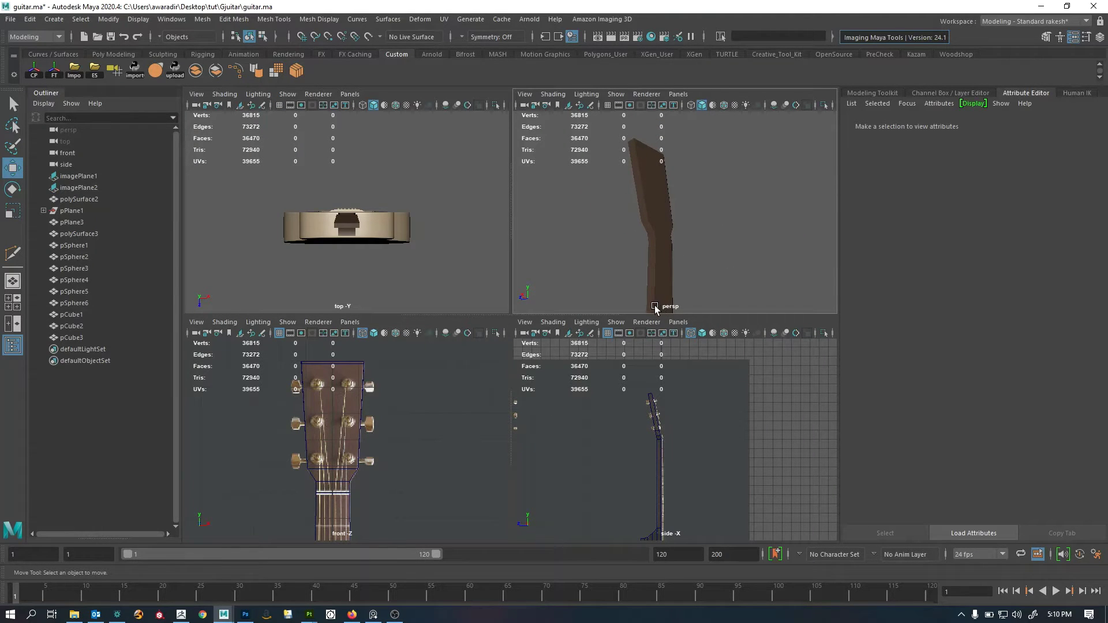
Switch to the guitar reference folder in File Explorer and study the tuning pegs in image 19435474-, closing it when done.
click(73, 614)
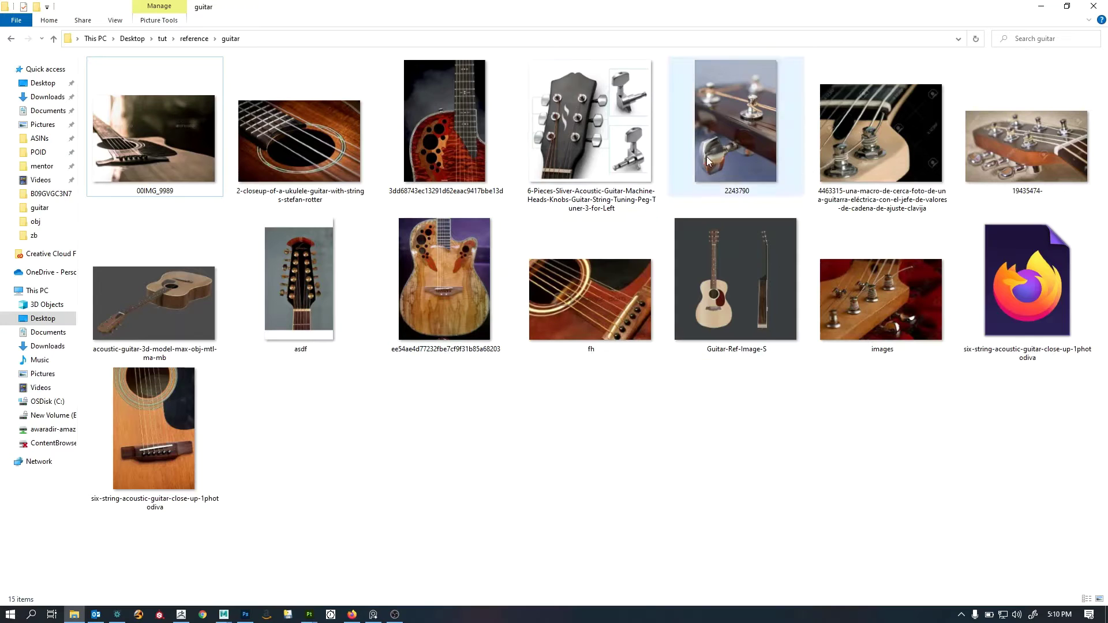
click(891, 150)
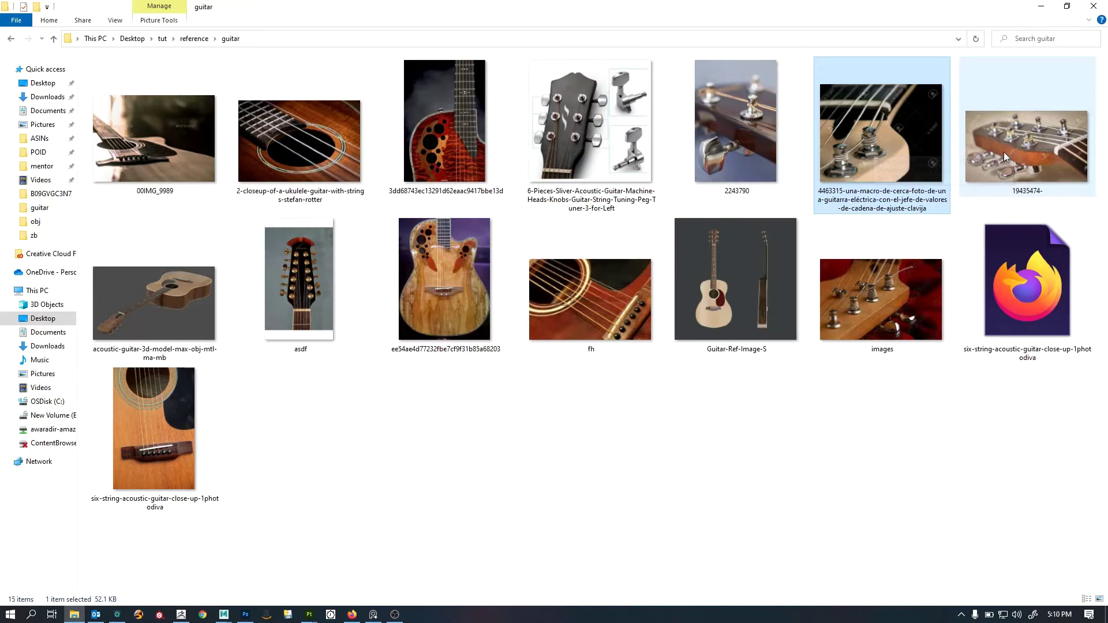
click(1042, 140)
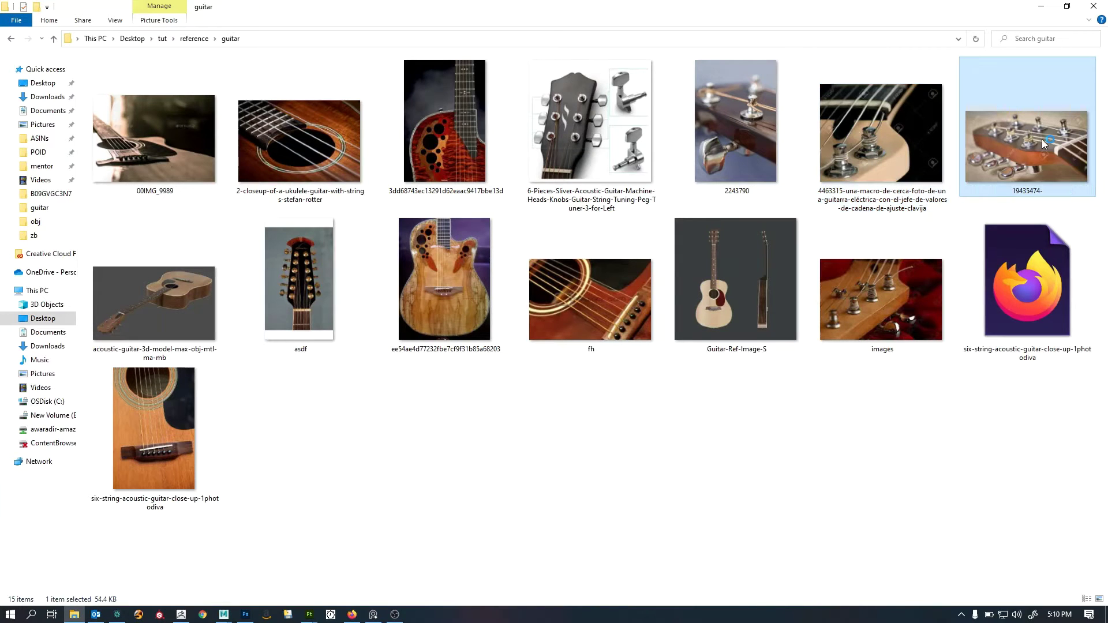
double_click(1042, 143)
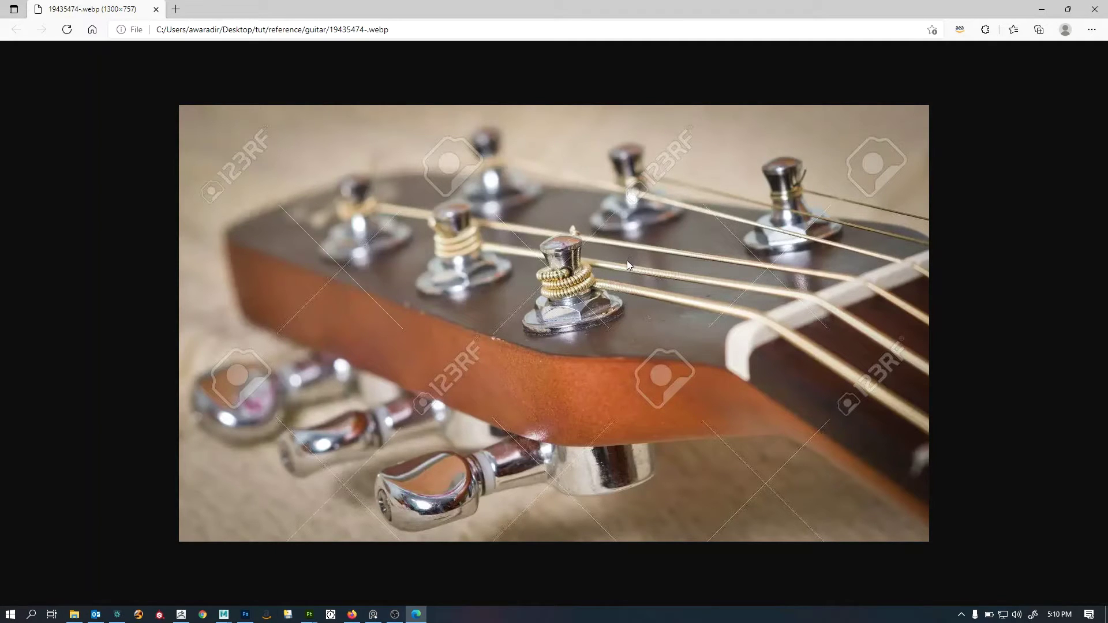
click(1093, 8)
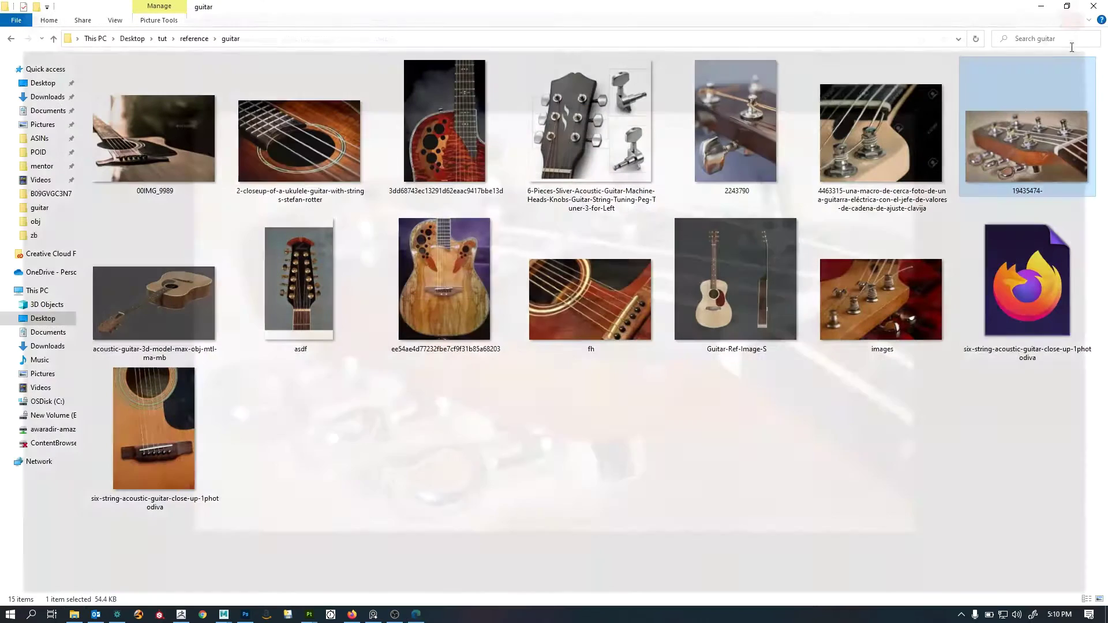
Study the string post, nut and washer shapes in the 4463315 macro photo, and close the image.
double_click(897, 159)
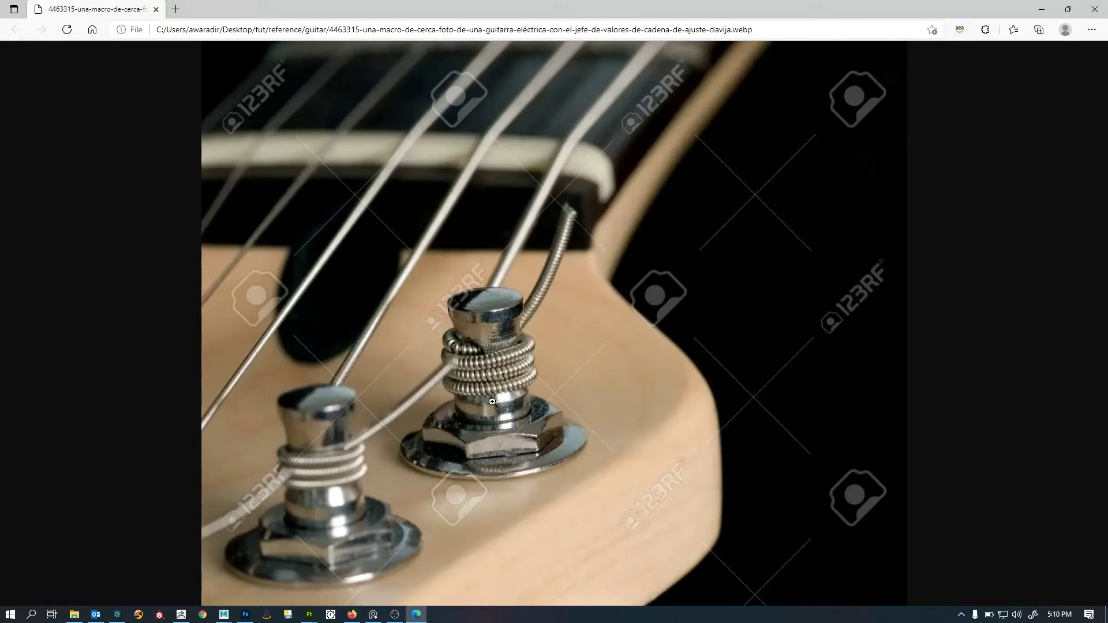
click(500, 381)
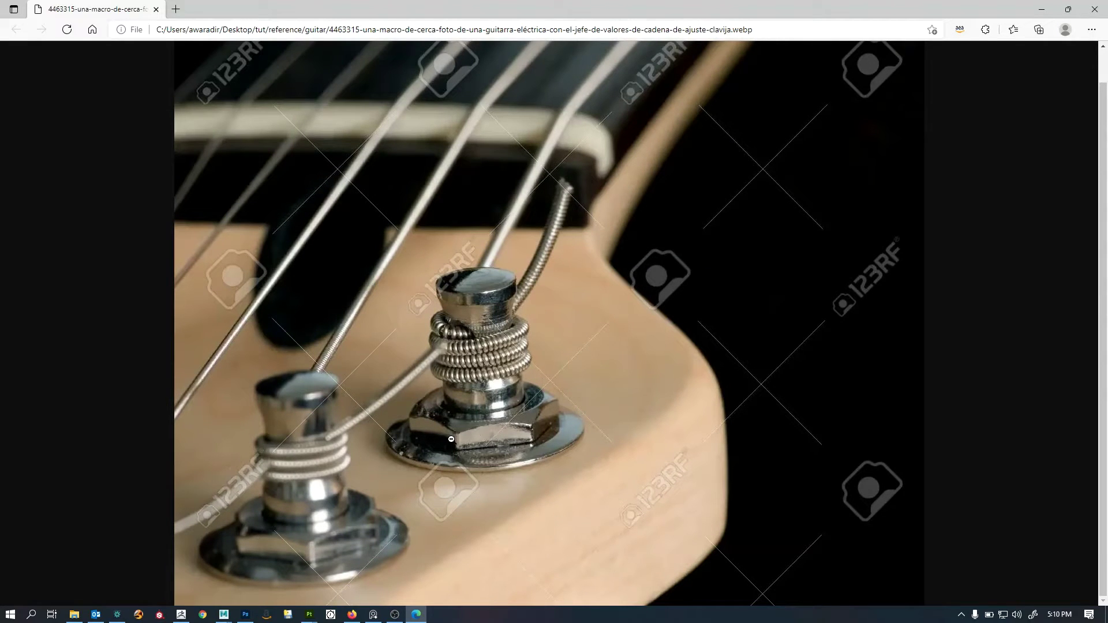
click(485, 289)
click(1095, 9)
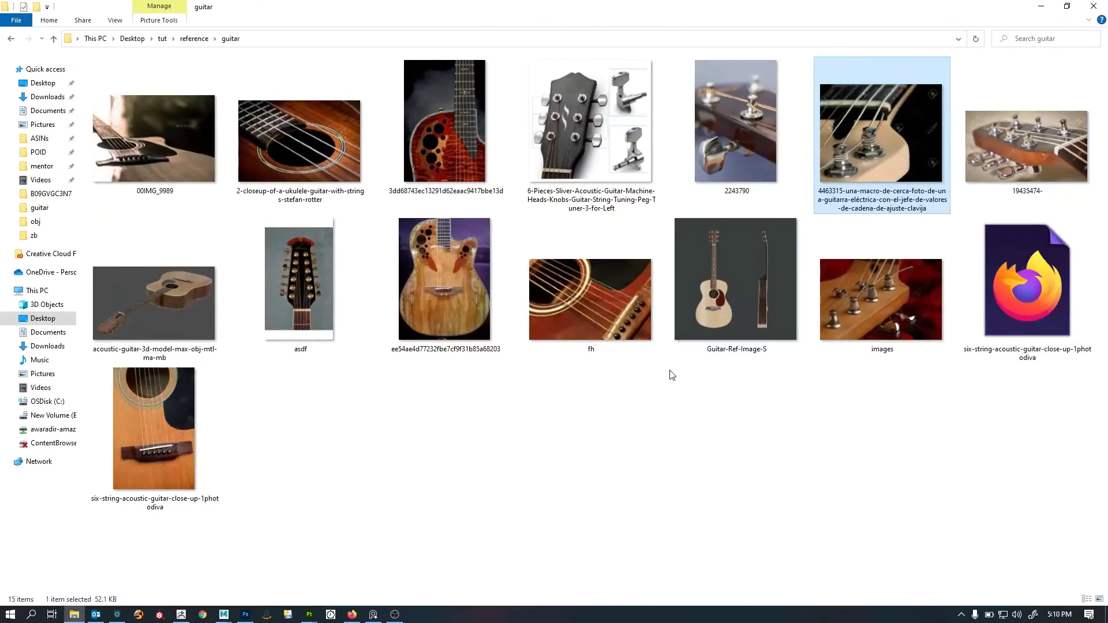
Study the tuner knobs, posts and gear housings in the 6-Pieces Acoustic Guitar Machine Heads image, and close it.
double_click(615, 175)
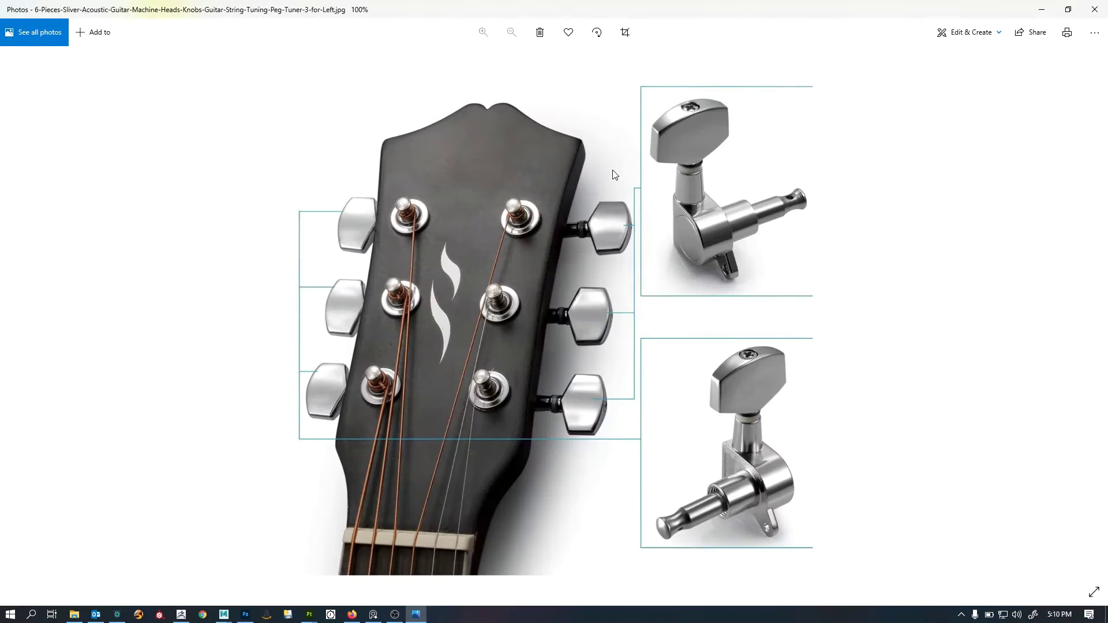
ctrl+scroll(463, 321, up, 3)
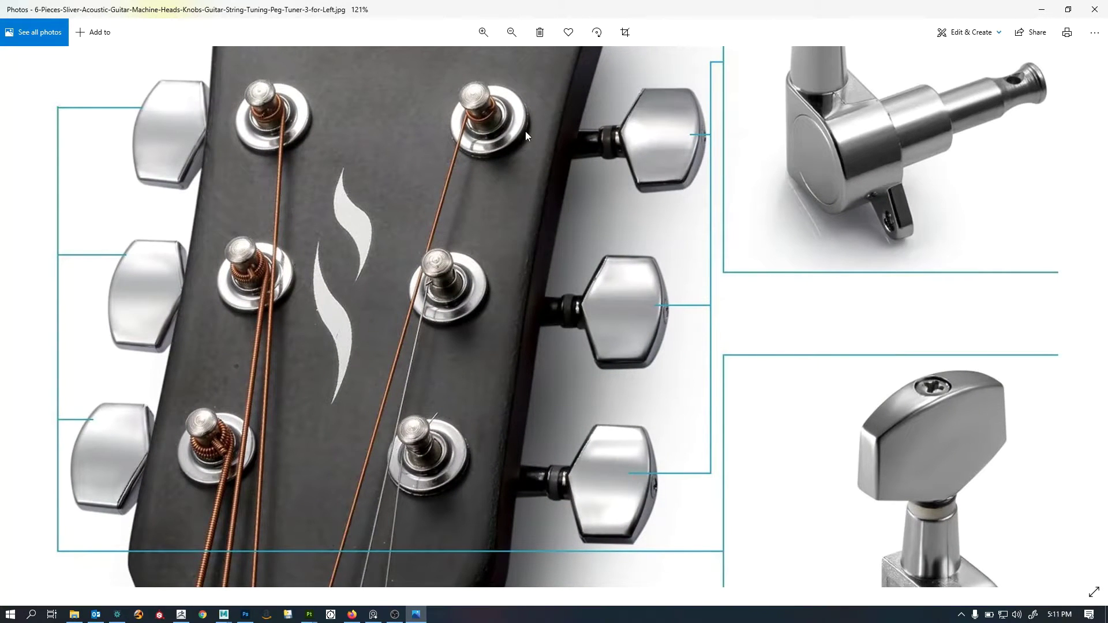
drag(525, 132, 551, 195)
ctrl+scroll(552, 194, down, 5)
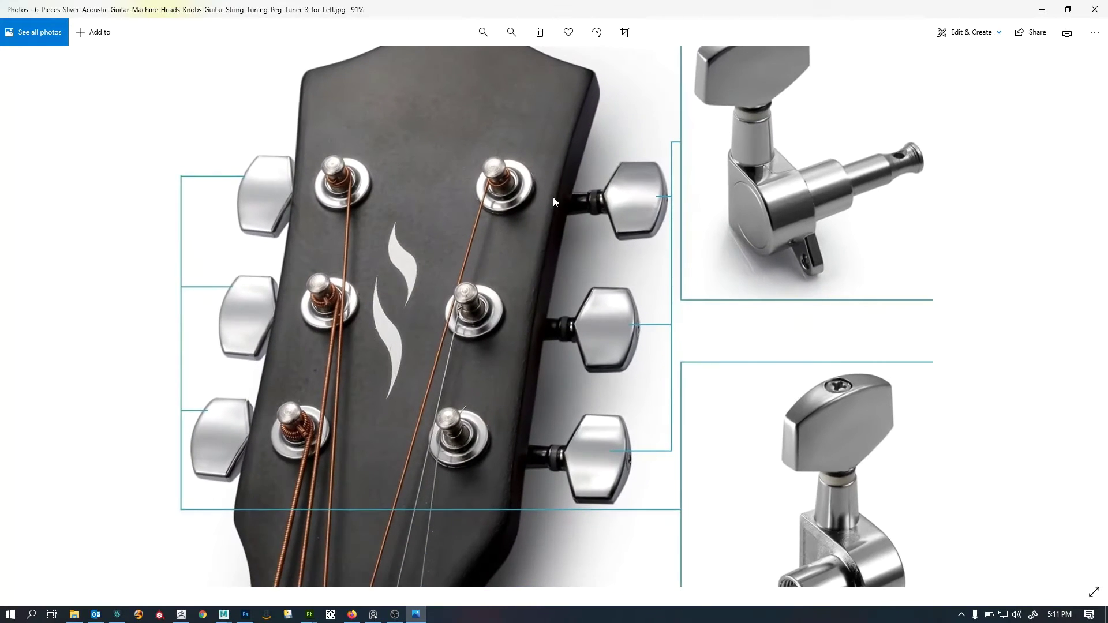
drag(491, 199, 520, 221)
ctrl+scroll(507, 206, down, 1)
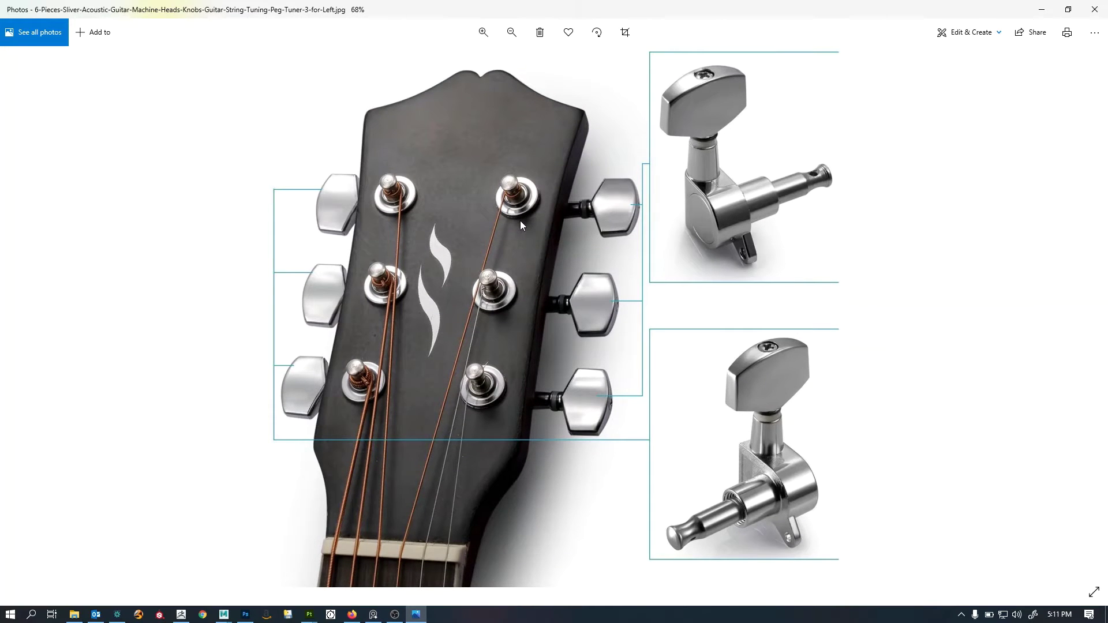
ctrl+scroll(564, 323, down, 2)
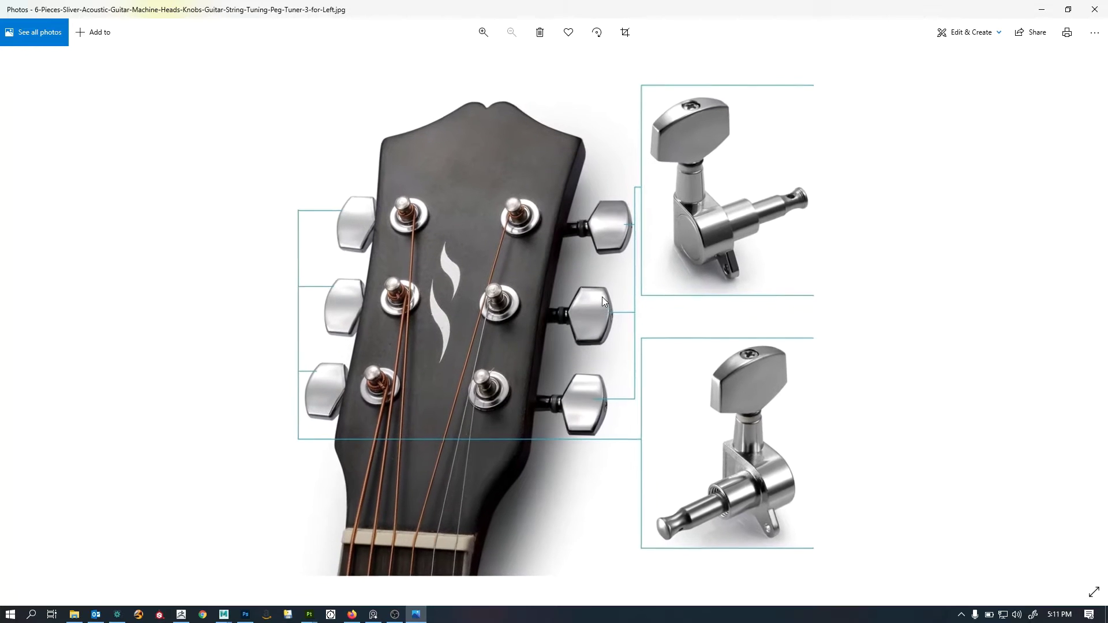
click(1095, 10)
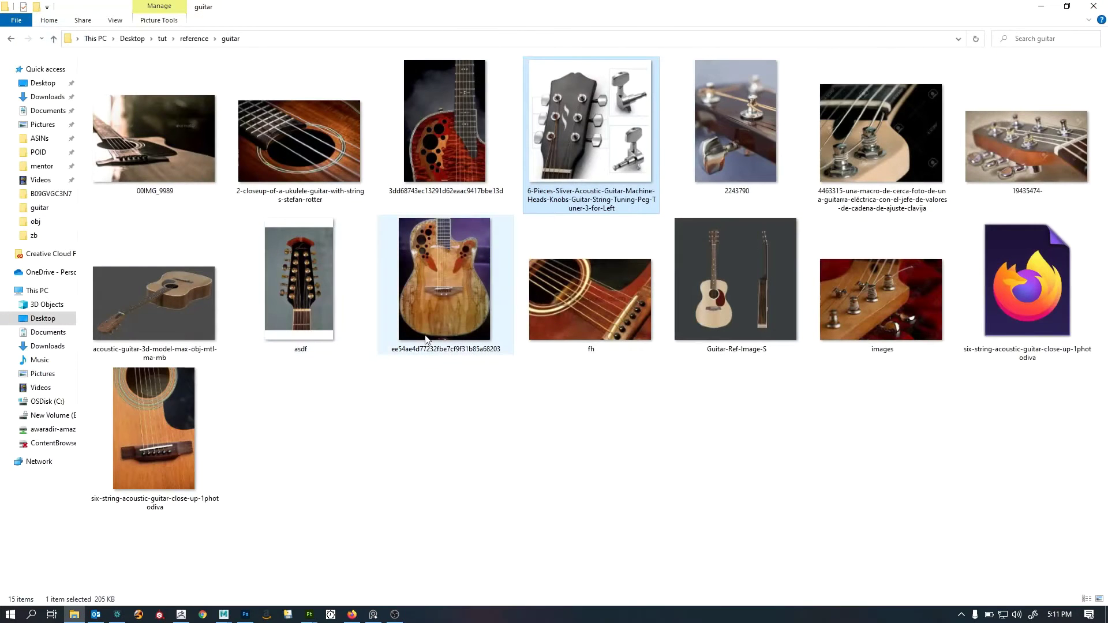
Reopen the 6-Pieces machine heads reference image and float it in a smaller window over Maya.
click(597, 457)
click(614, 151)
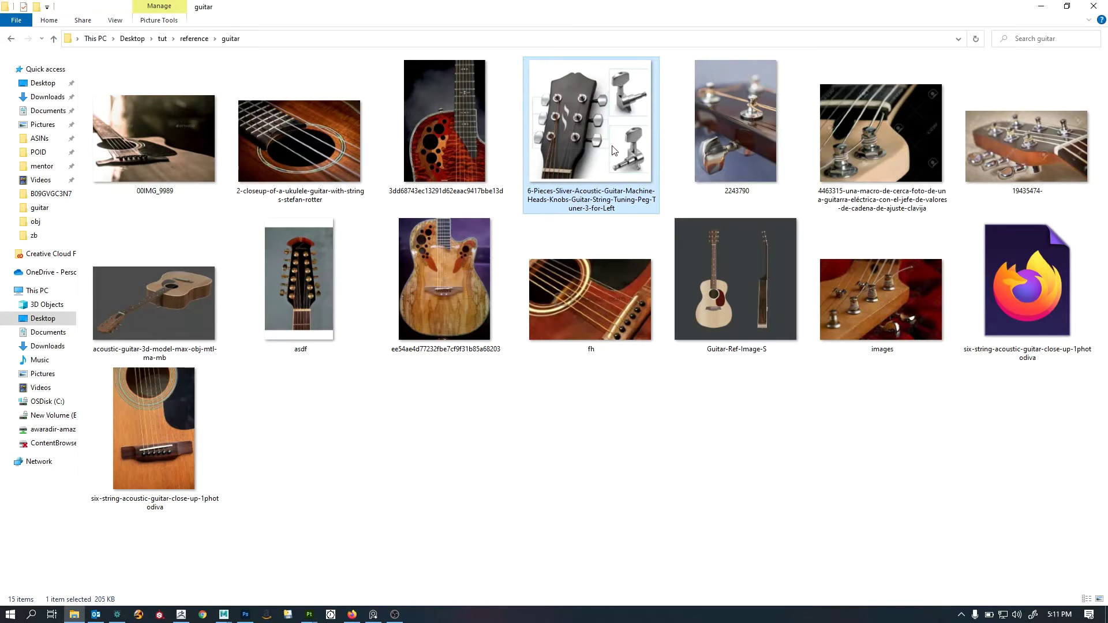
double_click(615, 150)
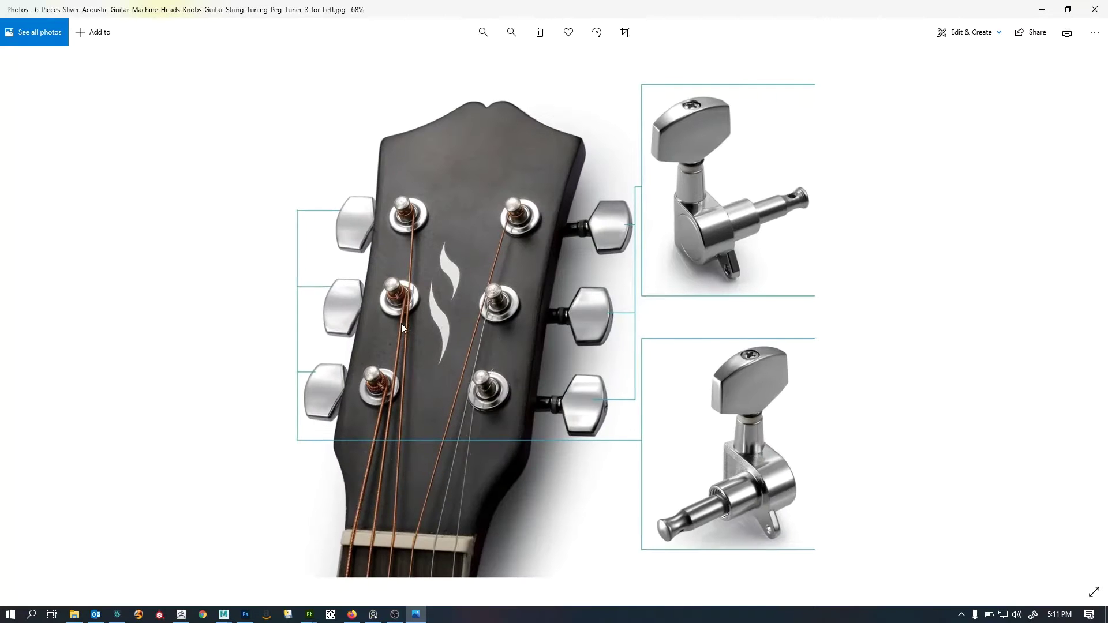
scroll(517, 330, up, 4)
scroll(760, 245, down, 4)
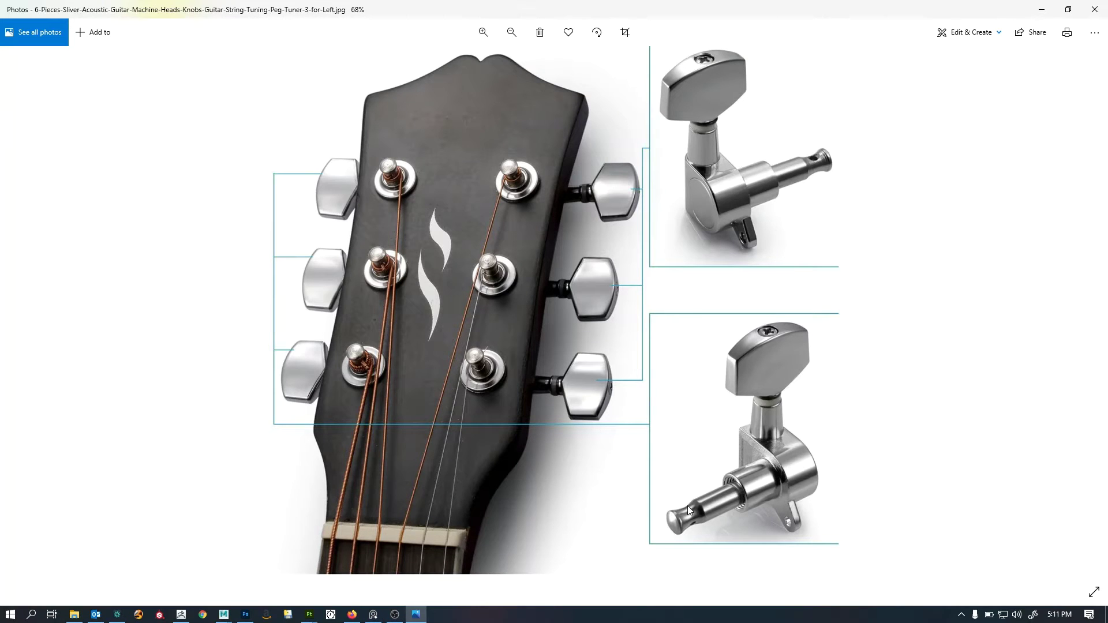
drag(825, 14, 842, 176)
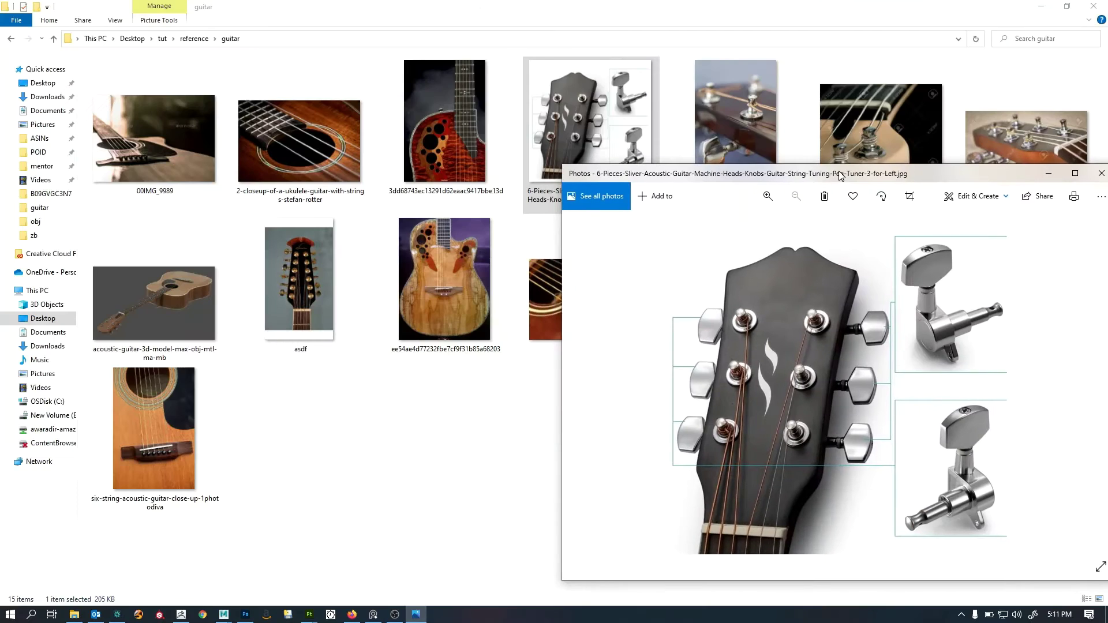
click(1042, 7)
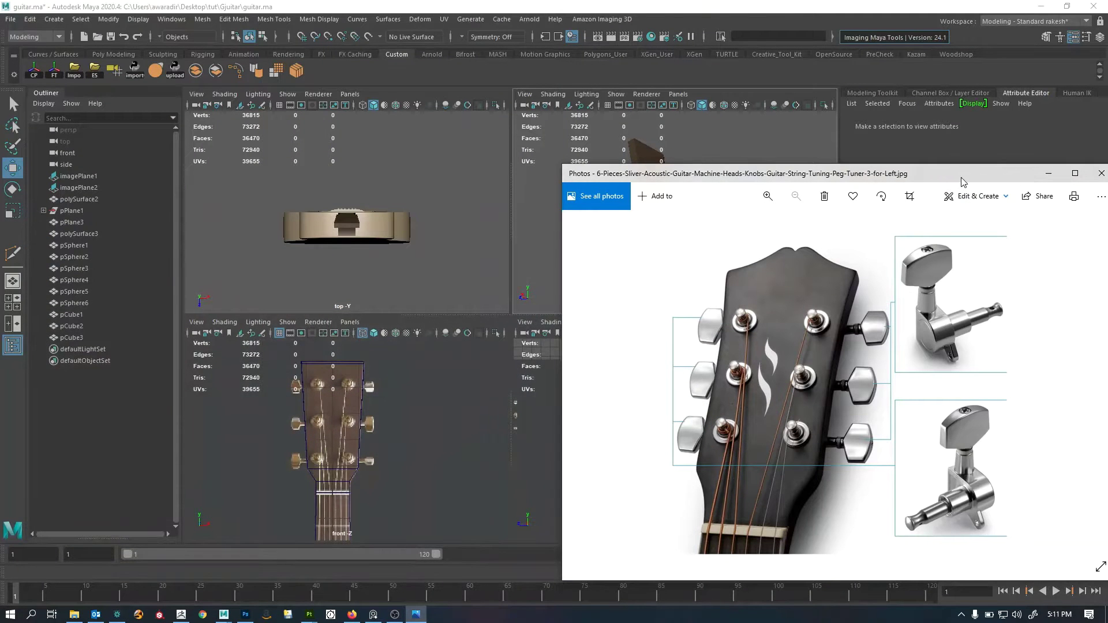
drag(966, 179, 887, 126)
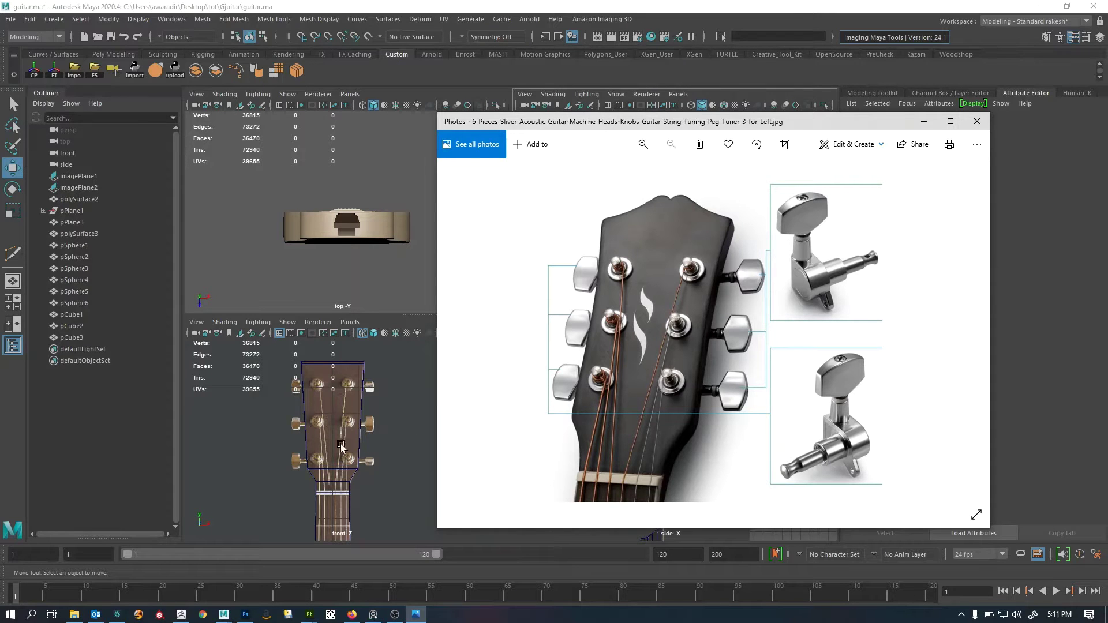
Frame the headstock in the maximized front view and compare its tuning pegs with the machine heads photo placed beside it.
click(342, 447)
scroll(407, 404, up, 2)
key(space)
scroll(444, 349, down, 2)
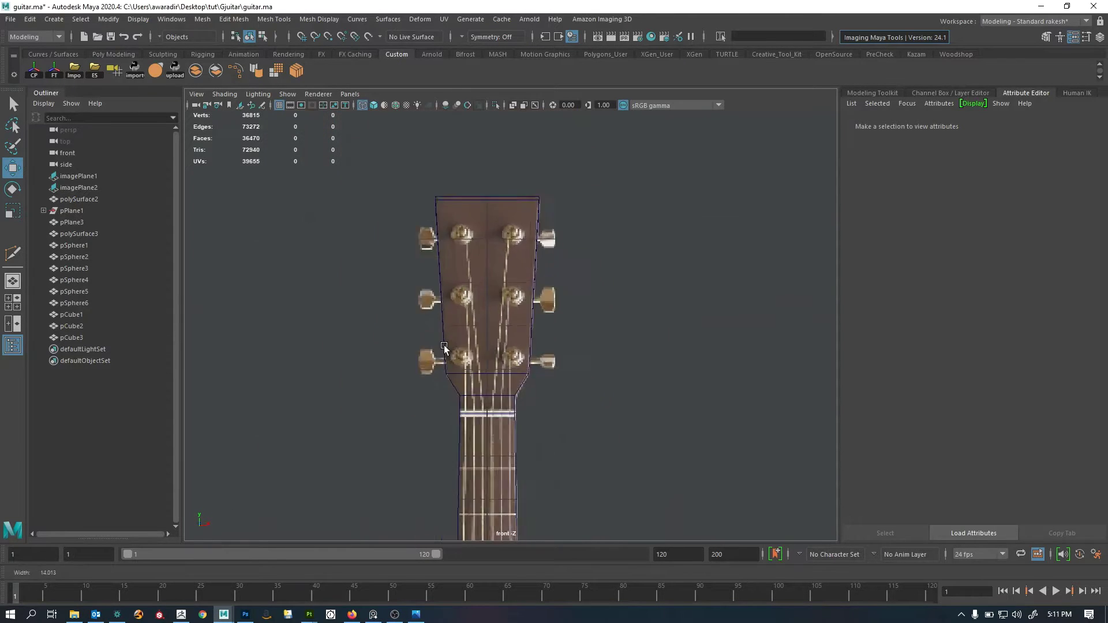
alt+middle_drag(444, 348, 398, 392)
alt+right_drag(398, 392, 831, 384)
alt+middle_drag(560, 354, 566, 327)
key(alt+Tab)
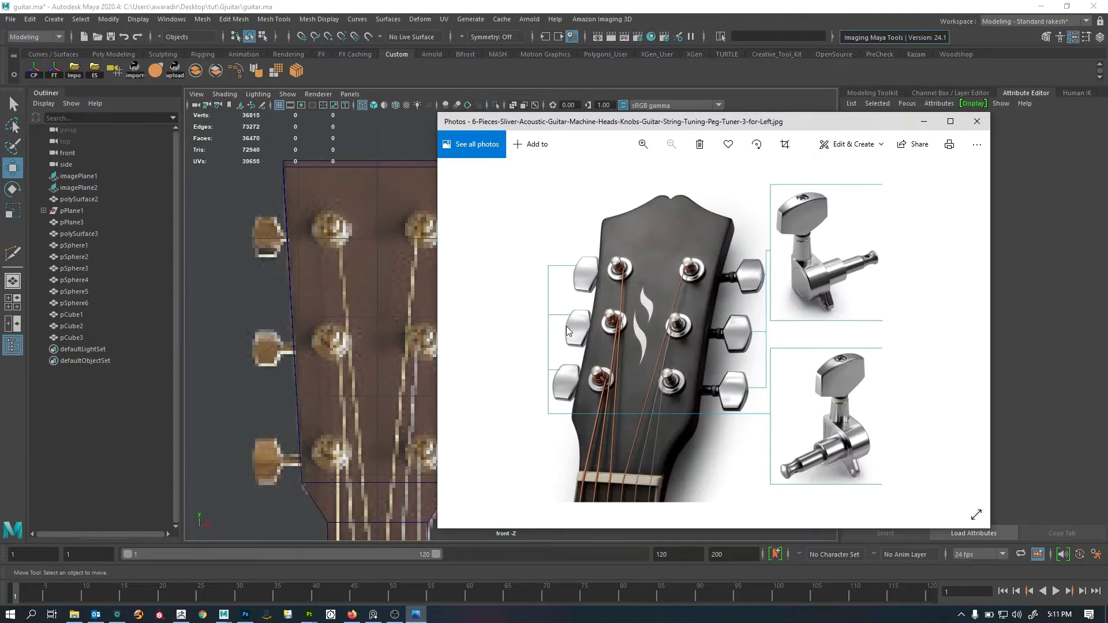
drag(756, 125, 841, 80)
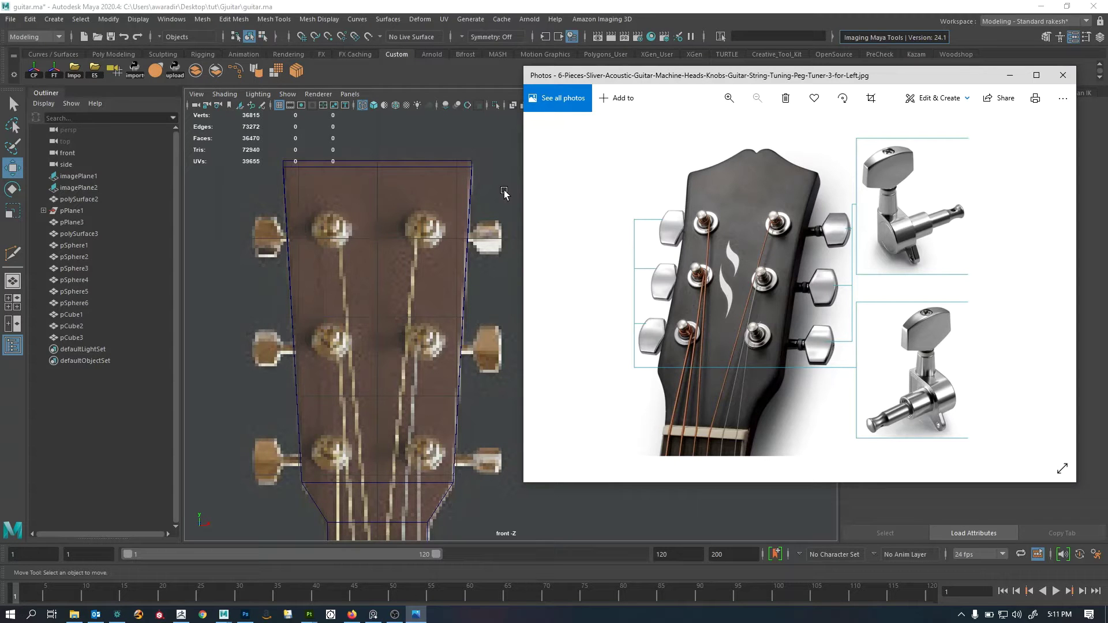
click(498, 263)
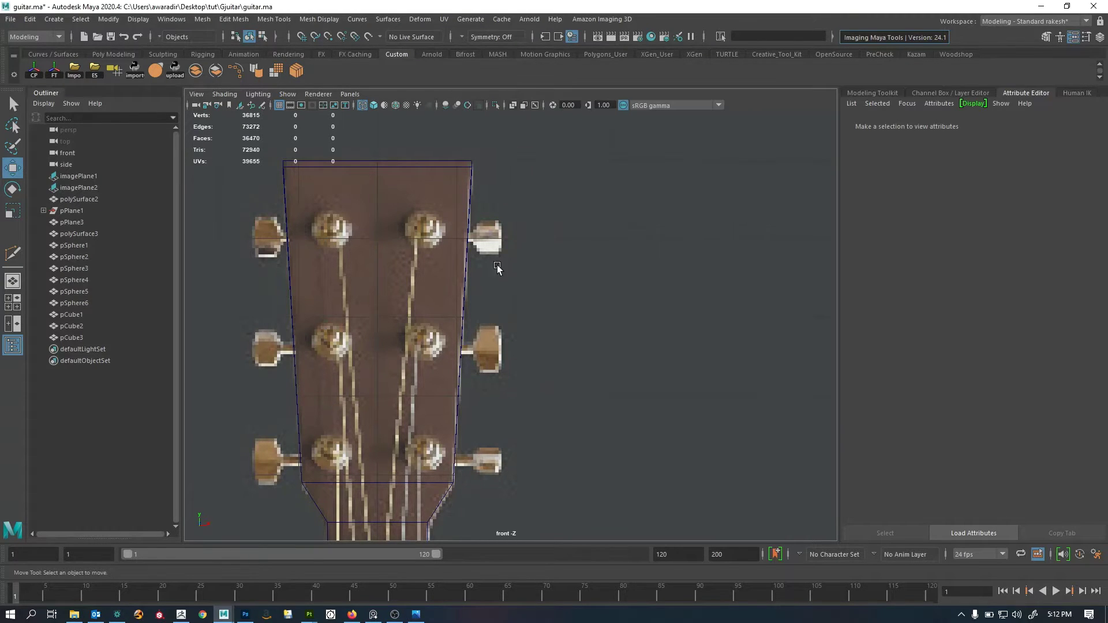
Create a polygon cube beside the headstock in the front view.
alt+middle_drag(497, 268, 480, 193)
alt+right_drag(480, 192, 477, 243)
alt+middle_drag(476, 243, 519, 236)
alt+right_drag(519, 236, 654, 284)
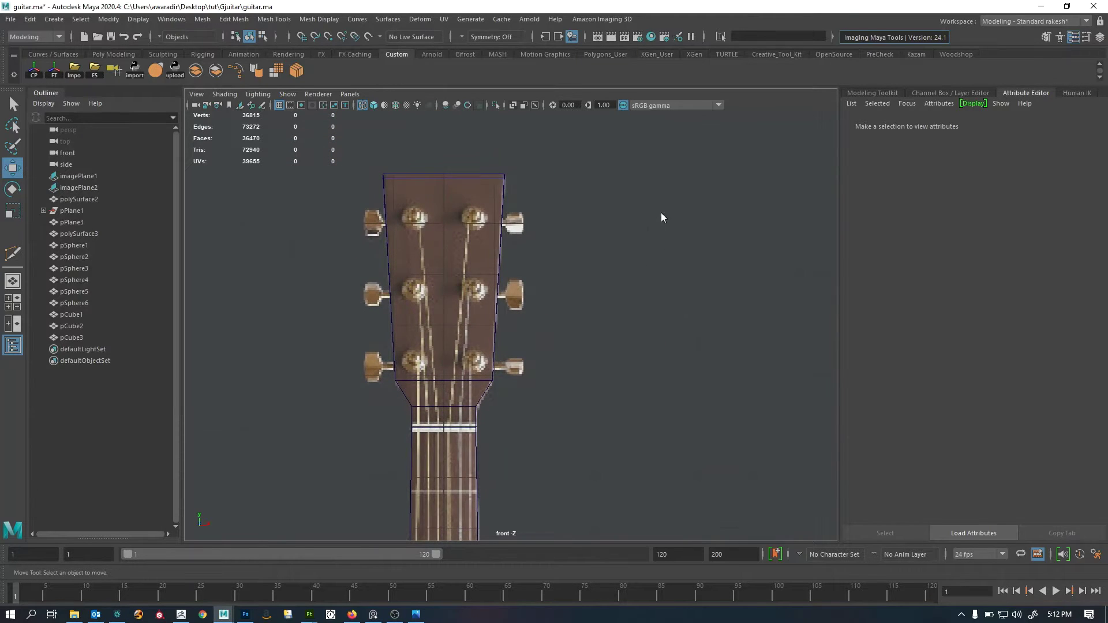
shift+right_drag(662, 214, 661, 247)
alt+right_drag(661, 250, 542, 350)
alt+right_drag(619, 391, 404, 415)
drag(493, 445, 540, 244)
alt+middle_drag(329, 223, 469, 274)
alt+middle_drag(477, 173, 486, 219)
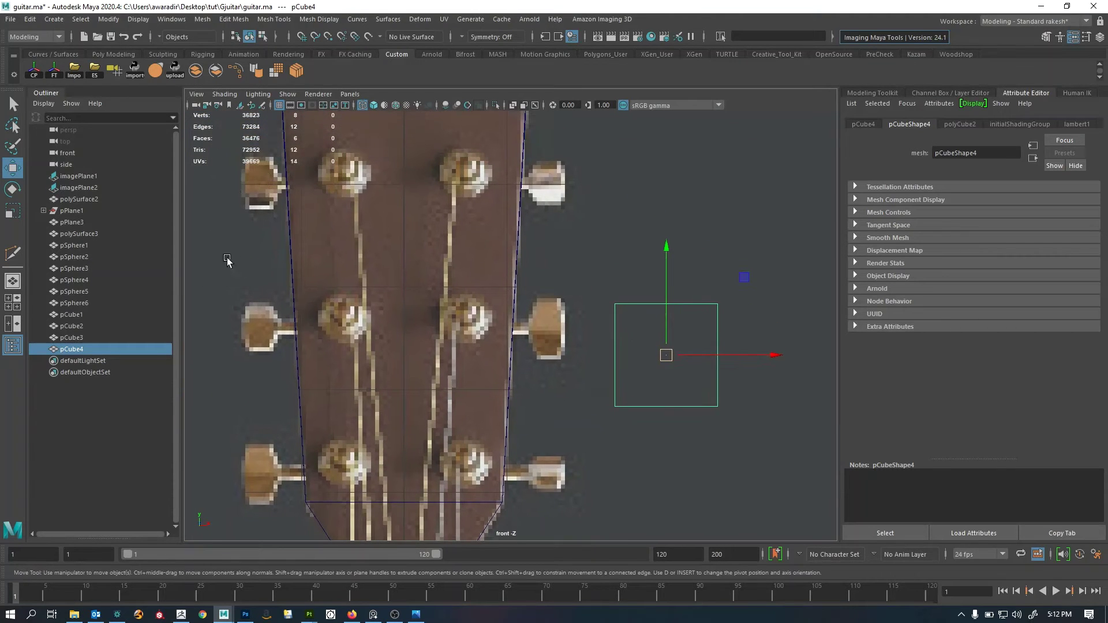
Move the cube onto the upper tuner knob on the +X side and scale its width and height to fit the knob.
alt+middle_drag(532, 265, 535, 324)
middle_drag(567, 428, 460, 265)
alt+right_drag(460, 265, 700, 353)
alt+middle_drag(700, 353, 595, 427)
key(r)
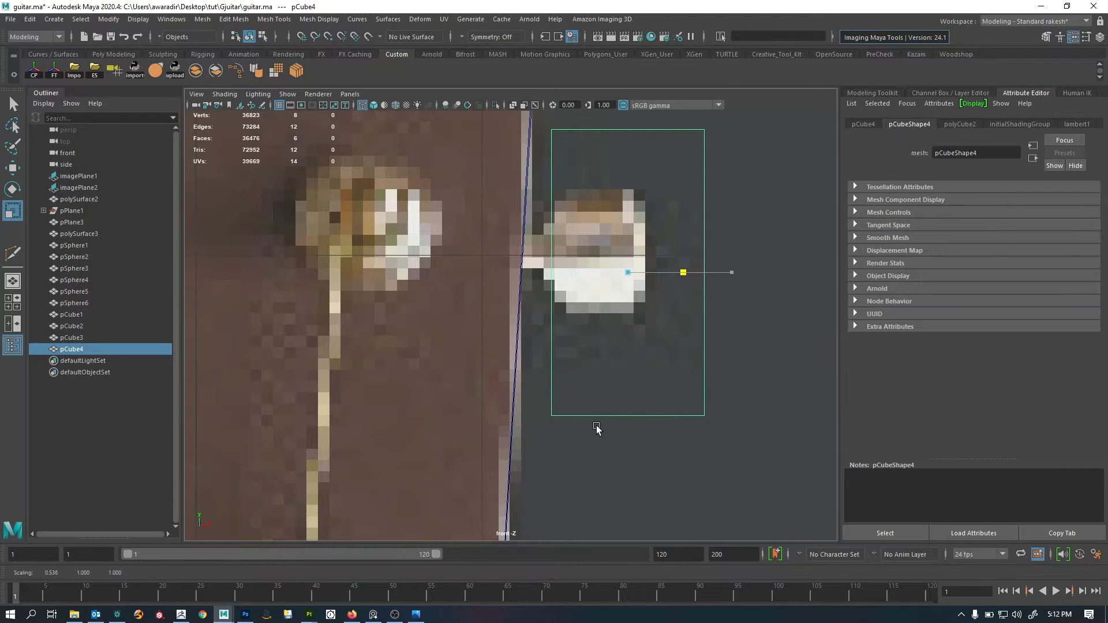
alt+middle_drag(606, 310, 613, 375)
middle_drag(691, 379, 638, 363)
key(w)
key(r)
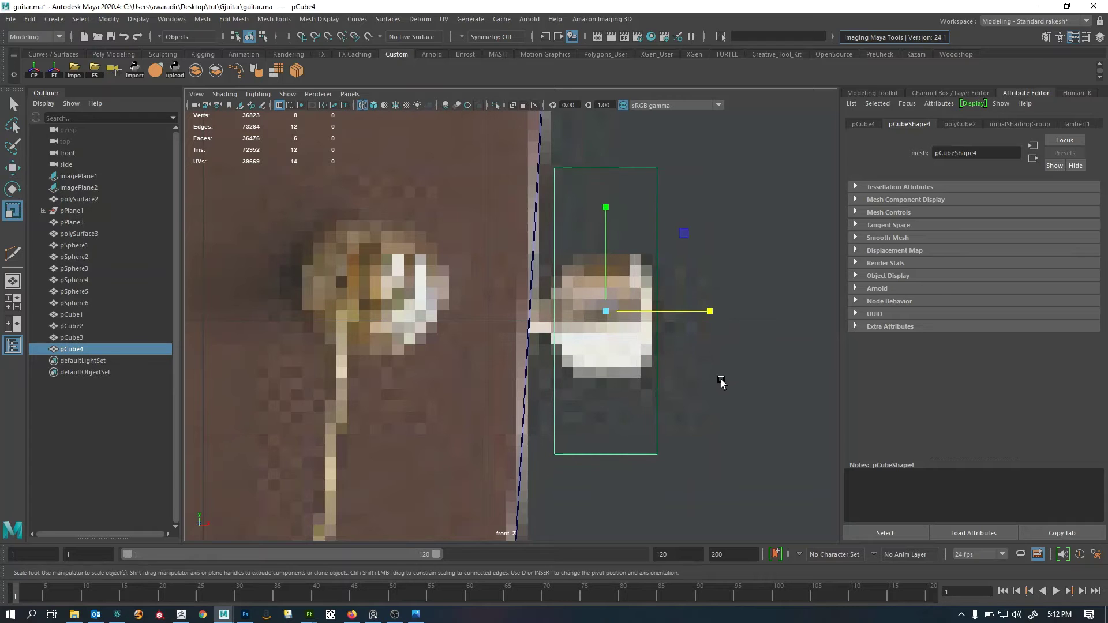
middle_drag(693, 404, 697, 447)
scroll(678, 338, down, 6)
alt+middle_drag(690, 375, 702, 346)
scroll(646, 374, up, 4)
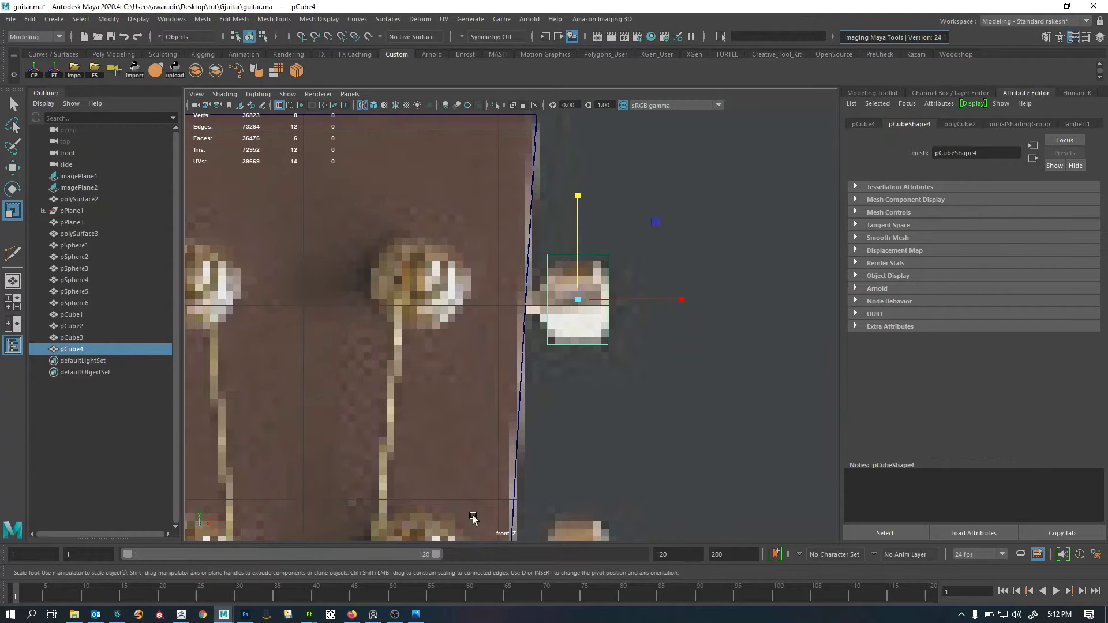
Arrange the machine heads photo side by side with Maya and switch Maya to the full-screen viewport.
click(415, 614)
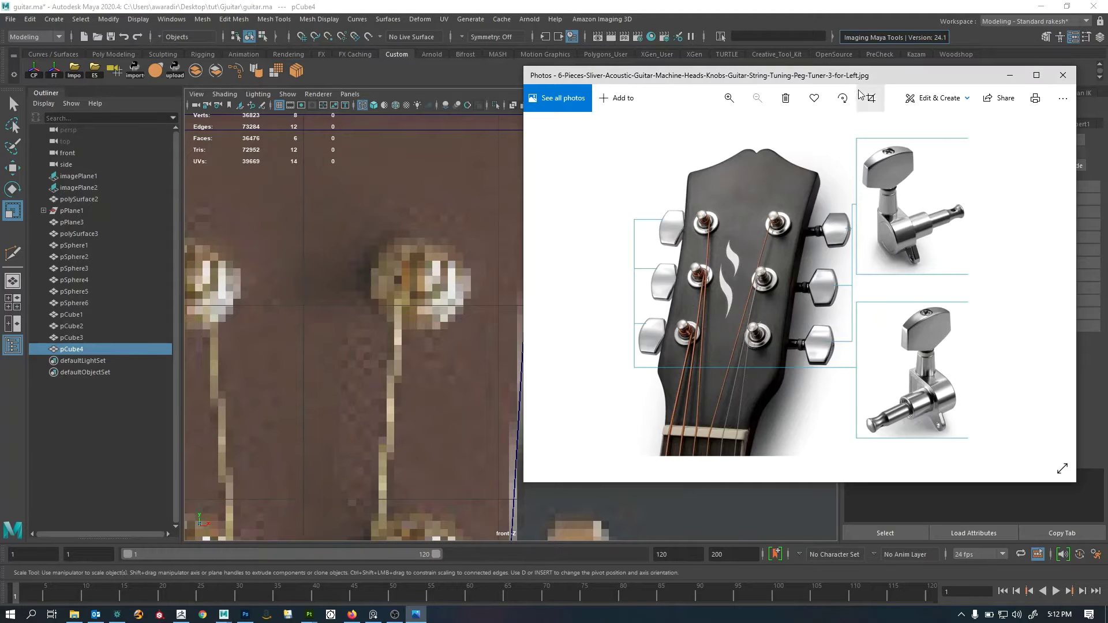
drag(872, 76, 924, 101)
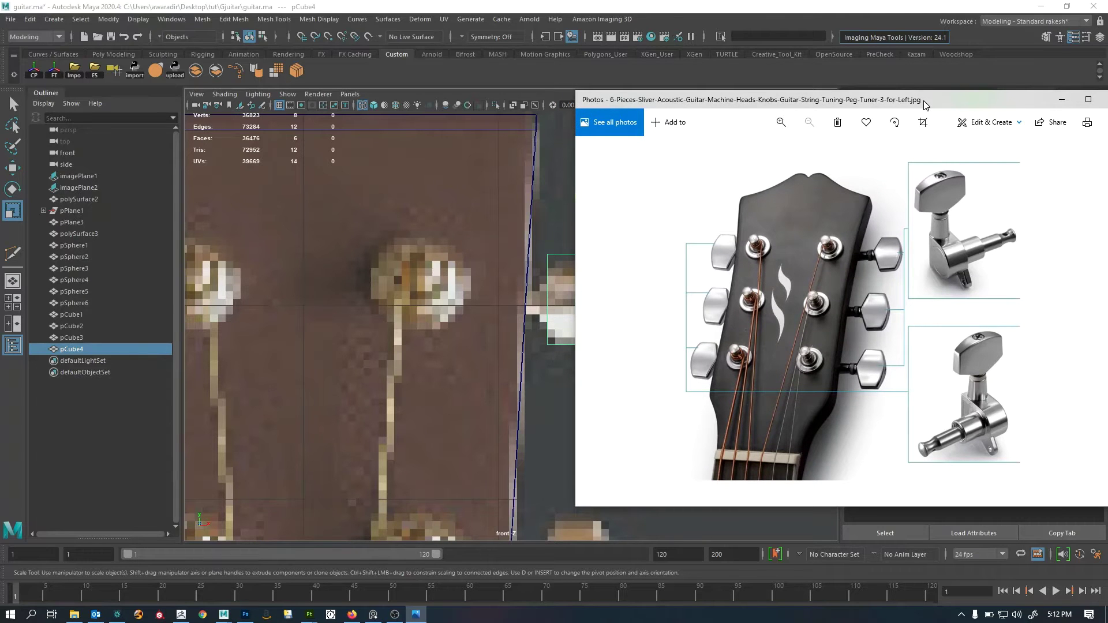
drag(926, 104, 1106, 103)
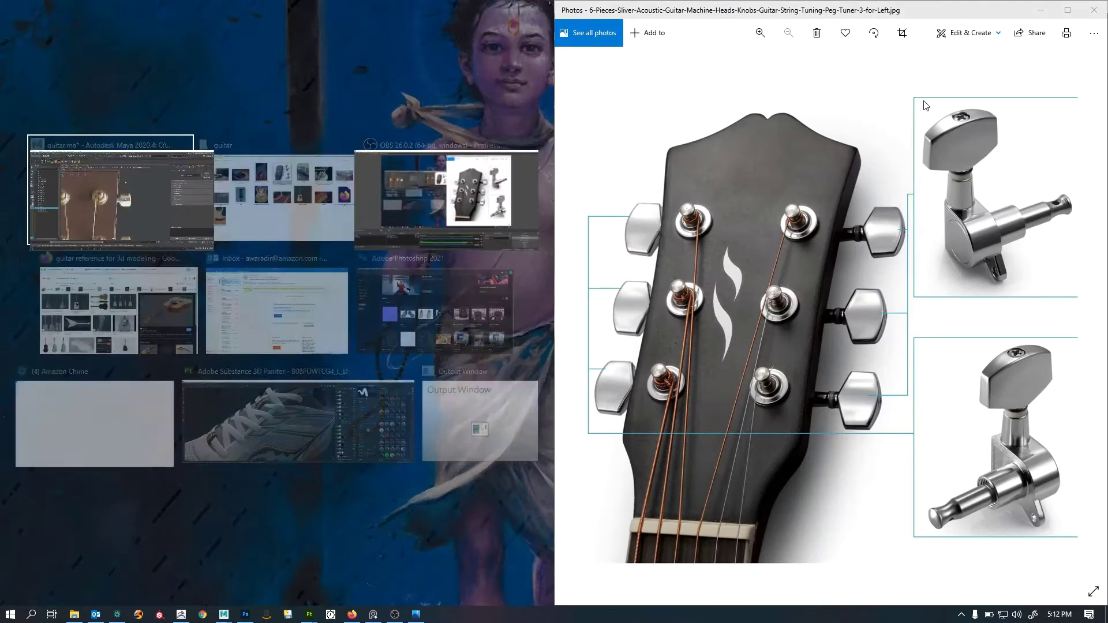
click(64, 190)
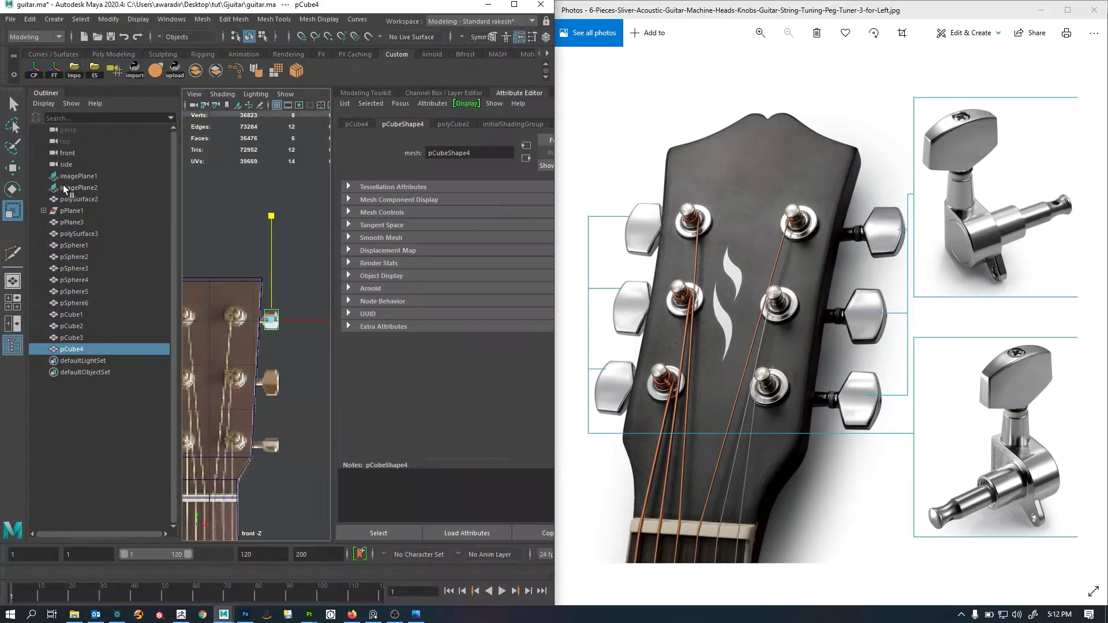
key(ctrl+space)
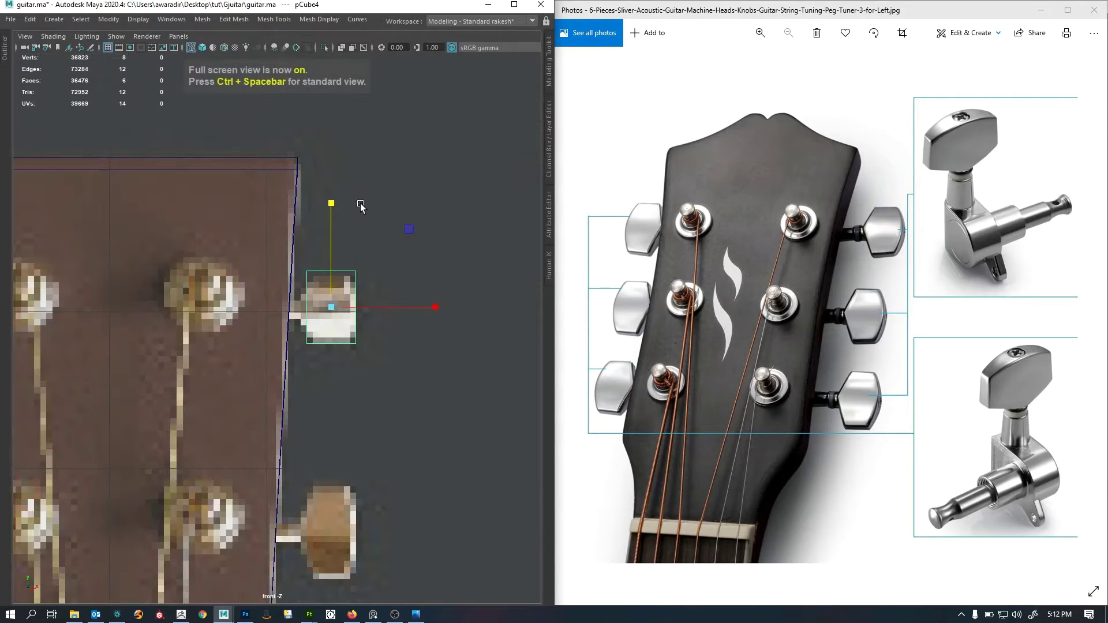
Examine the headstock's tuner knobs in the front reference alongside the knob shapes in the docked machine heads photo.
alt+right_drag(323, 351, 288, 335)
alt+middle_drag(287, 334, 333, 290)
alt+right_drag(404, 311, 434, 316)
mouse_move(407, 308)
alt+middle_down()
mouse_move(415, 299)
mouse_move(391, 320)
alt+middle_up()
alt+right_drag(391, 320, 407, 310)
alt+middle_drag(470, 302, 468, 322)
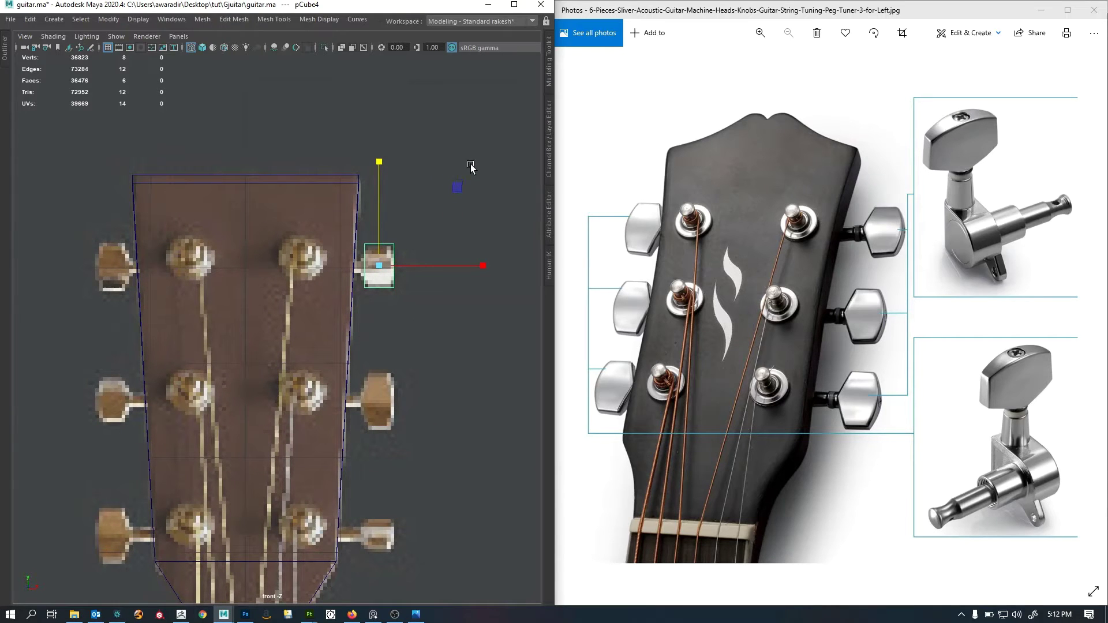
alt+right_drag(434, 305, 492, 309)
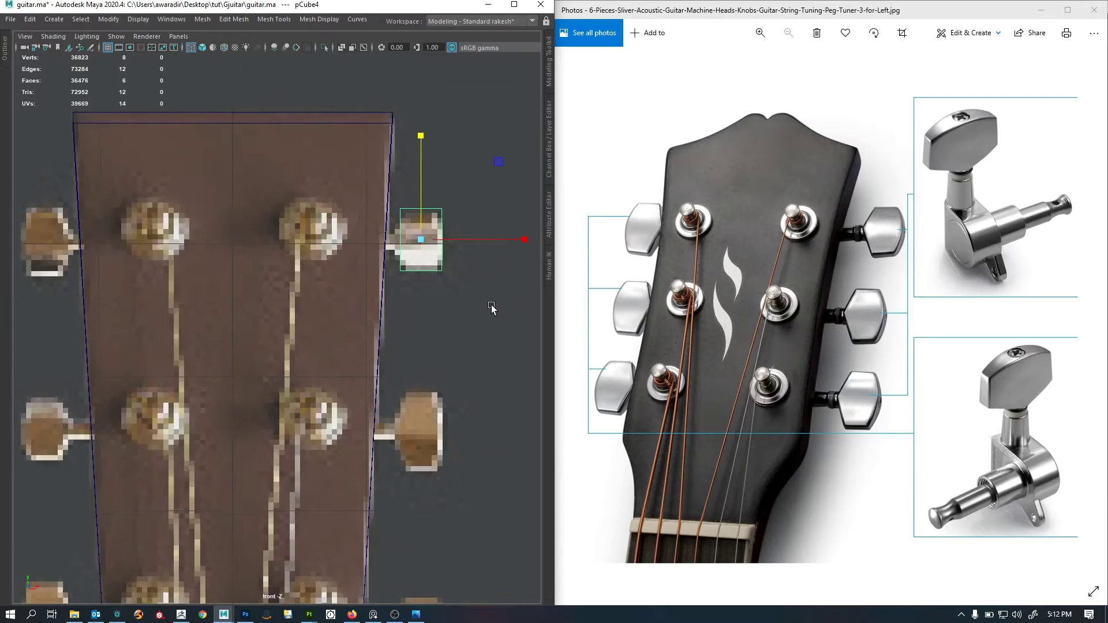
alt+middle_drag(381, 285, 421, 282)
alt+right_drag(420, 282, 315, 251)
alt+middle_drag(376, 312, 339, 250)
alt+right_drag(283, 306, 392, 228)
alt+middle_drag(393, 228, 388, 309)
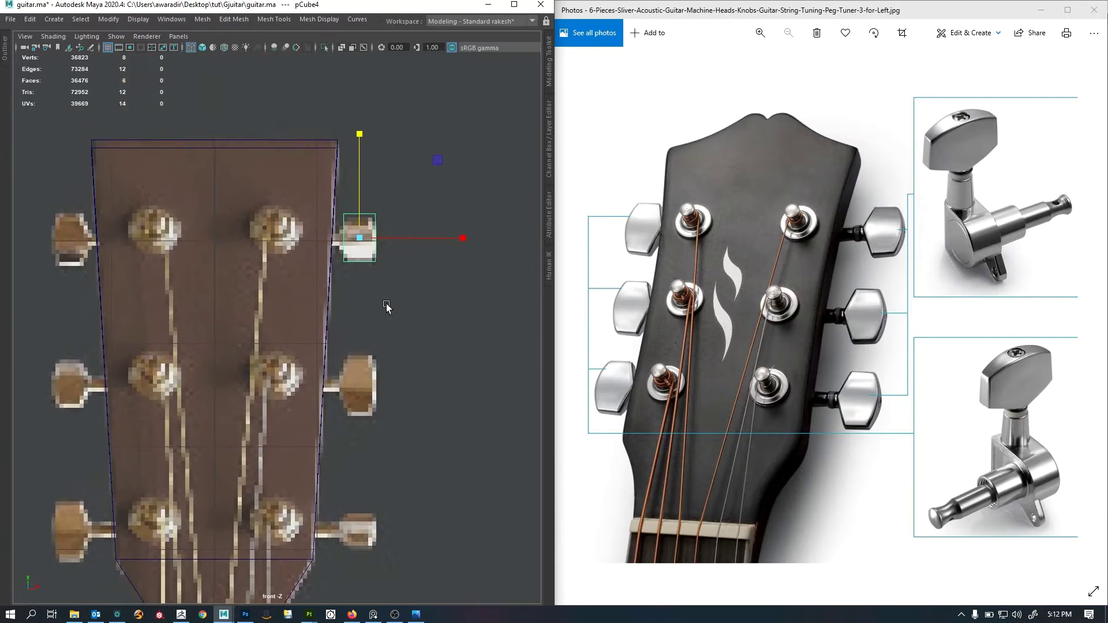
alt+right_drag(388, 309, 456, 301)
alt+middle_drag(354, 271, 323, 253)
alt+right_drag(374, 213, 433, 215)
alt+middle_drag(432, 215, 362, 291)
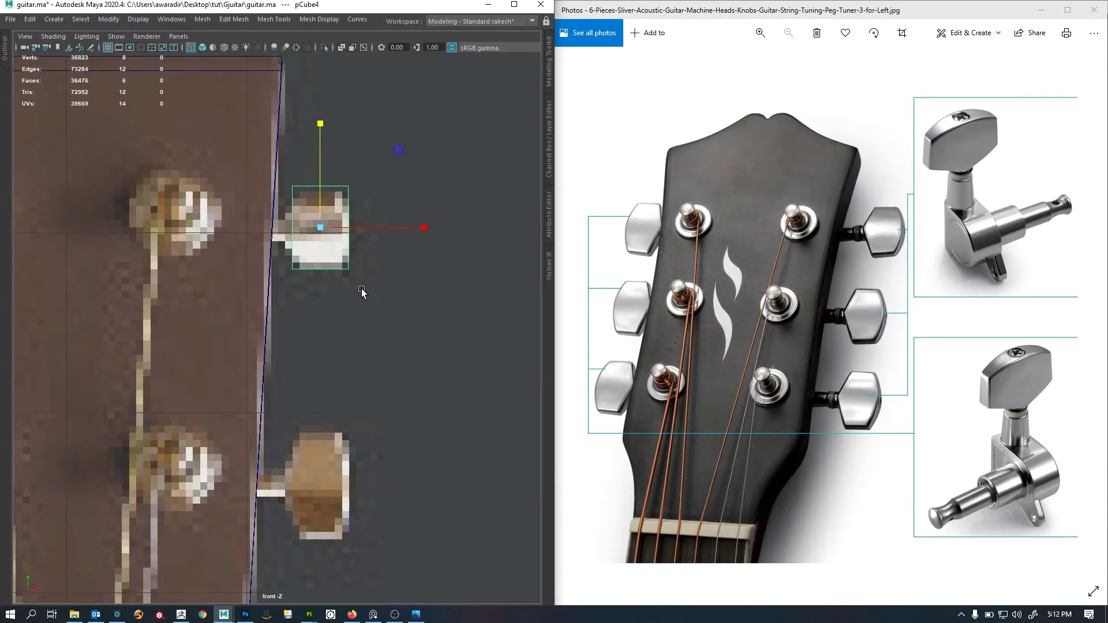
Split the knob cube with a horizontal edge loop at mid-height.
alt+right_drag(364, 284, 386, 278)
alt+middle_drag(376, 278, 374, 321)
alt+right_drag(374, 321, 396, 237)
click(370, 259)
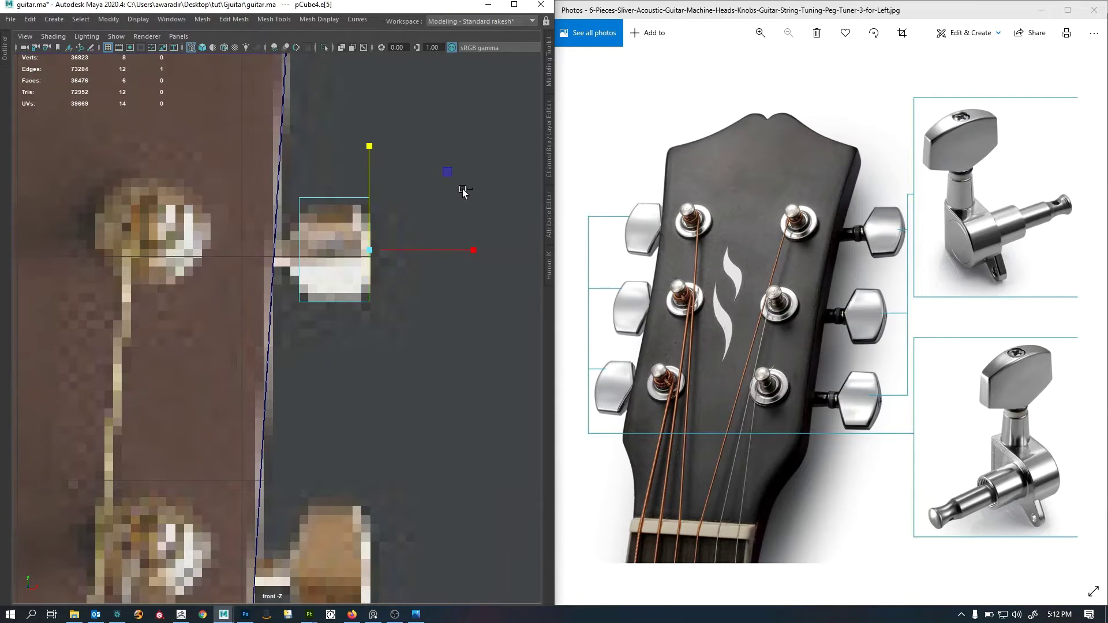
ctrl+right_drag(462, 190, 369, 352)
alt+right_drag(321, 287, 395, 233)
alt+middle_drag(395, 233, 393, 254)
Scale the cube's upper and lower corner vertices inward in width to taper it into the knob's hexagonal outline.
right_drag(430, 202, 293, 174)
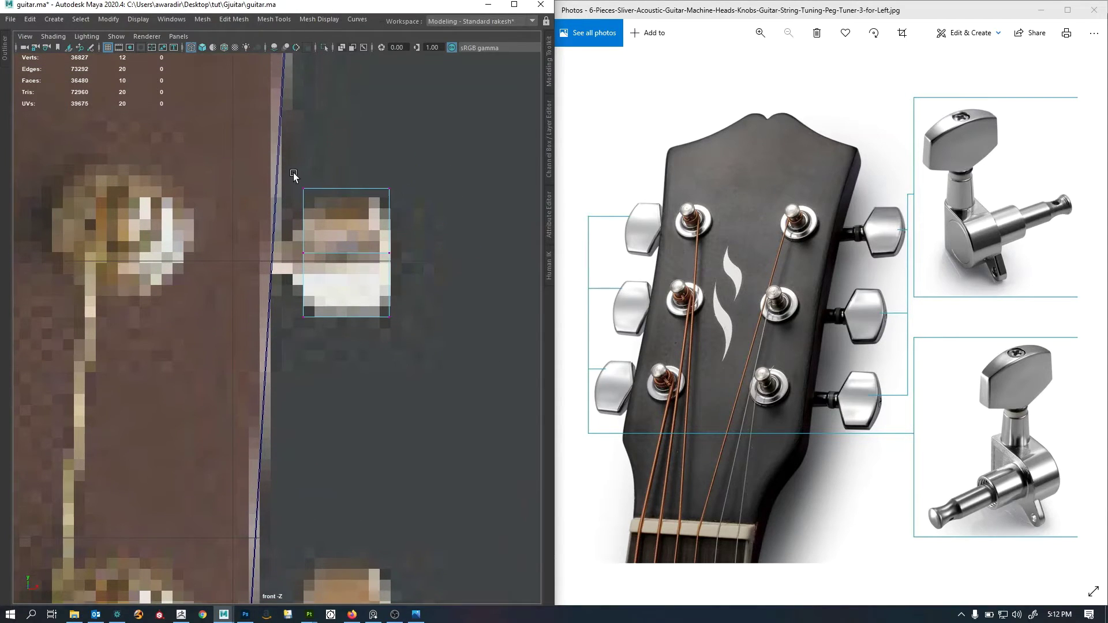
drag(293, 173, 445, 231)
drag(275, 290, 439, 347)
drag(450, 254, 413, 265)
alt+right_drag(371, 273, 400, 279)
alt+middle_drag(401, 279, 321, 295)
alt+right_drag(321, 295, 349, 289)
alt+middle_drag(349, 288, 341, 291)
Switch to the perspective view, frame the knob, and display it shaded.
key(space)
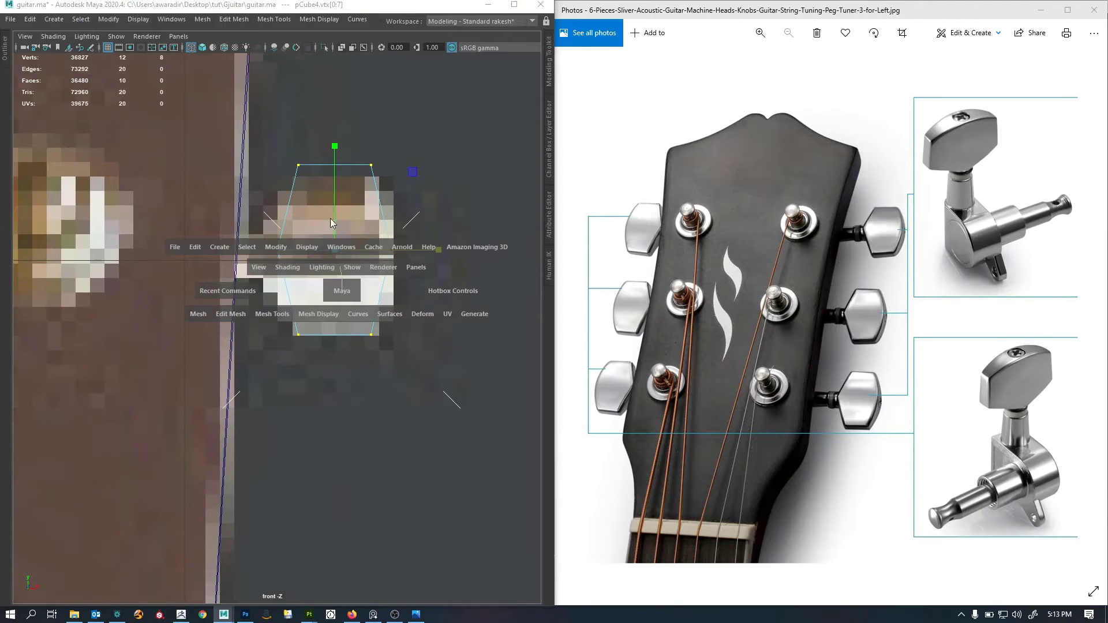
drag(341, 291, 352, 276)
key(f)
alt+drag(415, 306, 366, 307)
key(5)
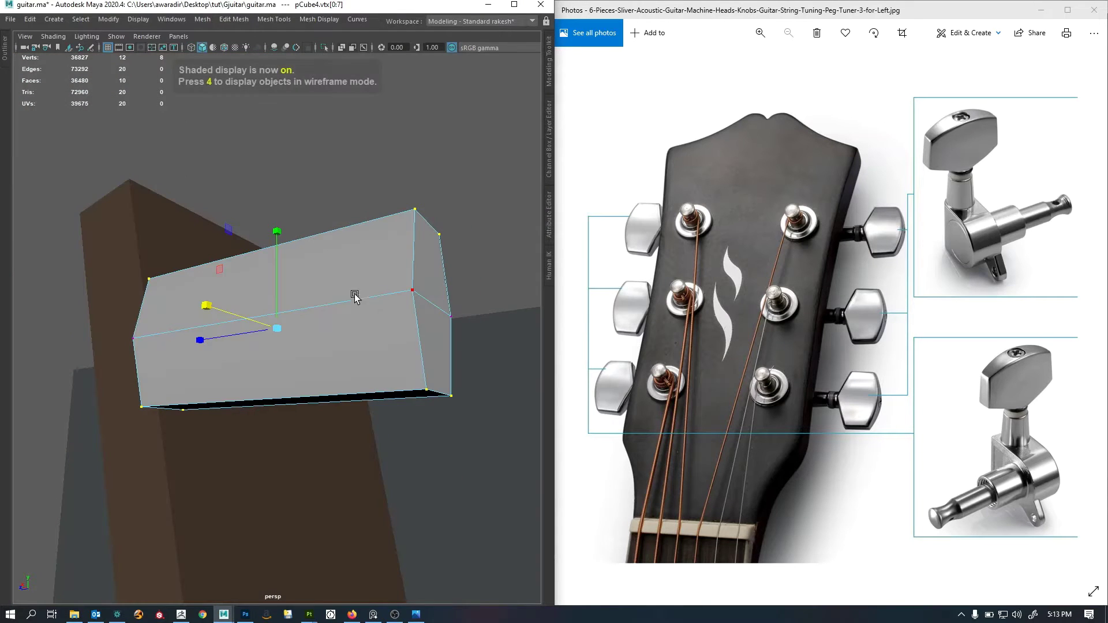
Return the knob to object selection and scale down its depth to make it a thin block.
alt+right_drag(296, 309, 67, 298)
alt+drag(66, 298, 277, 348)
alt+right_drag(277, 347, 193, 333)
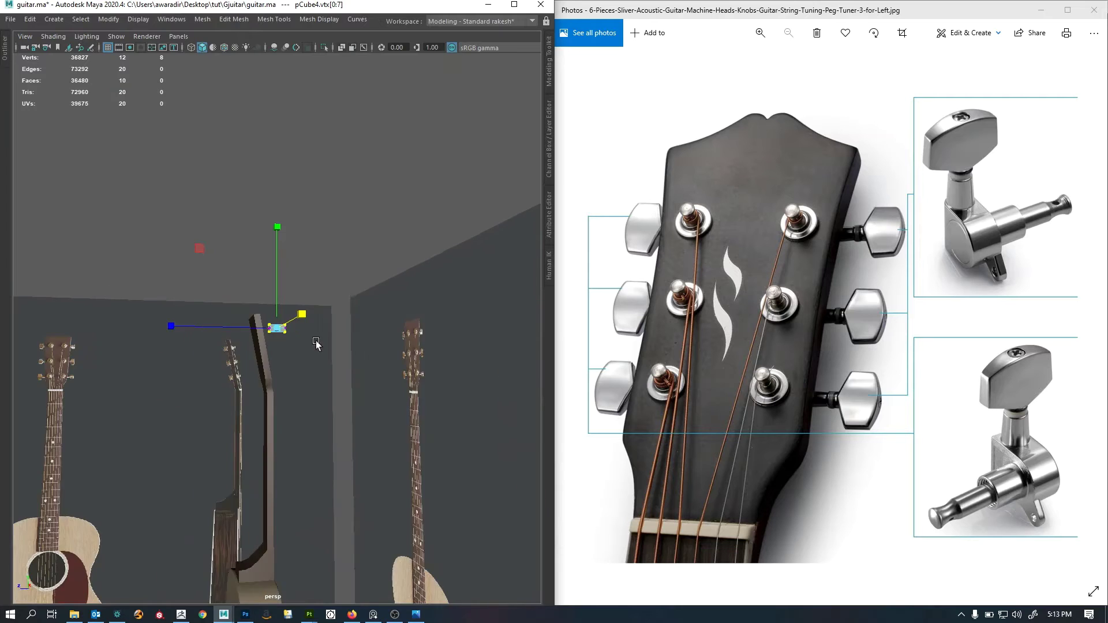
alt+drag(317, 344, 165, 355)
alt+right_drag(164, 353, 460, 351)
alt+drag(280, 351, 285, 360)
alt+drag(169, 346, 213, 354)
right_drag(244, 343, 286, 298)
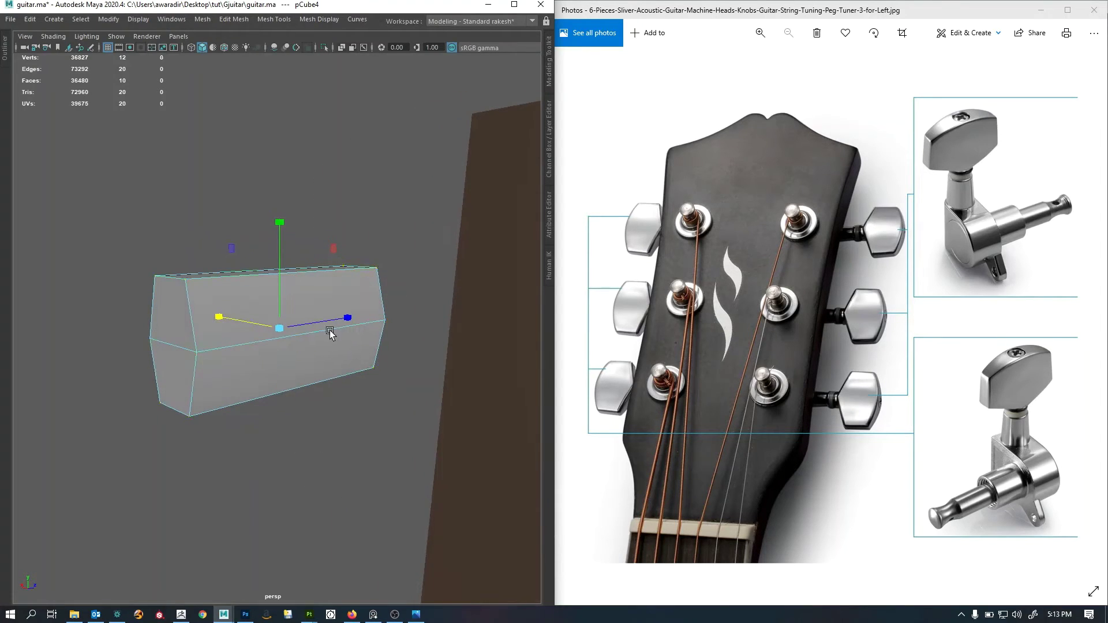
drag(348, 317, 298, 355)
alt+right_drag(298, 353, 319, 340)
alt+drag(351, 323, 315, 310)
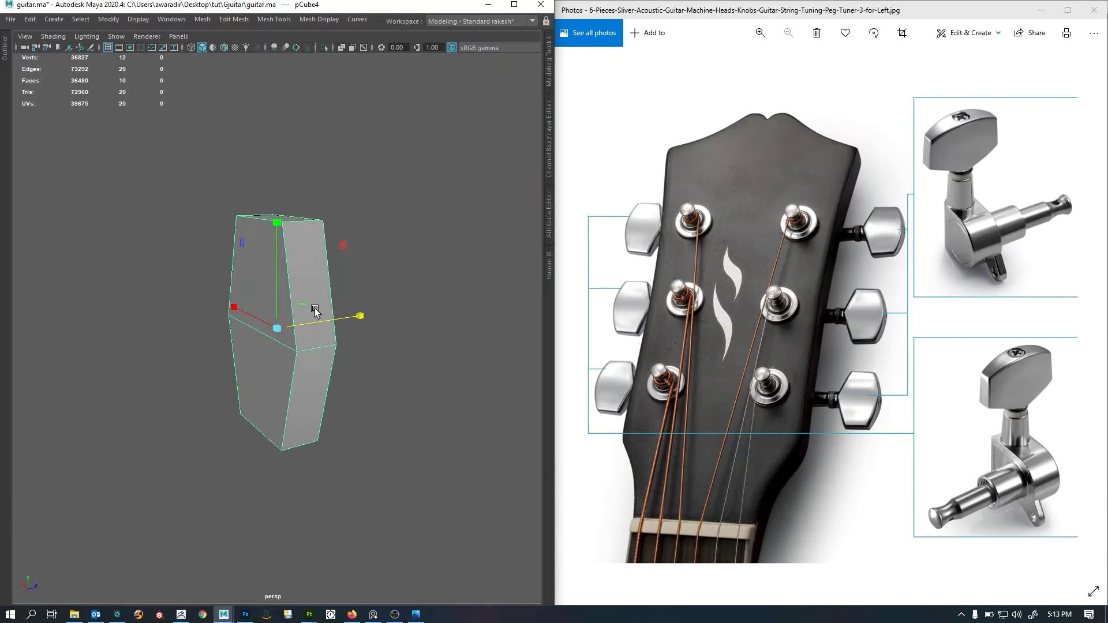
Isolate the knob and split its upper and lower halves with one horizontal edge loop each.
key(ctrl+1)
alt+drag(323, 362, 352, 341)
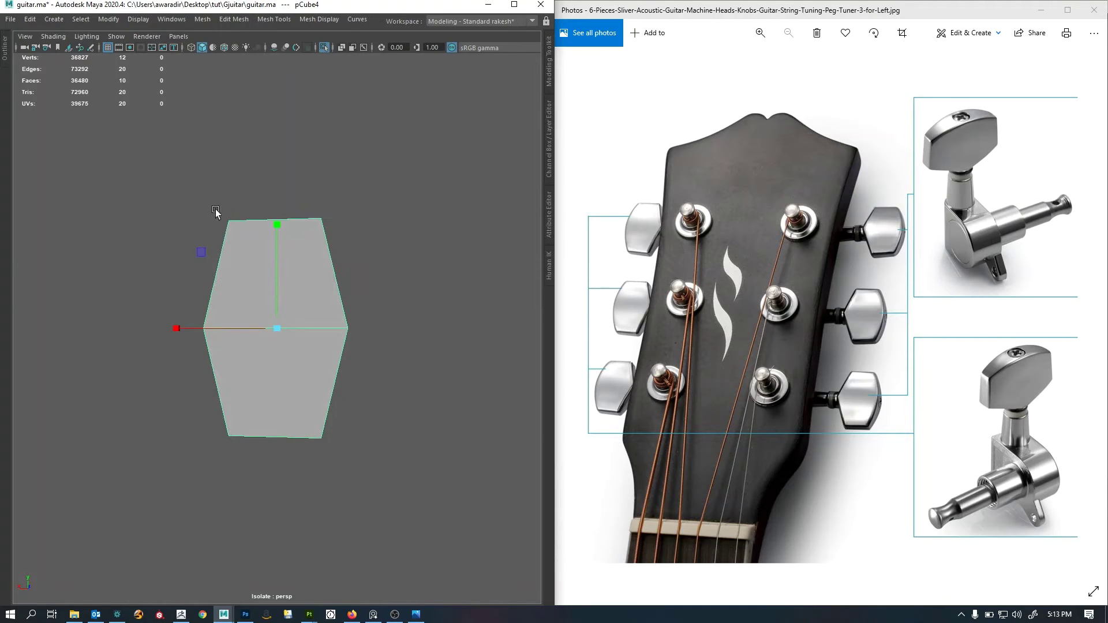
mouse_move(334, 386)
alt+mouse_down()
mouse_move(218, 384)
mouse_move(318, 389)
mouse_move(344, 378)
alt+mouse_up()
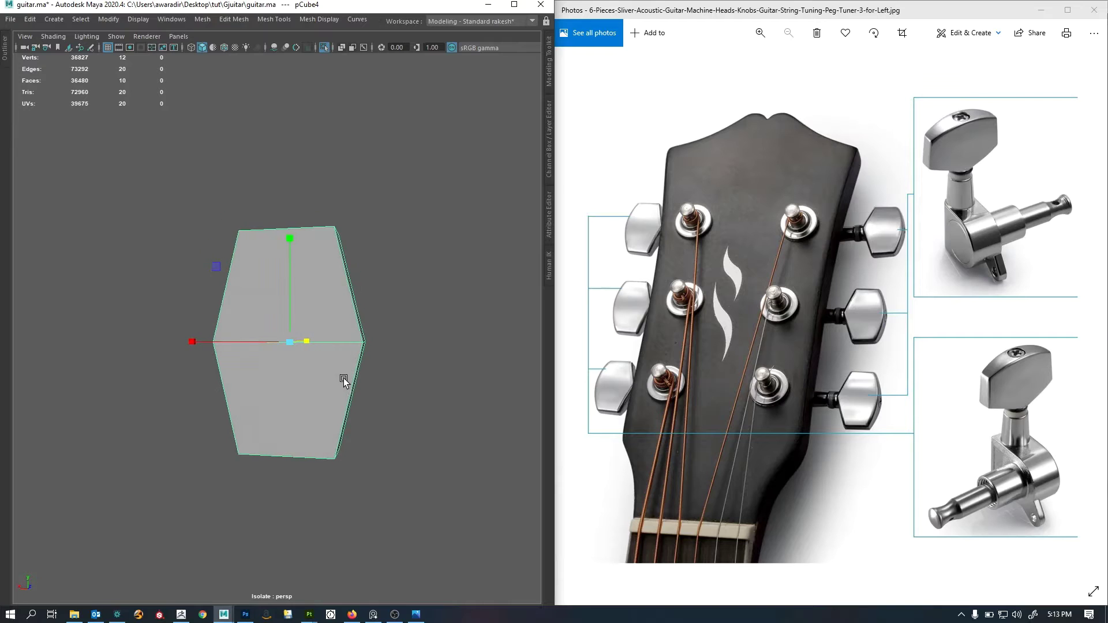
click(332, 276)
ctrl+right_drag(391, 281, 350, 453)
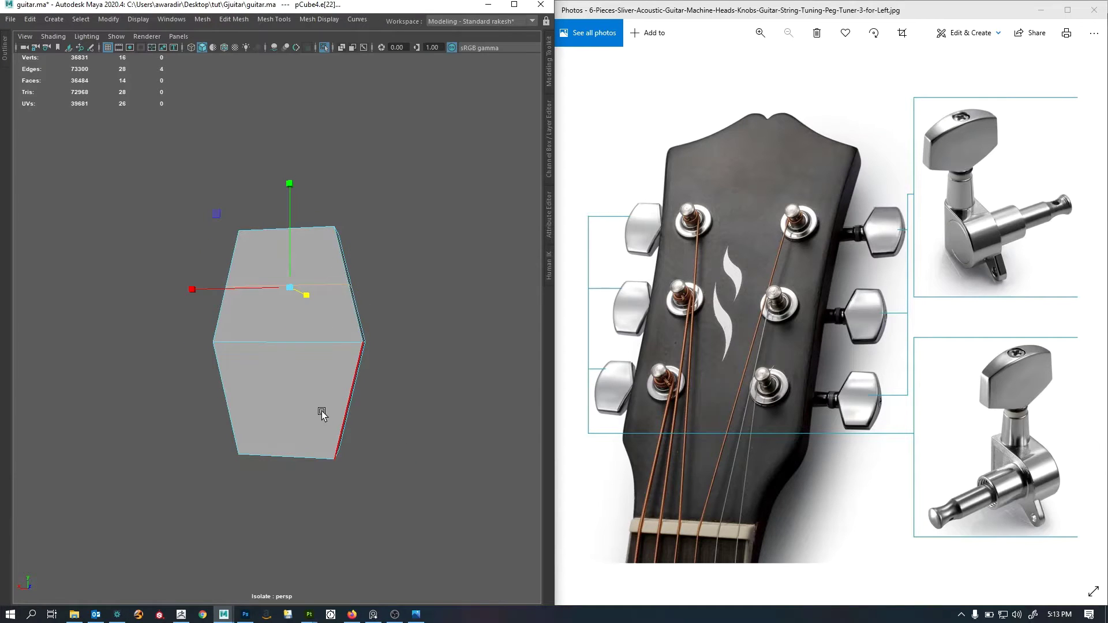
click(321, 411)
key(g)
alt+drag(411, 307, 379, 364)
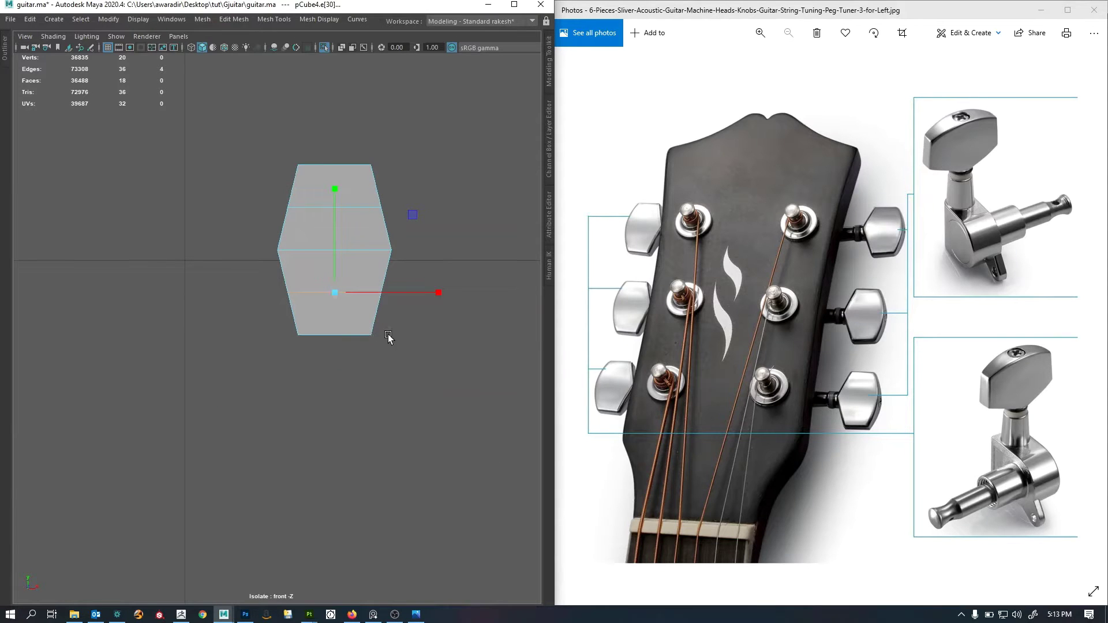
Turn off isolation and move the outer-side vertices of the two new loops outward to round the knob's outer edge.
click(387, 379)
key(ctrl+1)
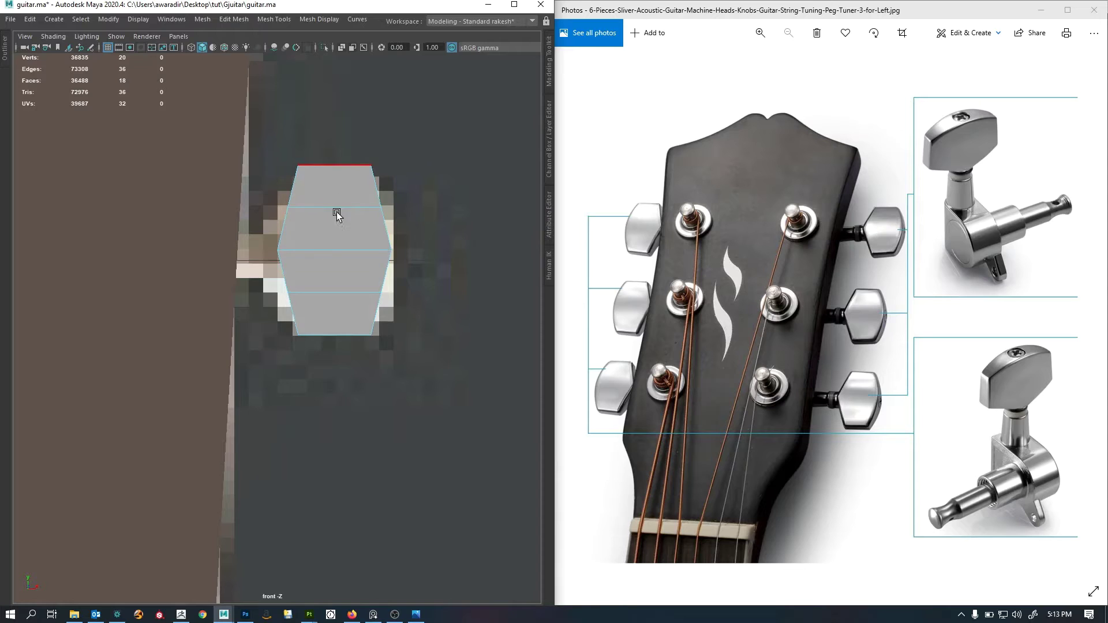
alt+right_drag(336, 215, 446, 339)
alt+middle_drag(312, 322, 317, 307)
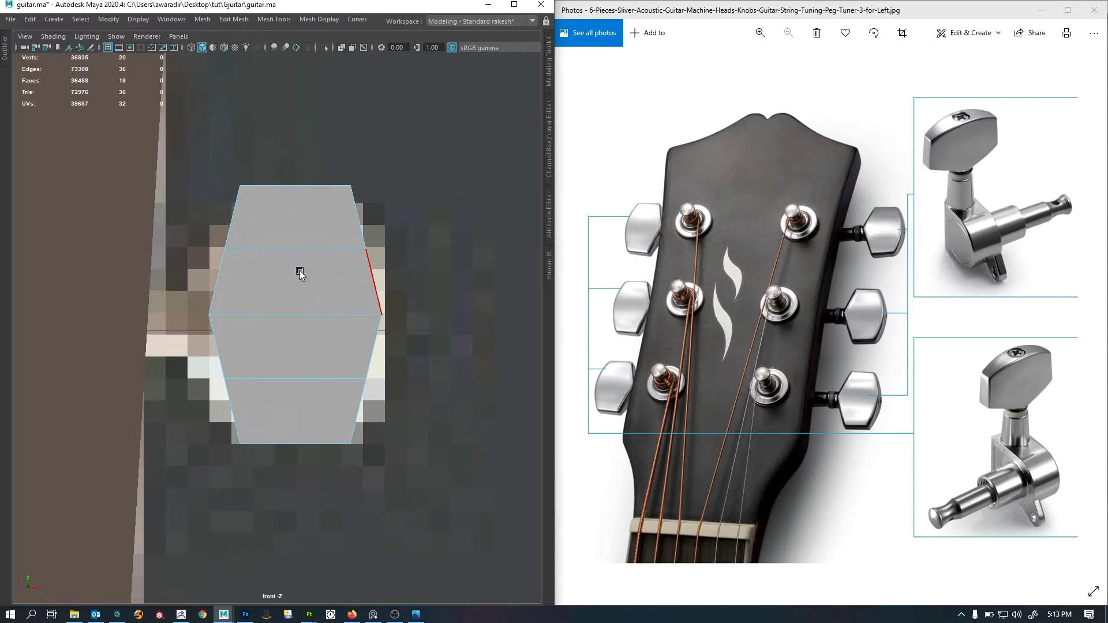
key(F9)
drag(338, 285, 400, 242)
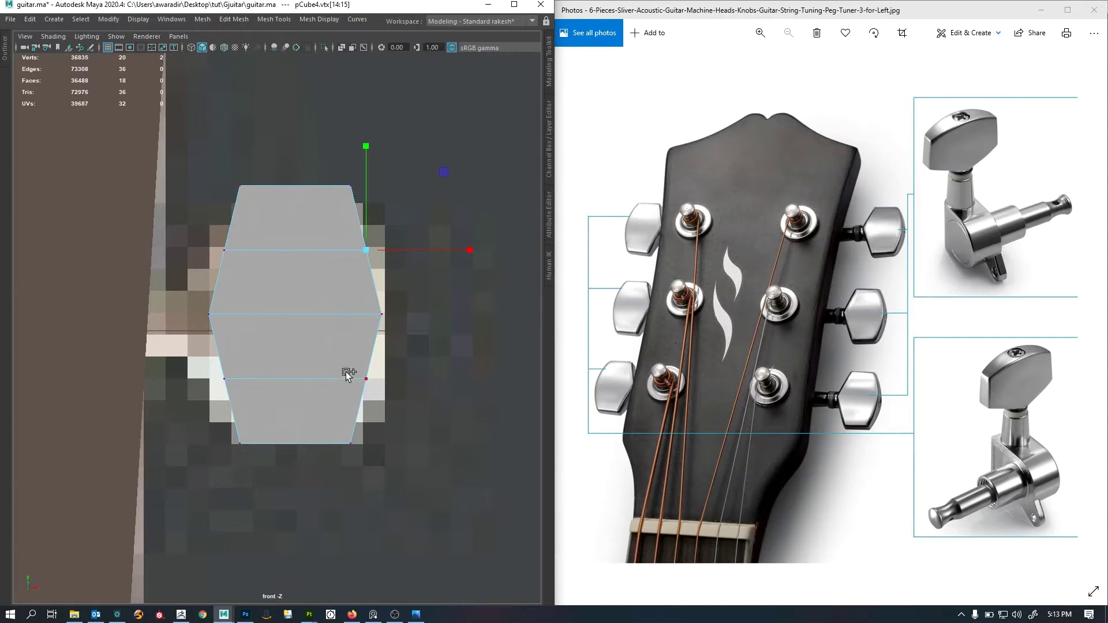
shift+drag(322, 415, 391, 354)
key(w)
drag(462, 315, 388, 333)
View the knob edge-on in perspective and scale its top and bottom end vertices inward in depth to taper both ends.
key(space)
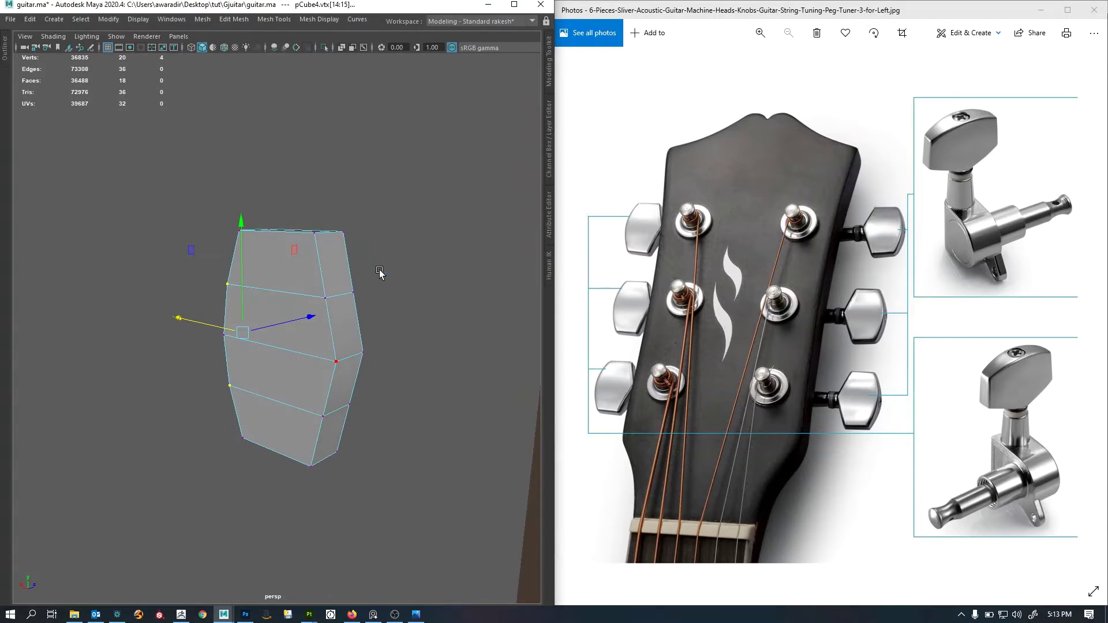
key(F8)
mouse_move(304, 364)
alt+mouse_down()
mouse_move(314, 364)
mouse_move(276, 363)
mouse_move(313, 352)
alt+mouse_up()
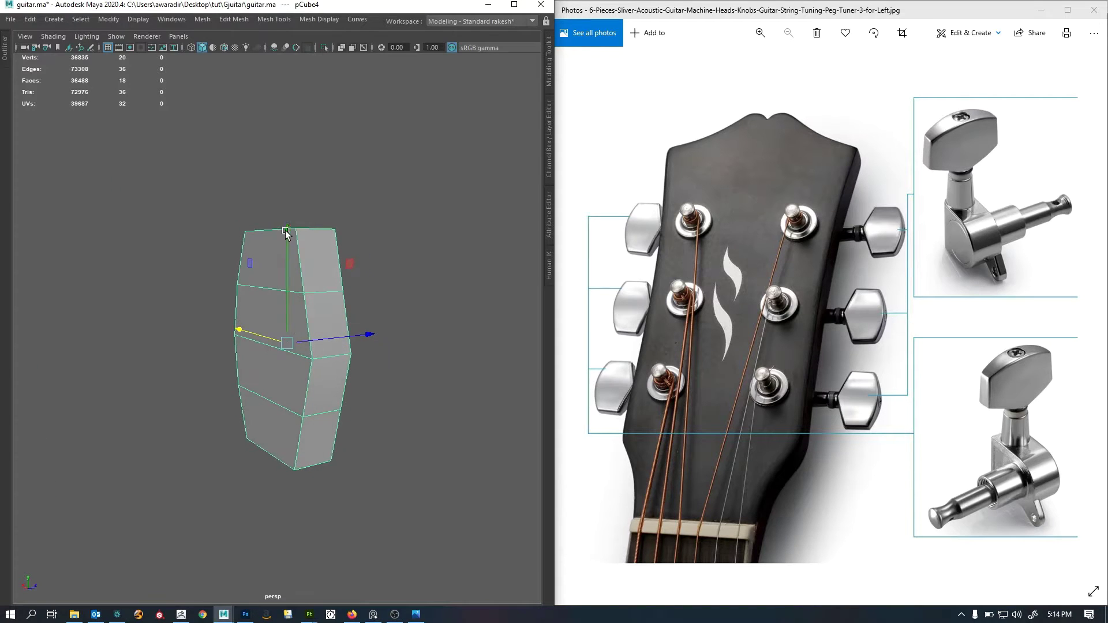
mouse_move(285, 232)
alt+mouse_down()
mouse_move(237, 310)
mouse_move(274, 229)
alt+mouse_up()
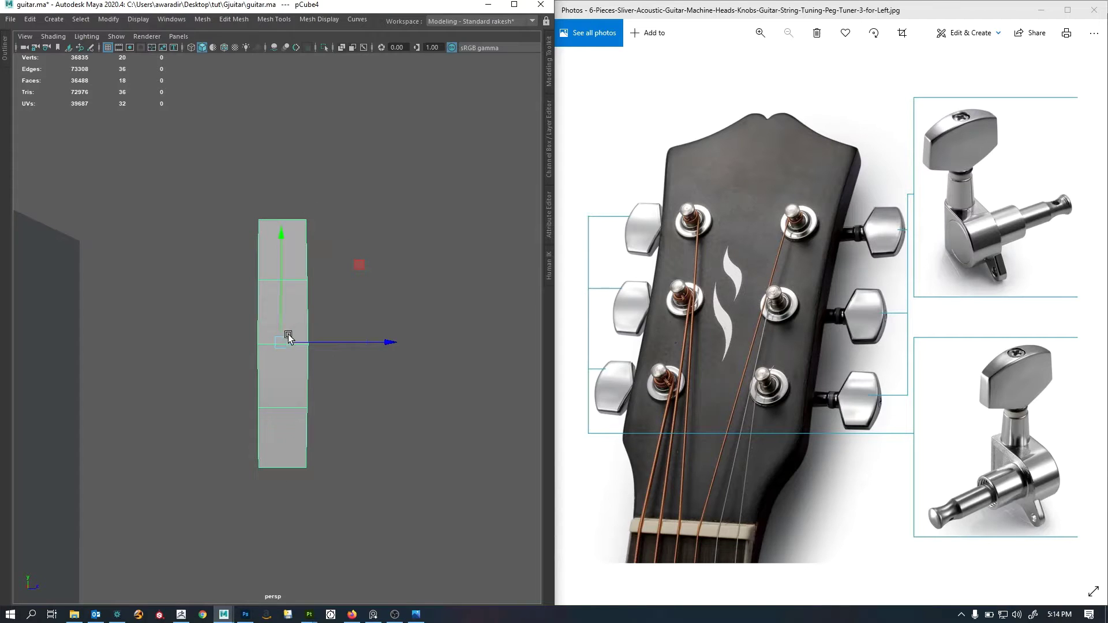
alt+middle_drag(289, 335, 317, 344)
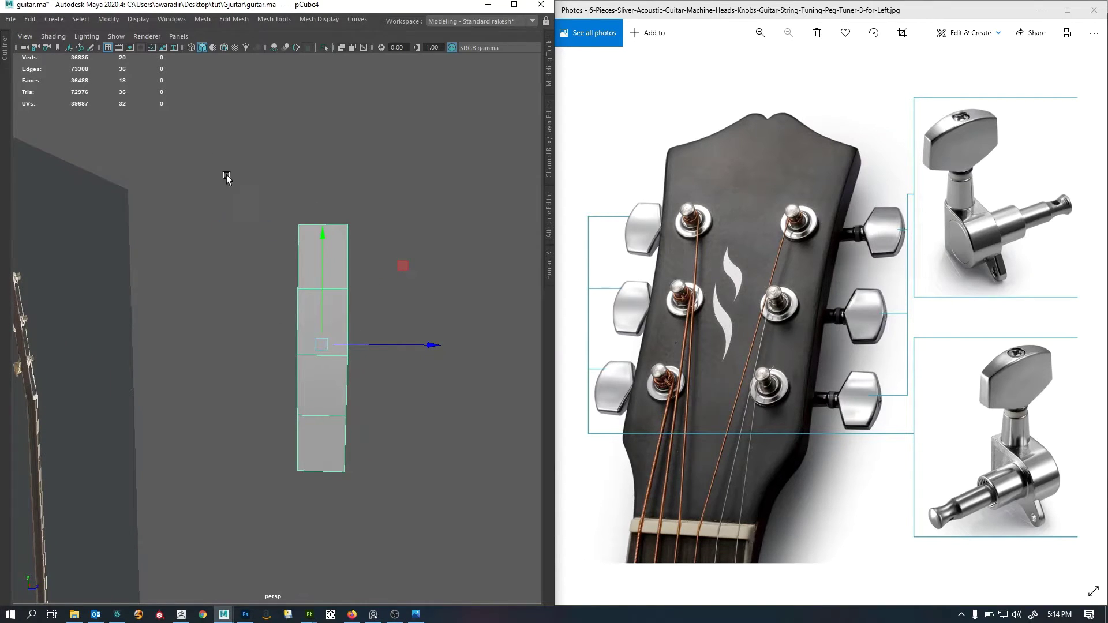
key(F9)
drag(215, 152, 428, 261)
shift+drag(234, 436, 345, 484)
key(r)
drag(429, 347, 347, 367)
Slightly narrow the knob's intermediate vertex rows in depth and widen the central row to curve its side profile.
drag(221, 437, 506, 254)
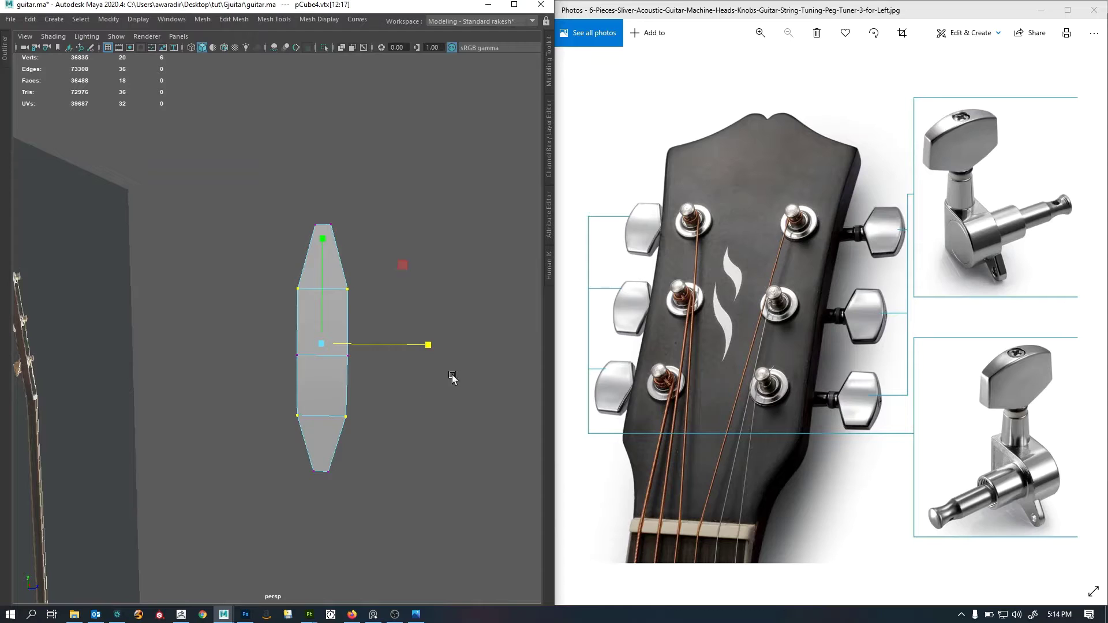
middle_drag(452, 378, 415, 388)
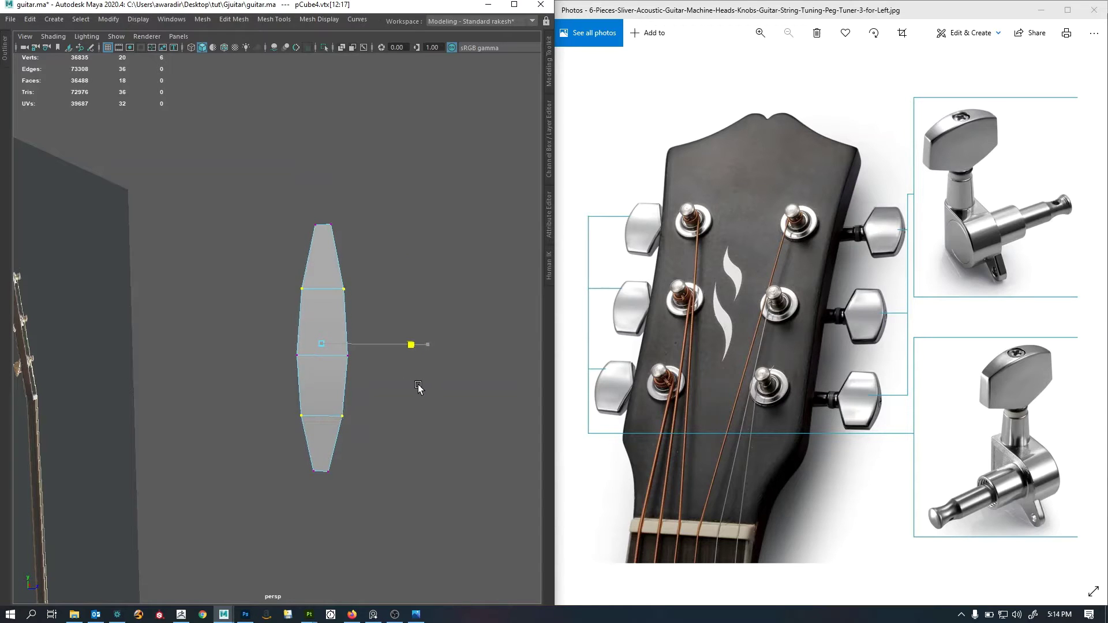
drag(228, 383, 390, 349)
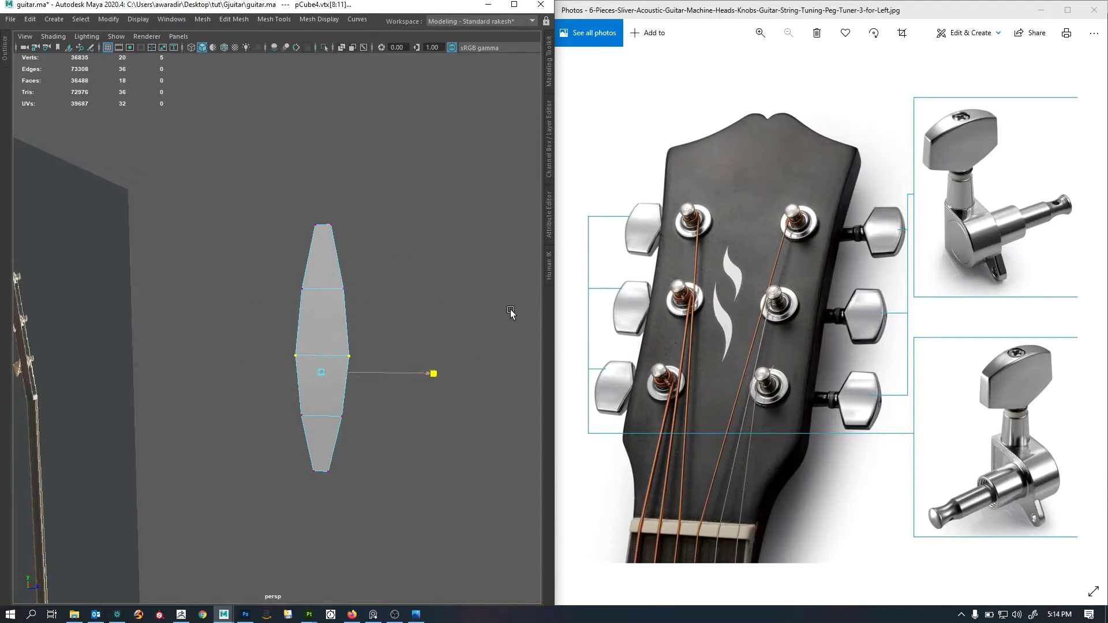
Slightly widen the knob's upper and lower intermediate vertex rows in depth and return to object selection.
key(w)
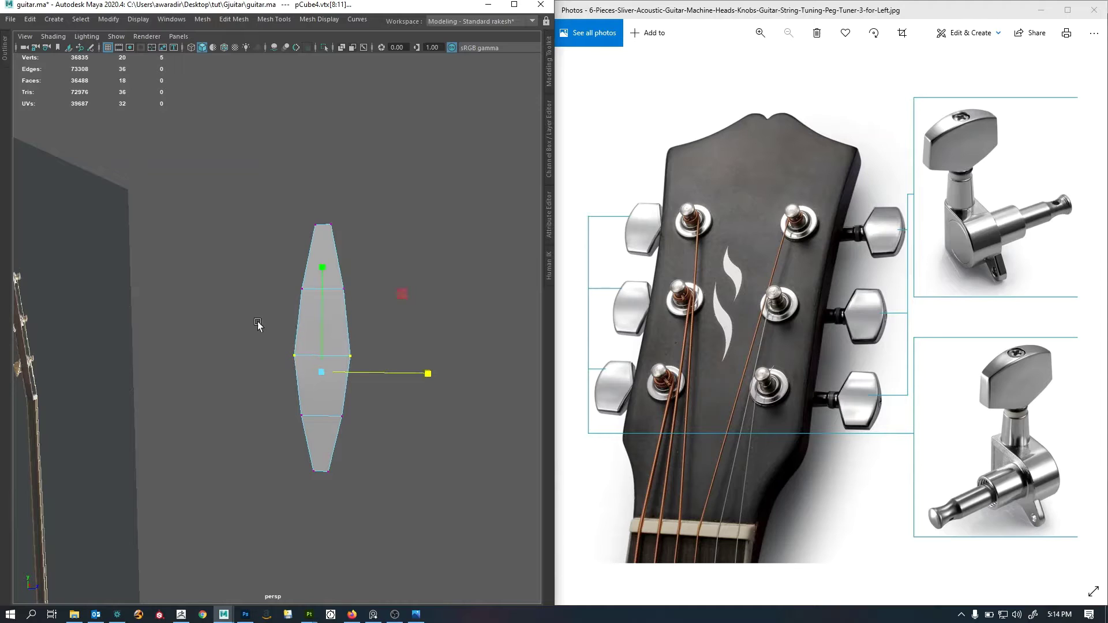
drag(259, 324, 310, 258)
shift+drag(370, 434, 370, 433)
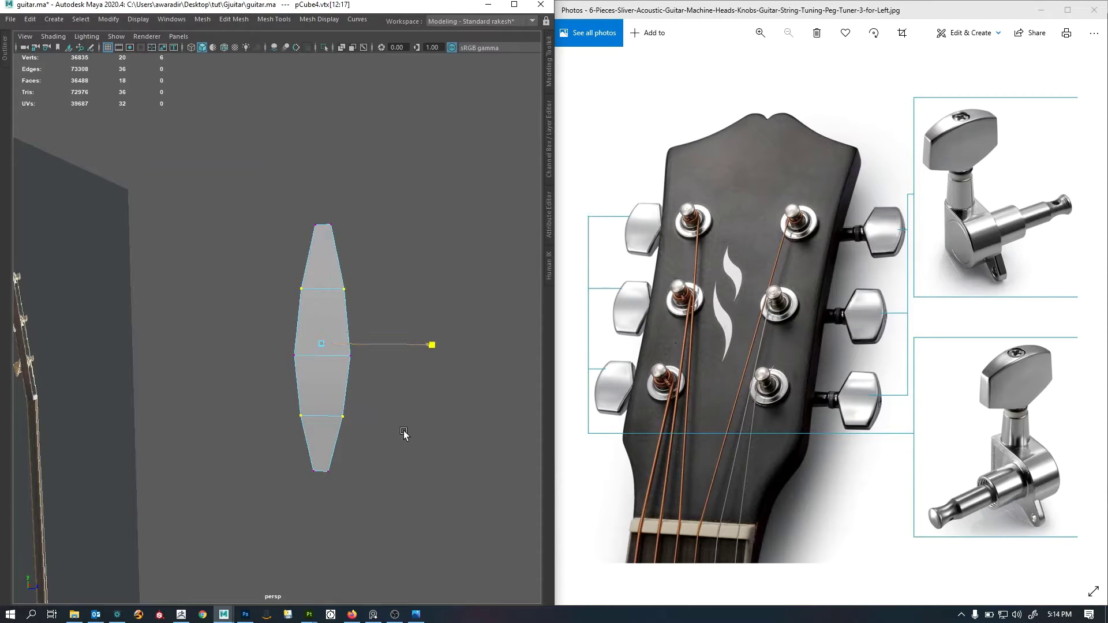
key(space)
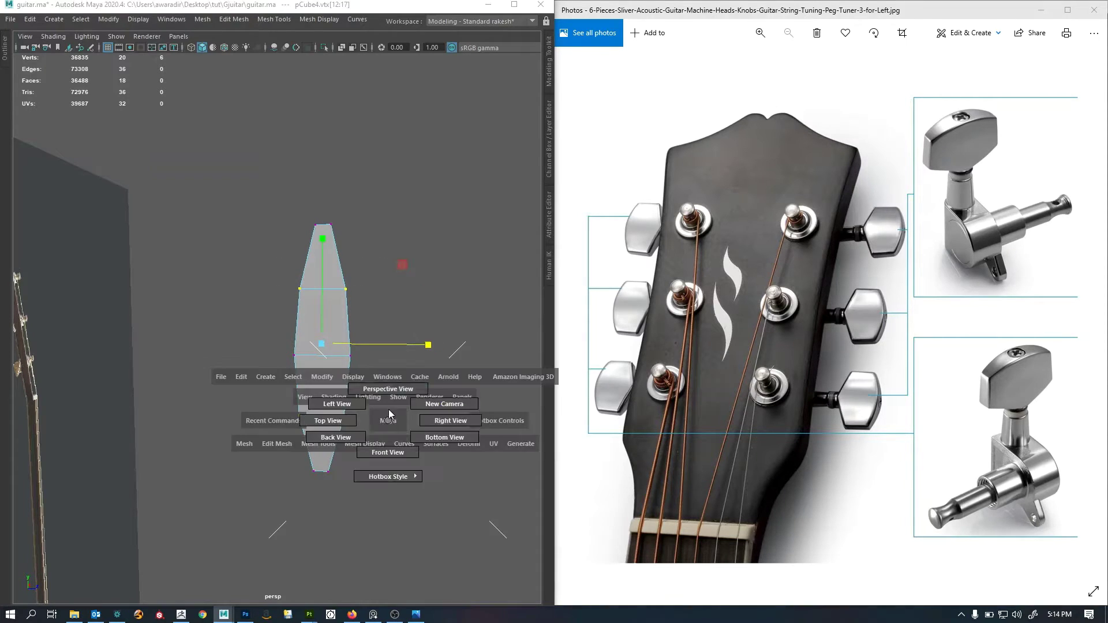
alt+drag(389, 402, 447, 417)
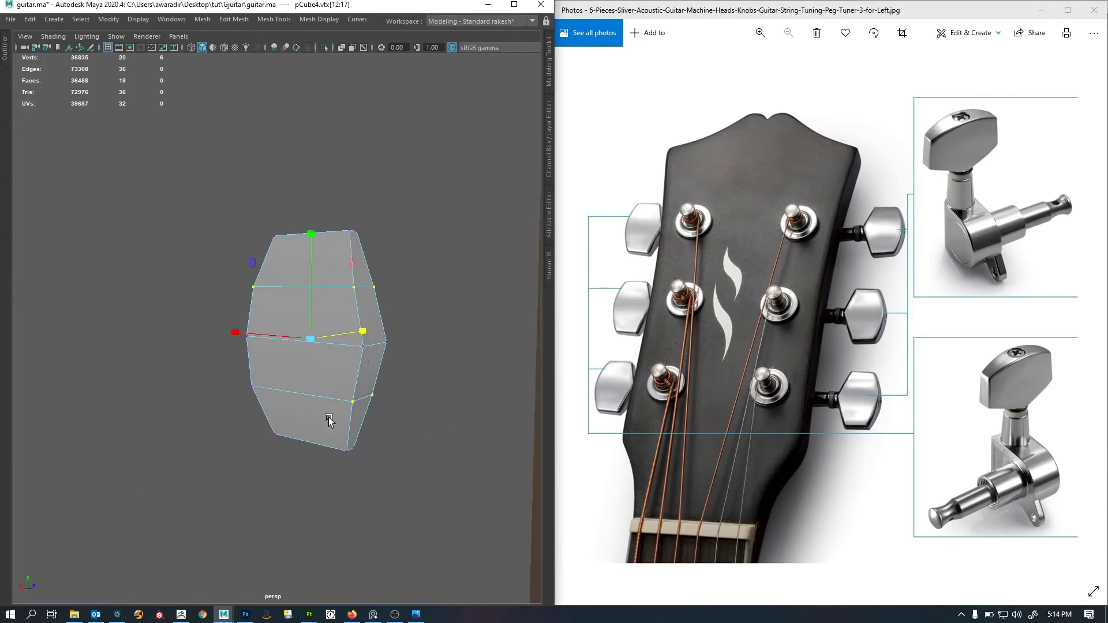
right_drag(327, 414, 381, 355)
Isolate the knob and inspect its outline face-on in the perspective and front views.
alt+drag(381, 355, 283, 390)
click(299, 355)
key(ctrl+1)
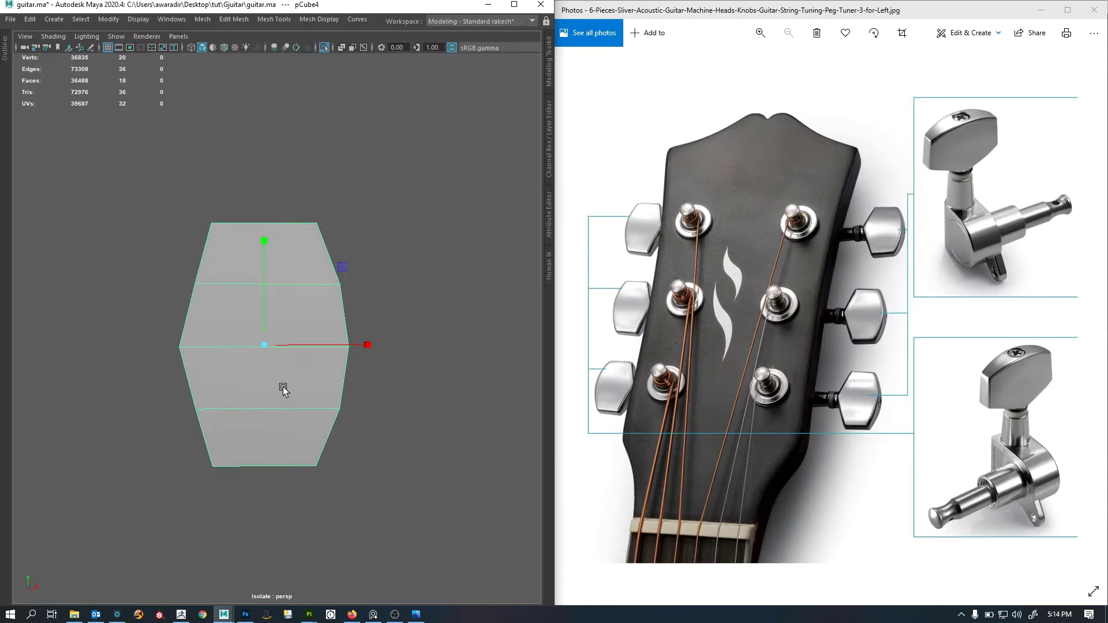
alt+drag(307, 276, 309, 272)
alt+right_drag(308, 272, 321, 287)
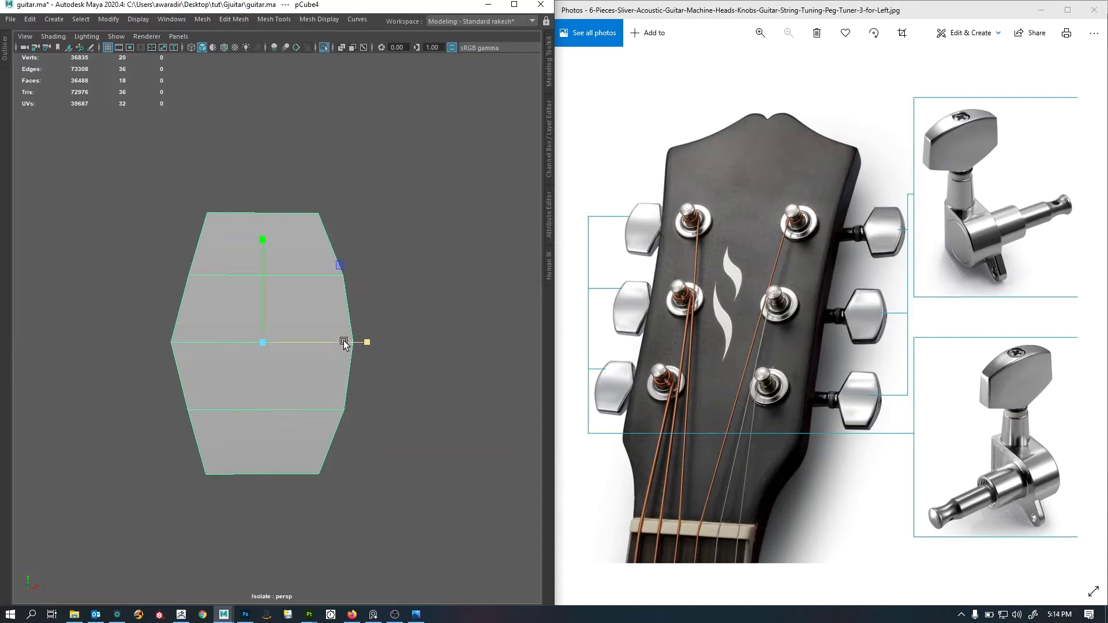
alt+right_drag(328, 341, 267, 375)
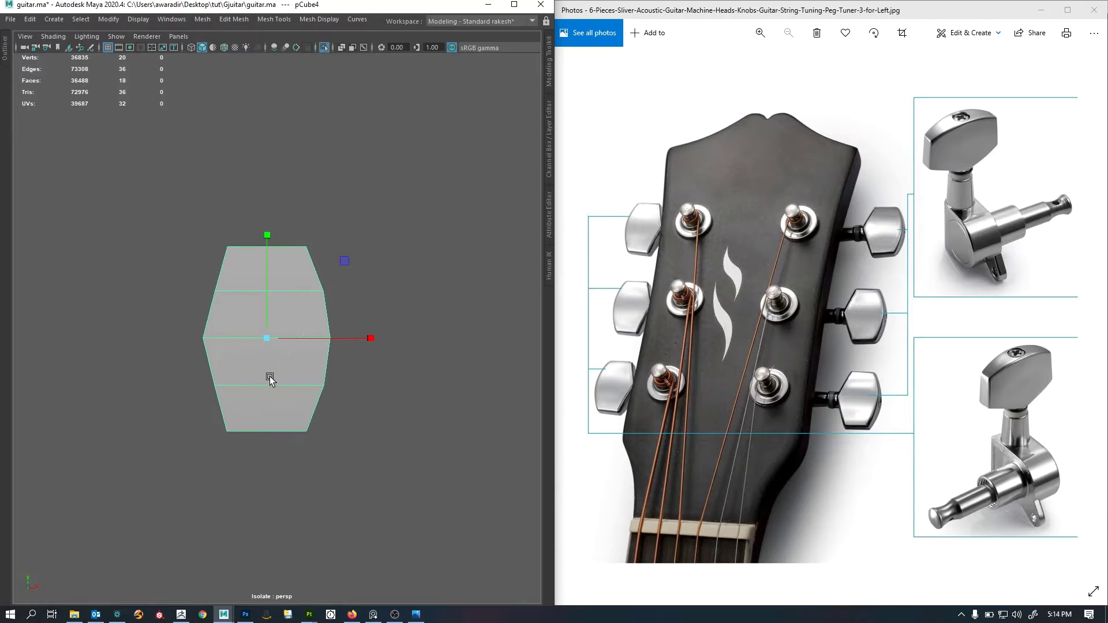
key(space)
drag(371, 258, 373, 293)
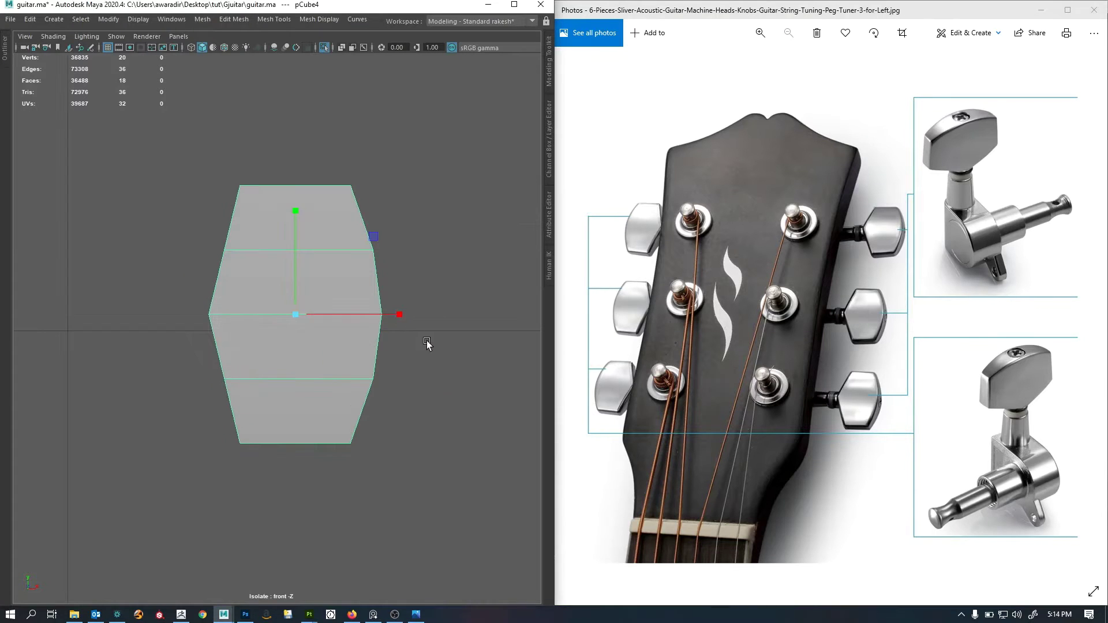
Turn off isolation and compare the knob's outline with the tuners on the headstock reference image.
click(426, 342)
key(ctrl+1)
alt+right_drag(326, 281, 244, 304)
alt+right_drag(340, 330, 383, 345)
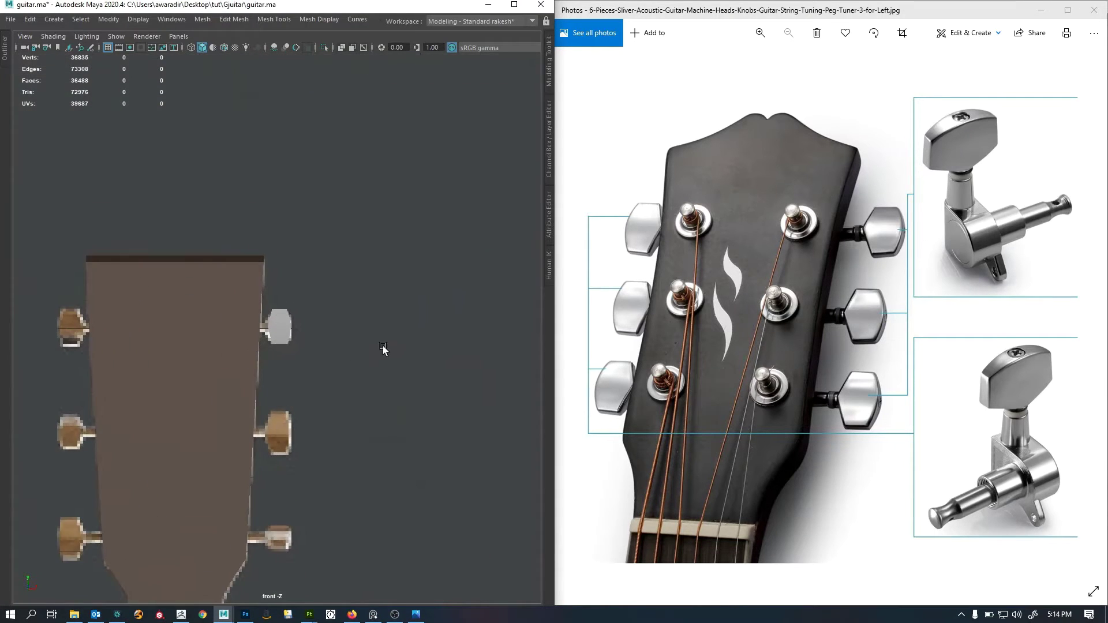
alt+middle_drag(320, 371, 349, 316)
alt+right_drag(350, 316, 500, 338)
click(330, 262)
alt+middle_drag(381, 320, 332, 388)
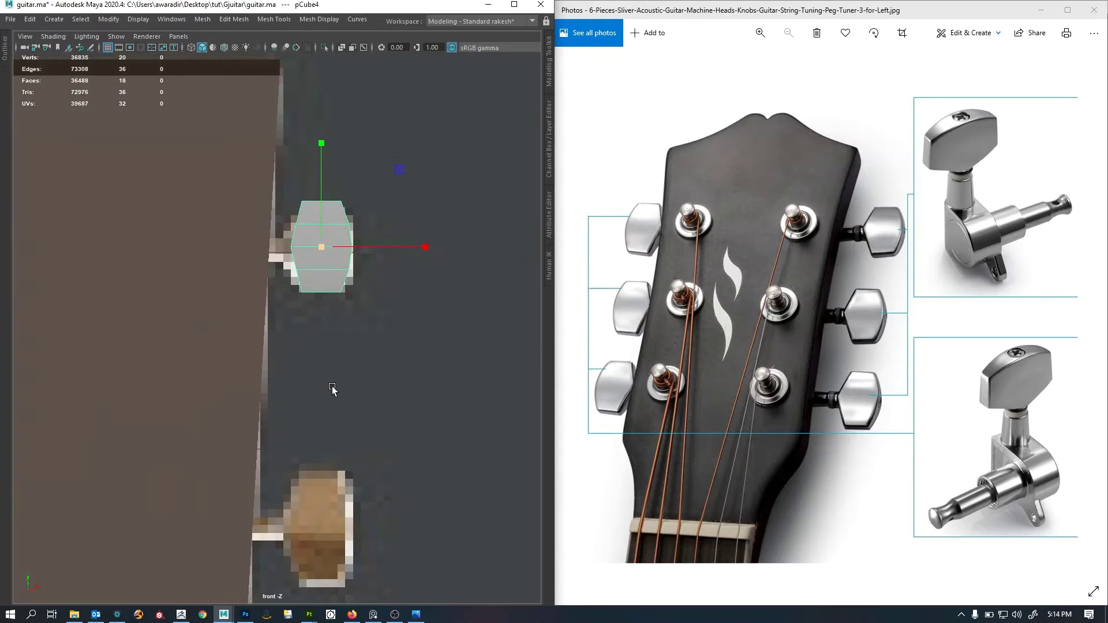
alt+right_drag(357, 326, 392, 312)
alt+middle_drag(406, 315, 403, 346)
key(space)
drag(403, 346, 400, 313)
alt+right_drag(375, 312, 397, 328)
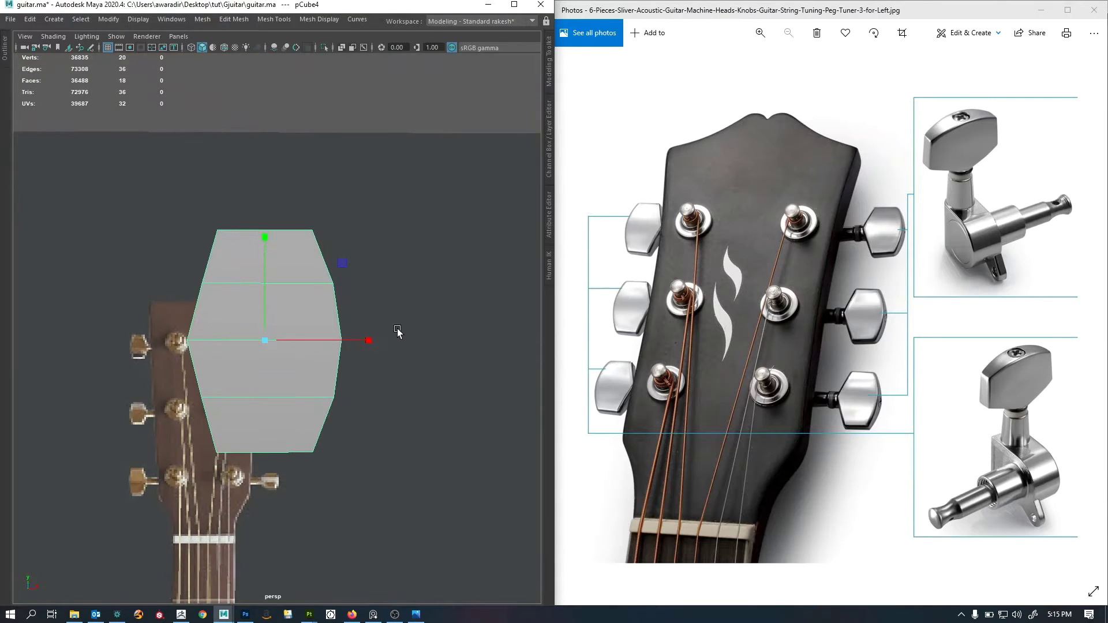
Isolate the knob again and create a polygon cylinder for the tuner shaft.
key(ctrl+1)
alt+middle_drag(171, 330, 295, 309)
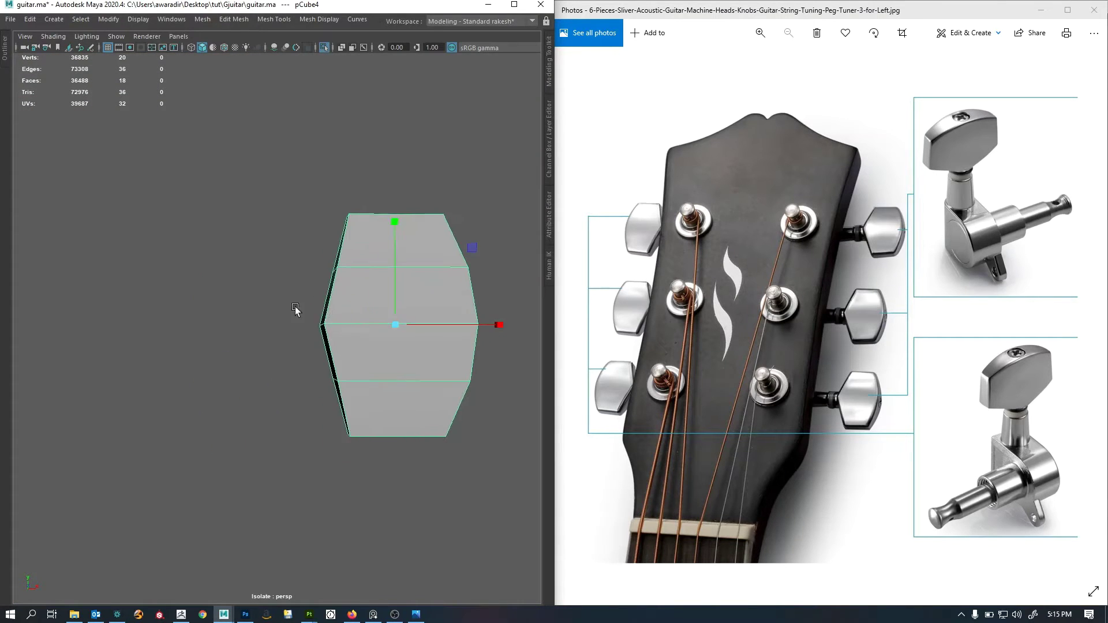
alt+right_drag(326, 374, 56, 372)
alt+drag(376, 384, 365, 421)
click(366, 419)
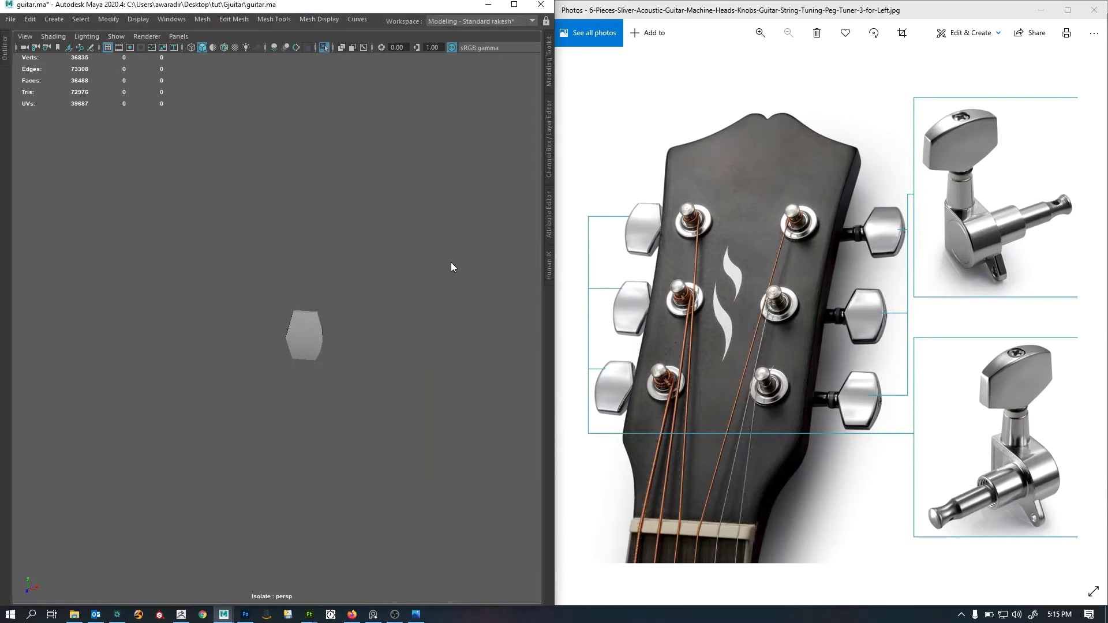
shift+right_drag(452, 262, 289, 266)
alt+right_drag(265, 352, 152, 355)
alt+drag(262, 335, 278, 425)
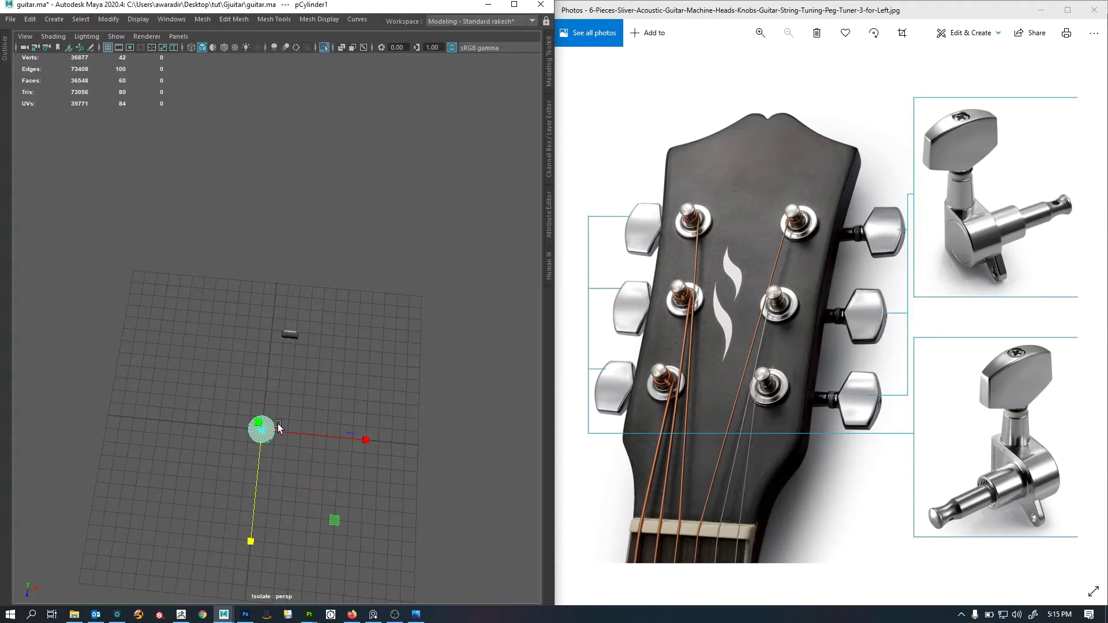
Place the cylinder at the knob's inner edge and scale it down uniformly to about 0.082.
key(w)
key(f)
alt+right_drag(262, 337, 315, 370)
alt+drag(314, 370, 358, 301)
alt+right_drag(358, 301, 445, 336)
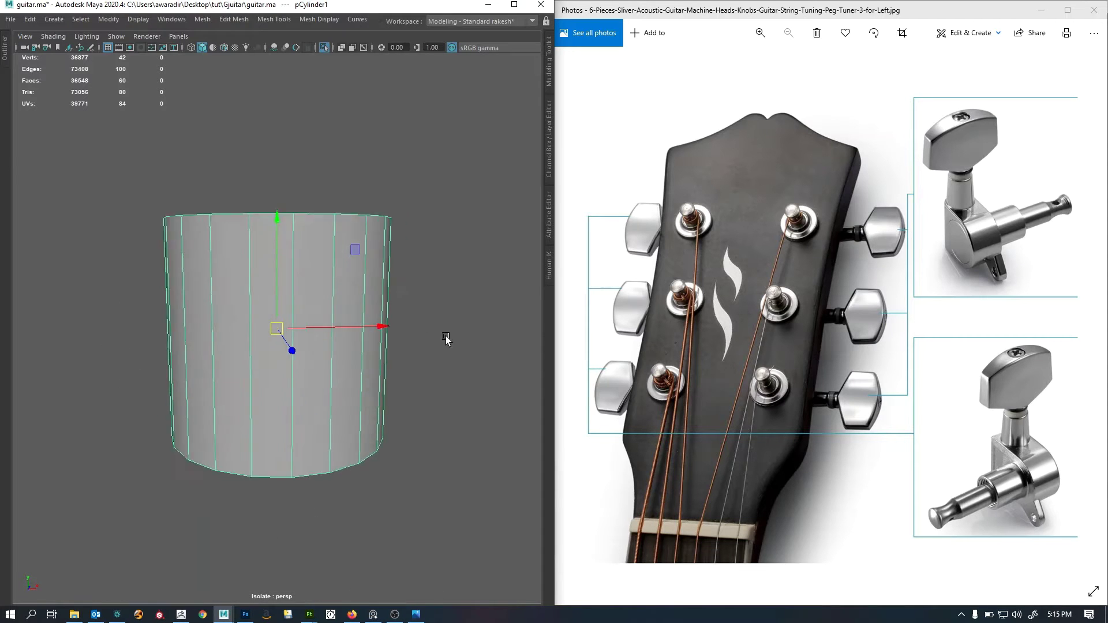
key(r)
drag(277, 324, 84, 391)
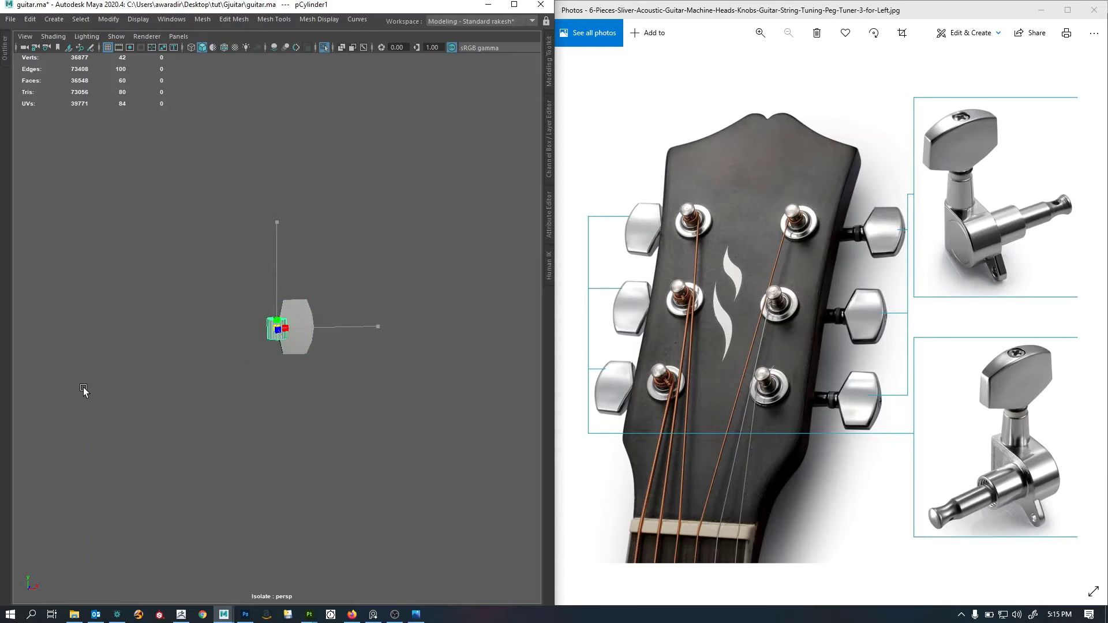
key(f)
Set the cylinder's Subdivisions Axis to 8.
key(ctrl+a)
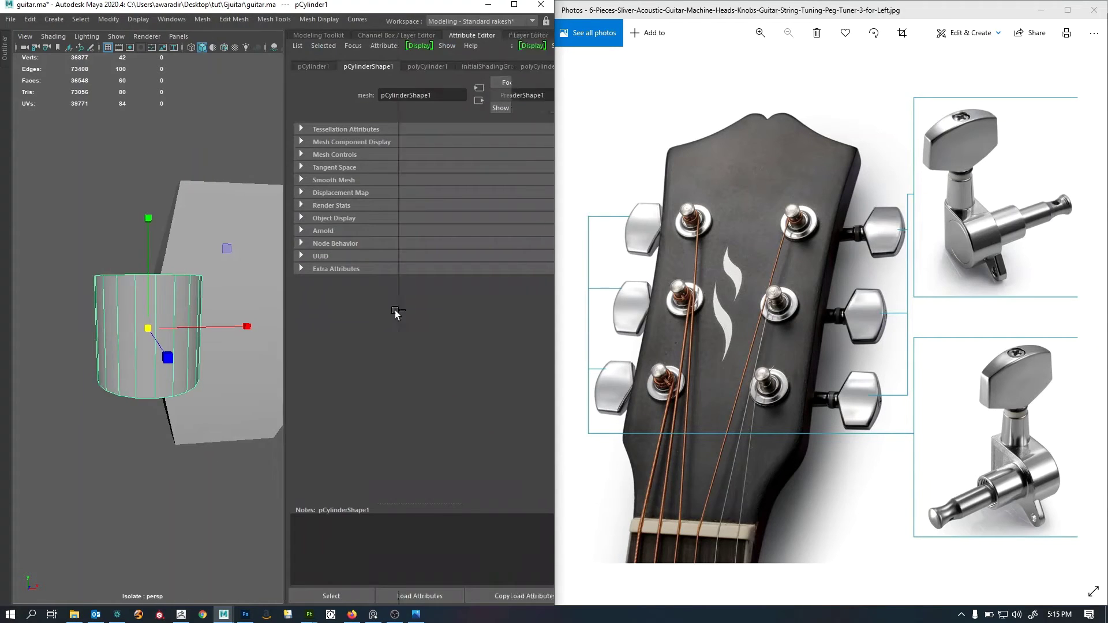
key(ctrl+a)
click(459, 202)
click(541, 228)
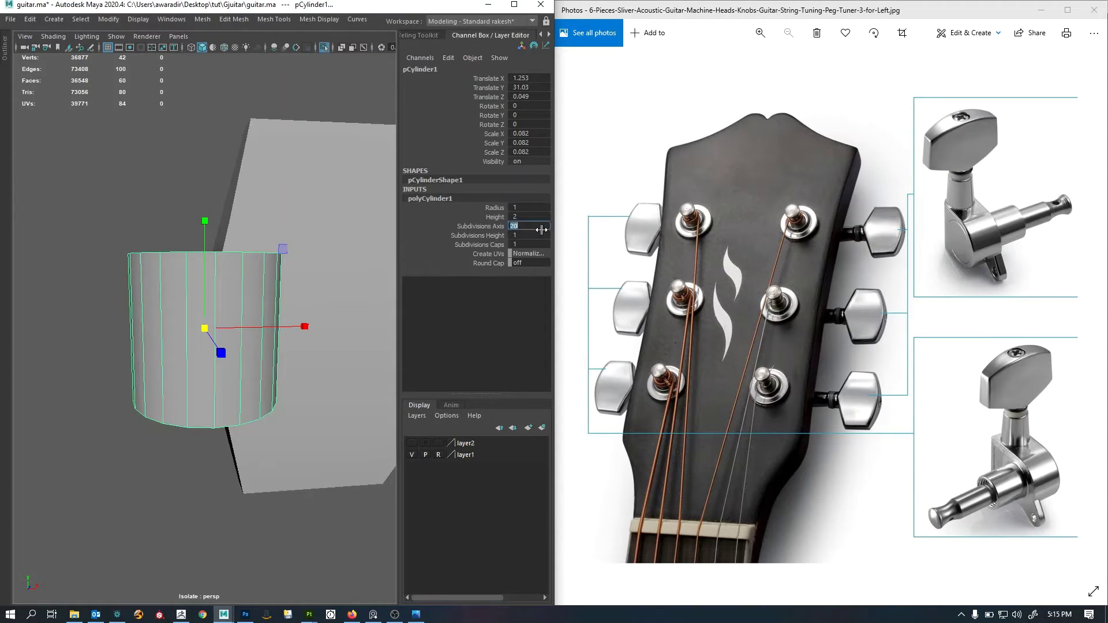
key(Return)
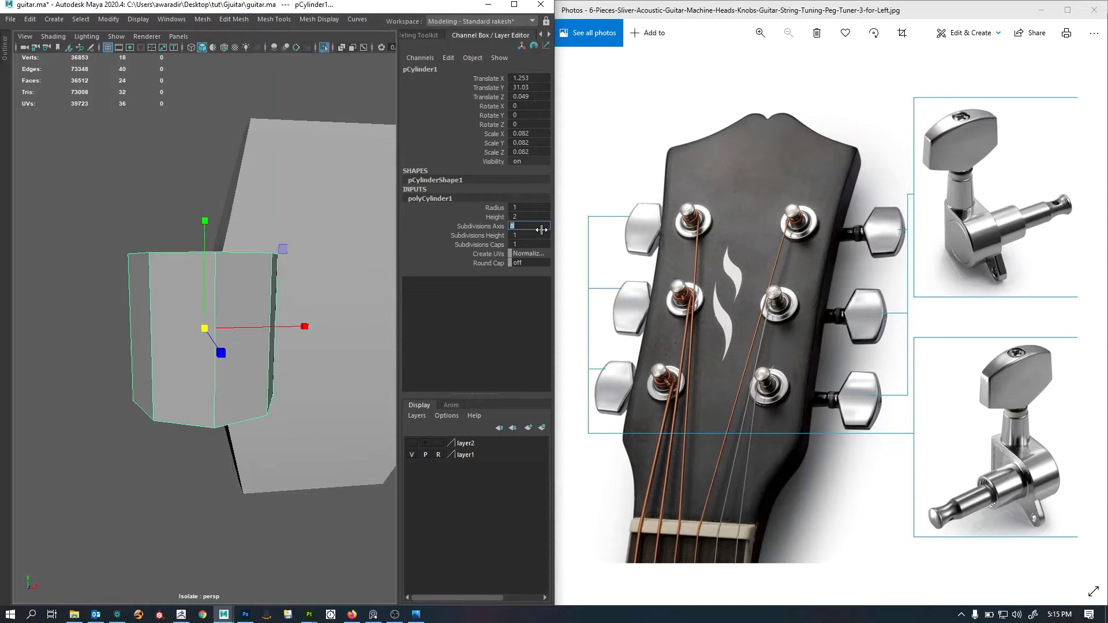
alt+drag(203, 349, 176, 411)
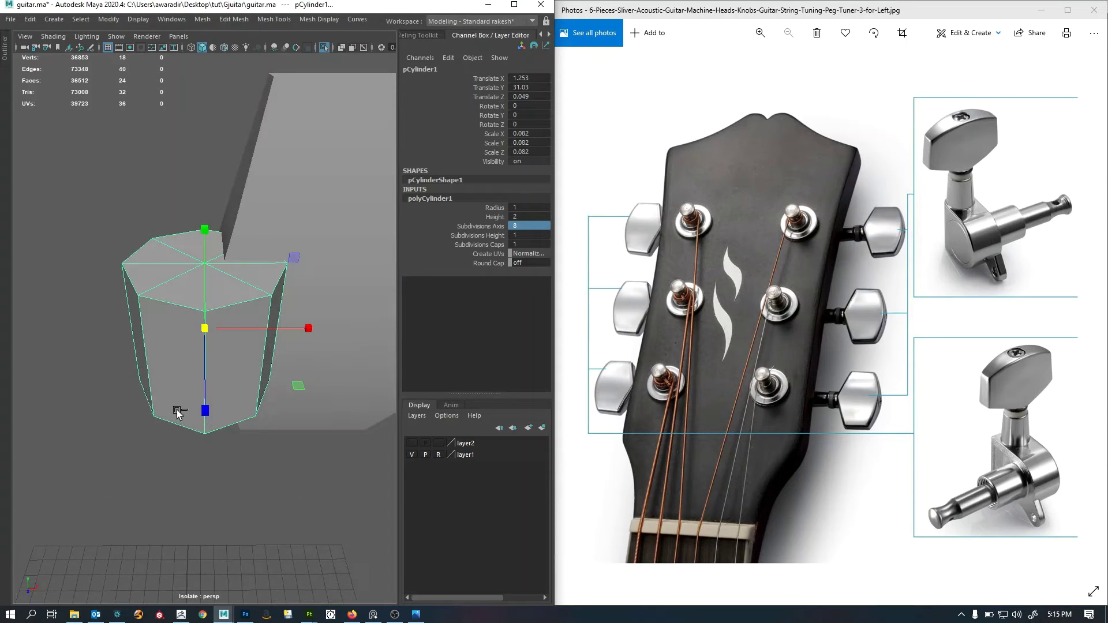
key(ctrl+space)
key(ctrl+space)
Rotate the cylinder a quarter turn in the front plane so its axis points horizontally toward the knob.
alt+right_drag(345, 386, 240, 391)
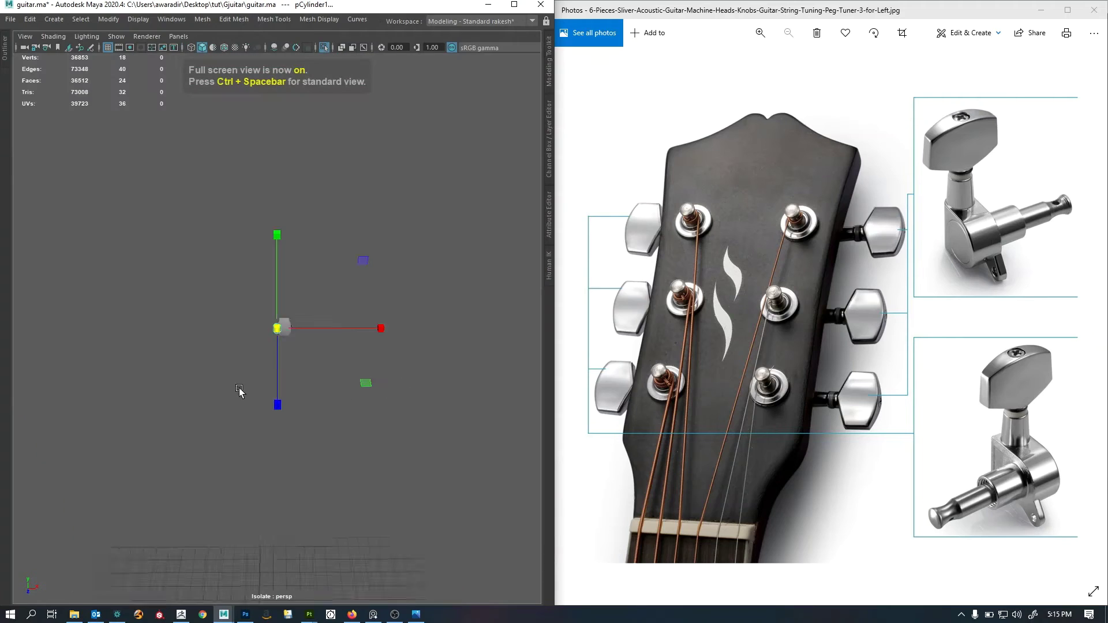
mouse_move(349, 398)
alt+right_down()
mouse_move(372, 396)
mouse_move(335, 384)
mouse_move(348, 383)
alt+right_up()
alt+drag(347, 382, 336, 378)
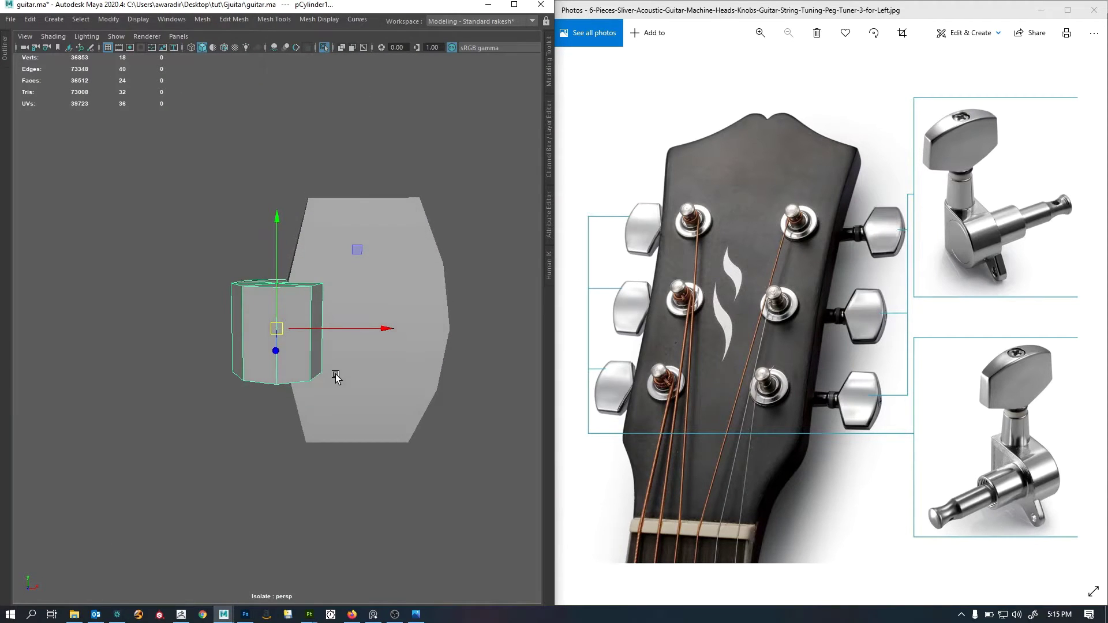
drag(274, 324, 218, 317)
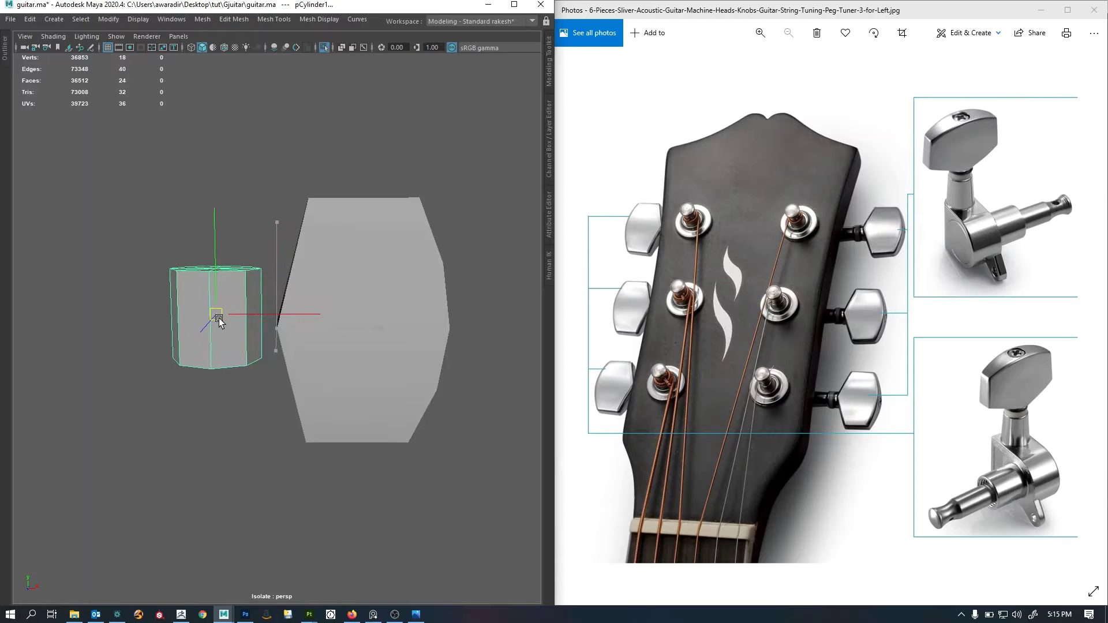
key(ctrl+z)
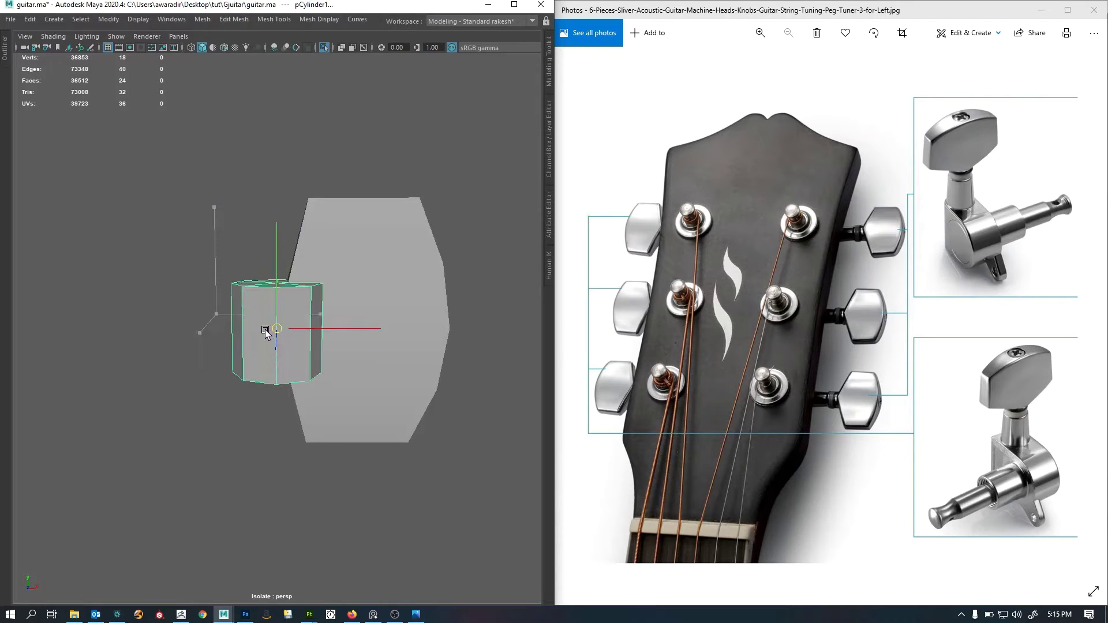
key(e)
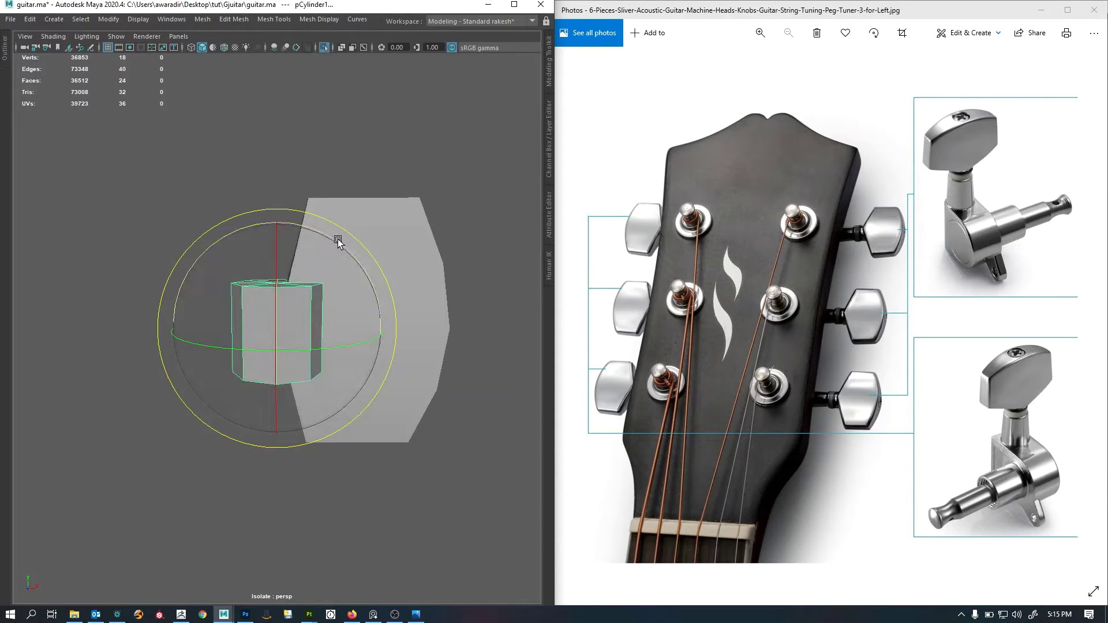
drag(338, 239, 365, 306)
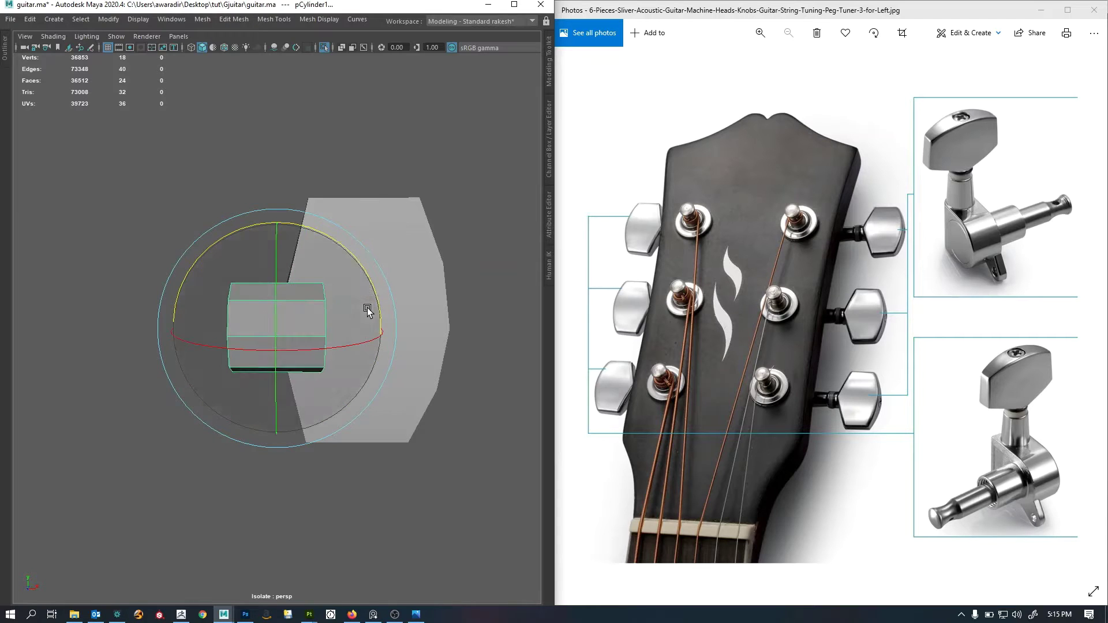
Duplicate the cylinder and move the copy horizontally away from the knob.
key(w)
alt+middle_drag(356, 389, 466, 381)
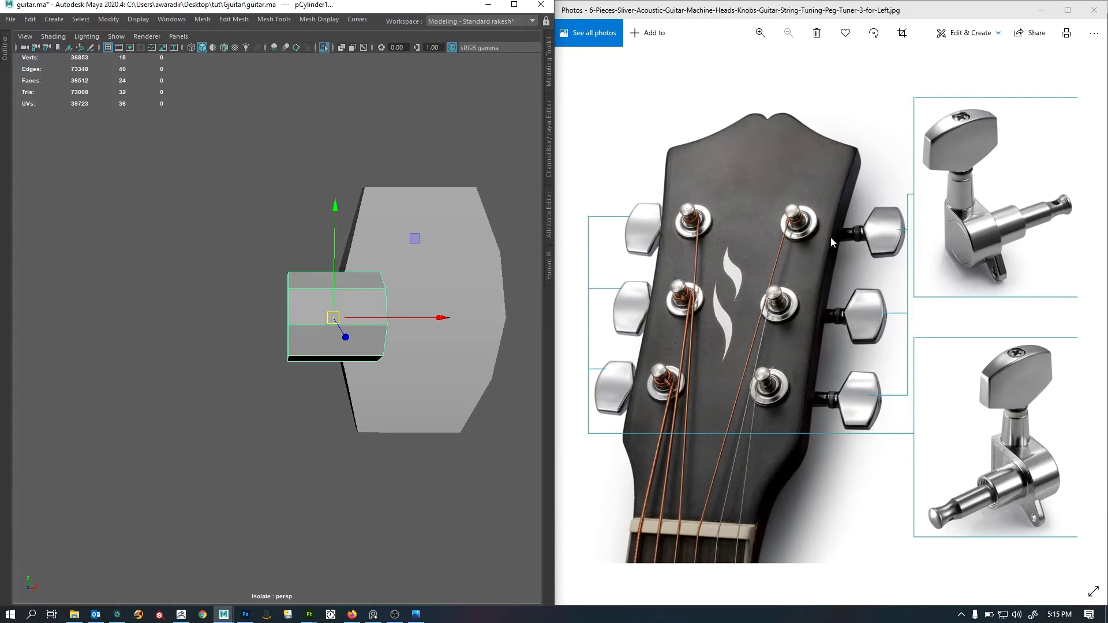
alt+drag(425, 311, 346, 373)
key(ctrl+d)
drag(426, 322, 222, 328)
Split the knob's thickness with a central edge loop running around its rim.
click(310, 316)
alt+drag(369, 370, 475, 349)
drag(507, 309, 401, 417)
key(r)
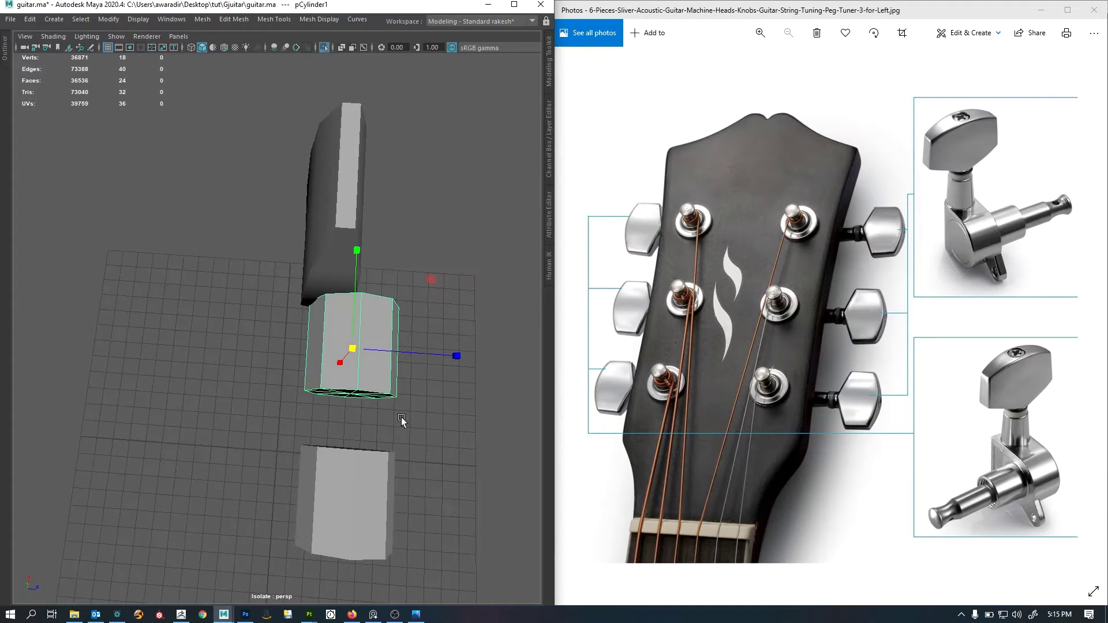
click(345, 243)
alt+drag(341, 280, 341, 248)
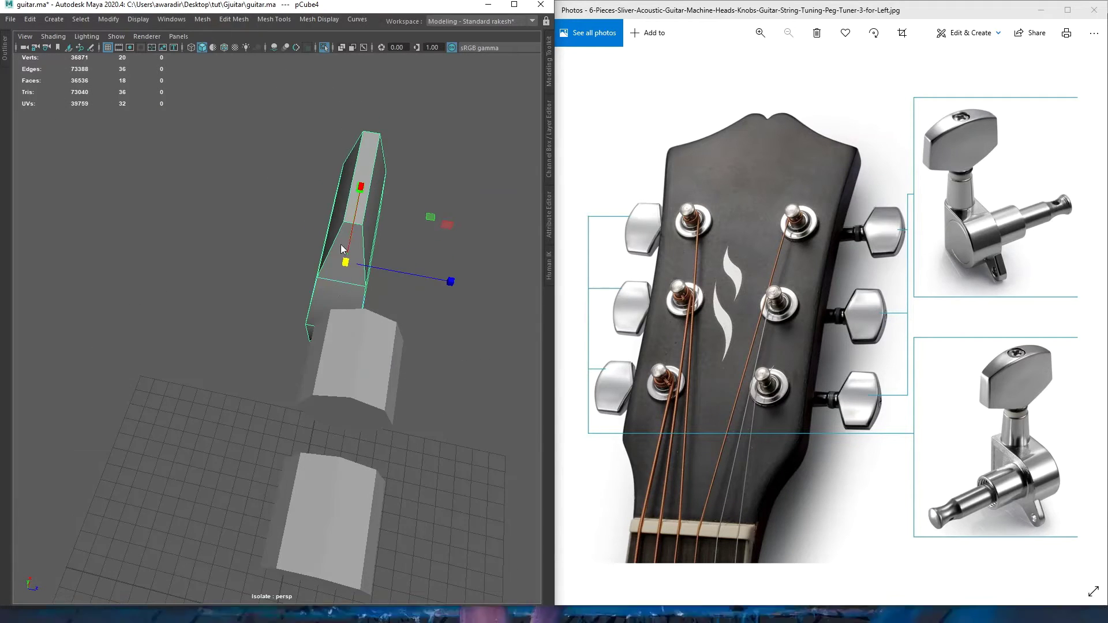
right_drag(341, 248, 343, 217)
click(346, 284)
ctrl+right_drag(428, 213, 358, 328)
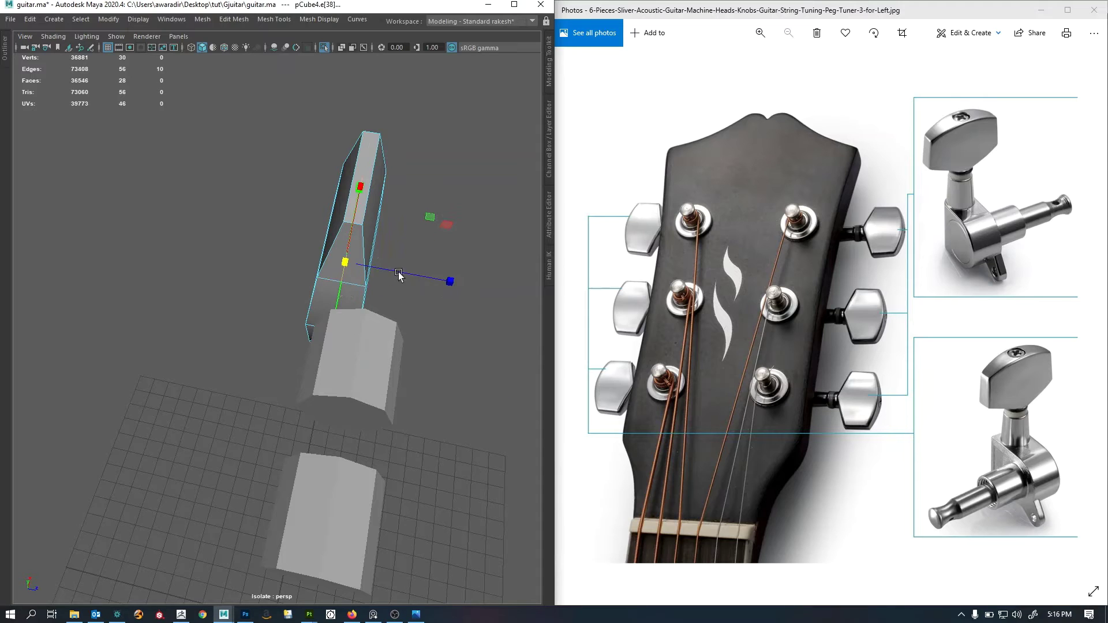
right_drag(399, 273, 424, 248)
Move the cylinder nearest the knob in depth to align it with the knob's central edge loop.
alt+drag(404, 271, 400, 387)
click(342, 327)
key(w)
drag(426, 348, 336, 404)
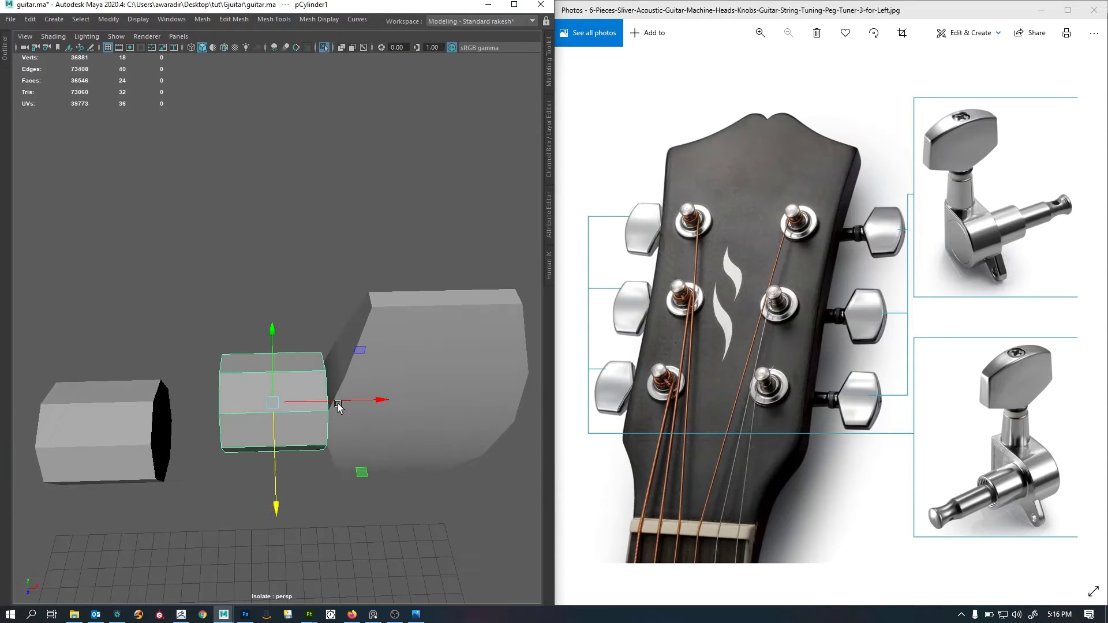
Thin the cylinder nearest the knob and stretch it along its axis into a slender shaft meeting the knob.
mouse_move(424, 406)
alt+mouse_down()
mouse_move(358, 469)
mouse_move(418, 423)
alt+mouse_up()
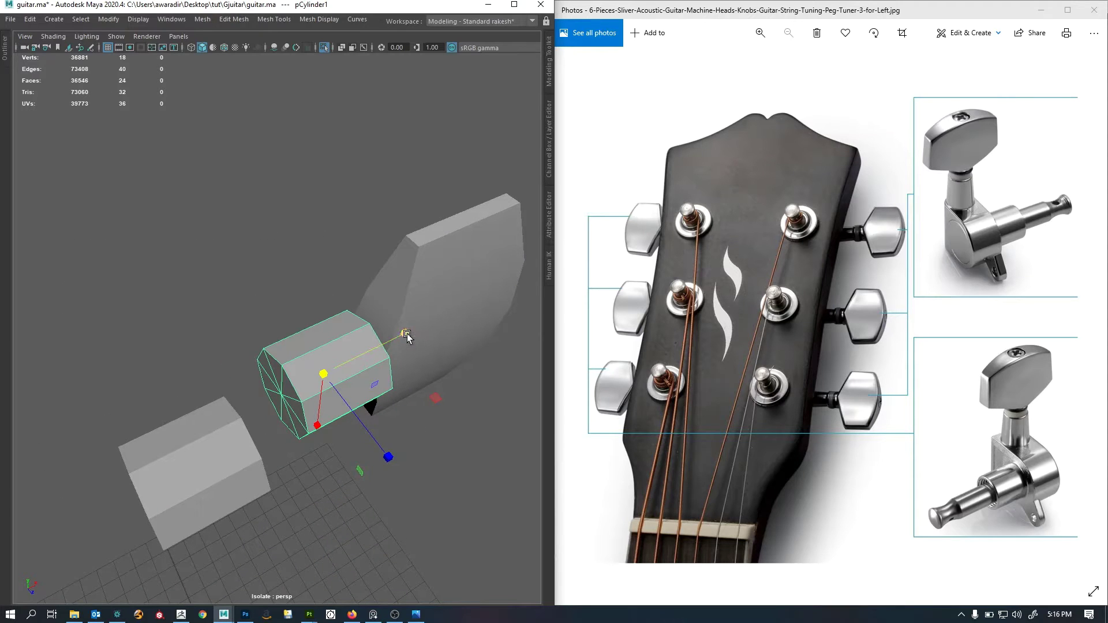
ctrl+drag(407, 334, 354, 364)
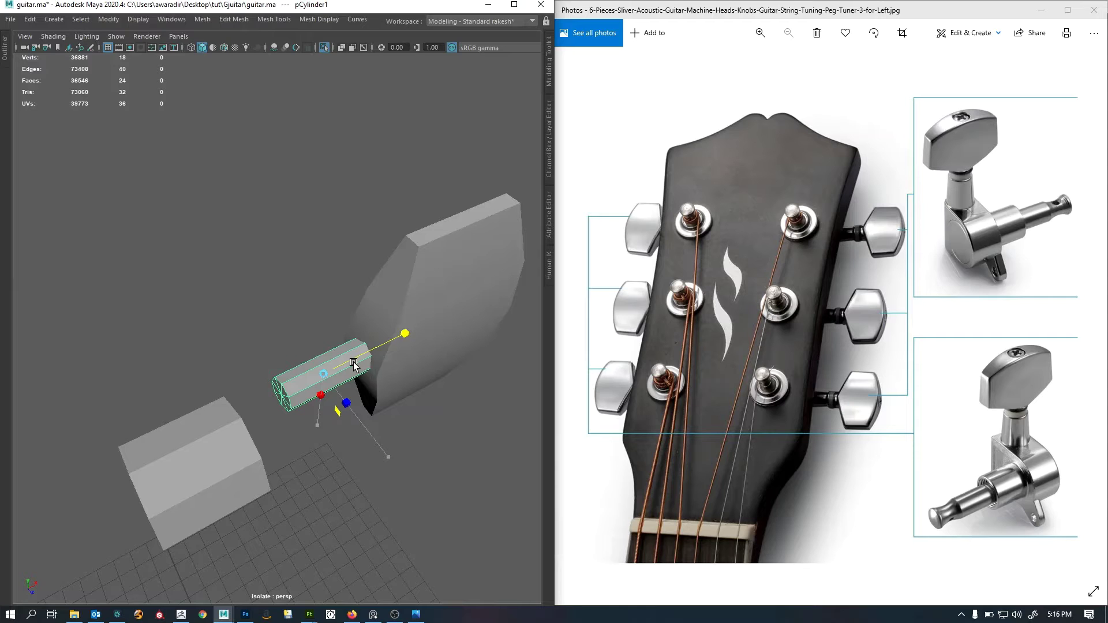
ctrl+drag(355, 365, 429, 366)
drag(331, 378, 338, 385)
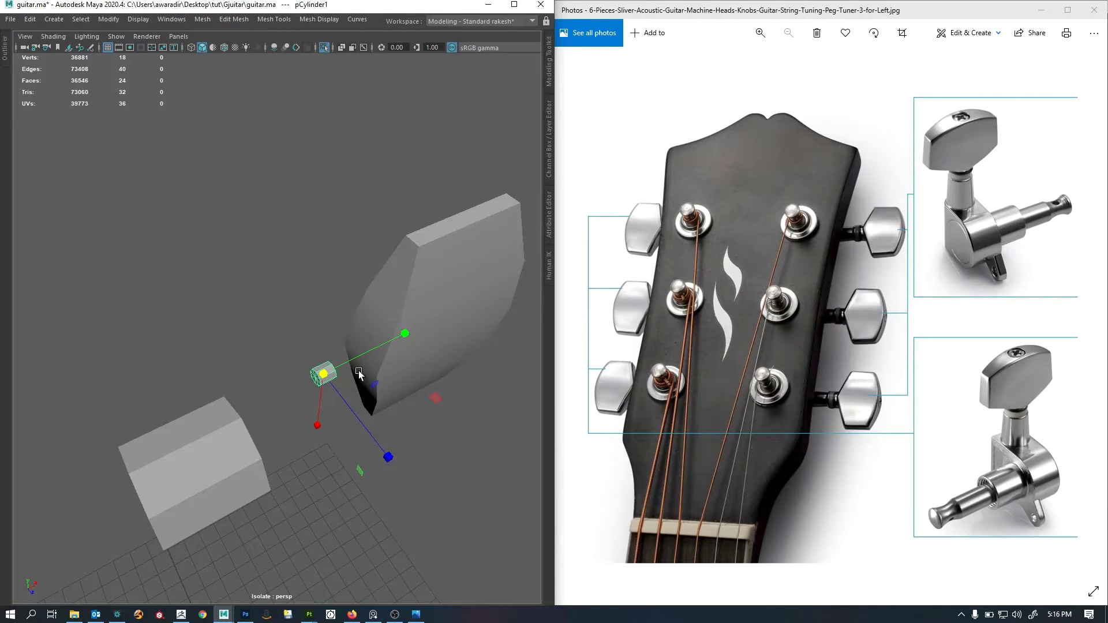
drag(406, 334, 800, 235)
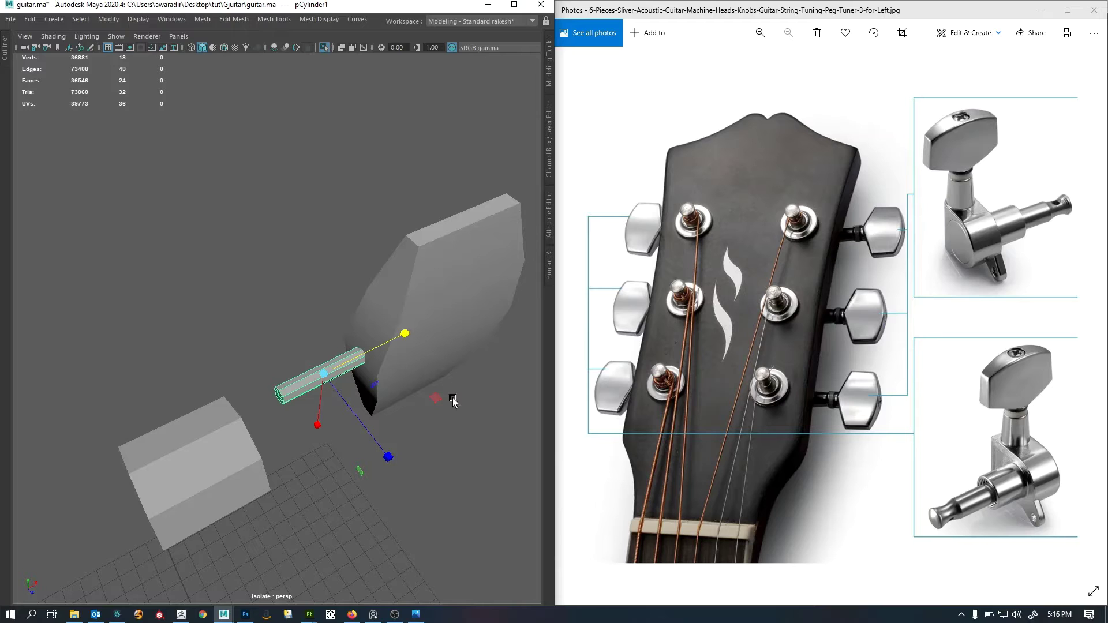
Undo the last scaling of the cylinder nearest the knob and reduce its cross-section again to a somewhat thicker shaft.
key(ctrl+z)
key(ctrl+z)
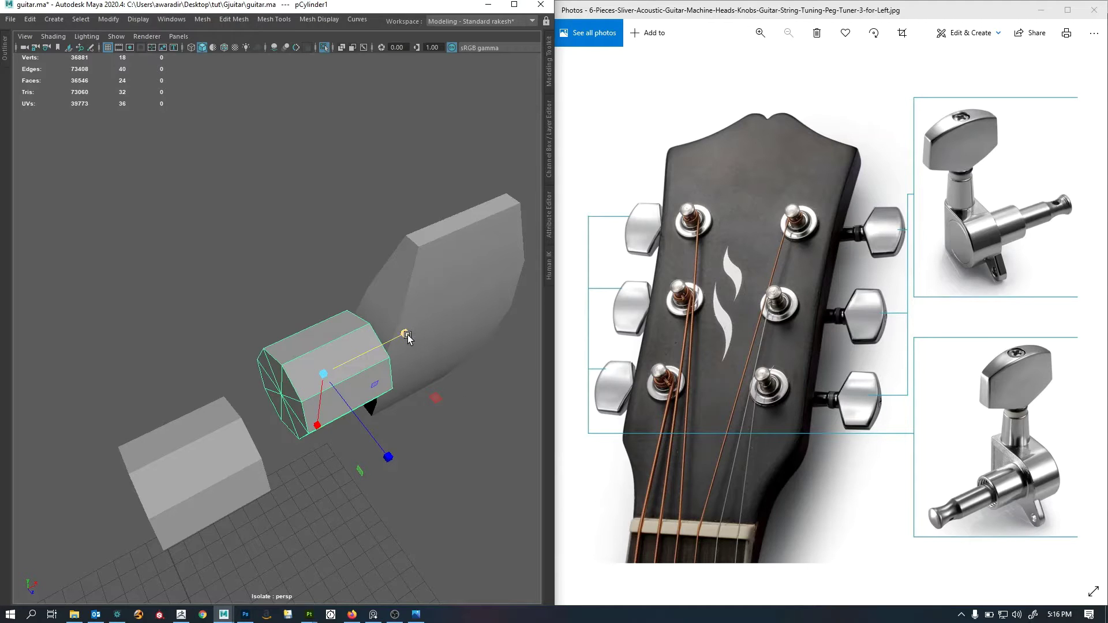
drag(407, 334, 364, 372)
alt+drag(391, 456, 331, 428)
alt+right_drag(341, 429, 362, 436)
alt+drag(362, 436, 299, 390)
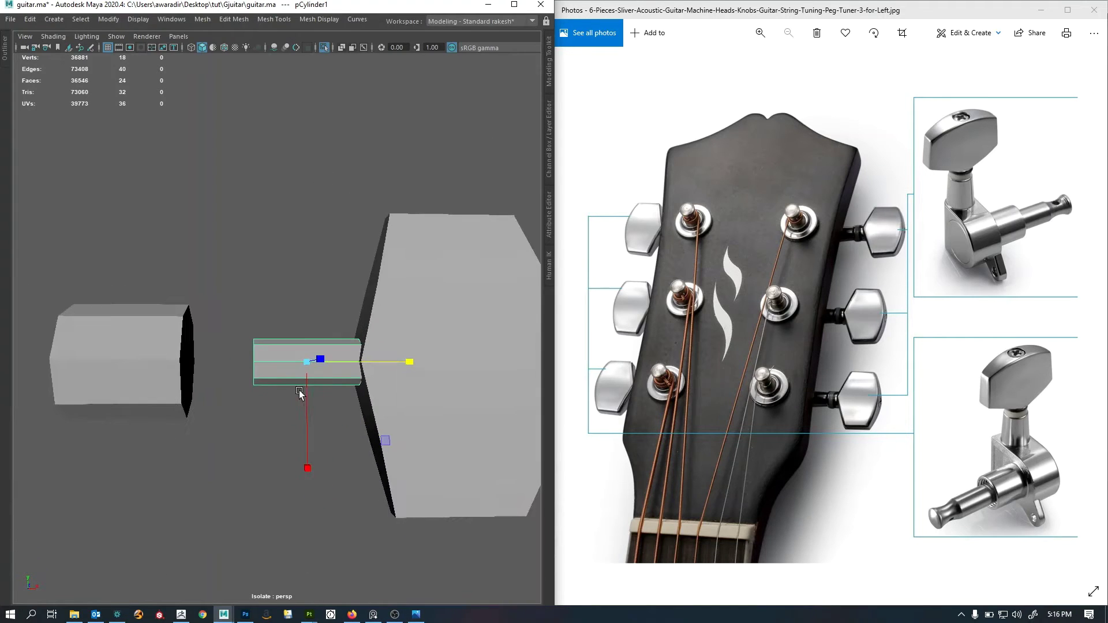
Taper the shaft by enlarging the ring of vertices at its end away from the knob.
right_drag(172, 377, 172, 376)
drag(190, 471, 312, 281)
drag(253, 362, 267, 369)
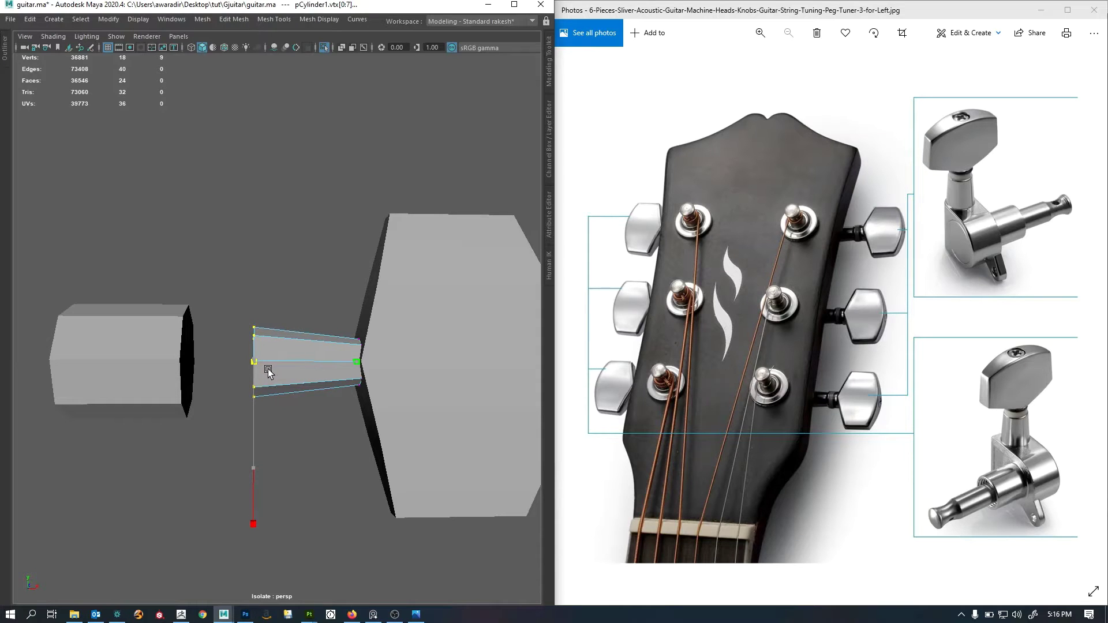
alt+drag(350, 389, 307, 373)
key(F8)
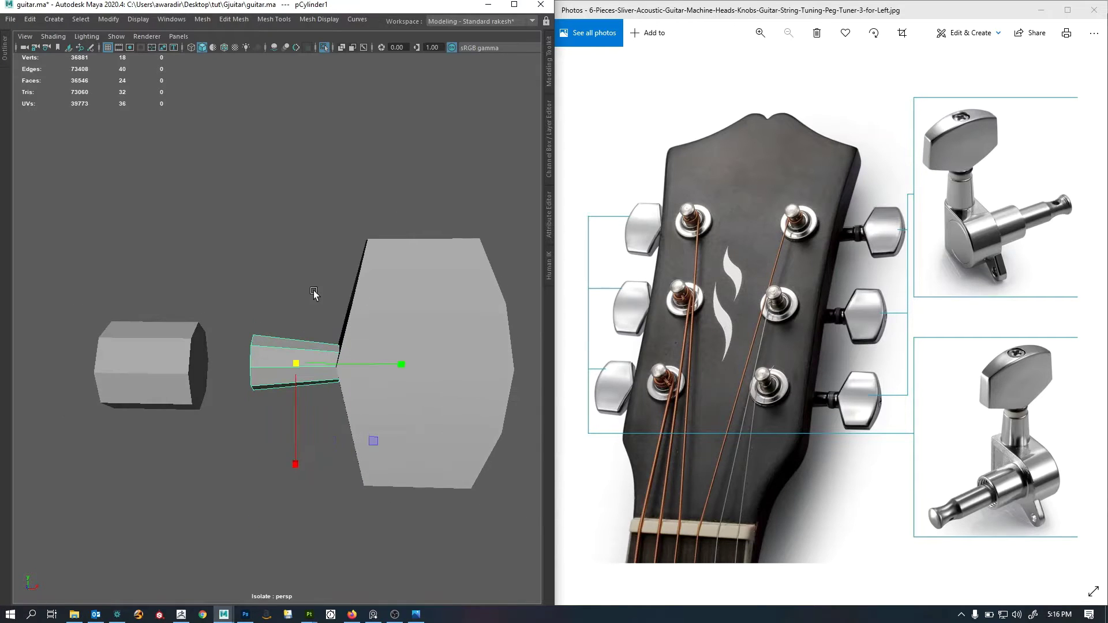
click(305, 284)
mouse_move(329, 322)
alt+mouse_down()
mouse_move(315, 291)
mouse_move(316, 321)
alt+mouse_up()
Show the whole scene and examine the tuner's size and placement against the headstock reference in the front view.
key(space)
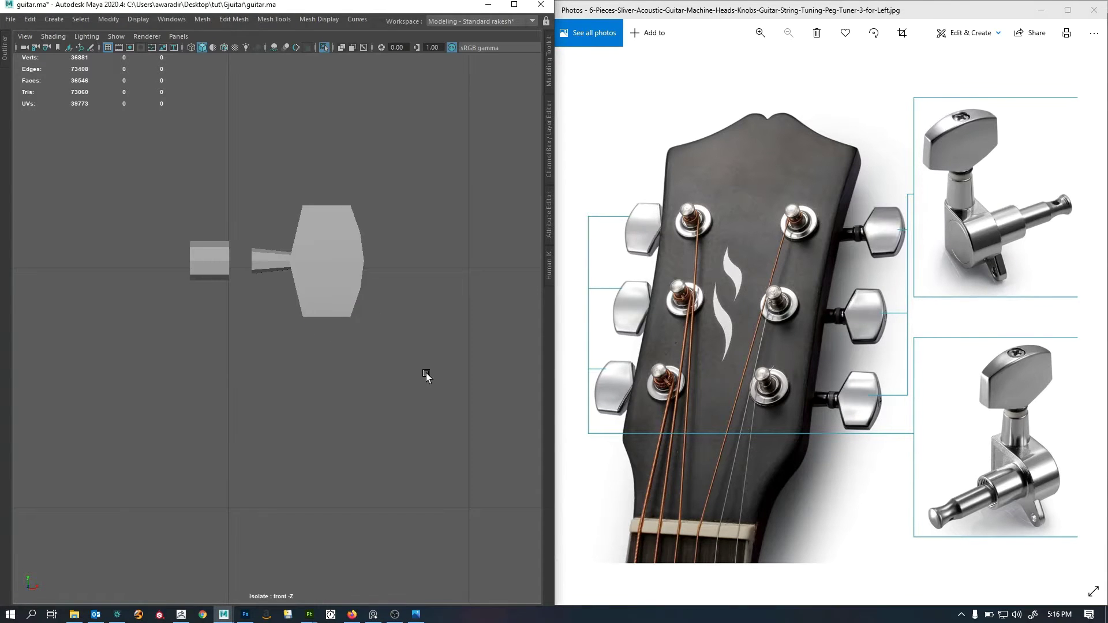
key(ctrl+1)
scroll(100, 318, down, 5)
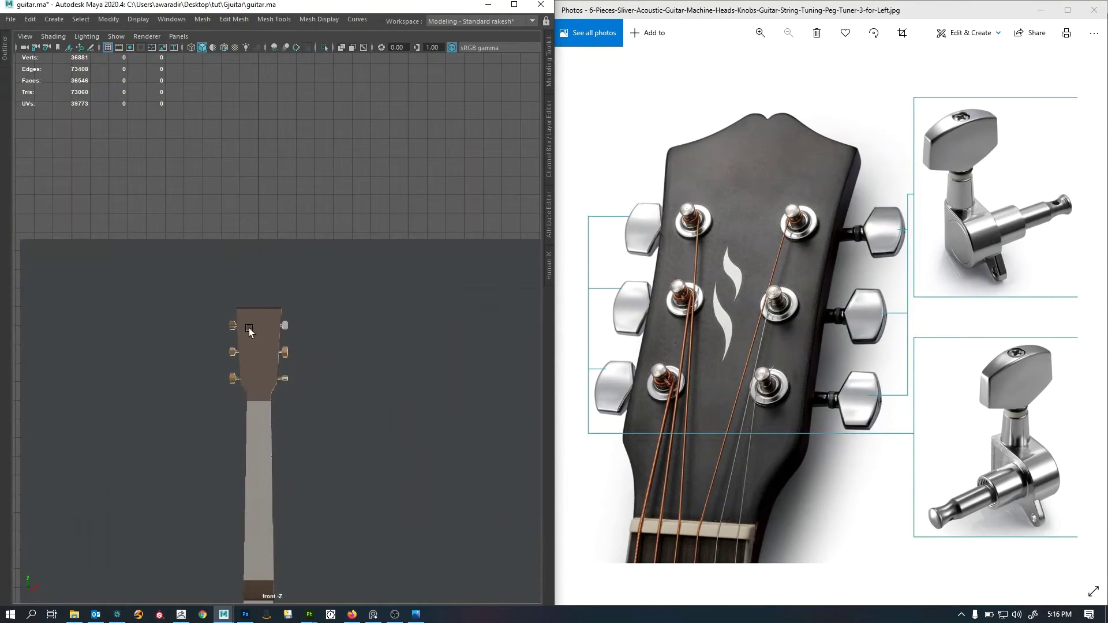
scroll(380, 316, up, 5)
scroll(300, 341, up, 5)
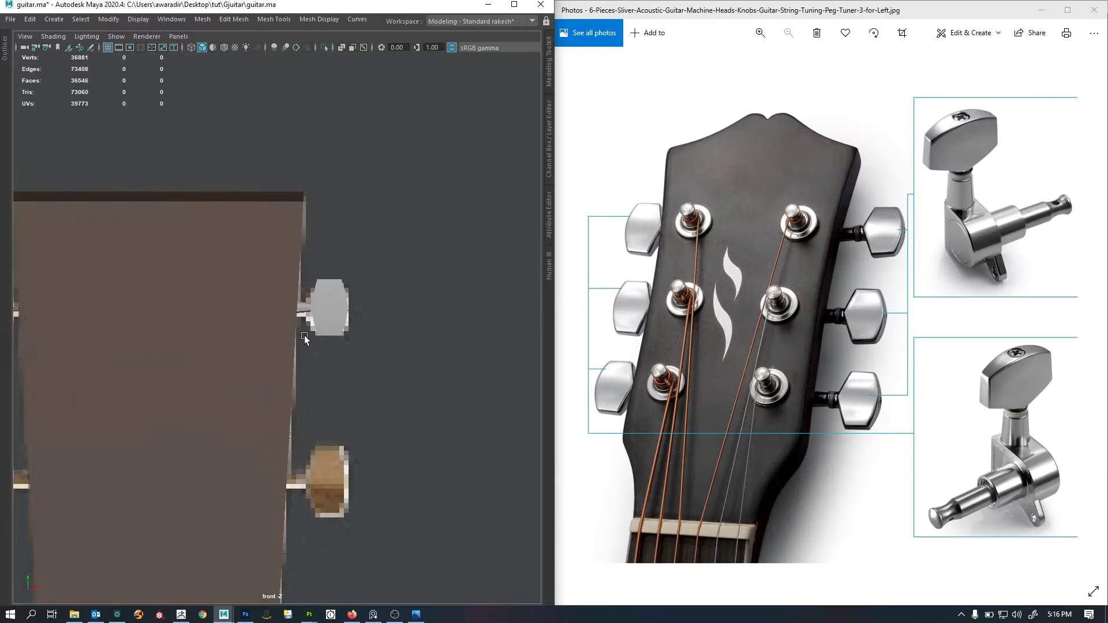
key(space)
drag(343, 347, 342, 279)
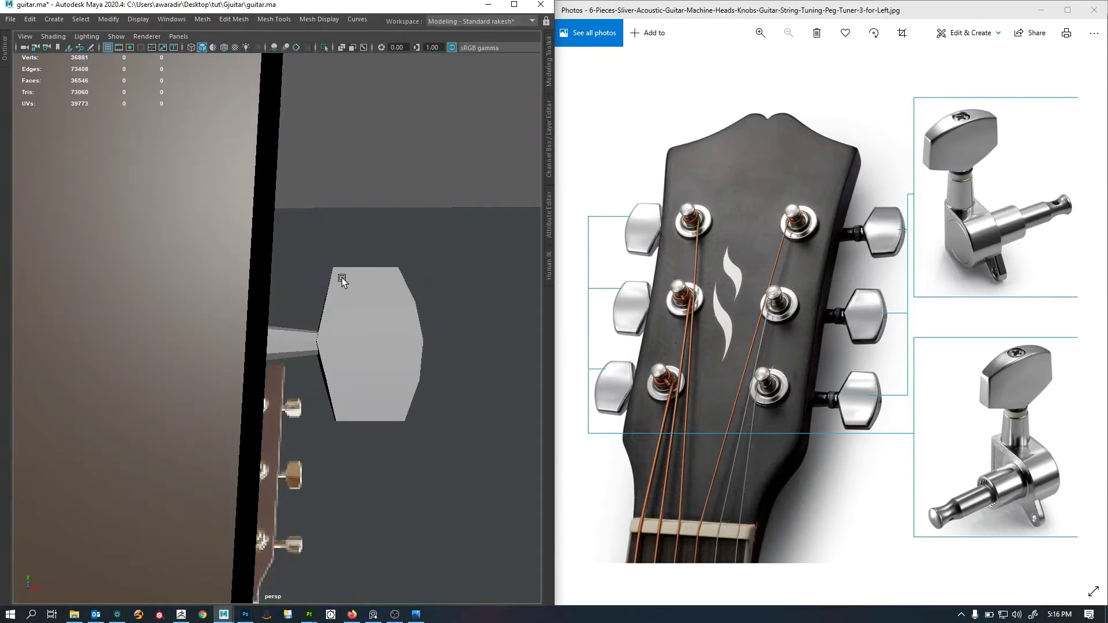
Isolate the knob, the tapered shaft and the separate cylinder in the perspective view.
click(338, 359)
alt+drag(338, 359, 298, 379)
click(282, 366)
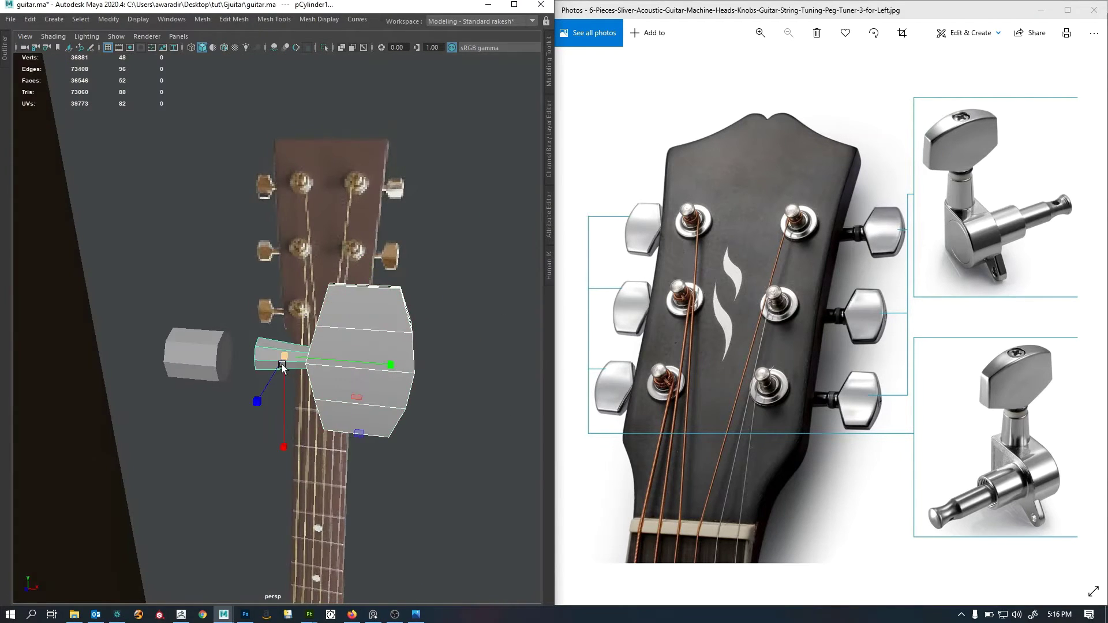
shift+click(213, 353)
key(ctrl+1)
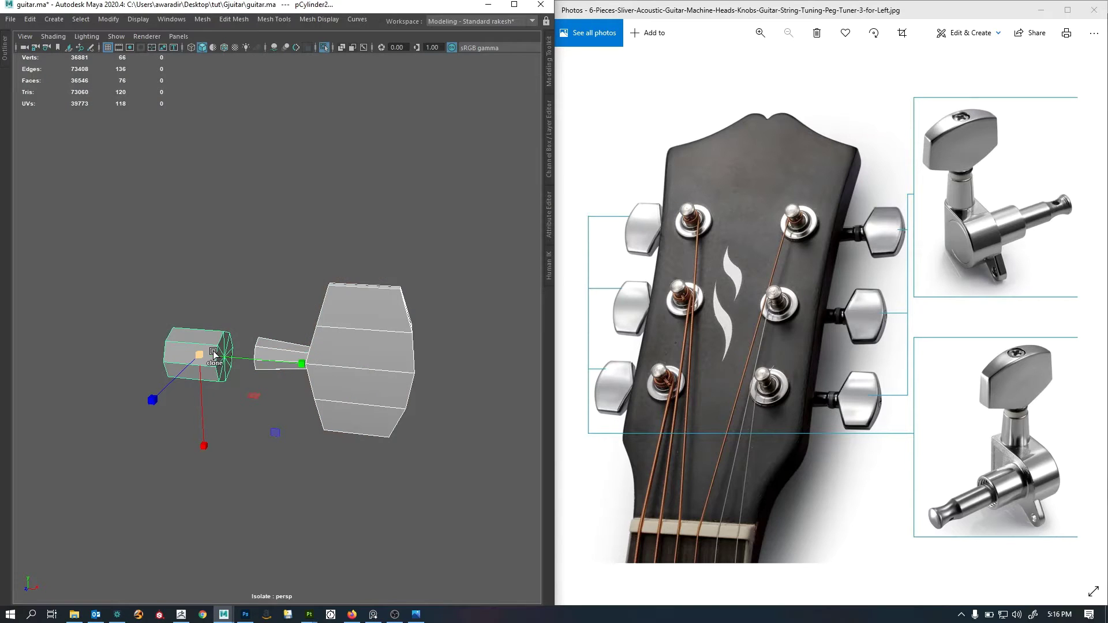
click(422, 443)
mouse_move(422, 442)
alt+mouse_down()
mouse_move(386, 404)
mouse_move(414, 439)
alt+mouse_up()
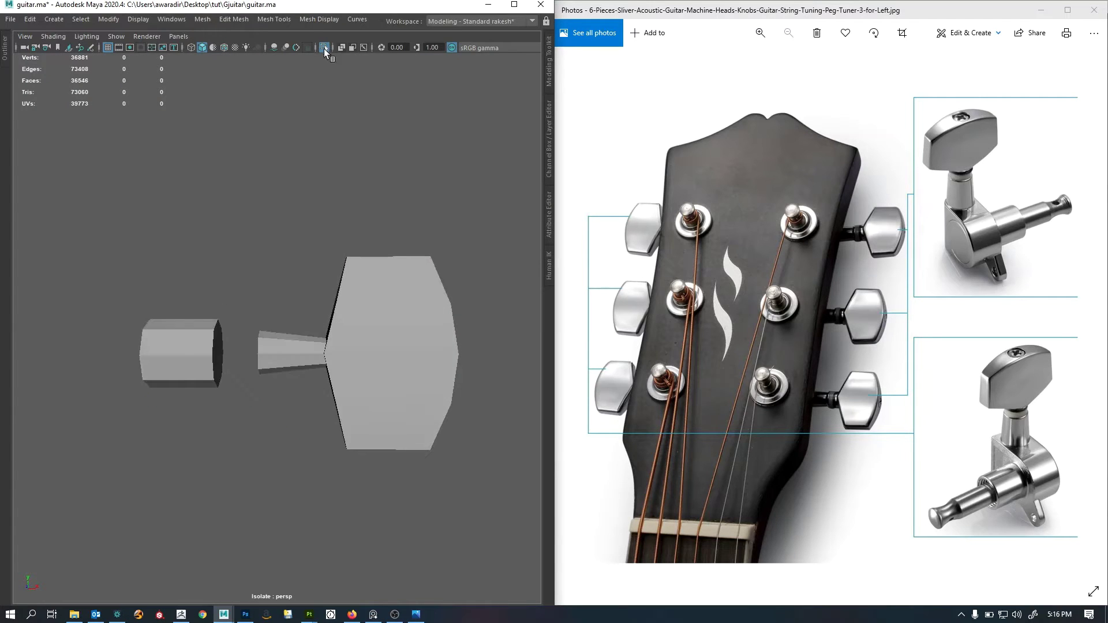
Insert two edge loops around the tapered shaft close to its knob end.
alt+right_drag(398, 334, 310, 348)
alt+drag(310, 348, 307, 356)
drag(295, 329, 427, 415)
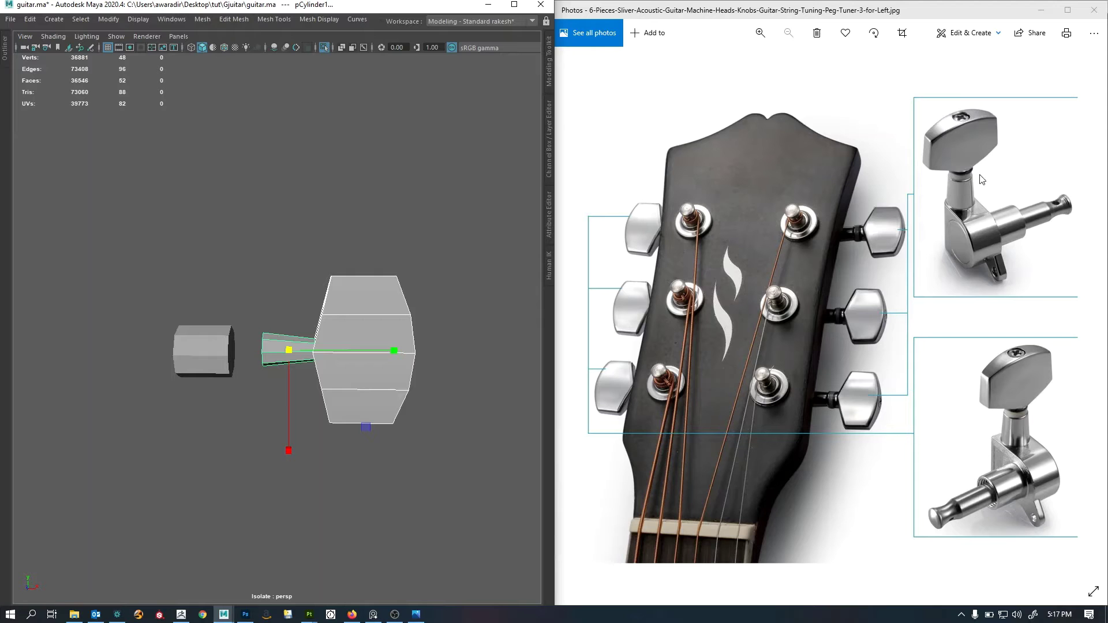
alt+right_drag(300, 366, 346, 395)
mouse_move(293, 393)
alt+mouse_down()
mouse_move(342, 396)
mouse_move(269, 395)
mouse_move(228, 363)
mouse_move(285, 394)
alt+mouse_up()
click(228, 362)
alt+right_drag(230, 364, 256, 373)
shift+right_drag(262, 304, 174, 304)
click(234, 309)
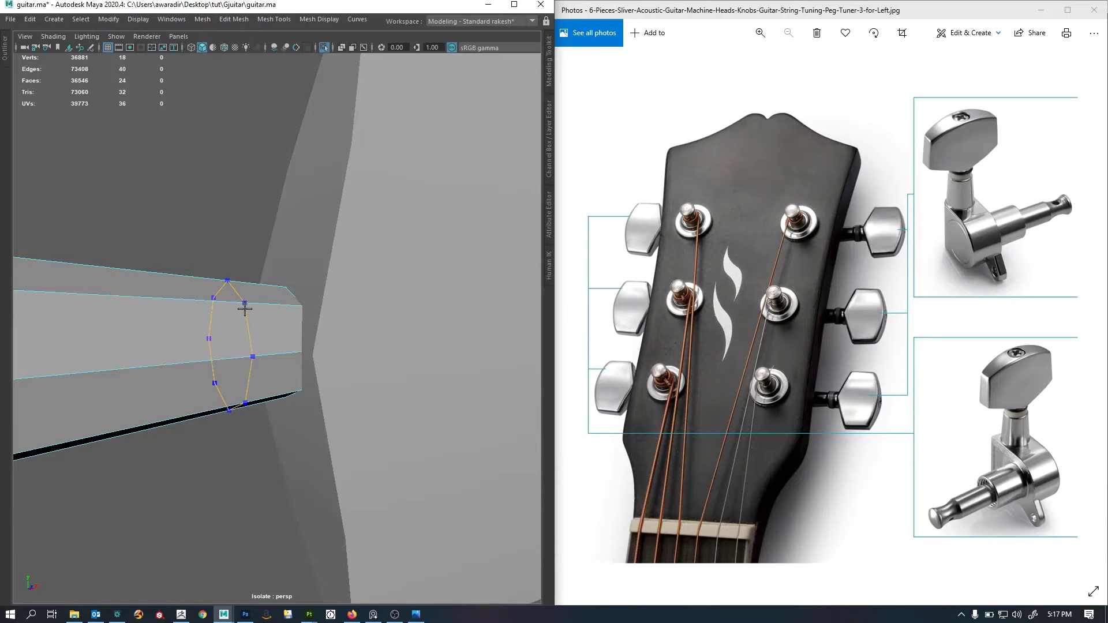
click(202, 307)
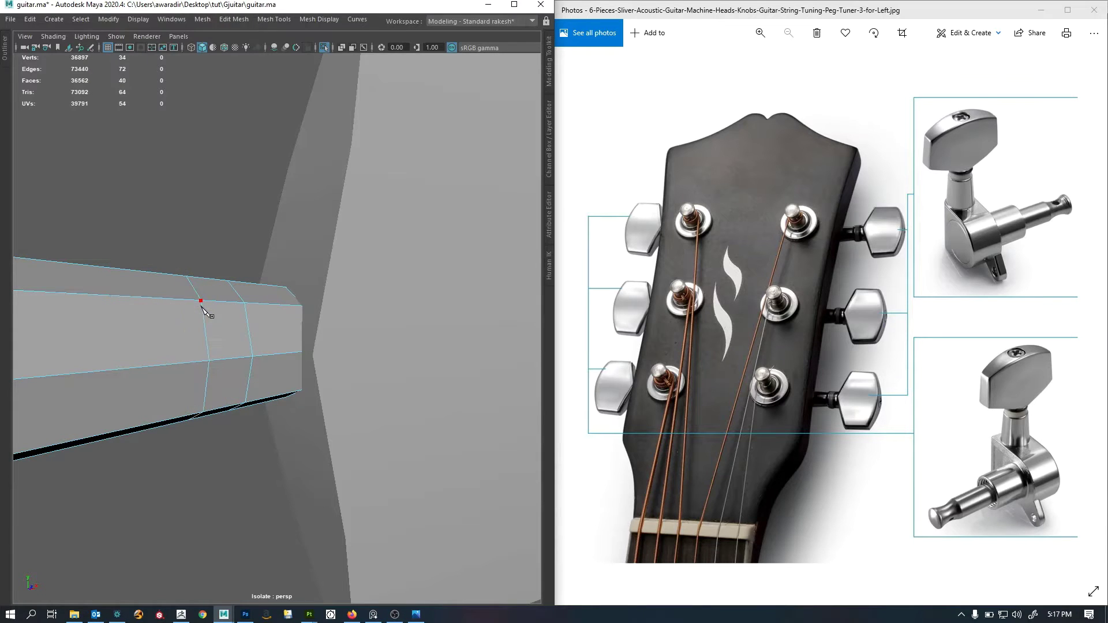
Bevel the inserted shaft edge loop farther from the knob with a fraction of 0.04.
double_click(206, 370)
scroll(211, 366, down, 6)
alt+right_drag(245, 375, 452, 375)
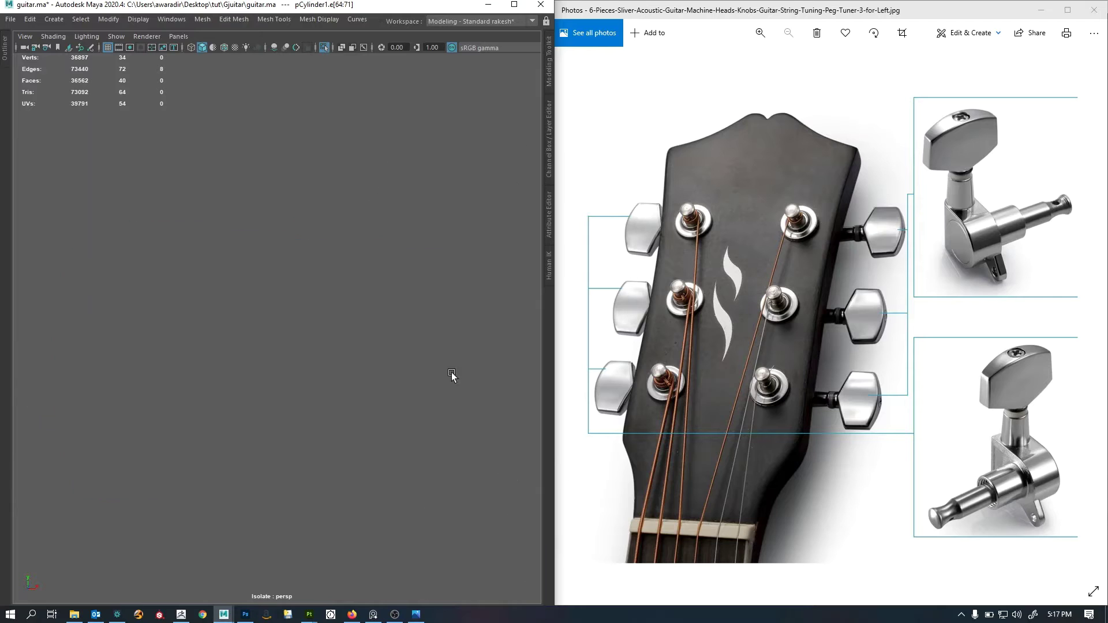
mouse_move(330, 375)
alt+right_down()
mouse_move(258, 376)
mouse_move(324, 371)
mouse_move(296, 369)
mouse_move(314, 371)
alt+right_up()
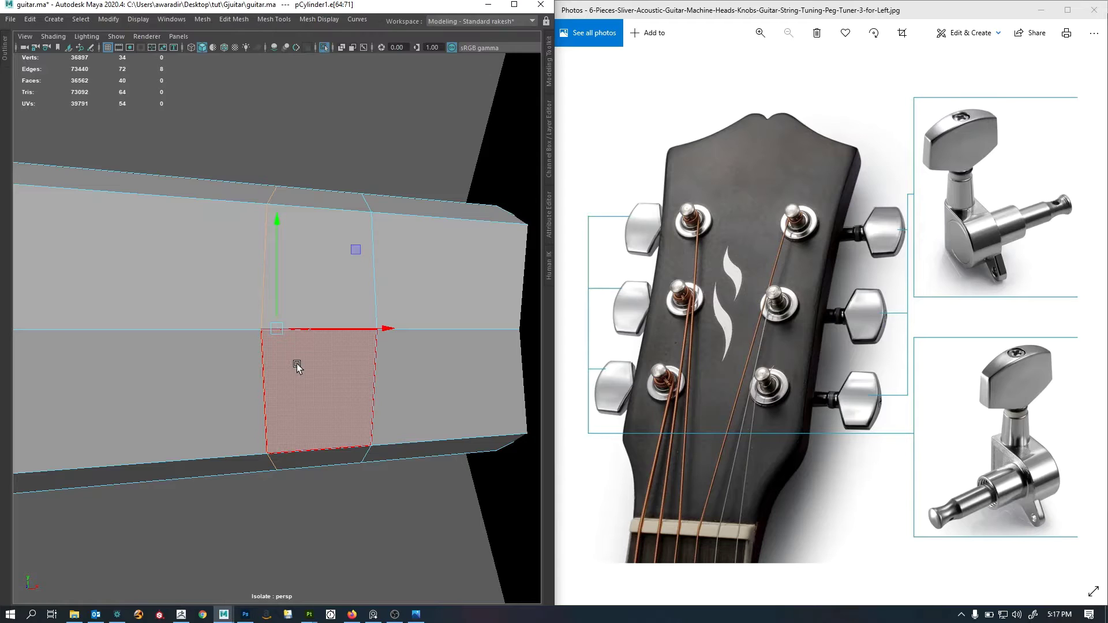
scroll(294, 367, down, 1)
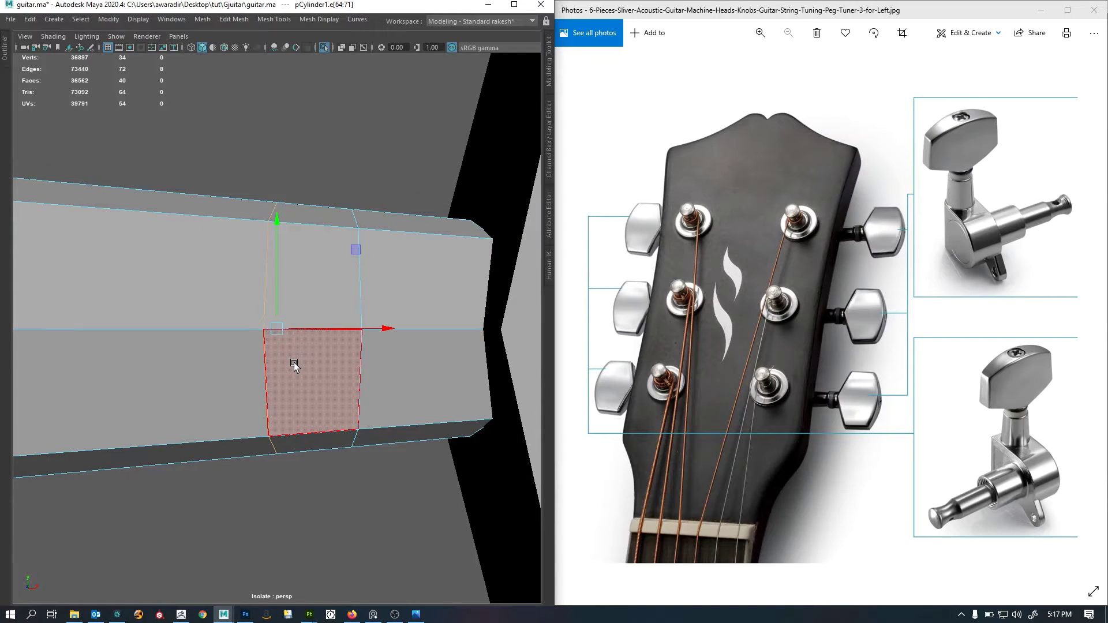
click(294, 366)
right_drag(295, 354, 326, 311)
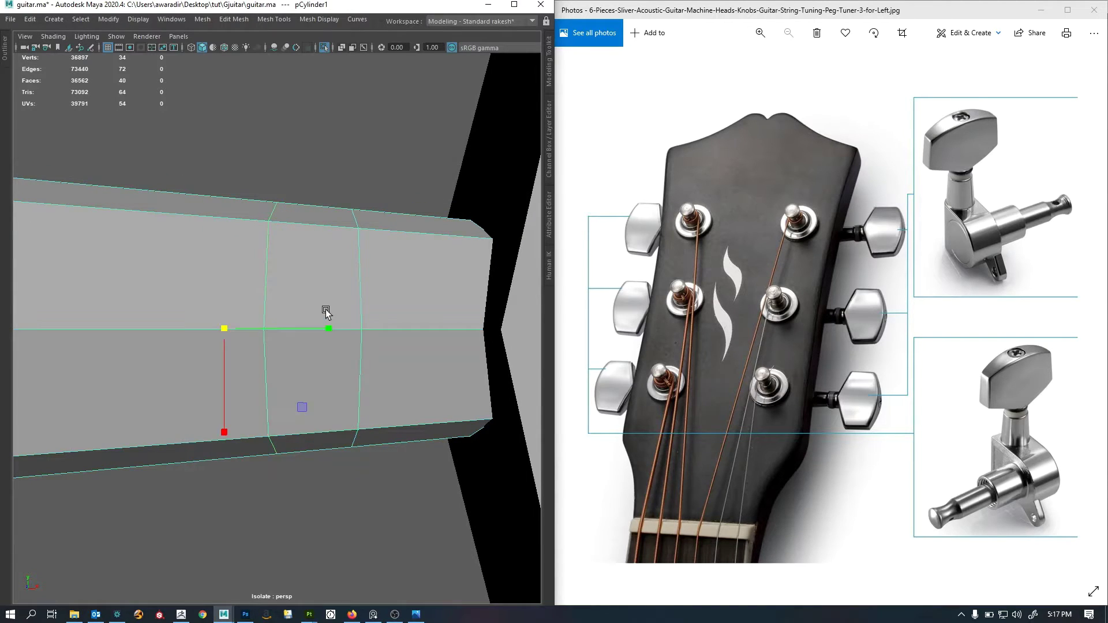
key(F10)
double_click(271, 257)
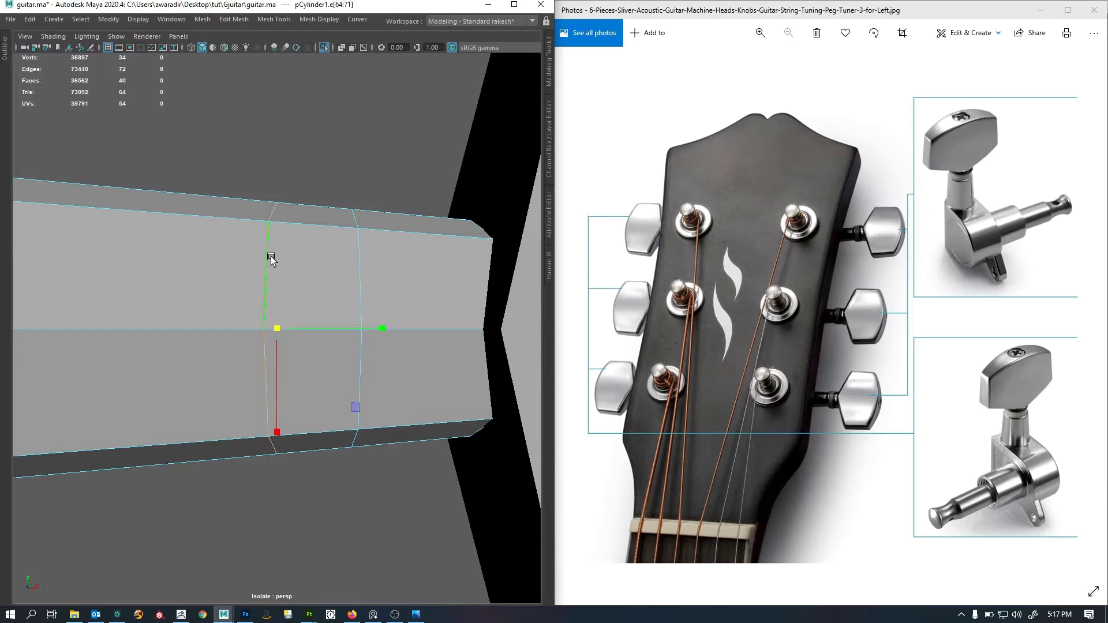
key(ctrl+b)
drag(330, 361, 321, 368)
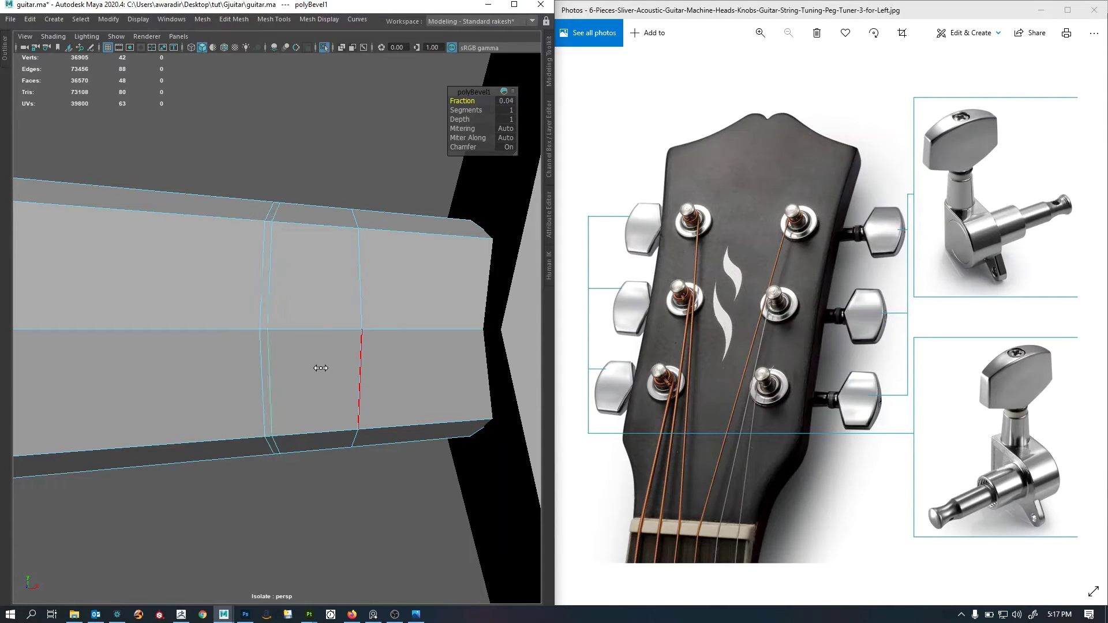
Scale up the beveled pair's edge loop farther from the knob to form a raised step on the shaft.
double_click(261, 302)
middle_drag(313, 409, 328, 411)
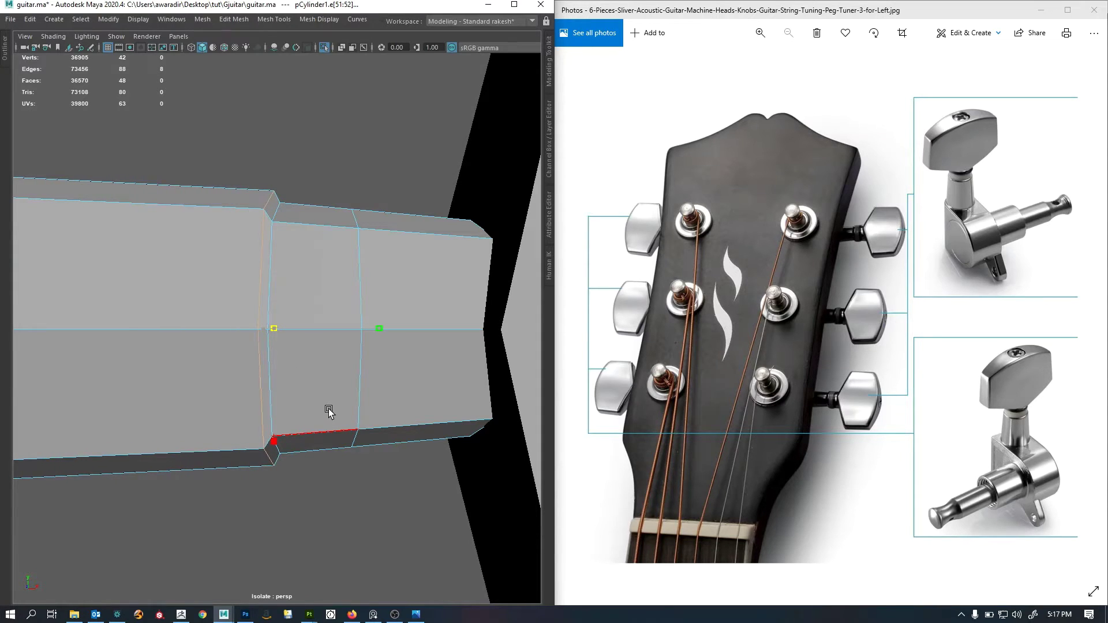
double_click(400, 202)
key(f)
scroll(365, 324, up, 4)
scroll(260, 335, up, 3)
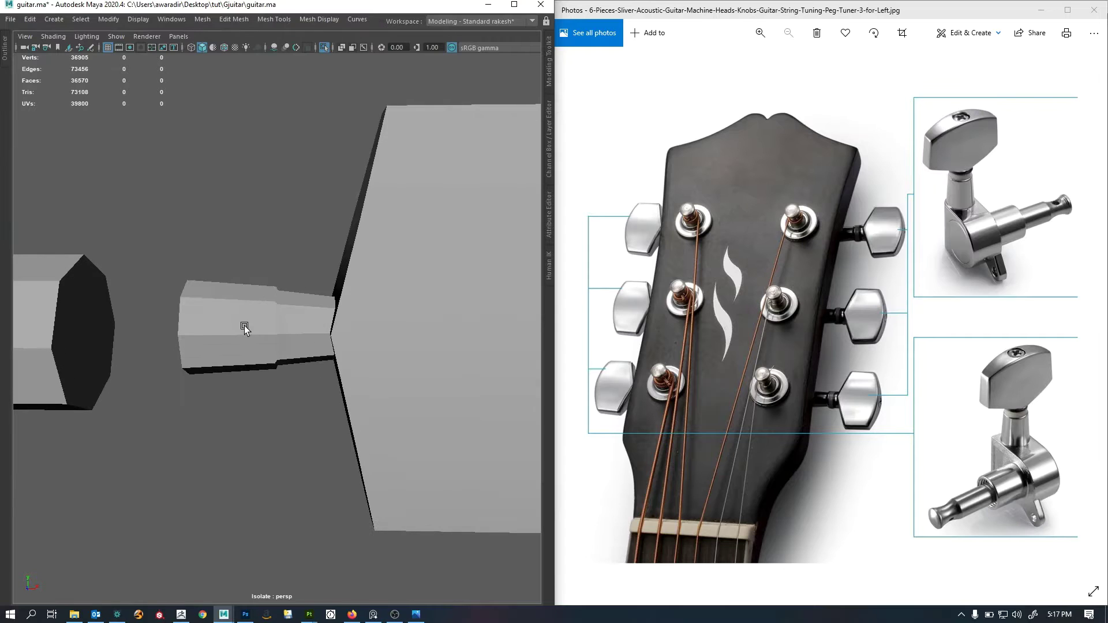
Select the ring of vertices at the shaft's end touching the knob.
alt+middle_drag(257, 340, 318, 345)
scroll(318, 344, down, 1)
key(f)
mouse_move(320, 340)
alt+mouse_down()
mouse_move(294, 336)
mouse_move(314, 336)
alt+mouse_up()
alt+middle_drag(402, 337, 330, 340)
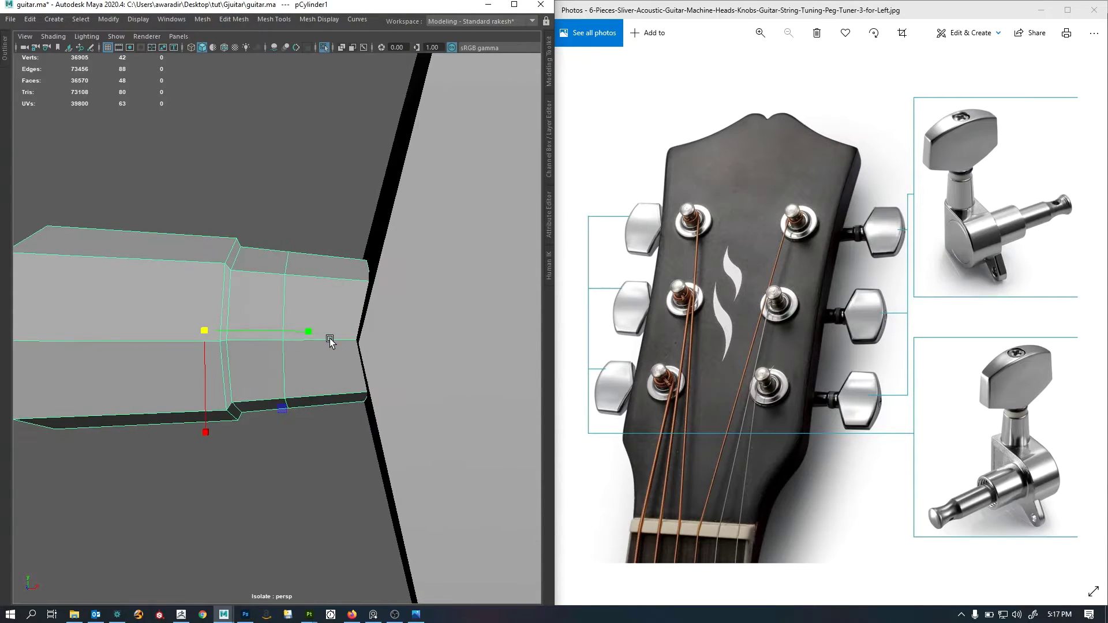
key(F9)
drag(320, 444, 451, 193)
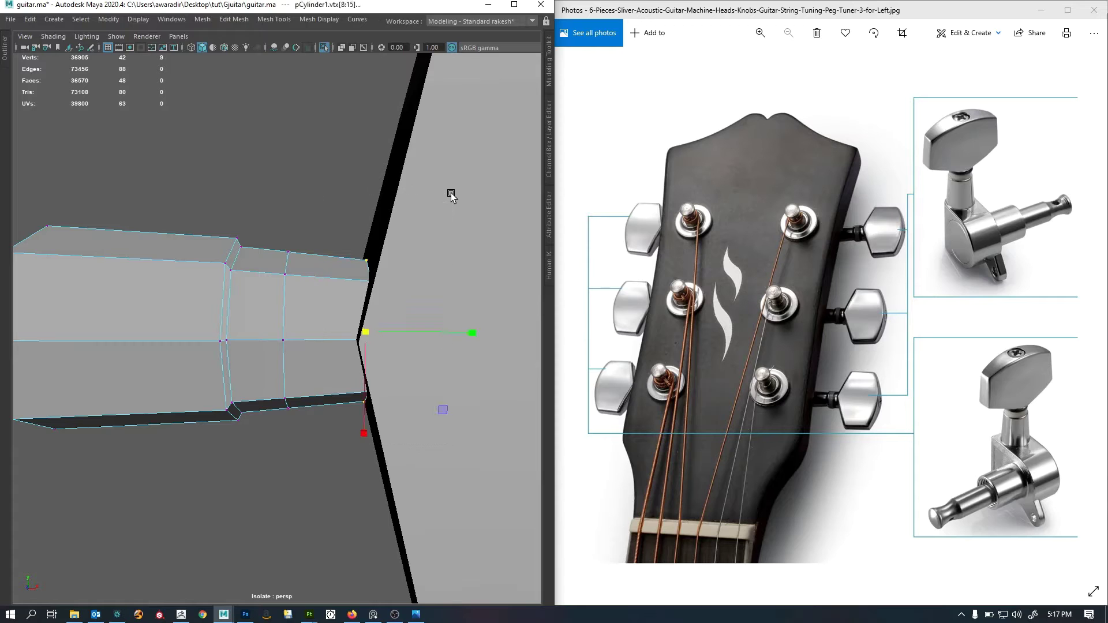
Move the vertices at the shaft's knob-side end slightly away from the knob along the shaft axis.
key(w)
drag(469, 331, 452, 333)
alt+drag(348, 332, 315, 283)
alt+right_drag(315, 283, 353, 301)
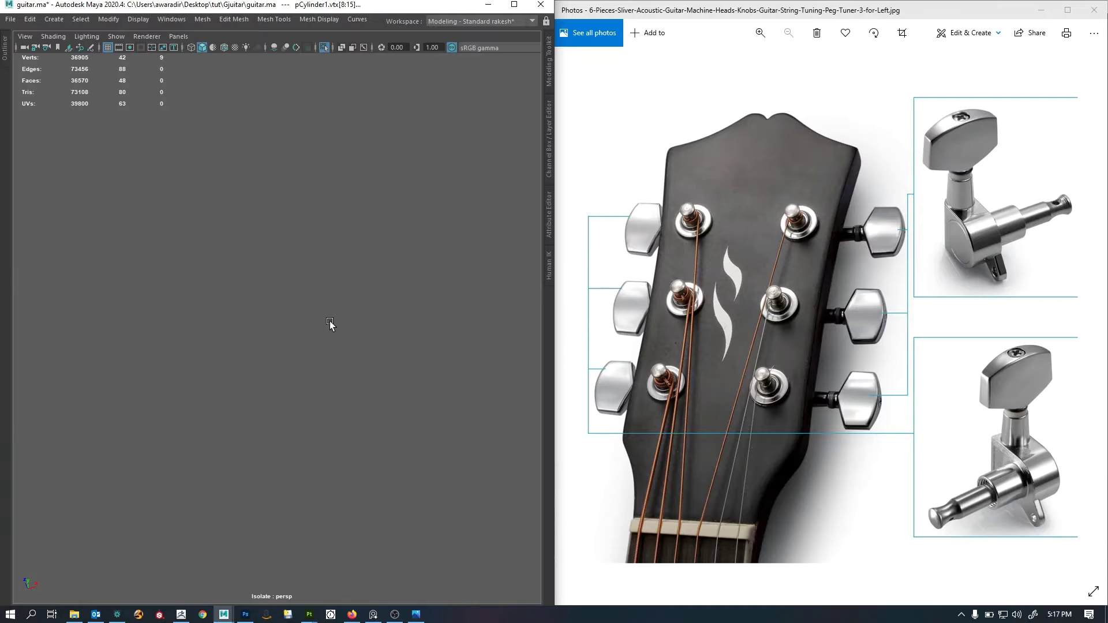
Extrude the faces on the shaft's knob-side end and scale them inward to form a smaller inset.
key(f)
click(273, 340)
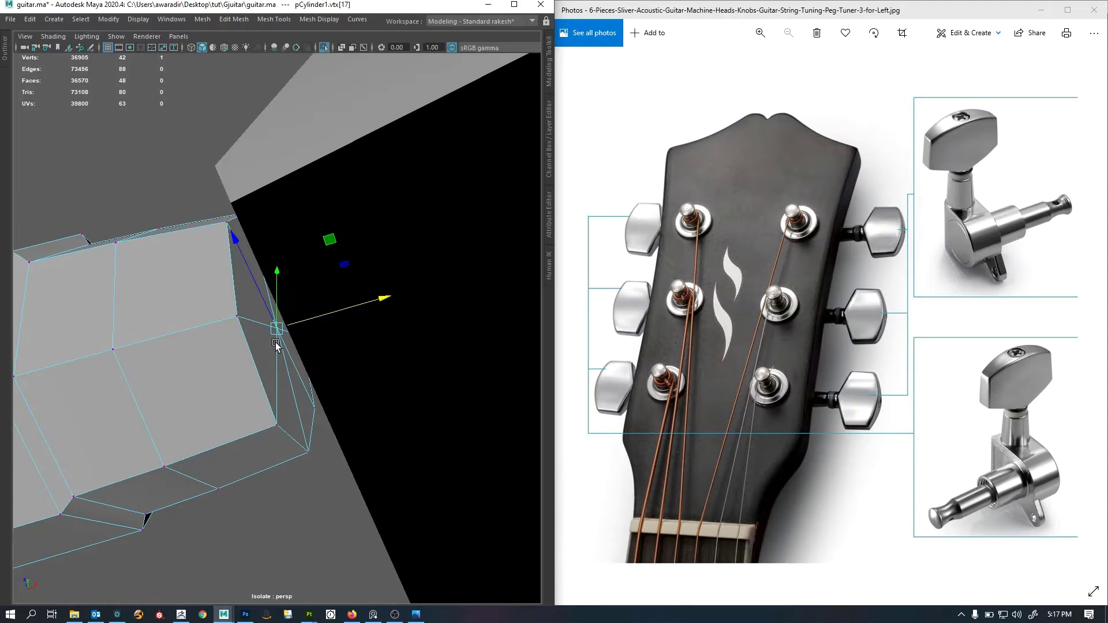
ctrl+right_drag(317, 338, 321, 445)
key(ctrl+e)
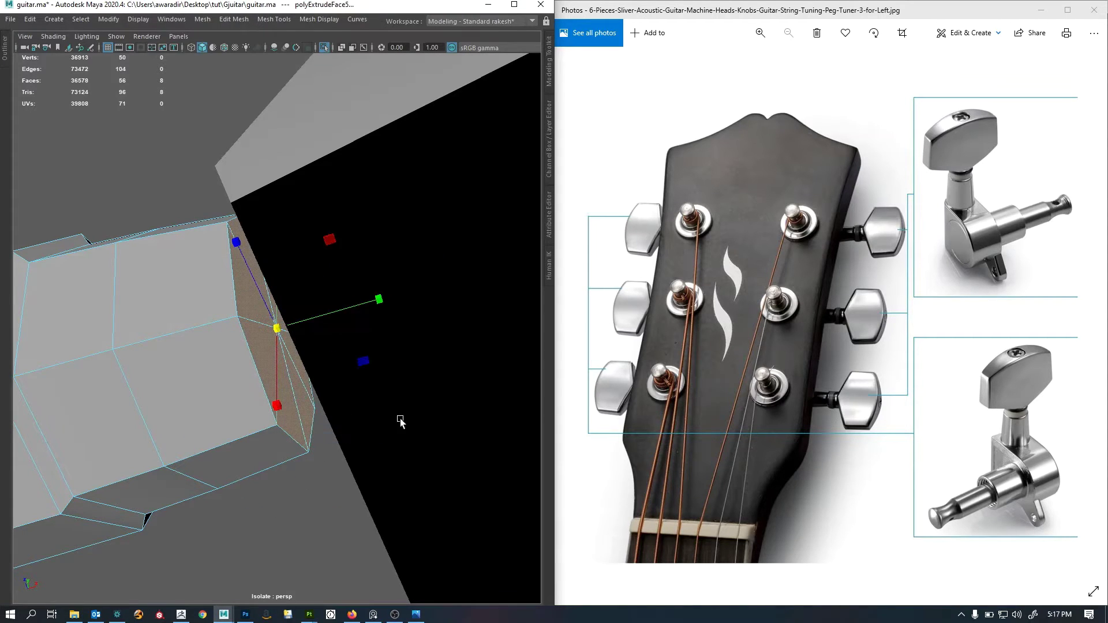
middle_drag(421, 401, 345, 429)
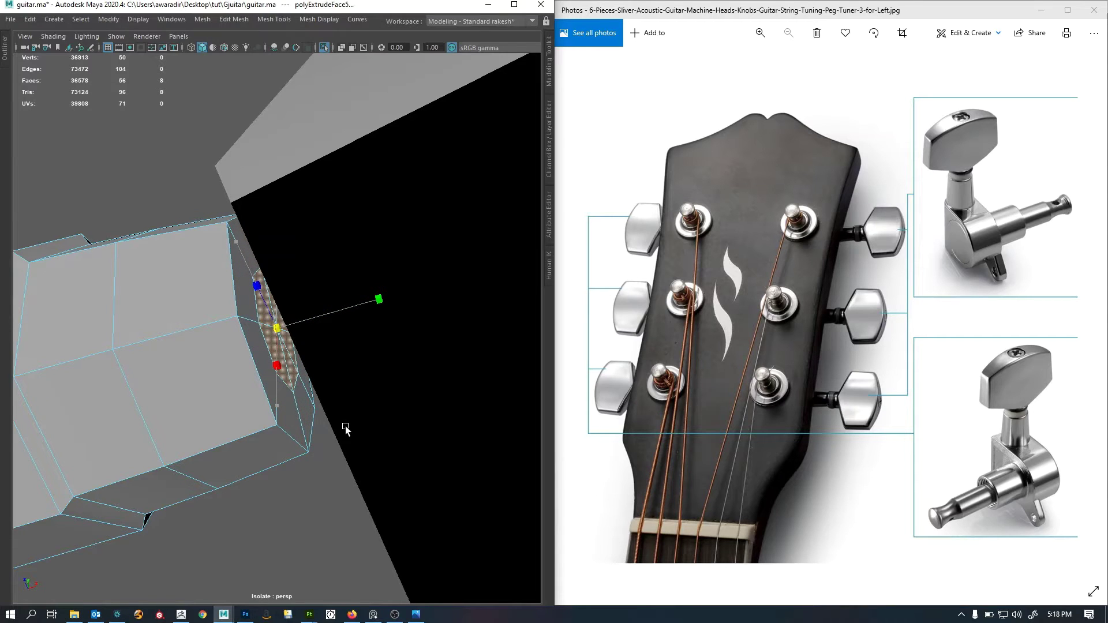
Extrude the inset end faces again and move them along the shaft axis into the knob.
key(ctrl+e)
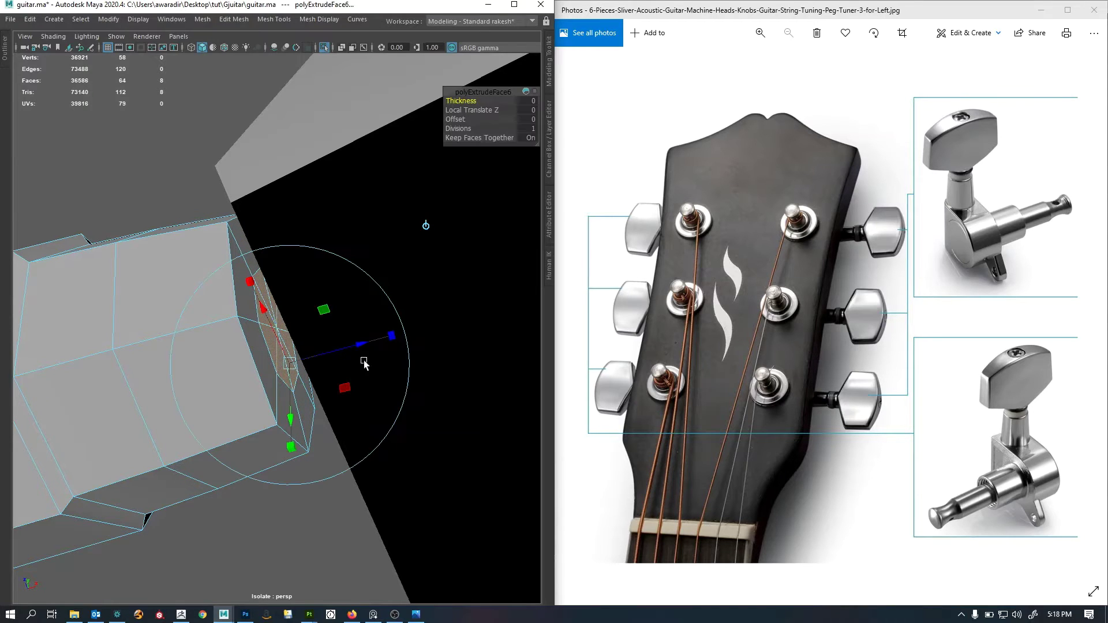
key(w)
drag(373, 303, 435, 291)
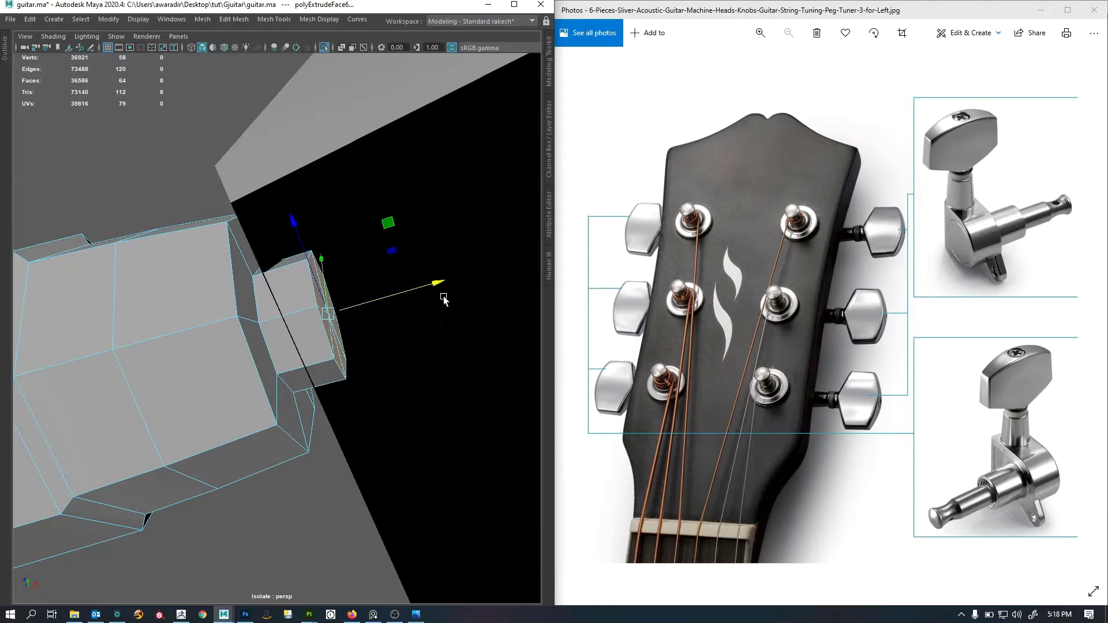
Delete the cap faces at the end of the narrow stub inside the knob and return to object selection.
alt+right_drag(443, 299, 254, 347)
alt+drag(254, 347, 323, 346)
alt+right_drag(323, 346, 580, 371)
alt+drag(267, 378, 270, 401)
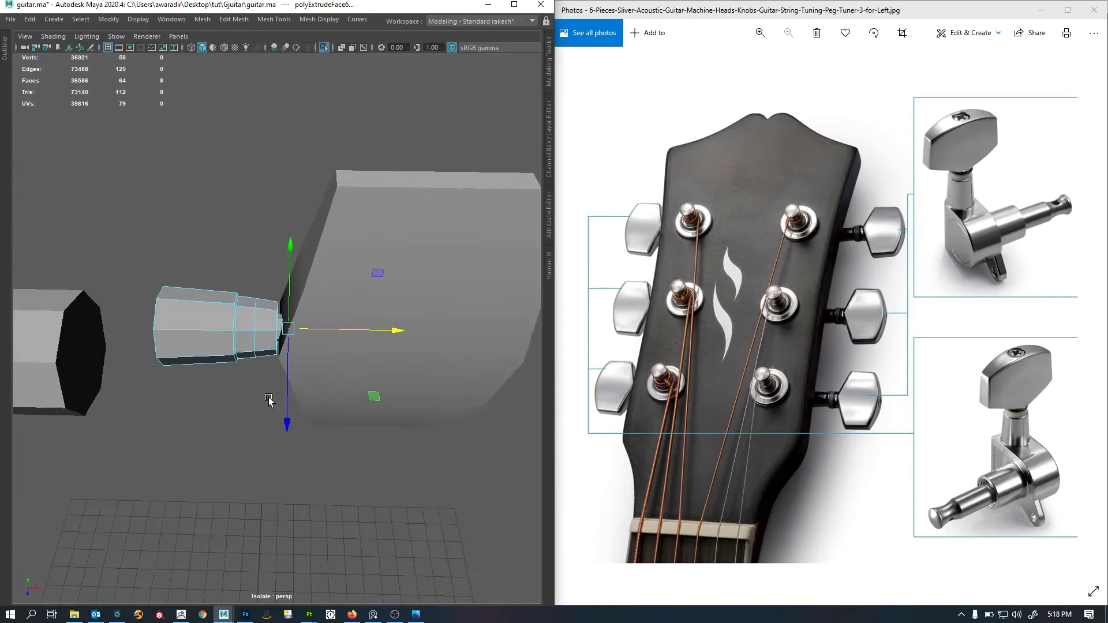
key(a)
key(f)
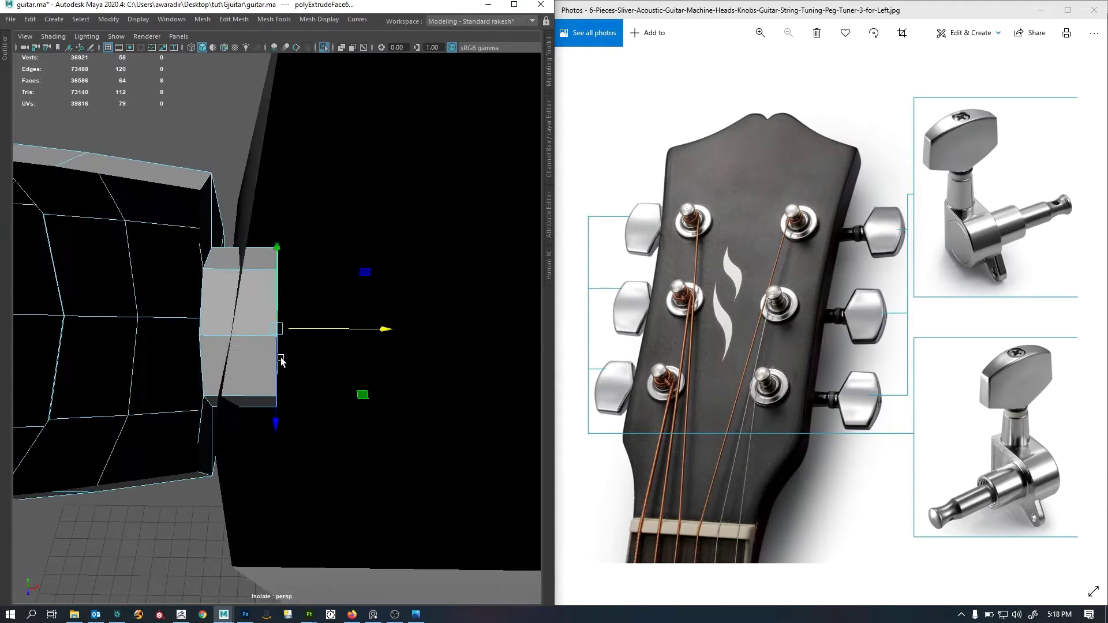
alt+drag(269, 361, 238, 375)
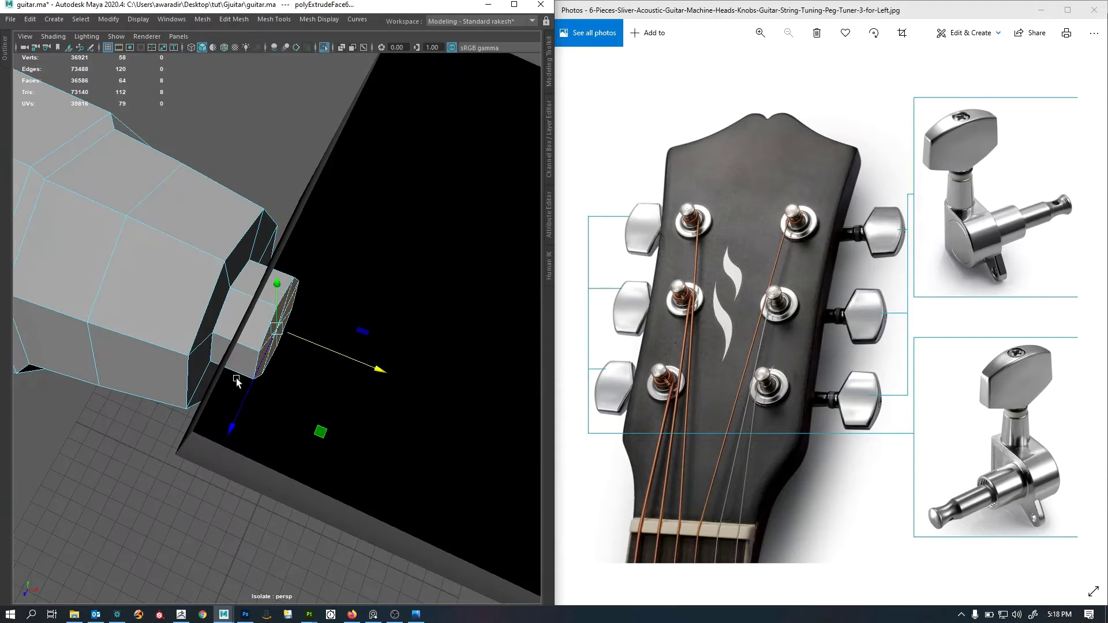
key(Delete)
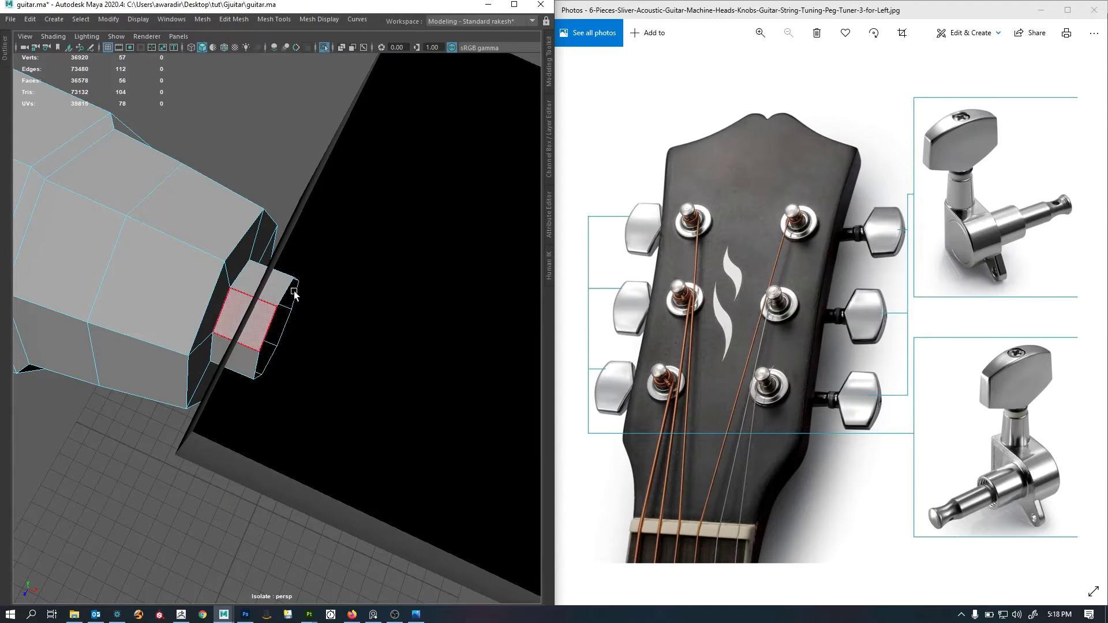
alt+drag(212, 331, 250, 324)
right_drag(182, 268, 228, 189)
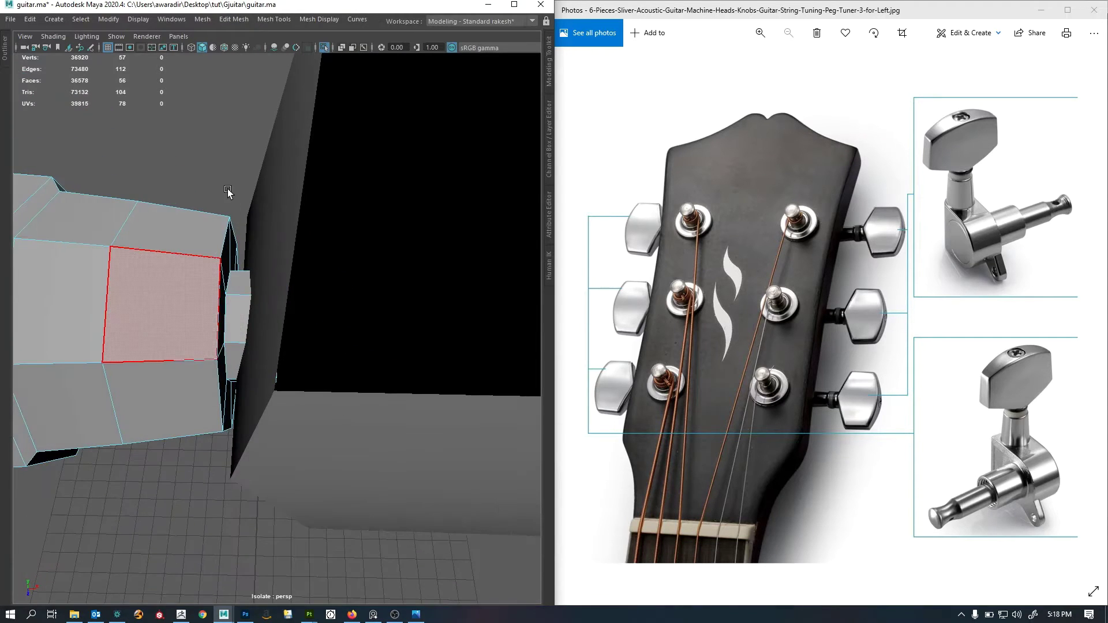
click(227, 189)
Examine the knob, the shaft and the separate cylinder against the tuning-peg reference photo.
alt+drag(234, 260, 263, 351)
scroll(244, 315, down, 5)
click(252, 316)
shift+click(421, 285)
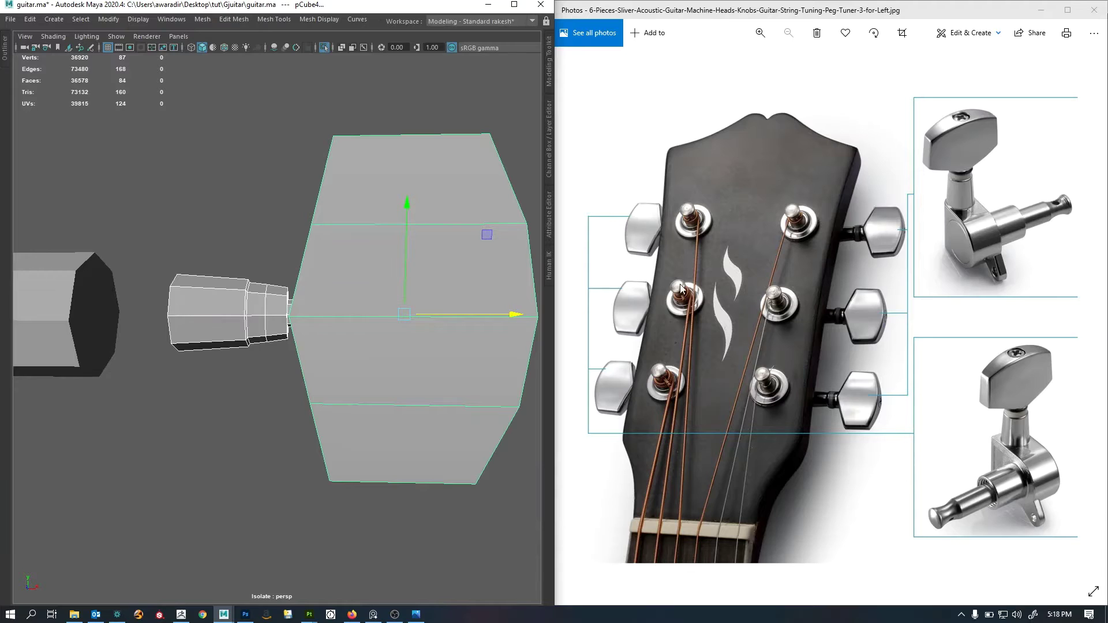
scroll(270, 347, down, 4)
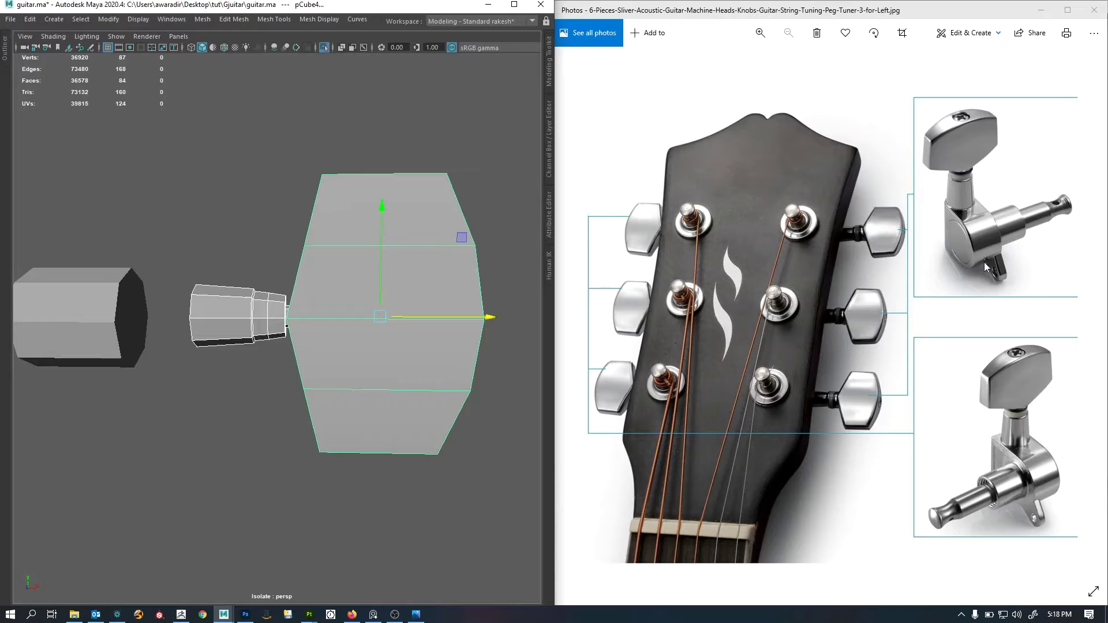
alt+right_drag(320, 271, 282, 281)
alt+middle_drag(283, 281, 337, 273)
alt+drag(337, 272, 352, 263)
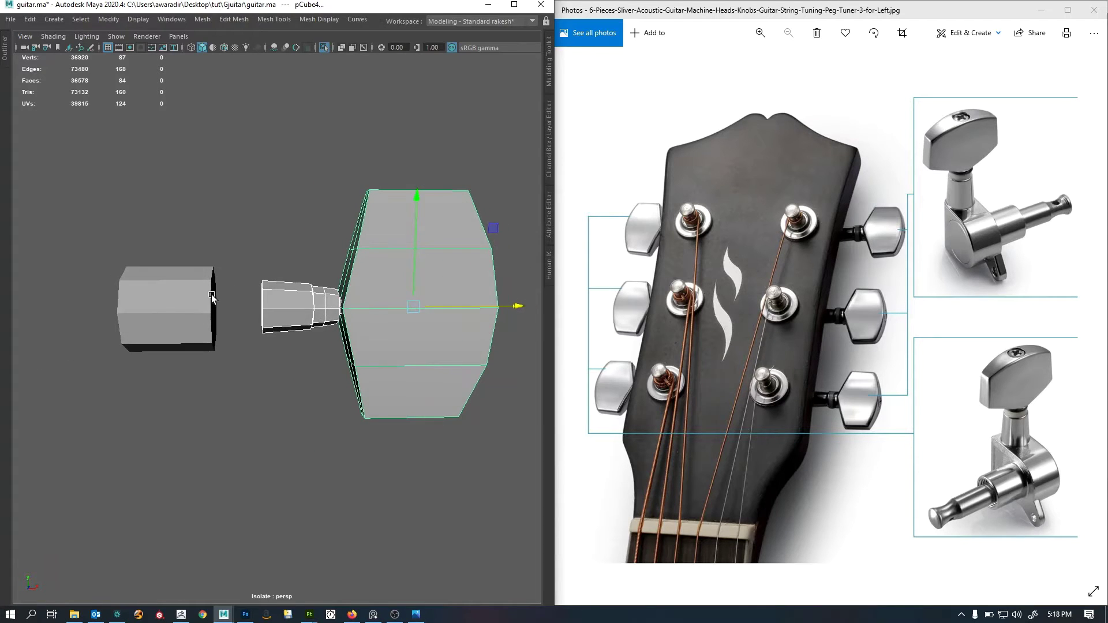
click(199, 314)
alt+middle_drag(199, 313, 261, 321)
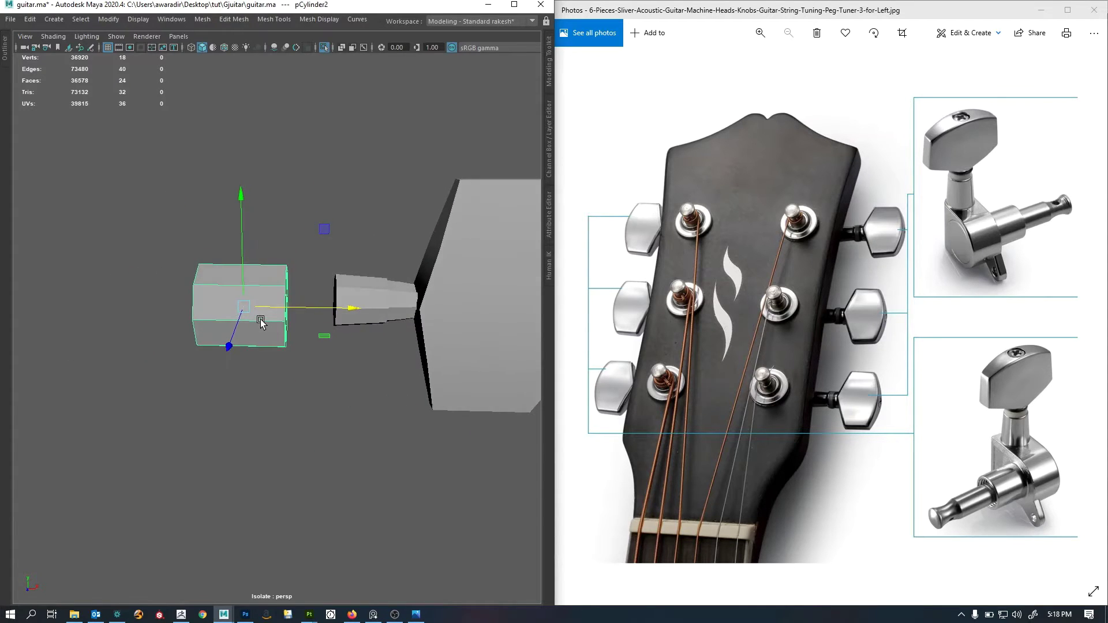
alt+drag(261, 322, 261, 312)
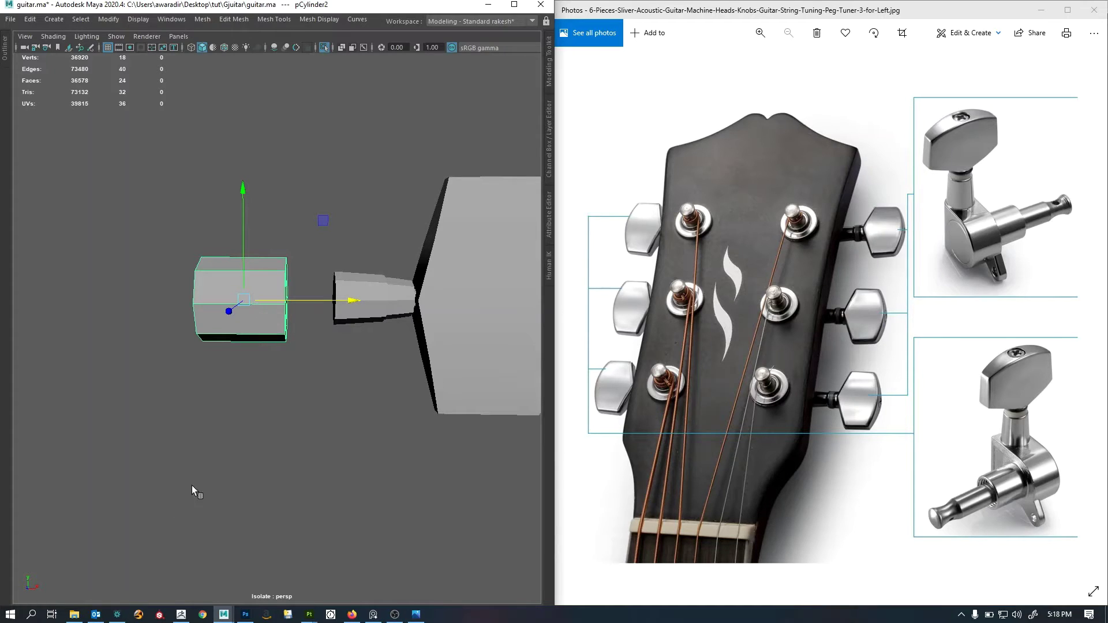
Switch to File Explorer, look over the reference images in the guitar folder, and return to the Maya model.
click(74, 614)
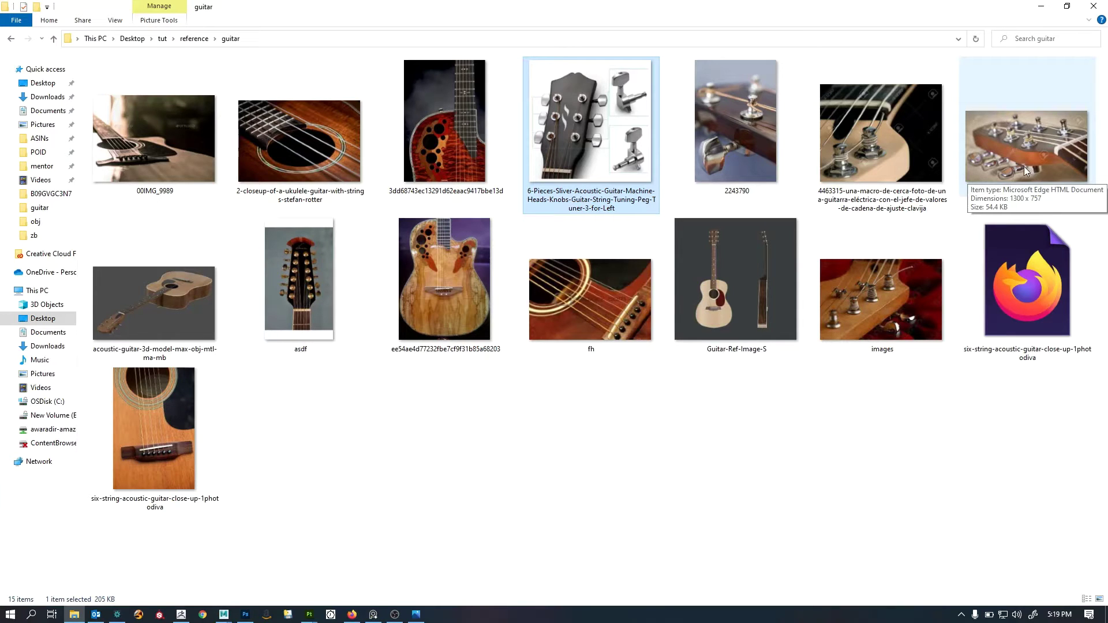
click(1041, 6)
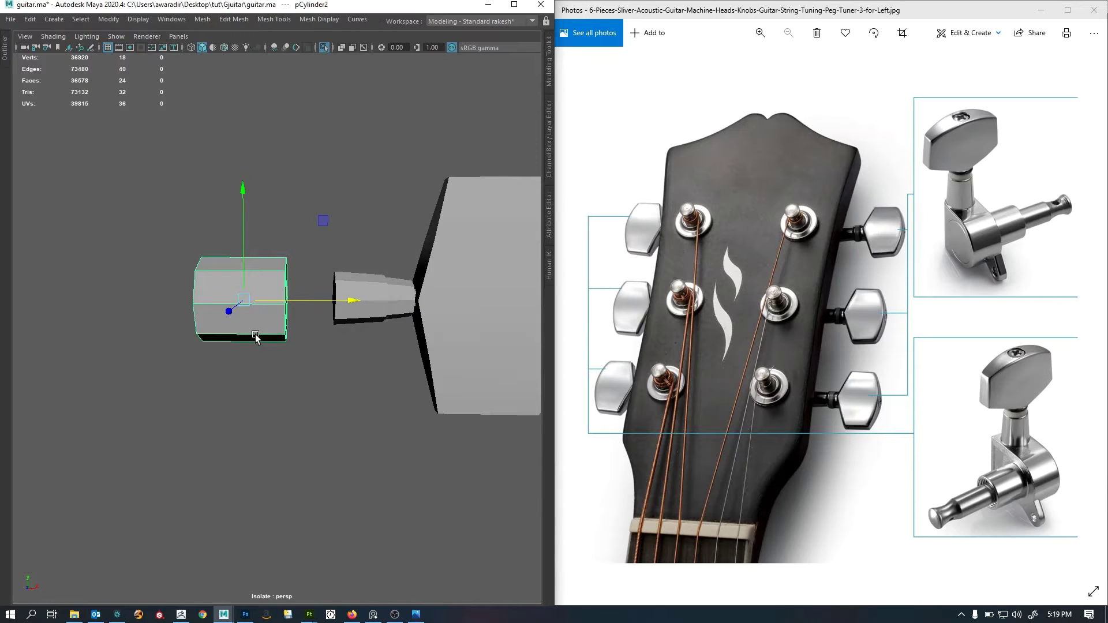
alt+drag(266, 332, 205, 292)
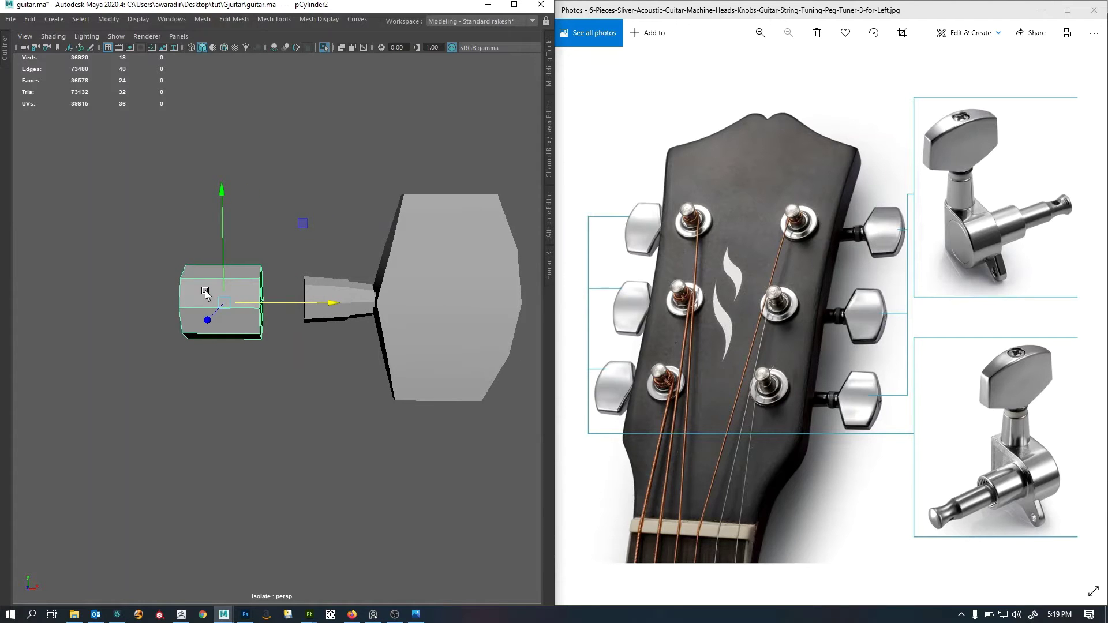
scroll(287, 329, down, 5)
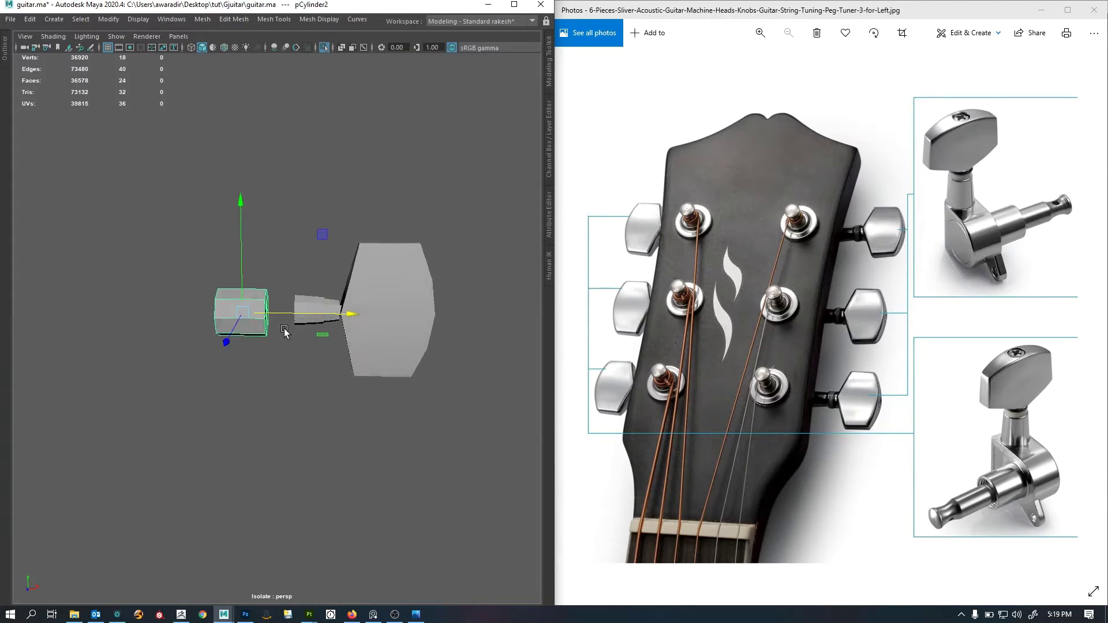
Select the knob and the shaft and combine them into a single mesh.
drag(448, 321, 406, 370)
click(317, 407)
drag(318, 407, 422, 268)
shift+right_drag(443, 190, 445, 429)
Rotate the combined knob and shaft about 90 degrees so the shaft points straight down.
key(e)
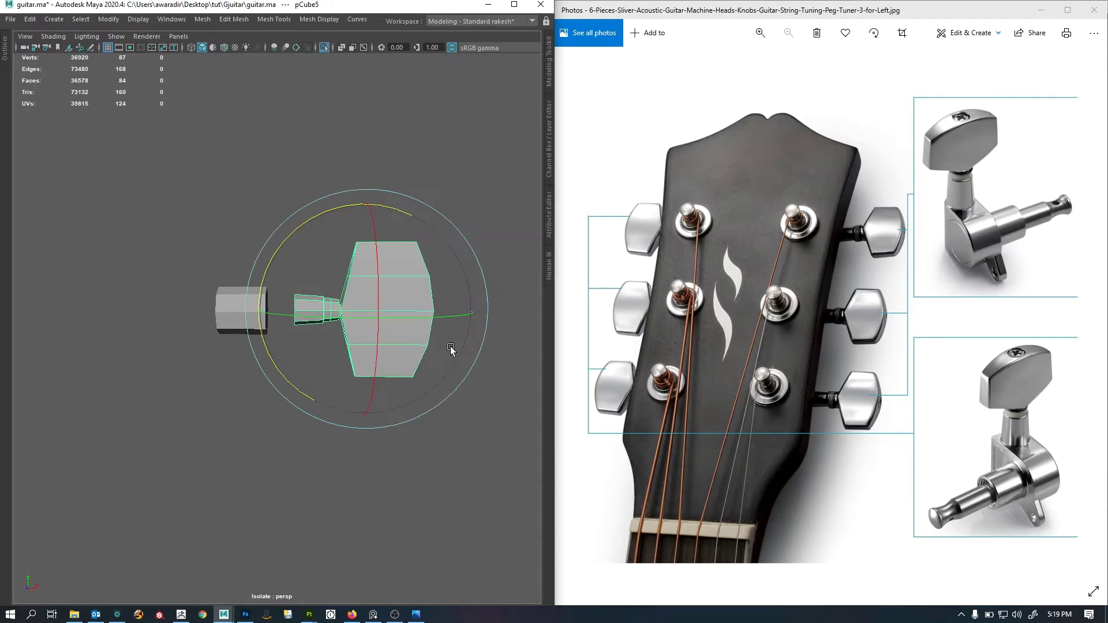
drag(398, 207, 326, 206)
click(339, 143)
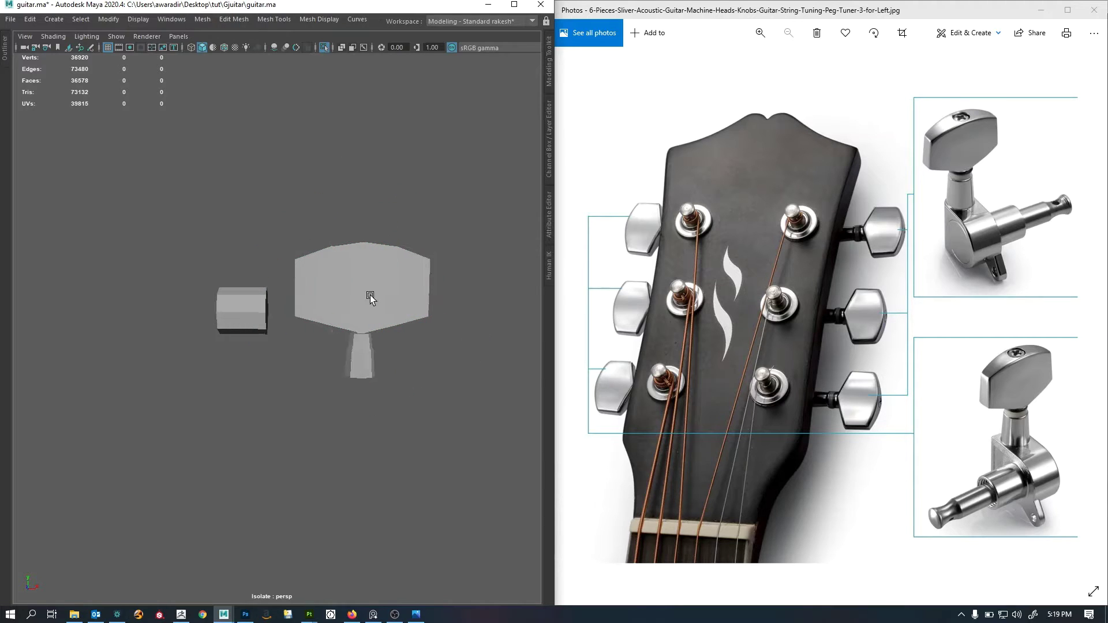
alt+right_drag(372, 296, 325, 329)
alt+middle_drag(325, 329, 313, 291)
alt+drag(314, 291, 287, 302)
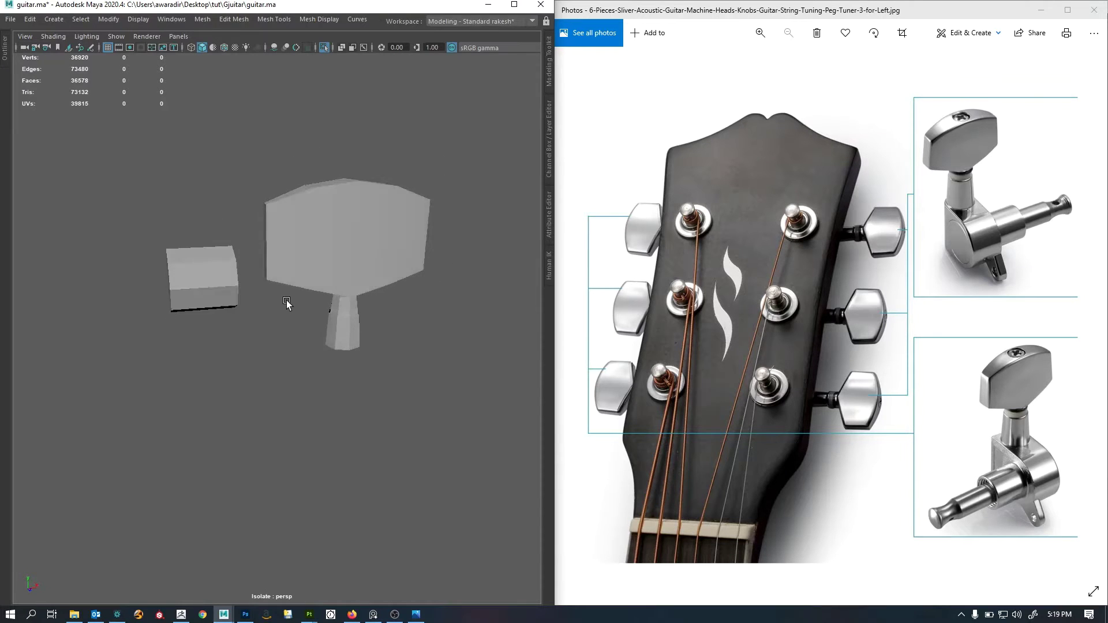
Move the separate cylinder onto the lower end of the knob's shaft.
click(387, 274)
alt+drag(387, 274, 359, 277)
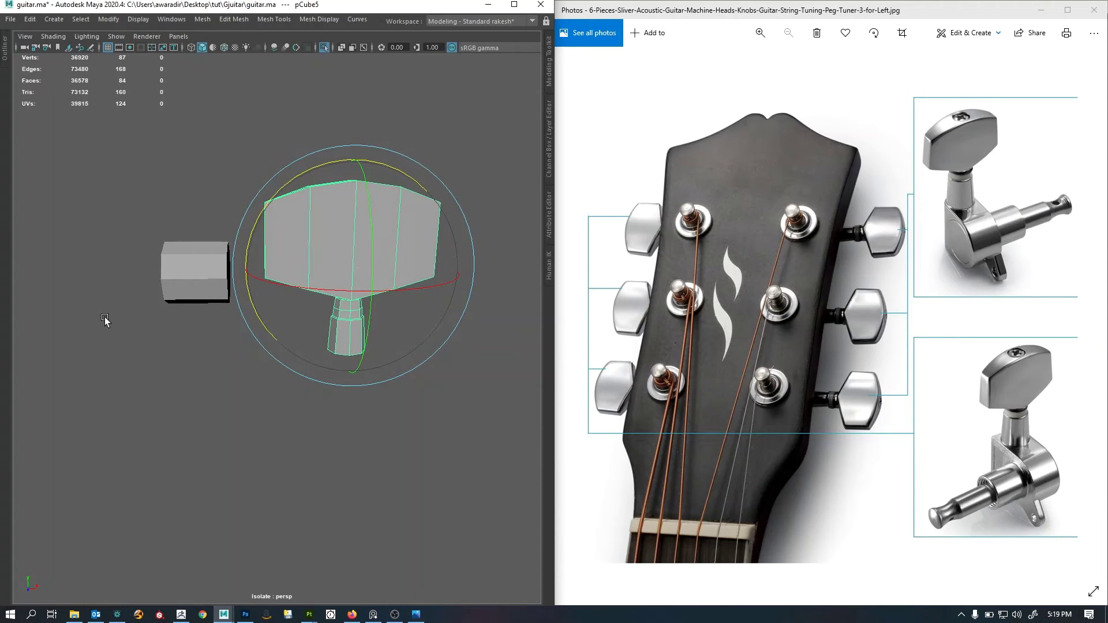
click(181, 269)
key(w)
alt+drag(286, 330, 306, 295)
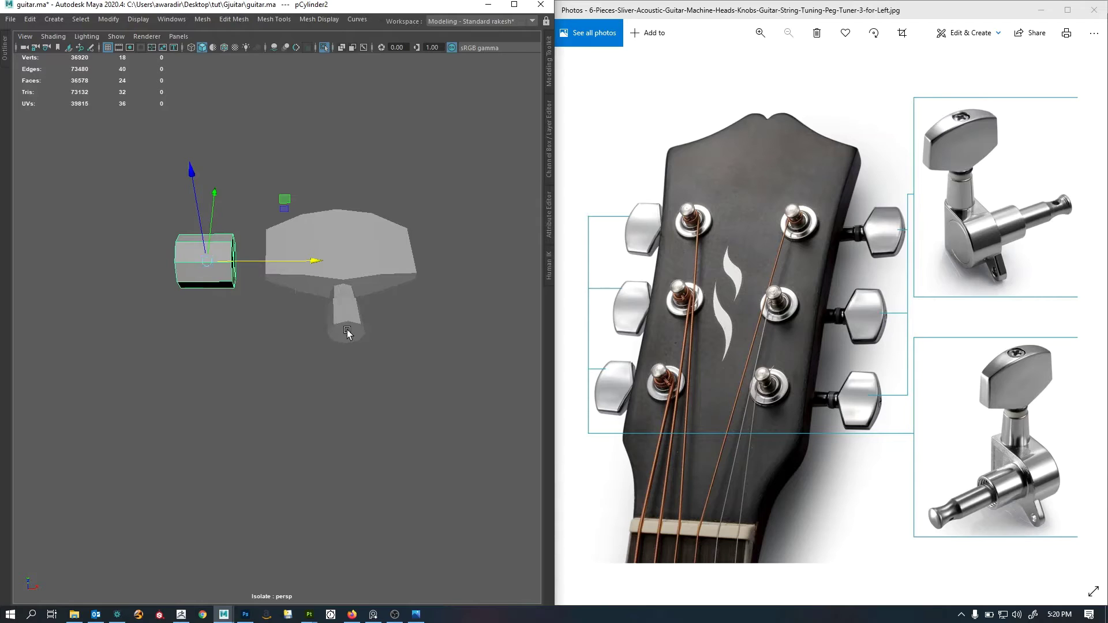
middle_drag(346, 330, 348, 332)
click(341, 261)
Rotate the cylinder about 90 degrees so it stands upright, and lower it beneath the end of the shaft.
key(e)
alt+drag(373, 373, 386, 498)
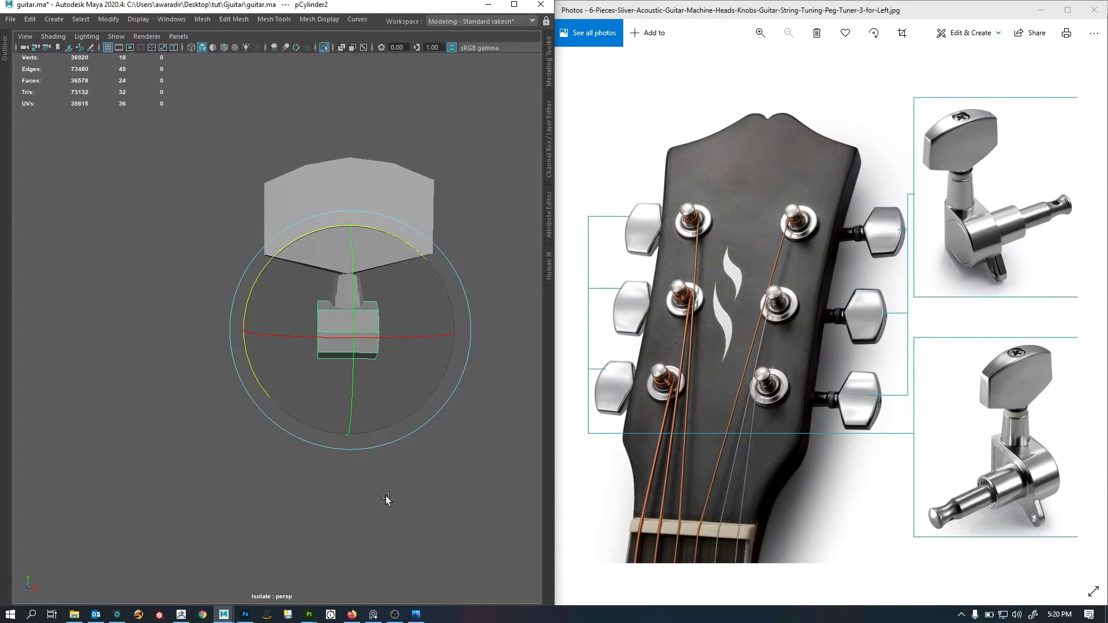
middle_drag(185, 480, 358, 511)
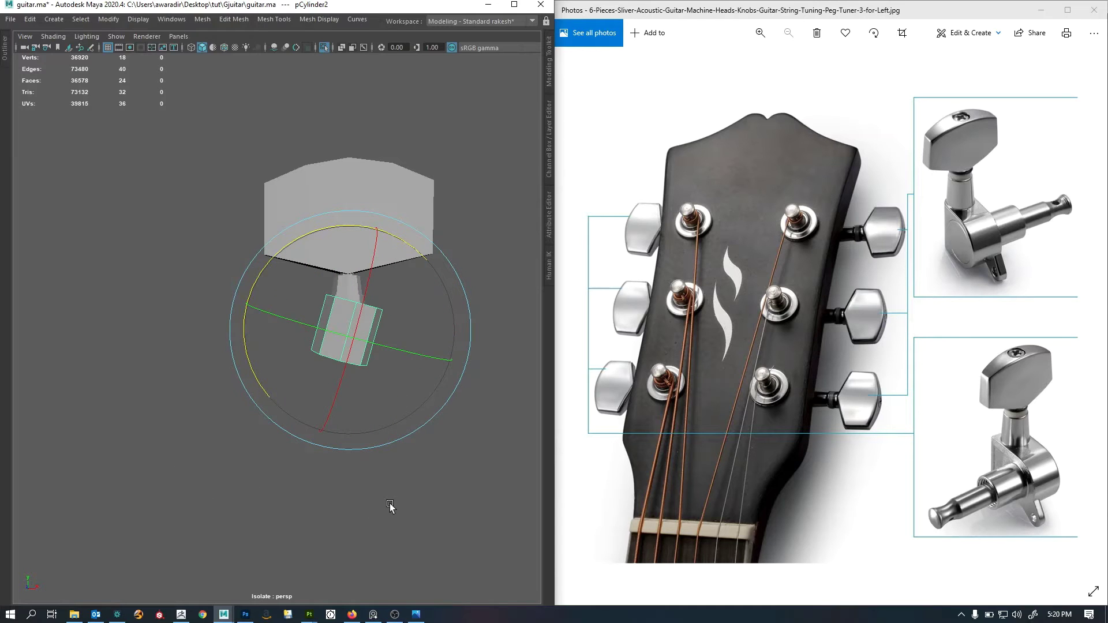
key(ctrl+z)
alt+drag(444, 498, 468, 485)
key(w)
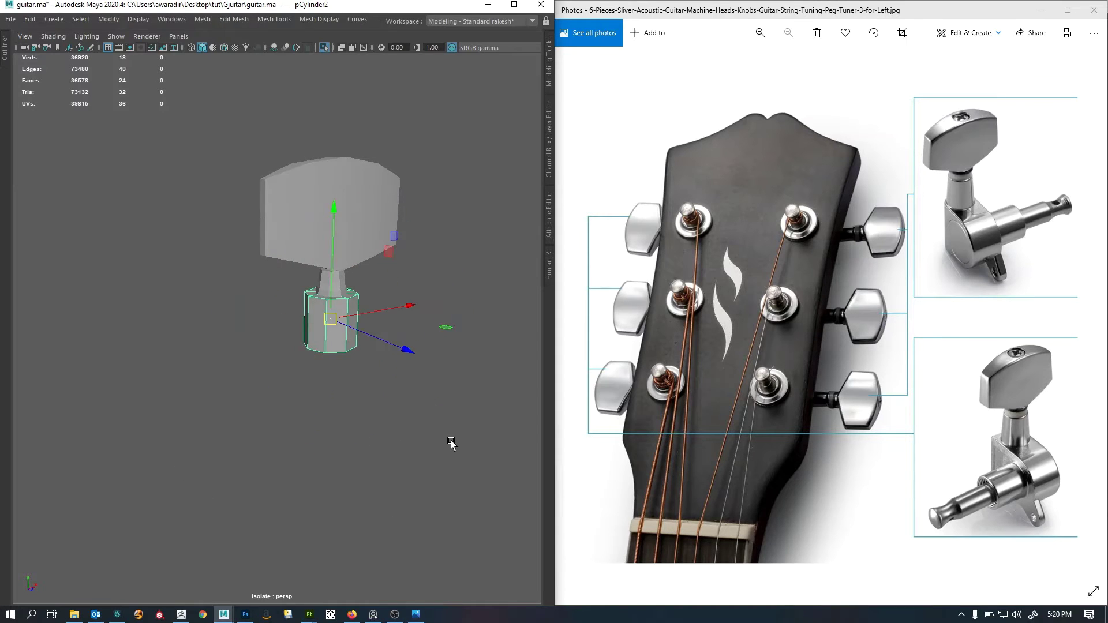
drag(333, 207, 333, 235)
mouse_move(287, 376)
alt+right_down()
mouse_move(367, 385)
mouse_move(284, 363)
alt+right_up()
Move the bottom vertices of the knob's shaft slightly down toward the cylinder and return to object selection.
click(315, 302)
click(319, 300)
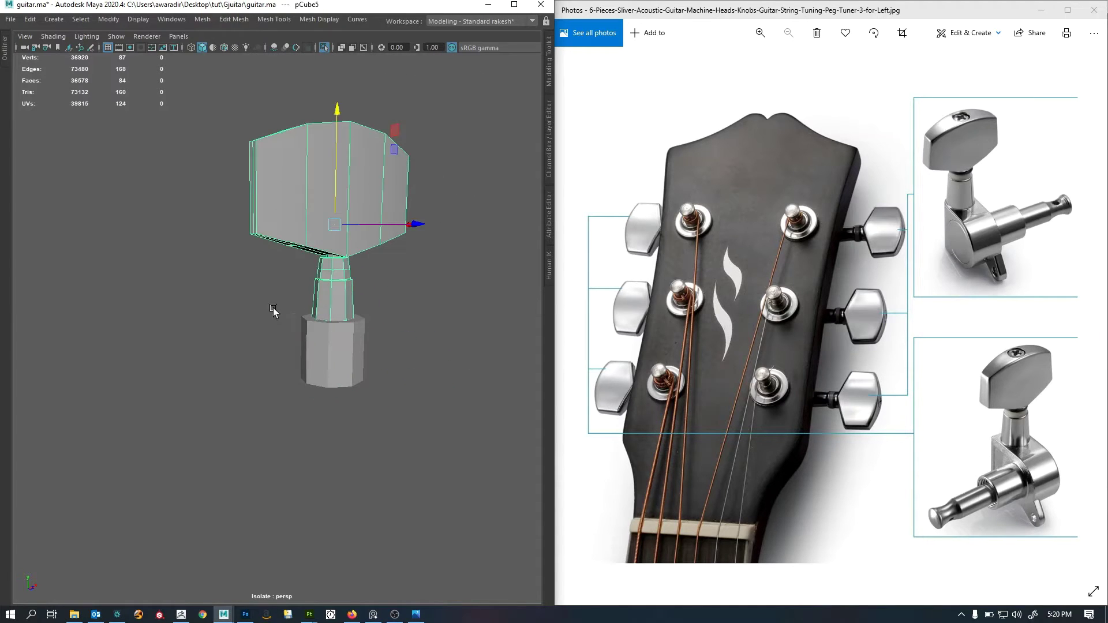
right_drag(273, 307, 234, 306)
drag(258, 305, 375, 381)
drag(336, 210, 335, 221)
right_drag(321, 308, 353, 278)
Select the cylinder and examine its fit with the shaft from several angles.
click(328, 379)
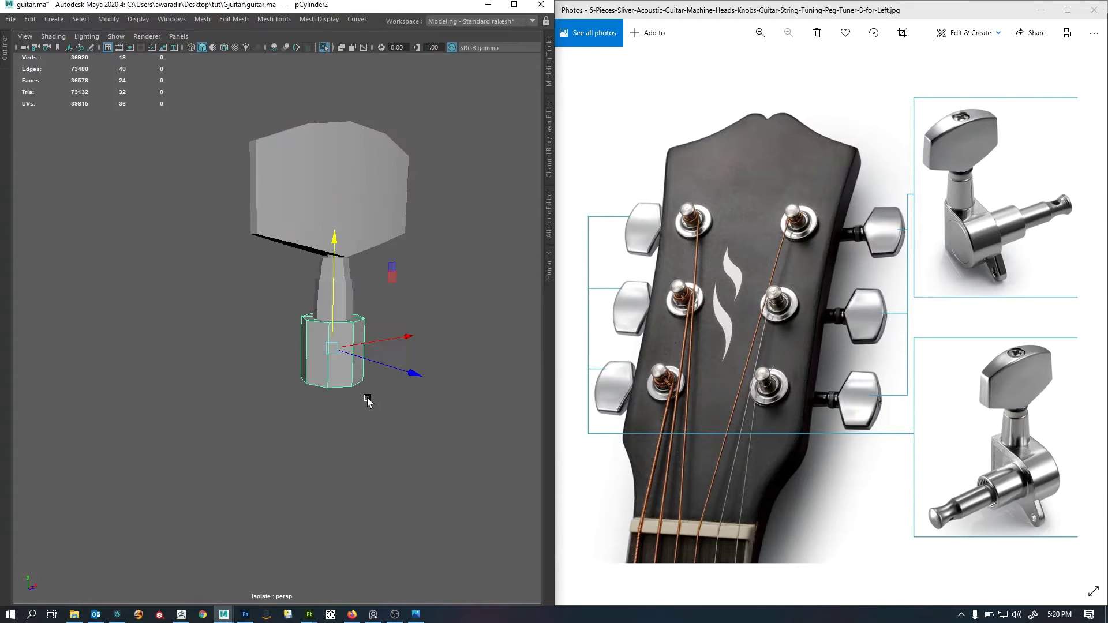
alt+drag(368, 401, 368, 433)
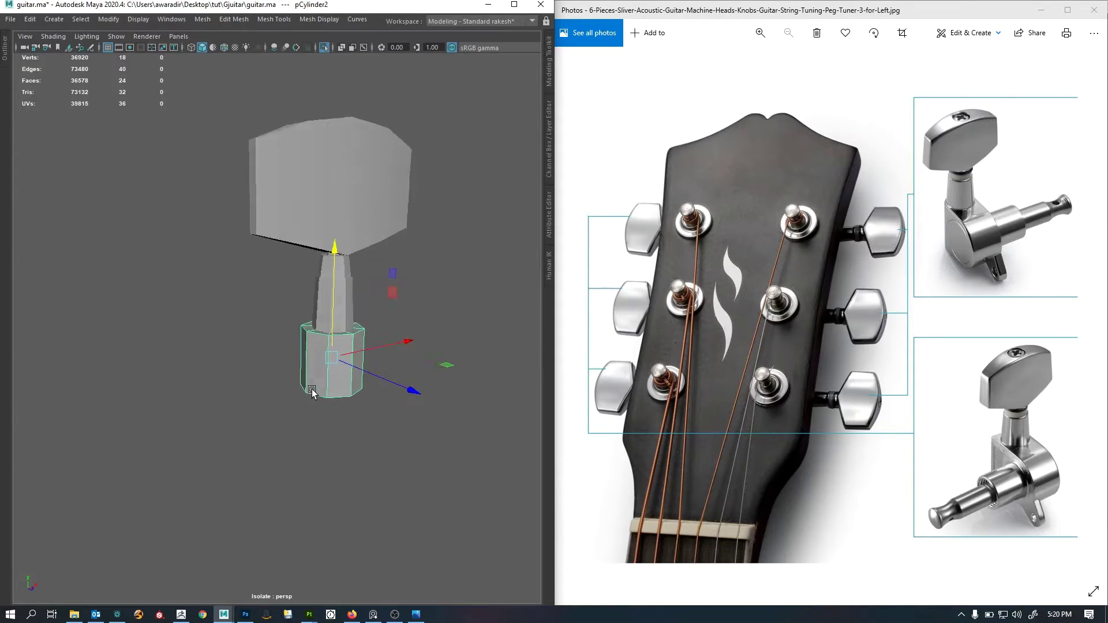
alt+right_drag(311, 392, 346, 391)
alt+middle_drag(347, 390, 281, 364)
alt+drag(341, 373, 344, 408)
alt+right_drag(344, 408, 277, 371)
alt+drag(335, 407, 337, 377)
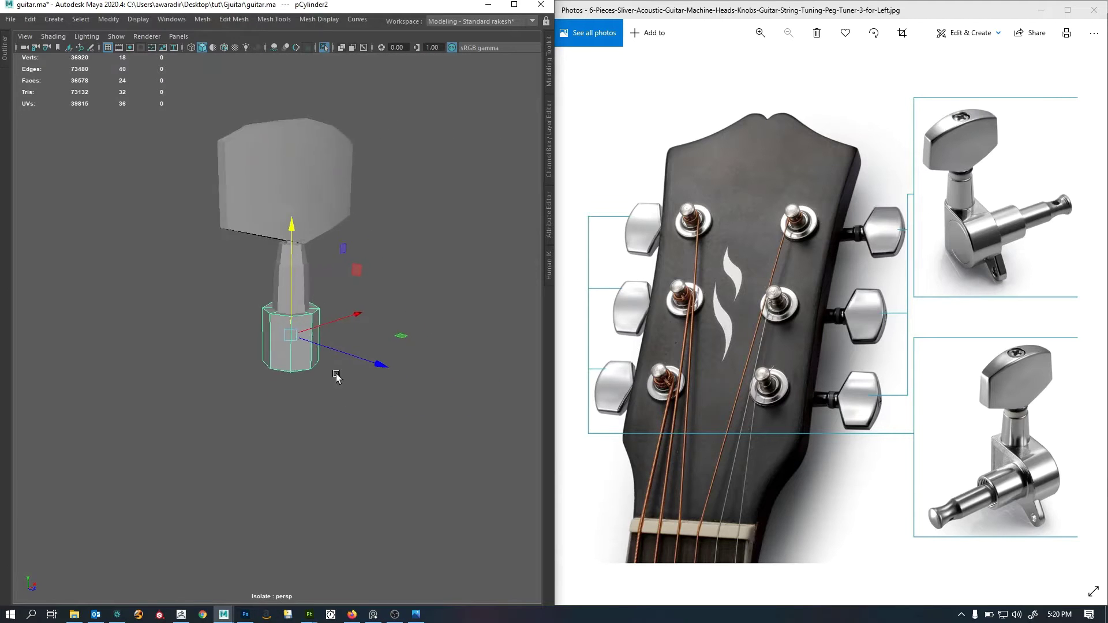
alt+right_drag(283, 372, 306, 370)
alt+drag(306, 367, 297, 375)
alt+right_drag(328, 378, 332, 376)
alt+drag(332, 375, 301, 379)
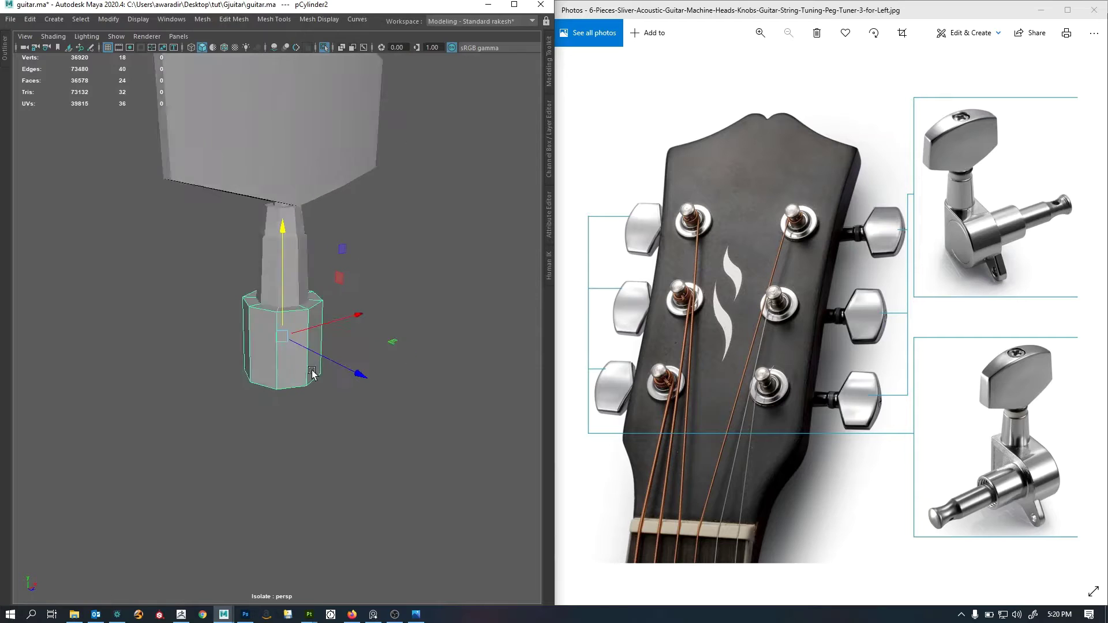
alt+right_drag(300, 378, 337, 382)
alt+drag(337, 382, 305, 354)
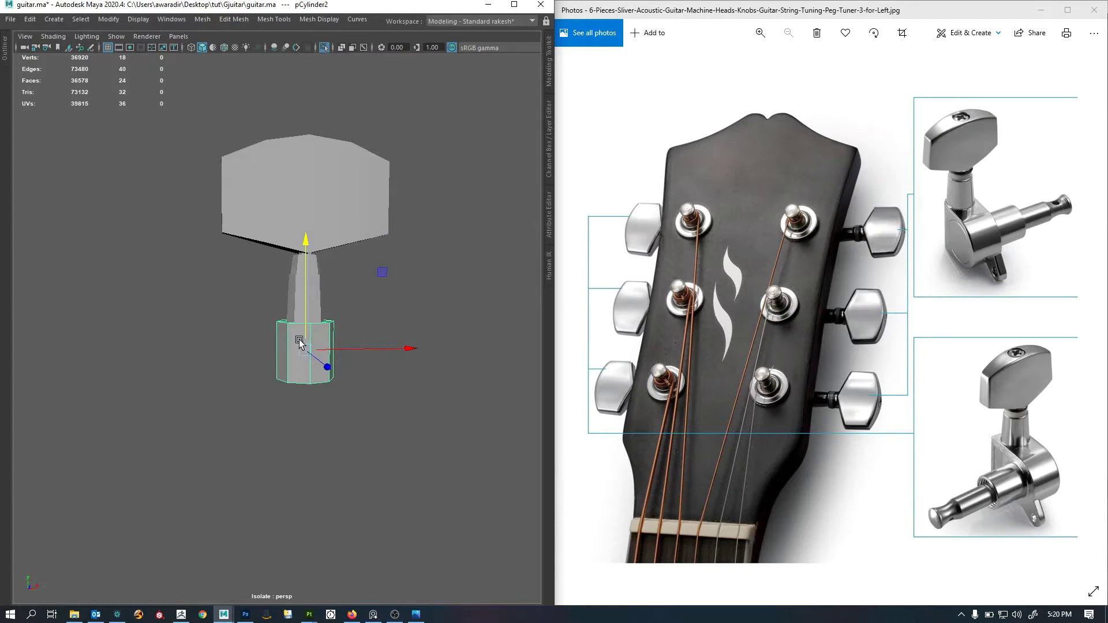
Select the four adjacent side faces that form the front half of the cylinder beneath the shaft.
right_drag(304, 354, 292, 371)
click(292, 371)
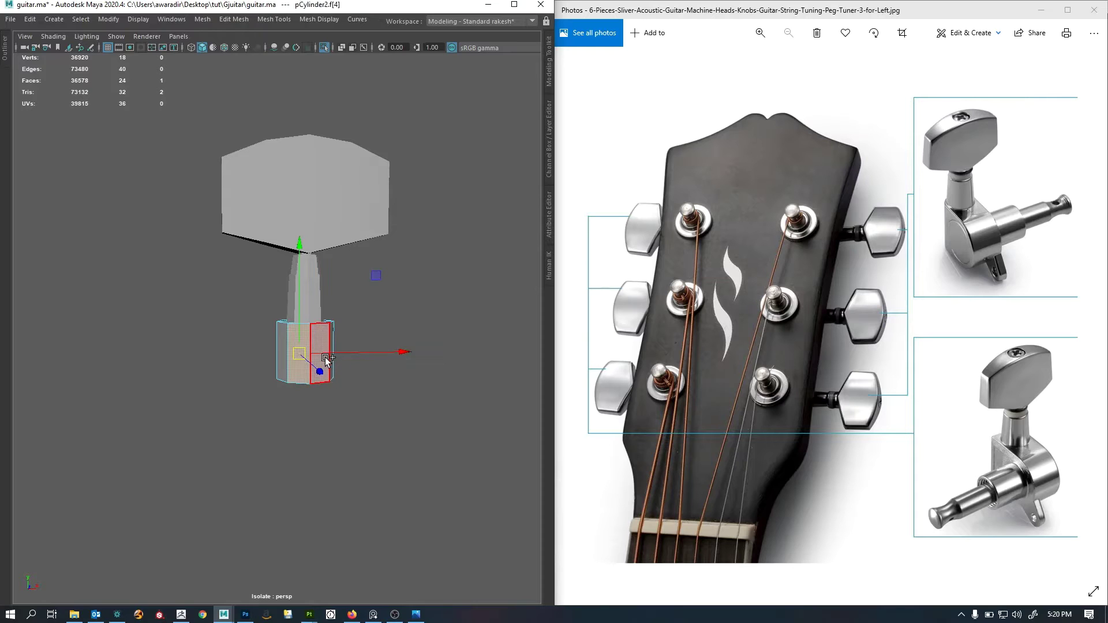
mouse_move(317, 366)
alt+mouse_down()
mouse_move(426, 420)
mouse_move(366, 327)
mouse_move(334, 369)
alt+mouse_up()
shift+click(358, 342)
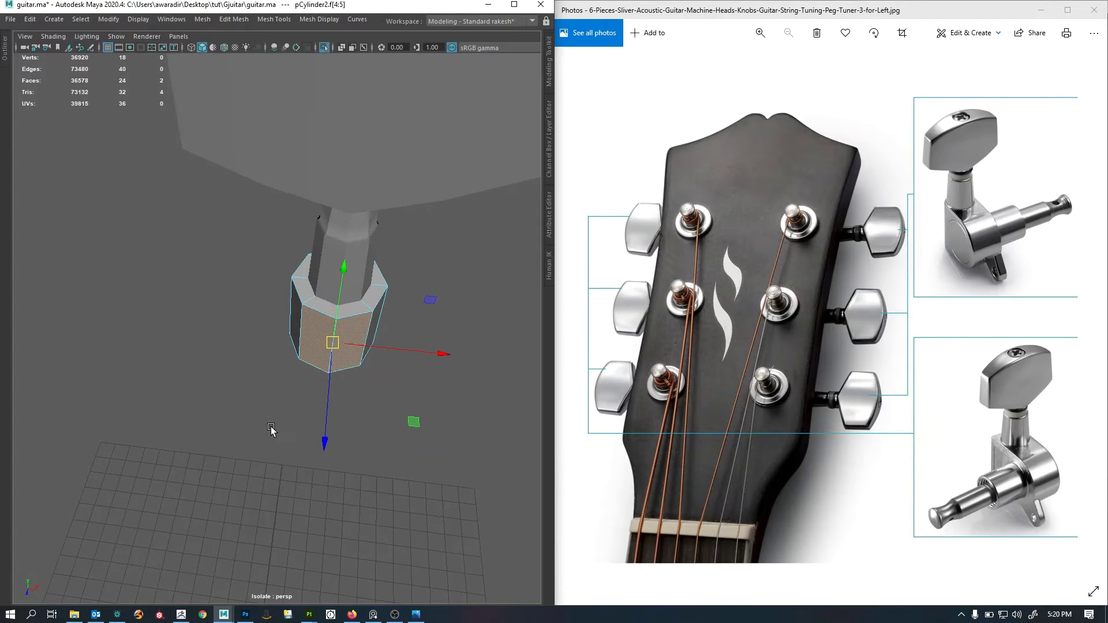
shift+click(297, 357)
alt+drag(297, 358, 378, 369)
shift+click(380, 313)
alt+drag(380, 313, 316, 384)
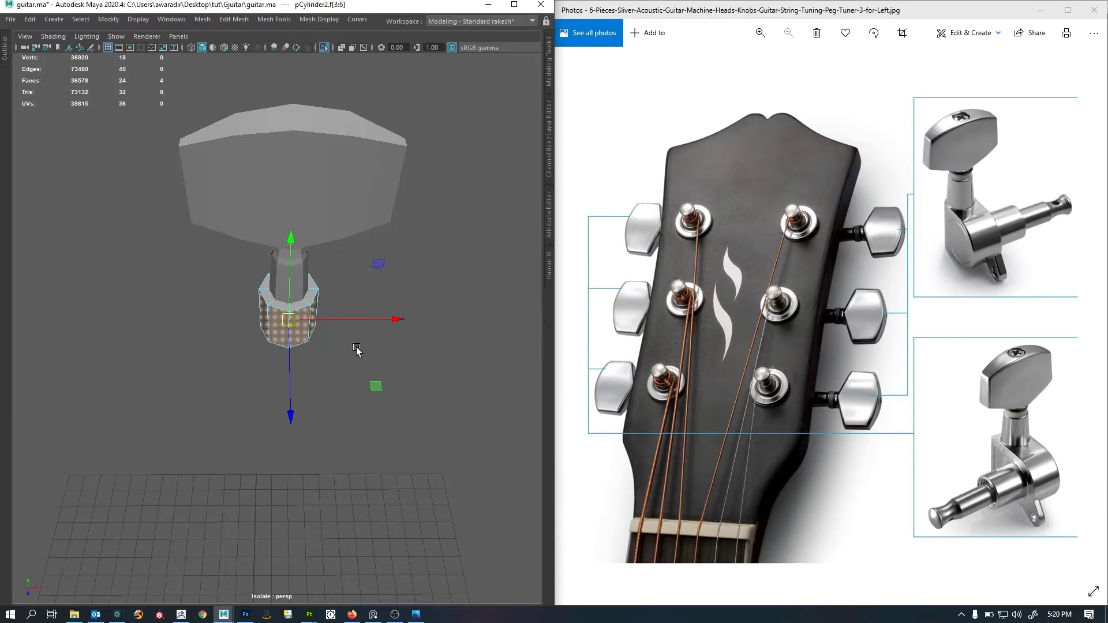
Duplicate the cylinder, move the copy well away to the side, and reselect the original.
key(ctrl+d)
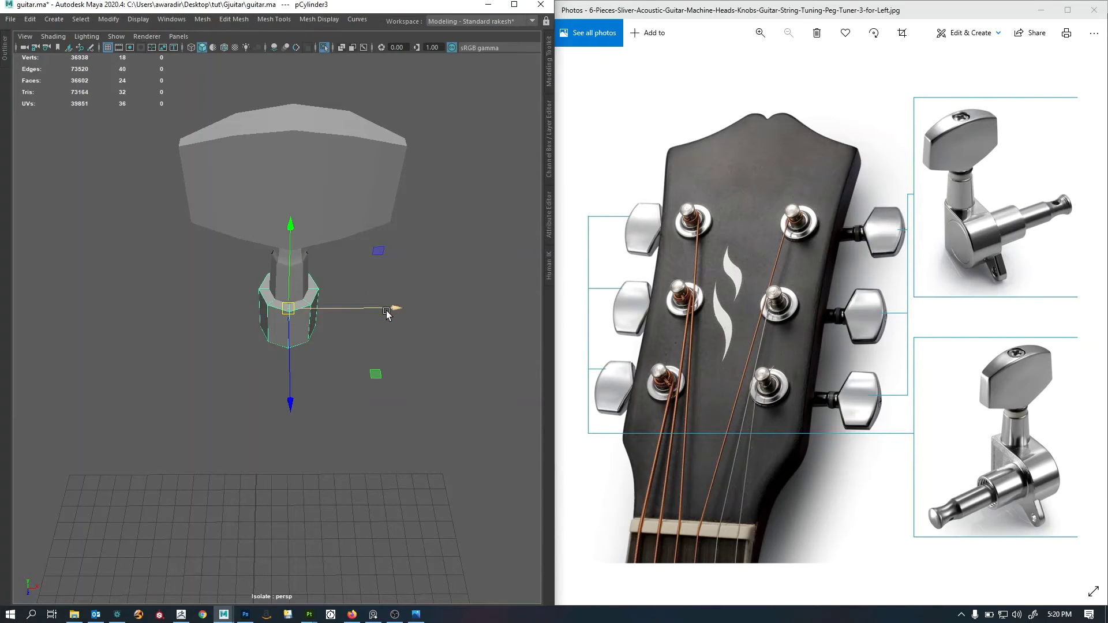
drag(386, 311, 178, 321)
click(290, 327)
Extrude the original cylinder's four front faces forward and scale them flat to form a block-shaped housing.
key(F11)
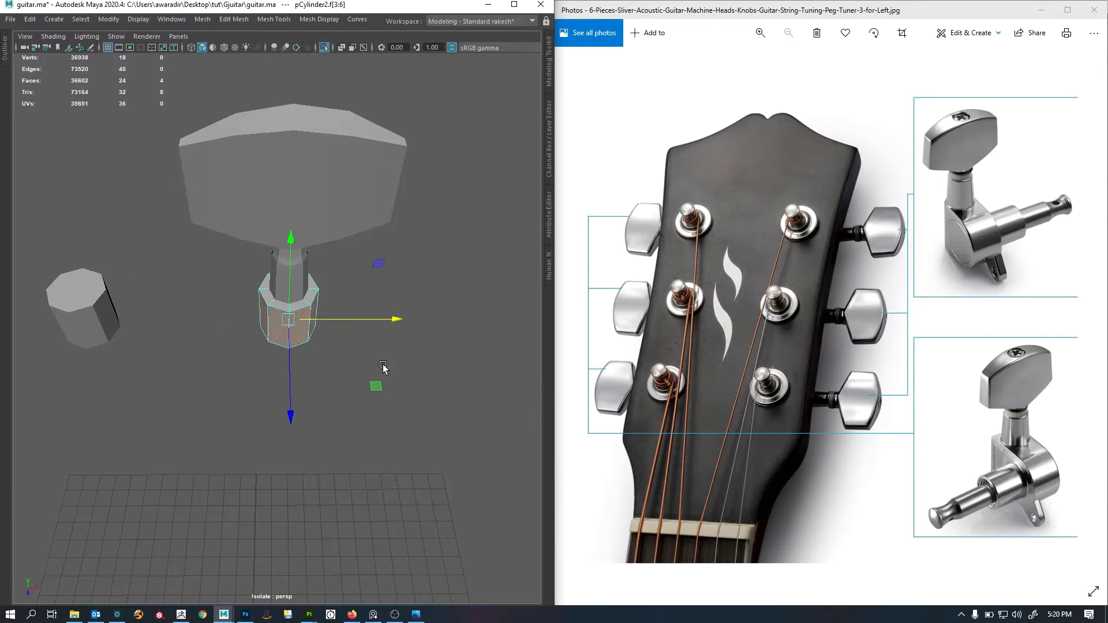
shift+right_drag(446, 295, 427, 323)
drag(295, 366, 291, 373)
drag(289, 407, 292, 428)
key(r)
drag(293, 471, 294, 437)
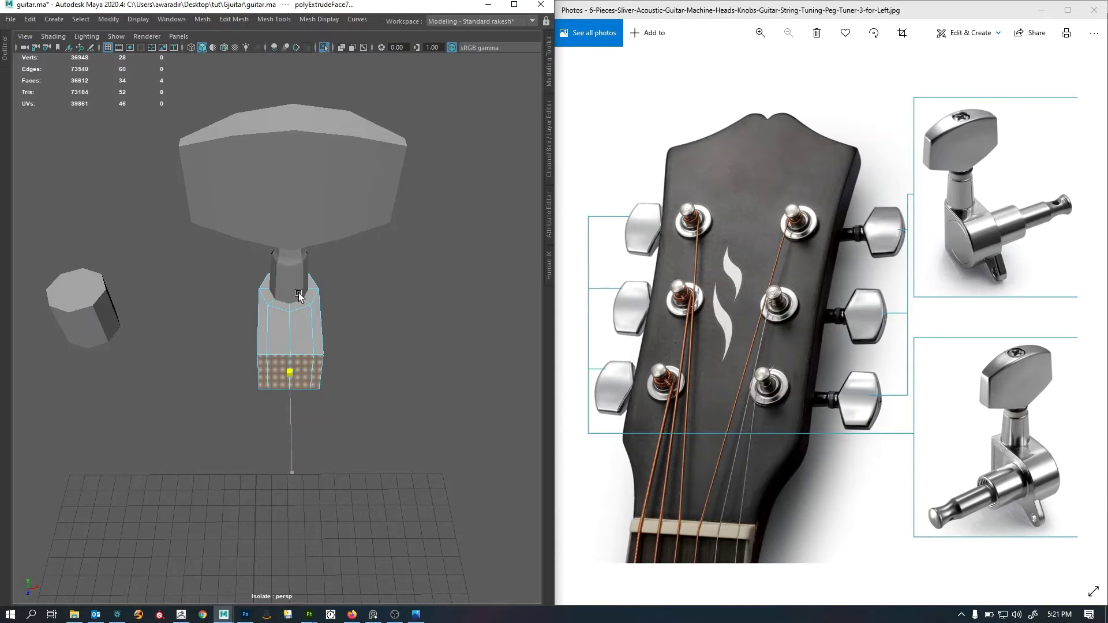
Add three evenly spaced horizontal edge loops around the housing, dividing its height into four bands.
alt+drag(300, 289, 382, 341)
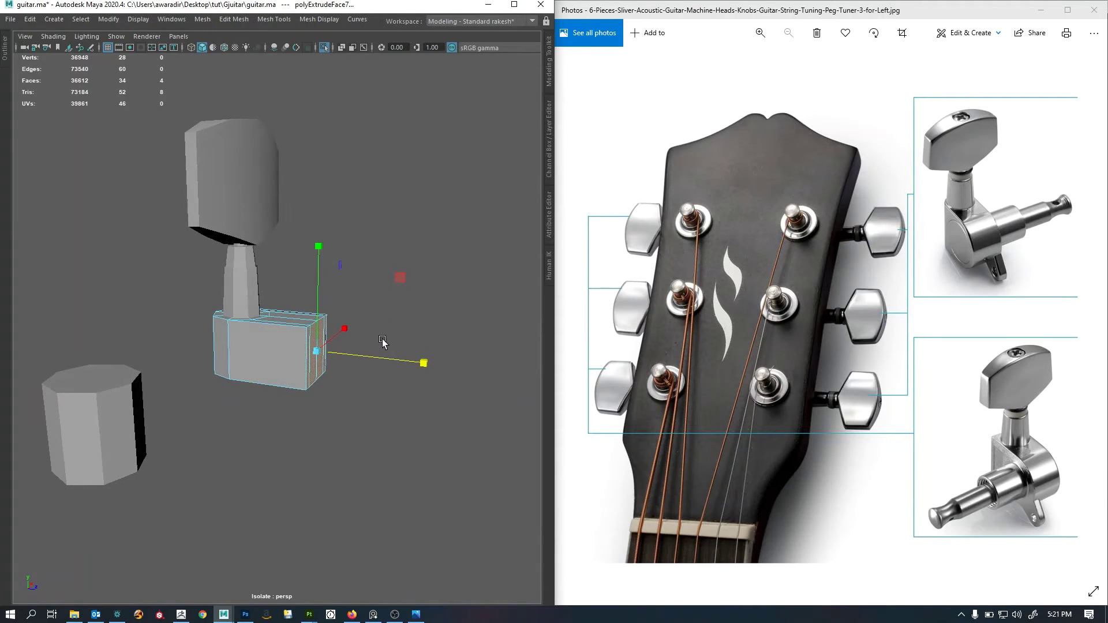
alt+right_drag(382, 341, 371, 375)
alt+drag(371, 375, 317, 373)
alt+right_drag(317, 373, 309, 389)
alt+middle_drag(308, 389, 312, 349)
alt+drag(312, 348, 335, 362)
alt+right_drag(335, 362, 307, 383)
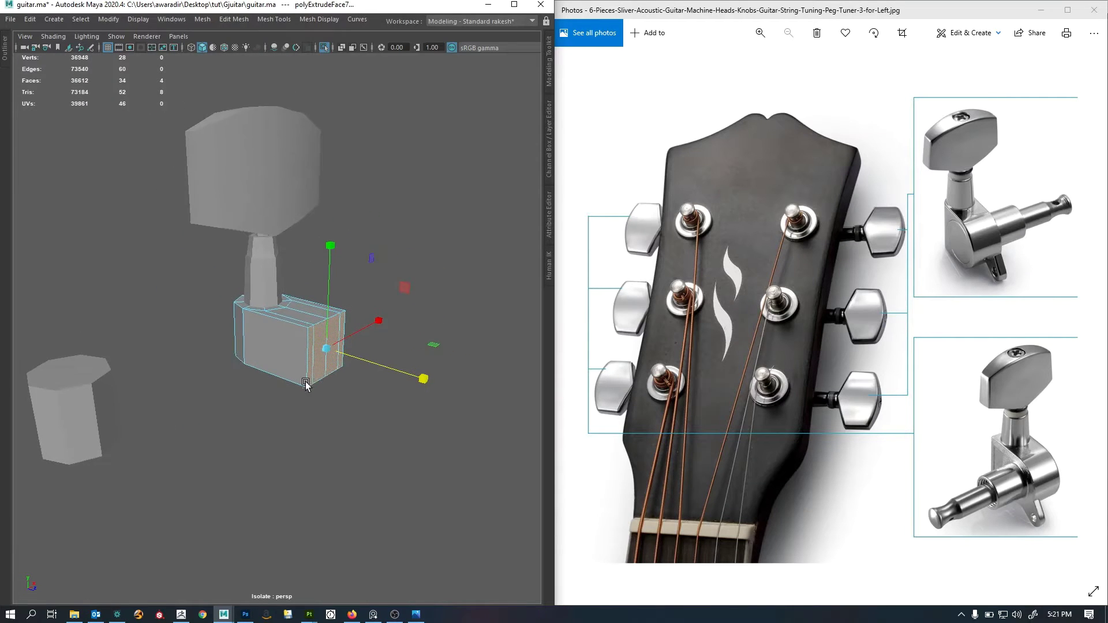
alt+drag(307, 383, 314, 428)
right_drag(314, 428, 323, 404)
click(310, 351)
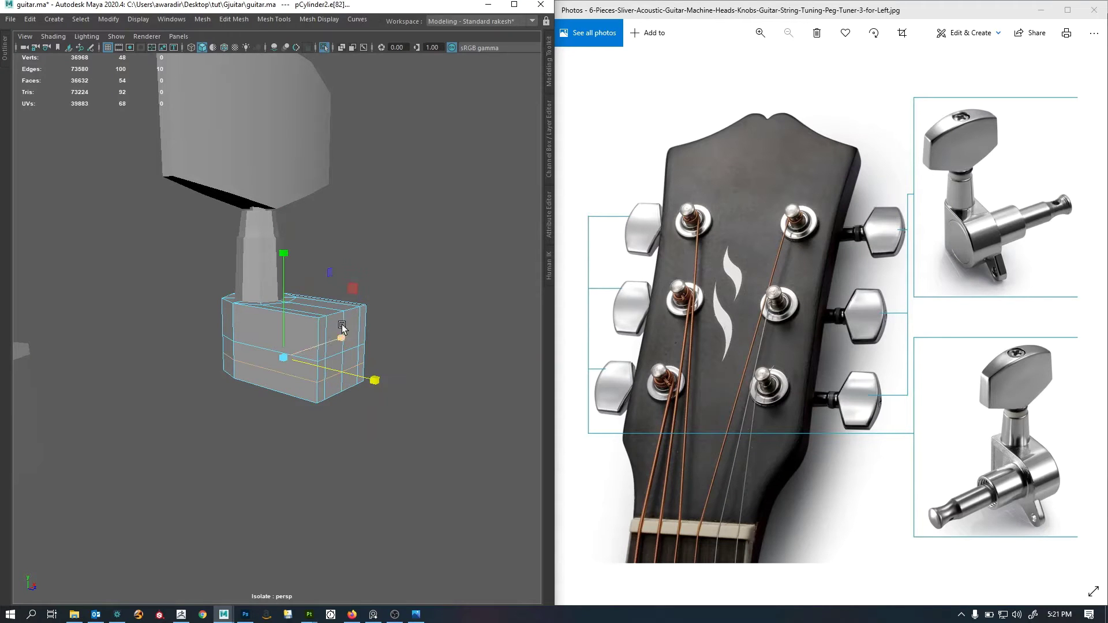
click(353, 324)
key(g)
mouse_move(346, 357)
alt+mouse_down()
mouse_move(337, 364)
mouse_move(353, 369)
alt+mouse_up()
alt+right_drag(353, 370, 386, 381)
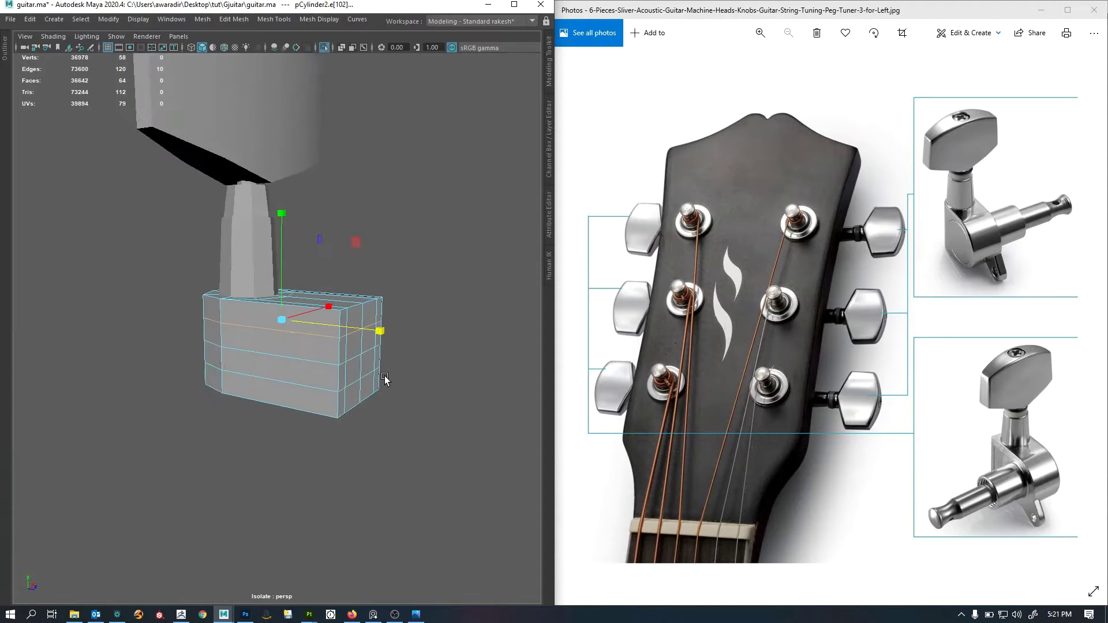
Move the top and bottom corner edges of the housing's flat end back toward the shaft to bevel it.
alt+drag(386, 380, 392, 377)
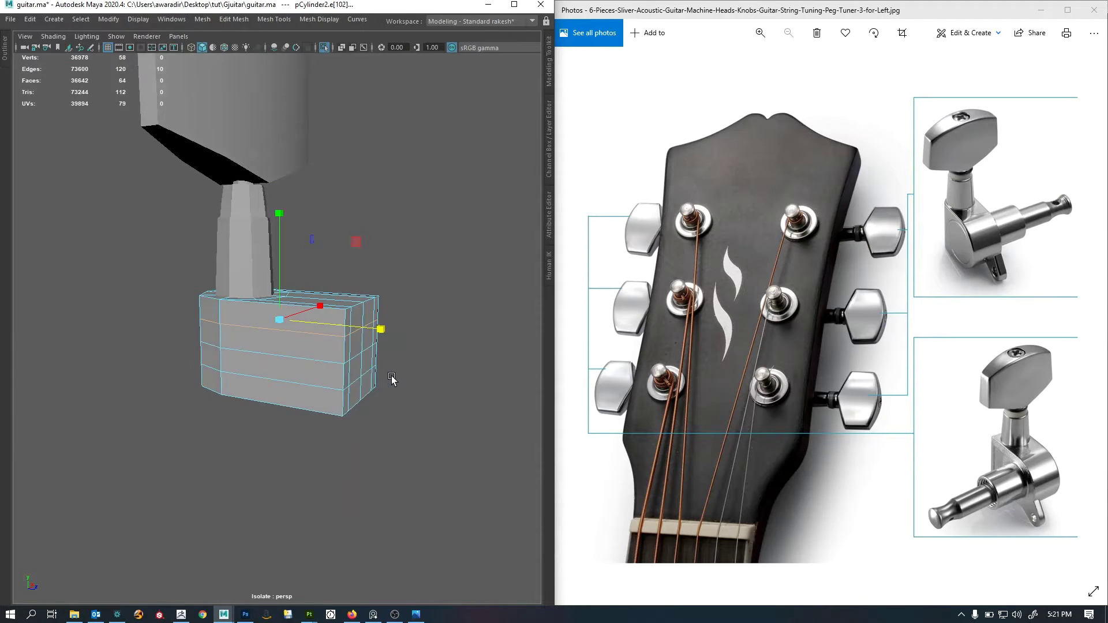
double_click(369, 302)
shift+double_click(365, 402)
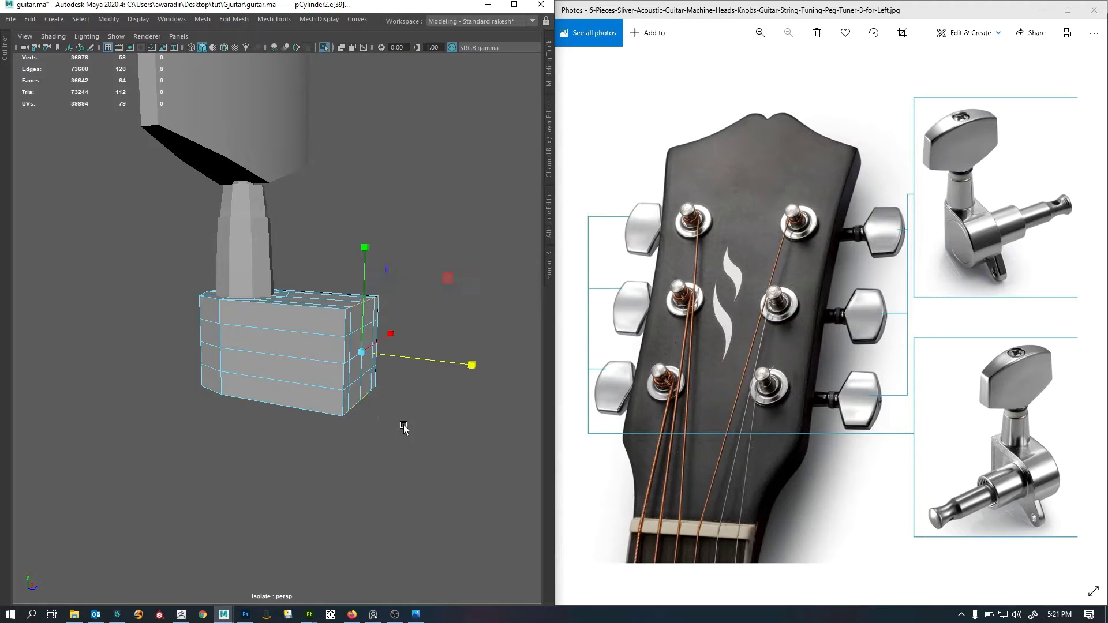
key(w)
drag(477, 368, 452, 371)
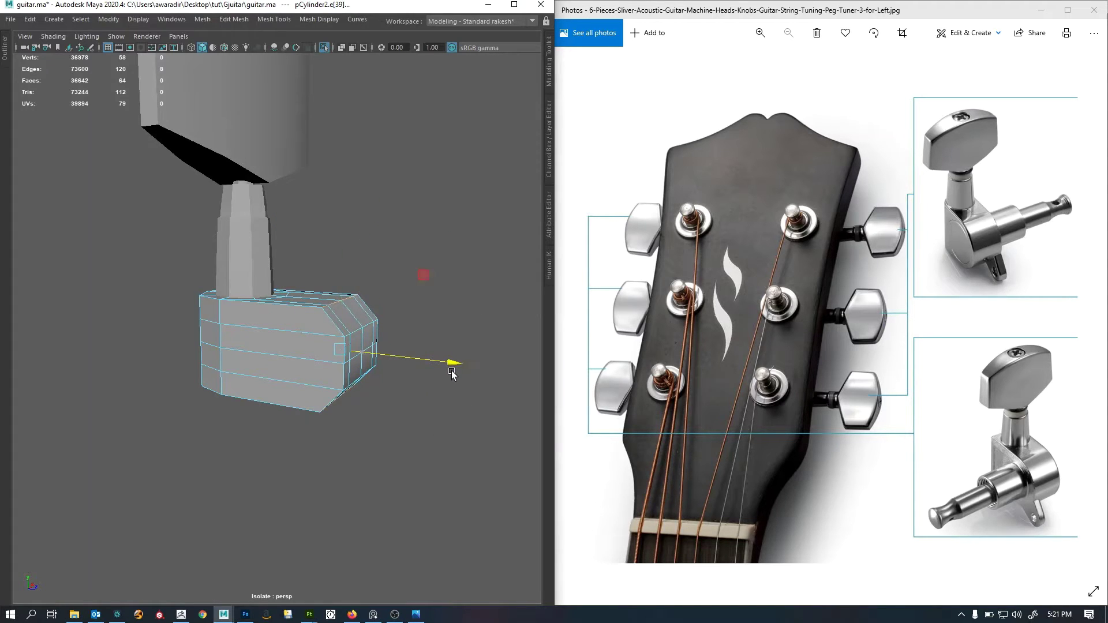
Move the edge rows just above and below the middle of the beveled end slightly inward to round its profile.
scroll(451, 381, up, 6)
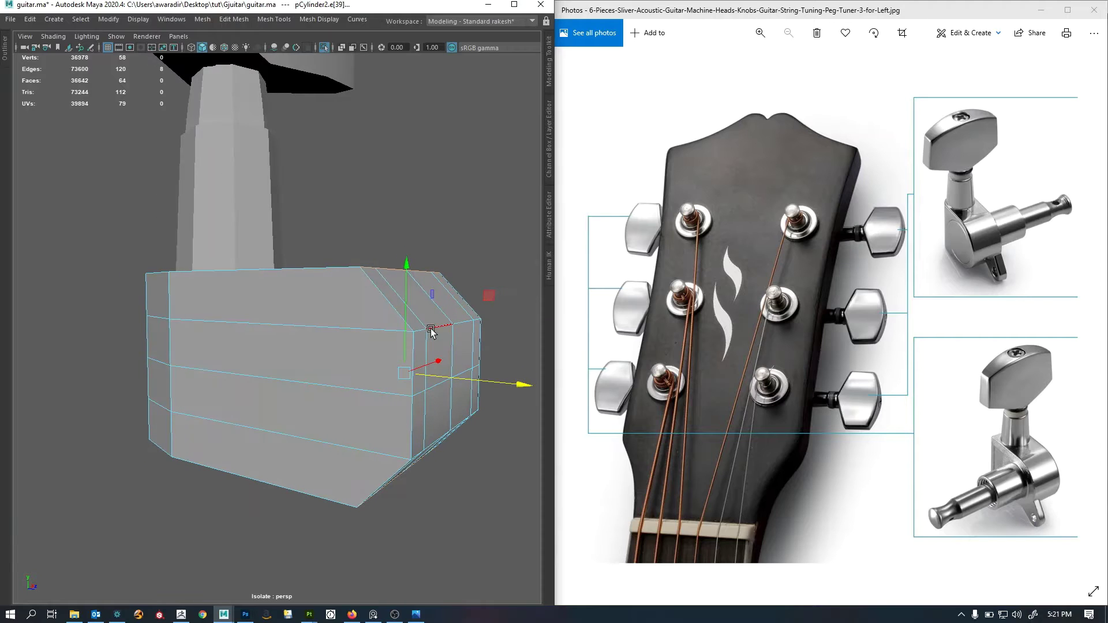
click(475, 325)
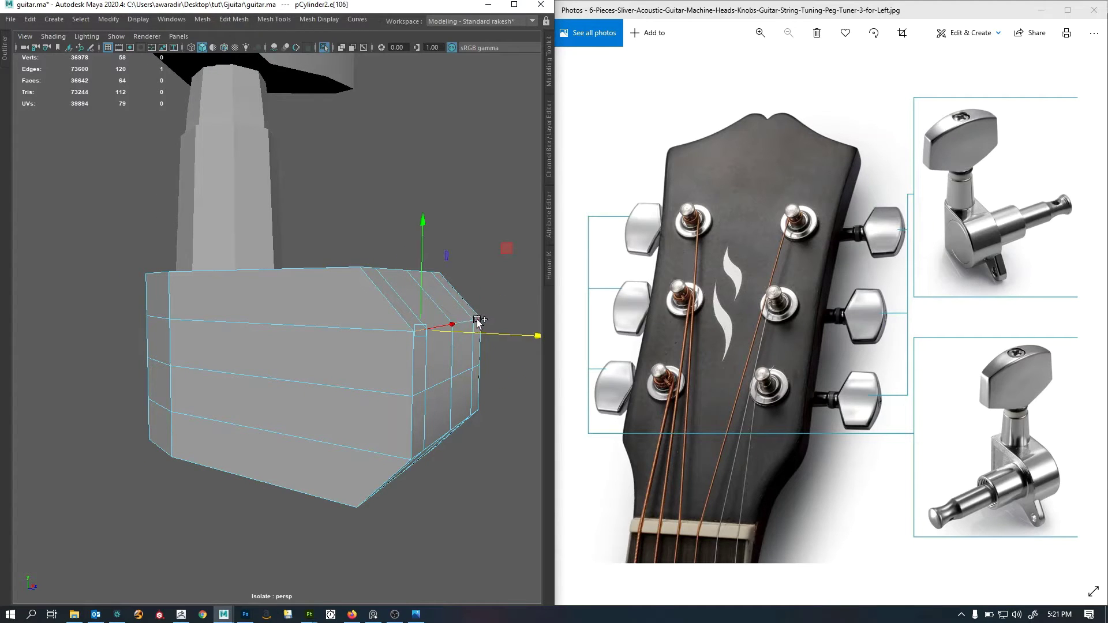
double_click(478, 321)
shift+click(415, 453)
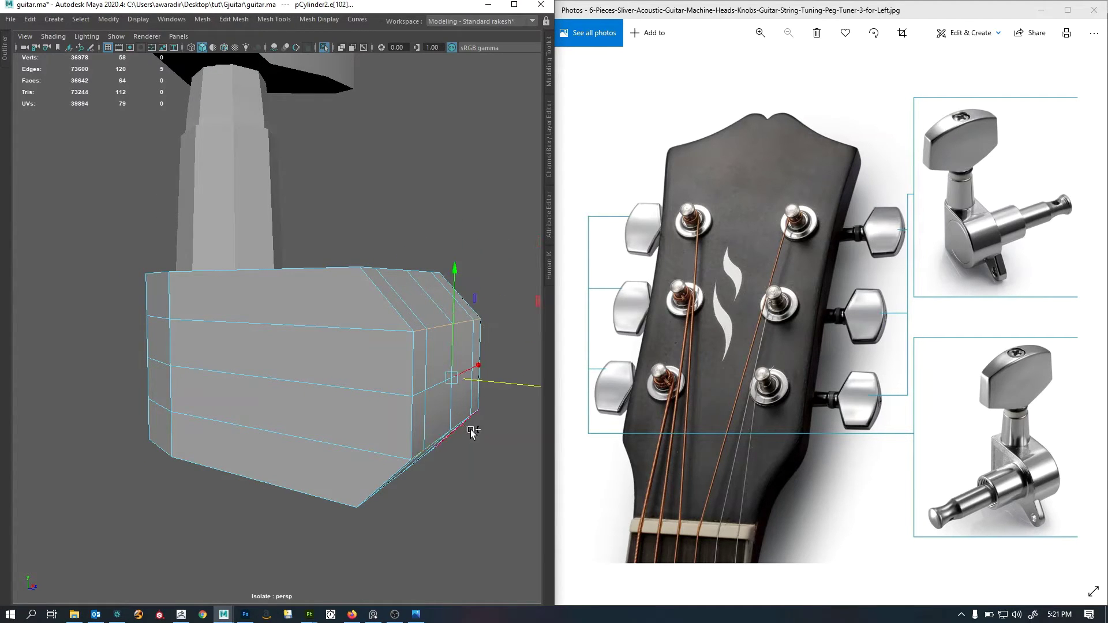
alt+drag(470, 425, 494, 412)
shift+double_click(503, 414)
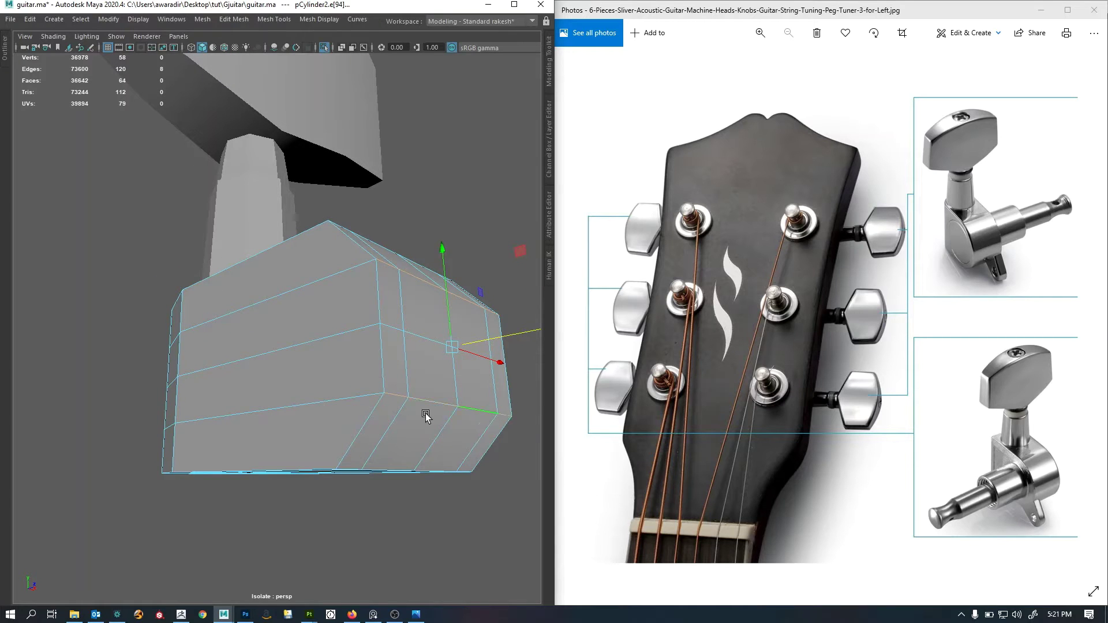
alt+right_drag(425, 413, 352, 427)
alt+drag(353, 427, 398, 421)
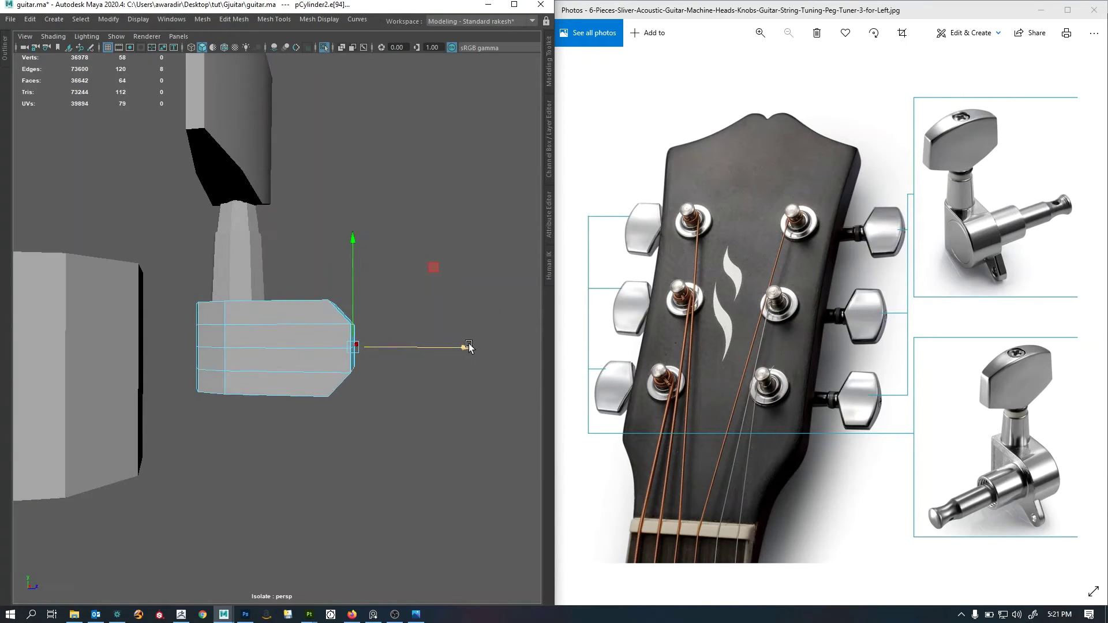
drag(469, 348, 461, 348)
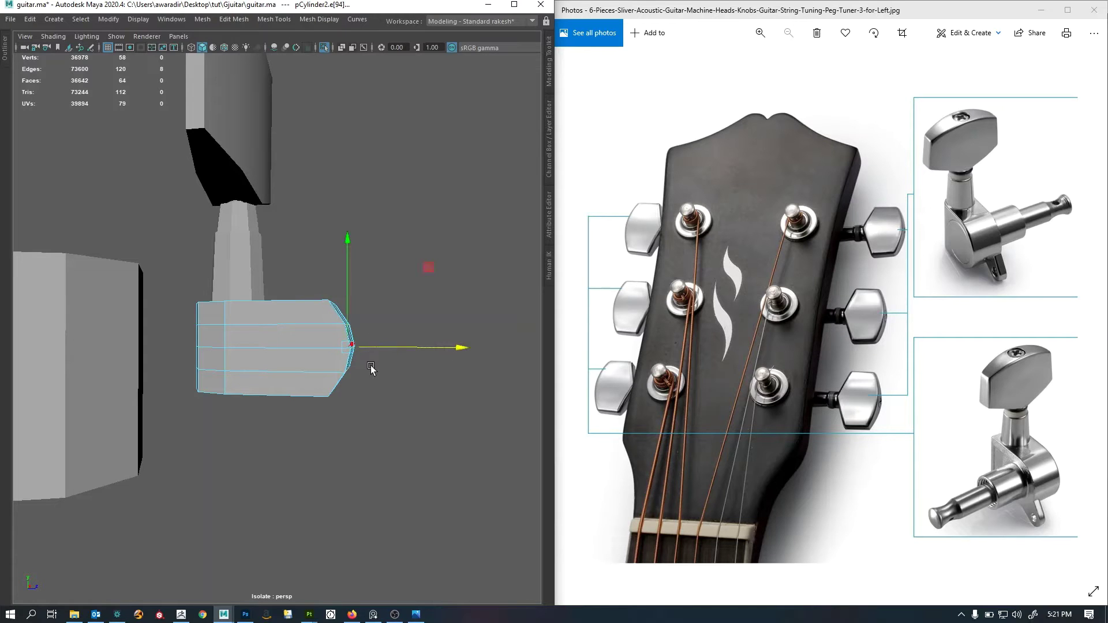
Reselect the edge rows above and below the rounded end's middle, adjust them along the housing's length, and return to object selection.
scroll(375, 371, up, 5)
alt+drag(397, 376, 362, 340)
double_click(363, 313)
shift+double_click(381, 397)
click(340, 337)
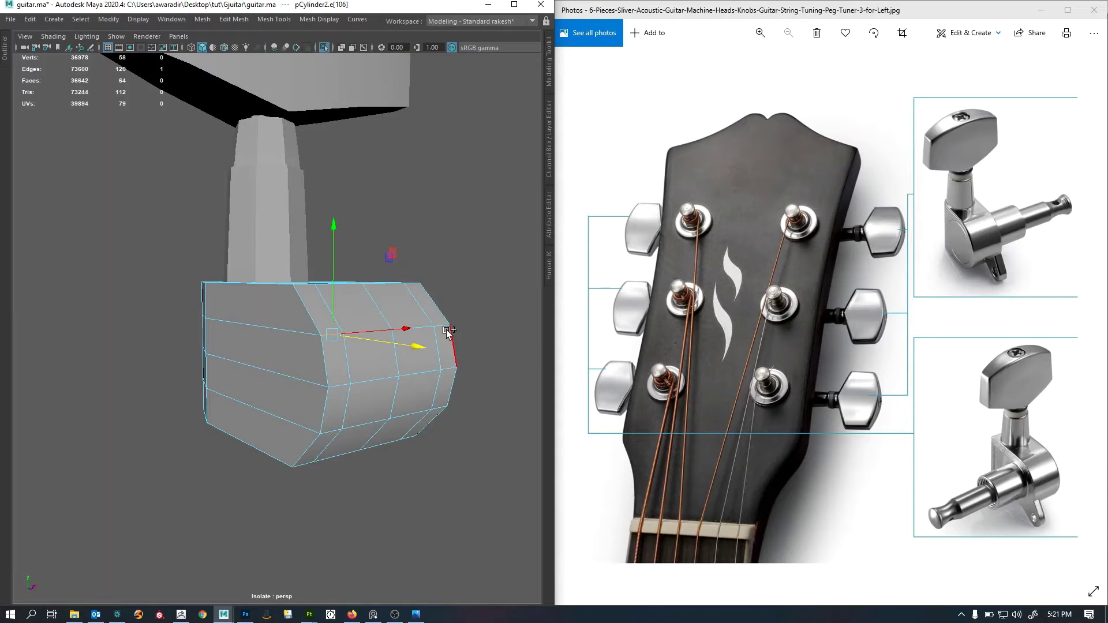
shift+double_click(445, 329)
alt+drag(378, 415, 353, 406)
shift+click(308, 374)
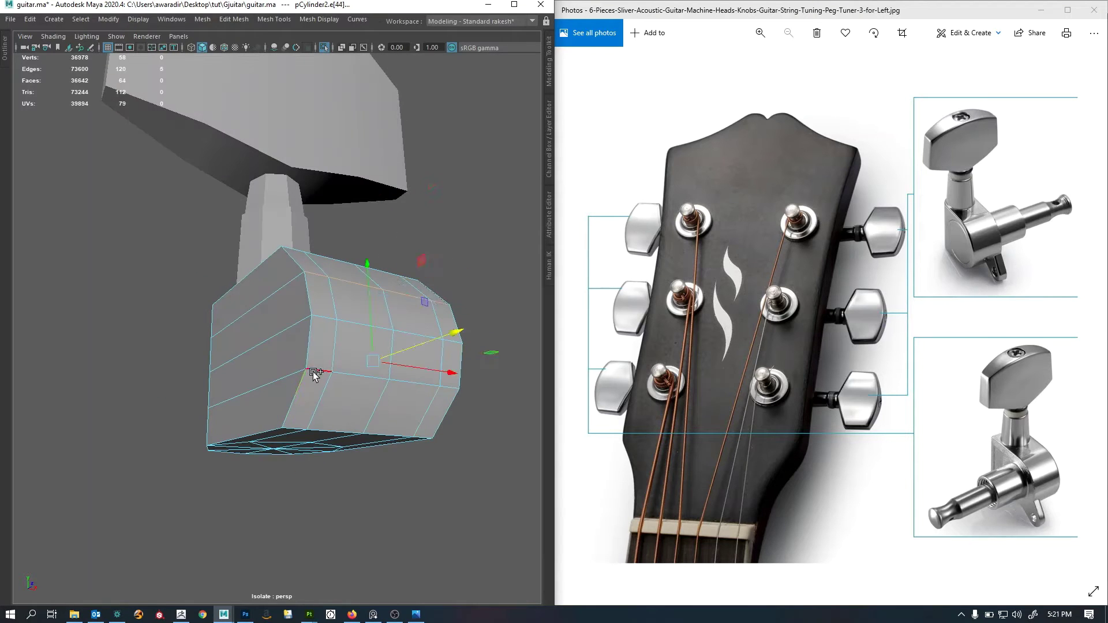
shift+click(313, 372)
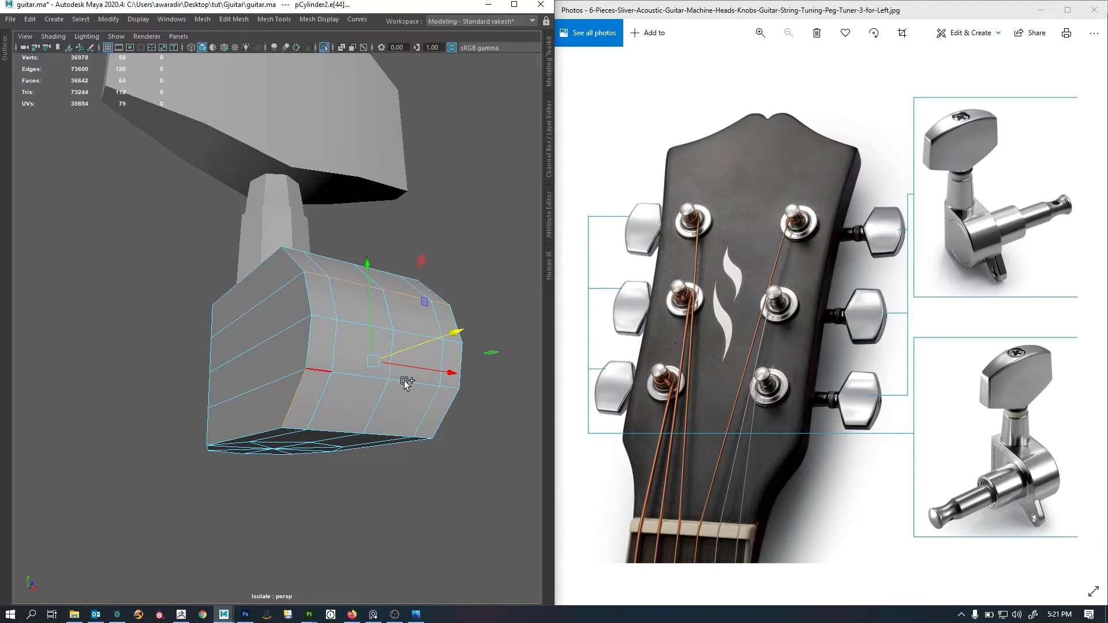
shift+click(305, 391)
alt+drag(225, 467, 439, 469)
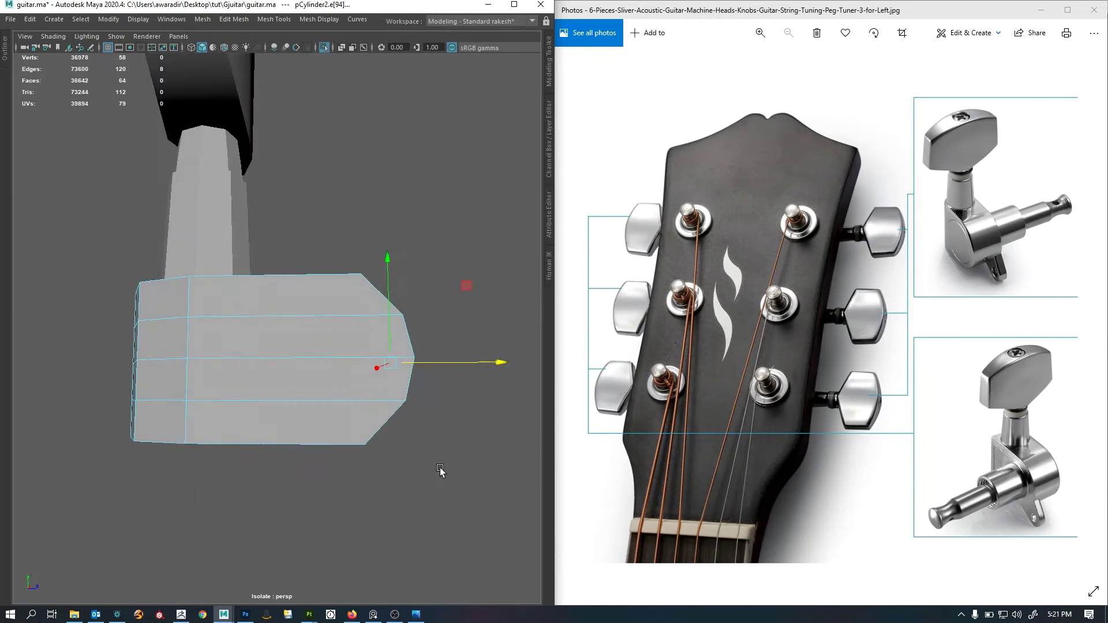
drag(501, 365, 353, 416)
right_drag(339, 415, 407, 377)
Insert a vertical edge loop around the housing between the shaft and the rounded end, working in the side view.
alt+drag(407, 378, 438, 392)
scroll(306, 389, down, 5)
key(space)
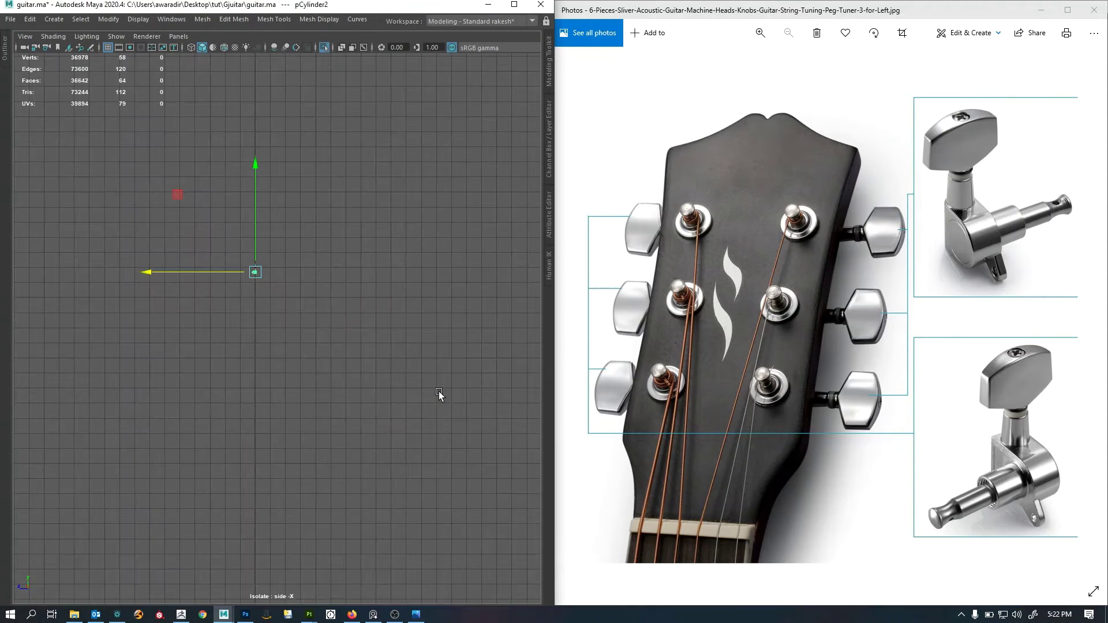
key(f)
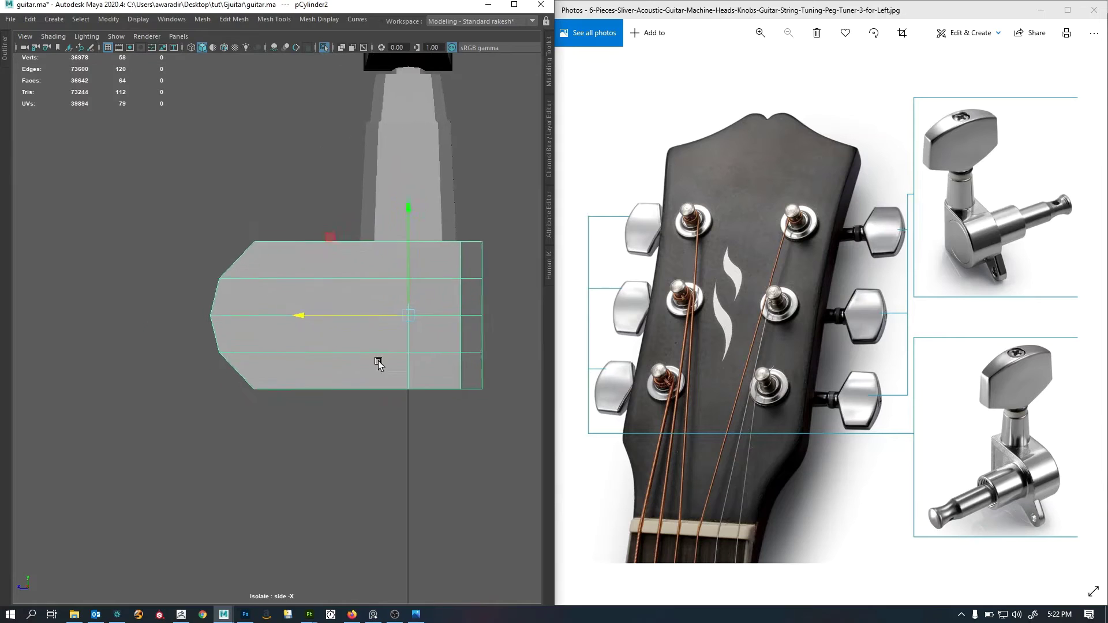
scroll(378, 363, up, 1)
shift+right_drag(276, 166, 166, 174)
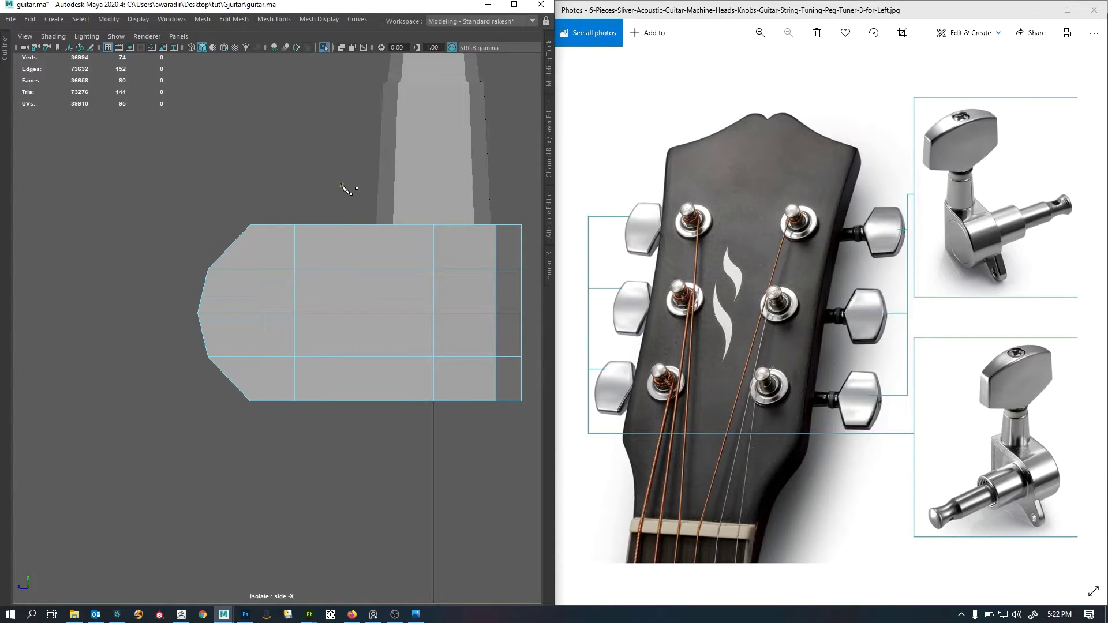
Insert another vertical edge loop closer to the housing's rounded end and delete the earlier loop nearer the shaft.
drag(393, 414, 339, 482)
key(space)
drag(387, 371, 267, 343)
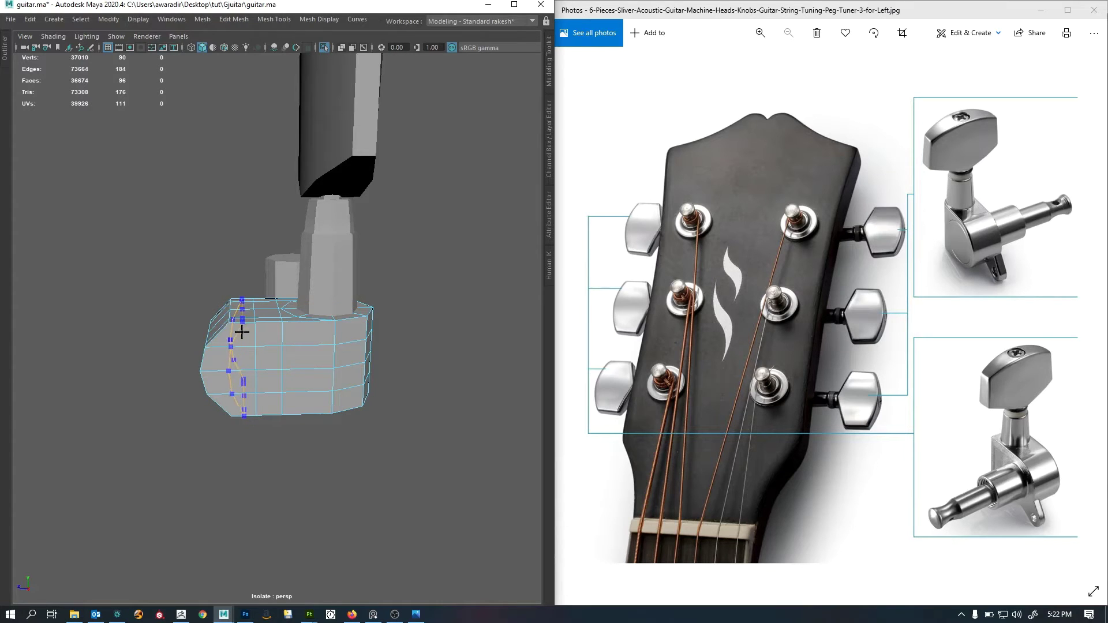
alt+drag(242, 331, 235, 296)
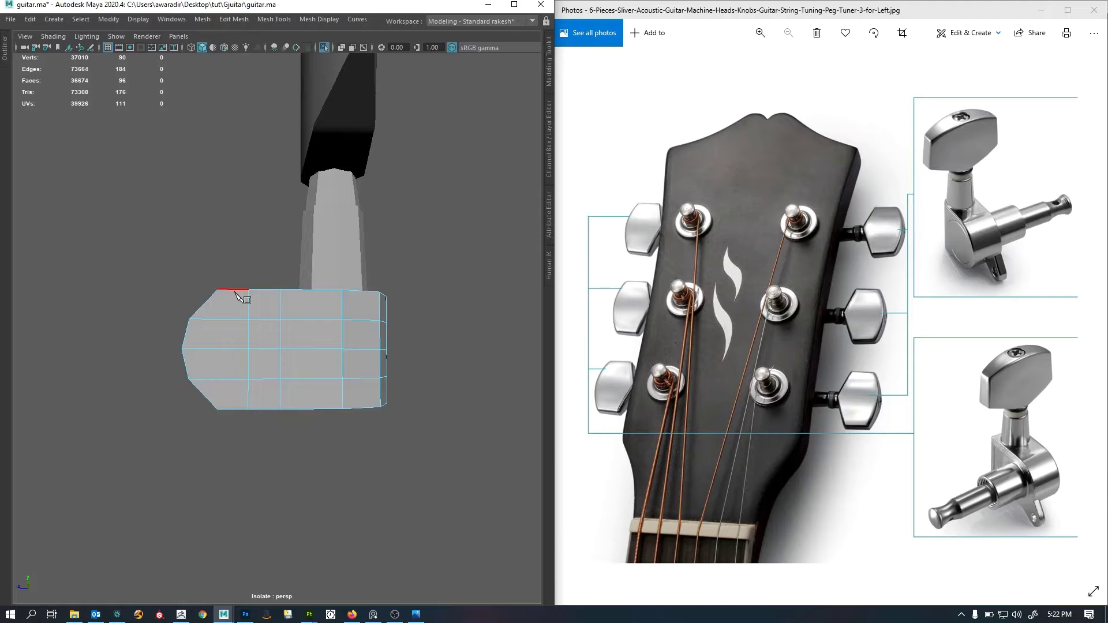
alt+drag(235, 297, 261, 331)
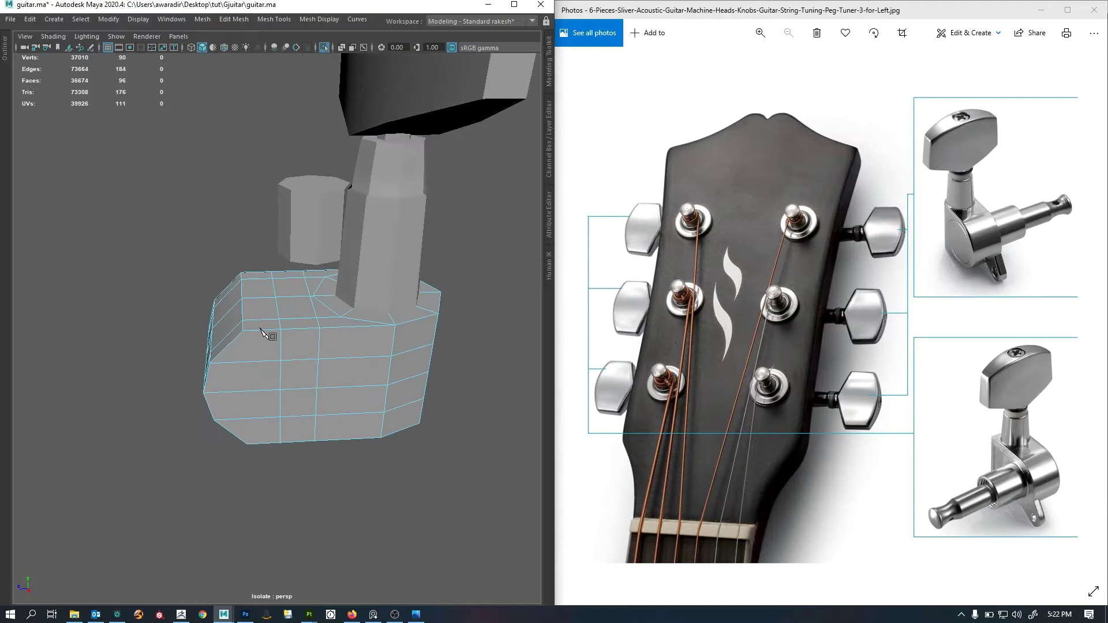
double_click(317, 379)
shift+right_drag(368, 361, 287, 451)
Scale the top and bottom corner edges of the housing's rounded end slightly together vertically, and return to object selection.
right_drag(282, 390, 327, 277)
alt+drag(327, 277, 327, 384)
double_click(324, 277)
alt+drag(324, 278, 373, 304)
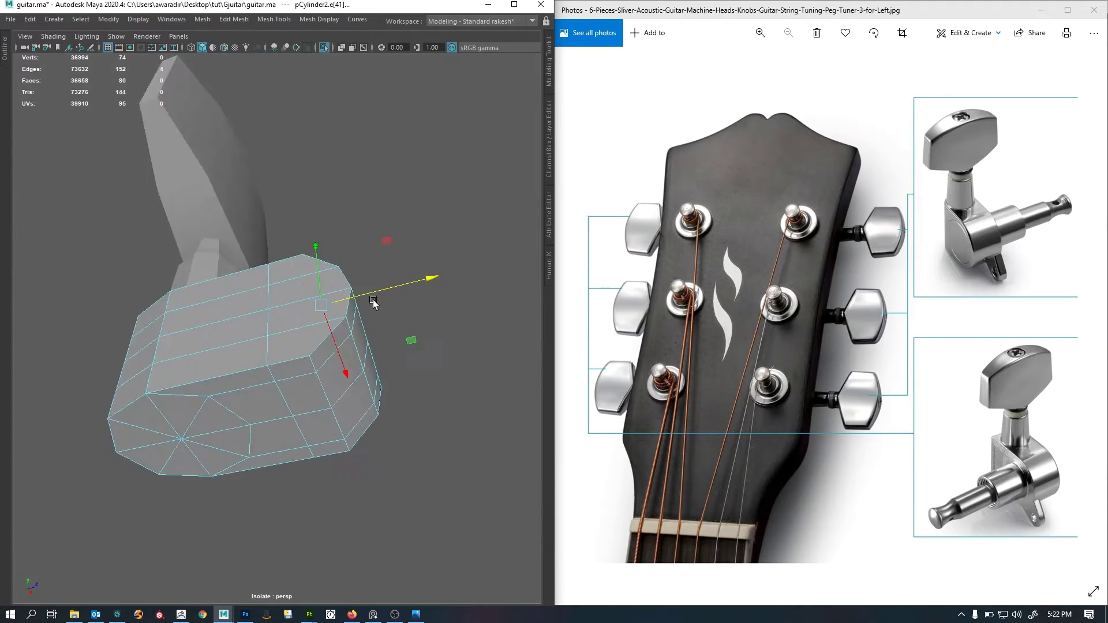
scroll(374, 304, up, 5)
key(f)
scroll(349, 404, down, 3)
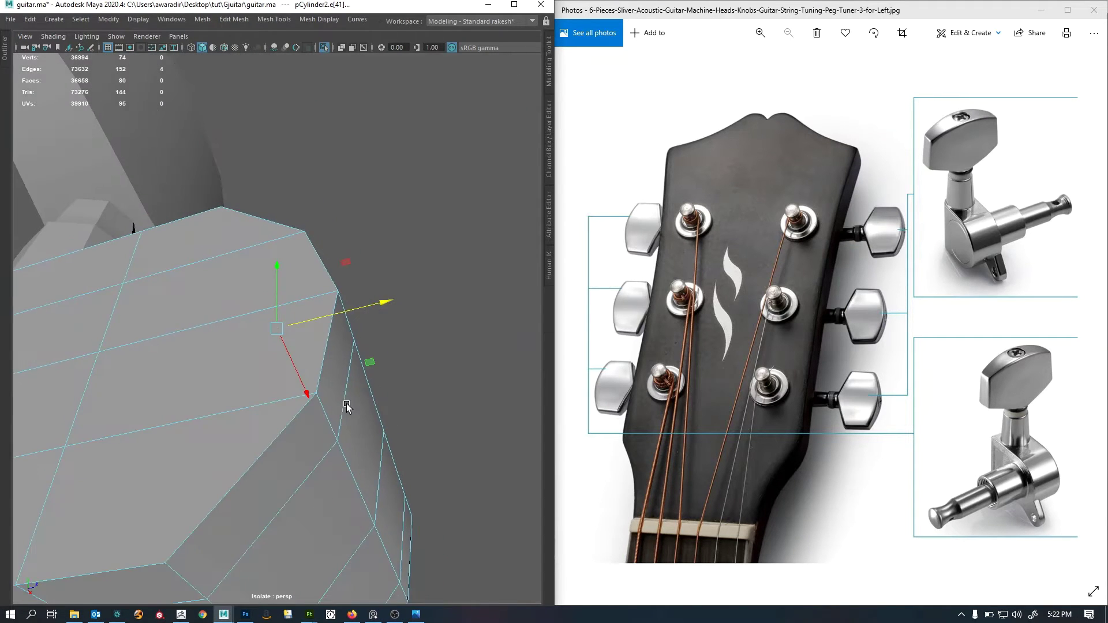
shift+double_click(180, 573)
key(f)
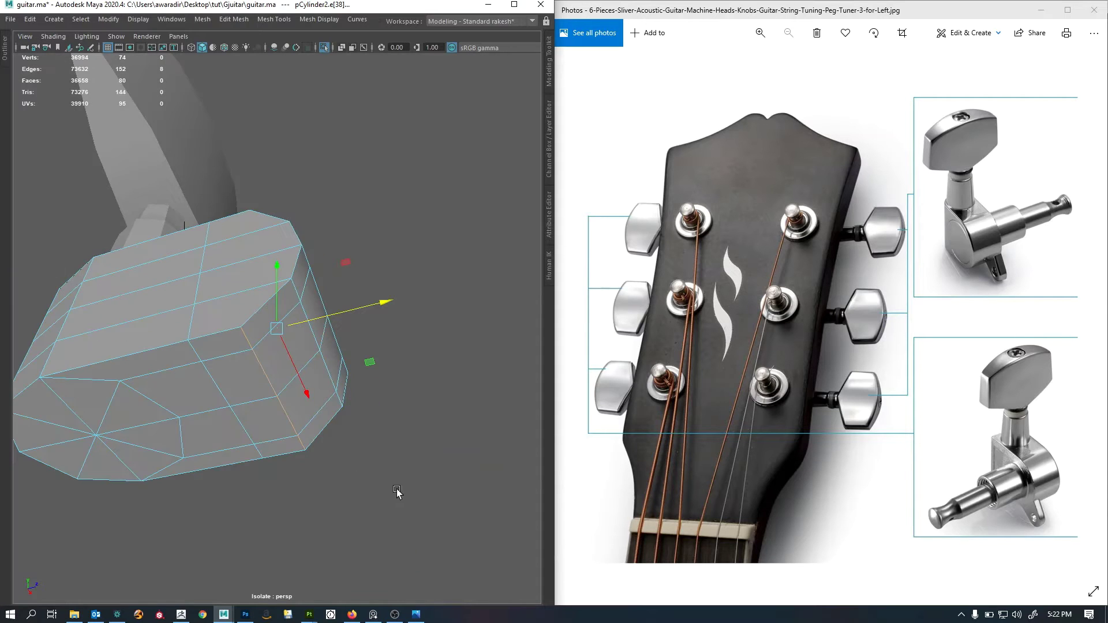
alt+drag(309, 444, 339, 483)
key(r)
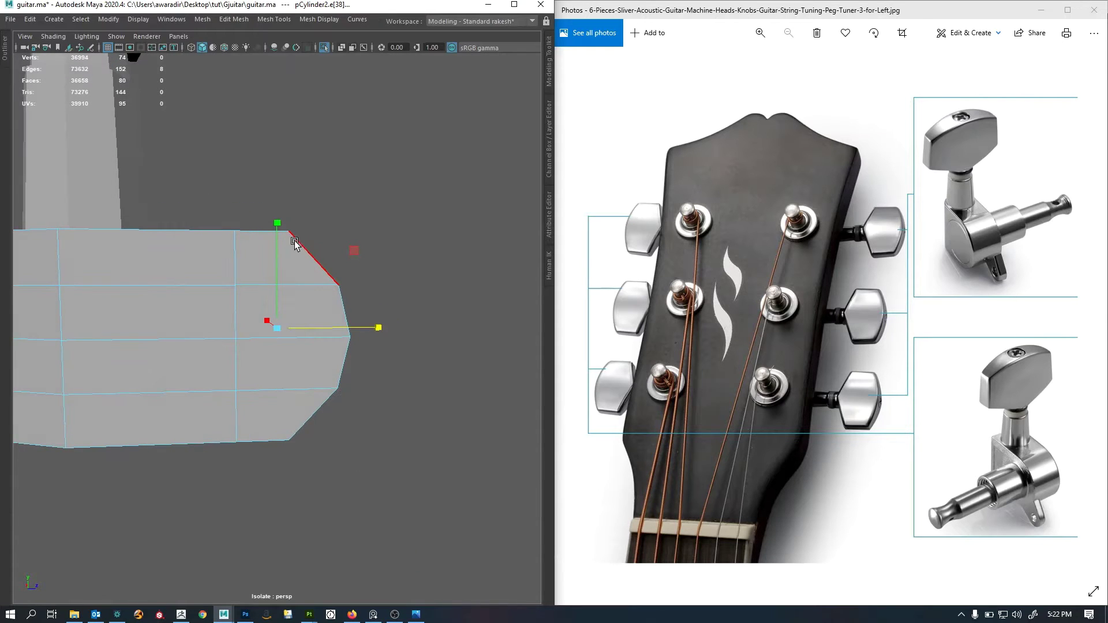
drag(277, 222, 277, 233)
right_drag(216, 332, 398, 292)
scroll(399, 293, down, 6)
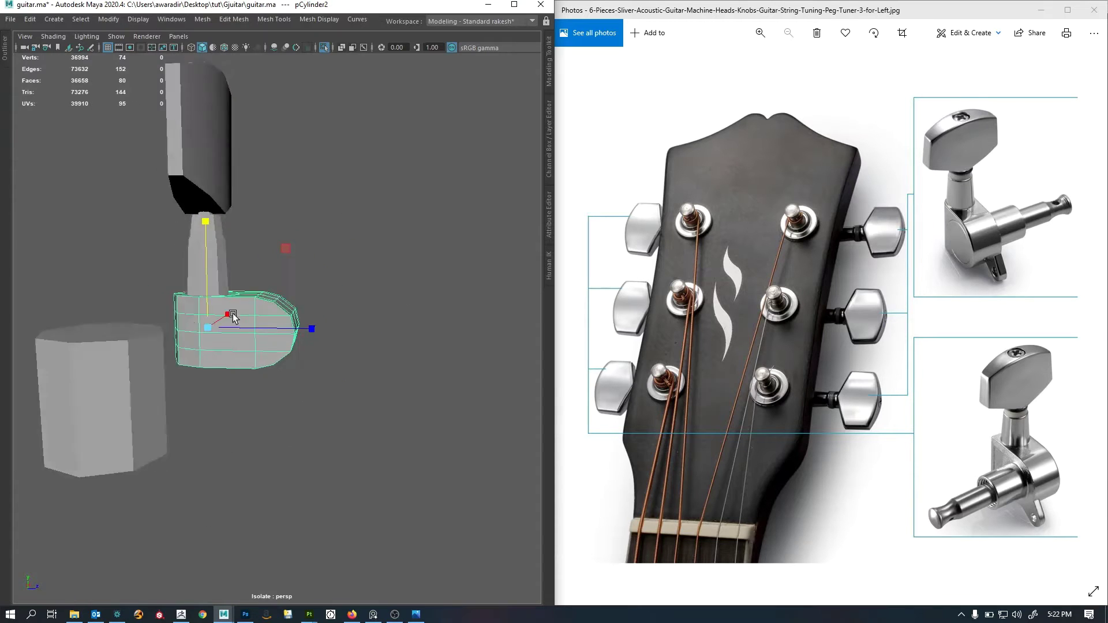
scroll(316, 339, up, 3)
alt+drag(398, 294, 272, 348)
scroll(403, 354, up, 3)
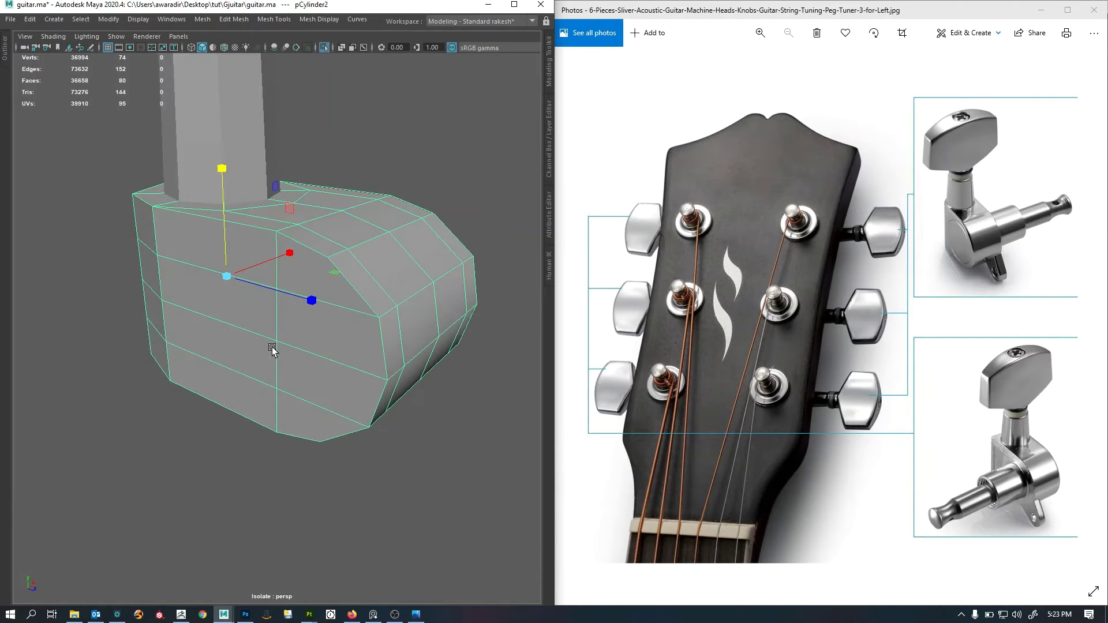
Select the two vertical edge loops flanking the housing's middle, exclude the edges beside the shaft, scale the loops closer together, and deselect.
alt+right_drag(272, 347, 344, 354)
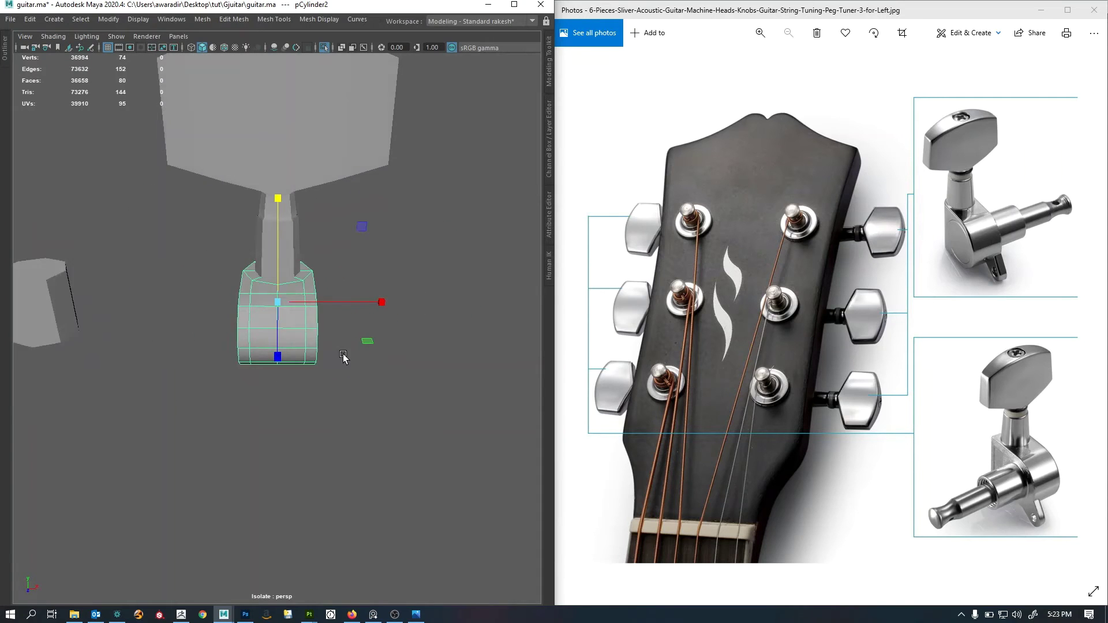
click(433, 310)
alt+drag(433, 309, 299, 351)
scroll(358, 327, up, 3)
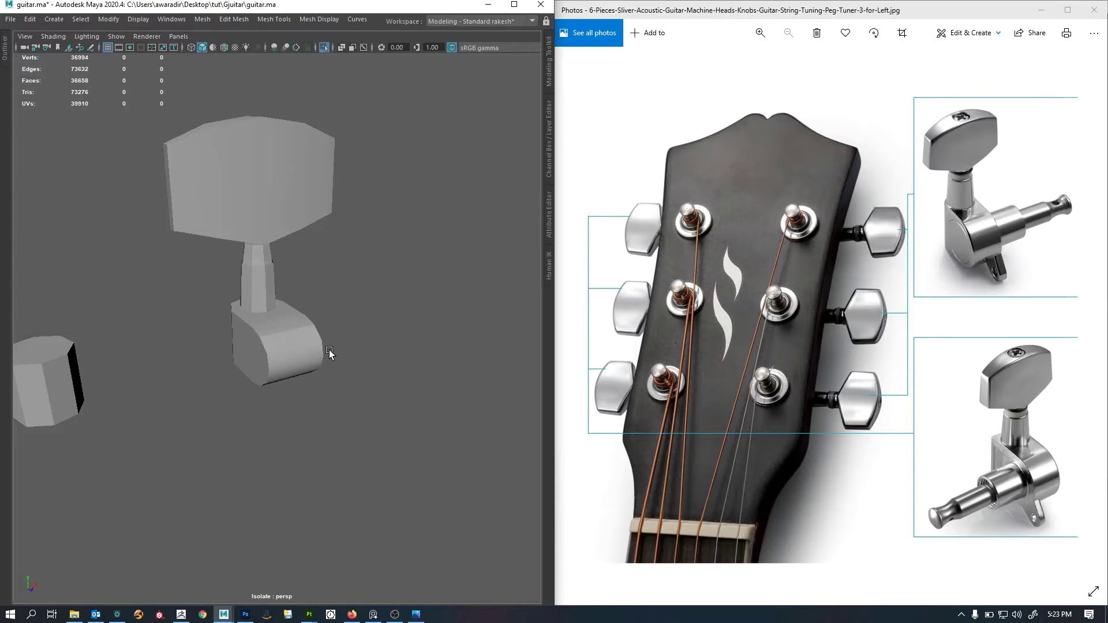
alt+drag(330, 353, 332, 490)
click(300, 379)
right_drag(272, 455, 268, 359)
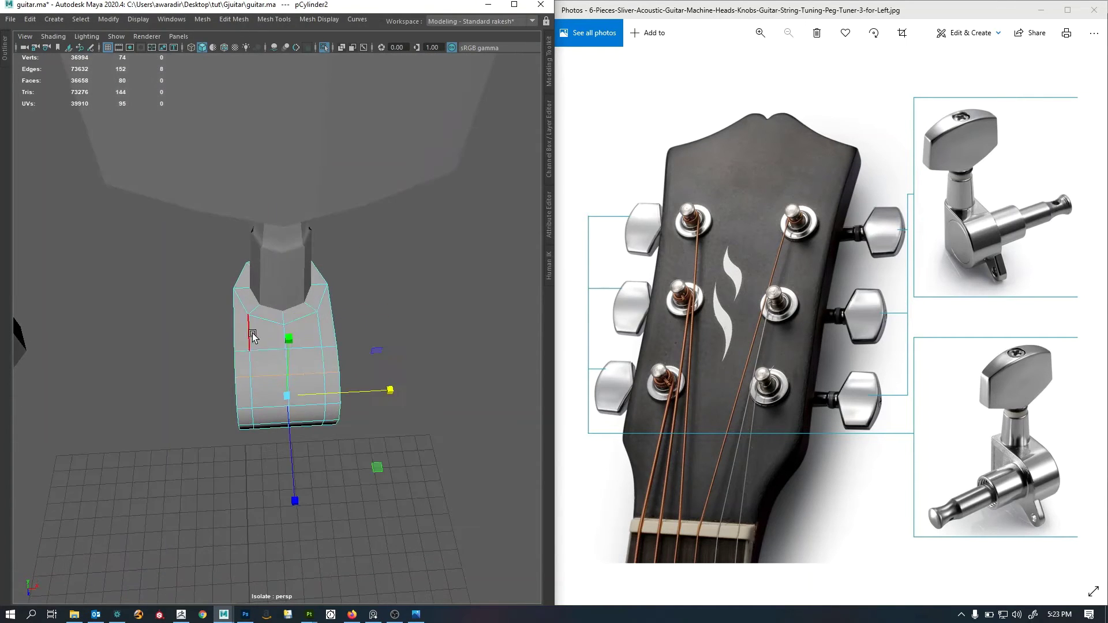
double_click(250, 335)
shift+double_click(326, 334)
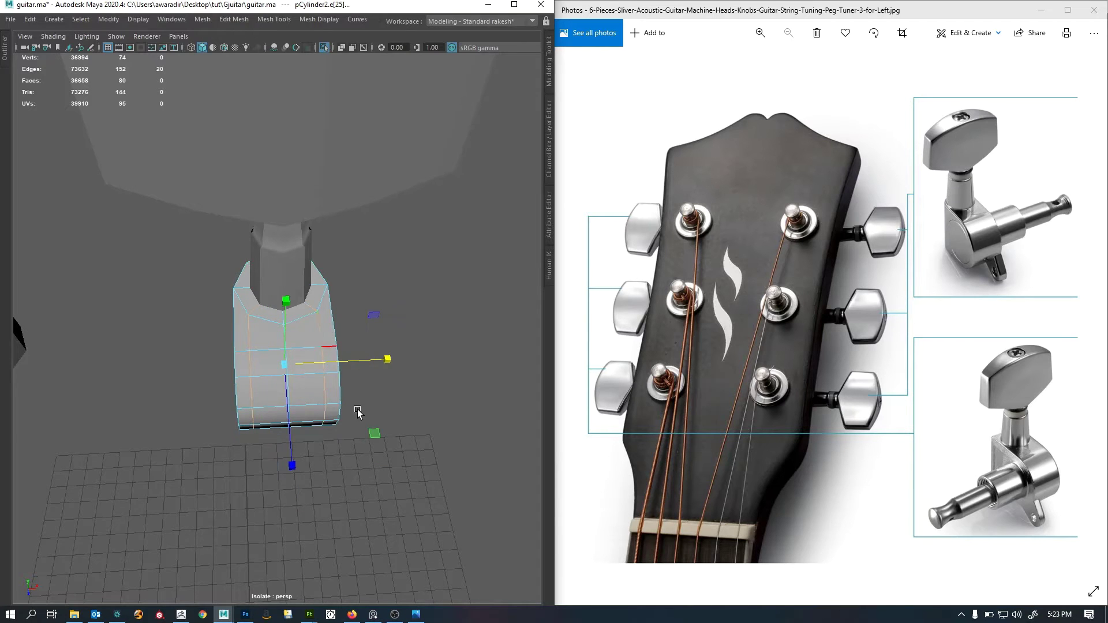
alt+drag(361, 348, 349, 306)
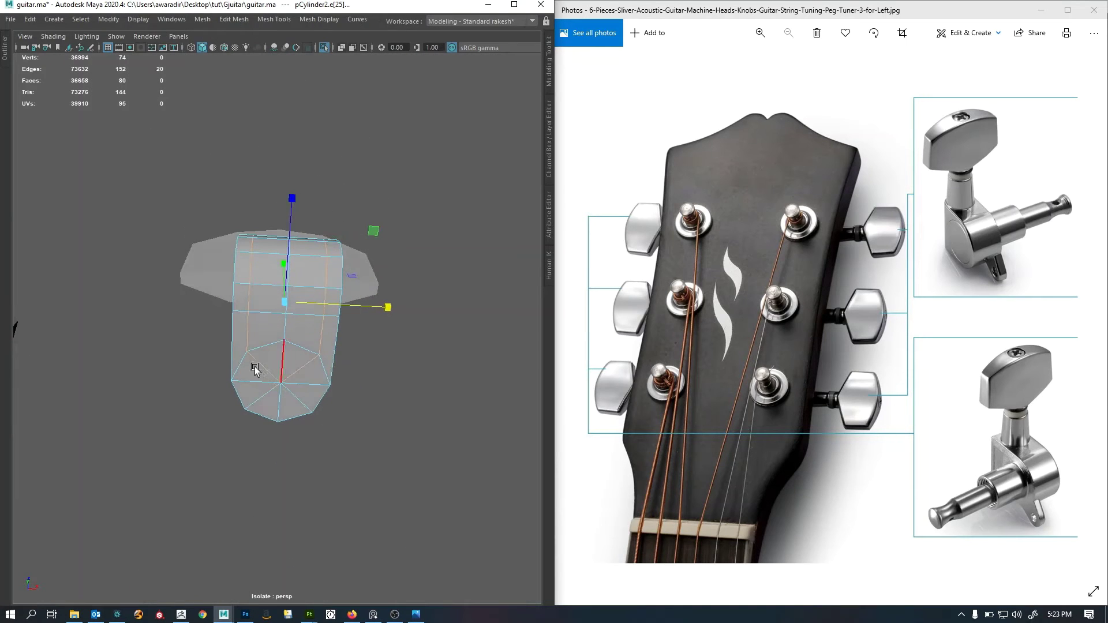
alt+drag(317, 437, 309, 483)
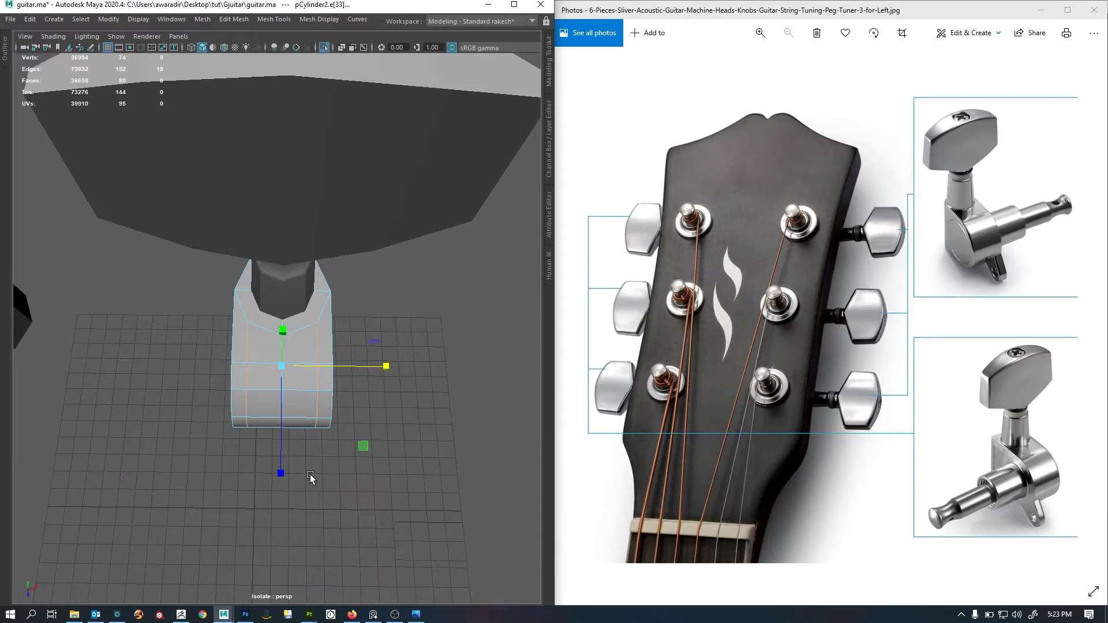
ctrl+click(267, 314)
drag(389, 384, 371, 387)
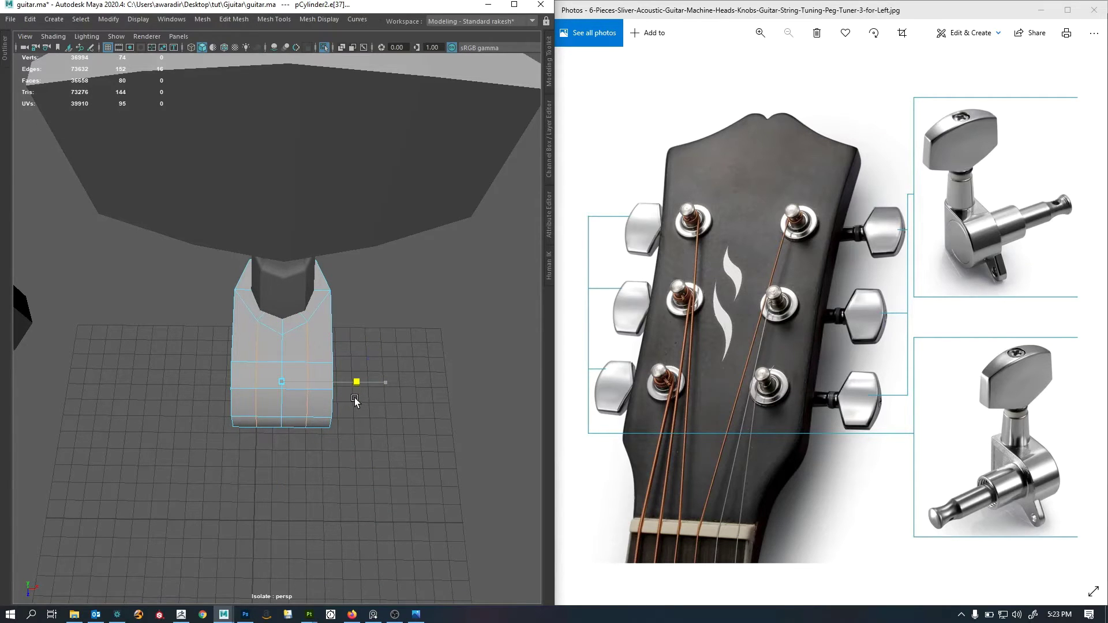
drag(354, 398, 323, 376)
click(379, 306)
Select a two-by-two block of faces on the lower part of the housing's rounded end and extrude them outward as a mounting lug.
click(322, 355)
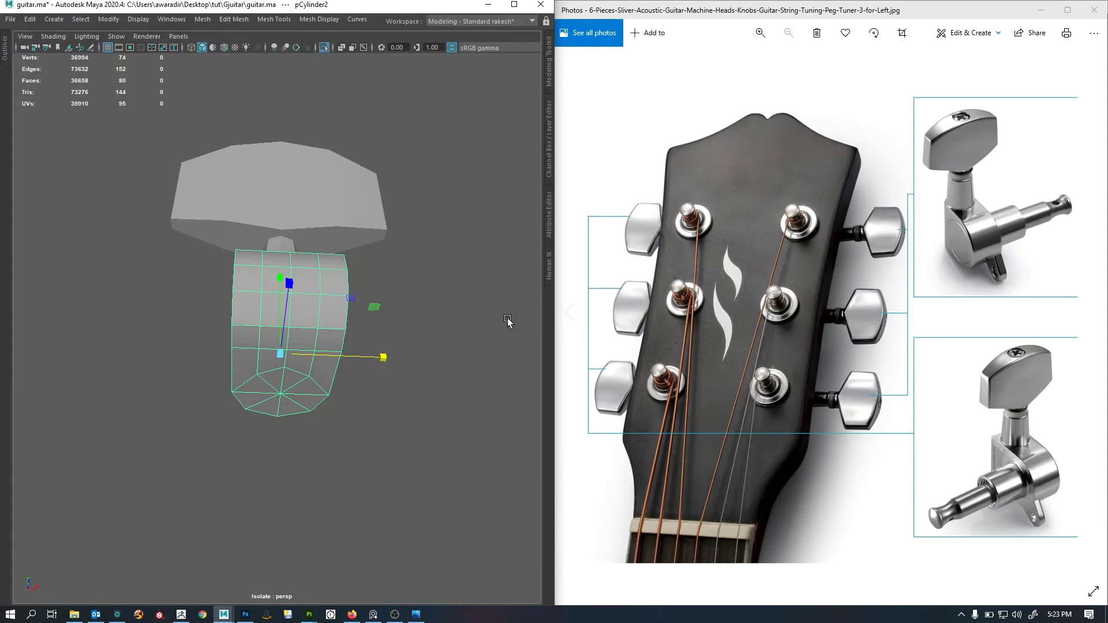
key(F11)
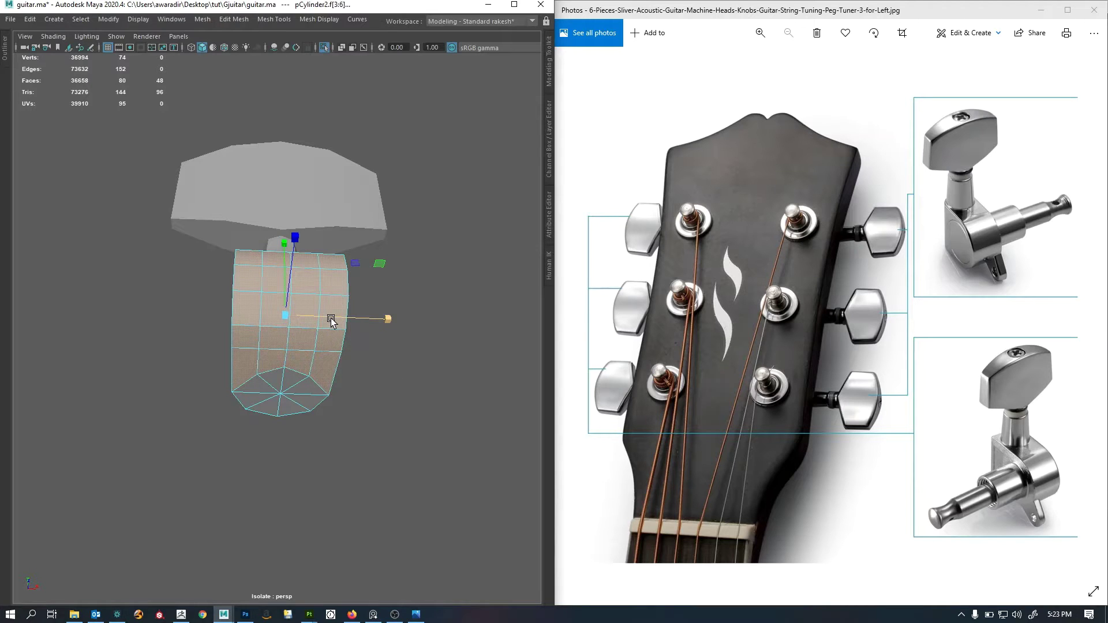
alt+drag(331, 321, 314, 337)
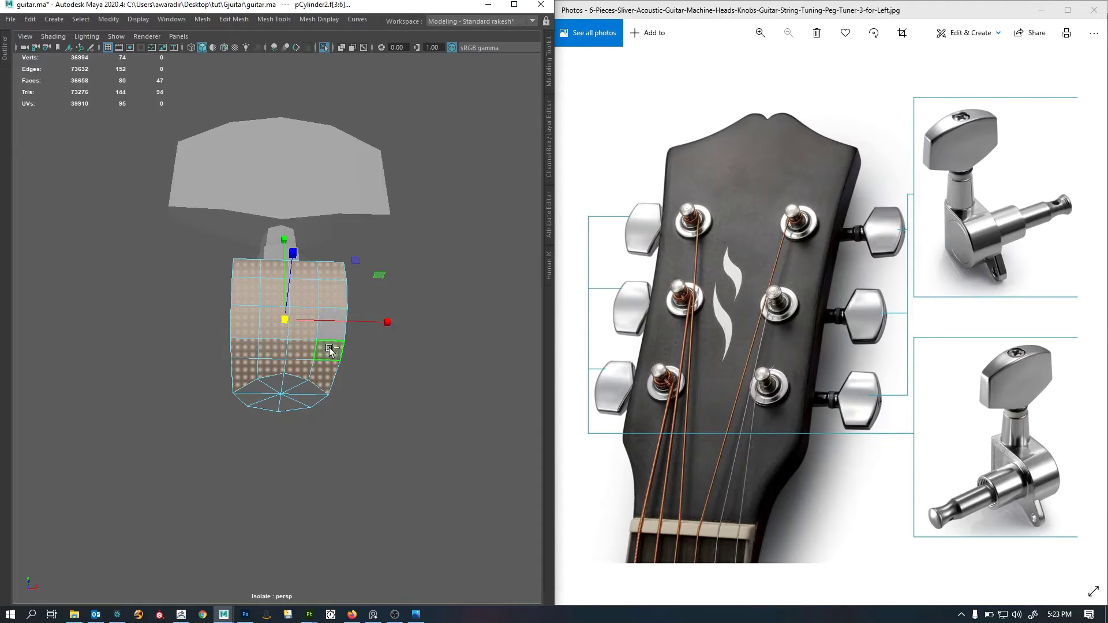
click(330, 351)
shift+click(306, 350)
shift+click(303, 330)
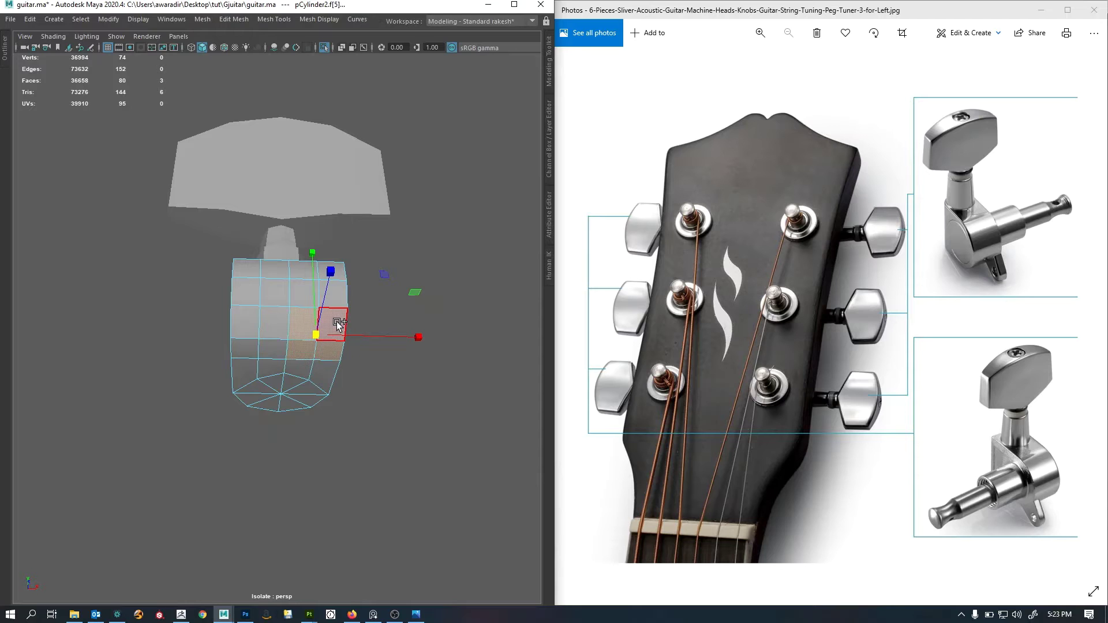
alt+drag(330, 398, 388, 398)
shift+right_drag(427, 290, 428, 318)
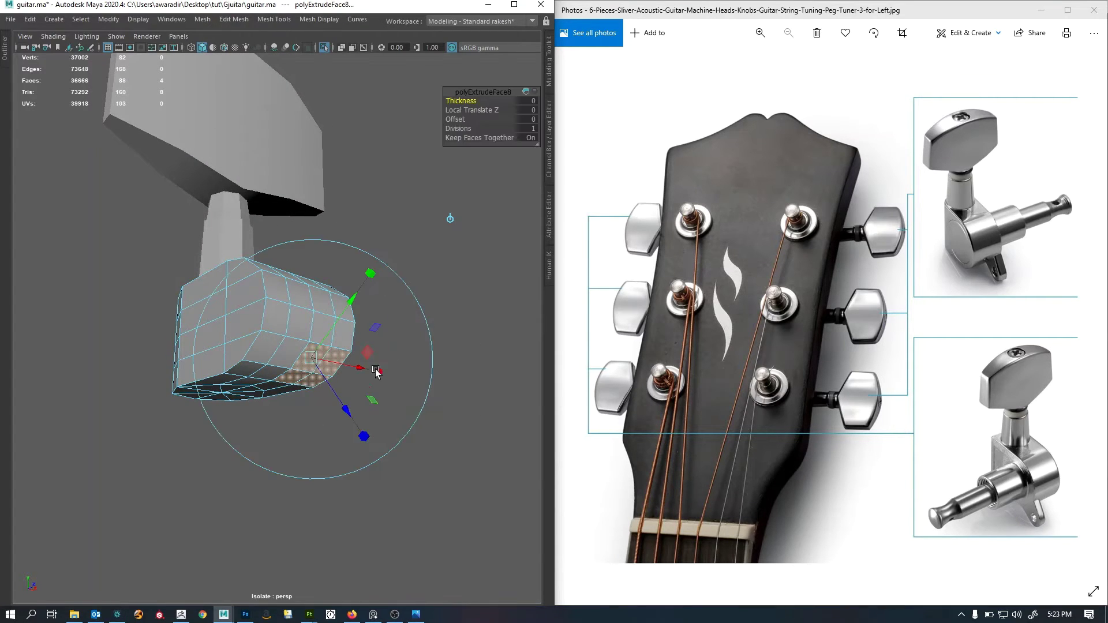
alt+drag(370, 398, 339, 454)
drag(375, 347, 336, 411)
alt+drag(336, 411, 382, 432)
drag(438, 347, 406, 383)
Select the centre vertex on the mounting lug's end face and apply Average Vertices repeatedly to flatten it.
alt+drag(406, 383, 300, 406)
alt+right_drag(300, 405, 323, 456)
alt+middle_drag(323, 455, 410, 377)
alt+drag(410, 377, 383, 361)
right_drag(383, 361, 367, 365)
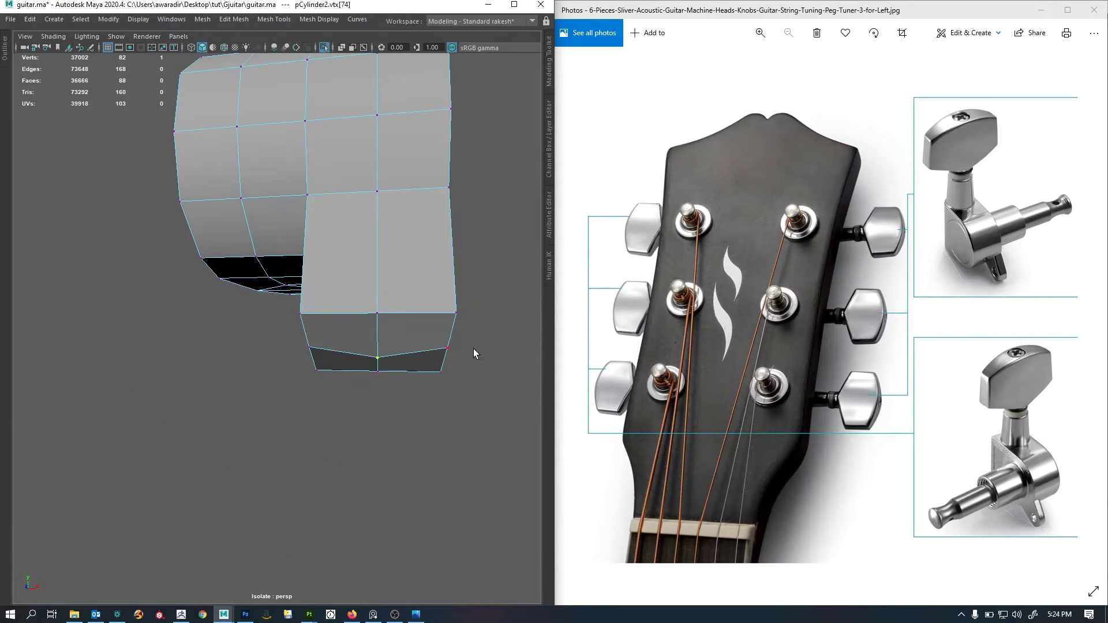
shift+right_drag(460, 370, 475, 317)
alt+drag(352, 371, 378, 346)
alt+middle_drag(378, 346, 324, 425)
click(341, 425)
alt+drag(371, 440, 348, 289)
alt+middle_drag(348, 289, 313, 391)
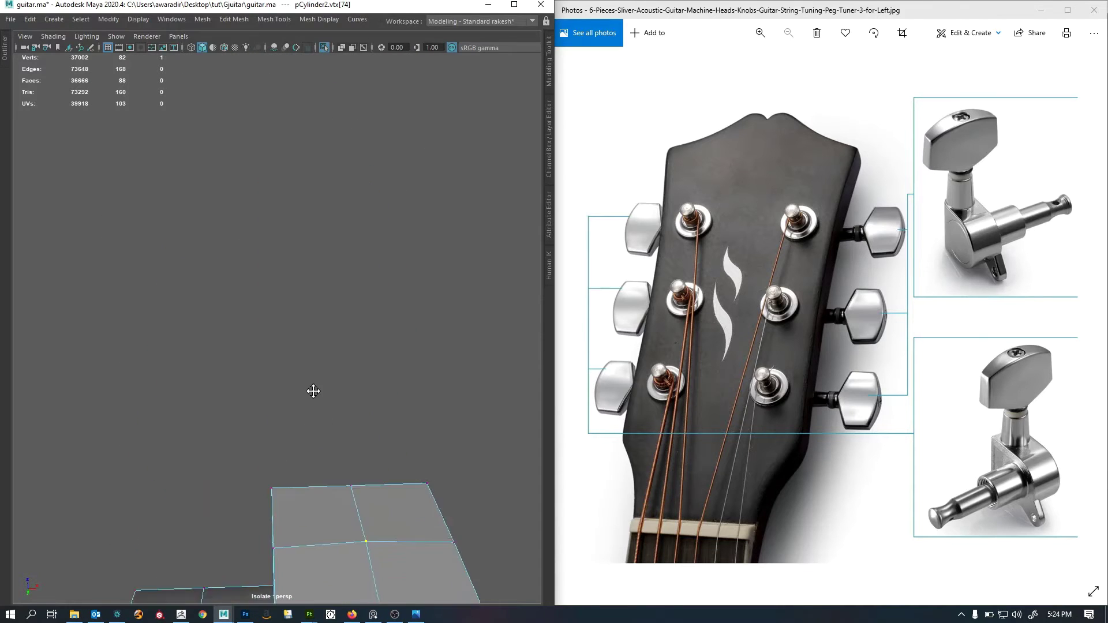
alt+drag(313, 391, 308, 371)
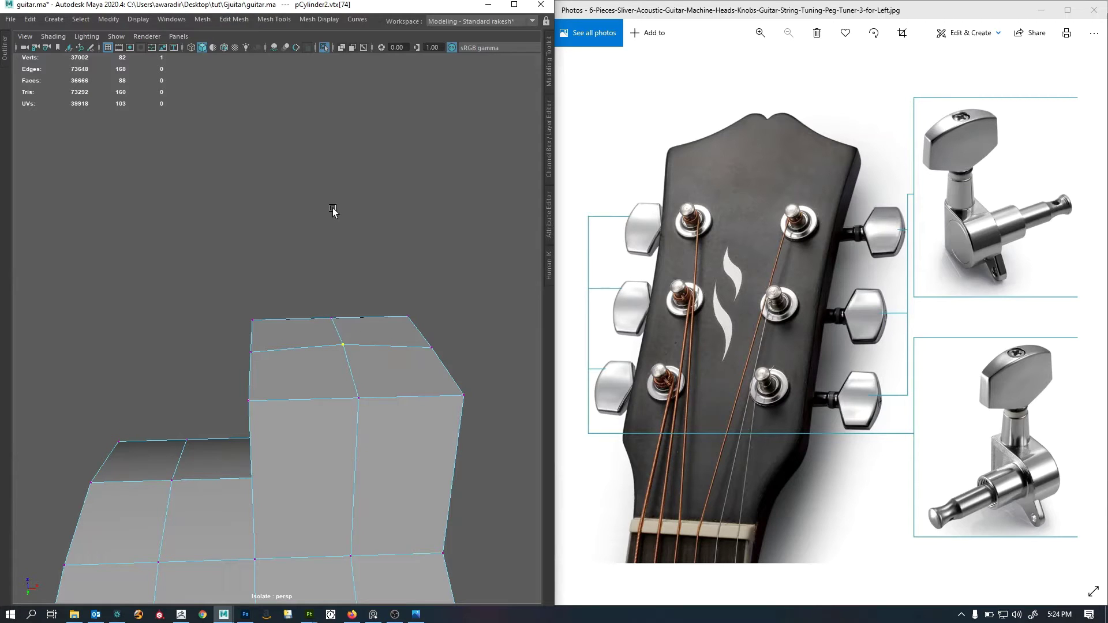
shift+right_drag(332, 207, 412, 173)
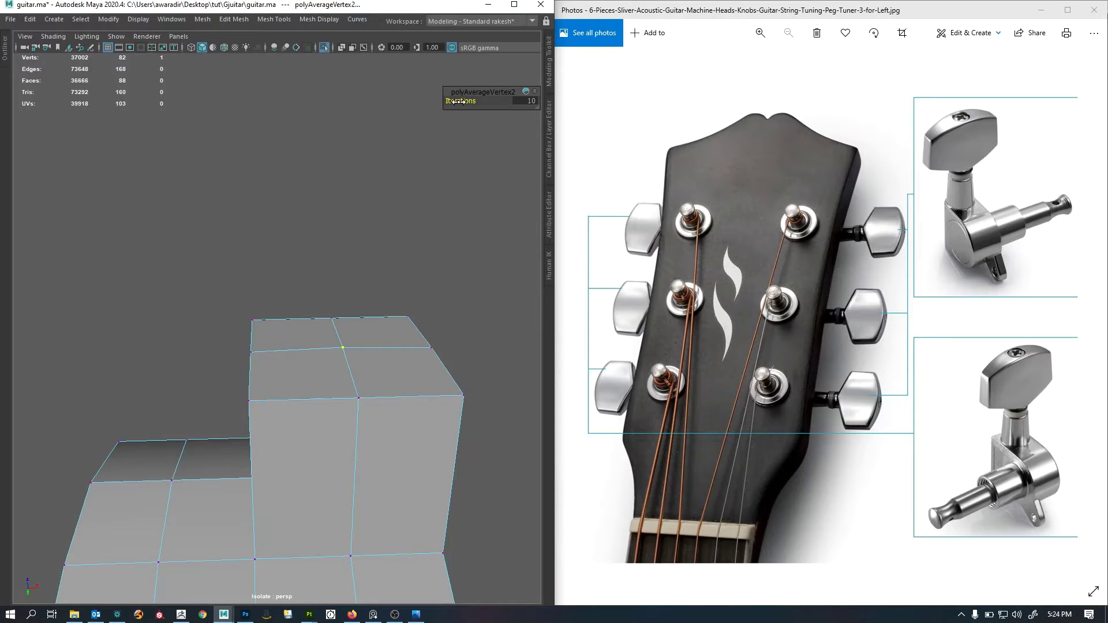
key(g)
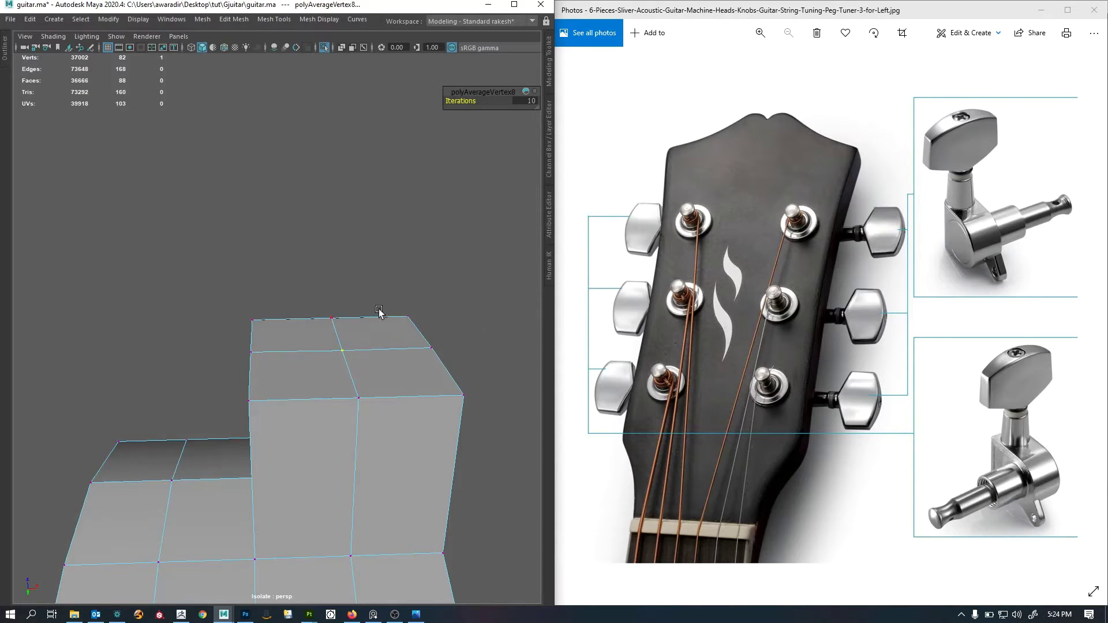
key(g)
key(g)
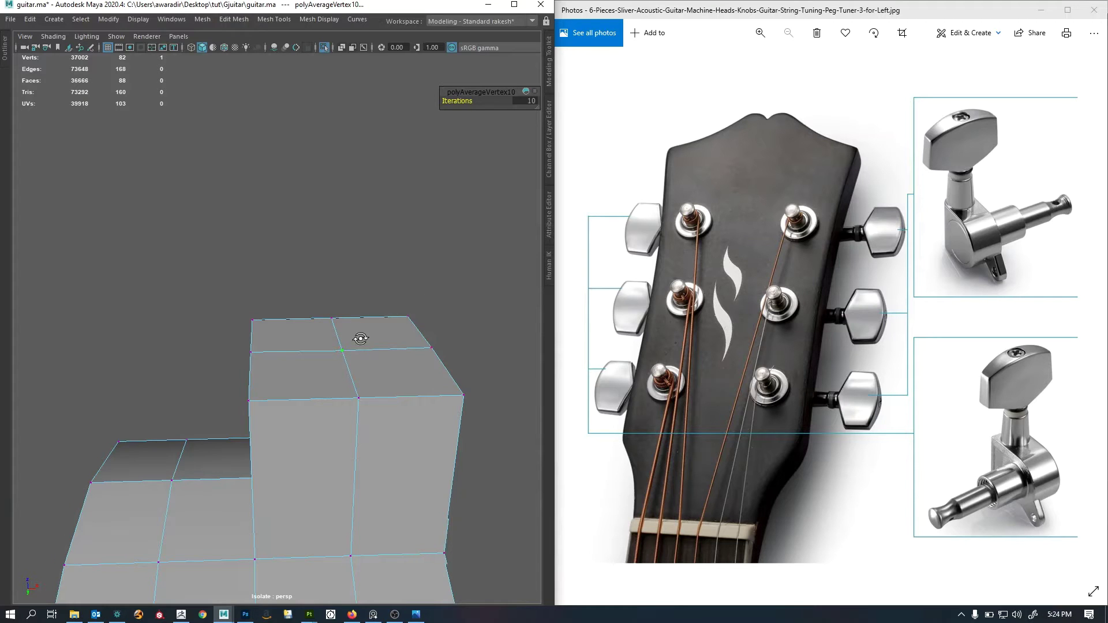
Insert an edge loop around the mounting lug, about midway between the housing and the lug's end.
alt+drag(361, 339, 259, 398)
alt+right_drag(257, 390, 456, 385)
alt+drag(258, 381, 315, 366)
key(y)
click(427, 328)
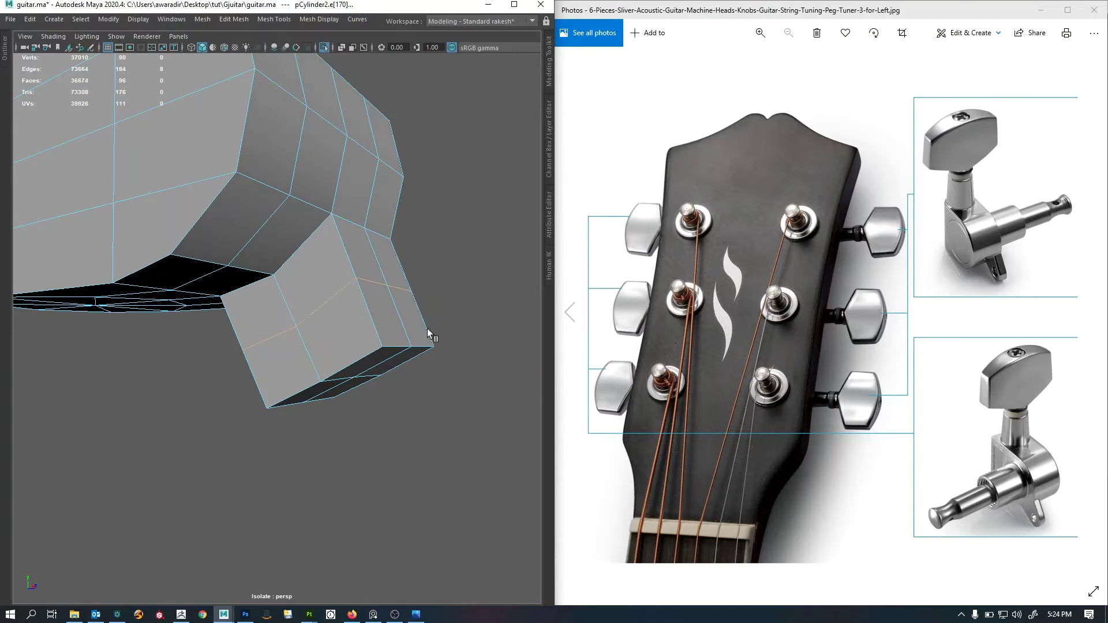
Select the two opposite outer edge rows of the mounting lug's end face and activate the Move tool in a side-on view.
alt+drag(427, 328, 325, 330)
double_click(393, 348)
alt+drag(394, 348, 308, 411)
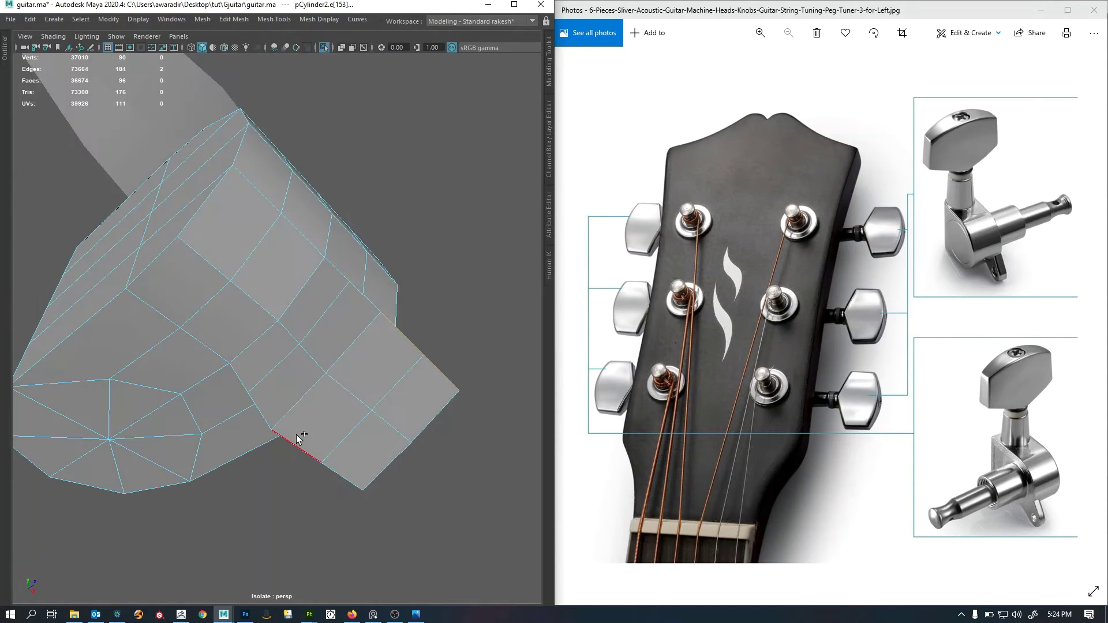
shift+double_click(296, 436)
key(w)
alt+drag(372, 430, 397, 448)
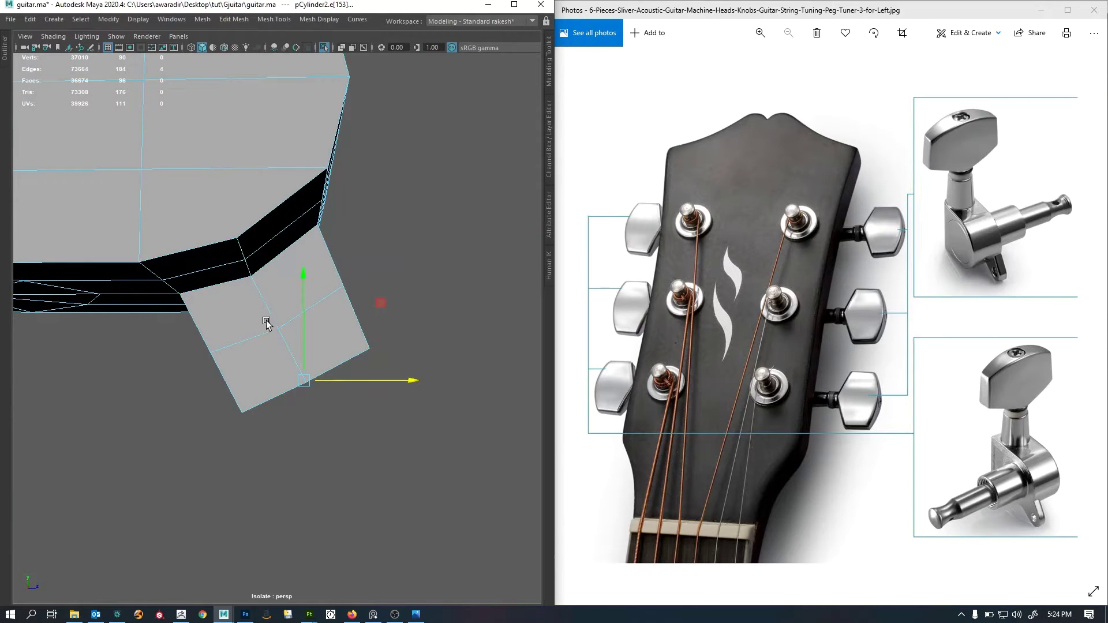
alt+drag(266, 320, 326, 413)
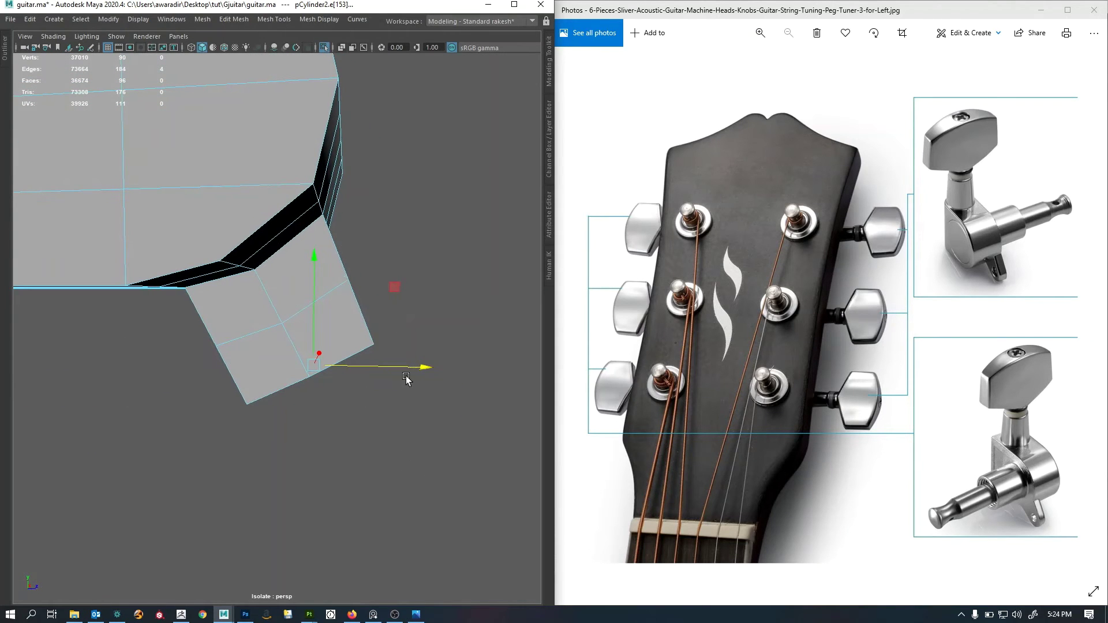
Try to move the lug's selected end edges horizontally and vertically along the default axes.
drag(413, 374, 384, 369)
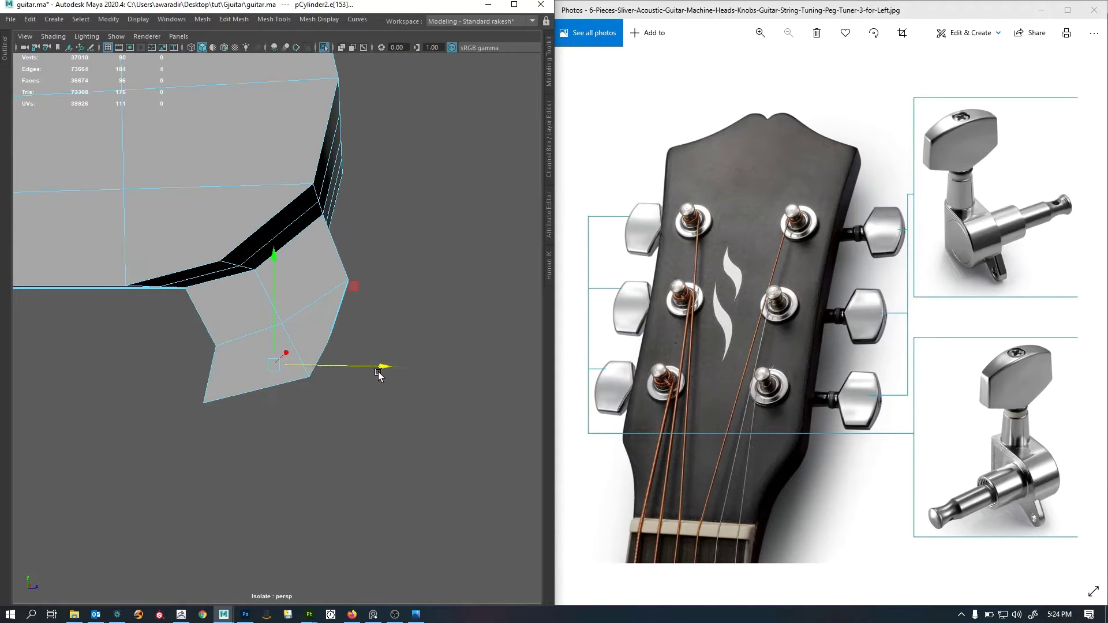
key(ctrl+z)
drag(314, 247, 315, 200)
key(ctrl+z)
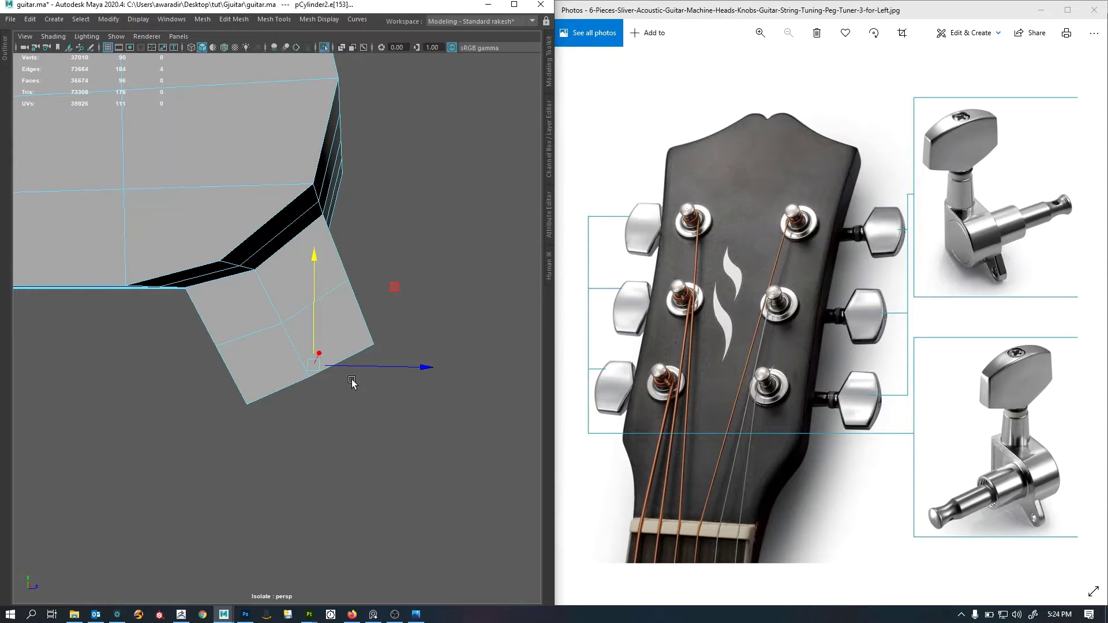
Frame the lug's selected end edges and rotate the Move pivot to match the lug's slanted direction.
mouse_move(332, 404)
alt+mouse_down()
mouse_move(354, 391)
mouse_move(322, 372)
mouse_move(320, 386)
mouse_move(289, 376)
mouse_move(413, 393)
mouse_move(339, 390)
alt+mouse_up()
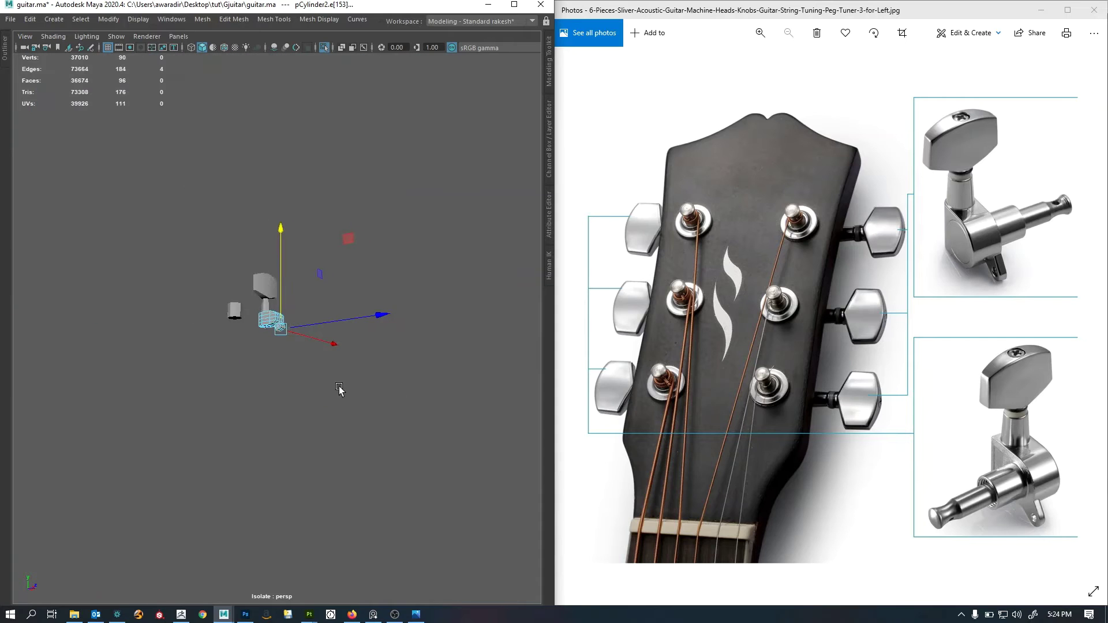
key(f)
alt+right_drag(350, 390, 296, 387)
alt+drag(296, 388, 338, 397)
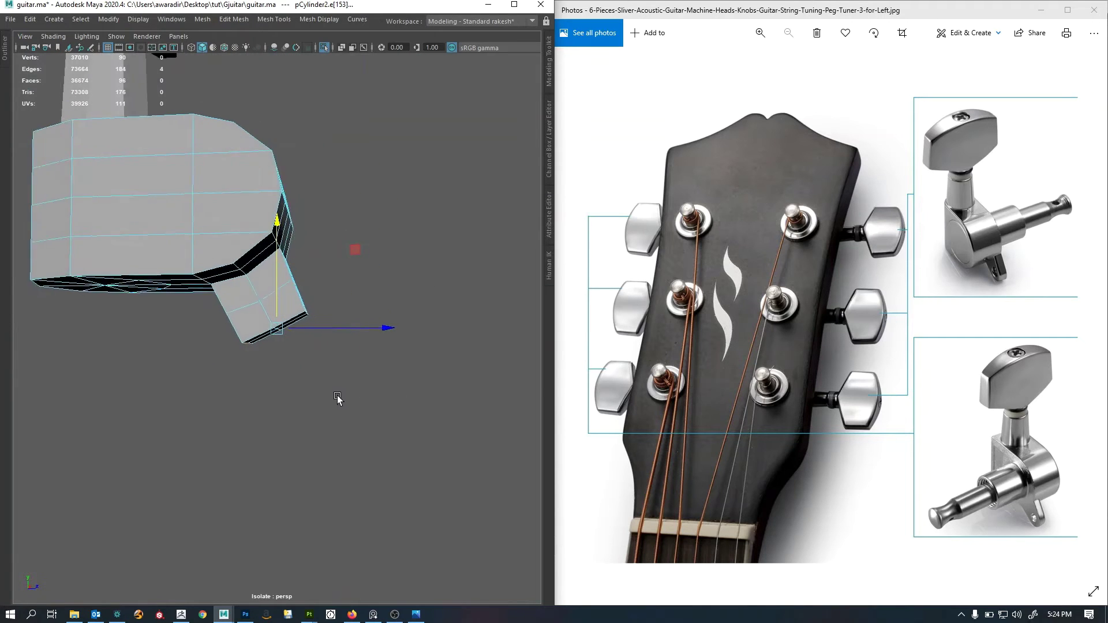
mouse_move(338, 397)
alt+right_down()
mouse_move(352, 397)
mouse_move(338, 397)
alt+right_up()
key(d)
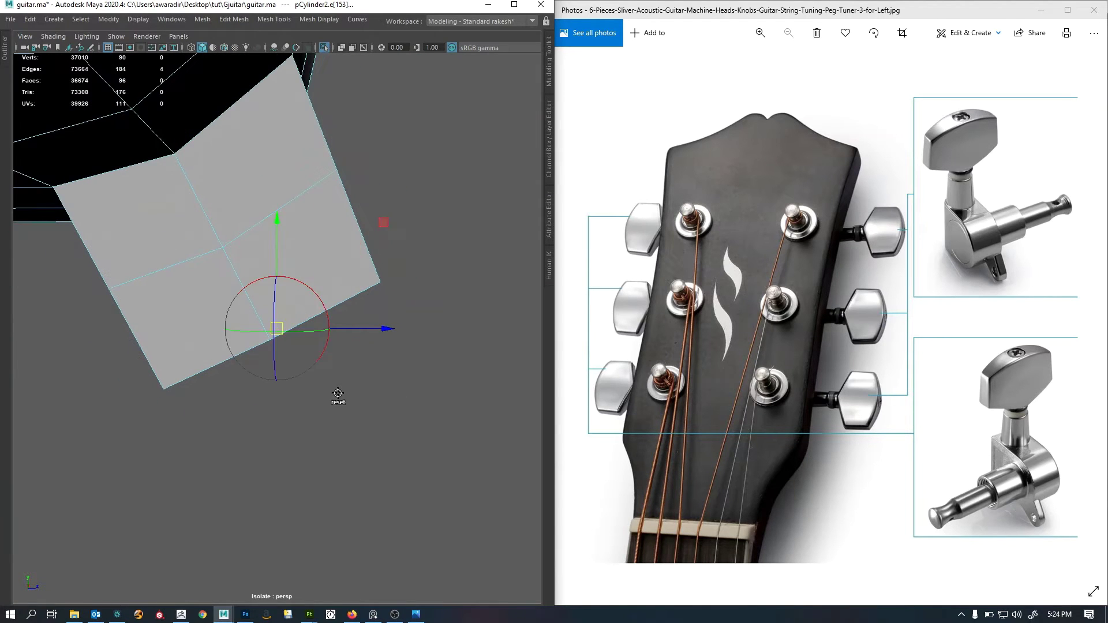
drag(328, 303, 332, 361)
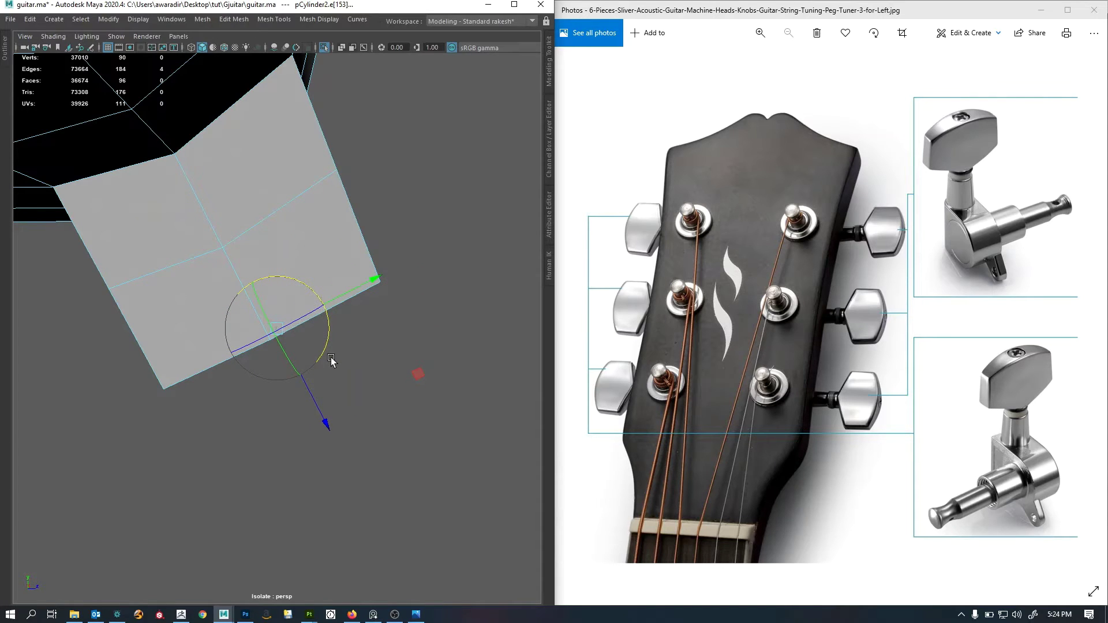
mouse_move(412, 370)
alt+mouse_down()
mouse_move(429, 357)
mouse_move(423, 371)
alt+mouse_up()
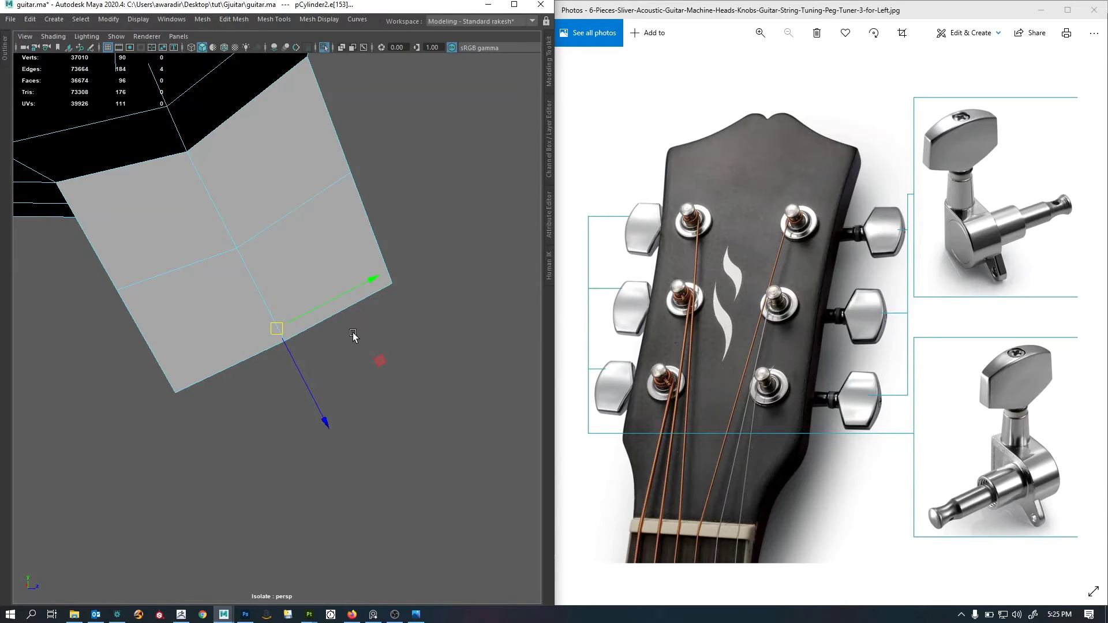
alt+drag(346, 336, 316, 333)
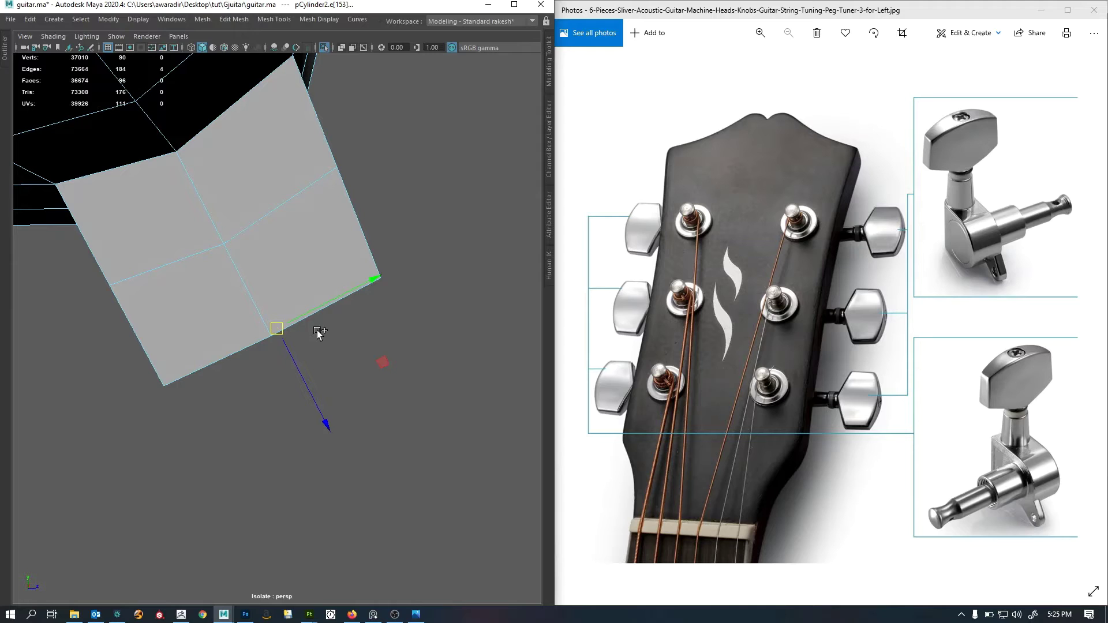
Try aligning the Move tool's custom axis with the lug's lengthwise centre edge and its crosswise edge.
click(417, 189)
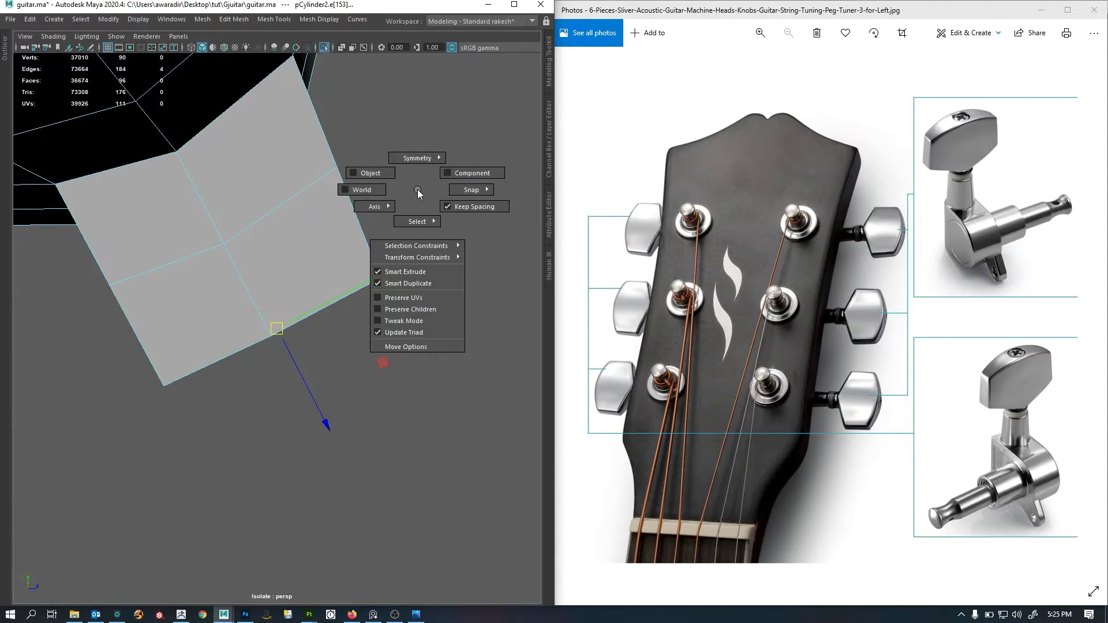
mouse_move(417, 190)
mouse_down()
mouse_move(378, 205)
mouse_move(396, 202)
mouse_move(387, 207)
mouse_move(431, 163)
mouse_move(400, 176)
mouse_up()
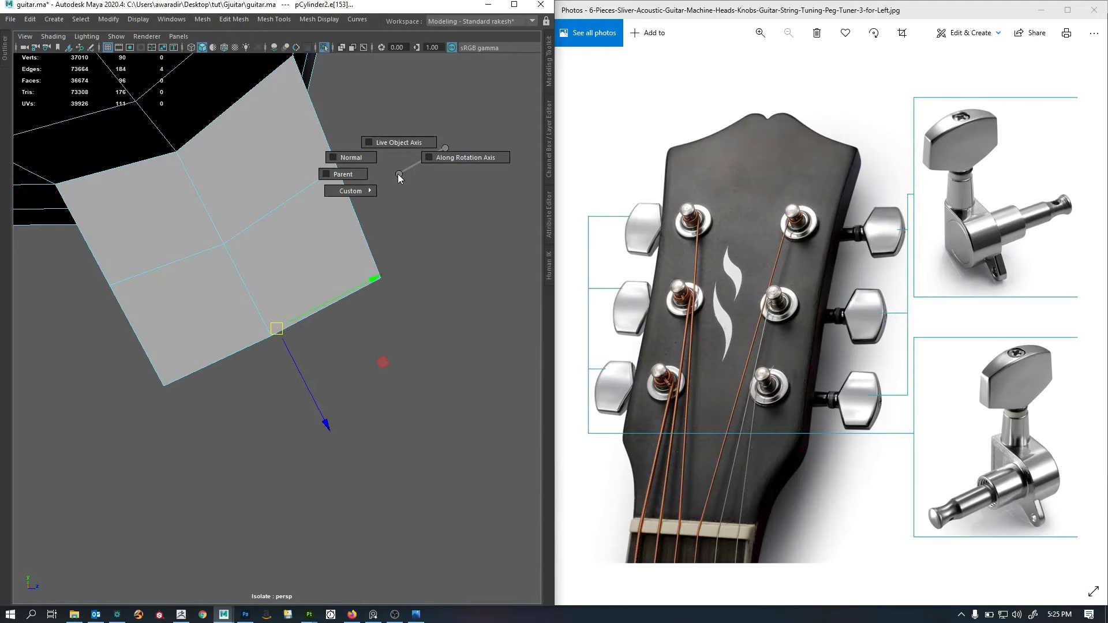
drag(398, 176, 375, 224)
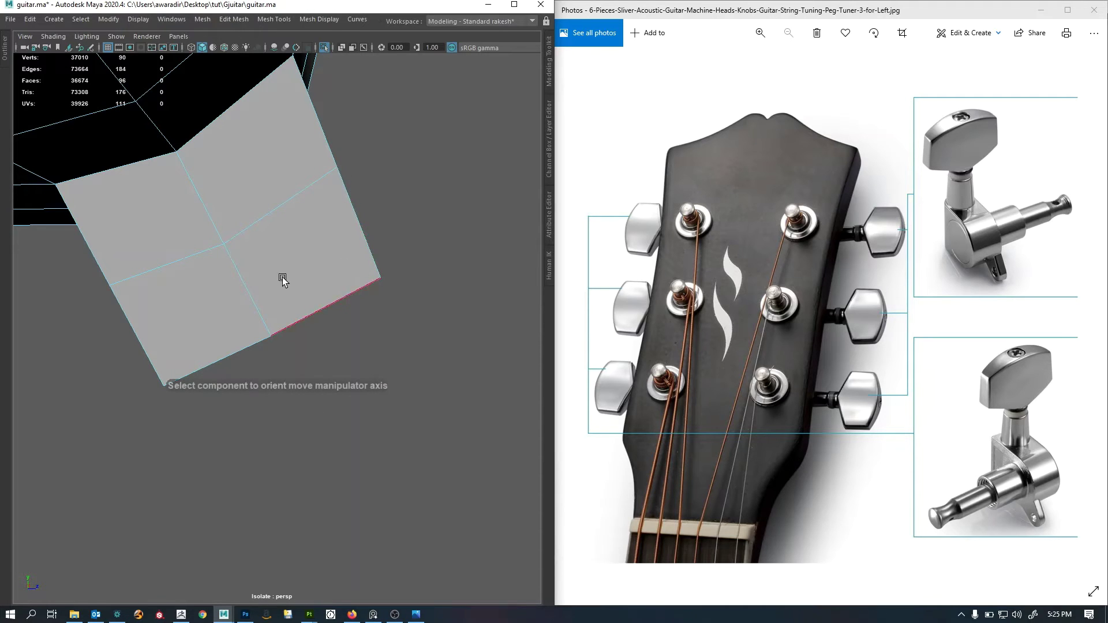
click(254, 305)
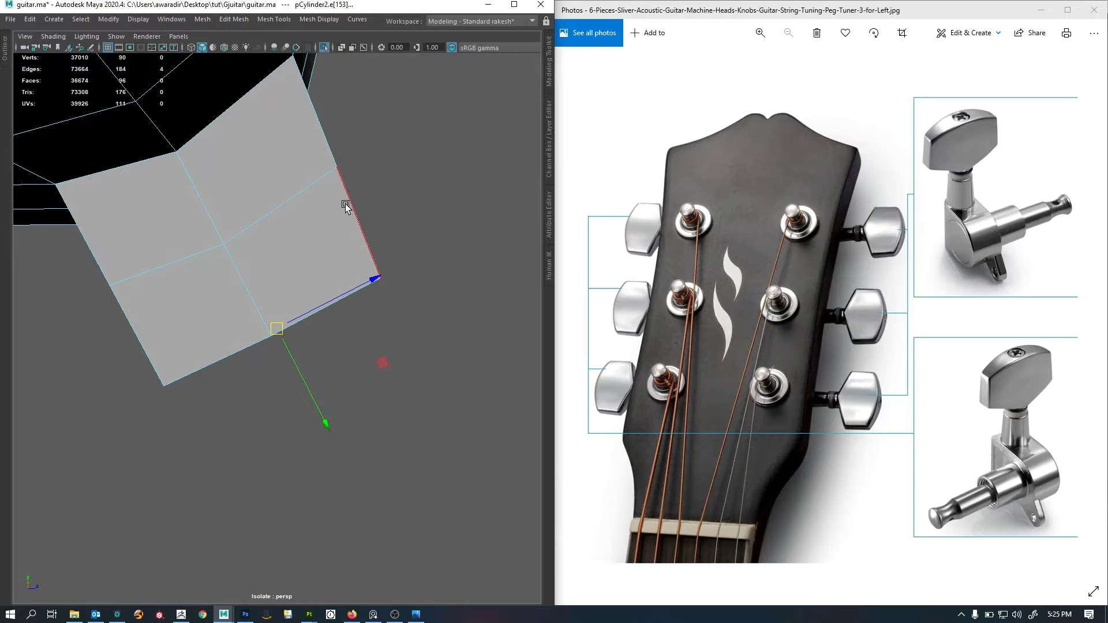
key(w)
drag(402, 144, 297, 246)
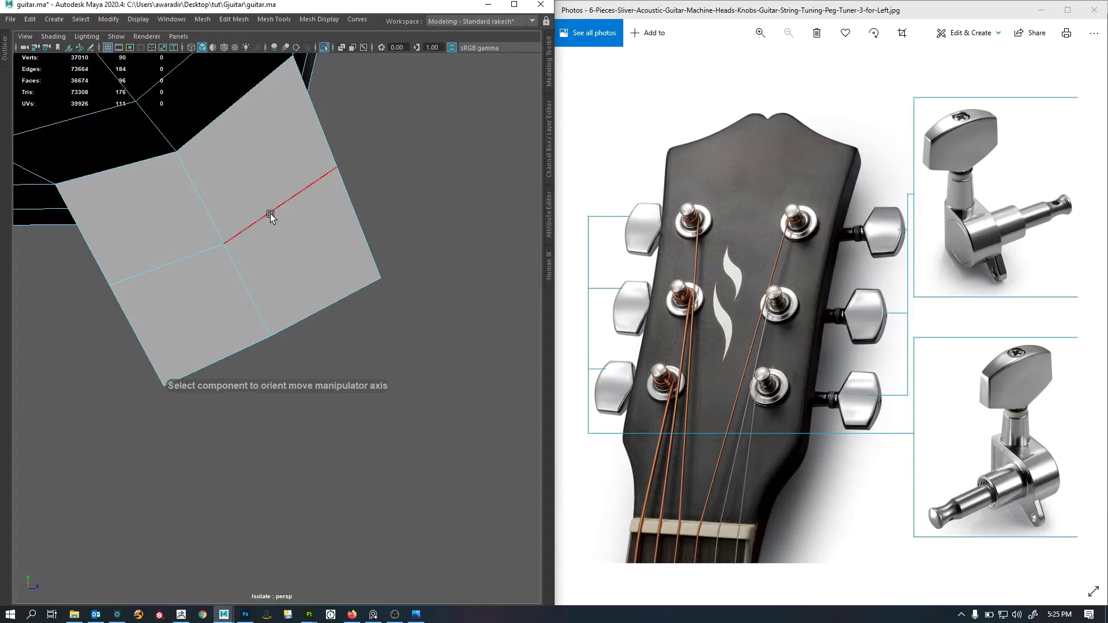
click(283, 206)
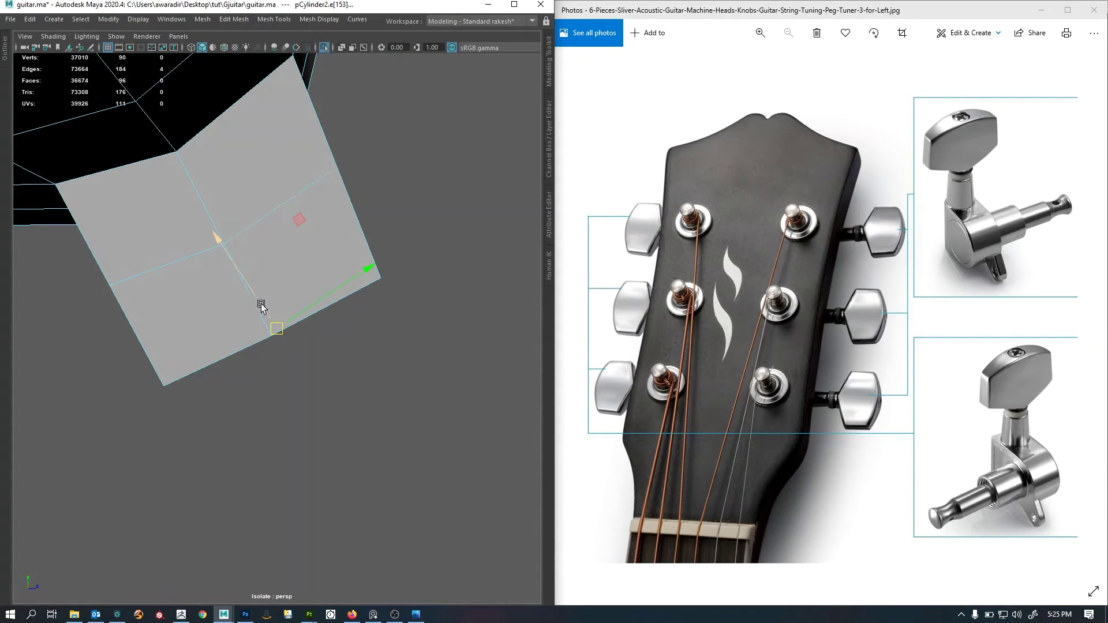
Align the Move axis with the lug's lengthwise centre edge, pull the selected end edges toward the housing and scale them closer together.
key(w)
drag(521, 184, 429, 266)
click(247, 281)
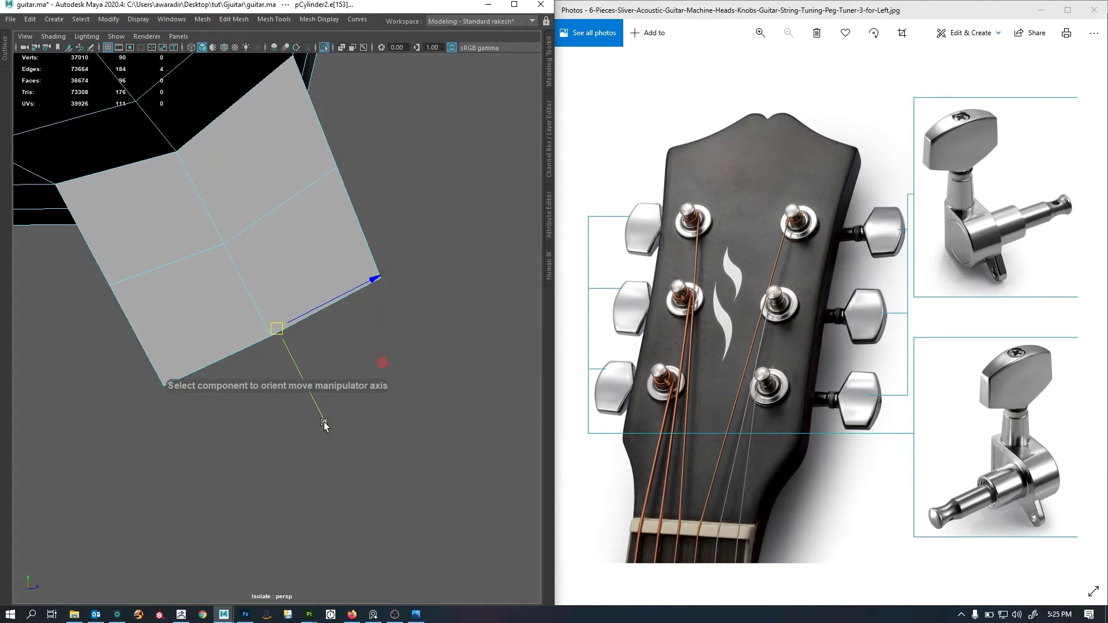
drag(322, 421, 309, 397)
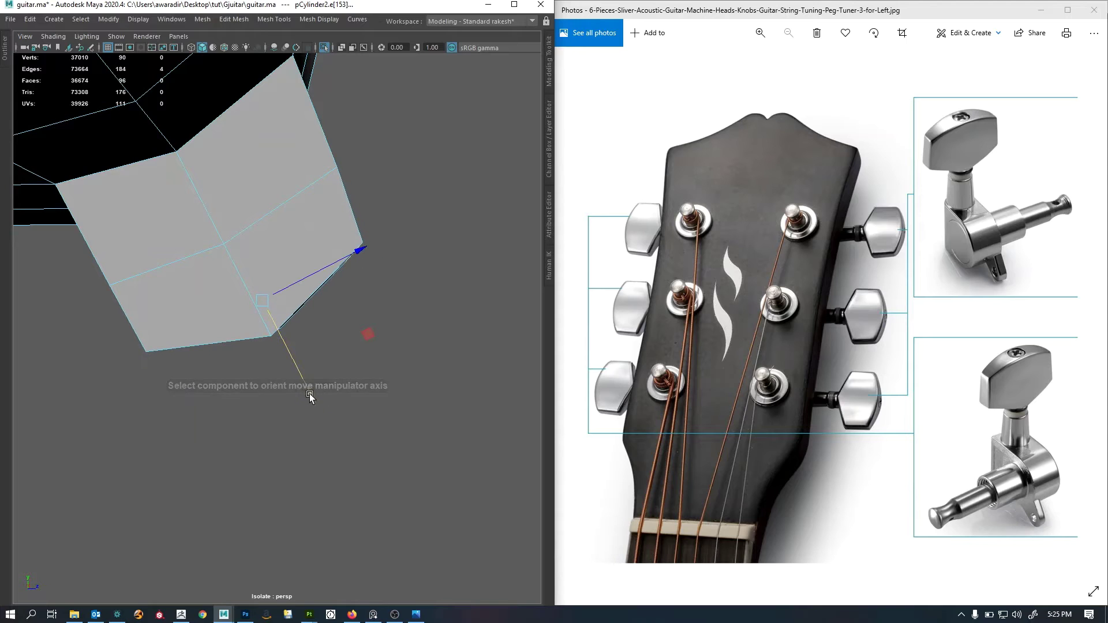
drag(356, 251, 342, 270)
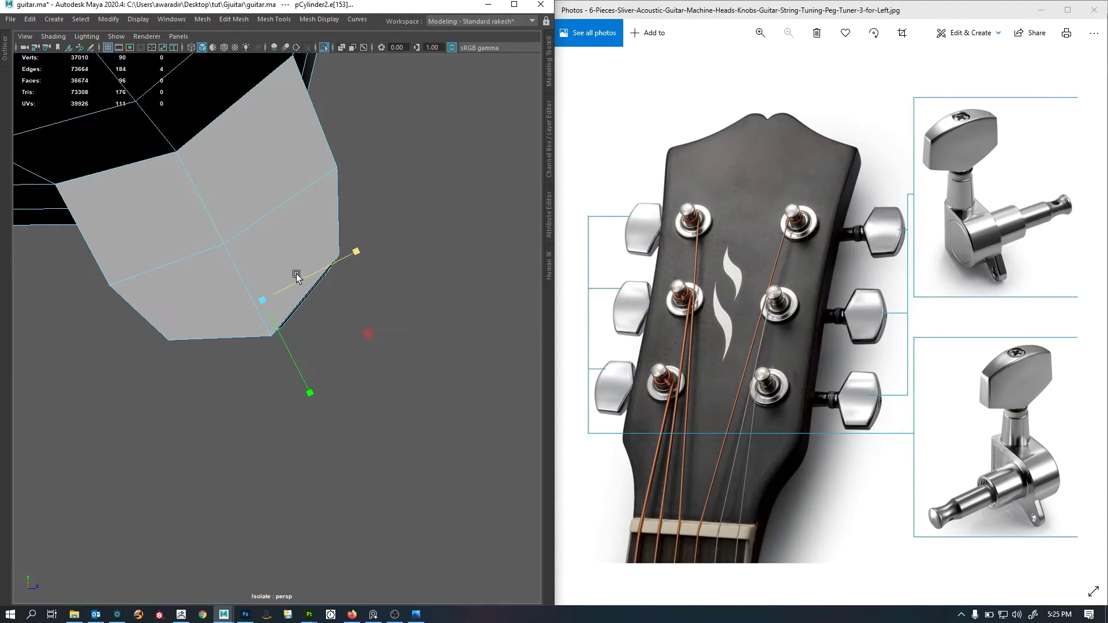
right_drag(296, 274, 385, 153)
click(357, 223)
Select the gear housing mesh and frame it with its mounting lug in view.
alt+drag(351, 335, 300, 327)
alt+right_drag(300, 327, 299, 354)
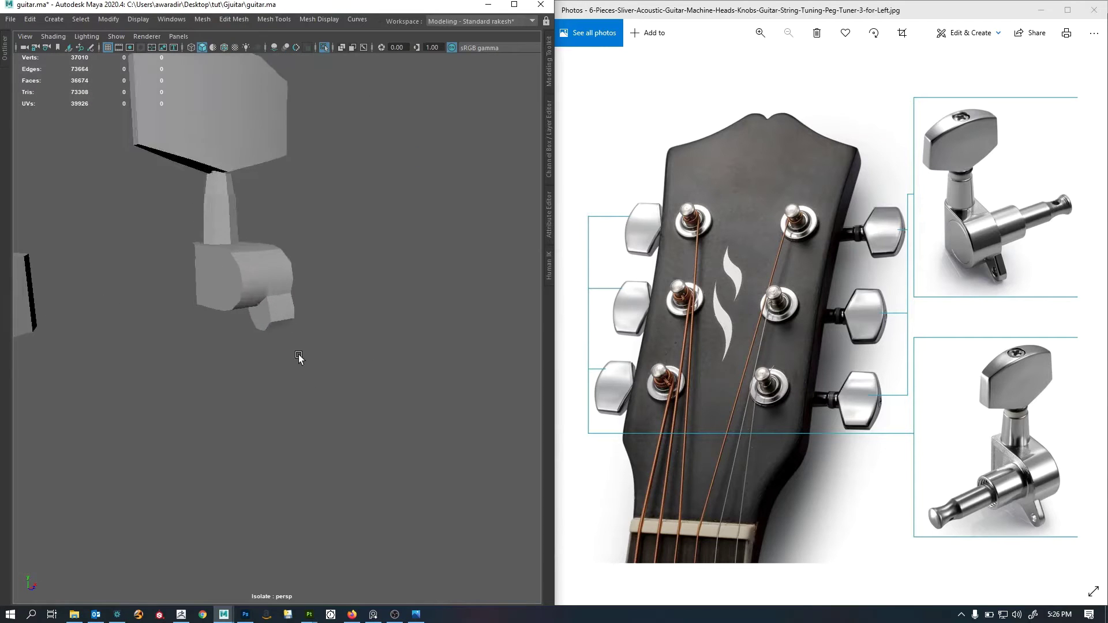
alt+drag(299, 355, 295, 378)
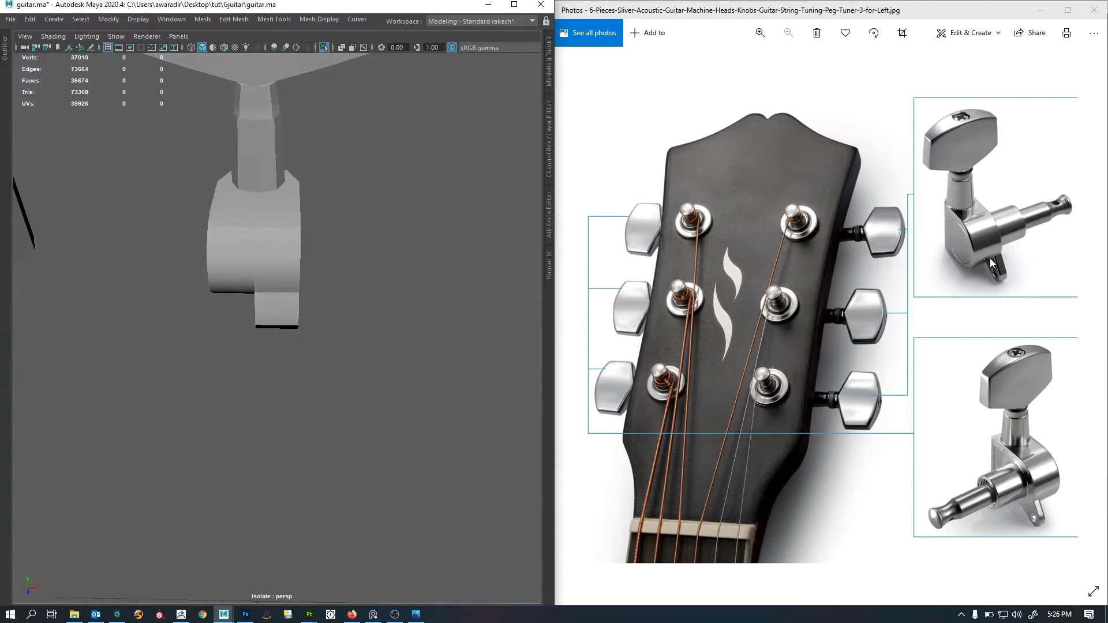
alt+drag(319, 299, 310, 301)
alt+right_drag(311, 301, 379, 322)
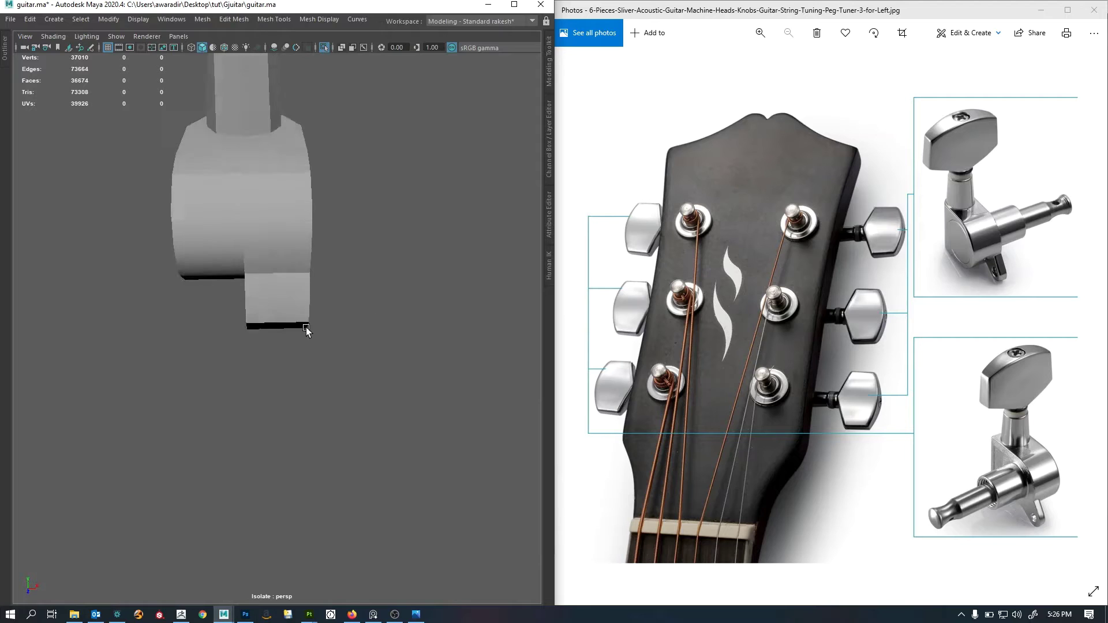
click(292, 327)
alt+drag(278, 335, 346, 341)
alt+right_drag(346, 341, 273, 341)
alt+drag(272, 340, 282, 341)
alt+right_drag(282, 341, 269, 315)
key(f)
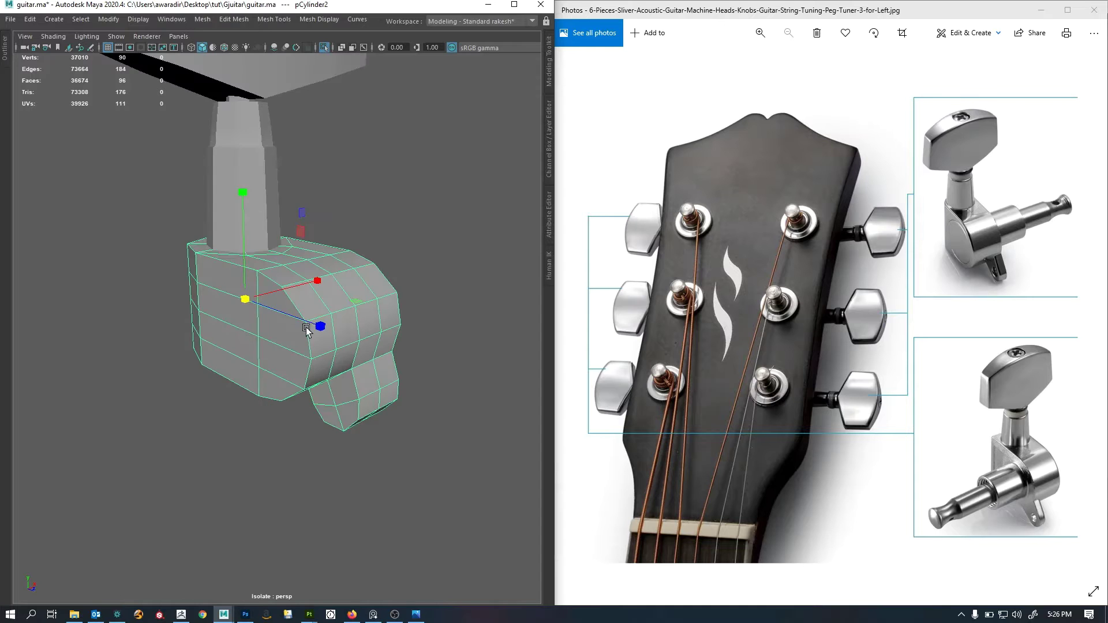
alt+drag(351, 358, 318, 344)
alt+drag(360, 428, 392, 398)
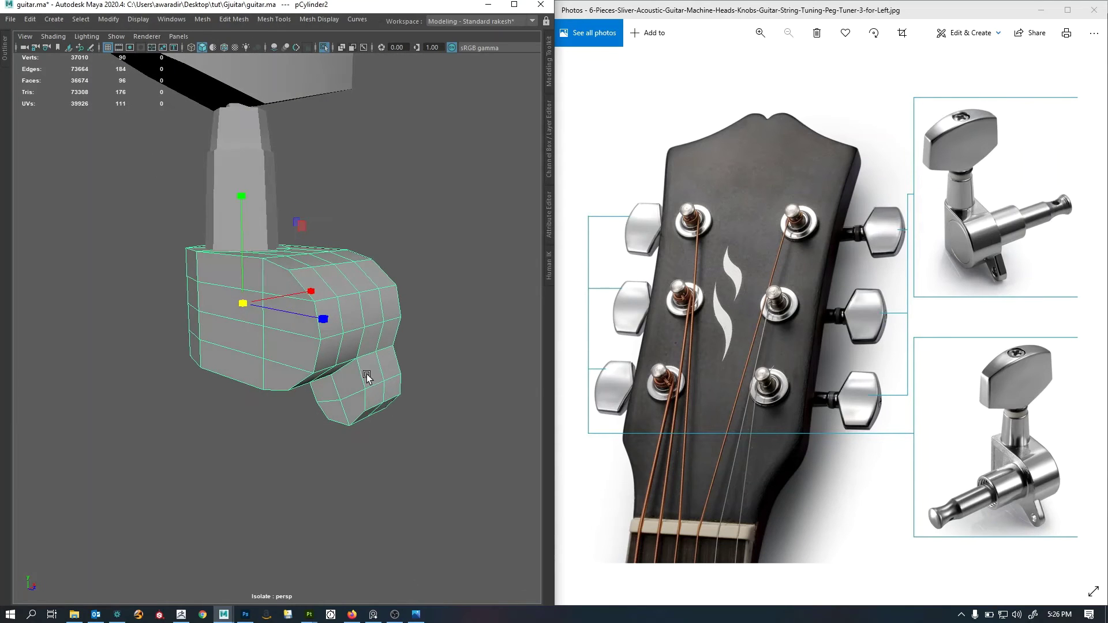
Select the faces of the mounting lug on all sides in face mode.
right_drag(366, 376, 361, 411)
click(340, 383)
shift+click(323, 394)
shift+click(329, 413)
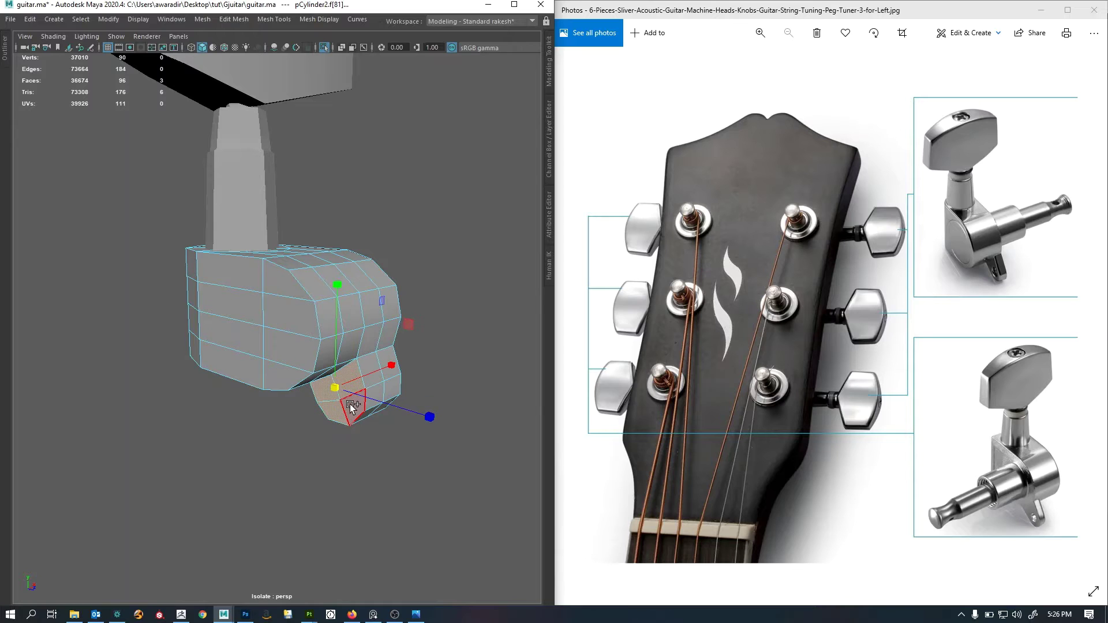
shift+click(350, 404)
alt+drag(369, 408, 452, 380)
scroll(341, 406, up, 2)
drag(406, 443, 356, 440)
shift+click(300, 482)
Snap the pivot to the lug's outer upper corner vertex and scale the selected lug faces thinner across their width.
key(w)
key(d)
key(v)
middle_drag(408, 445, 289, 427)
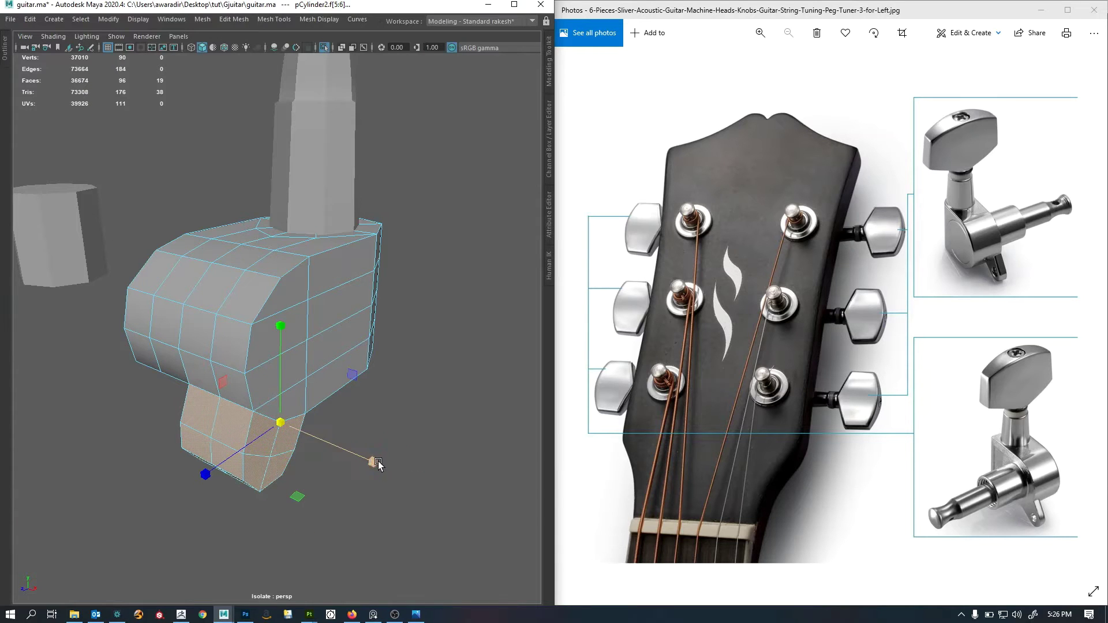
mouse_move(378, 463)
mouse_down()
mouse_move(312, 442)
mouse_move(396, 453)
mouse_up()
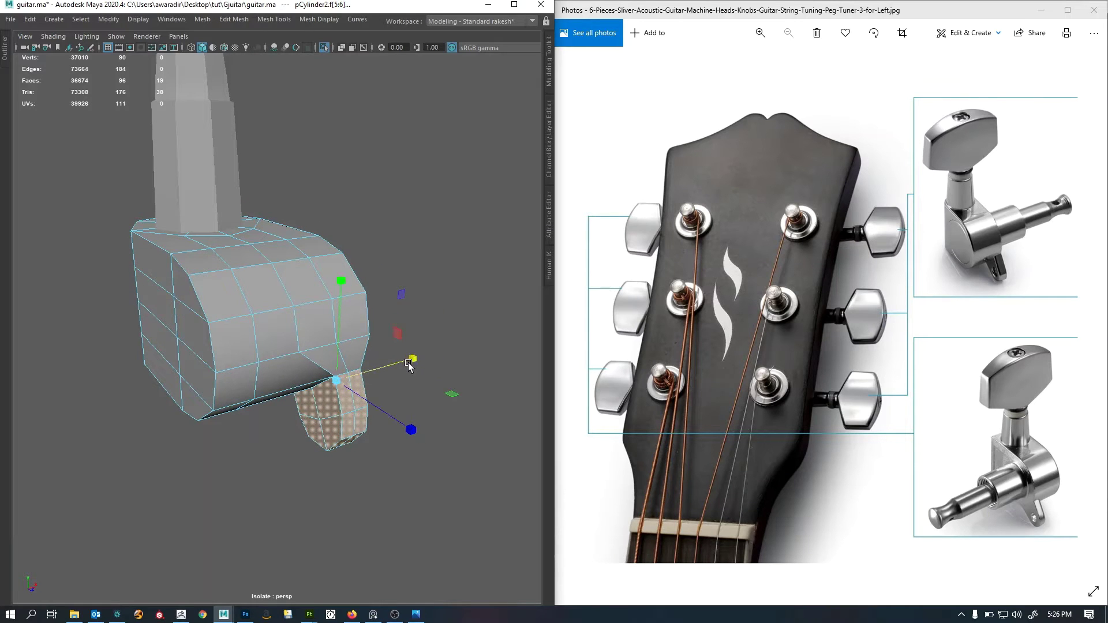
click(432, 302)
alt+drag(432, 303, 384, 382)
click(333, 369)
Cut edges connecting the lug's middle edge row to the adjoining housing vertices with Multi-Cut.
right_drag(464, 261, 382, 259)
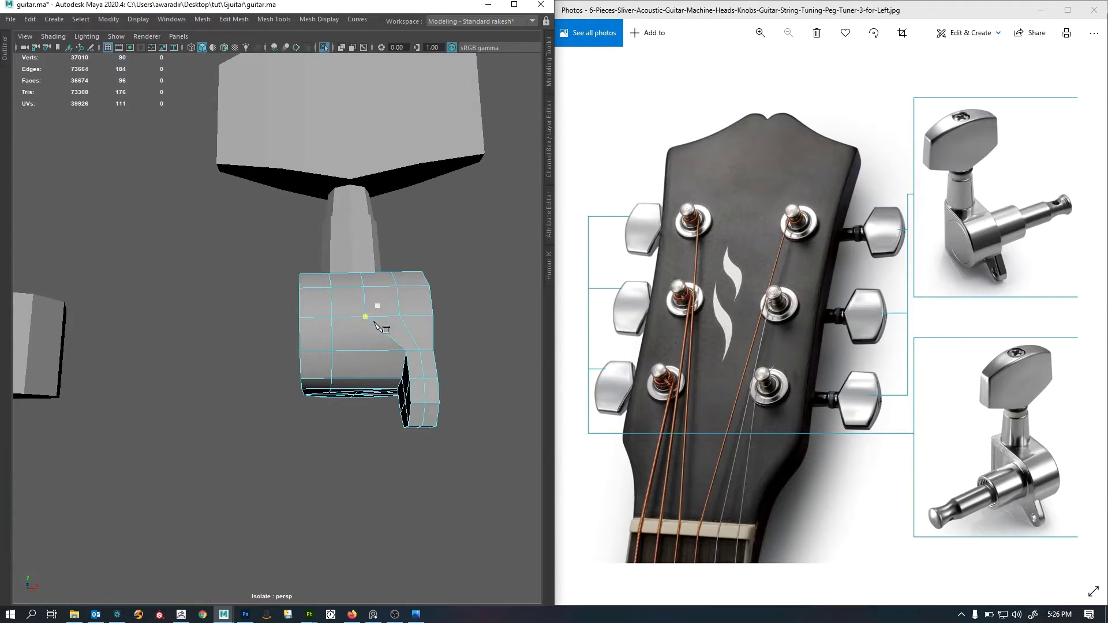
alt+drag(381, 326, 370, 306)
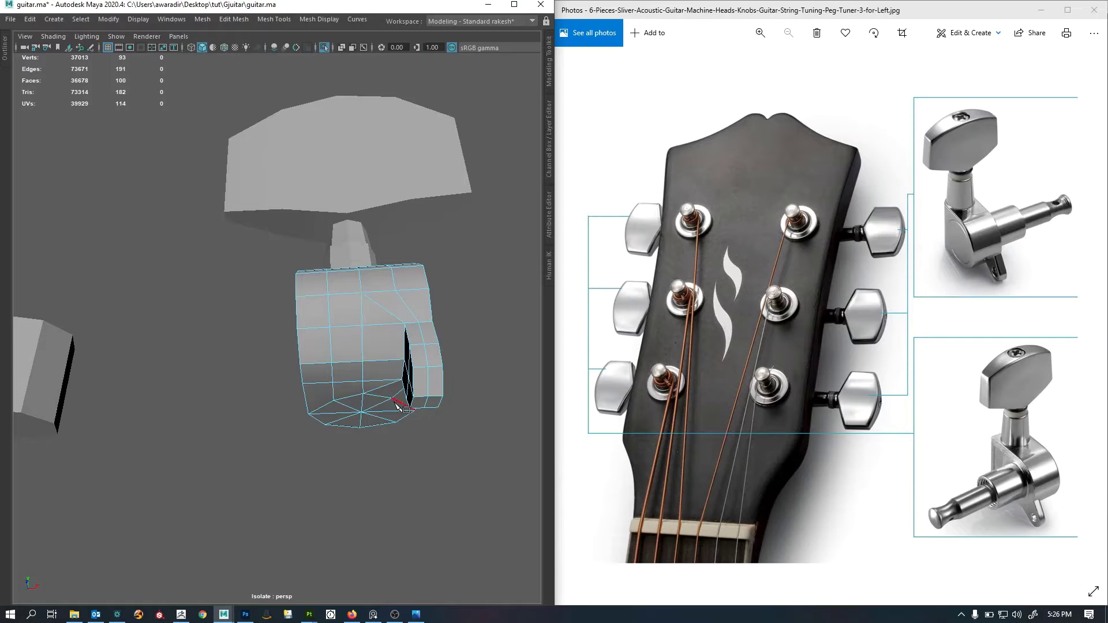
alt+drag(395, 402, 373, 374)
alt+drag(394, 436, 353, 285)
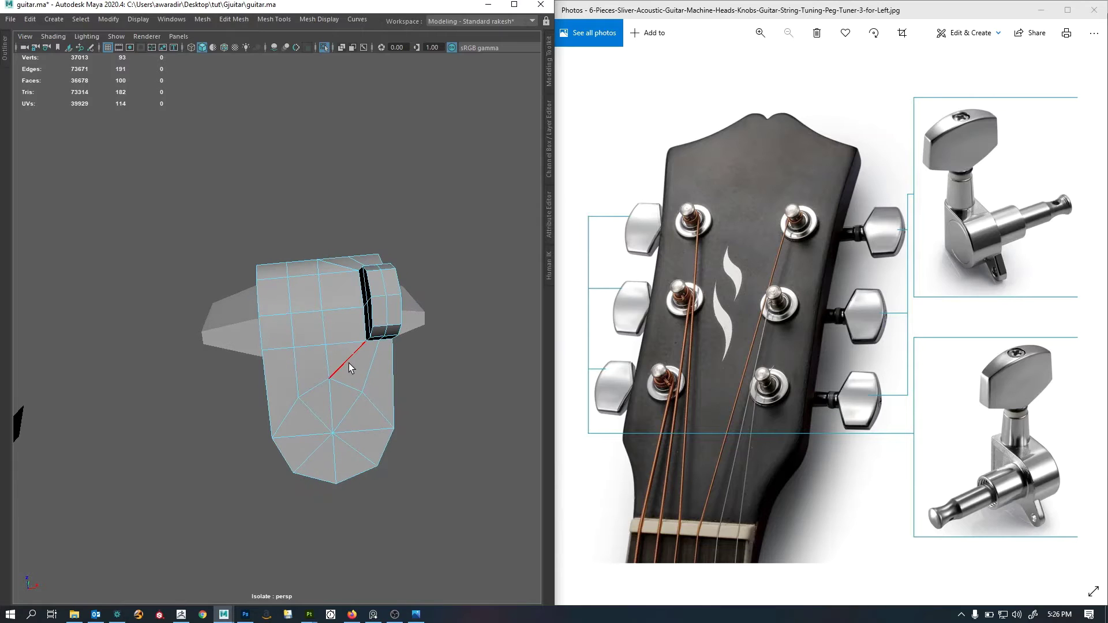
Delete the edges joining the lug's inner corners to the nearby housing vertices.
click(349, 364)
shift+right_drag(396, 247, 324, 237)
alt+drag(396, 335, 358, 339)
scroll(372, 376, up, 5)
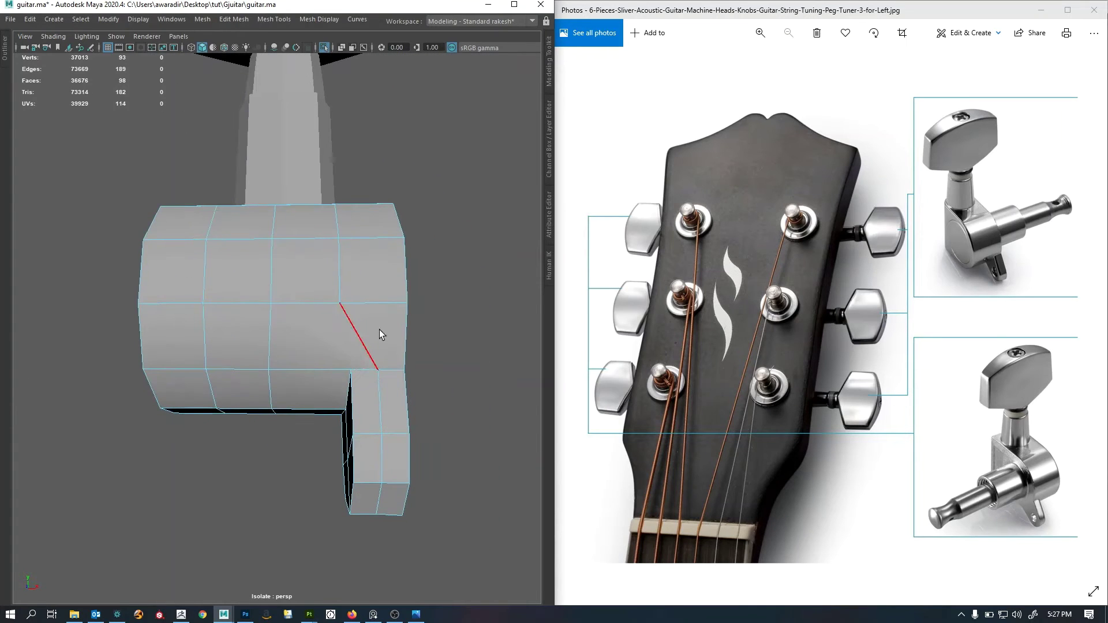
Connect the lug's inner corner vertices to the nearest housing vertices on both the front and underside.
key(F9)
click(340, 303)
shift+right_drag(422, 185, 444, 278)
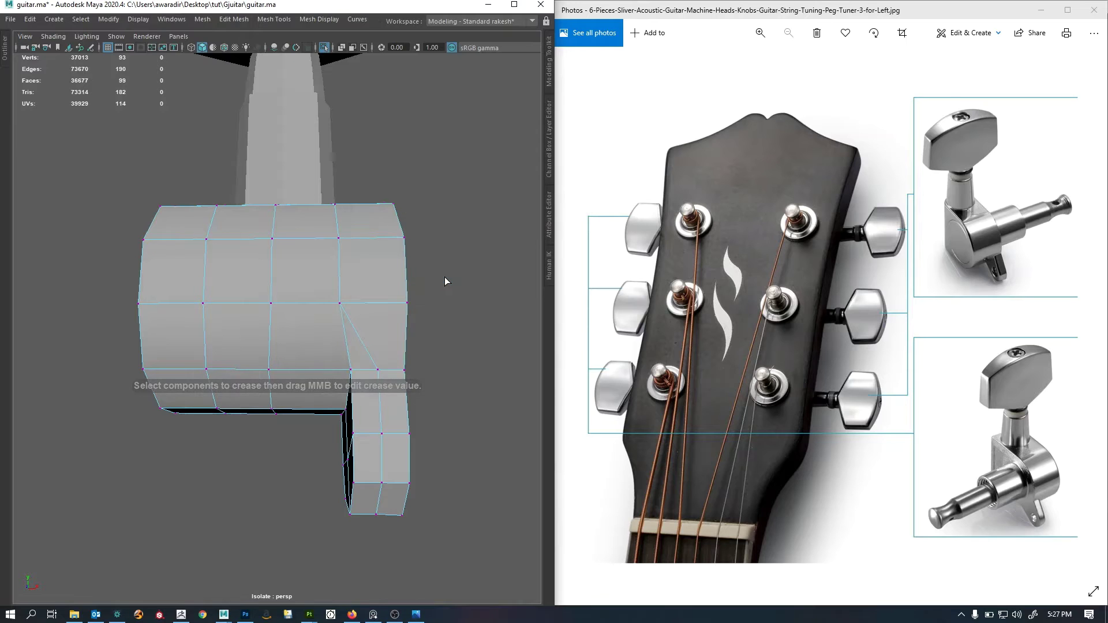
alt+drag(444, 277, 351, 284)
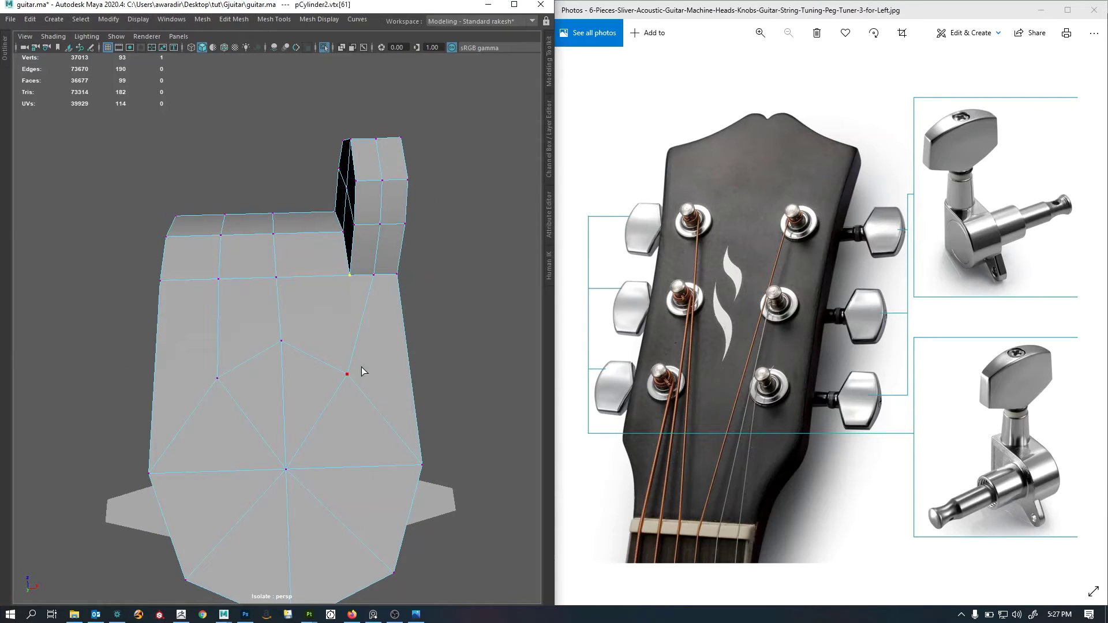
key(g)
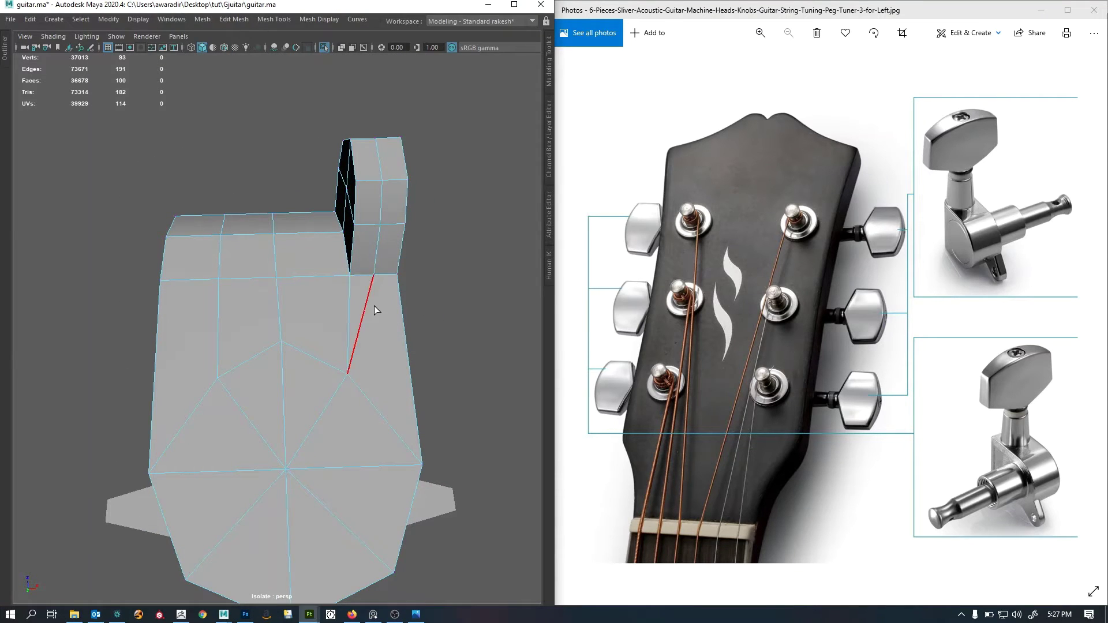
Delete the middle edge loop running around the mounting lug, including its diagonal ends on the housing.
click(374, 306)
alt+drag(389, 291, 413, 359)
shift+right_drag(480, 220, 407, 253)
click(456, 266)
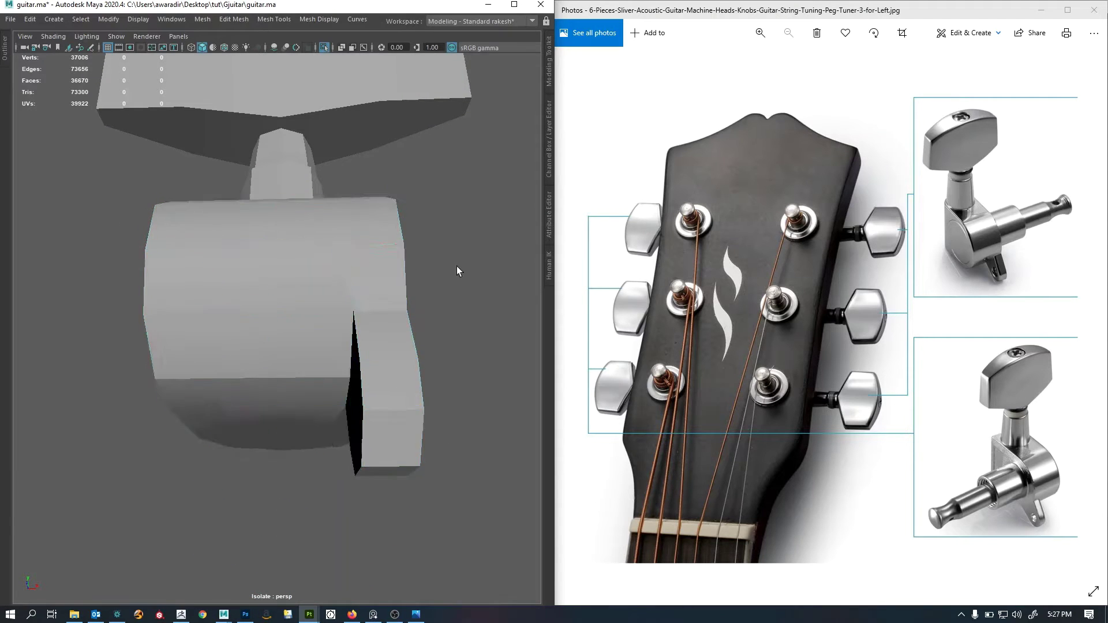
Duplicate the separate cylinder, place the copy beside the gear housing and rotate it to lie horizontally.
alt+drag(456, 266, 173, 347)
click(288, 330)
click(393, 355)
scroll(392, 355, down, 5)
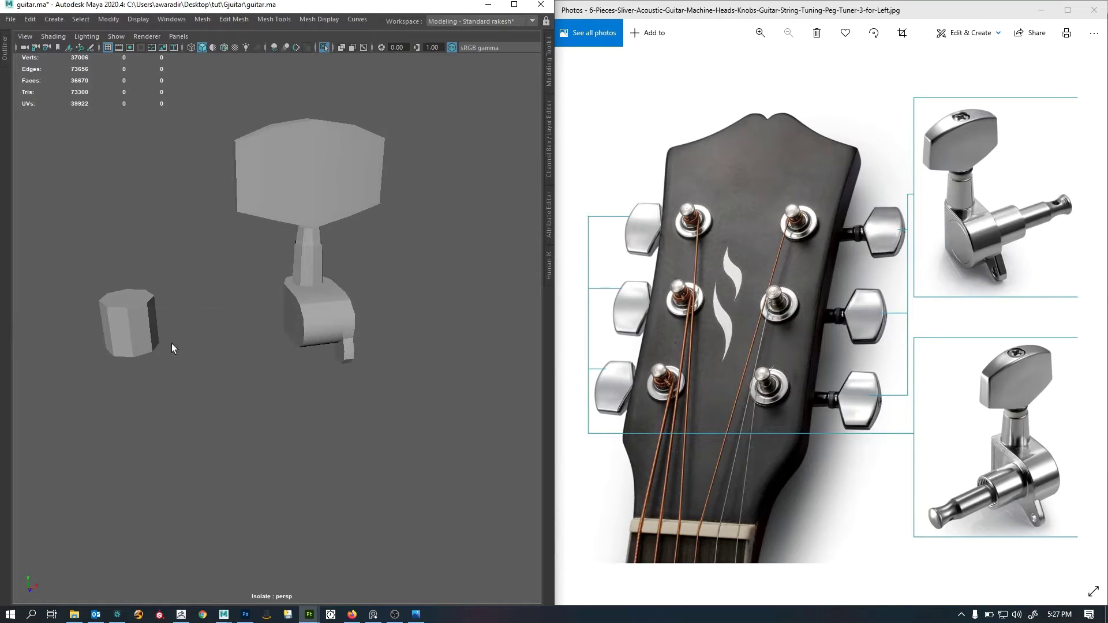
click(127, 318)
alt+drag(217, 383, 185, 329)
key(w)
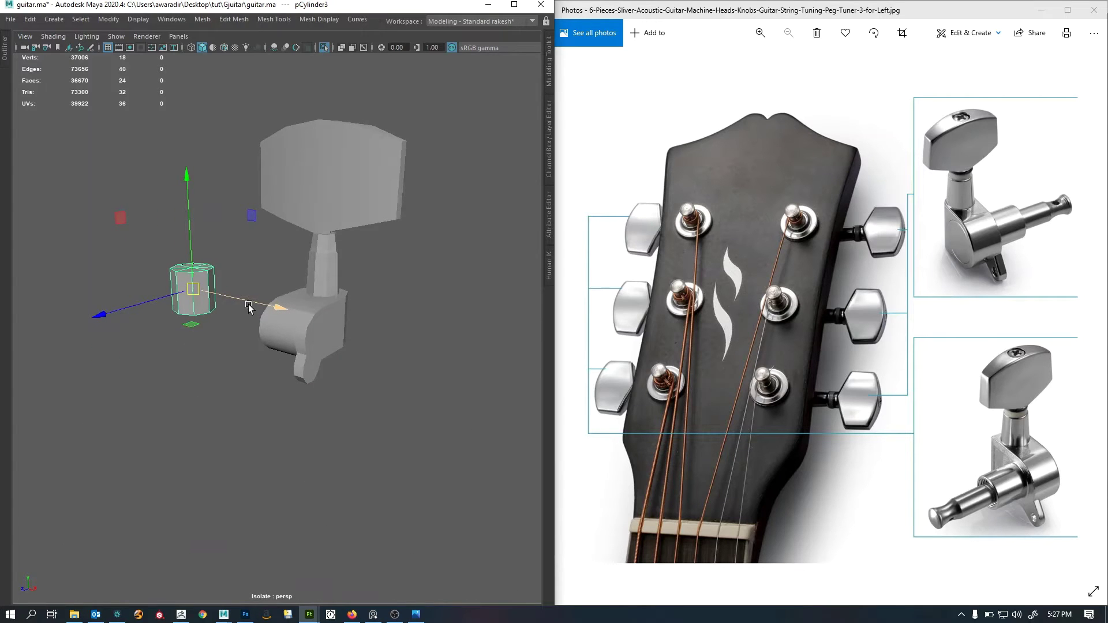
drag(263, 301, 318, 372)
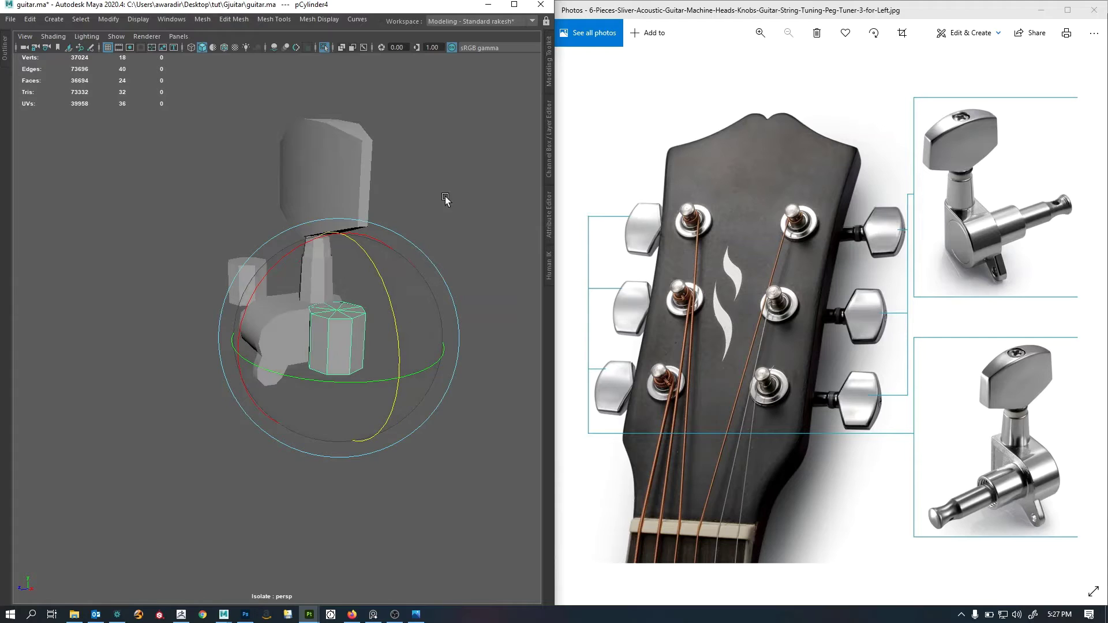
middle_drag(446, 201, 472, 339)
key(w)
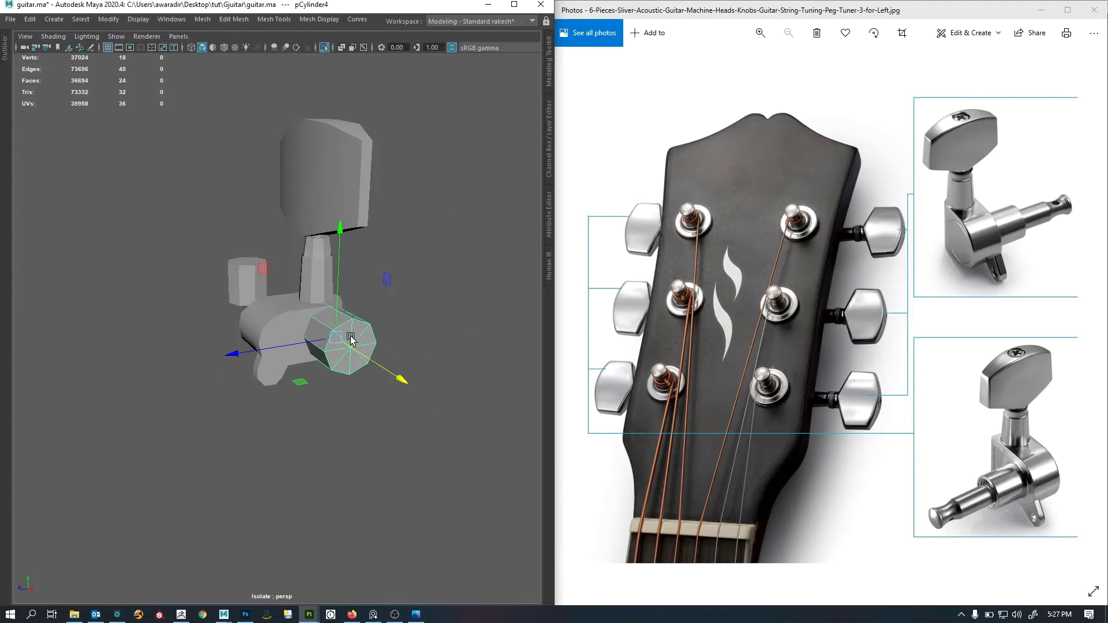
Position and scale the duplicated cylinder as a short shaft base projecting from the gear housing's flat side.
alt+drag(473, 344, 262, 348)
key(r)
mouse_move(383, 392)
alt+mouse_down()
mouse_move(419, 394)
mouse_move(376, 374)
alt+mouse_up()
alt+right_drag(376, 374, 390, 384)
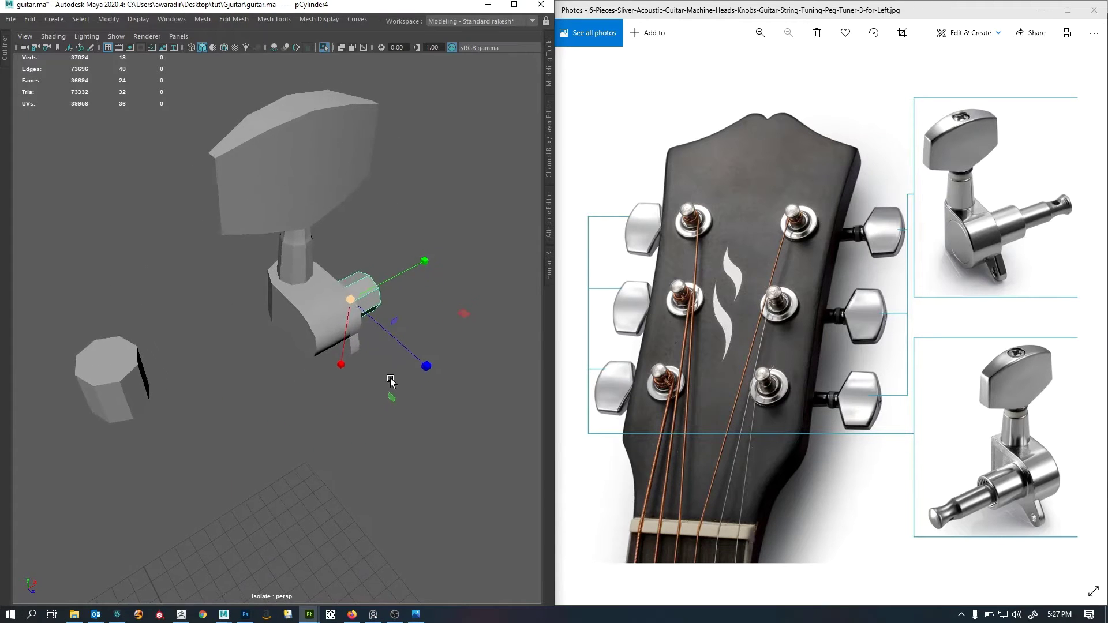
alt+middle_drag(391, 384, 317, 401)
alt+right_drag(317, 401, 329, 415)
alt+drag(329, 415, 300, 379)
Select the cylinder's outer end-cap faces, extrude them and scale the new faces inward.
right_drag(300, 379, 271, 374)
click(314, 370)
ctrl+right_drag(399, 305, 401, 387)
key(ctrl+e)
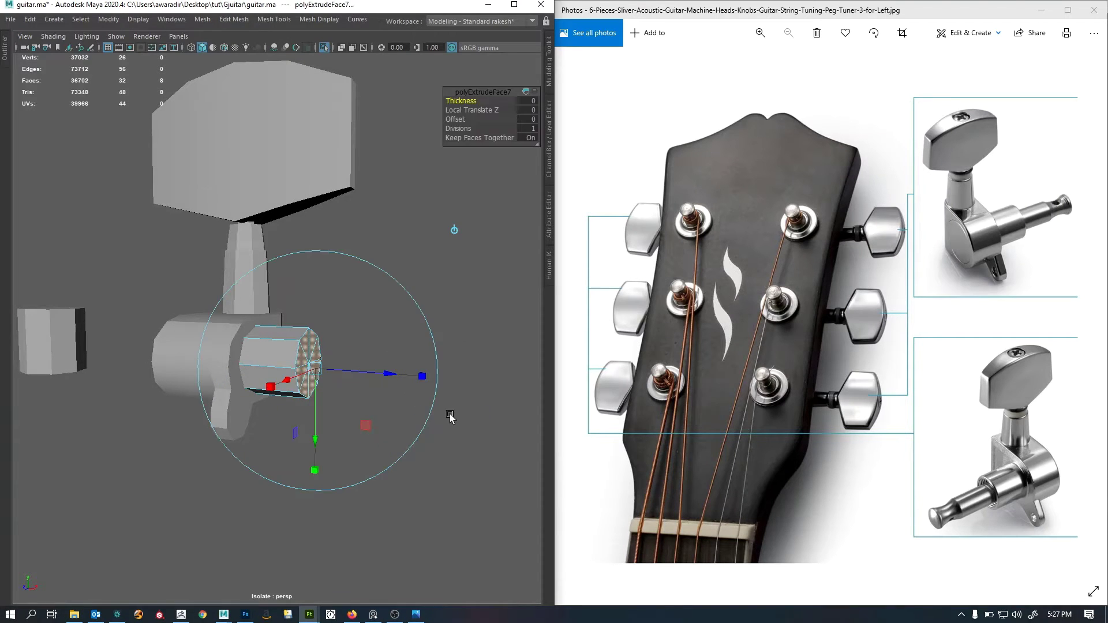
key(w)
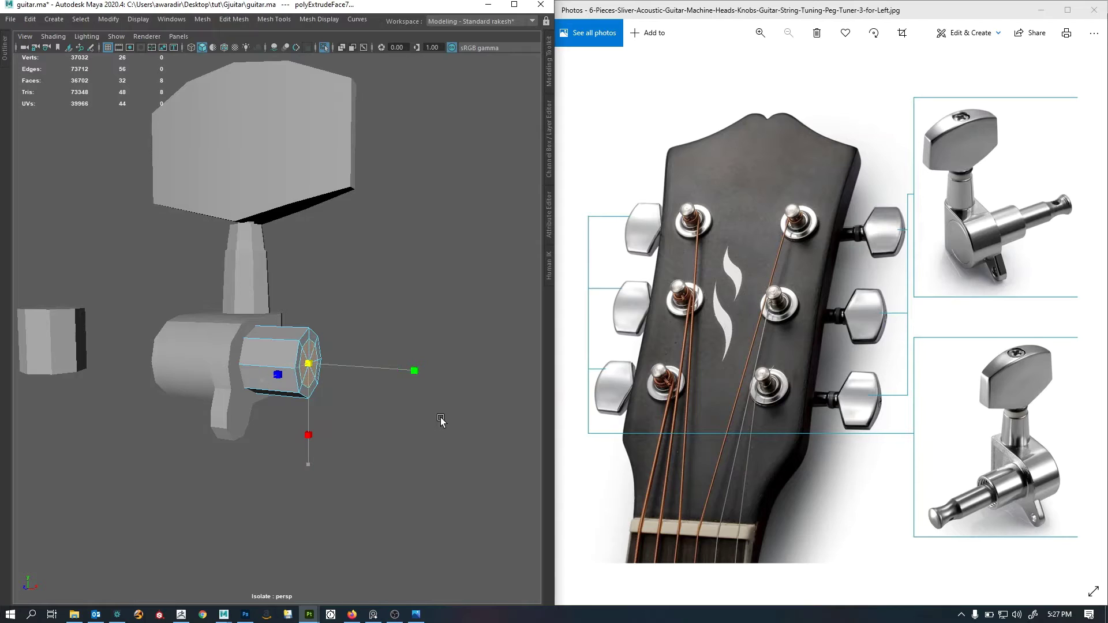
Extrude the inset cap faces outward twice to build a longer, narrower shaft in two consecutive sections.
key(ctrl+e)
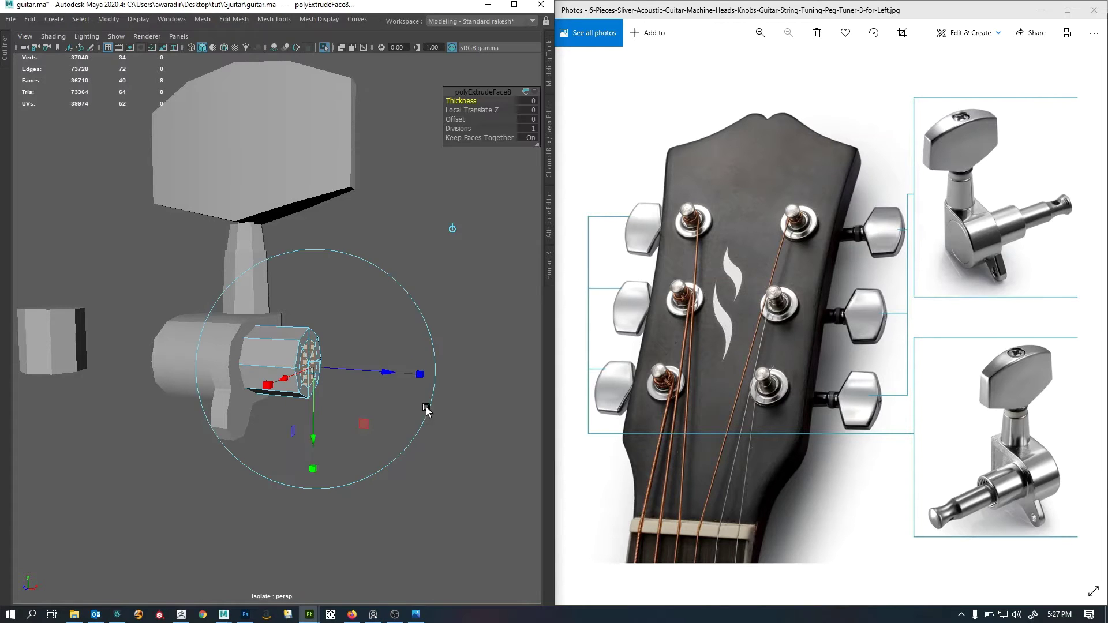
drag(396, 374, 457, 395)
alt+middle_drag(457, 394, 428, 394)
key(ctrl+e)
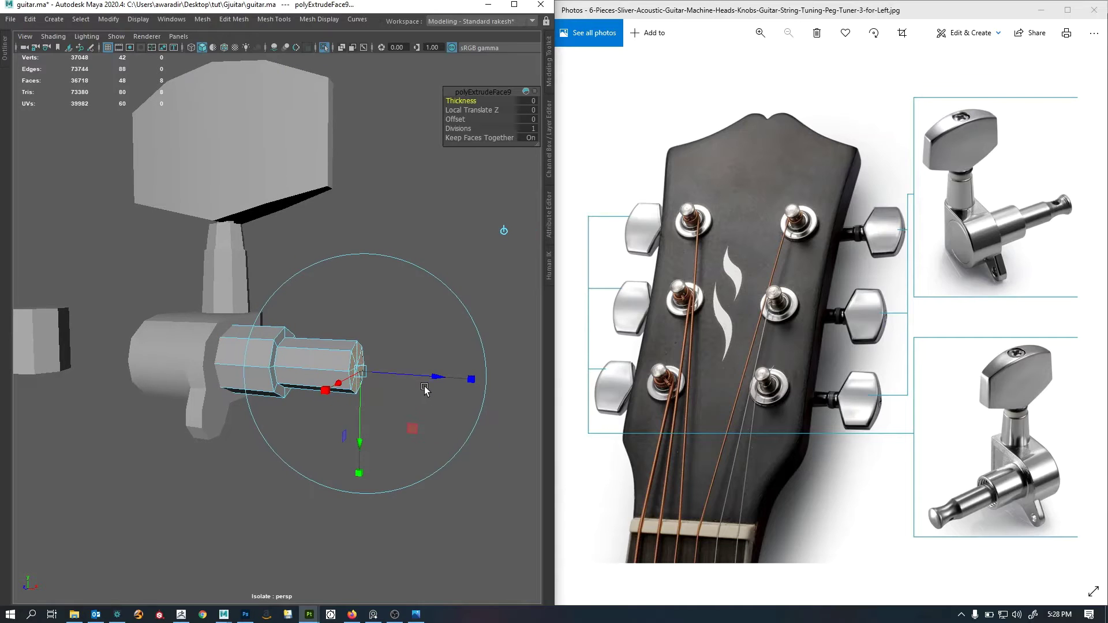
drag(448, 379, 496, 382)
key(F10)
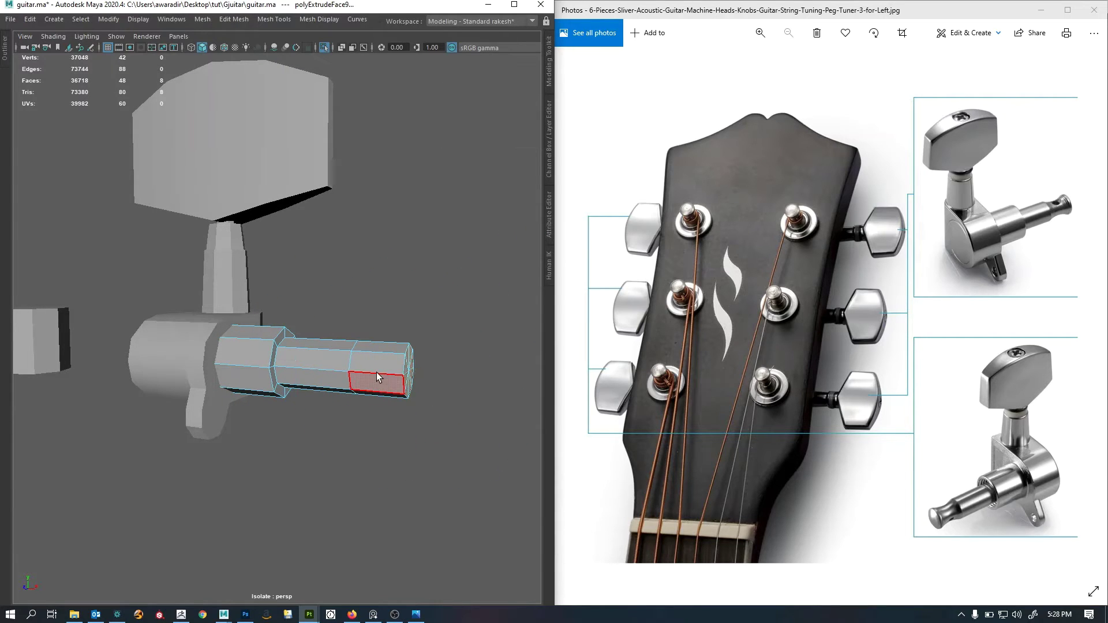
Insert an edge loop around the shaft's outermost section and scale it inward to form a narrow neck.
click(378, 373)
ctrl+right_drag(432, 391, 345, 491)
mouse_move(386, 398)
alt+mouse_down()
mouse_move(403, 418)
mouse_move(386, 409)
alt+mouse_up()
alt+middle_drag(386, 408, 377, 413)
alt+right_drag(377, 414, 390, 413)
key(r)
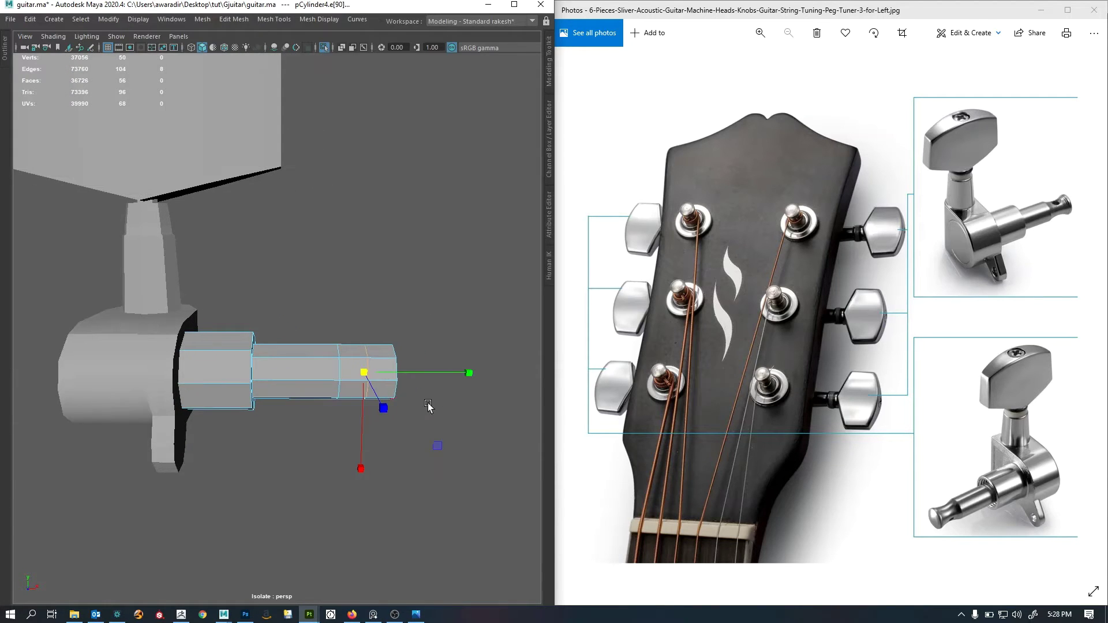
middle_drag(450, 422, 430, 441)
Insert another edge loop close to the shaft's tip to form a thin rim on the flared end.
alt+drag(406, 379, 371, 389)
right_drag(380, 405, 369, 404)
click(377, 386)
ctrl+right_drag(439, 400, 450, 534)
drag(460, 398, 466, 399)
alt+drag(326, 426, 375, 426)
alt+right_drag(300, 422, 381, 346)
click(413, 341)
Examine the necked and flared shaft from several angles, checking its proportions against the whole tuning peg.
alt+right_drag(423, 387, 249, 423)
alt+drag(248, 423, 260, 426)
alt+right_drag(316, 421, 396, 420)
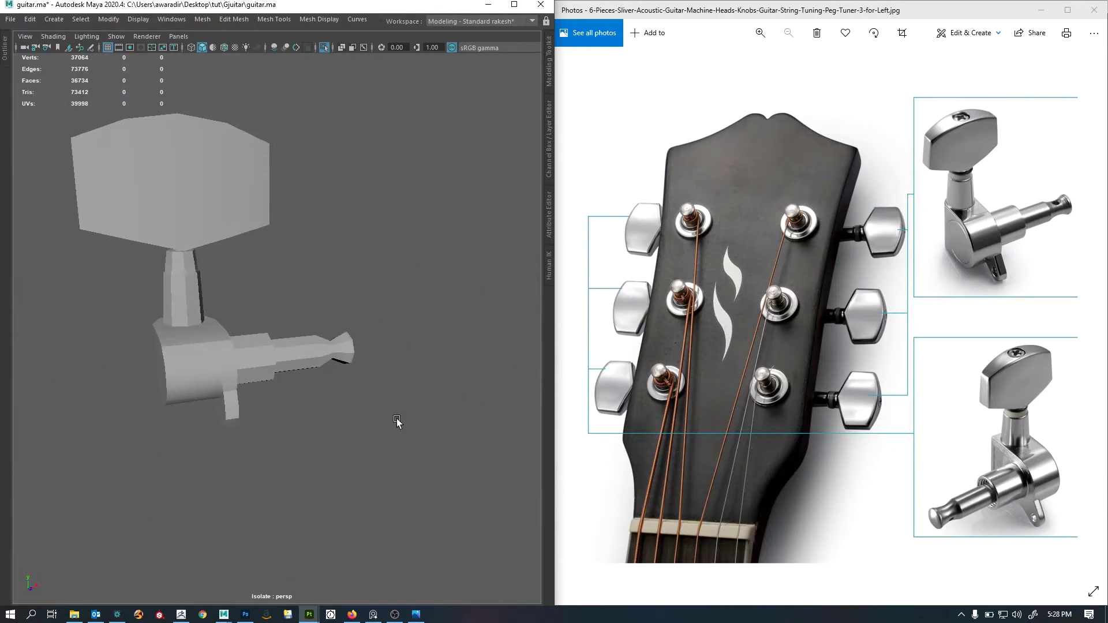
alt+drag(396, 419, 400, 445)
drag(319, 430, 373, 374)
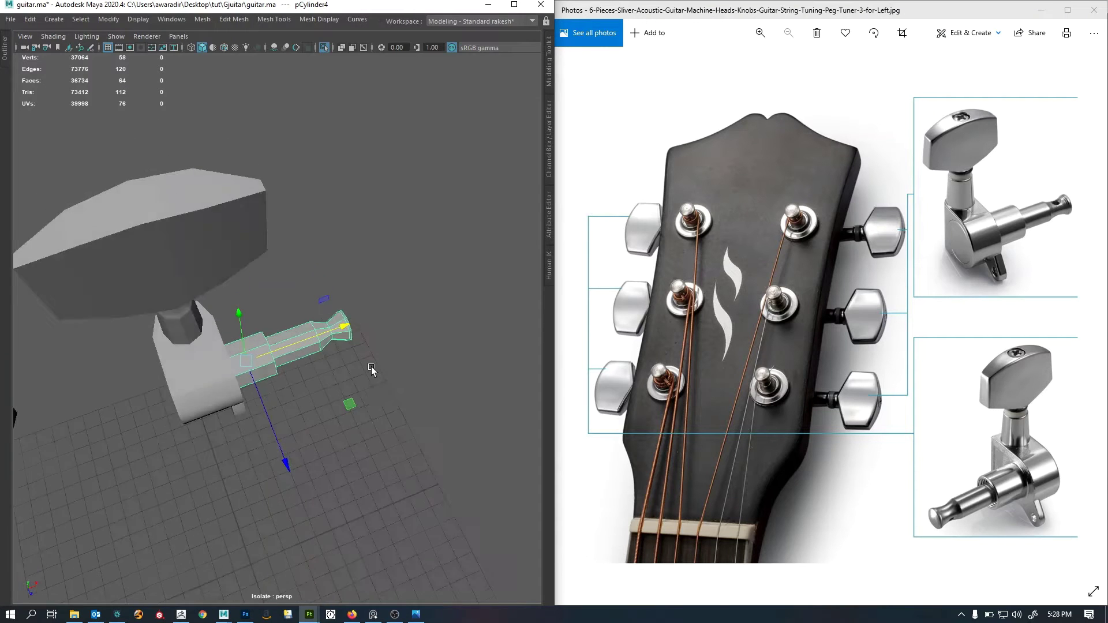
alt+right_drag(254, 380, 295, 382)
alt+drag(295, 382, 348, 383)
alt+right_drag(348, 383, 420, 383)
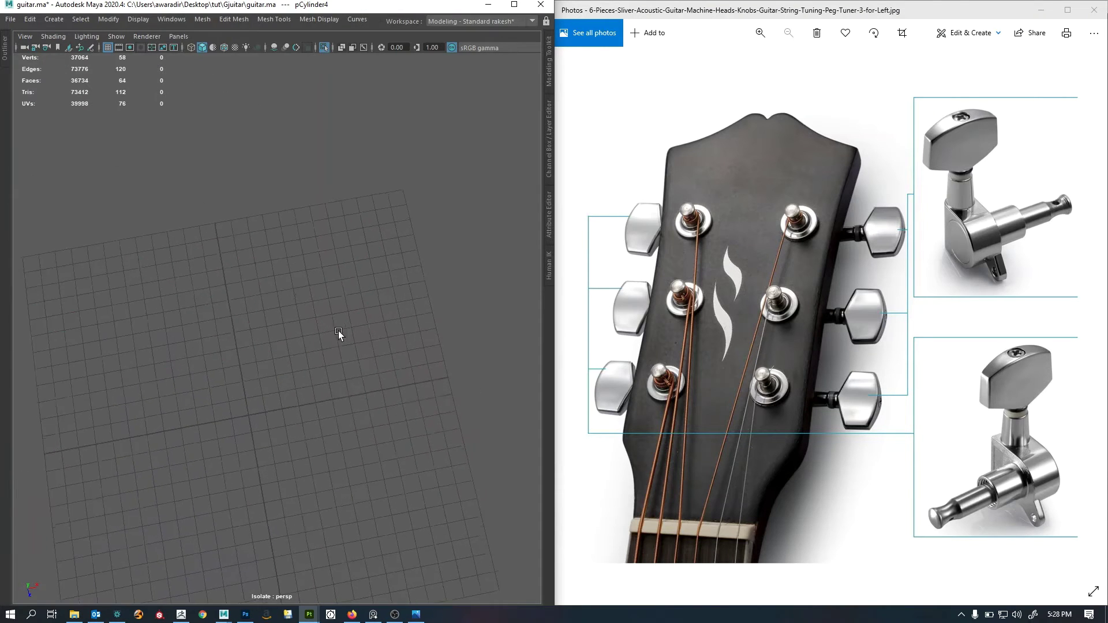
alt+right_drag(339, 331, 322, 338)
alt+middle_drag(237, 346, 271, 352)
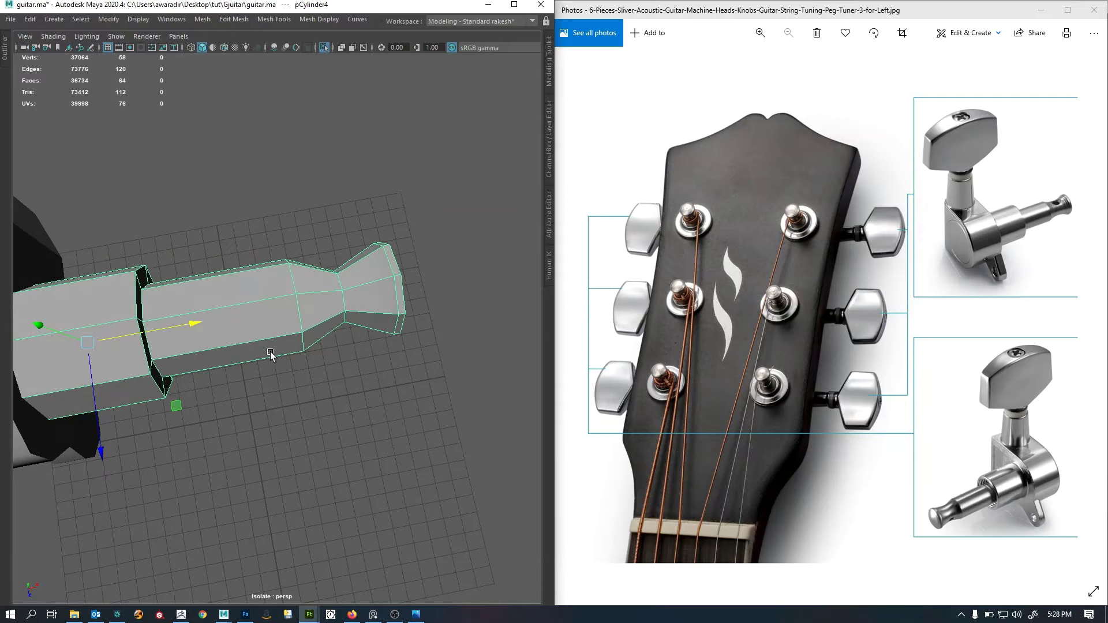
Switch to Photos, check the neighbouring reference picture and enlarge the tuner photo around the string post's hole.
click(1067, 200)
key(Right)
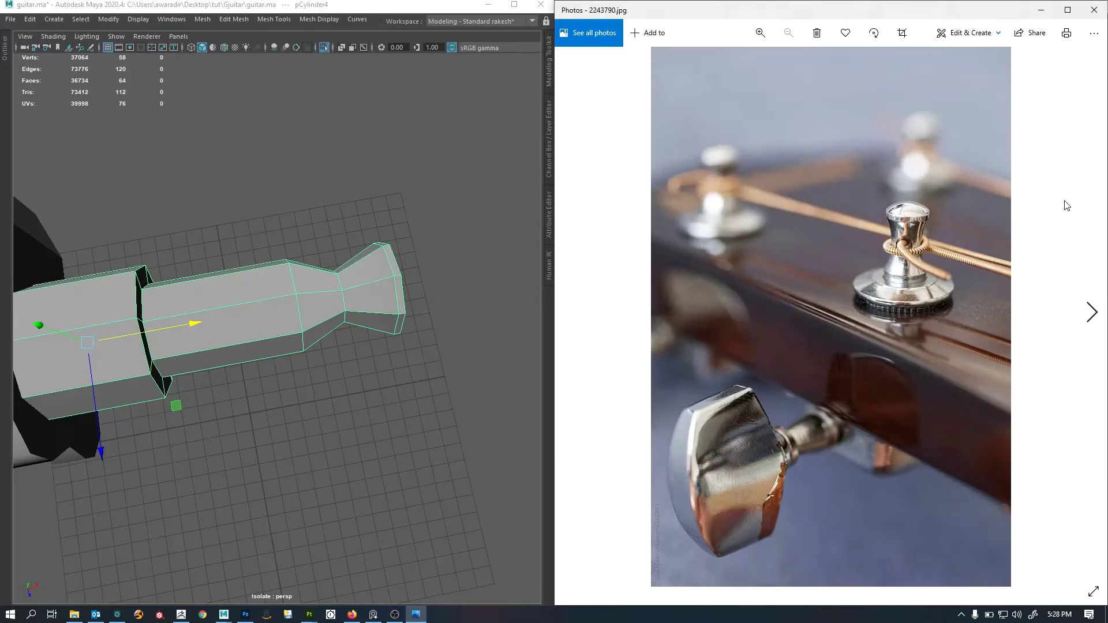
key(Left)
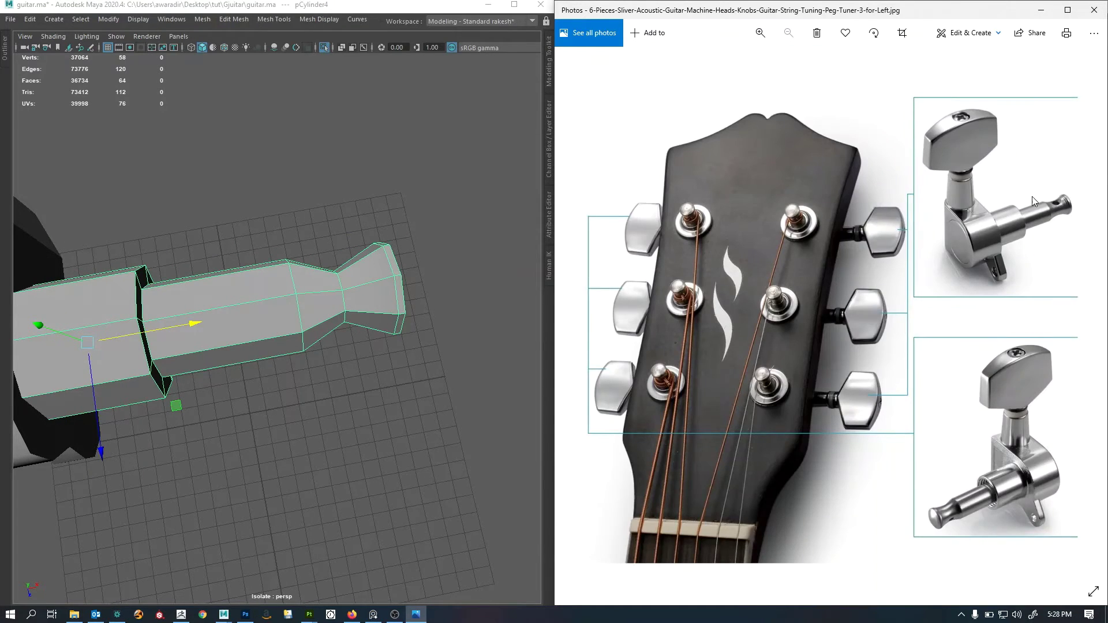
ctrl+scroll(1032, 196, up, 5)
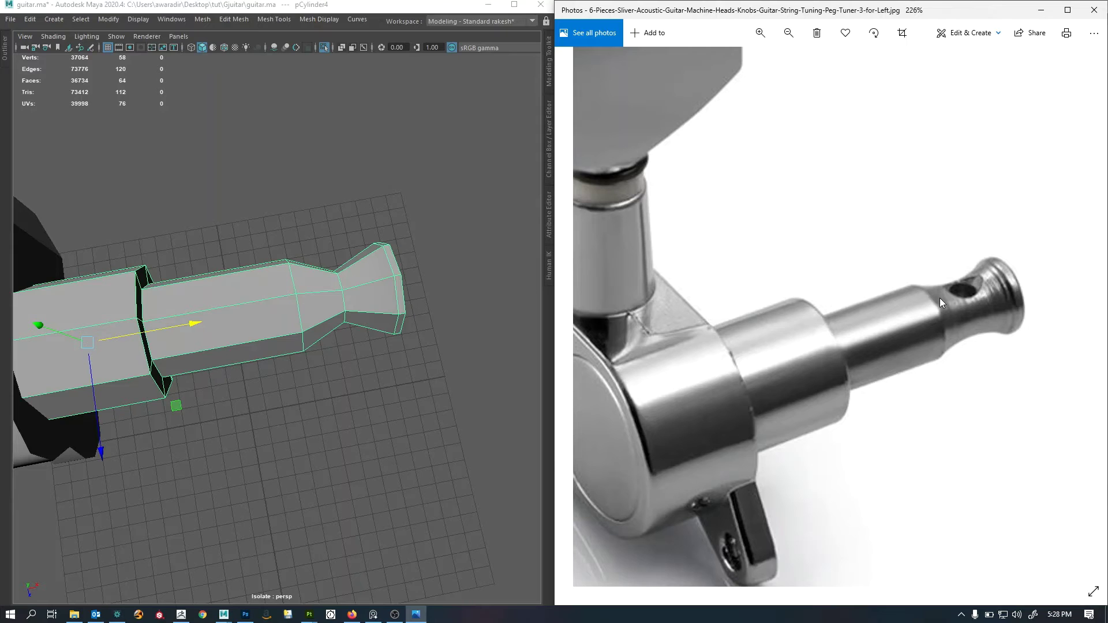
In Maya, duplicate the separate upright cylinder, scale the copy into a thin rod and place it at the shaft's neck.
scroll(340, 330, down, 6)
mouse_move(336, 332)
alt+mouse_down()
mouse_move(307, 292)
mouse_move(342, 342)
alt+mouse_up()
click(150, 285)
alt+drag(152, 288, 113, 361)
key(f)
key(ctrl+d)
key(r)
alt+drag(278, 349, 284, 272)
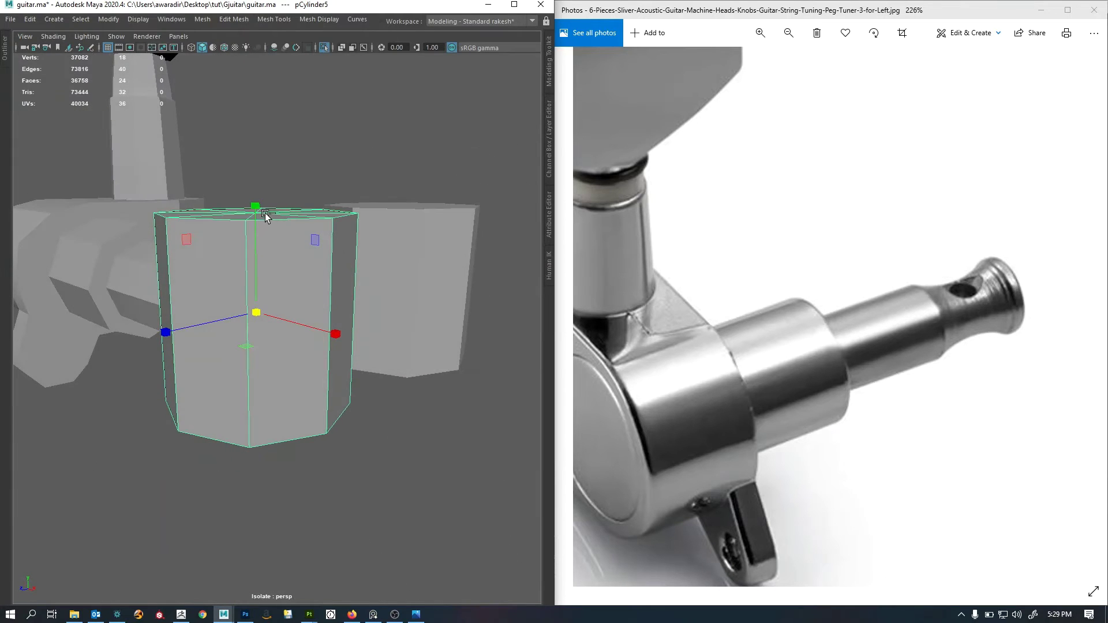
ctrl+drag(255, 209, 366, 378)
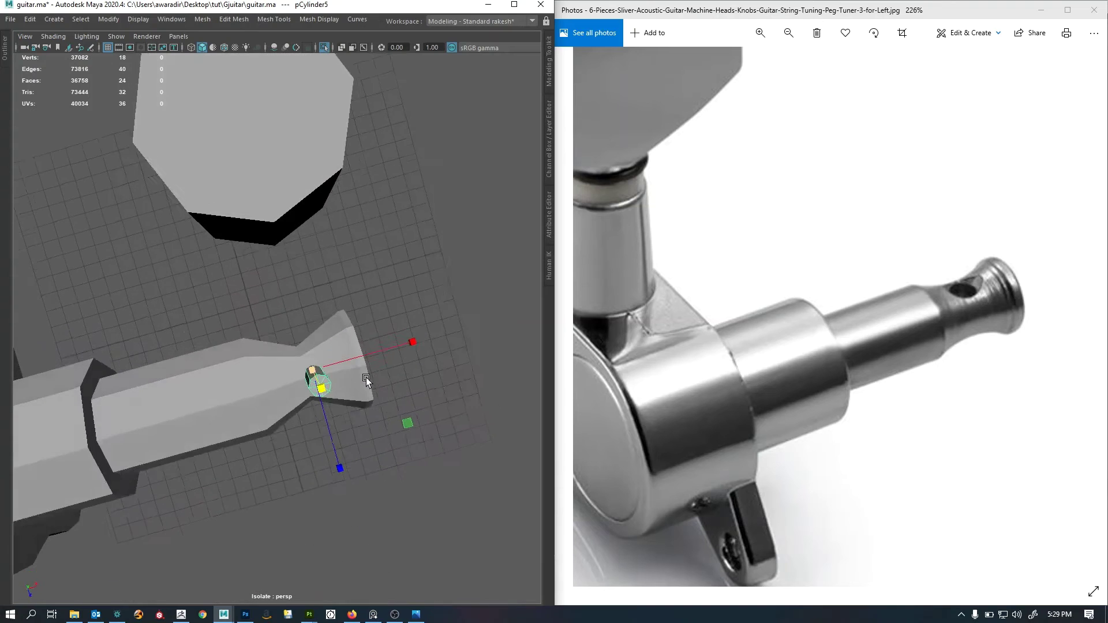
Align the thin rod with the neck's center so that it passes vertically through the shaft.
alt+right_drag(366, 378, 393, 345)
alt+drag(393, 345, 374, 336)
key(w)
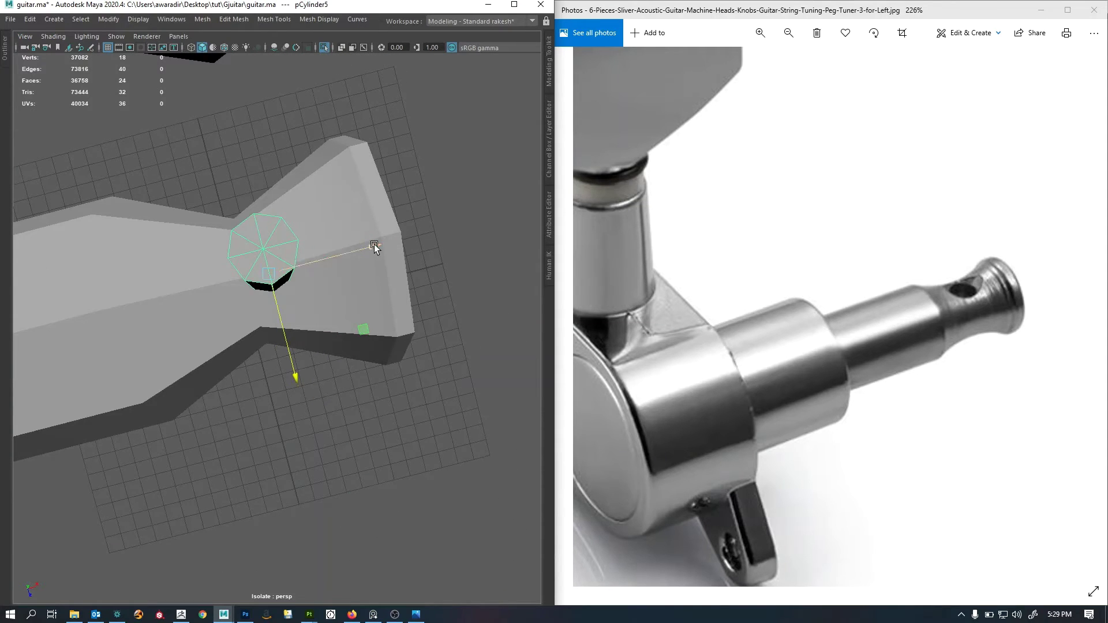
drag(374, 245, 424, 233)
key(v)
middle_drag(254, 280, 253, 269)
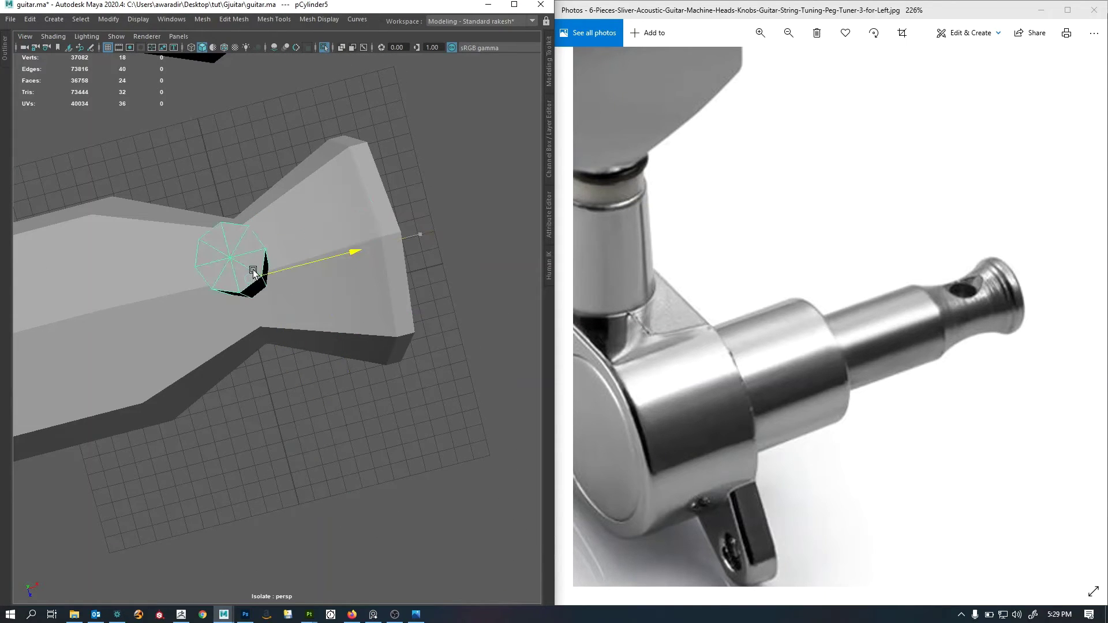
alt+drag(329, 299, 324, 240)
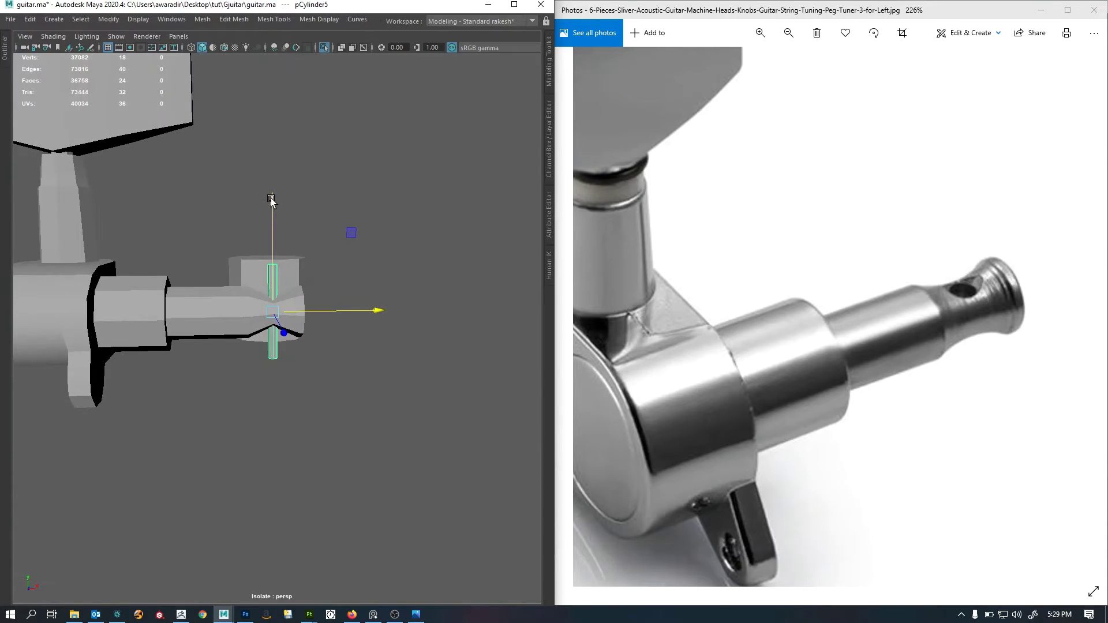
drag(271, 199, 272, 200)
Scale the vertical rod's cross-section up slightly to suit the string hole's diameter.
alt+drag(183, 313, 202, 334)
alt+right_drag(202, 334, 302, 328)
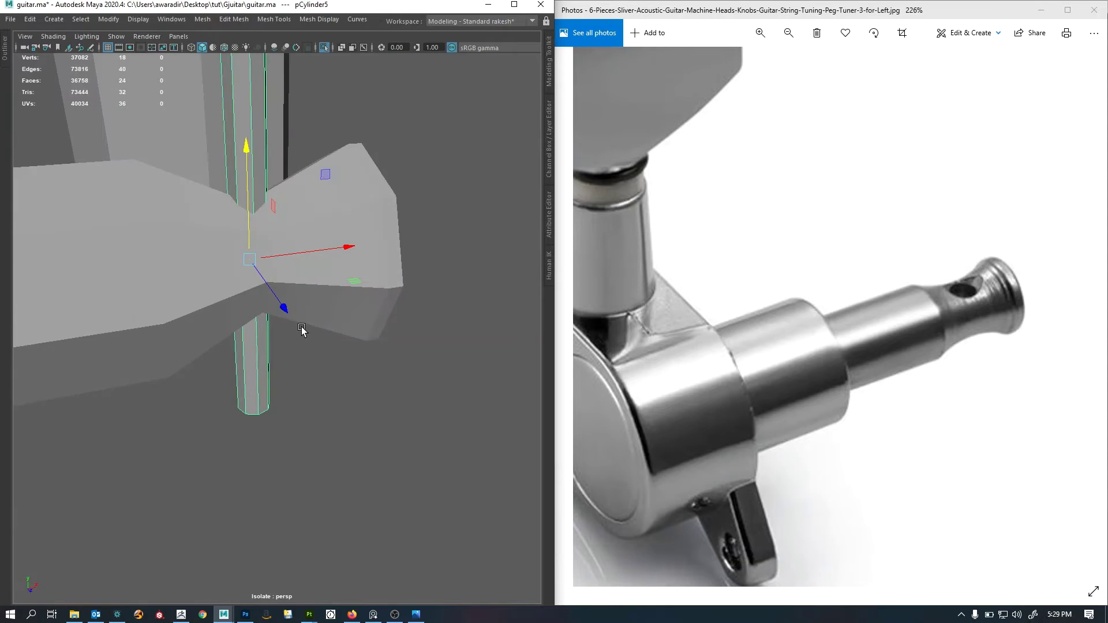
alt+middle_drag(301, 328, 315, 339)
scroll(316, 339, down, 5)
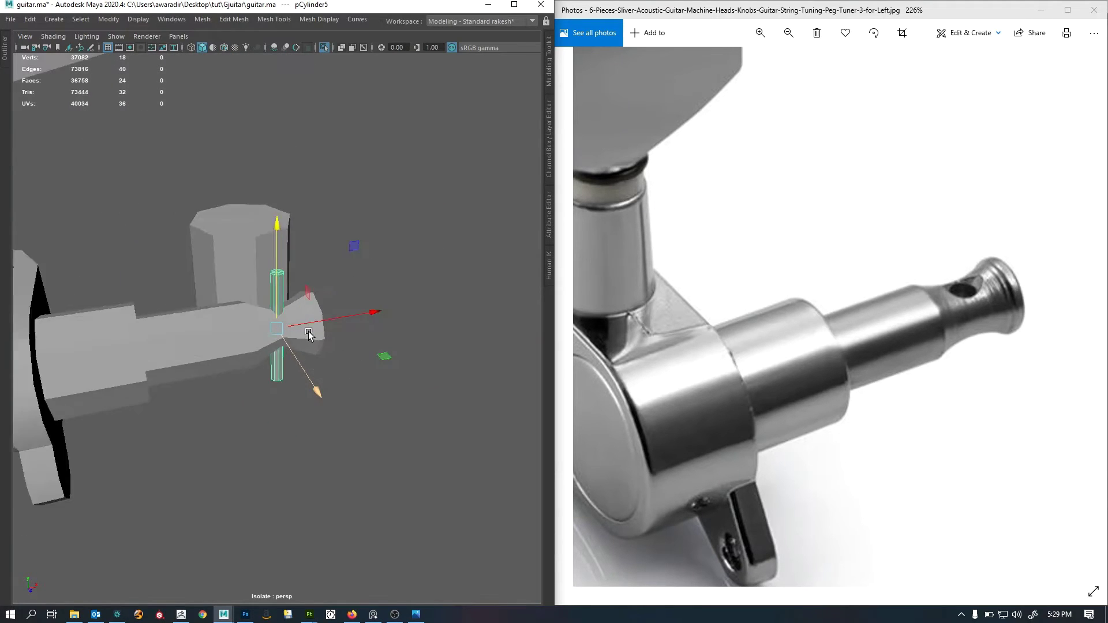
alt+drag(308, 332, 171, 310)
alt+drag(330, 310, 295, 381)
scroll(298, 376, up, 5)
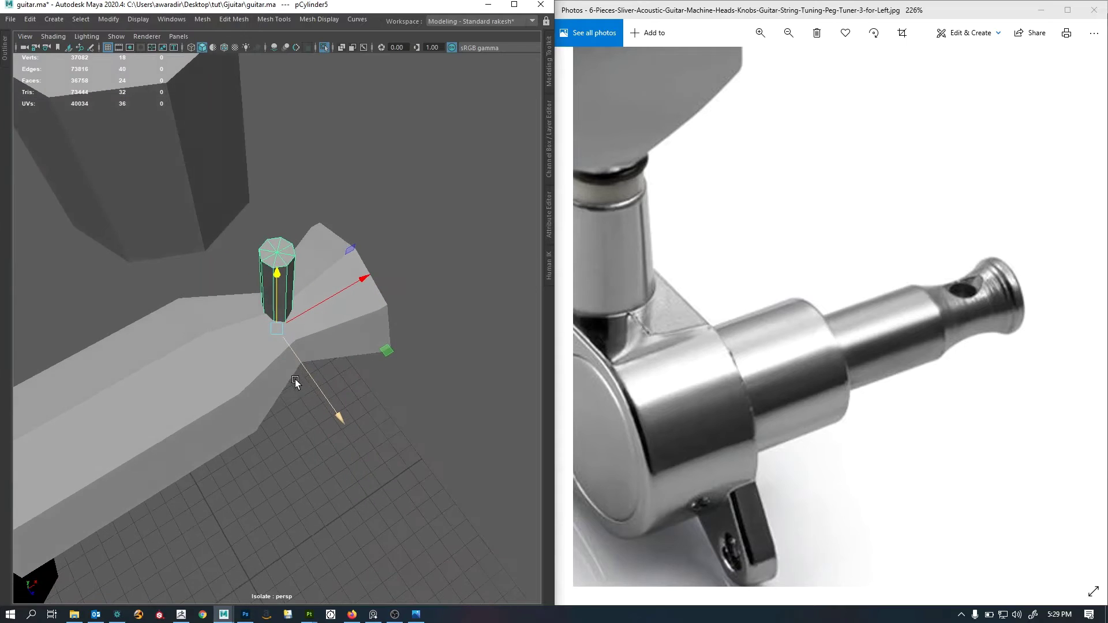
key(r)
drag(387, 350, 409, 351)
Subtract the vertical rod from the shaft with a Boolean Difference to cut a string hole through the neck.
alt+drag(308, 362, 237, 361)
click(237, 361)
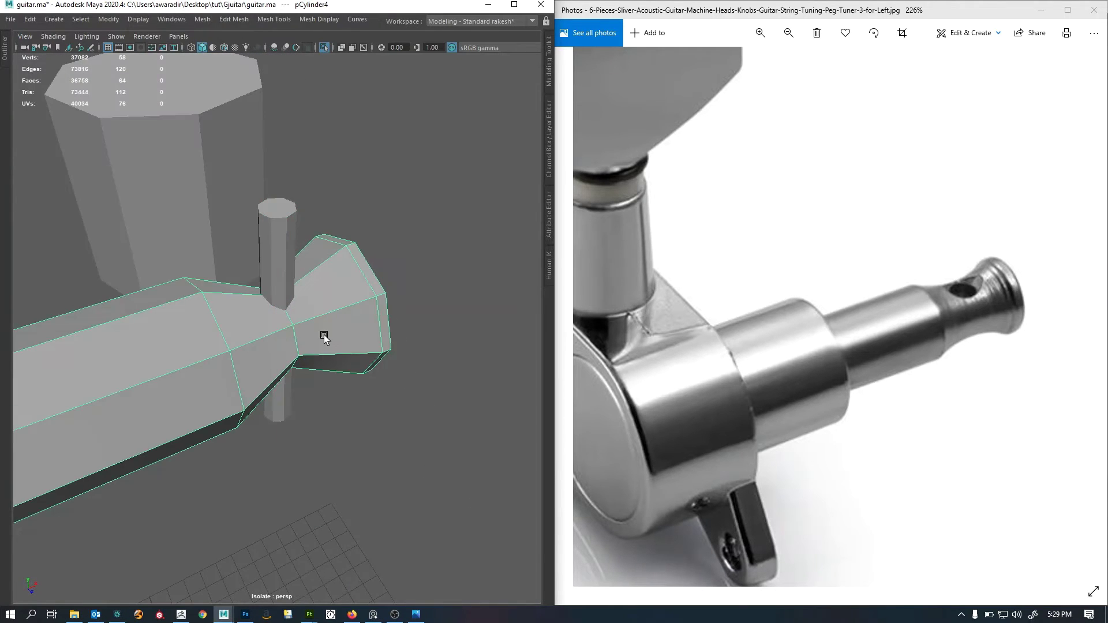
alt+drag(322, 339, 276, 275)
click(276, 275)
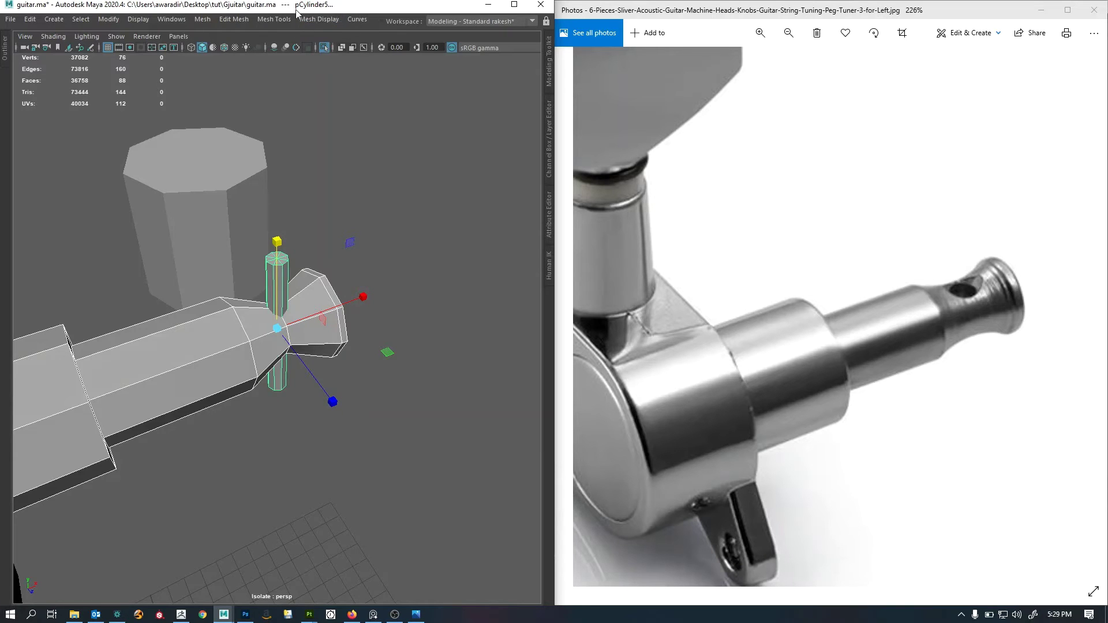
drag(345, 11, 346, 12)
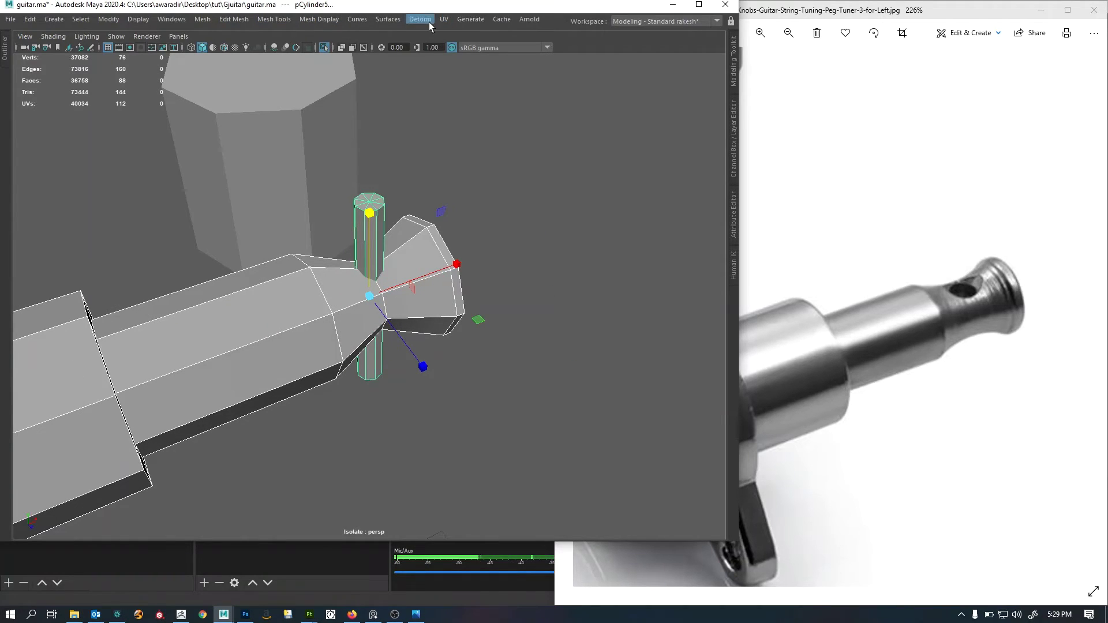
click(427, 22)
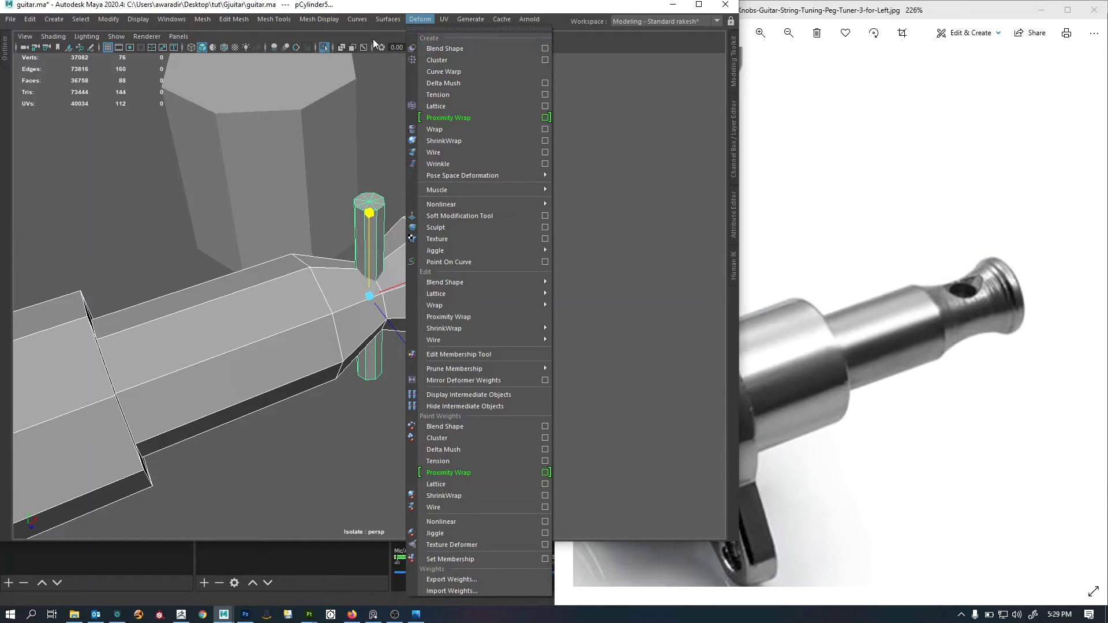
mouse_move(203, 19)
mouse_move(238, 45)
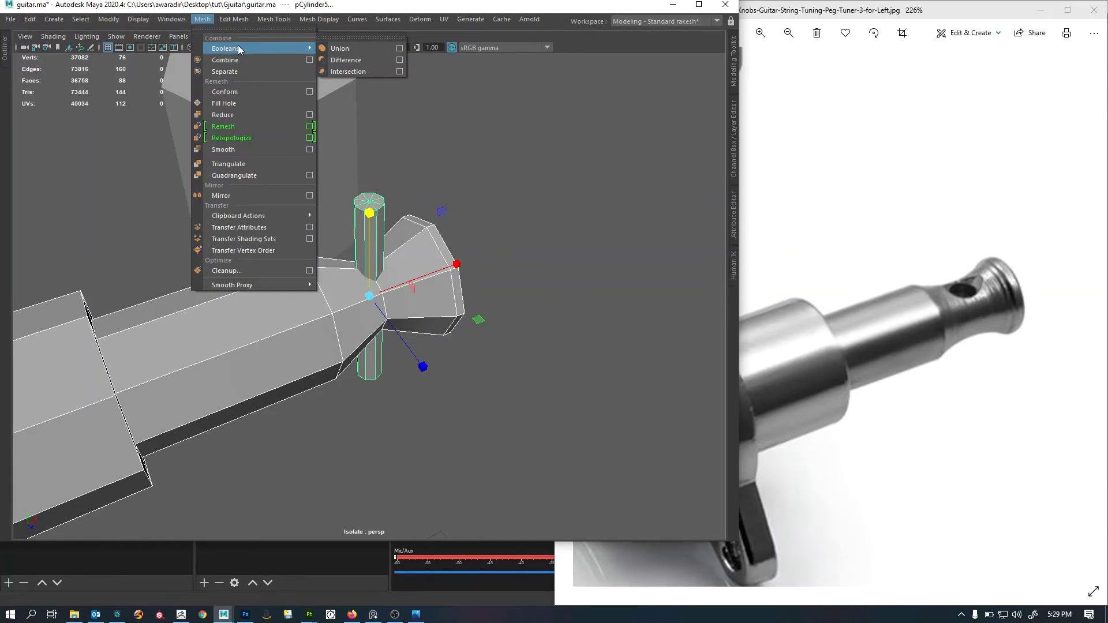
click(339, 41)
double_click(560, 10)
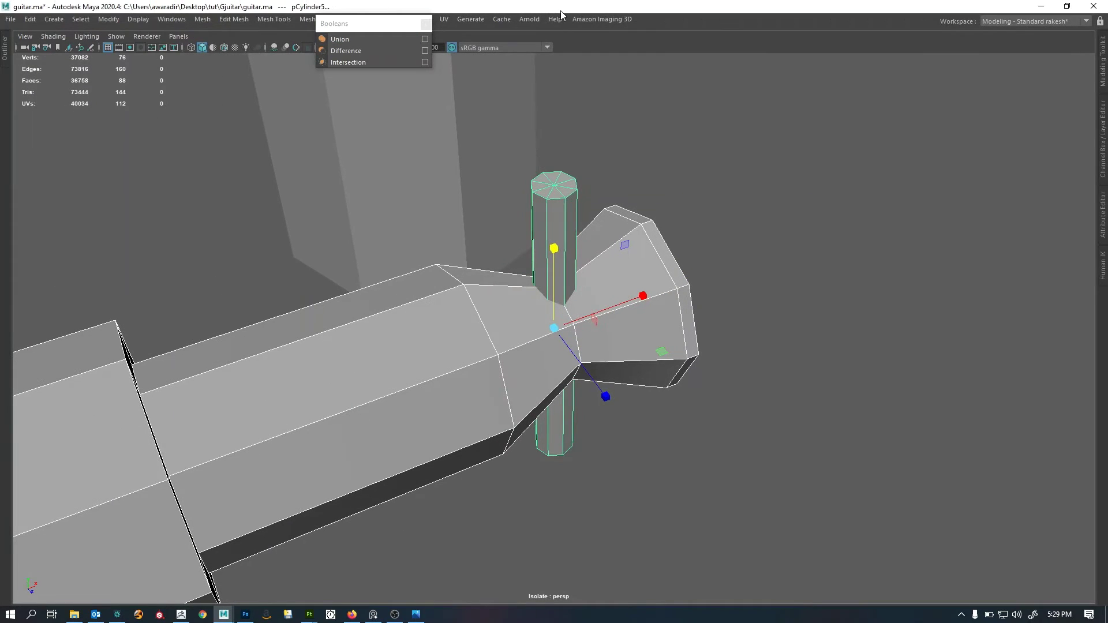
double_click(561, 11)
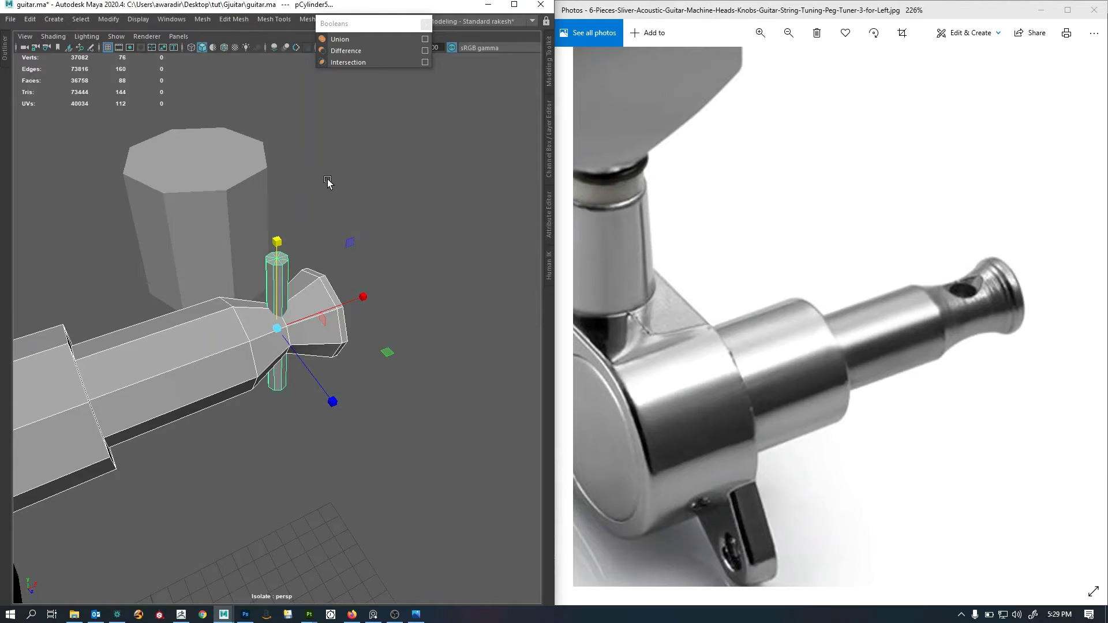
scroll(349, 225, up, 4)
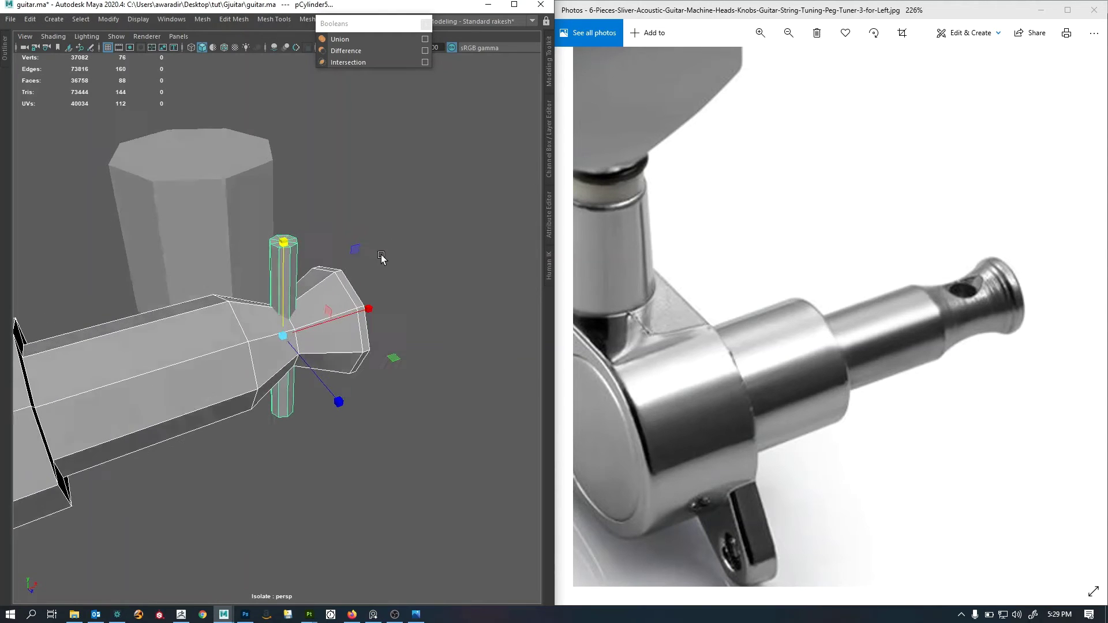
click(235, 326)
shift+click(289, 270)
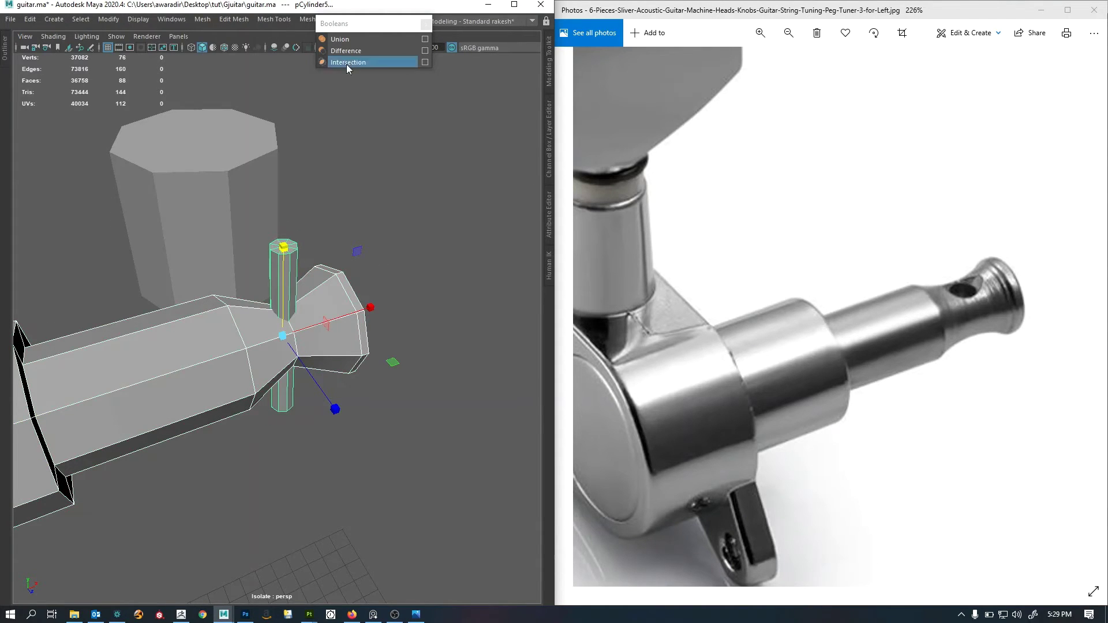
click(358, 53)
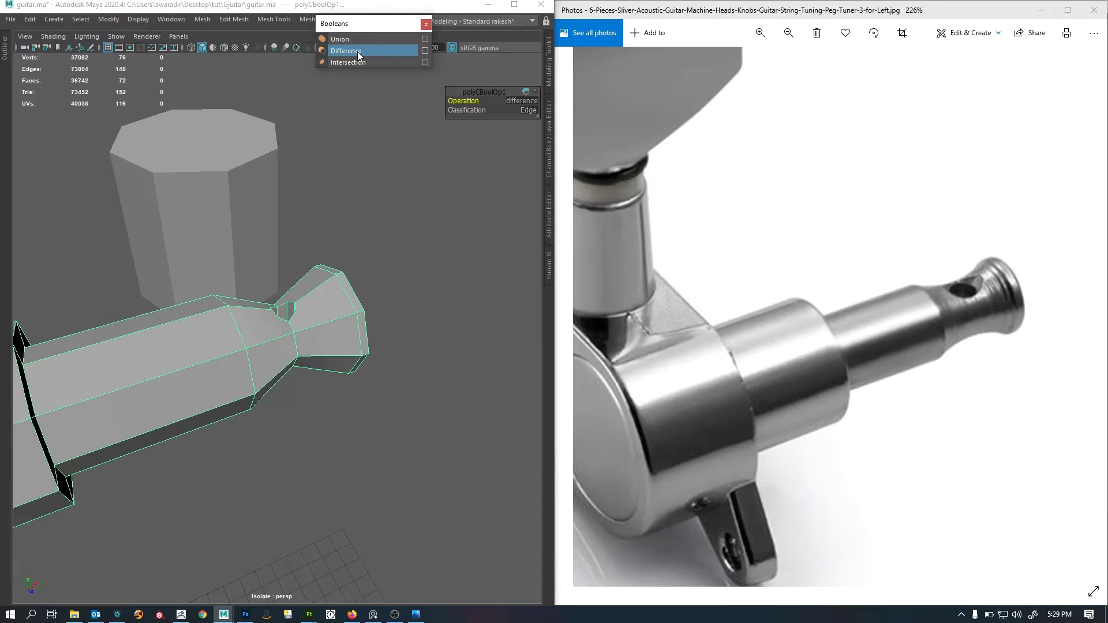
Examine the hole cut through the shaft's neck and the surrounding edges from several angles.
alt+drag(362, 288, 354, 341)
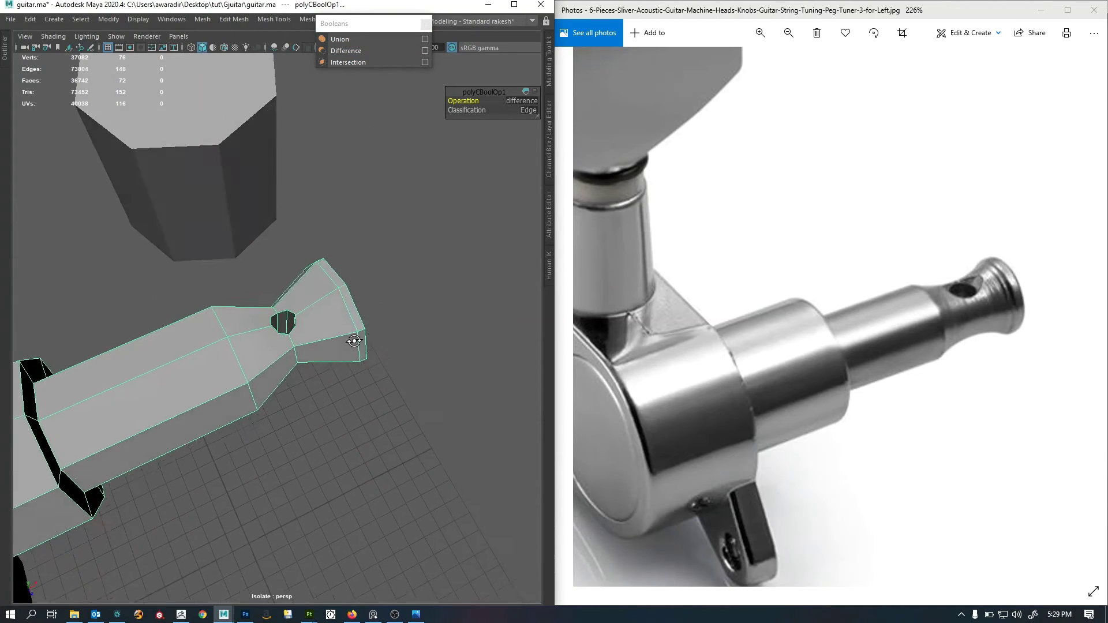
click(367, 337)
key(ctrl+1)
key(ctrl+1)
key(ctrl+1)
key(ctrl+1)
key(ctrl+1)
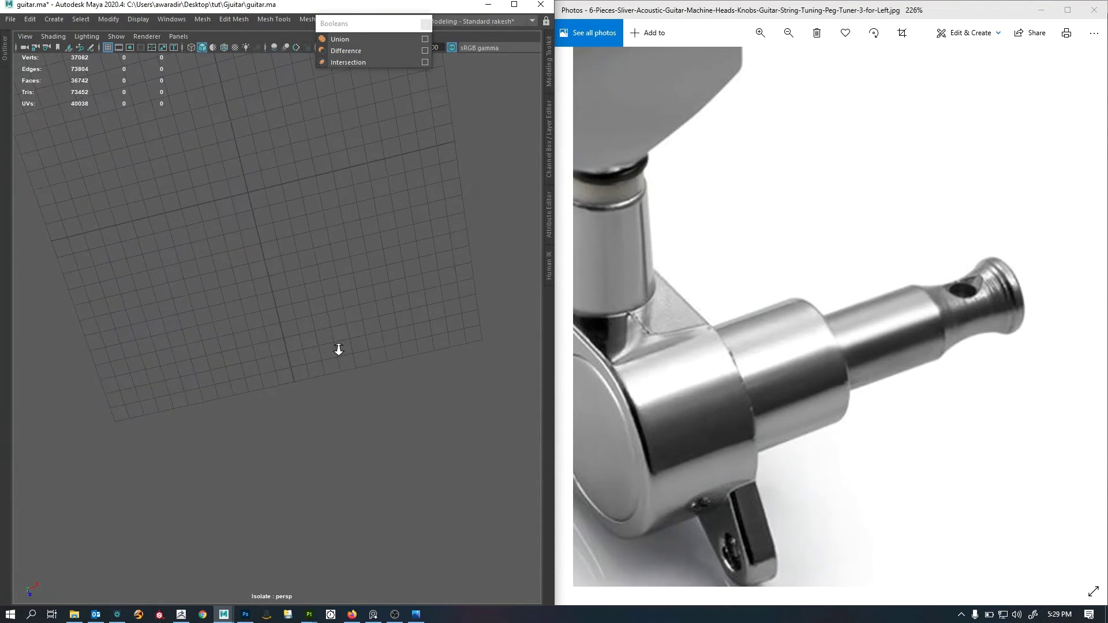
alt+drag(320, 346, 293, 341)
click(293, 340)
scroll(289, 254, up, 8)
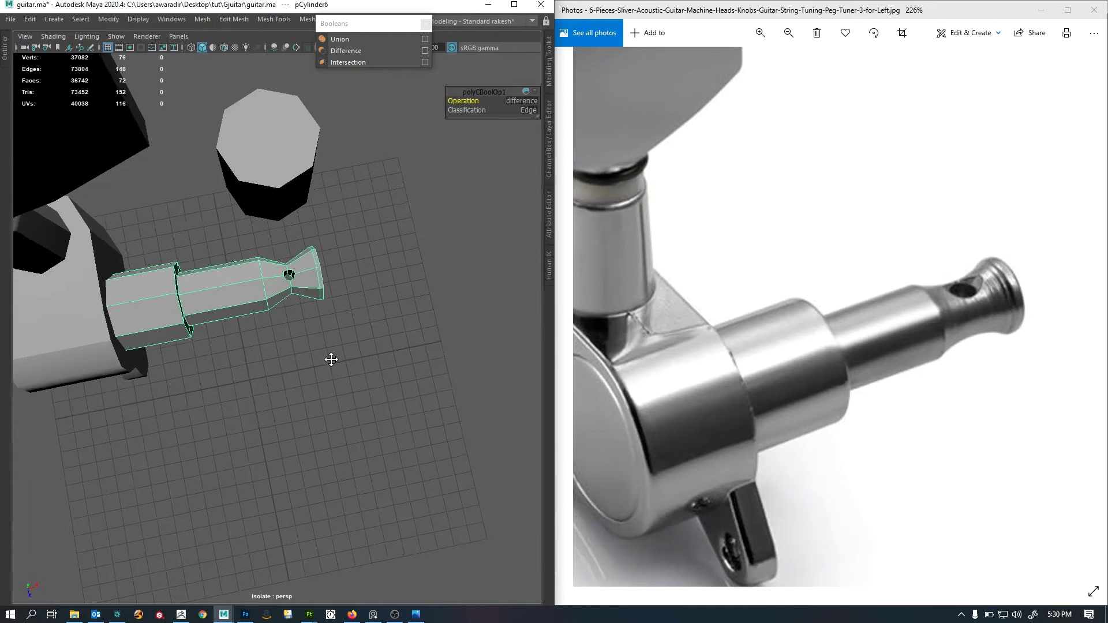
scroll(258, 282, up, 4)
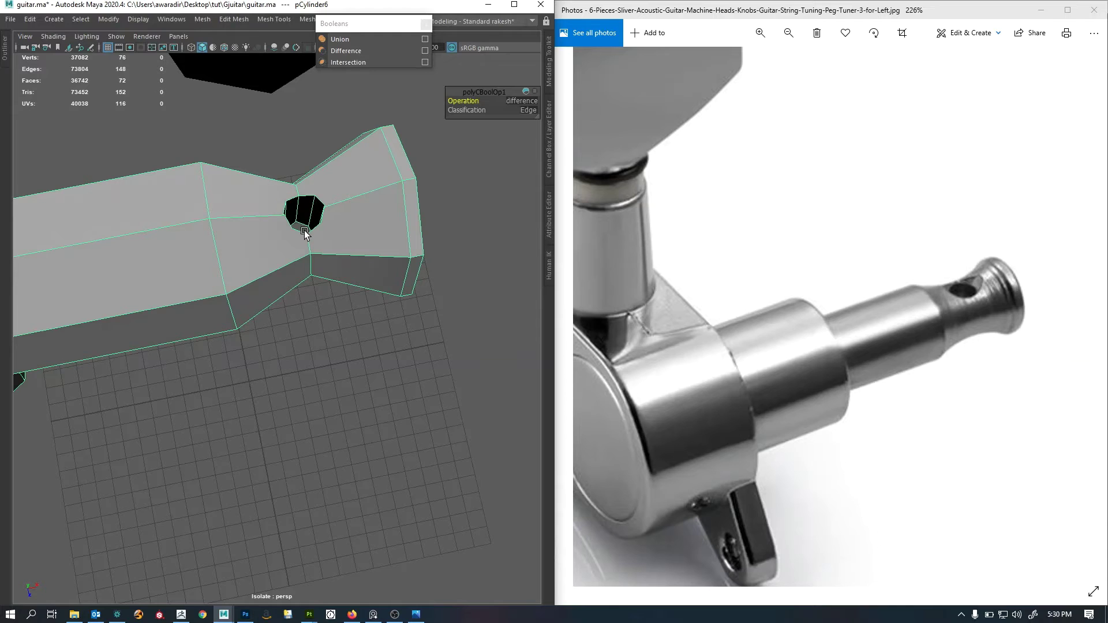
scroll(321, 249, down, 3)
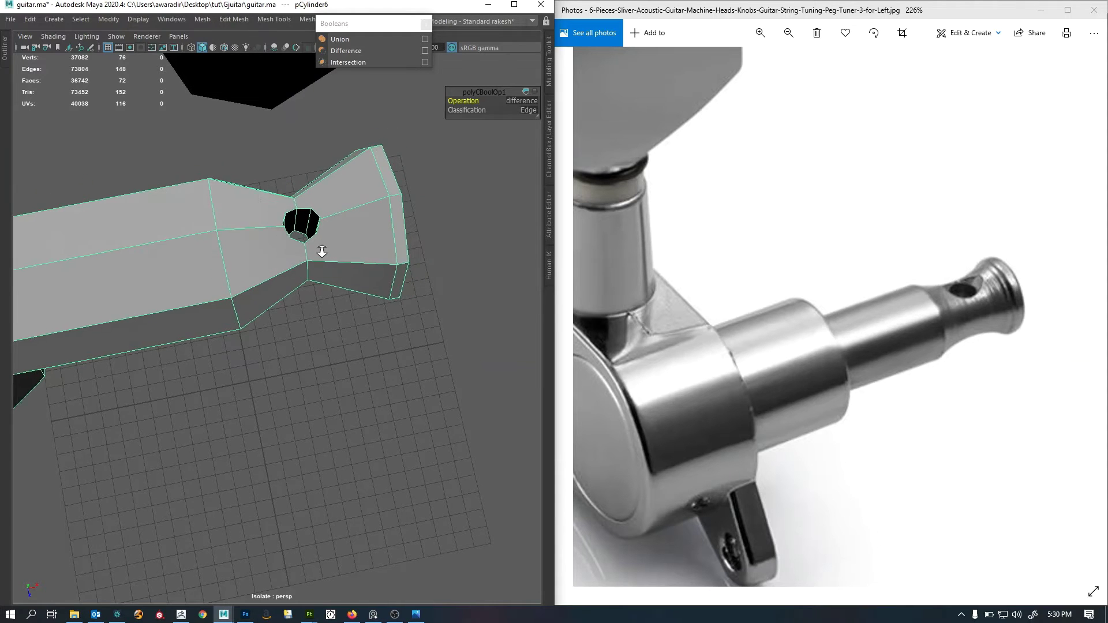
Undo the Boolean Difference, delete the cutting rod and select the intact shaft.
click(425, 25)
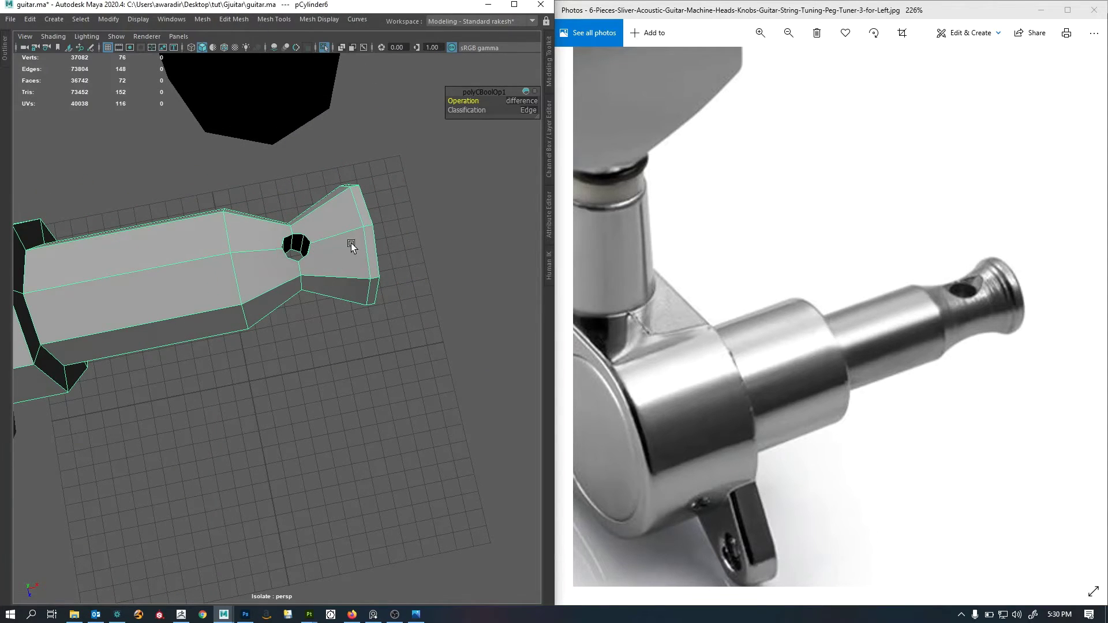
key(ctrl+z)
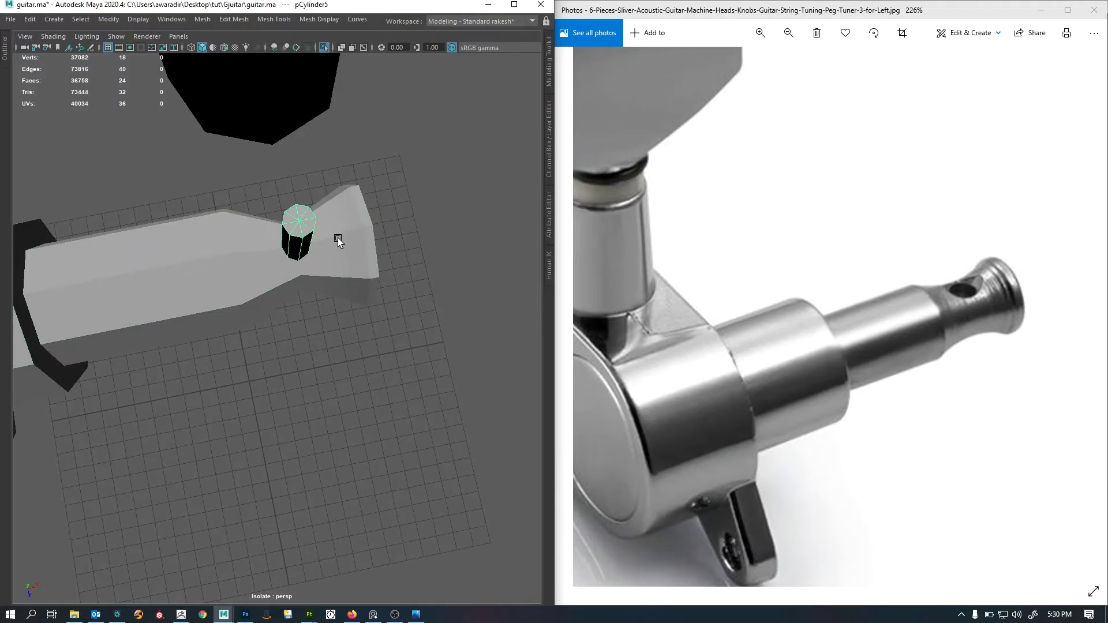
key(Delete)
click(315, 254)
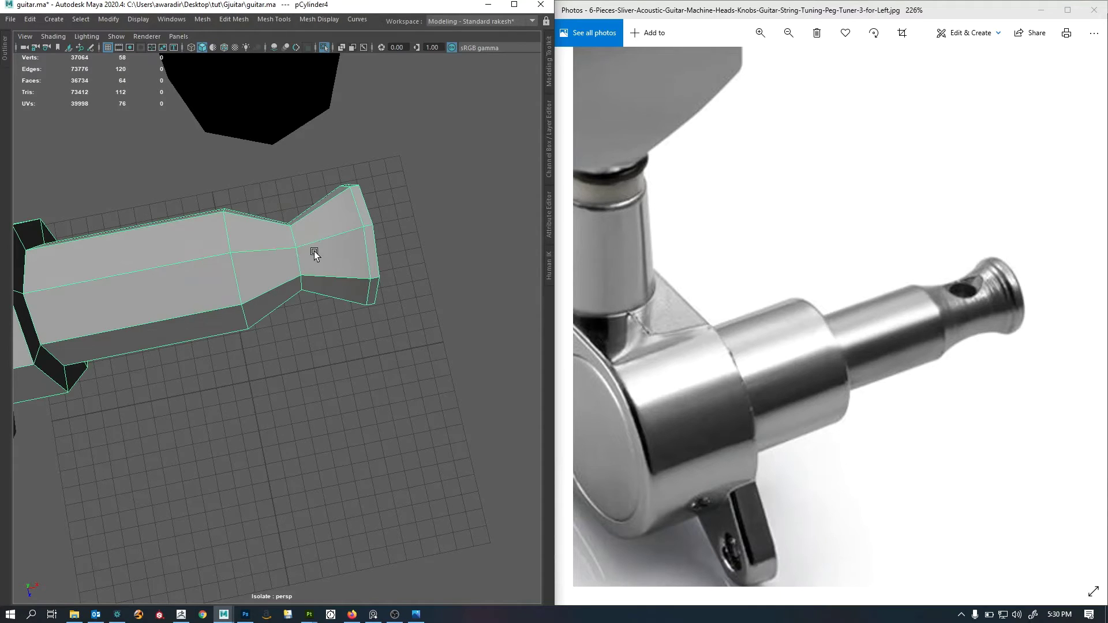
scroll(287, 250, up, 5)
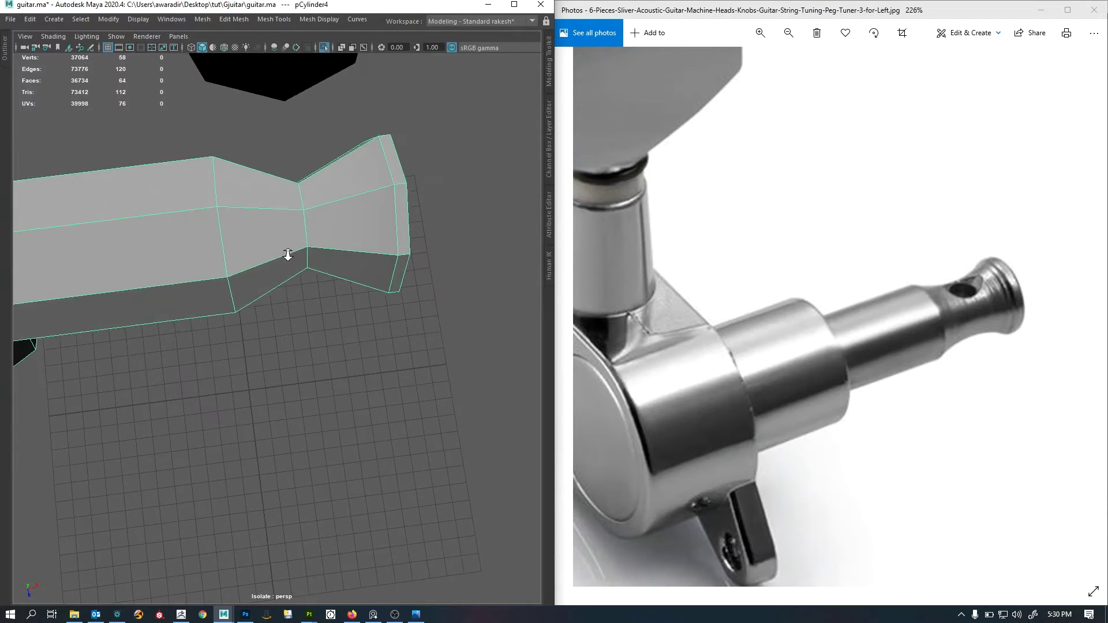
Bevel the edge loop at the narrowest part of the string post's neck with 2 segments and a 0.37 fraction.
scroll(288, 255, up, 1)
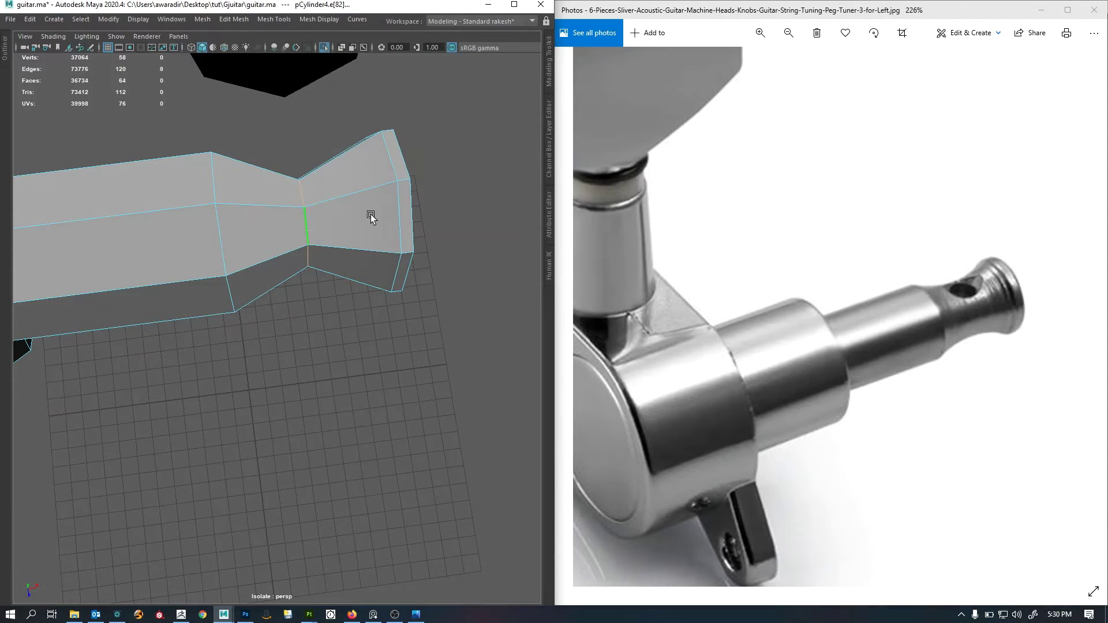
key(ctrl+b)
drag(465, 110, 475, 101)
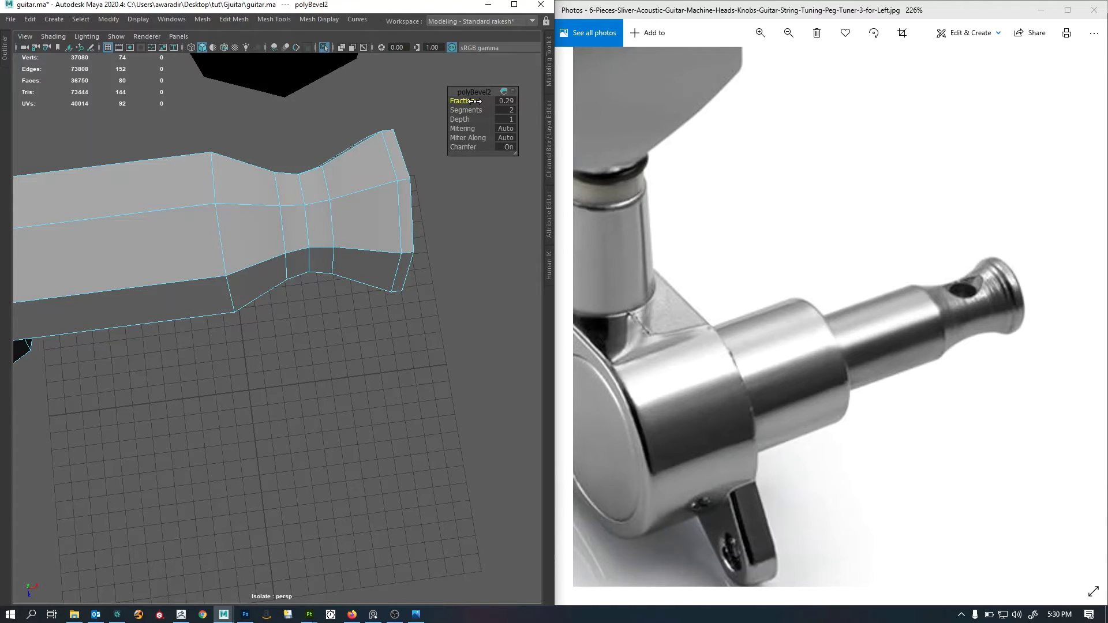
drag(475, 101, 478, 102)
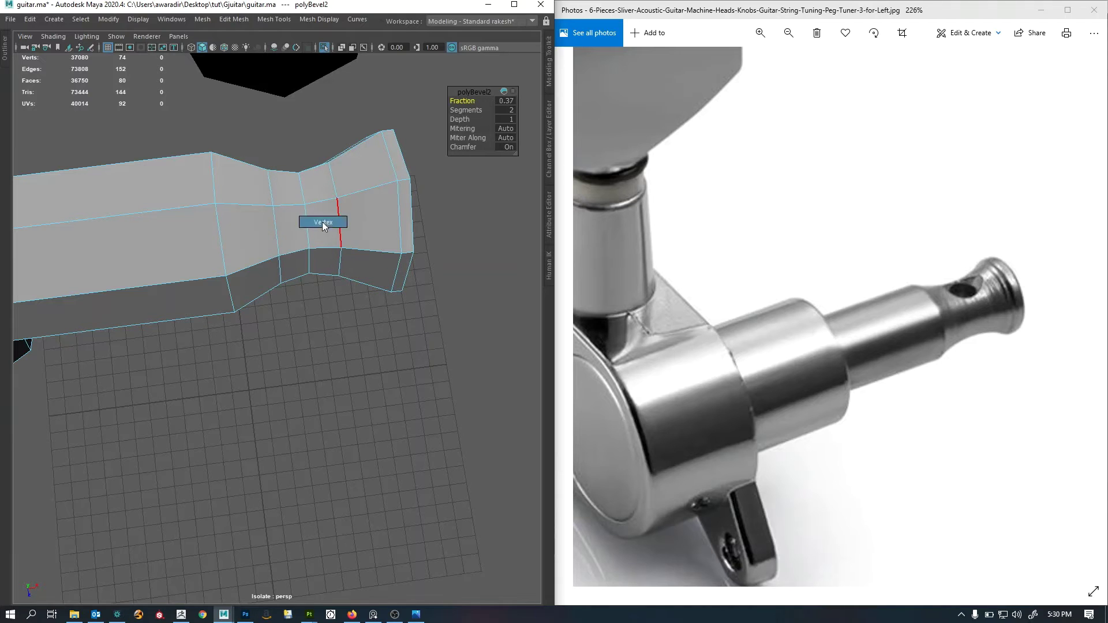
Inset the faces around the two opposite middle vertices of the neck, extruding them with an offset of 0.01.
right_drag(341, 222, 322, 221)
click(307, 210)
key(f)
alt+drag(351, 324, 154, 391)
scroll(254, 406, up, 5)
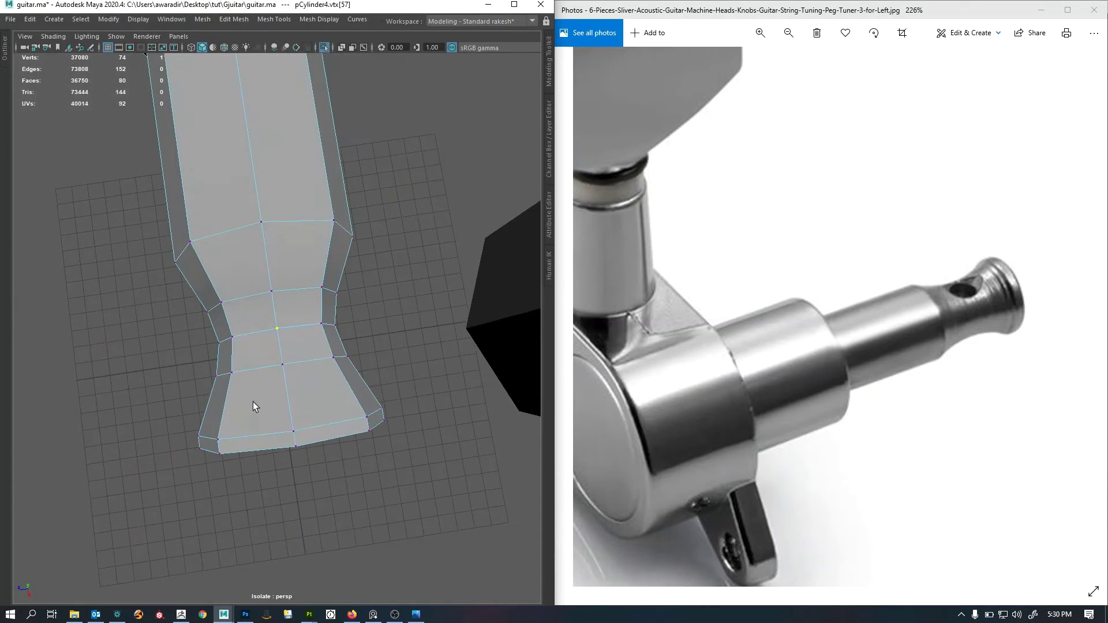
alt+drag(255, 407, 293, 259)
ctrl+right_drag(301, 253, 379, 310)
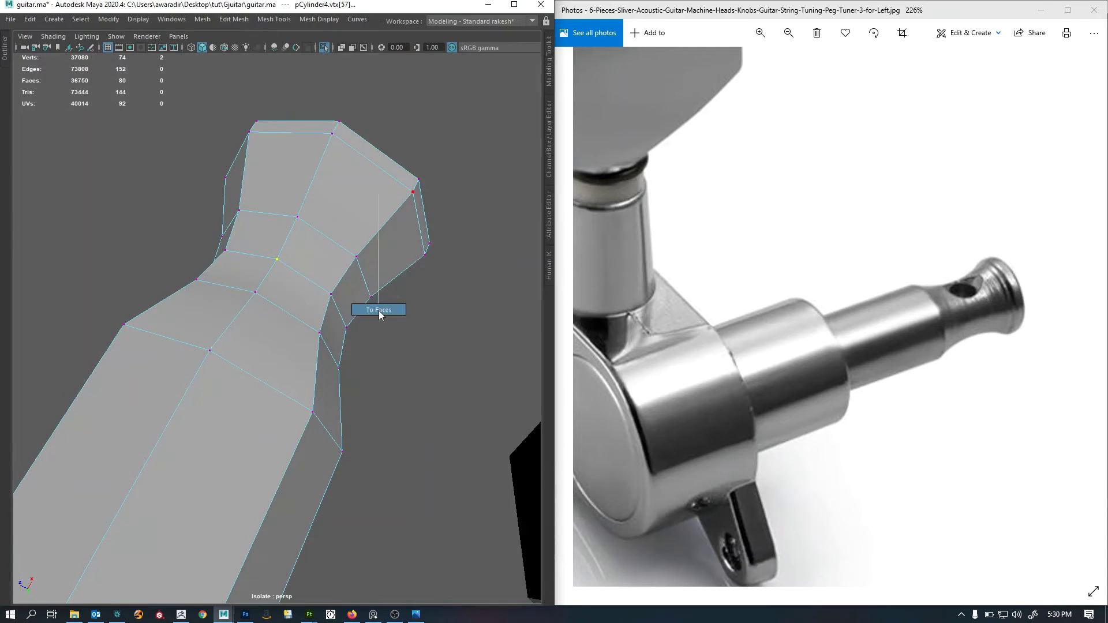
alt+drag(378, 310, 345, 436)
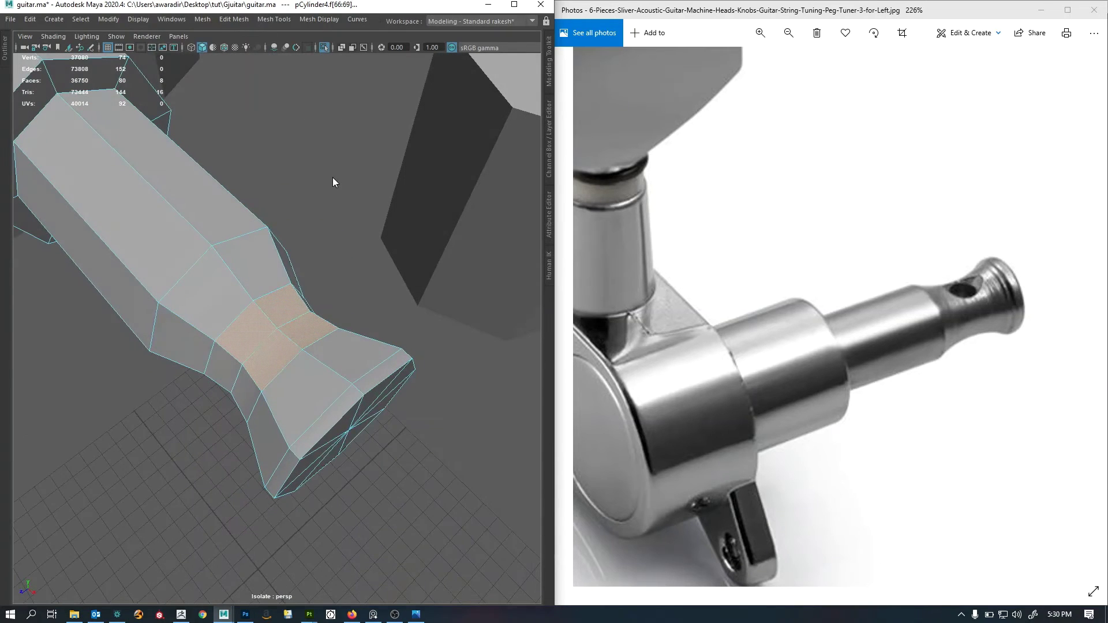
shift+right_drag(333, 178, 323, 209)
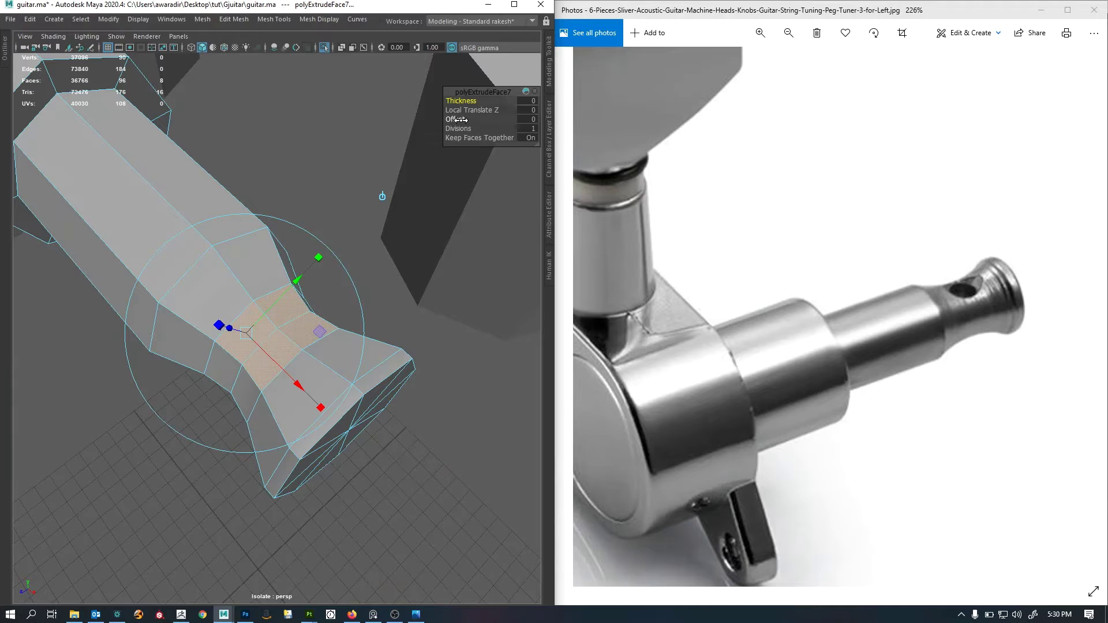
mouse_move(456, 119)
mouse_down()
mouse_move(470, 120)
mouse_move(460, 121)
mouse_up()
drag(461, 121, 461, 120)
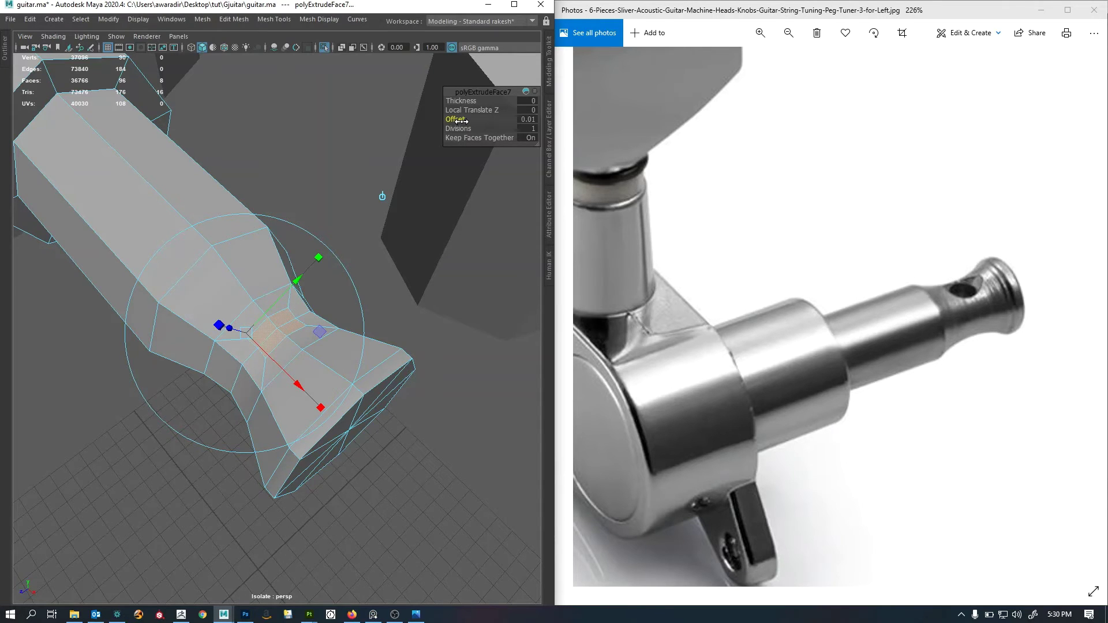
alt+drag(369, 259, 362, 274)
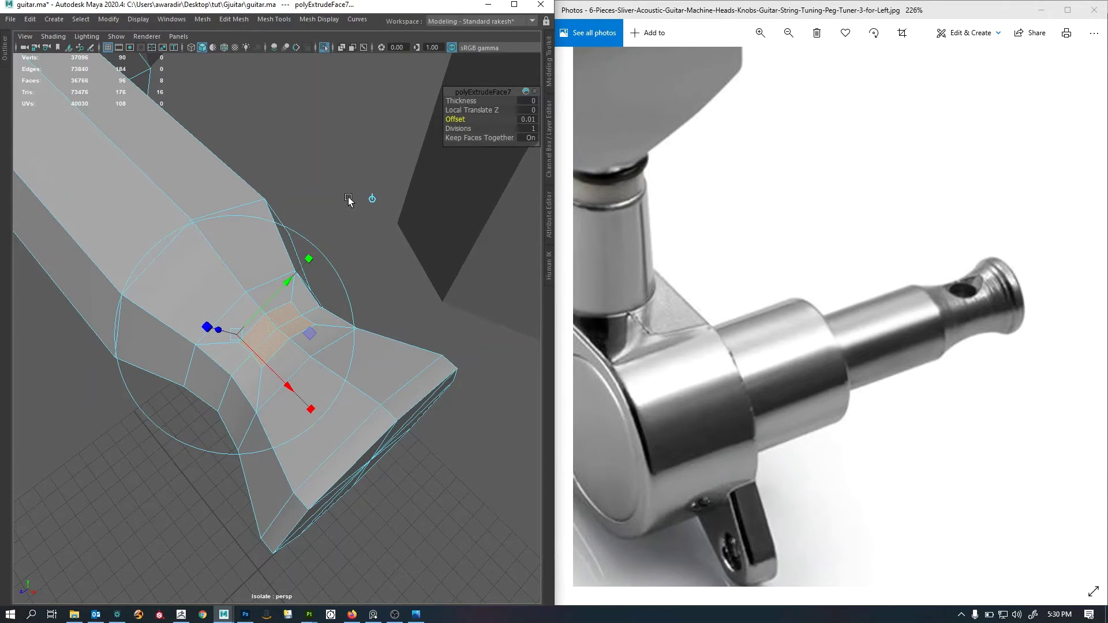
key(q)
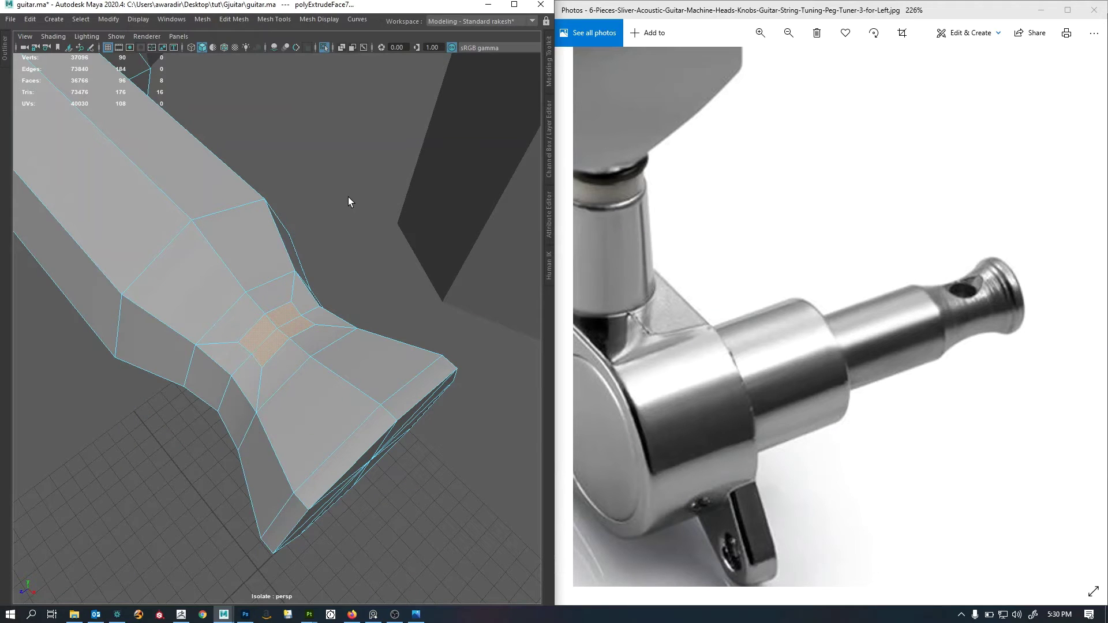
Circularize the inset faces on both sides of the neck into round string-hole outlines.
shift+right_drag(348, 196, 356, 290)
alt+drag(393, 278, 420, 282)
key(q)
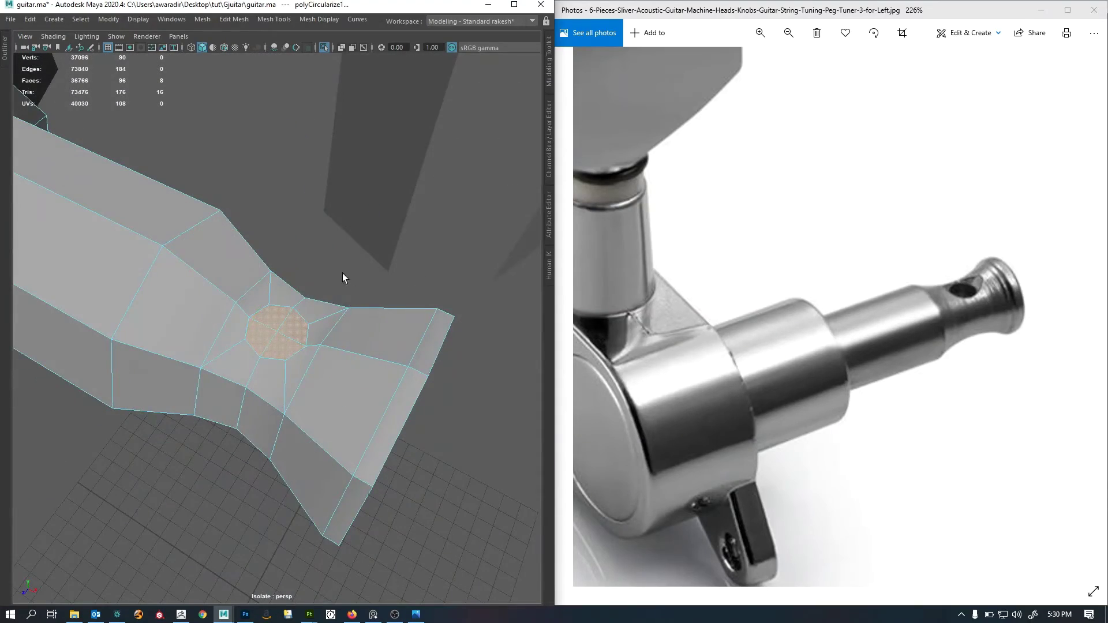
alt+drag(301, 256, 301, 247)
shift+right_drag(288, 132, 297, 302)
click(297, 303)
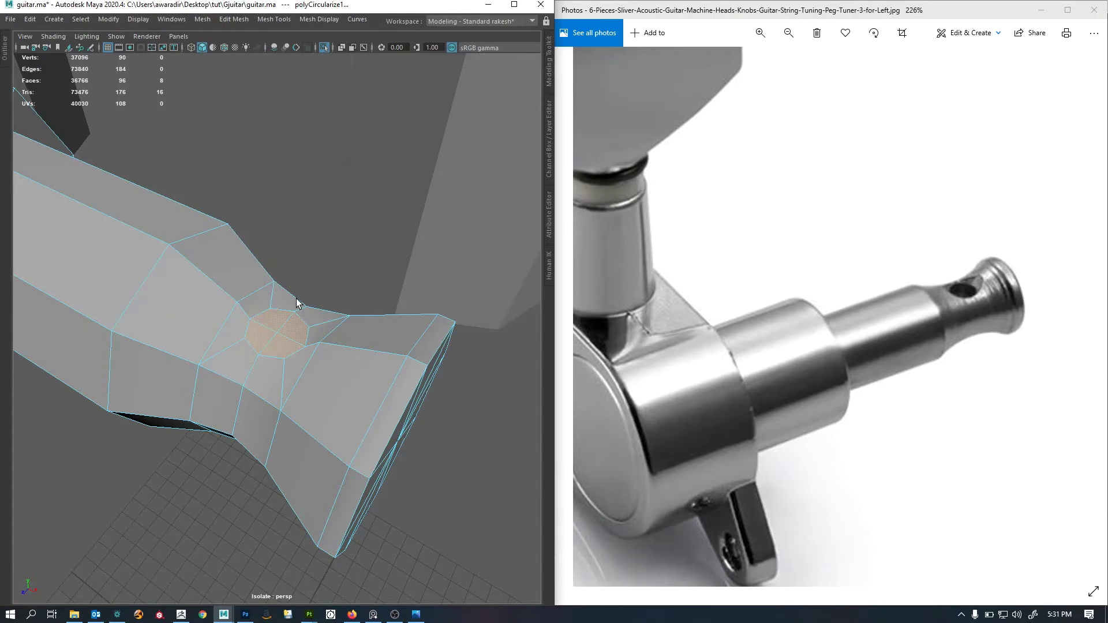
mouse_move(327, 279)
alt+mouse_down()
mouse_move(297, 235)
mouse_move(289, 180)
mouse_move(336, 294)
mouse_move(323, 292)
alt+mouse_up()
alt+right_drag(324, 292, 312, 299)
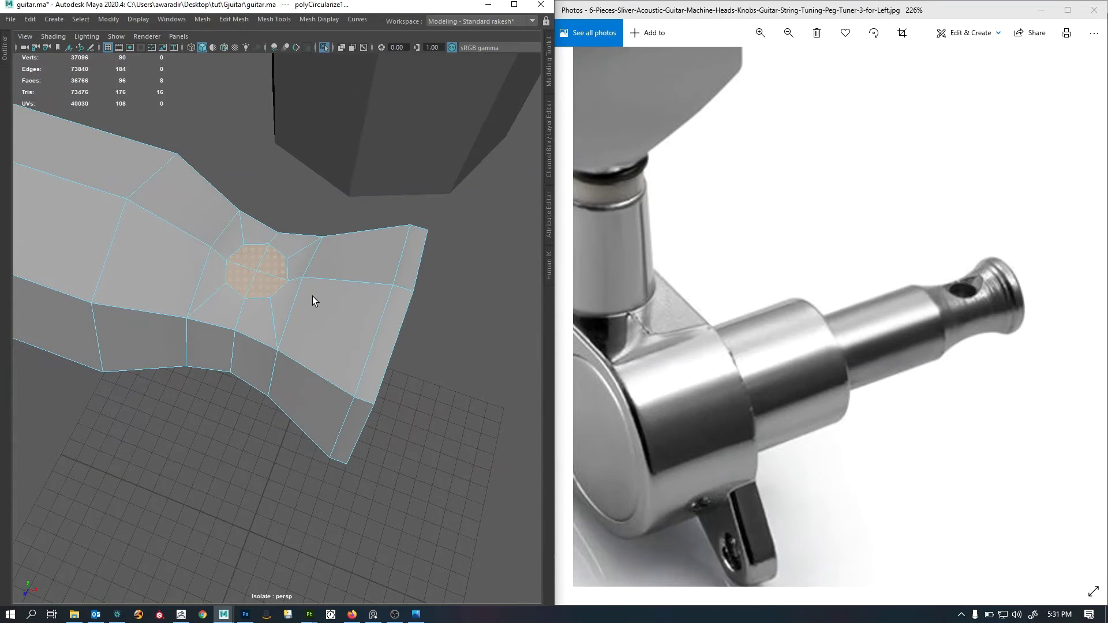
Delete the circular faces and bridge the two open borders through the neck with a bridge offset of 2.
key(Delete)
alt+drag(286, 327, 269, 351)
double_click(253, 305)
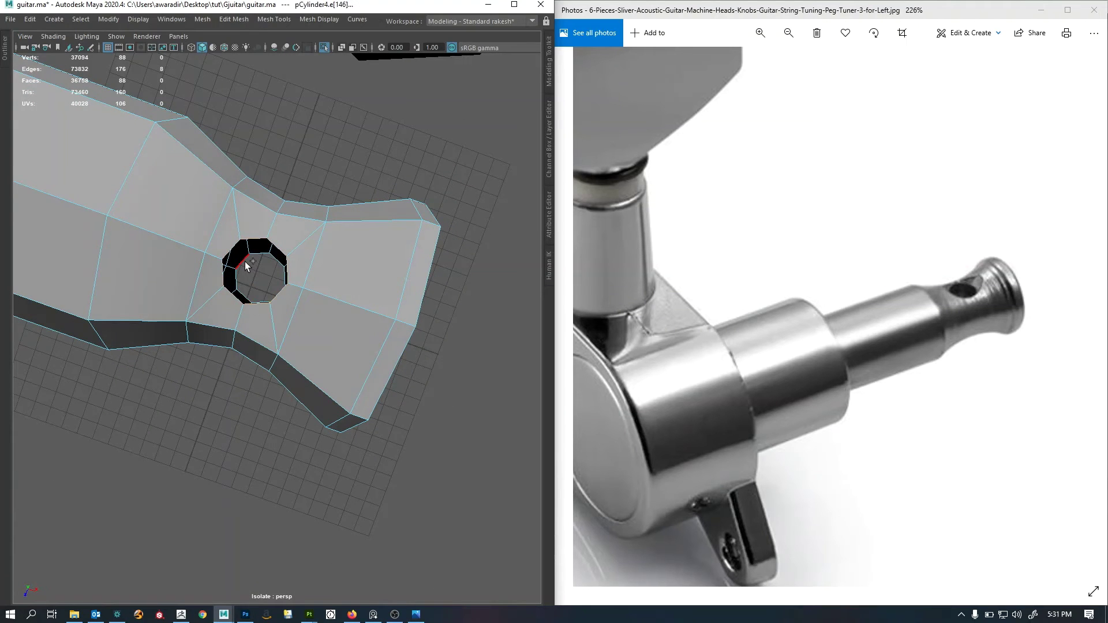
shift+right_drag(321, 149, 320, 285)
alt+drag(318, 285, 305, 284)
alt+right_drag(305, 284, 267, 303)
mouse_move(267, 304)
alt+mouse_down()
mouse_move(275, 338)
mouse_move(273, 166)
mouse_move(270, 286)
alt+mouse_up()
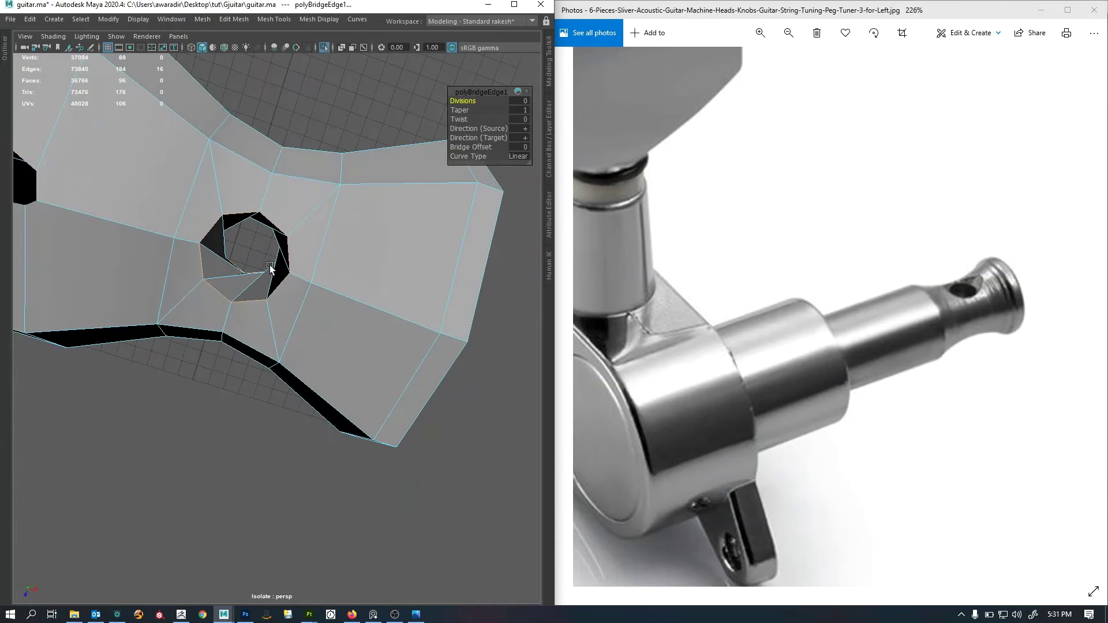
click(472, 148)
middle_drag(472, 148, 484, 148)
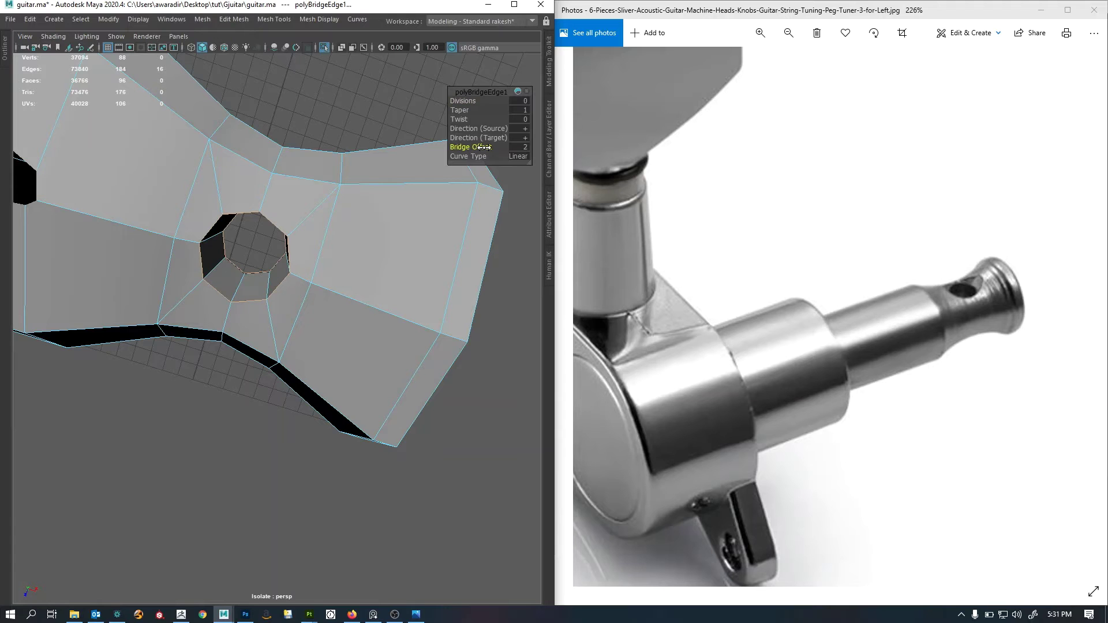
Examine the bridged string hole and the whole string post from several angles against the reference photo.
alt+drag(235, 285, 317, 224)
double_click(378, 292)
alt+drag(327, 338, 416, 321)
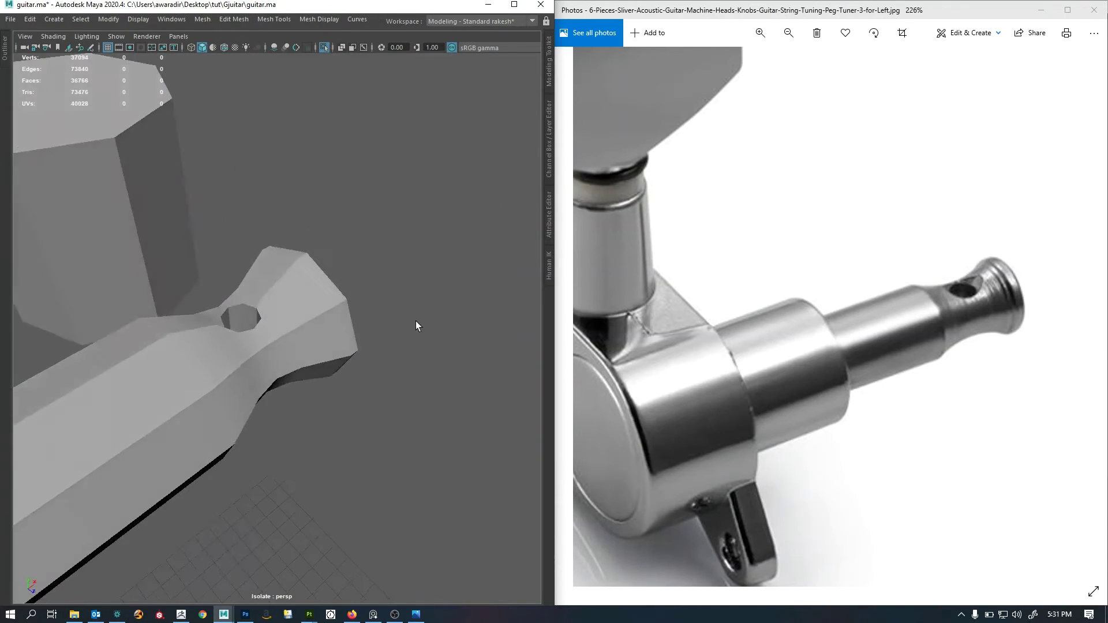
scroll(269, 339, down, 8)
scroll(289, 338, up, 6)
click(291, 339)
alt+drag(334, 346, 364, 351)
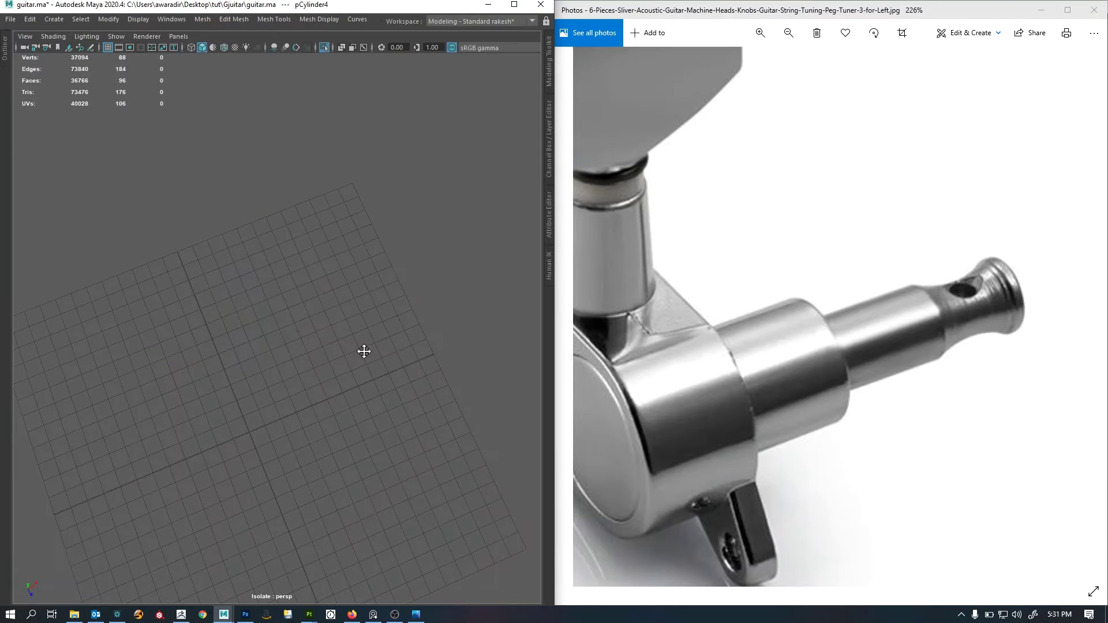
scroll(362, 351, down, 6)
scroll(350, 354, up, 2)
scroll(349, 353, up, 6)
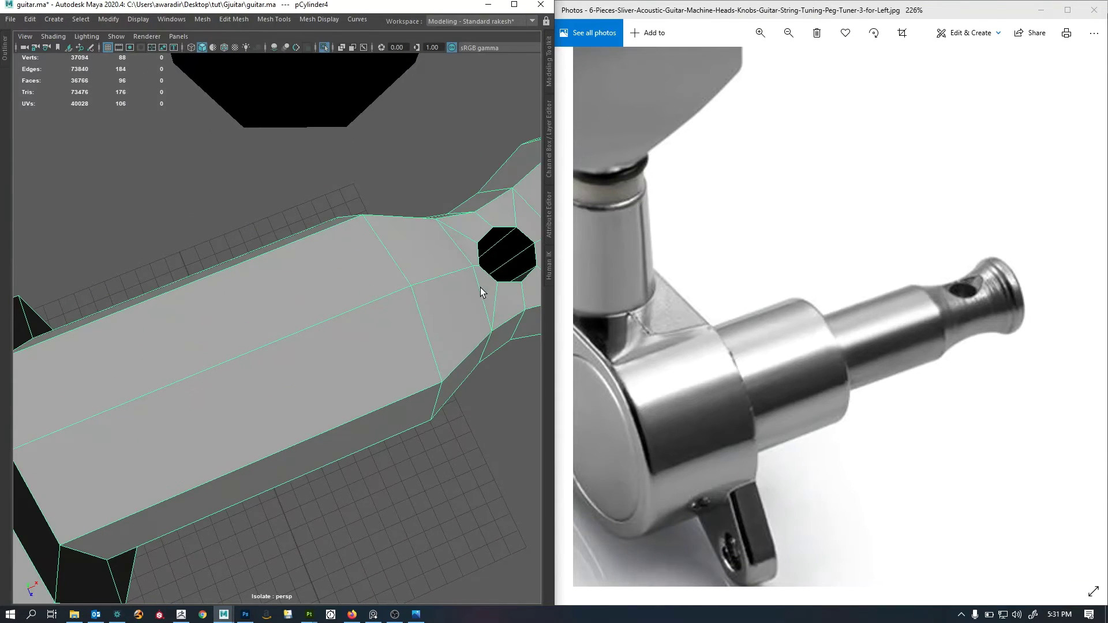
scroll(396, 324, down, 8)
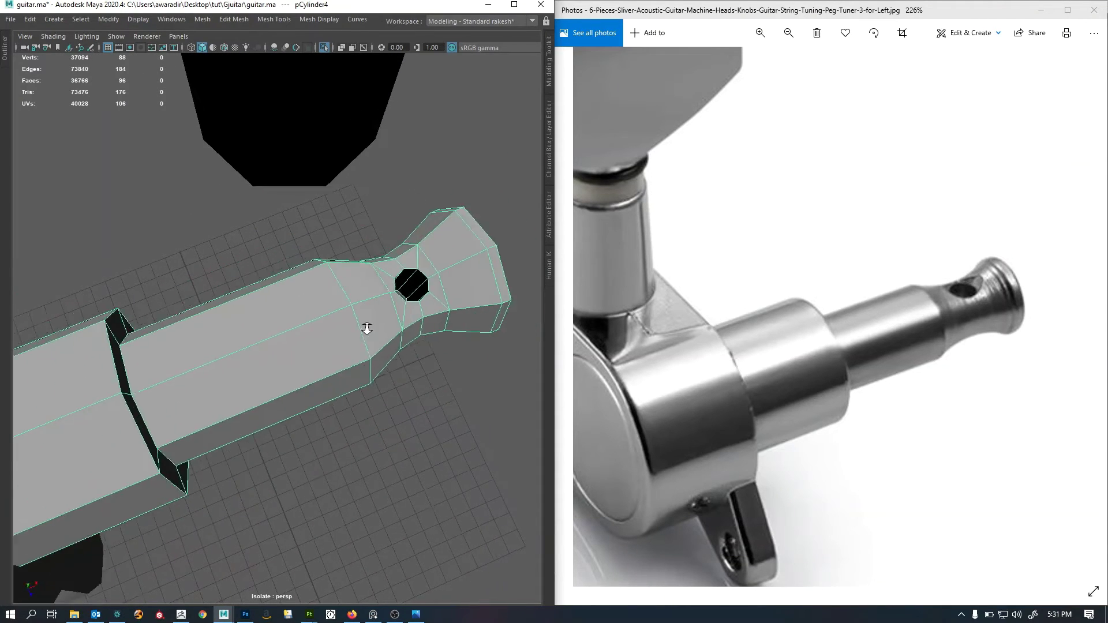
click(400, 264)
scroll(362, 325, up, 1)
click(363, 328)
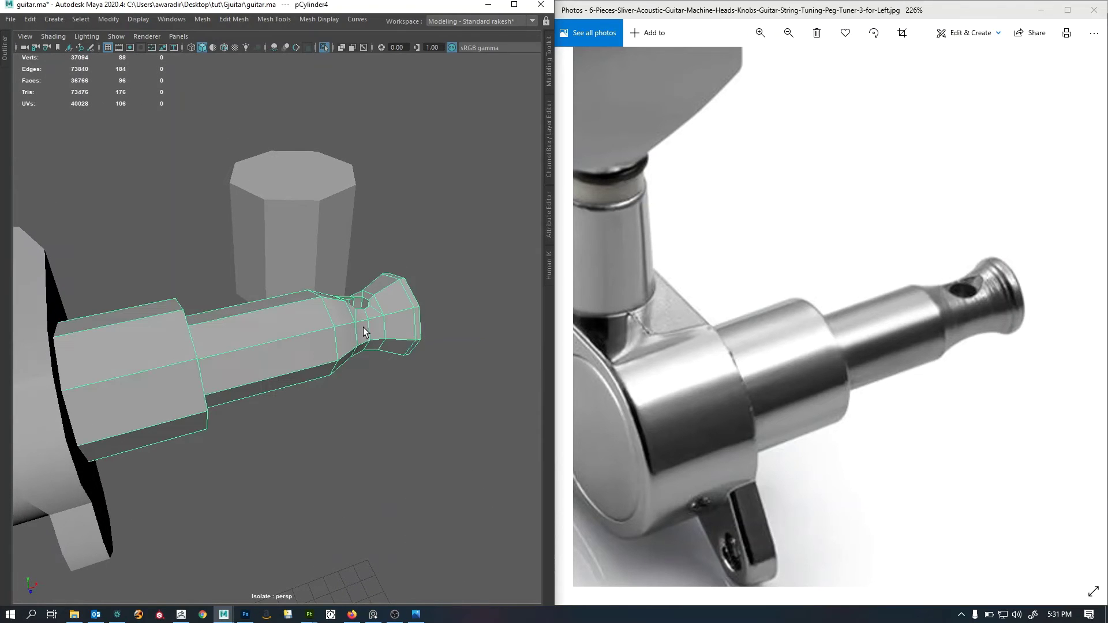
alt+drag(372, 326, 357, 326)
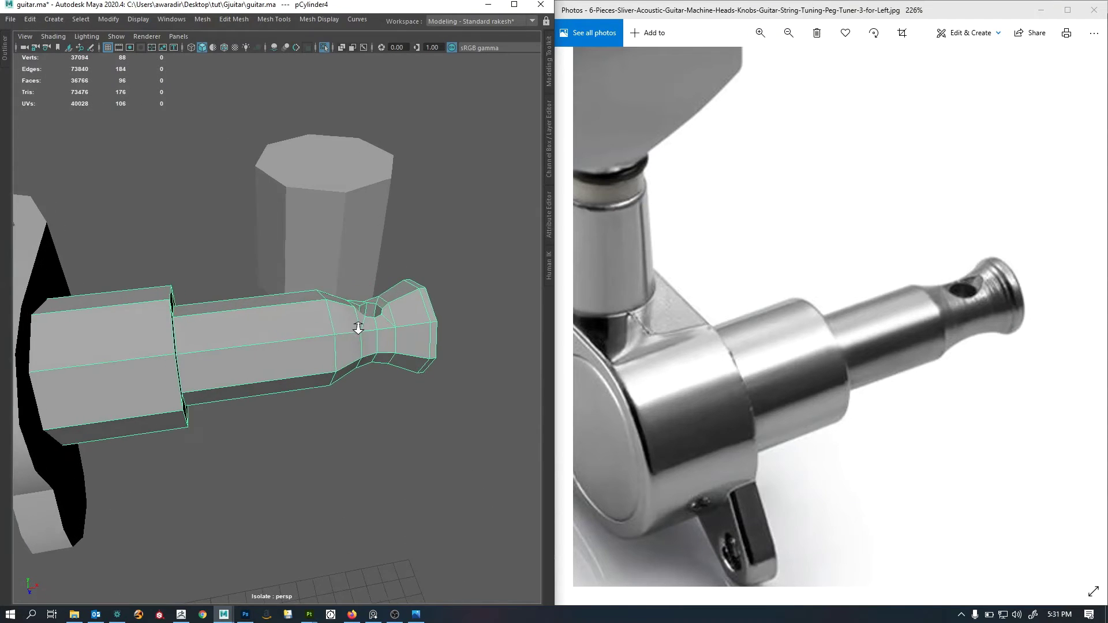
alt+right_drag(356, 327, 271, 327)
alt+middle_drag(271, 326, 312, 345)
alt+right_drag(312, 345, 252, 359)
alt+drag(252, 358, 300, 296)
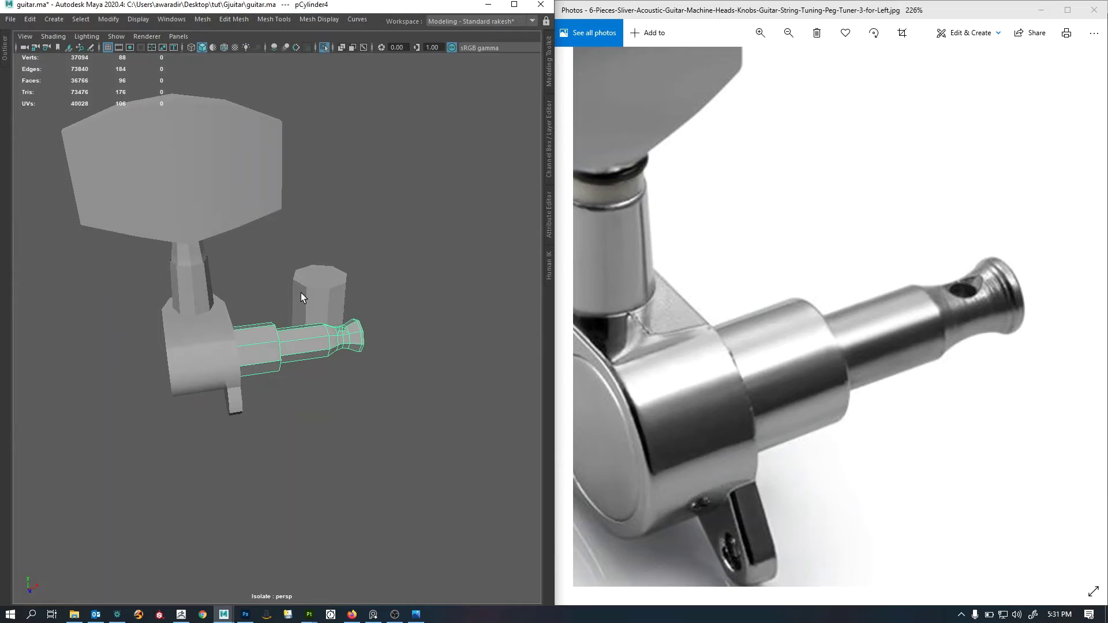
Delete the leftover cylinder standing behind the string post.
click(332, 285)
alt+drag(366, 328, 295, 313)
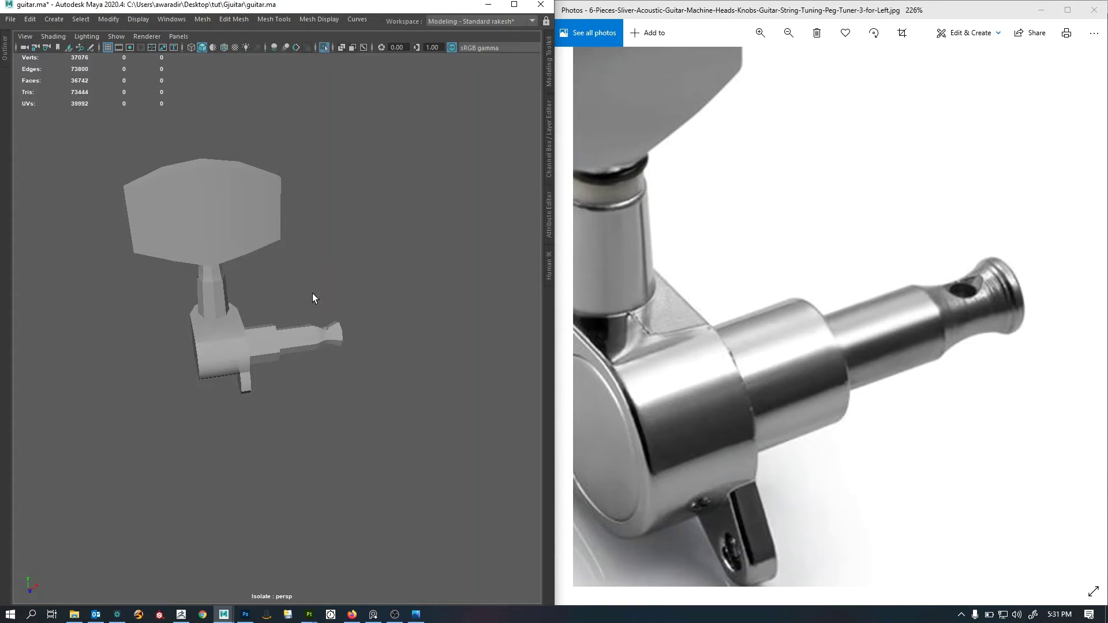
alt+right_drag(298, 303, 255, 296)
Inspect the complete tuning peg in the reference photo, including the screw recess on top of the knob.
drag(713, 310, 817, 301)
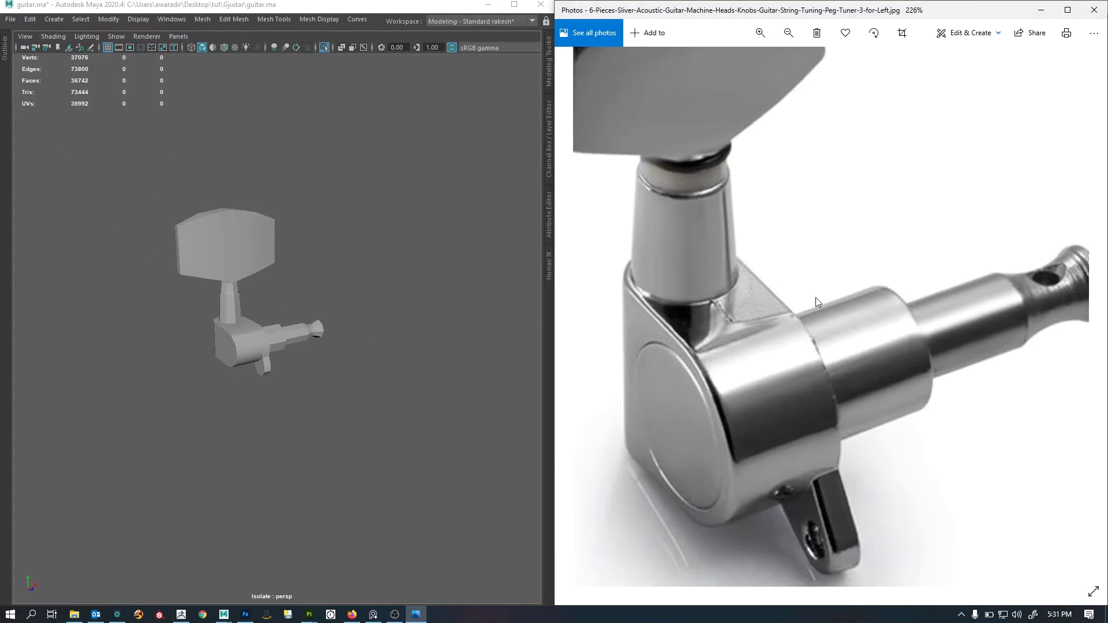
scroll(816, 301, down, 5)
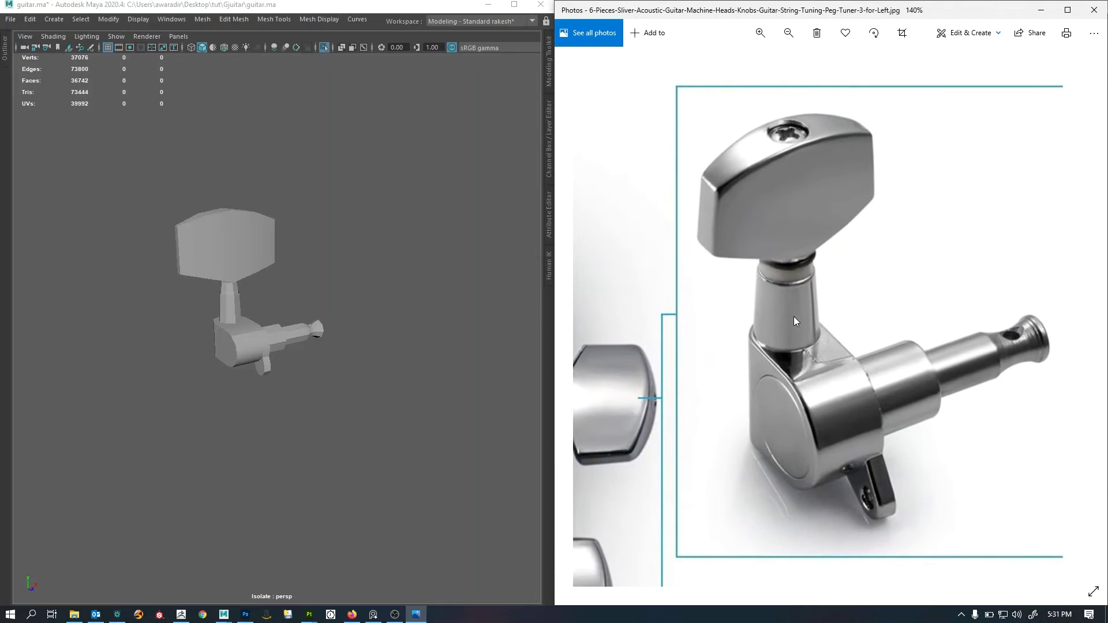
scroll(794, 316, down, 1)
drag(836, 359, 811, 149)
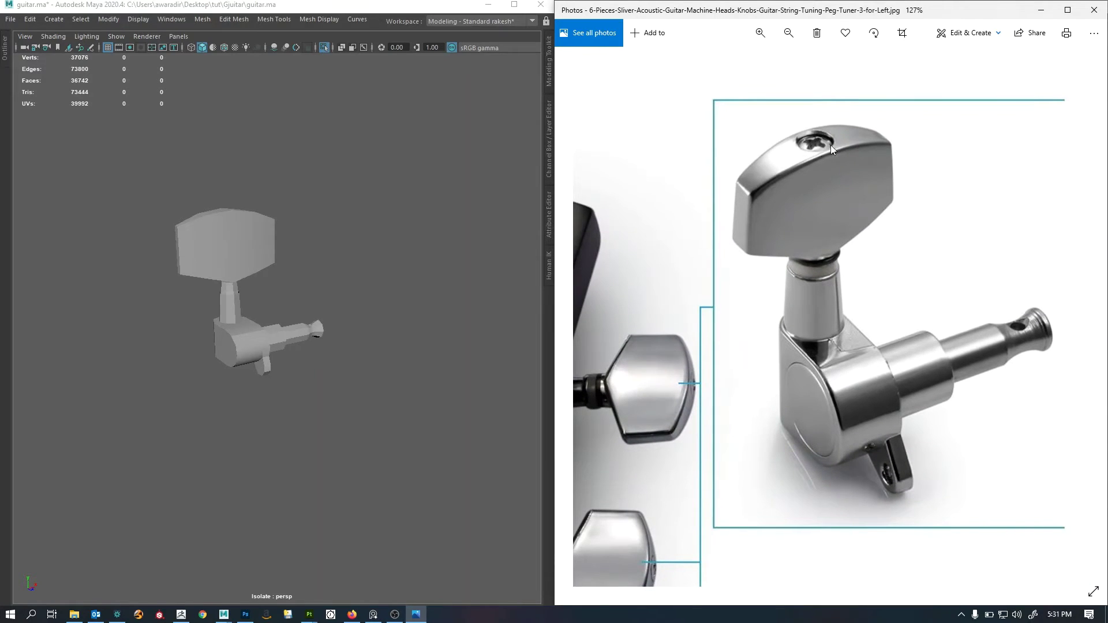
alt+drag(196, 259, 248, 269)
Separate the combined knob and stem mesh into individual objects.
click(261, 281)
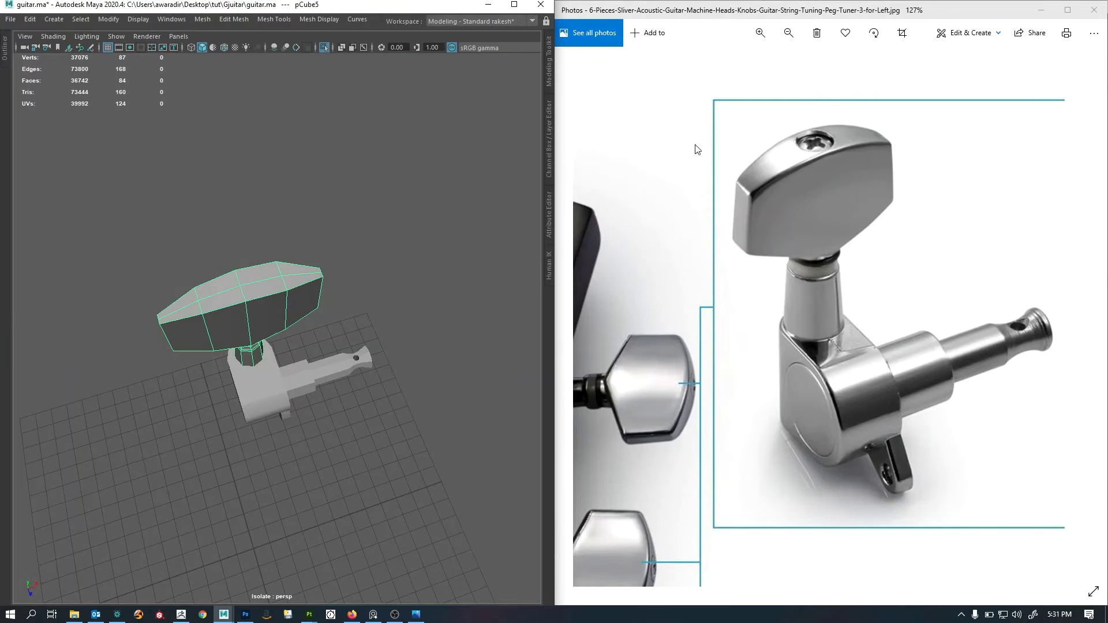
alt+drag(172, 317, 260, 286)
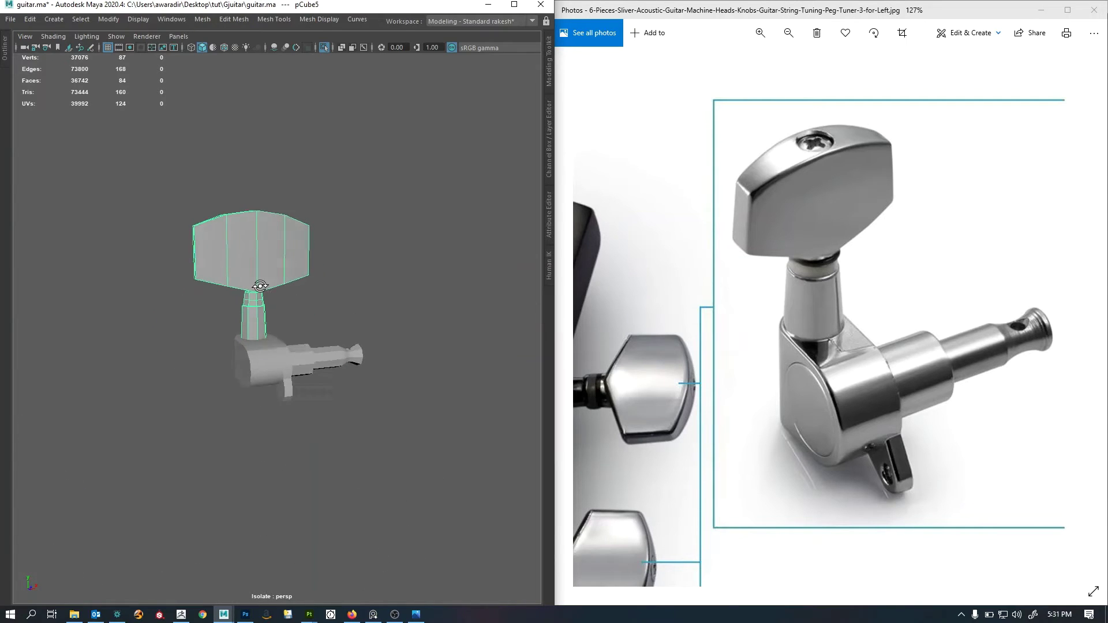
alt+drag(300, 248, 257, 271)
alt+drag(282, 328, 265, 254)
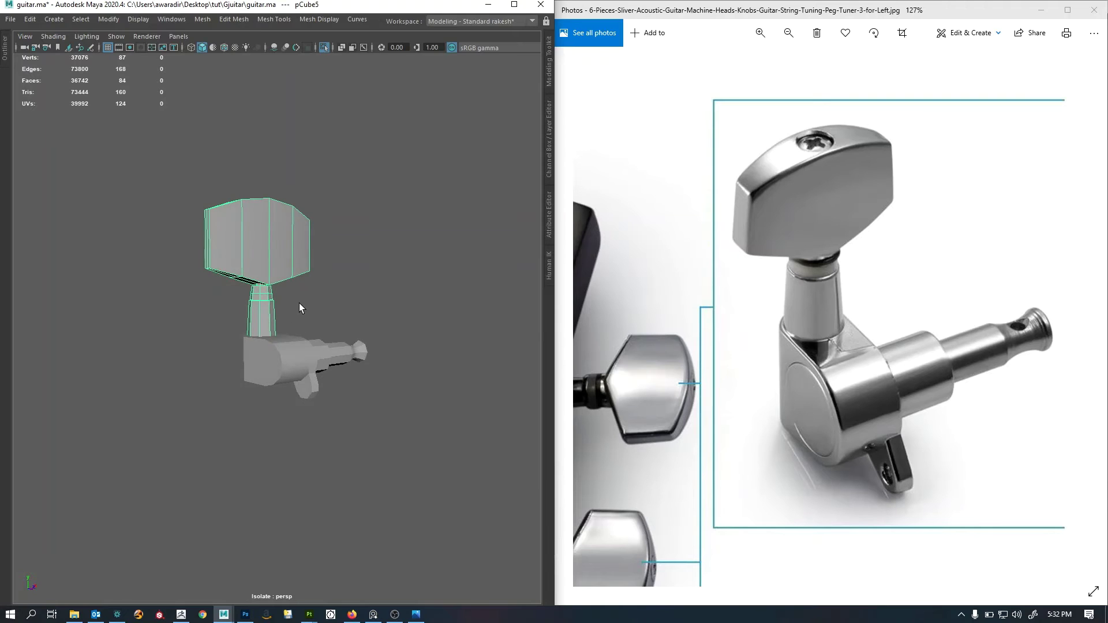
key(ctrl+space)
click(211, 72)
key(ctrl+space)
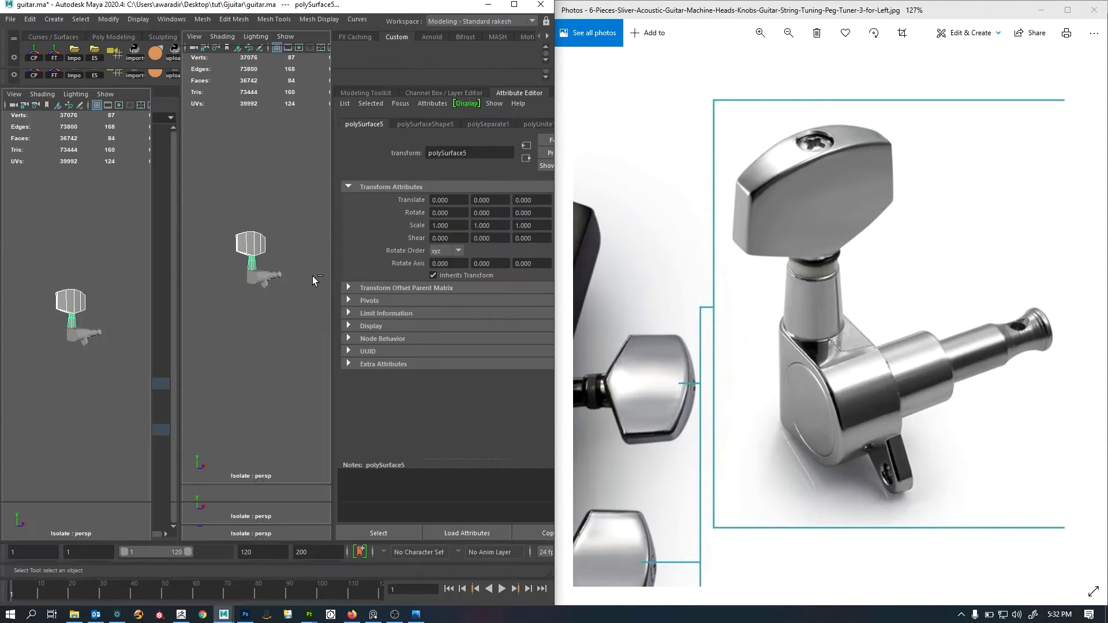
Select the peg's parts one by one to check that the knob and stem are separate objects.
alt+drag(289, 359, 323, 370)
click(308, 300)
click(251, 220)
click(266, 309)
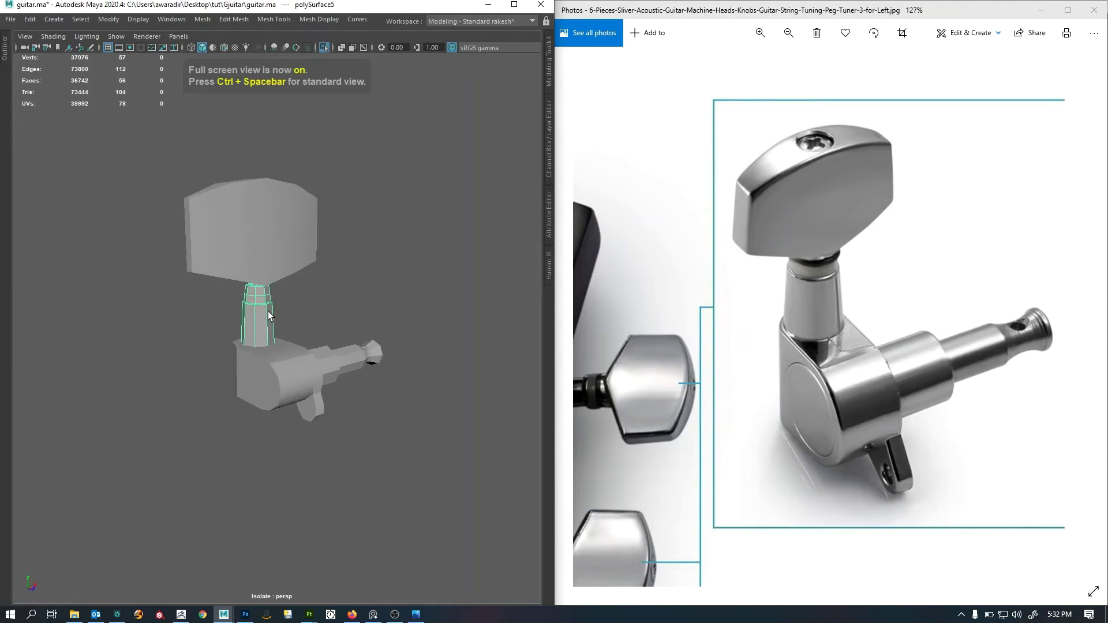
click(310, 399)
click(344, 363)
click(364, 315)
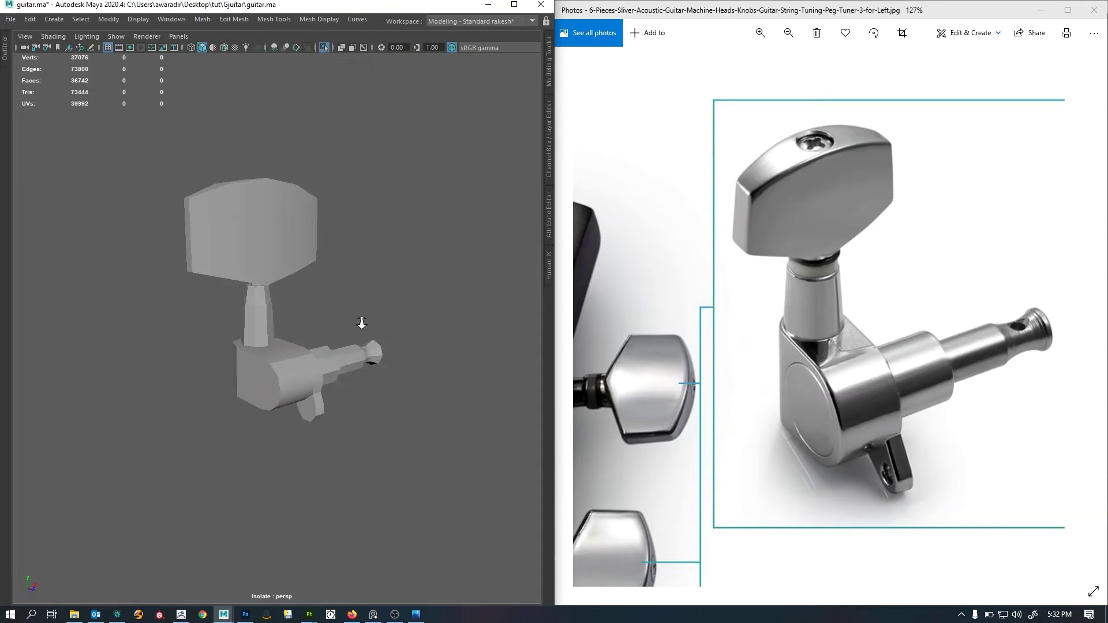
Delete the middle edge loop running around the knob's thin rim.
alt+drag(361, 319, 352, 341)
alt+drag(286, 304, 243, 302)
click(280, 267)
scroll(310, 316, up, 1)
alt+middle_drag(251, 305, 271, 328)
alt+drag(271, 327, 294, 340)
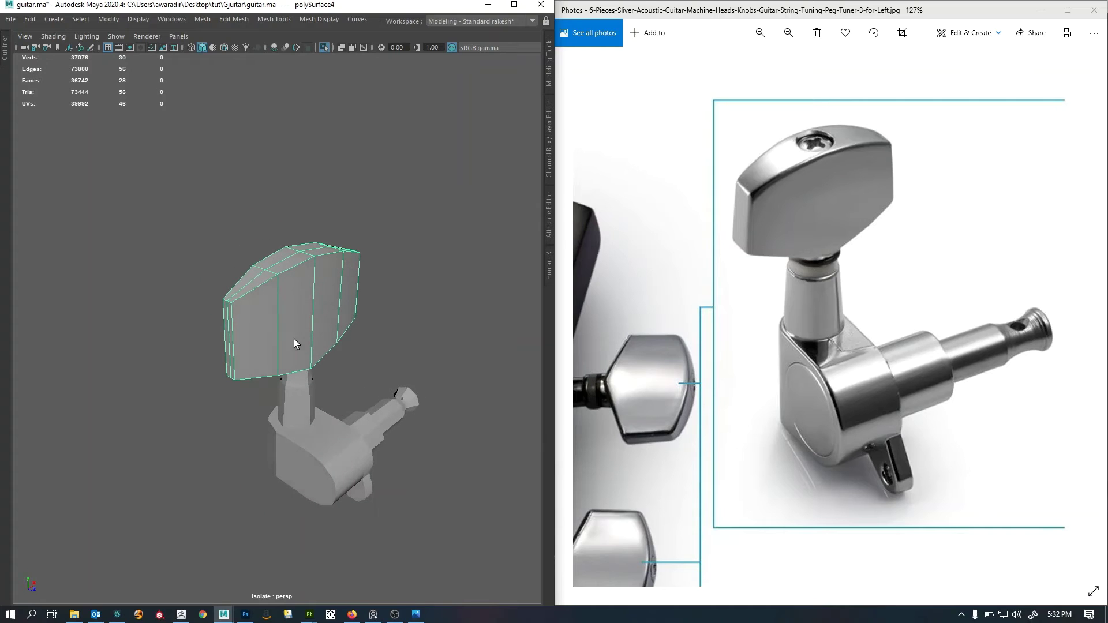
key(Delete)
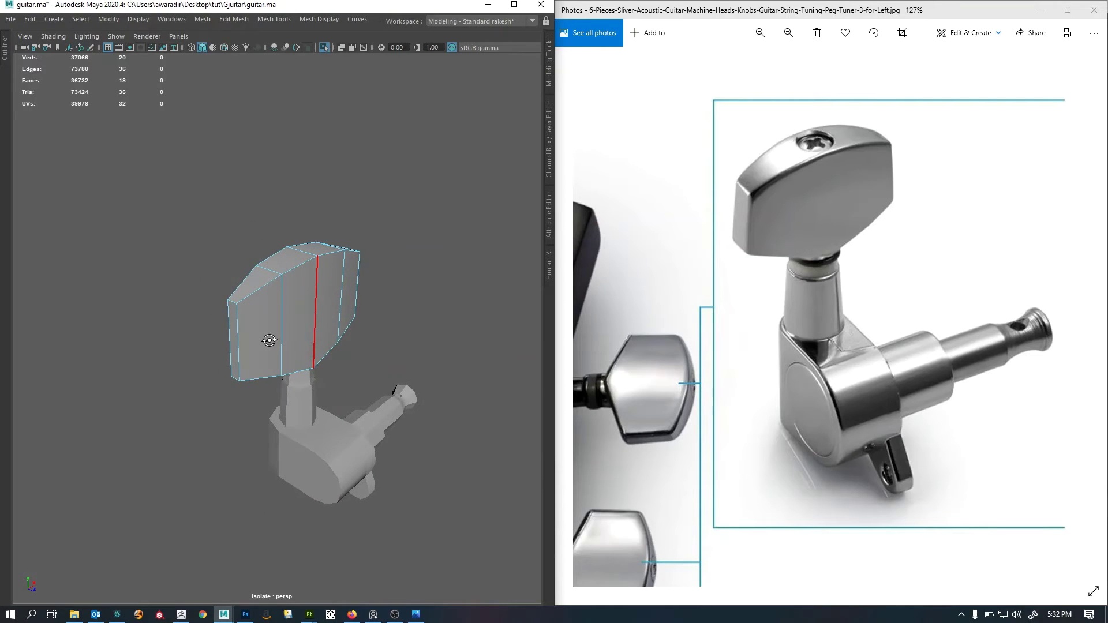
Bevel the knob's outline edges around both broad faces with a fraction of about 0.44, leaving the cross edges out.
alt+right_drag(309, 307, 255, 317)
drag(142, 175, 474, 493)
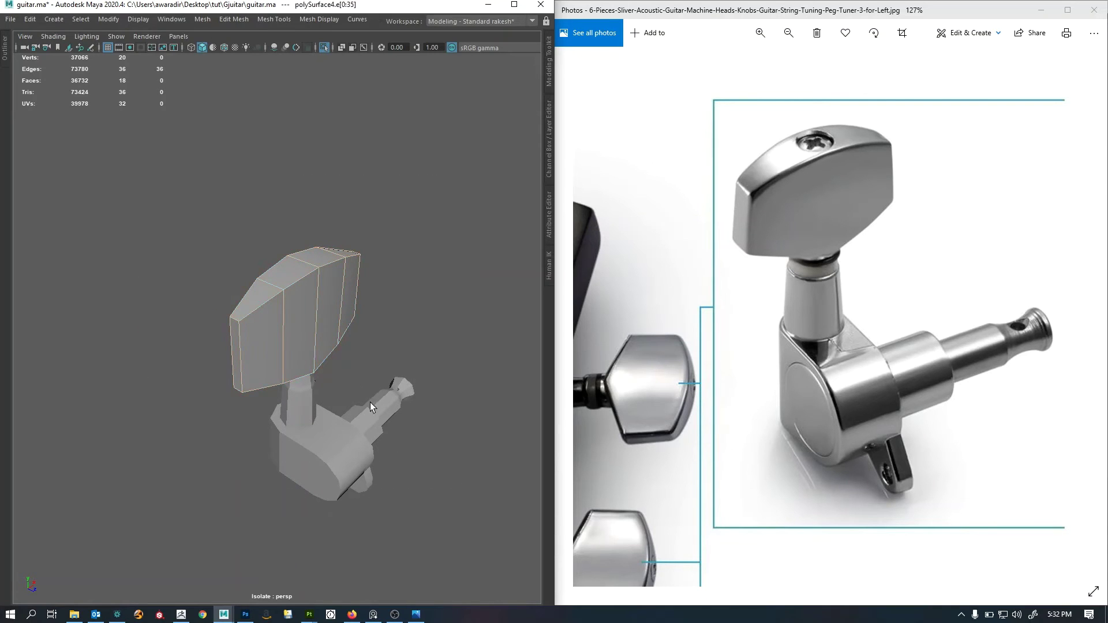
ctrl+double_click(319, 305)
ctrl+double_click(341, 290)
alt+drag(361, 347, 375, 377)
shift+right_drag(400, 276, 431, 276)
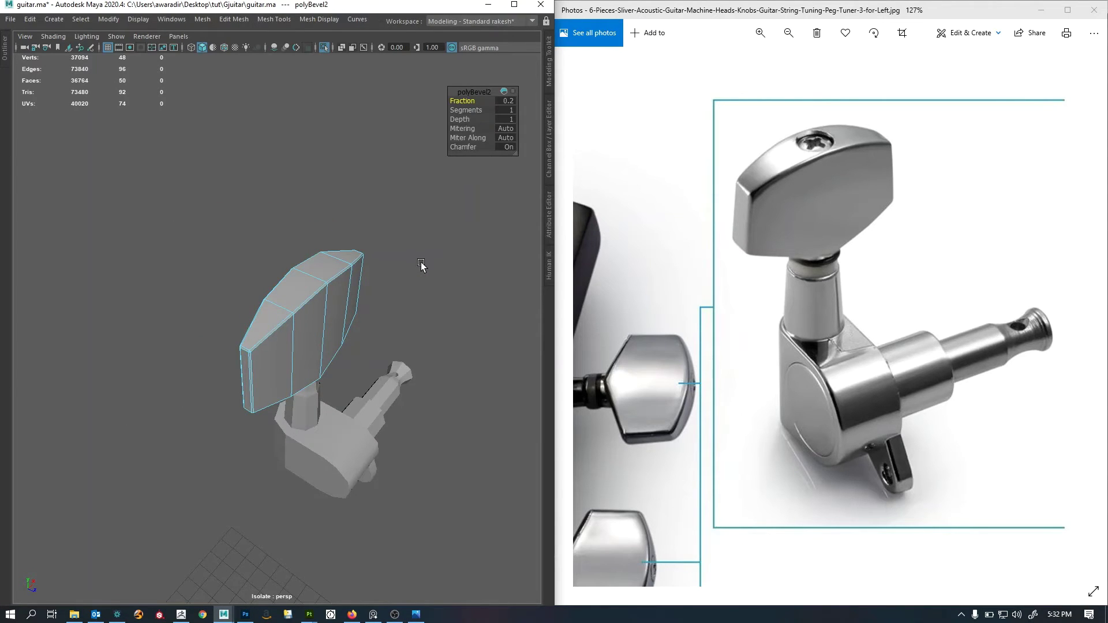
middle_drag(408, 273, 418, 274)
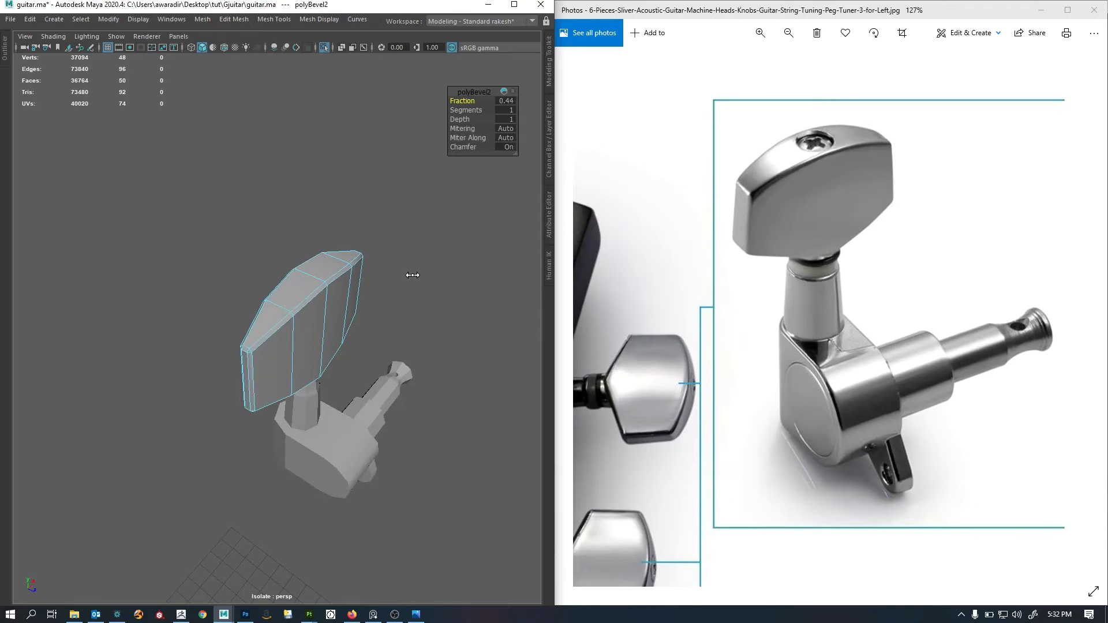
right_drag(322, 317, 348, 269)
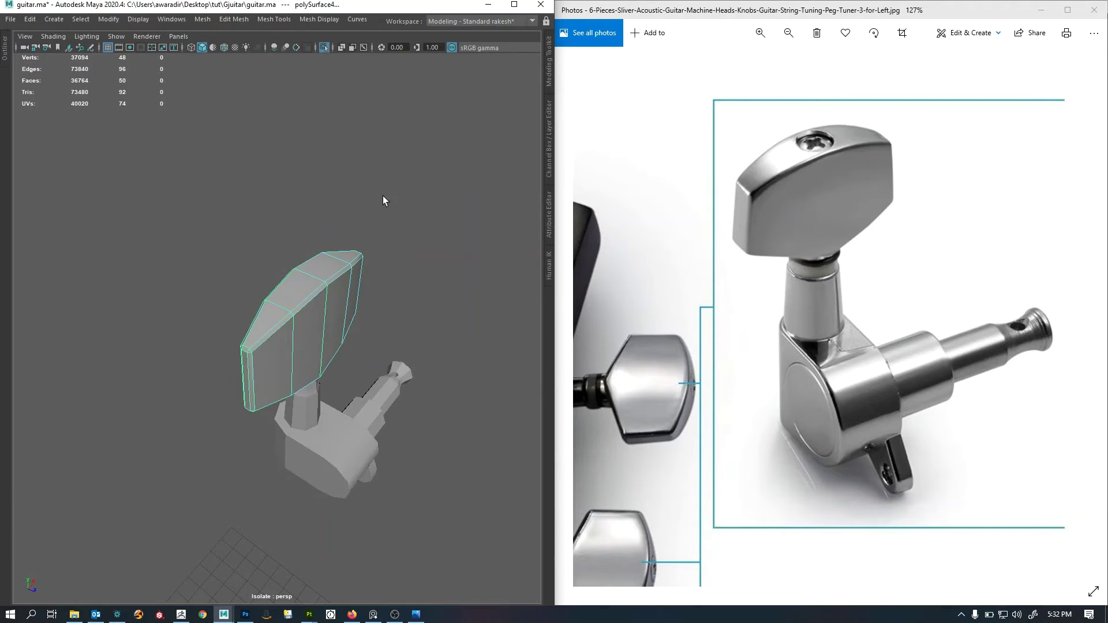
Soften the knob's edges and display the knob in smooth mesh preview.
shift+right_drag(383, 197, 432, 222)
shift+right_drag(459, 153, 459, 152)
alt+drag(458, 153, 345, 319)
key(3)
click(376, 205)
click(313, 310)
key(1)
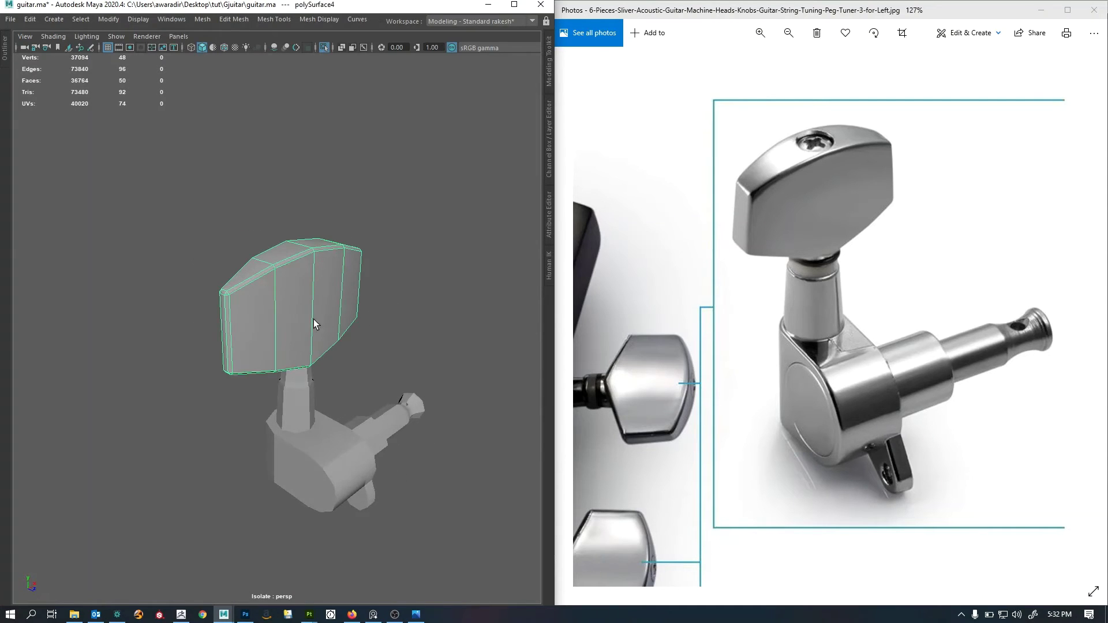
right_drag(314, 319, 301, 264)
click(276, 297)
click(314, 302)
alt+drag(311, 306, 281, 328)
key(3)
click(404, 179)
alt+right_drag(283, 330, 293, 362)
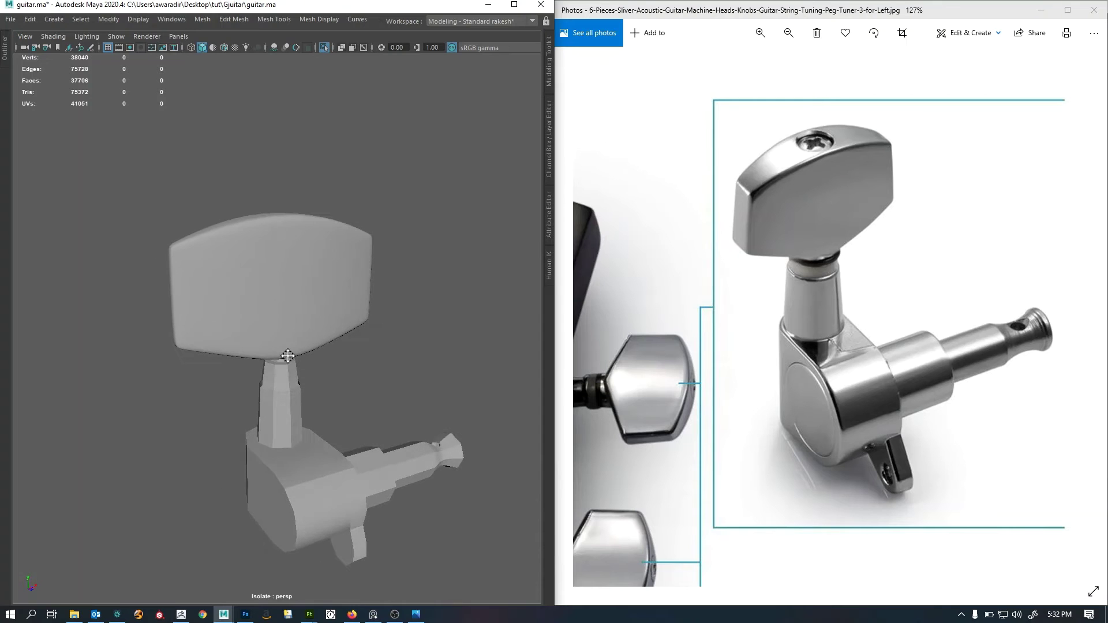
Delete the cap faces on the underside of the stem where it meets the gear housing.
alt+middle_drag(293, 362, 279, 316)
click(268, 364)
alt+right_drag(267, 364, 312, 370)
alt+drag(312, 371, 265, 353)
alt+right_drag(265, 352, 393, 374)
alt+right_drag(266, 331, 198, 344)
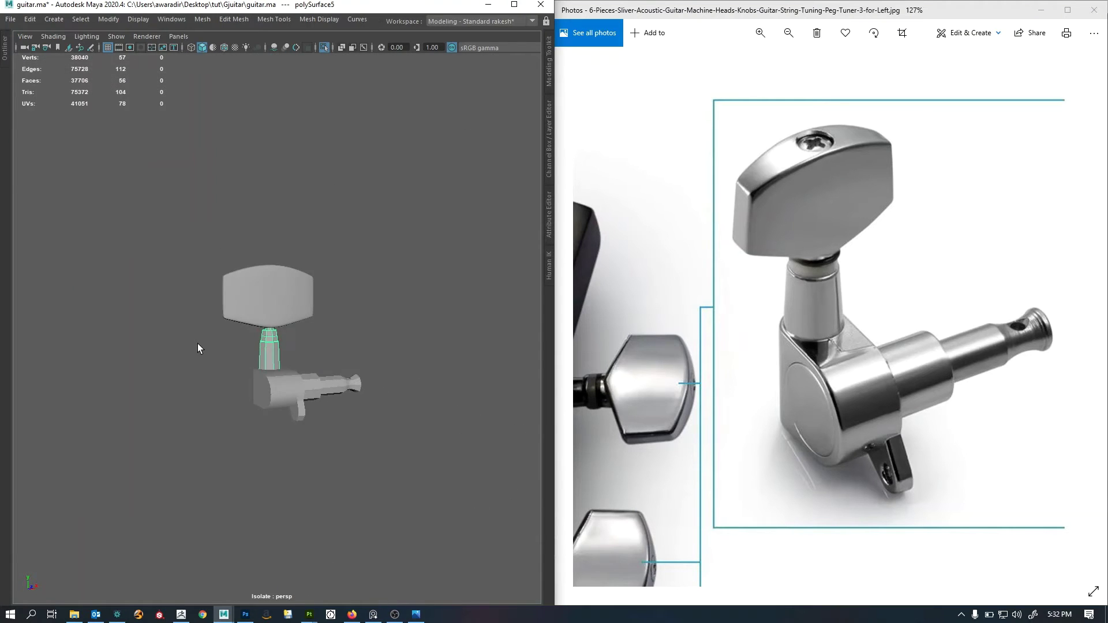
key(f)
alt+drag(250, 340, 303, 290)
key(4)
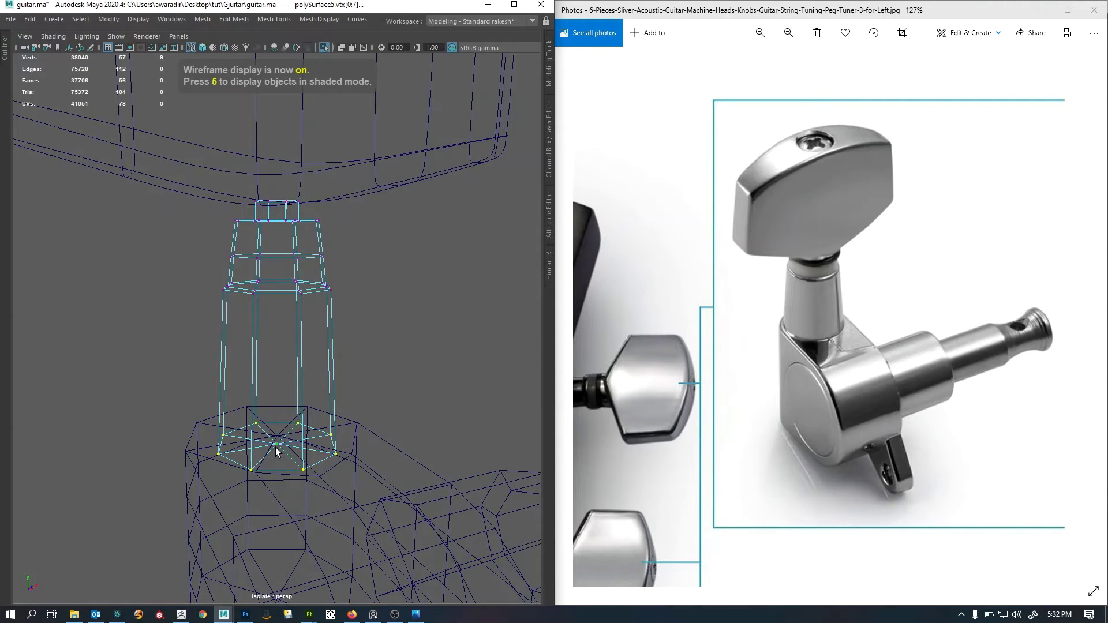
ctrl+right_drag(440, 327, 437, 424)
mouse_move(309, 414)
alt+mouse_down()
mouse_move(324, 379)
mouse_move(311, 399)
alt+mouse_up()
key(5)
key(Delete)
Bevel the edge loops at the stem's stepped shoulder and around its upper rim with a fraction of about 0.21.
key(4)
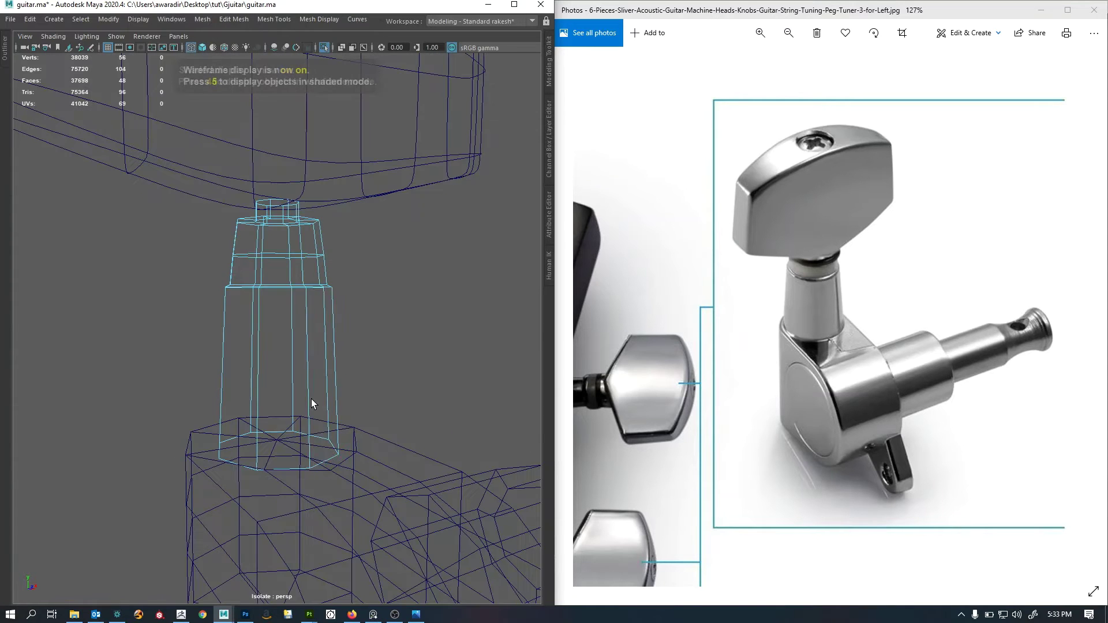
scroll(300, 359, up, 5)
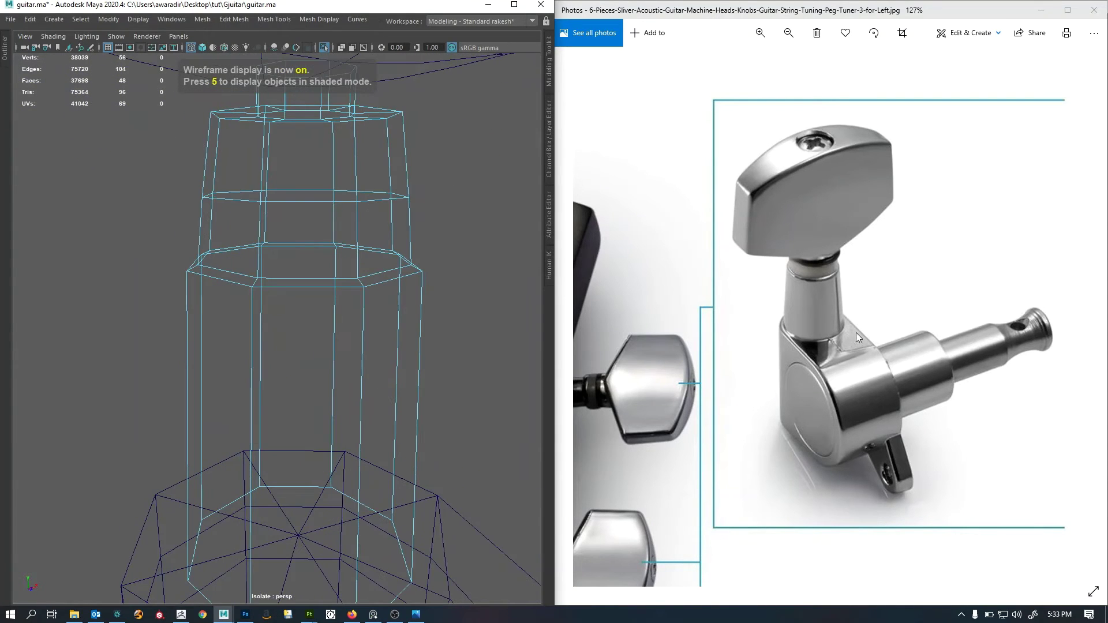
right_drag(286, 357, 289, 313)
double_click(295, 296)
shift+double_click(296, 274)
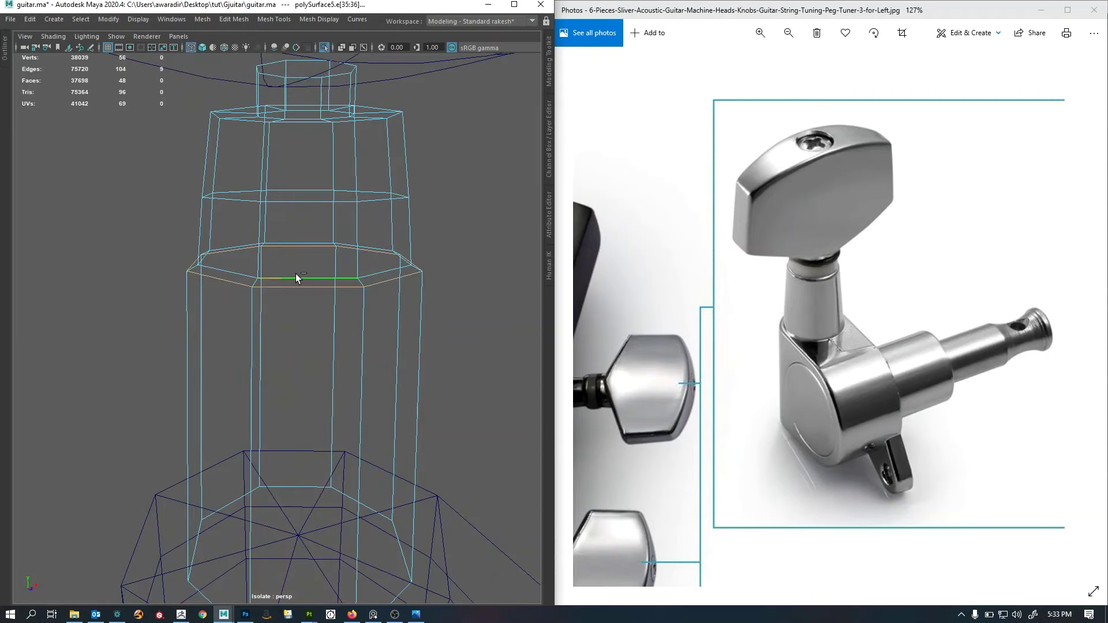
alt+drag(303, 198, 321, 225)
shift+double_click(317, 125)
key(5)
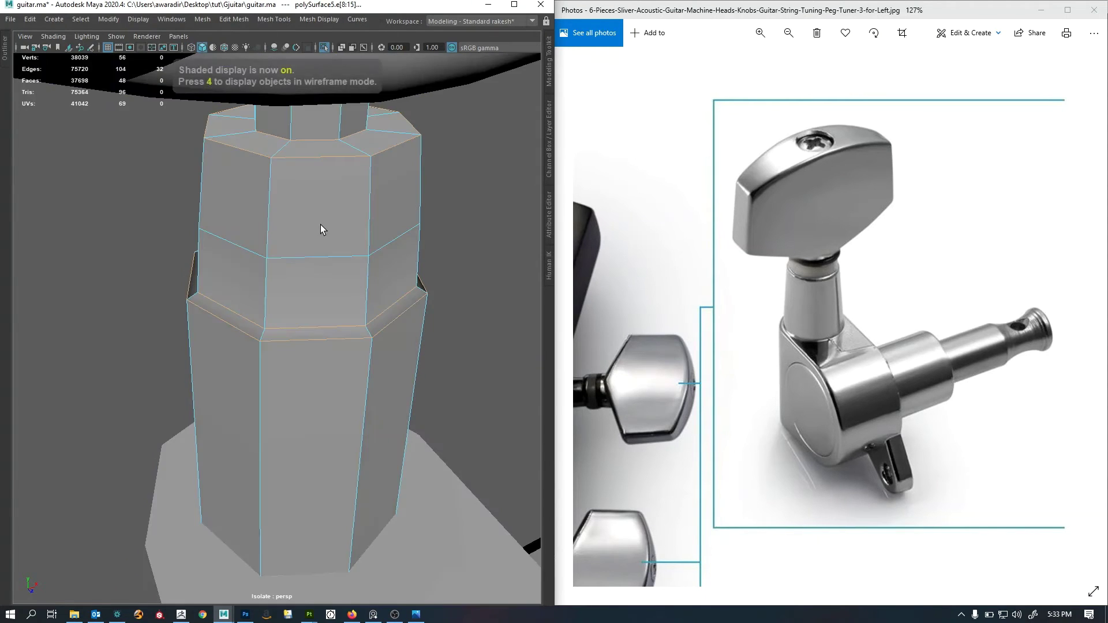
mouse_move(339, 304)
alt+right_down()
mouse_move(309, 301)
mouse_move(365, 301)
mouse_move(354, 296)
alt+right_up()
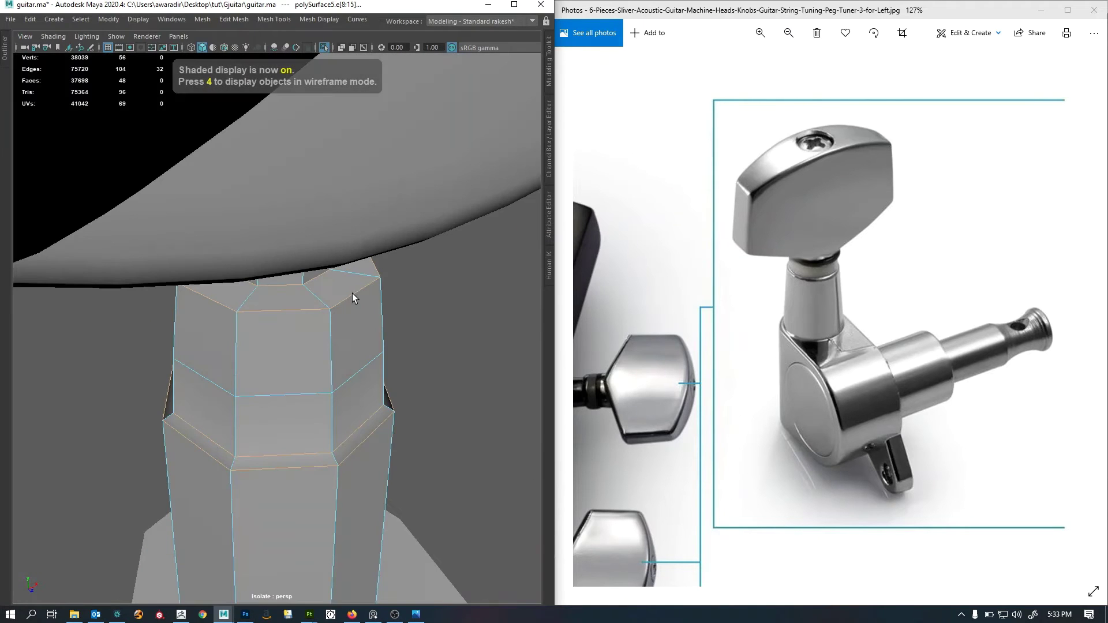
alt+right_drag(277, 299, 272, 284)
mouse_move(324, 336)
alt+mouse_down()
mouse_move(317, 322)
mouse_move(324, 341)
alt+mouse_up()
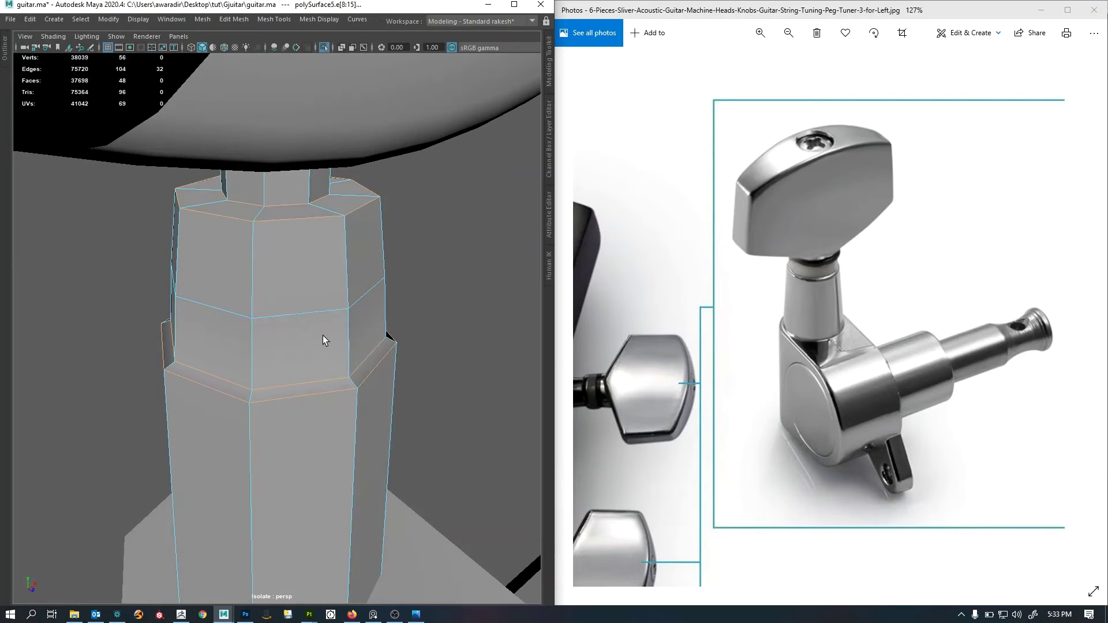
key(ctrl+b)
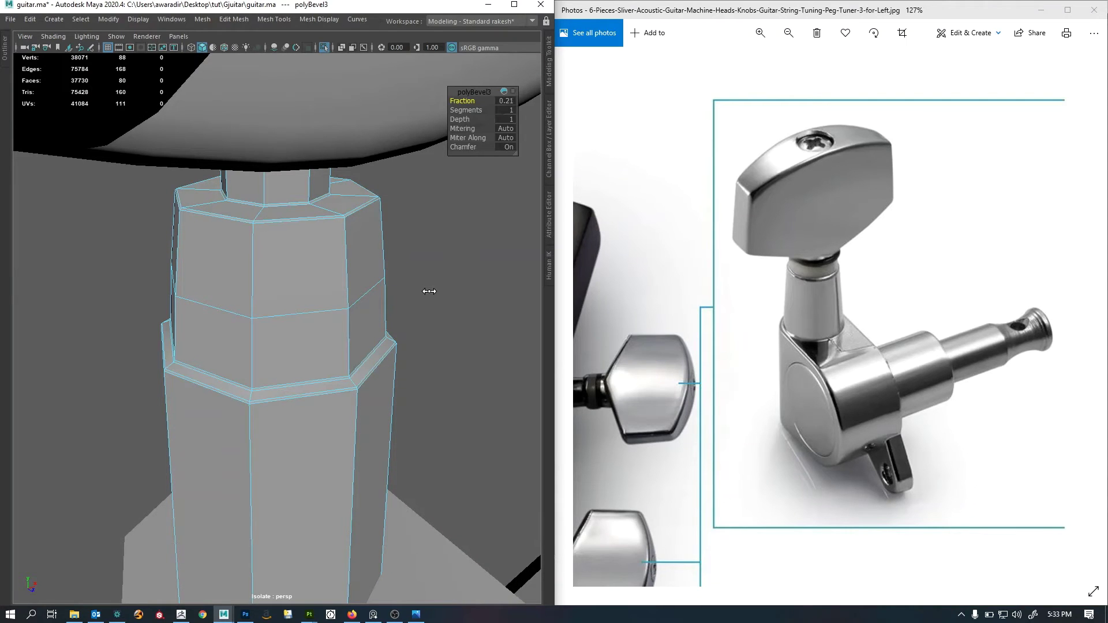
Display the stem in smooth mesh preview and check its rounded shape against the knob.
right_drag(338, 309, 294, 319)
key(3)
click(444, 258)
scroll(397, 339, up, 8)
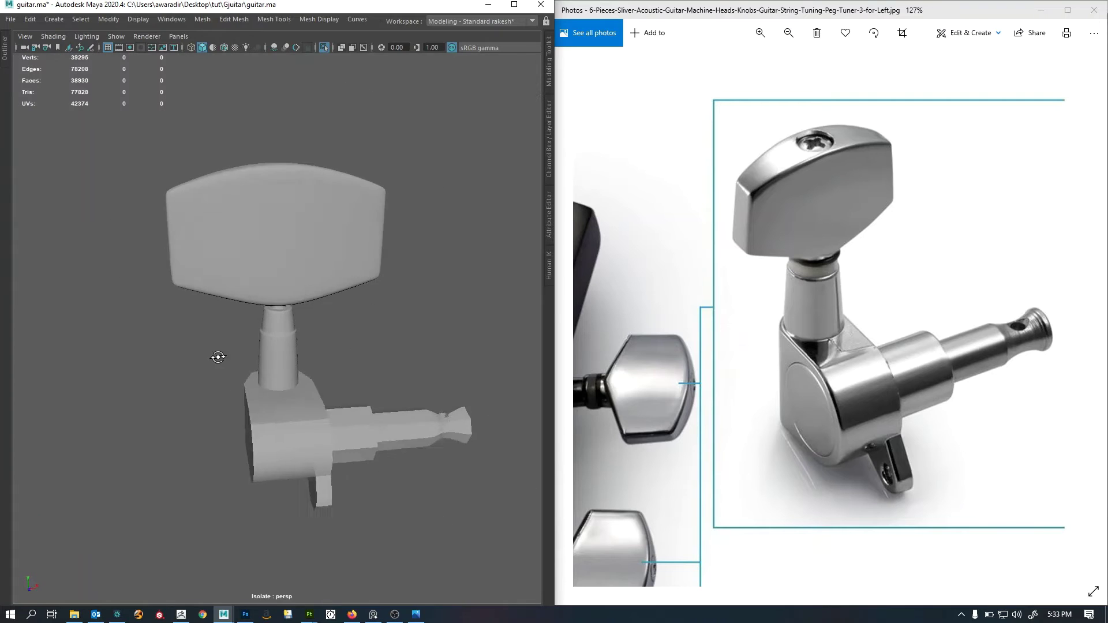
click(277, 356)
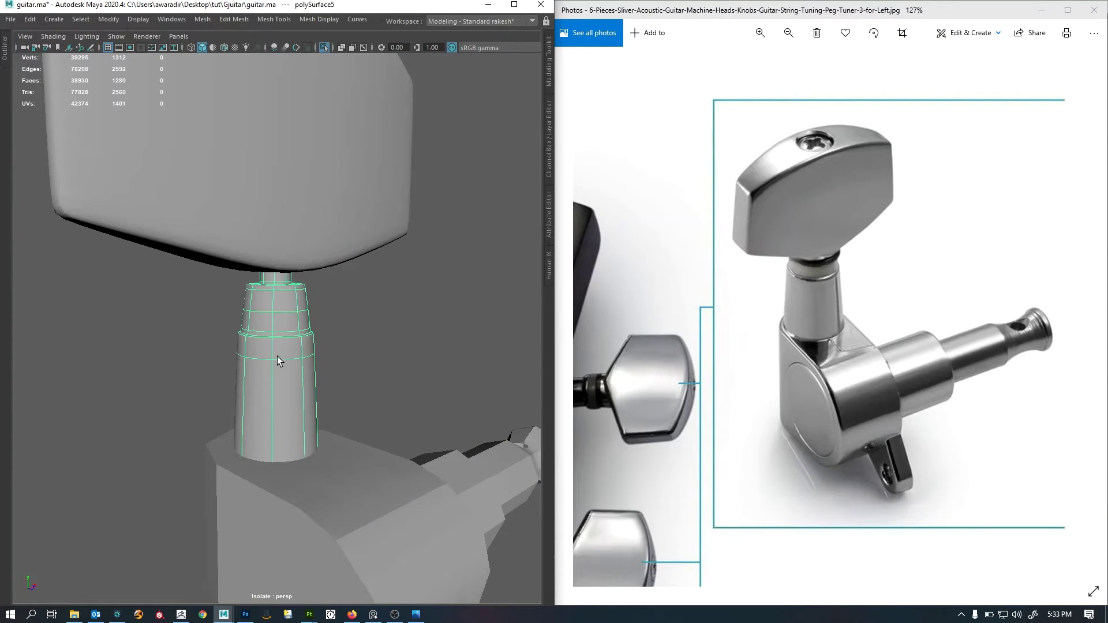
click(367, 349)
alt+drag(367, 349, 332, 348)
Bevel the front and rear rim edges of the gear housing, including the mounting lug's outline, with fraction 0.38 and two segments.
click(349, 400)
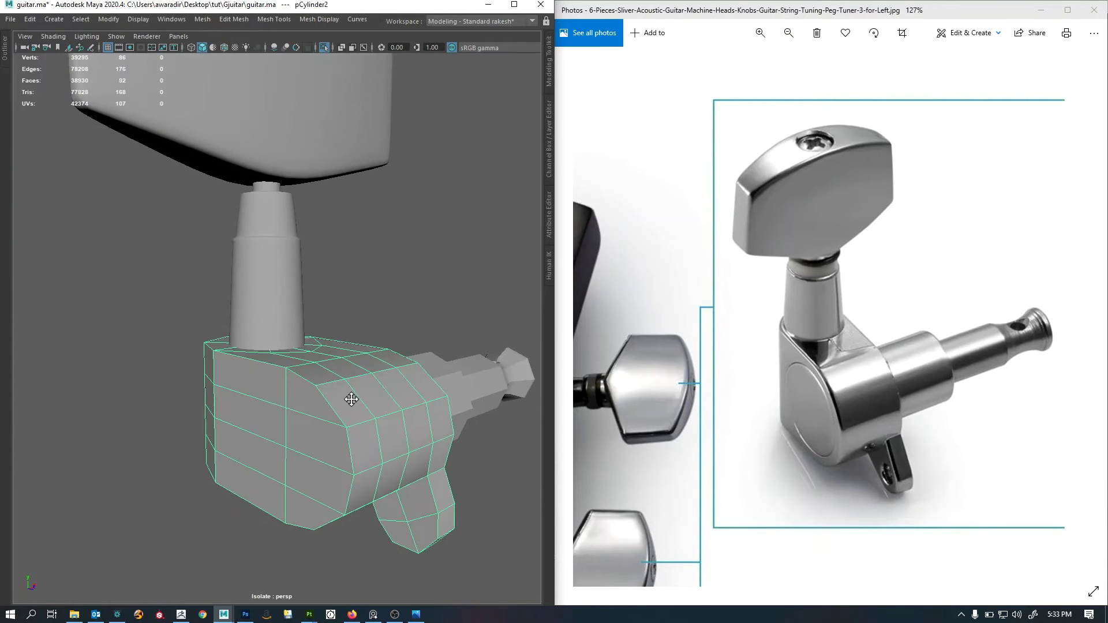
alt+drag(350, 399, 300, 430)
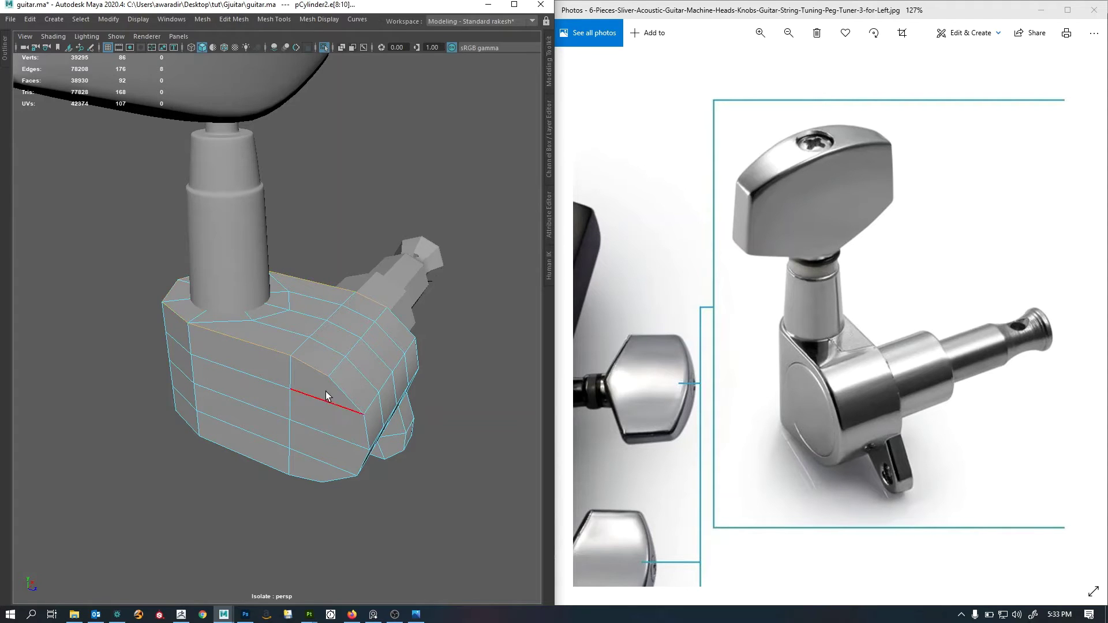
shift+click(353, 398)
shift+click(366, 430)
shift+click(363, 462)
shift+click(341, 477)
alt+drag(292, 406, 280, 323)
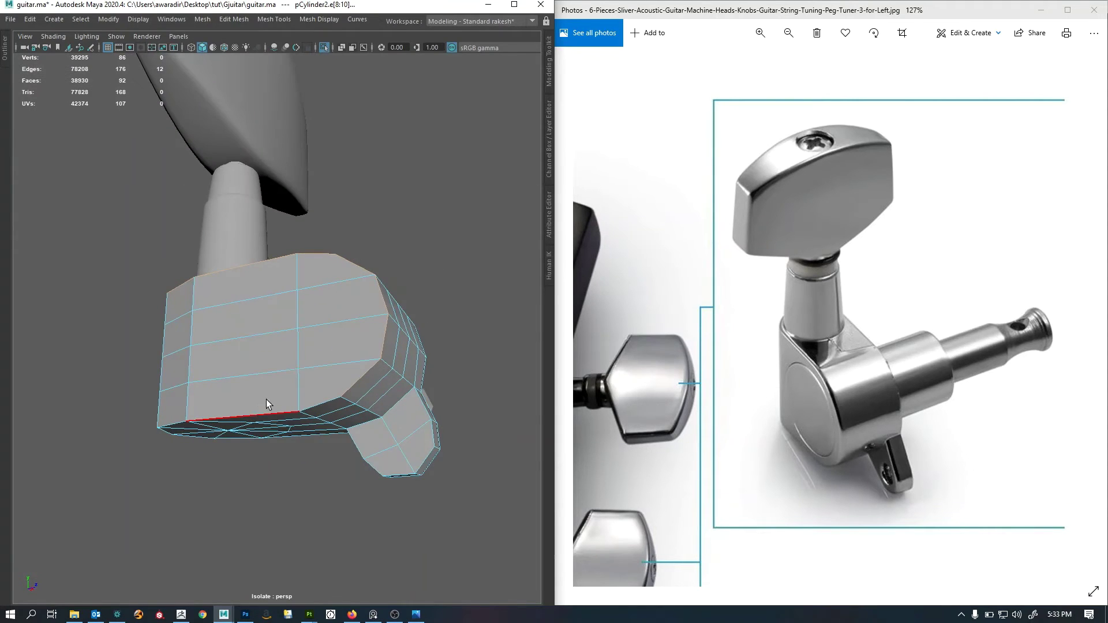
alt+drag(259, 411, 196, 382)
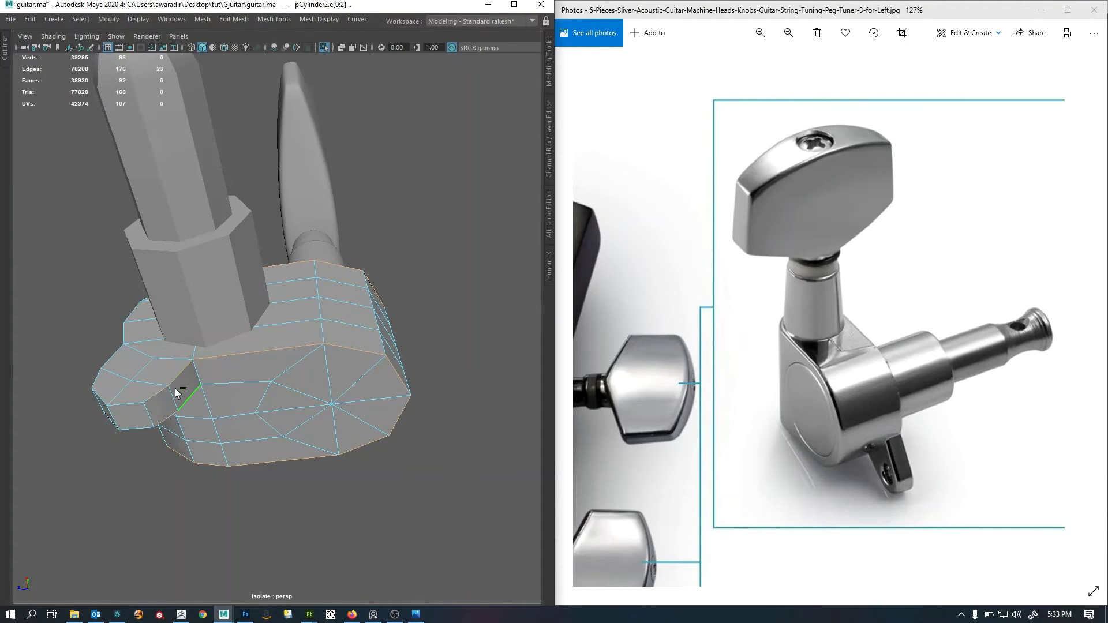
shift+click(123, 419)
alt+drag(123, 419, 321, 338)
shift+click(240, 368)
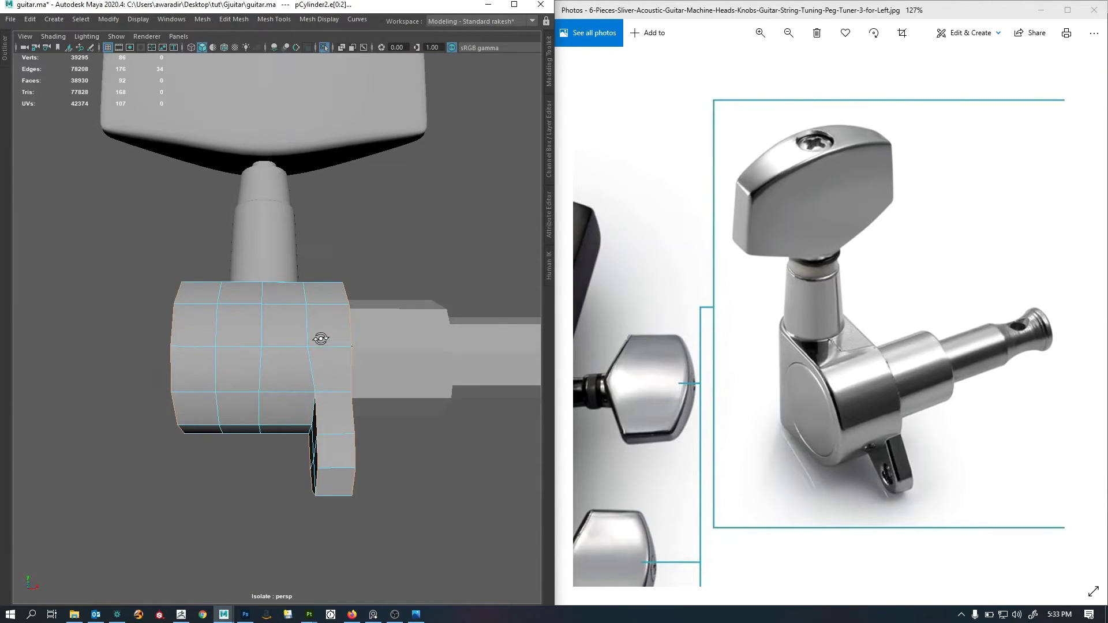
shift+click(333, 392)
alt+drag(332, 392, 194, 299)
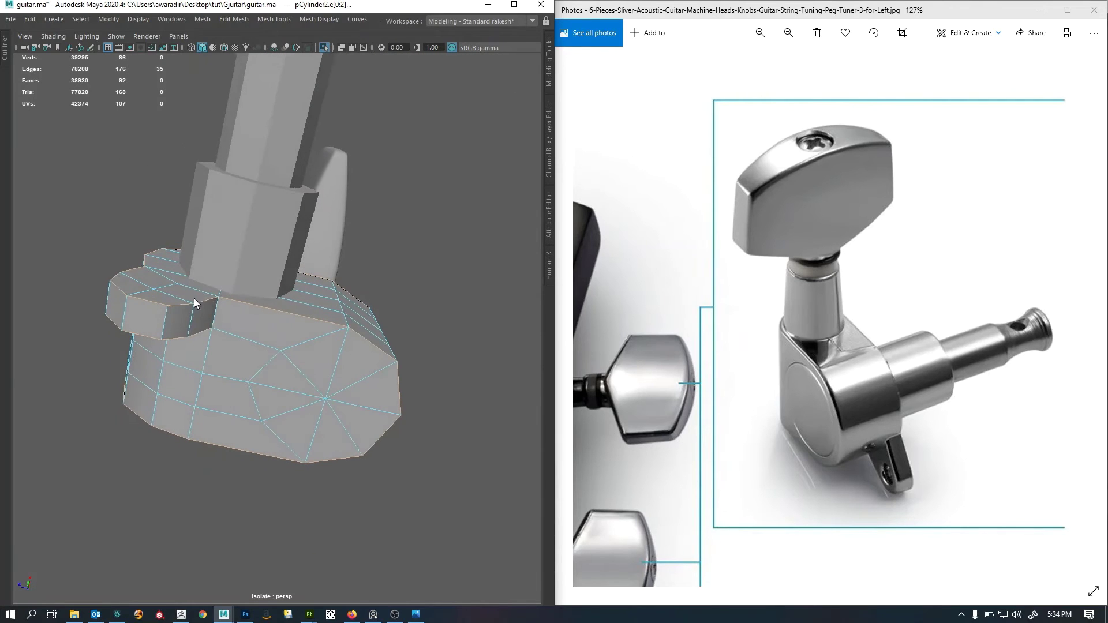
shift+click(220, 322)
alt+drag(310, 320, 348, 421)
shift+right_drag(352, 269, 398, 269)
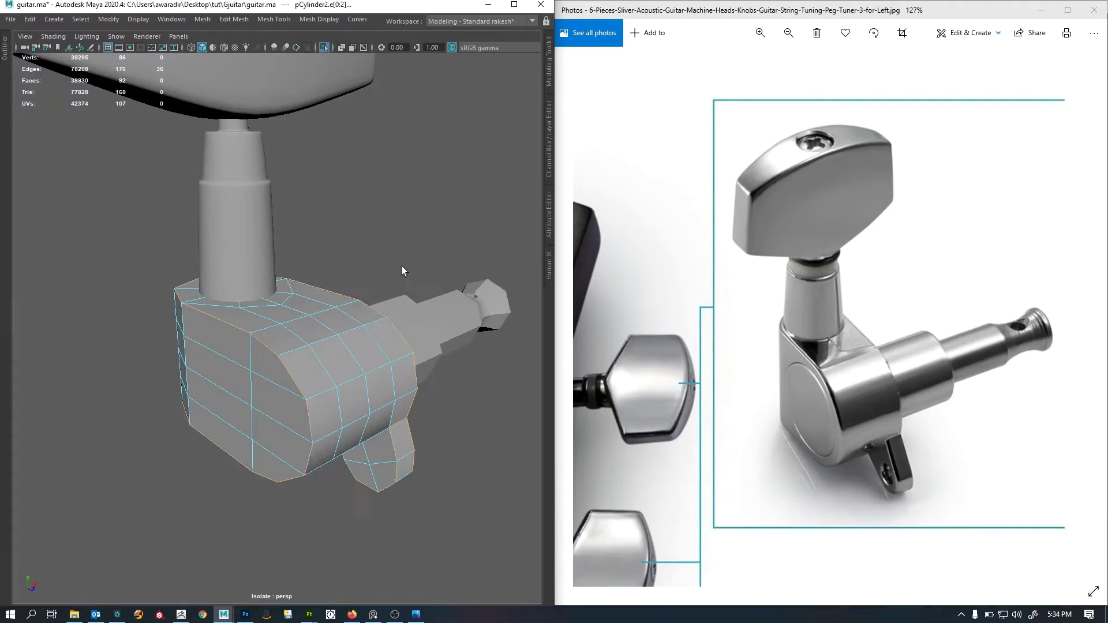
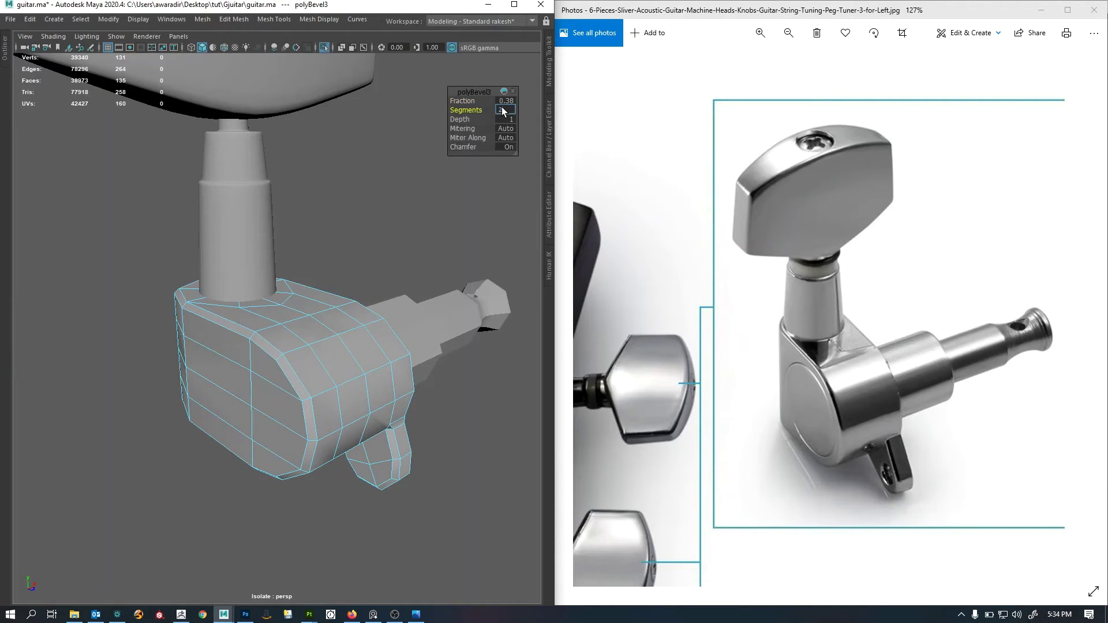
key(Return)
Examine the bevelled gear housing from several angles, especially where the mounting lug joins it.
alt+drag(366, 255, 265, 345)
key(F8)
click(337, 282)
click(265, 345)
alt+drag(294, 412, 304, 389)
scroll(304, 389, up, 5)
alt+middle_drag(304, 389, 297, 373)
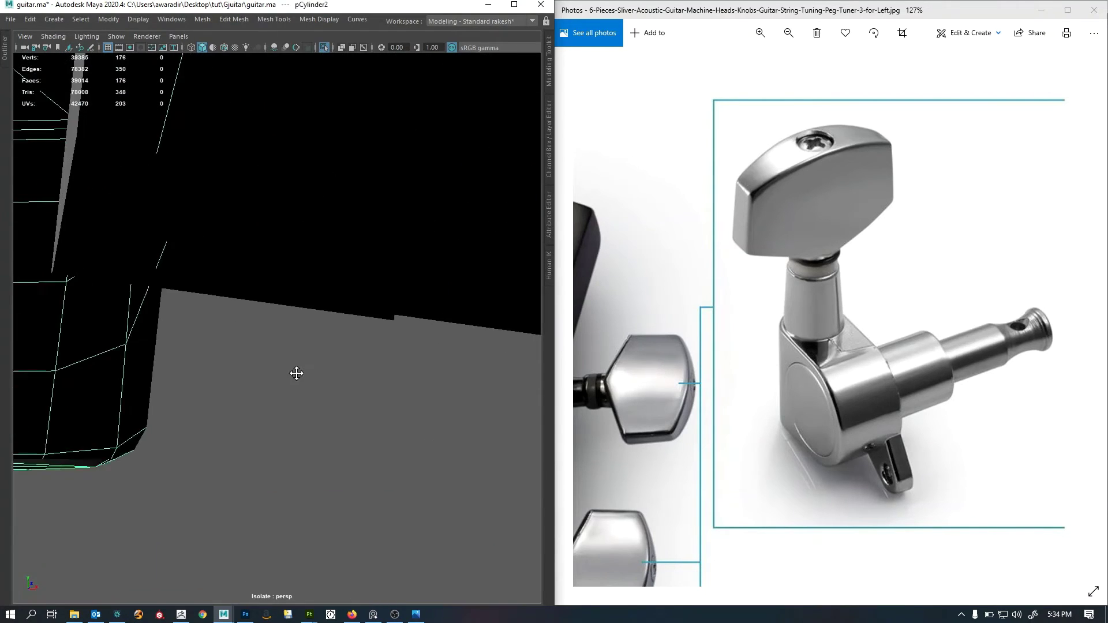
scroll(265, 378, down, 4)
scroll(269, 379, down, 5)
alt+drag(310, 349, 379, 322)
scroll(379, 321, up, 6)
alt+middle_drag(378, 322, 347, 382)
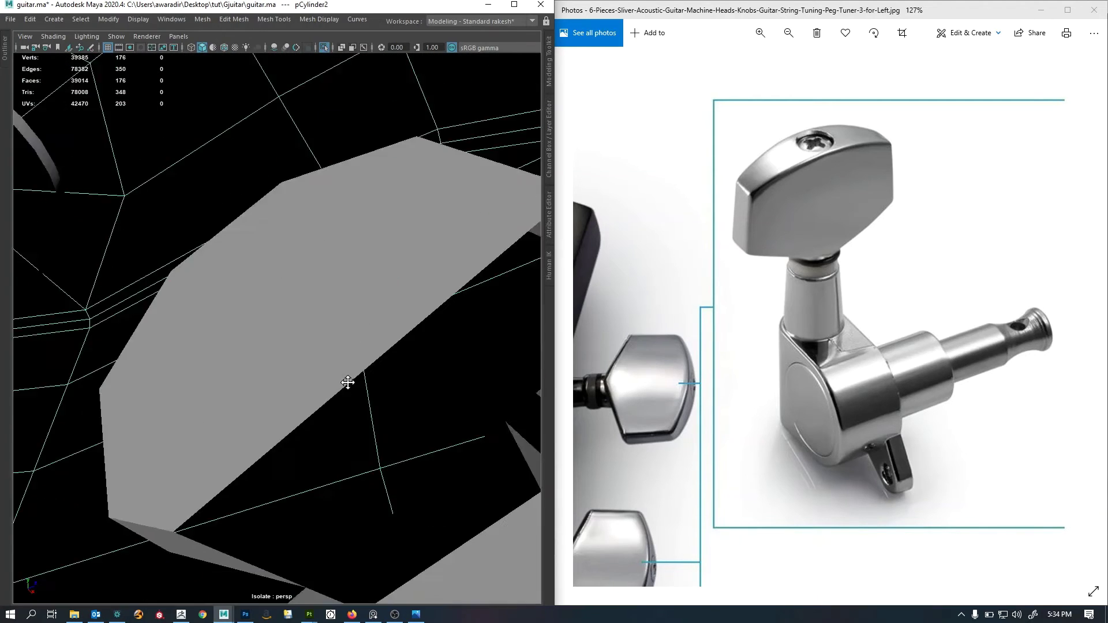
alt+right_drag(347, 382, 306, 384)
Cut new edges across the gear housing along the mounting lug's base, connecting the two corners through the middle vertex.
alt+drag(270, 372, 276, 369)
shift+right_drag(270, 235, 179, 242)
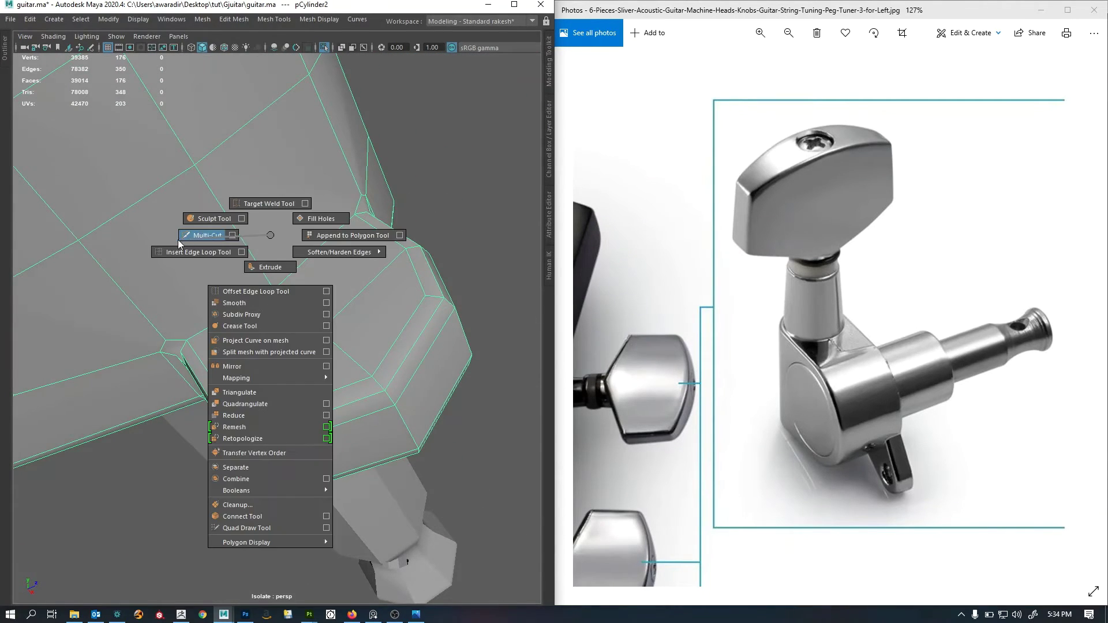
click(178, 341)
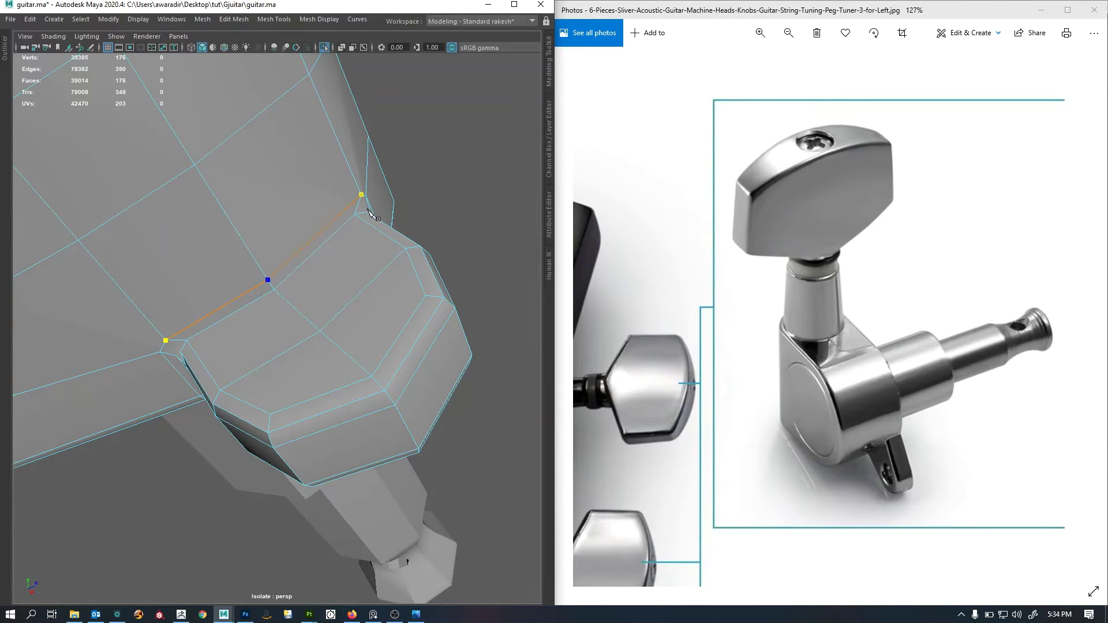
key(Return)
alt+drag(375, 220, 181, 348)
key(q)
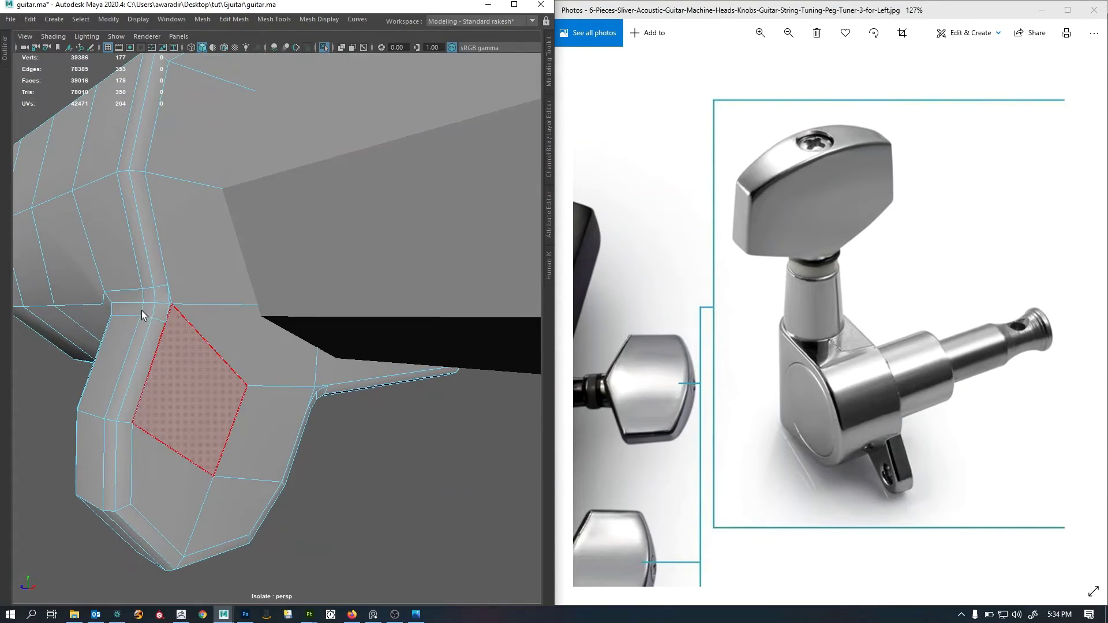
Delete the surplus middle bevel edges at the corners between lug and housing and along the lug's rim.
double_click(133, 297)
shift+right_drag(219, 276, 163, 327)
alt+drag(163, 327, 415, 341)
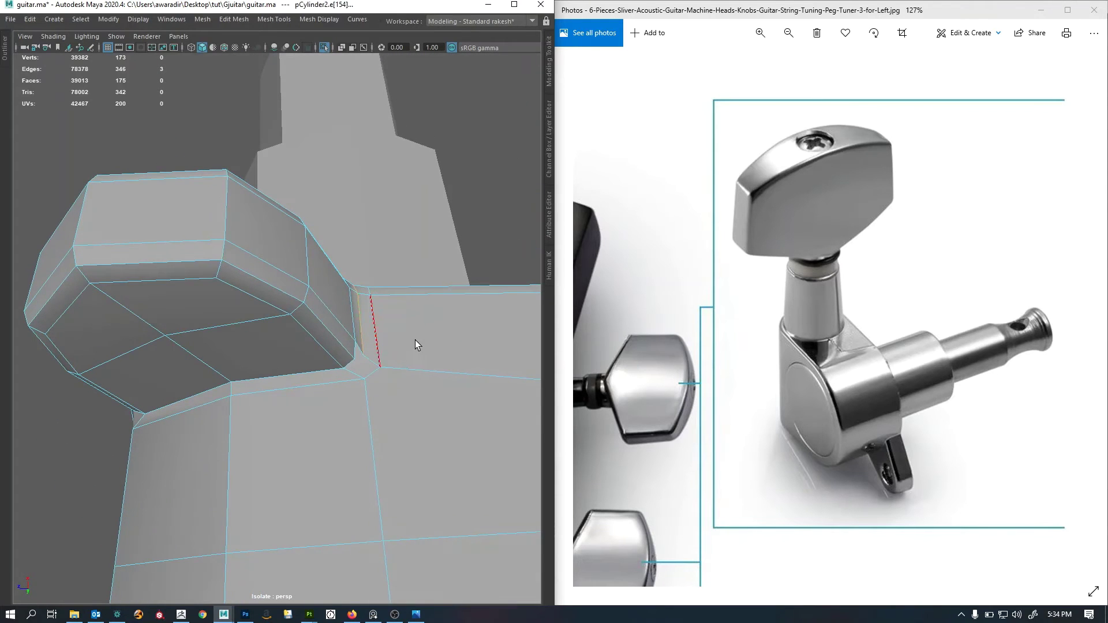
shift+right_drag(417, 341, 356, 385)
alt+drag(324, 362, 397, 333)
shift+right_drag(420, 285, 358, 331)
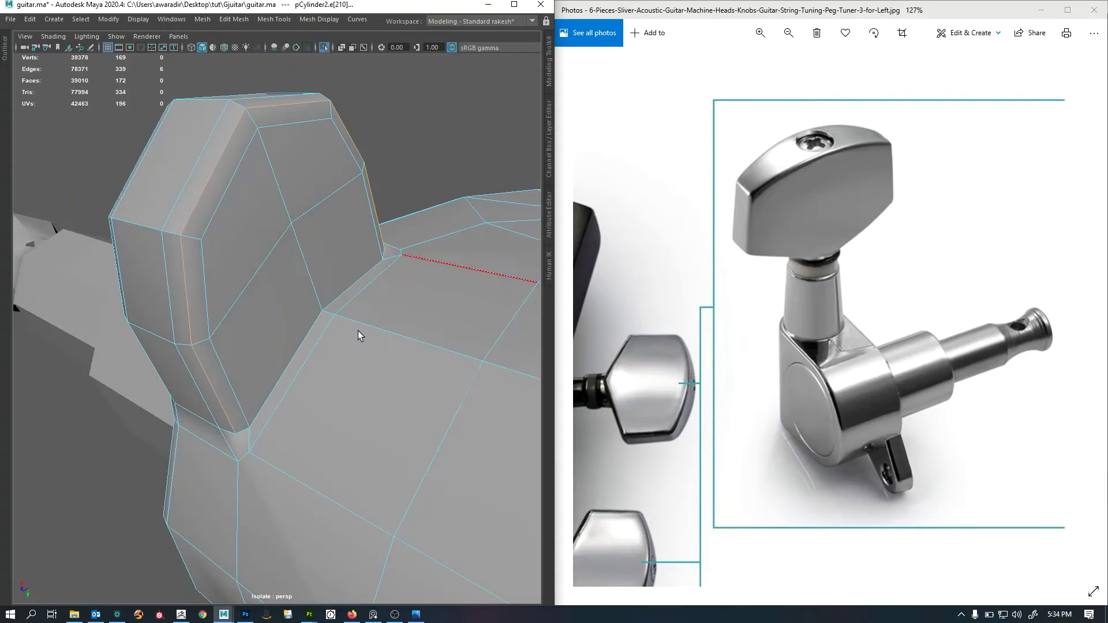
Collapse the short edge at the inner corner where the mounting lug meets the housing's rim.
alt+drag(358, 331, 325, 434)
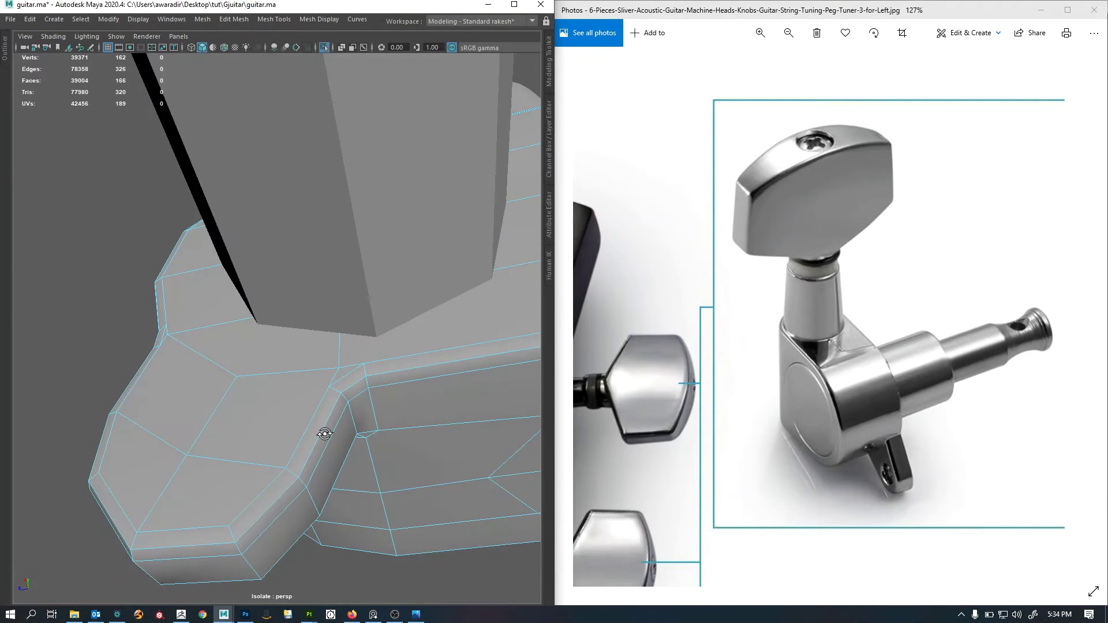
mouse_move(338, 375)
alt+mouse_down()
mouse_move(376, 396)
mouse_move(350, 375)
alt+mouse_up()
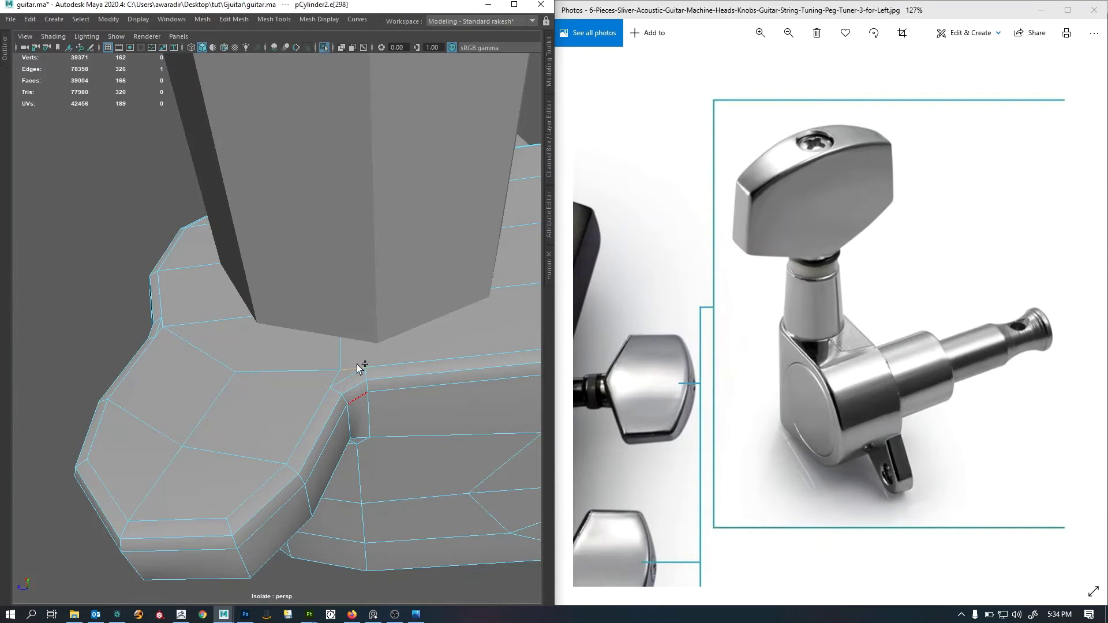
shift+right_drag(357, 364, 367, 292)
alt+drag(359, 375, 209, 361)
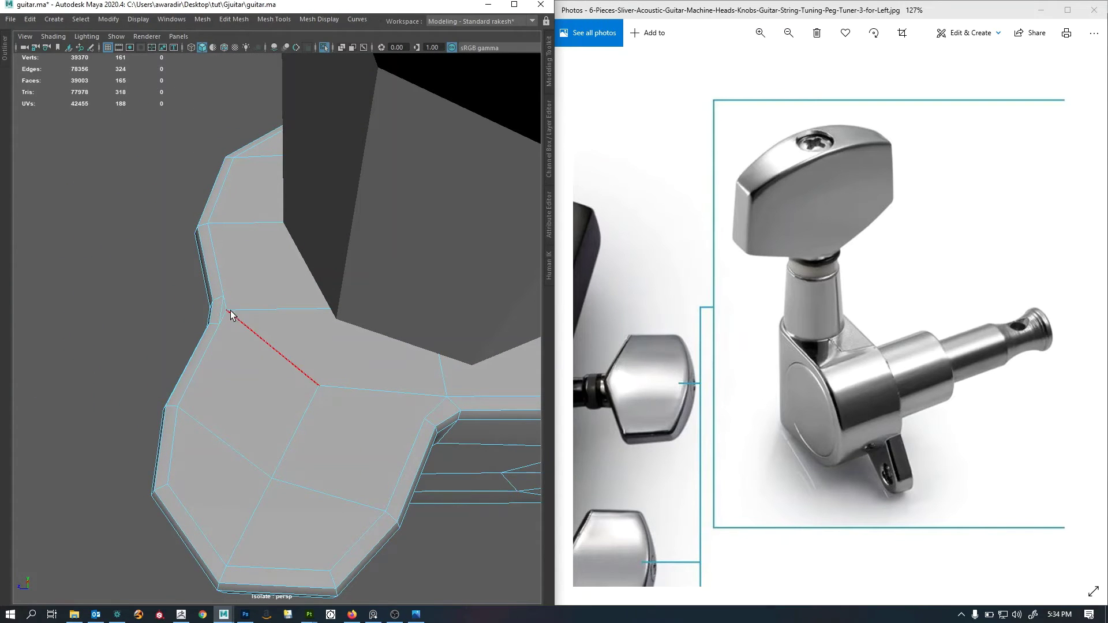
Delete the surplus edge at the lug's inner corner and cut a new edge line across the lug parallel to its base.
alt+drag(230, 322, 228, 361)
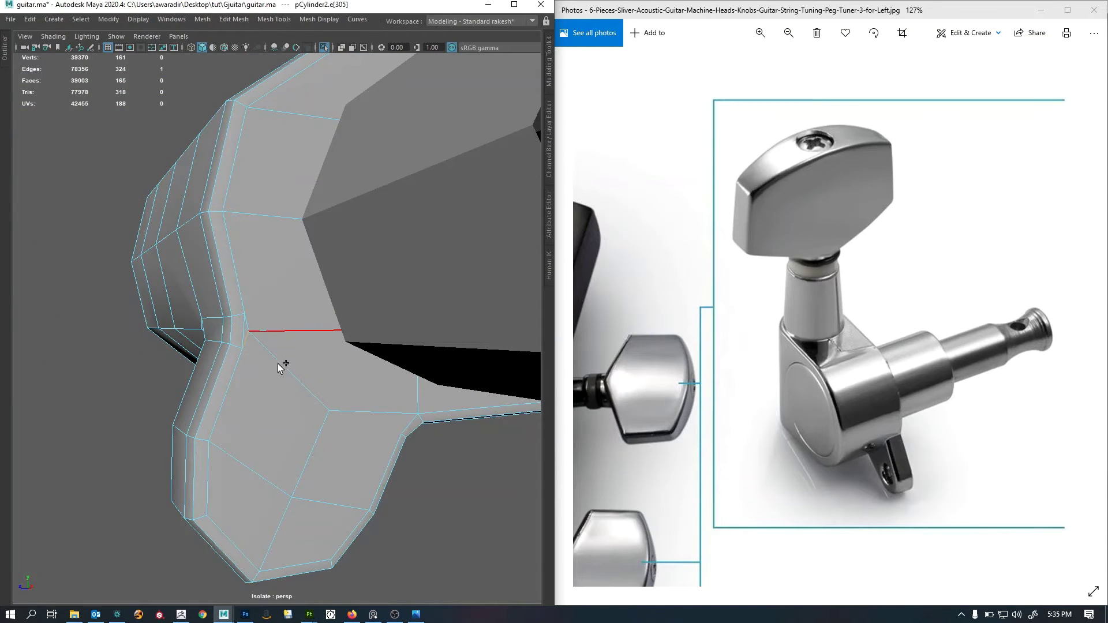
alt+drag(257, 398, 224, 371)
right_drag(274, 322, 211, 313)
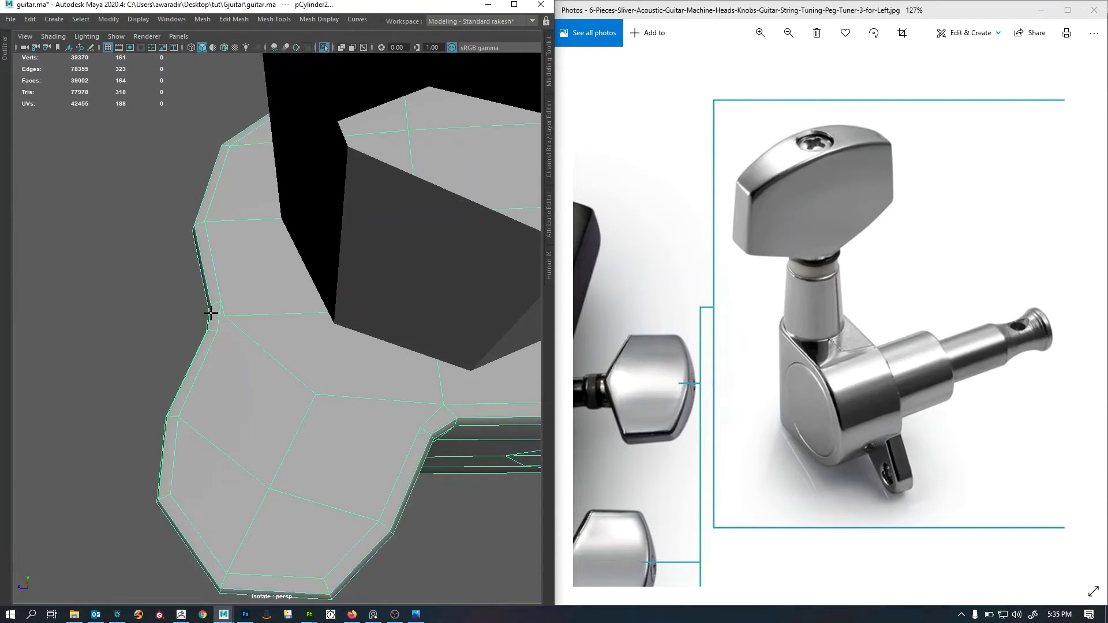
click(216, 331)
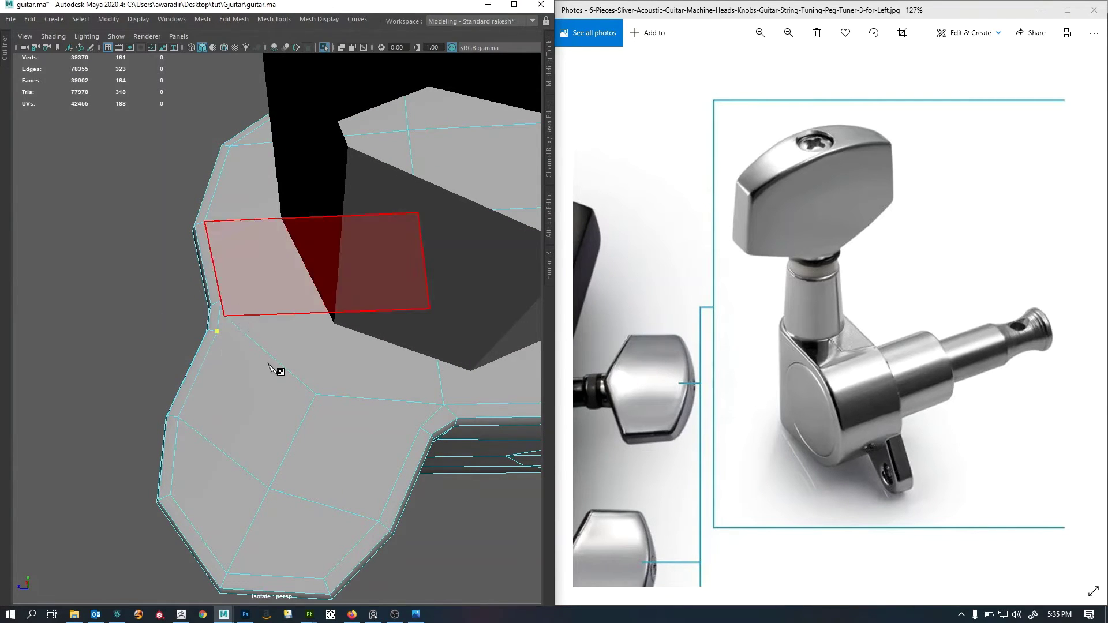
click(314, 409)
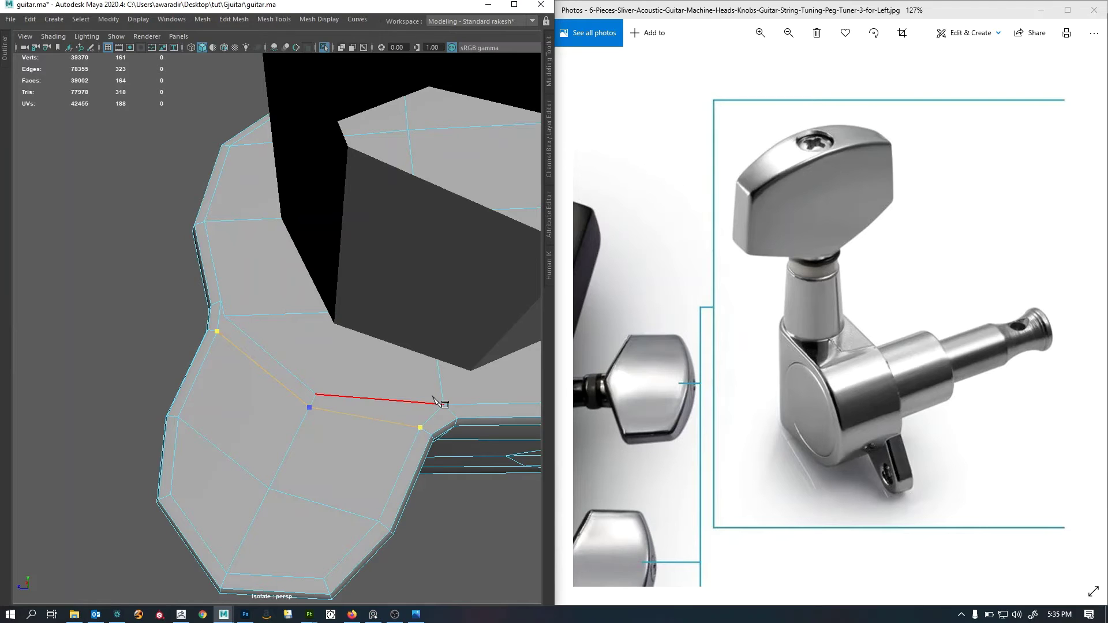
alt+drag(321, 427, 341, 439)
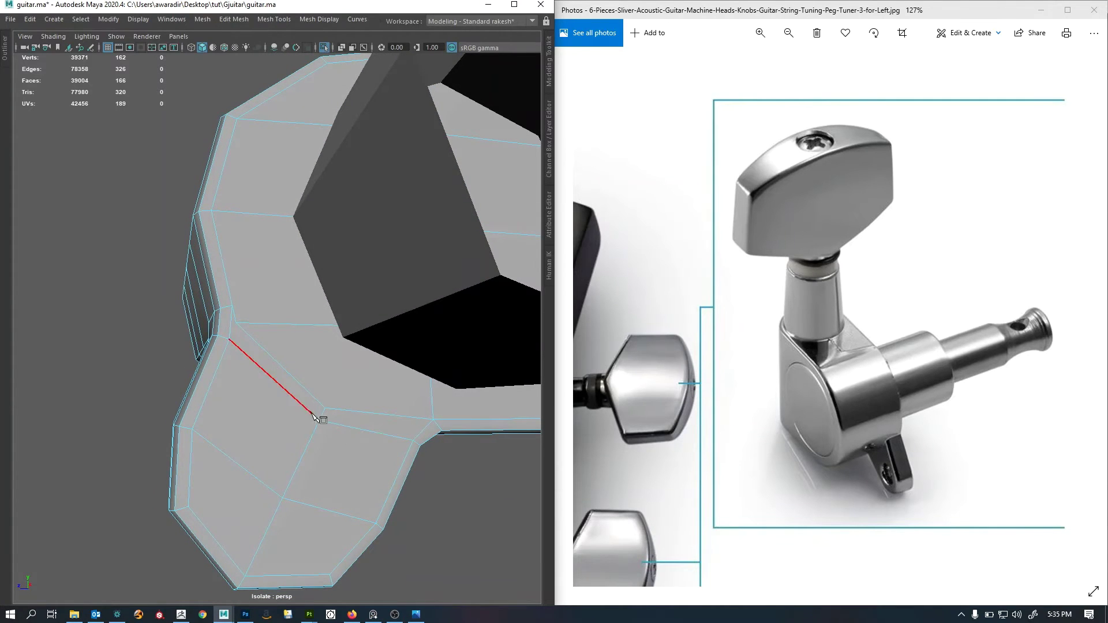
Collapse the short edge at the corner where the lug meets the housing rim and turn on the housing's smooth preview.
click(236, 314)
shift+right_drag(272, 327, 274, 299)
alt+drag(268, 372, 312, 431)
key(3)
Examine the joint between lug and gear housing from several angles, both in smooth preview and on the unsmoothed mesh.
alt+right_drag(312, 431, 256, 436)
click(319, 463)
alt+drag(298, 398, 416, 385)
mouse_move(248, 413)
alt+right_down()
mouse_move(299, 417)
mouse_move(228, 419)
alt+right_up()
alt+drag(231, 419, 408, 421)
click(407, 409)
alt+middle_drag(406, 399, 398, 403)
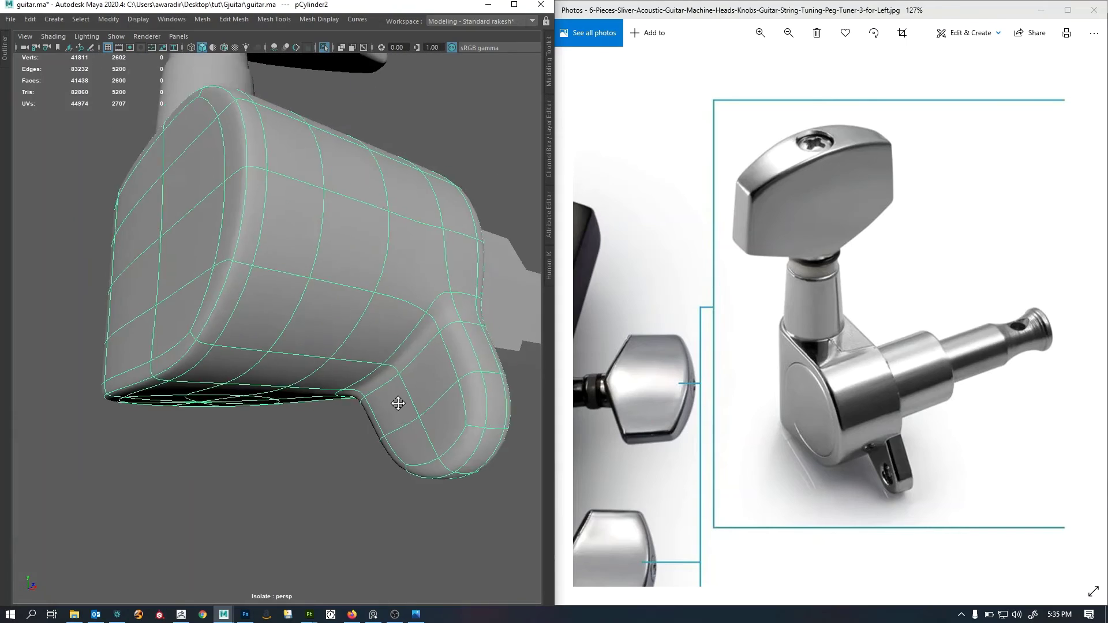
alt+drag(398, 403, 368, 310)
key(1)
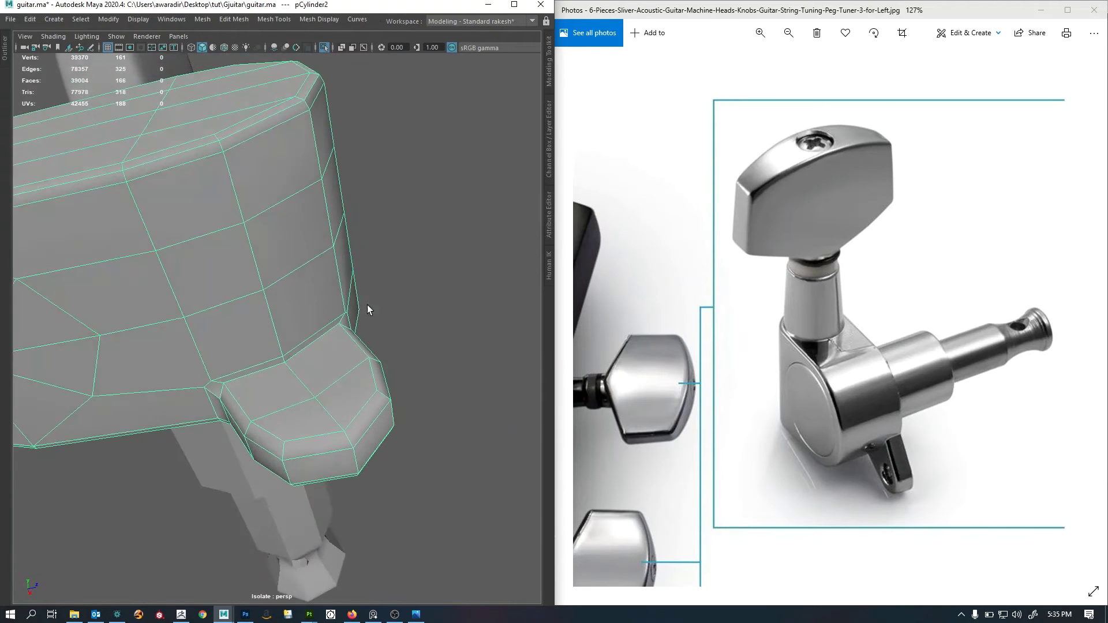
alt+right_drag(221, 379, 235, 380)
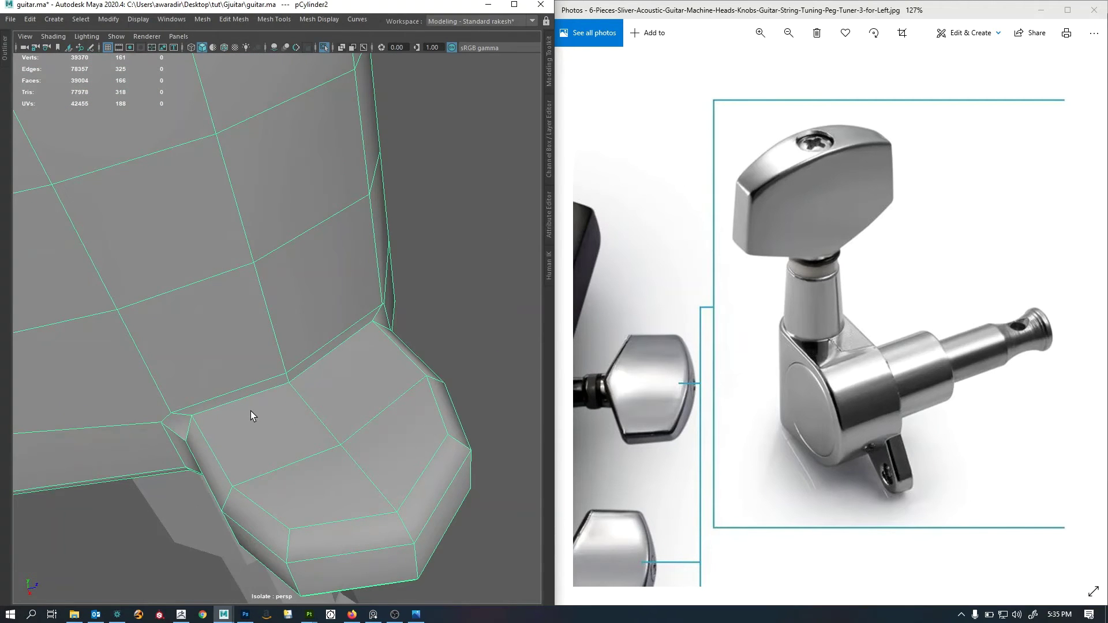
alt+drag(279, 416, 291, 415)
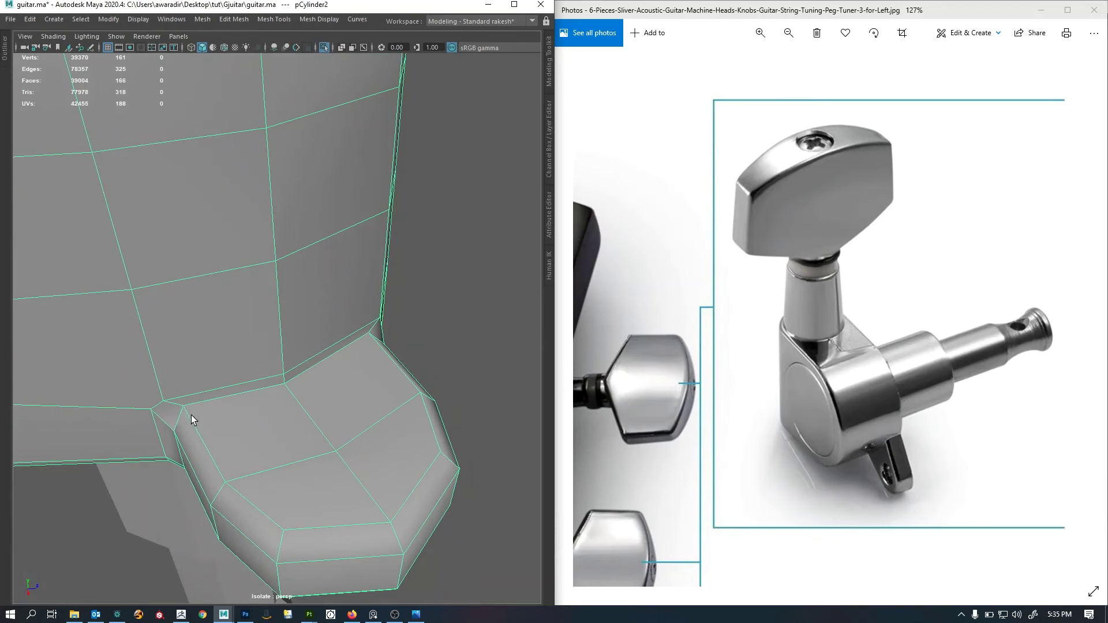
double_click(253, 396)
alt+drag(253, 396, 237, 512)
alt+right_drag(335, 423, 285, 433)
alt+drag(252, 372, 230, 381)
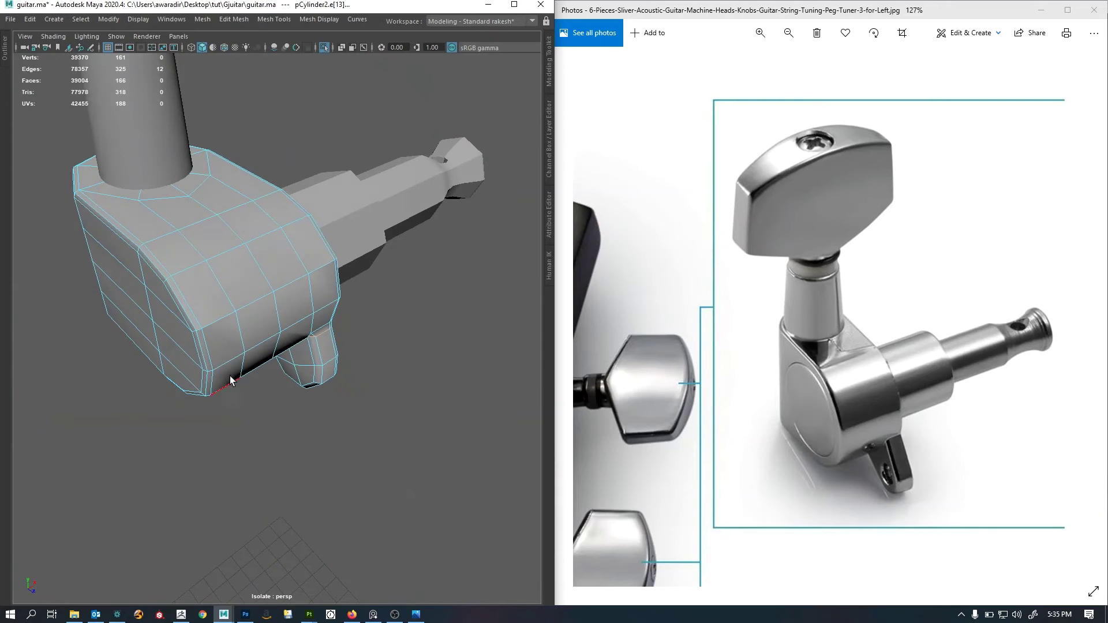
Turn the gear housing's smooth preview back on and view it together with the whole tuning peg.
key(3)
click(443, 323)
alt+right_drag(443, 324, 296, 330)
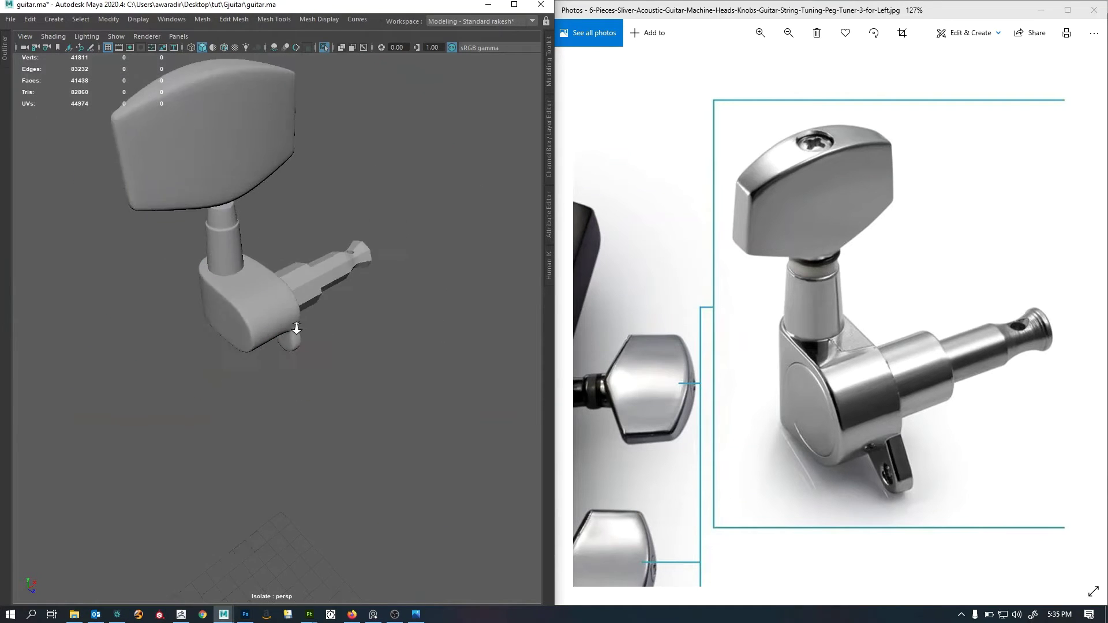
alt+drag(296, 330, 383, 381)
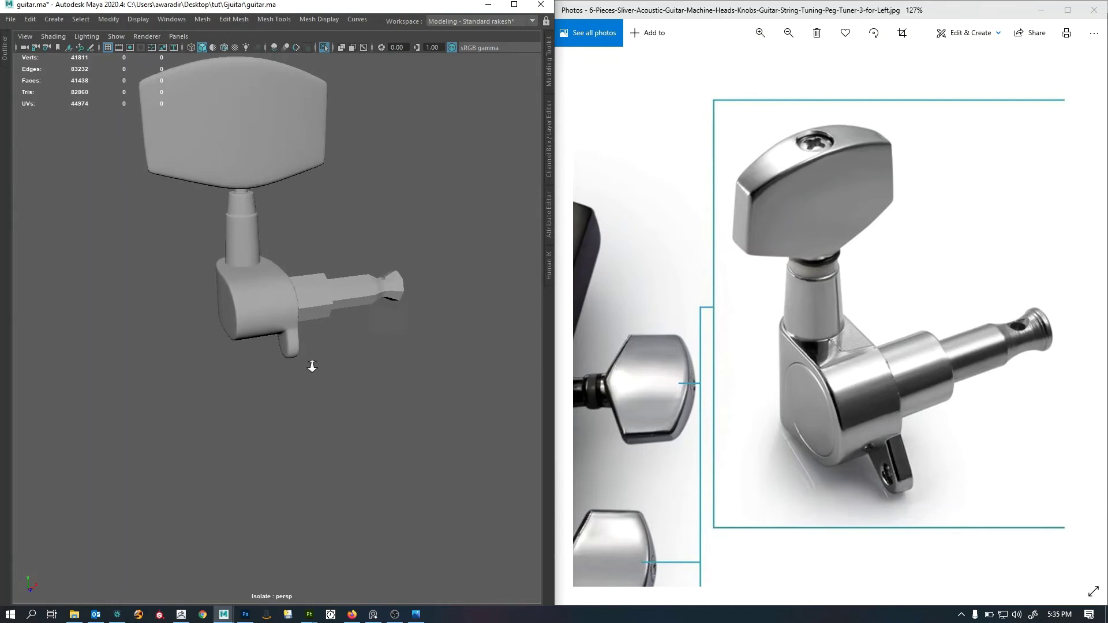
alt+right_drag(310, 363, 339, 374)
Delete the string post's end-cap faces hidden inside the gear housing, using wireframe display to reach them.
click(298, 318)
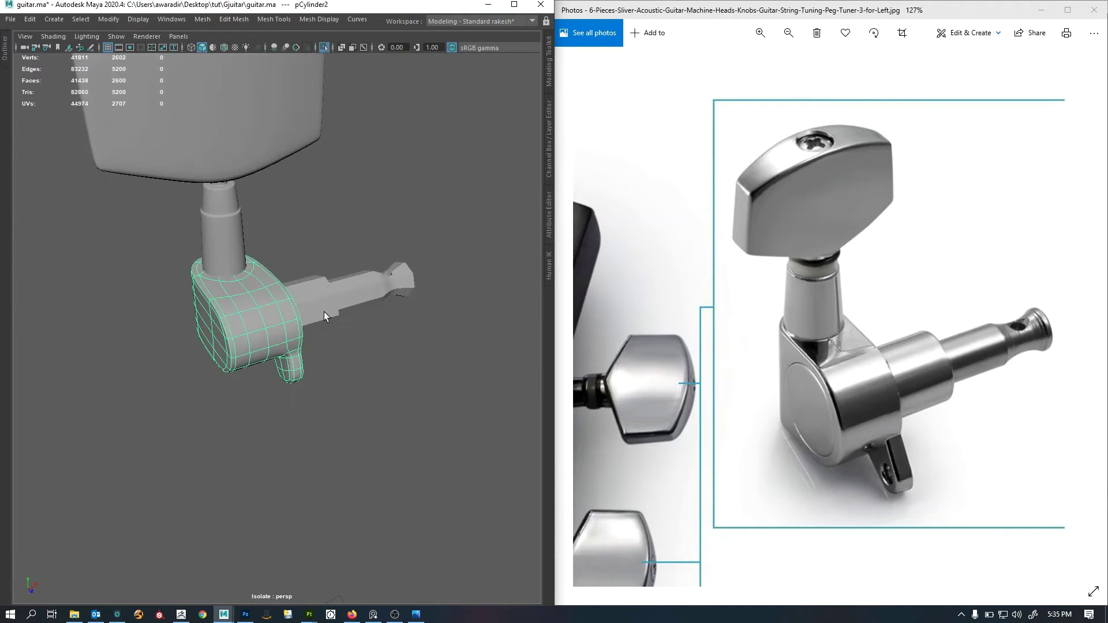
click(324, 313)
alt+drag(339, 345, 314, 366)
key(4)
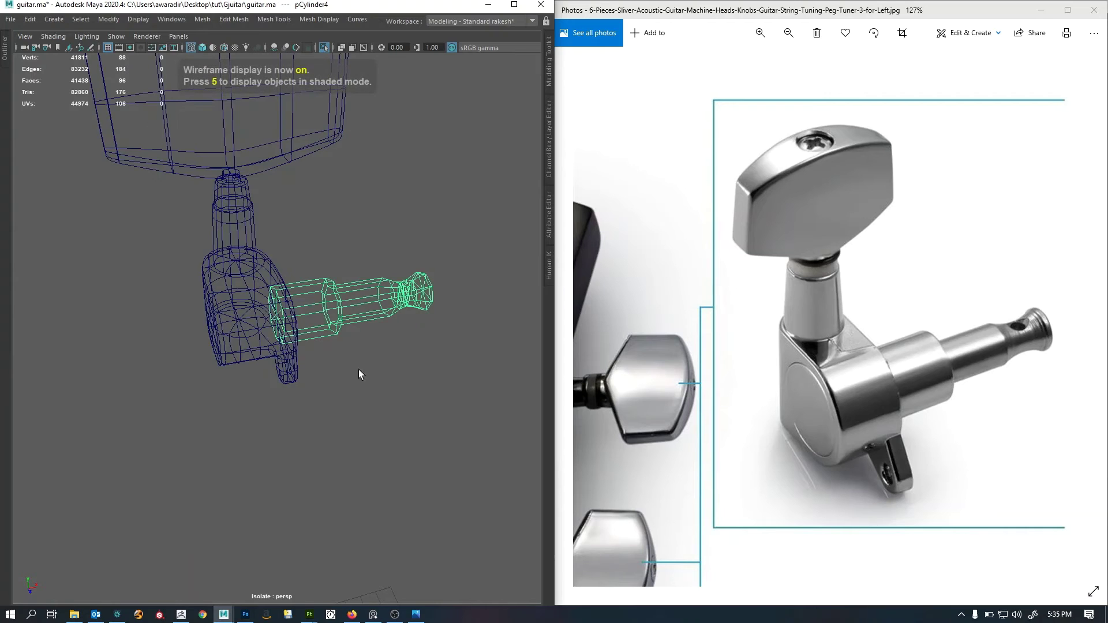
right_drag(346, 346, 275, 322)
ctrl+right_drag(367, 370, 370, 479)
alt+drag(377, 371, 275, 365)
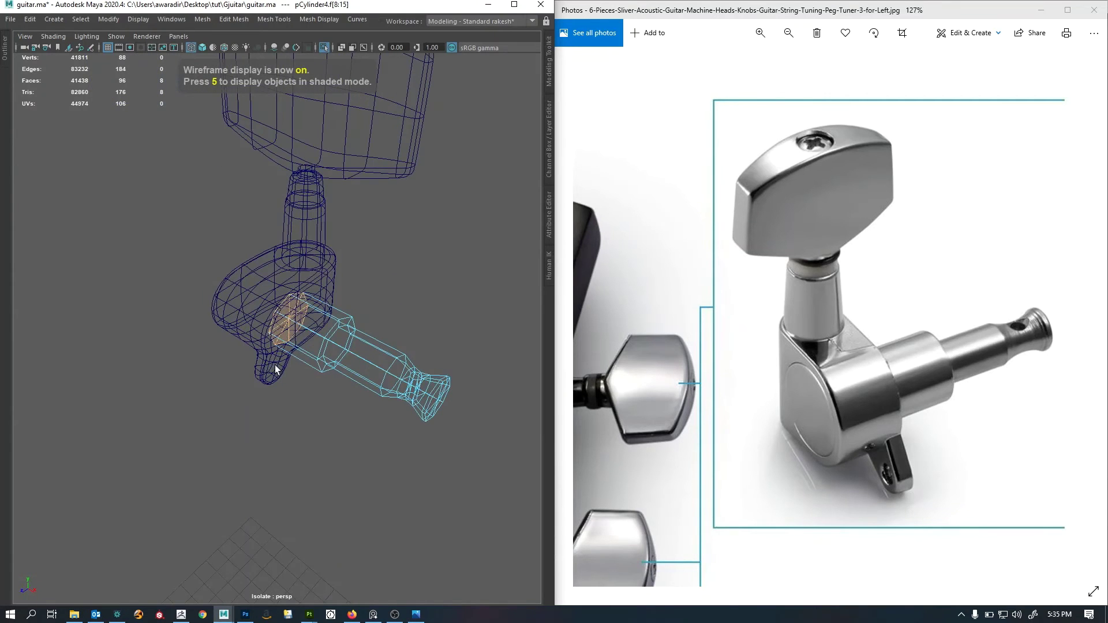
key(Delete)
right_drag(329, 349, 387, 278)
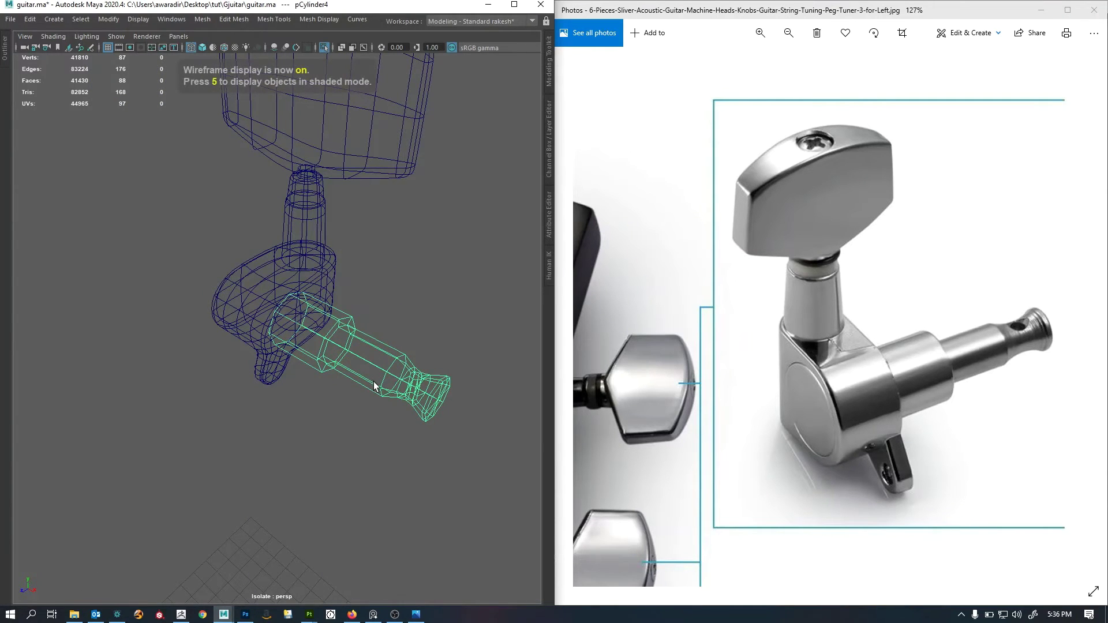
key(5)
Bevel the string post's edge loops at the stepped shoulder, flared end rim and string hole with a small fraction.
alt+right_drag(263, 371, 309, 379)
alt+middle_drag(309, 378, 283, 380)
alt+right_drag(283, 381, 306, 386)
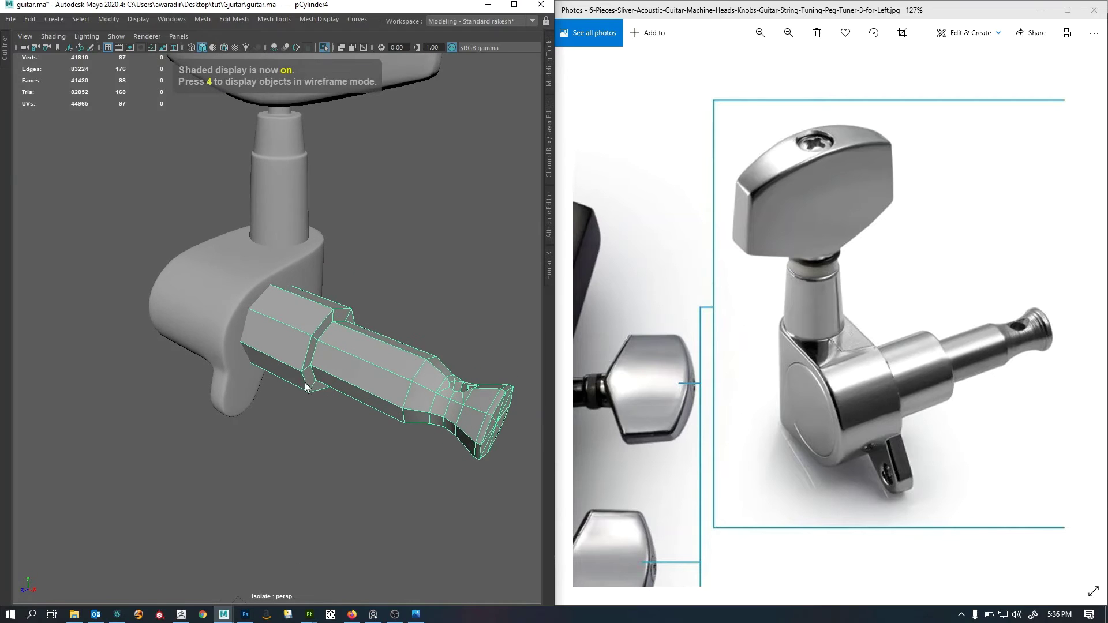
alt+middle_drag(307, 386, 272, 391)
alt+right_drag(272, 390, 287, 383)
alt+drag(287, 383, 269, 396)
right_drag(269, 392, 275, 328)
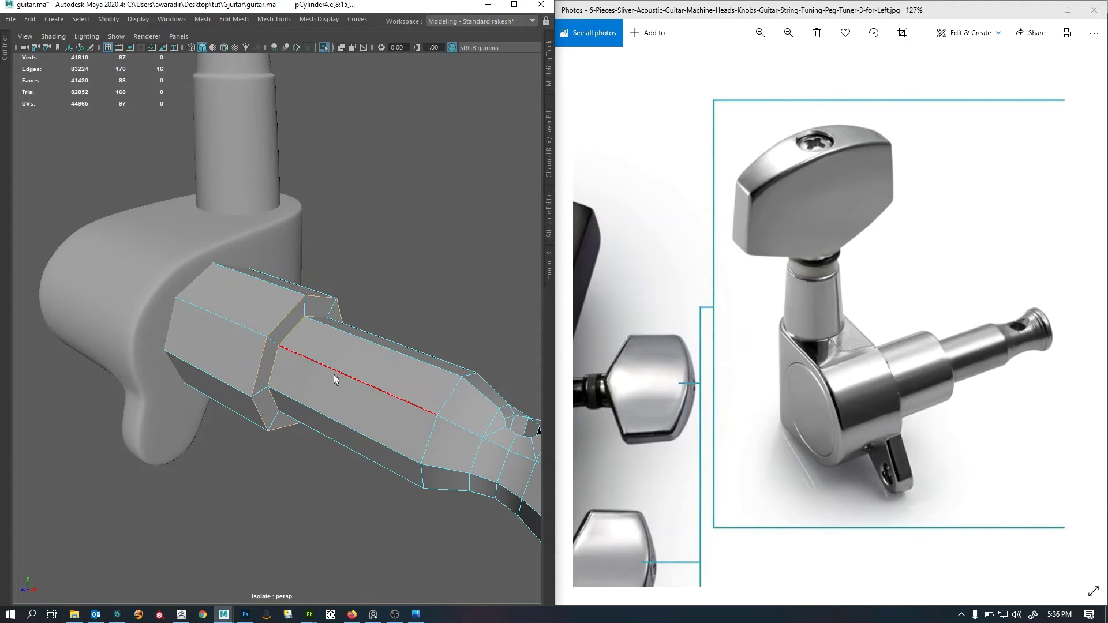
alt+right_drag(335, 378, 275, 364)
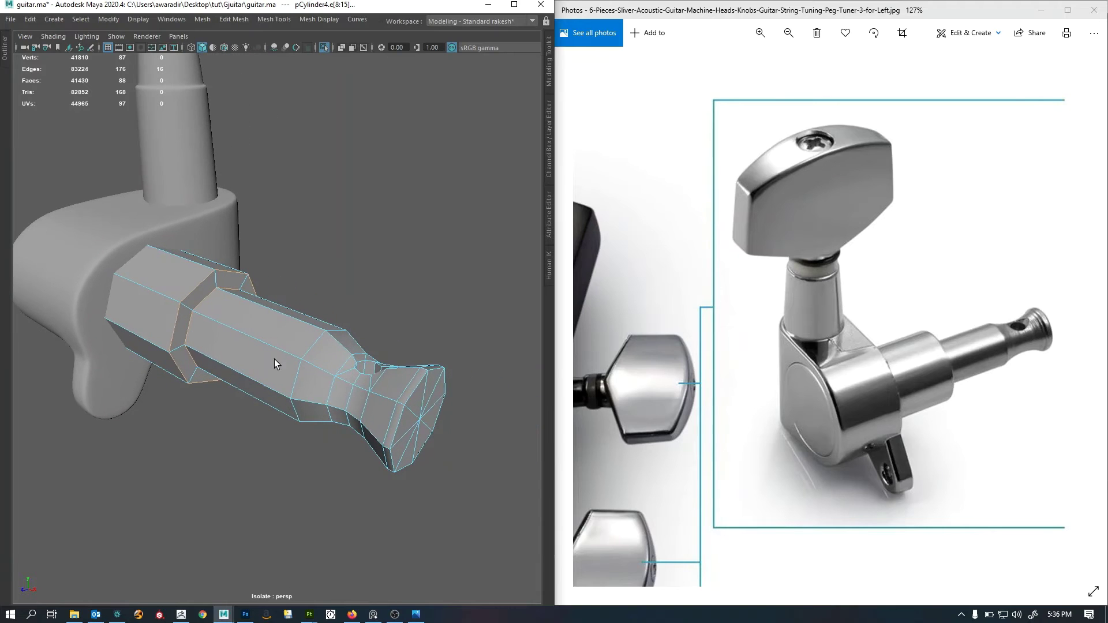
shift+double_click(411, 395)
alt+drag(276, 383, 273, 406)
alt+middle_drag(273, 406, 280, 352)
alt+right_drag(280, 369, 331, 437)
shift+double_click(344, 323)
alt+drag(323, 307, 247, 391)
scroll(310, 267, down, 3)
key(ctrl+b)
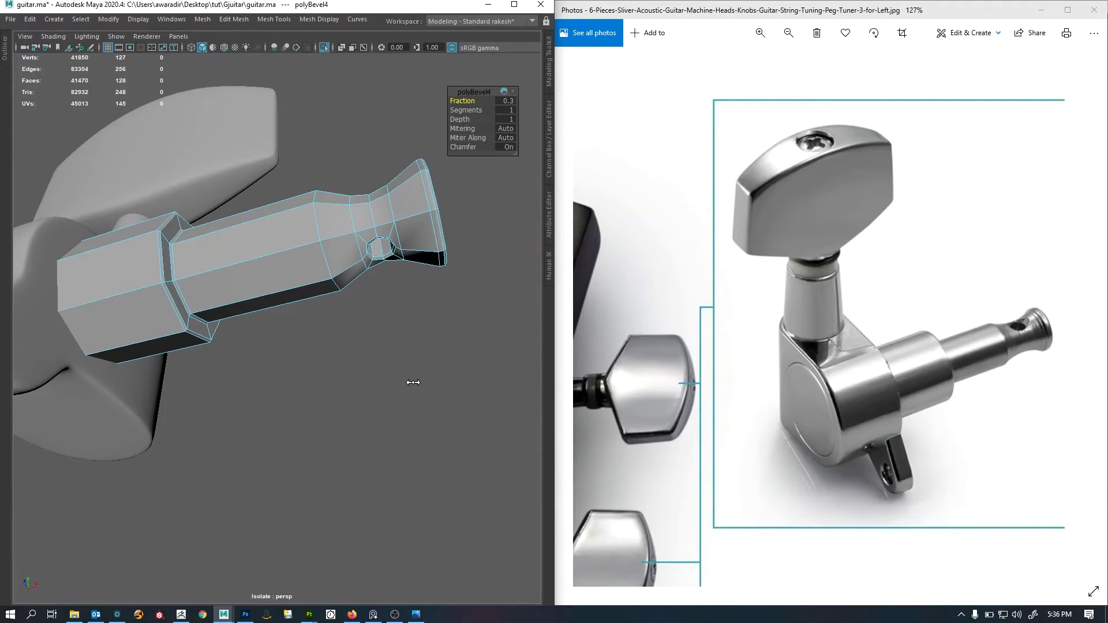
drag(413, 382, 378, 377)
Check the bevelled string post in smooth preview beside the gear housing and stem.
key(F8)
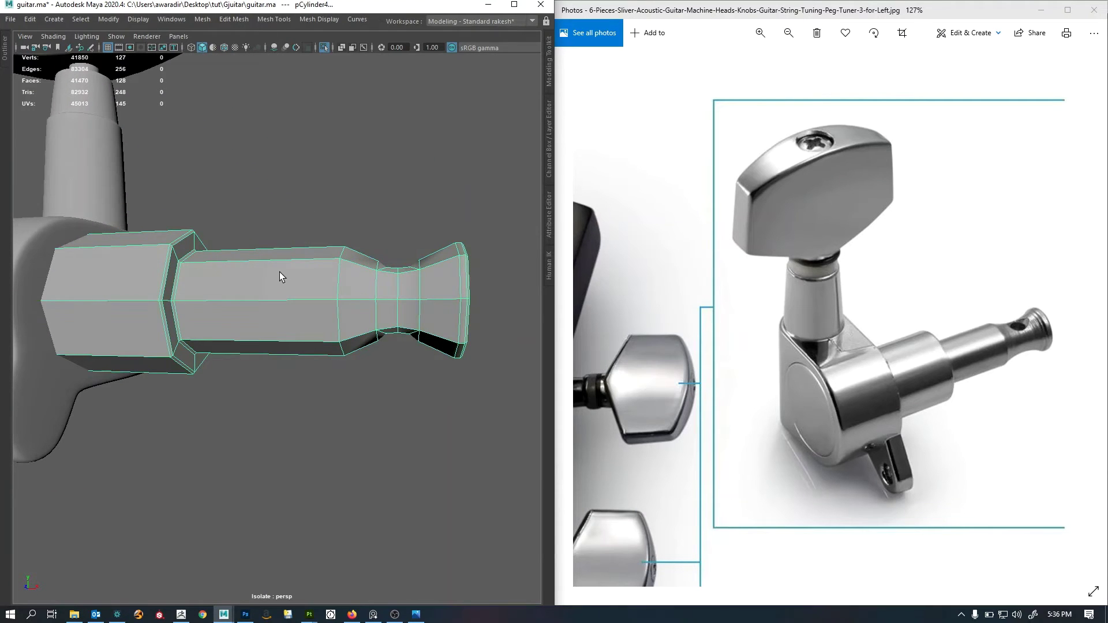
key(3)
click(285, 195)
scroll(278, 297, down, 5)
alt+drag(277, 297, 325, 345)
click(324, 345)
Bevel the edge loop where the string post's slim section starts to taper with a 0.06 fraction and preview the post smoothed.
key(1)
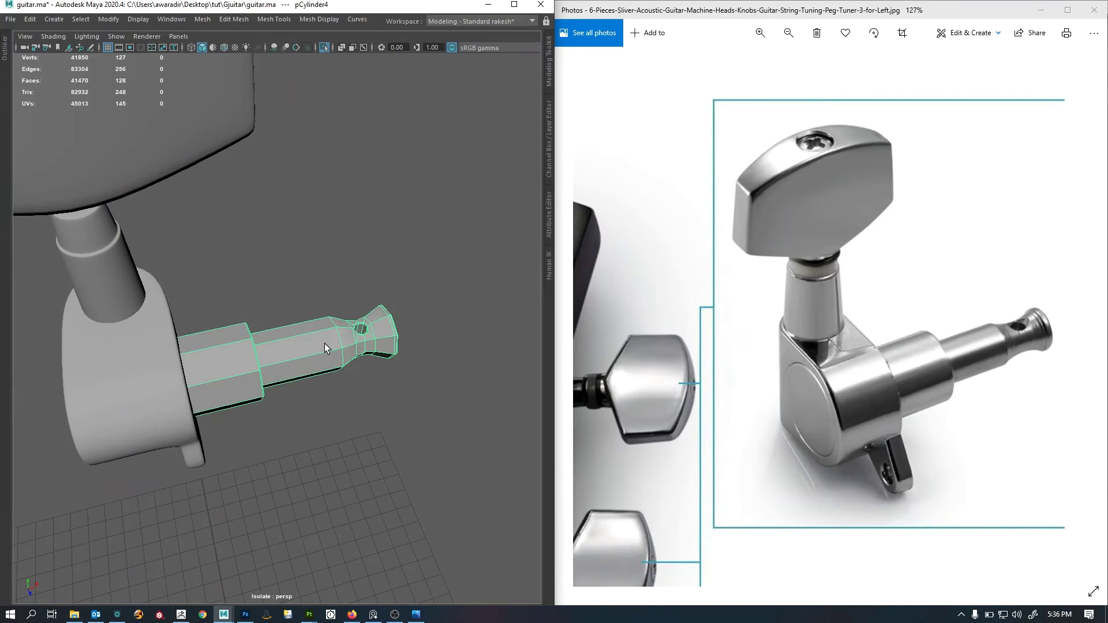
key(f)
key(F10)
double_click(317, 338)
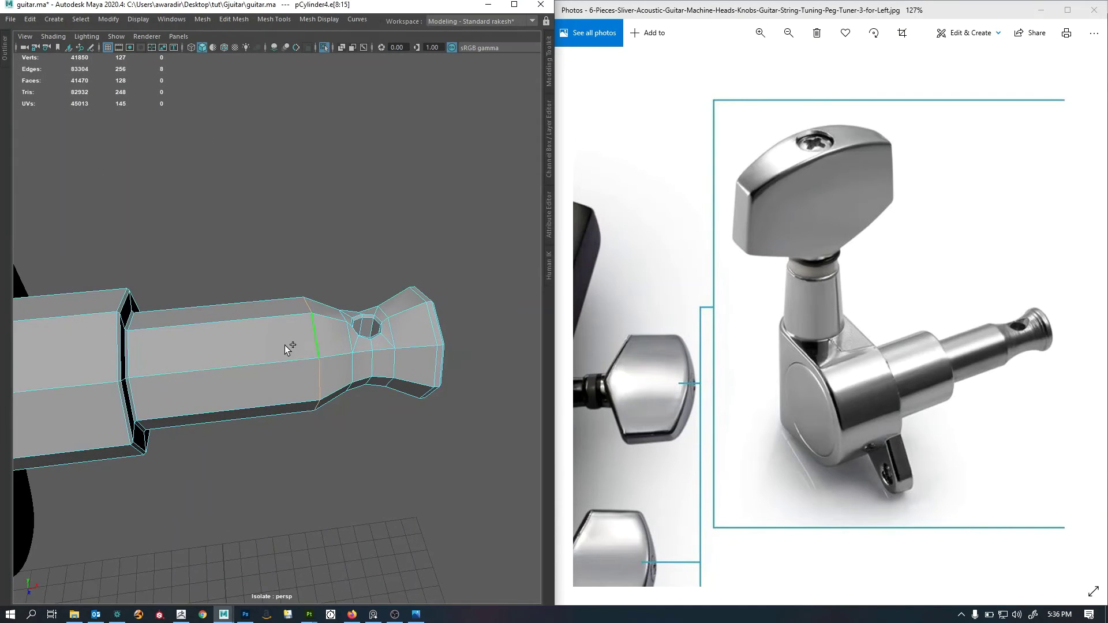
key(ctrl+b)
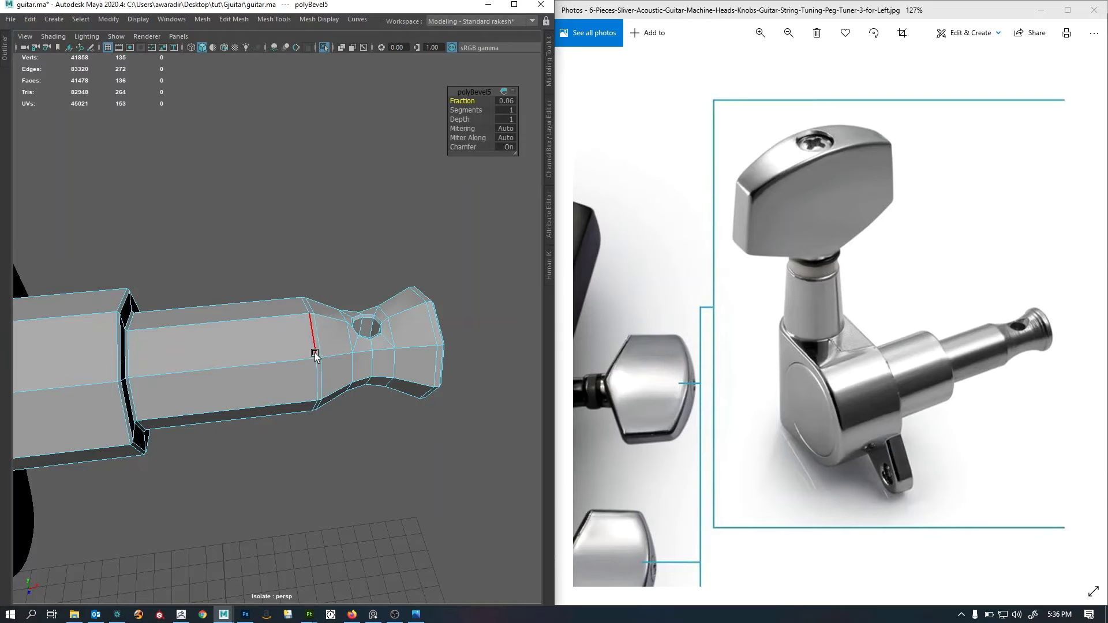
key(F8)
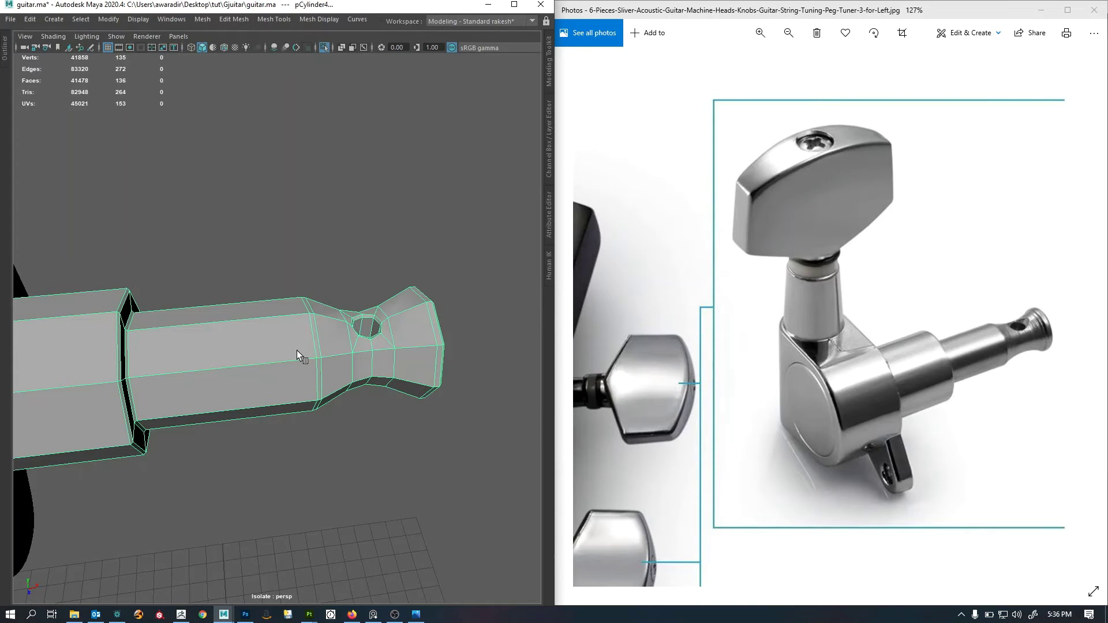
key(3)
key(a)
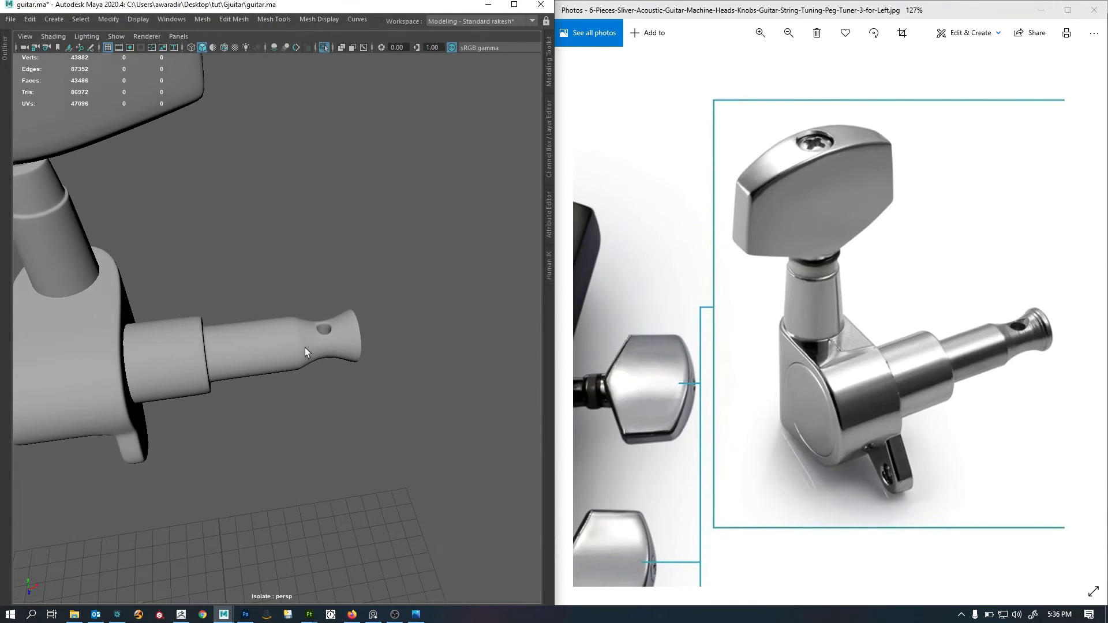
Insert two extra edge loops around the string post, including one midway along its slim section, and restore its smooth preview.
click(266, 339)
key(1)
key(F10)
double_click(255, 341)
shift+right_drag(304, 428, 269, 397)
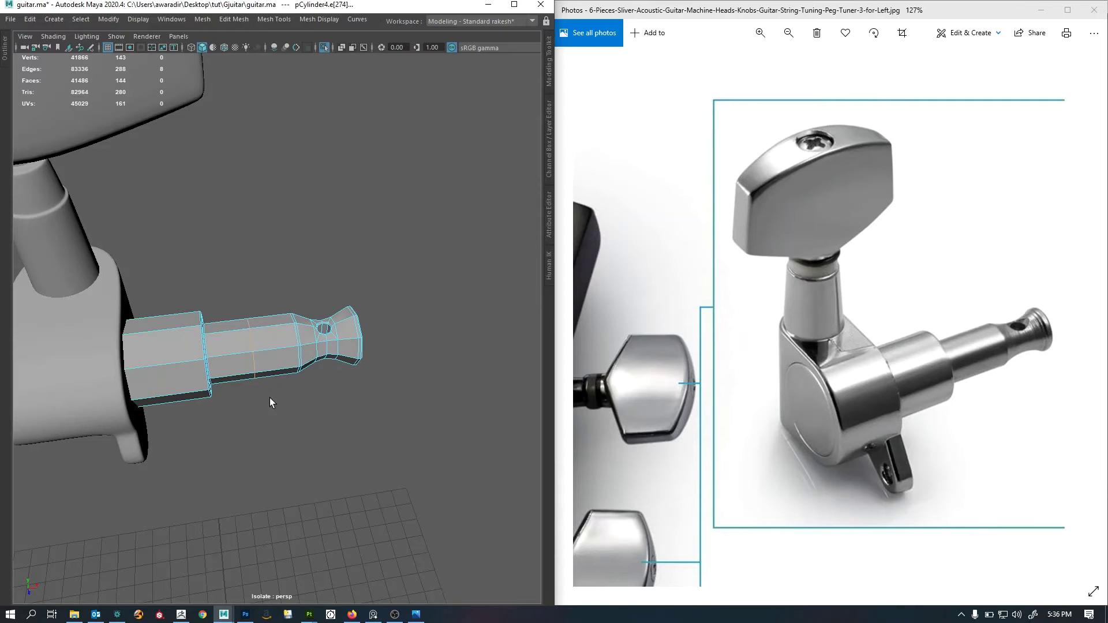
alt+drag(269, 397, 274, 375)
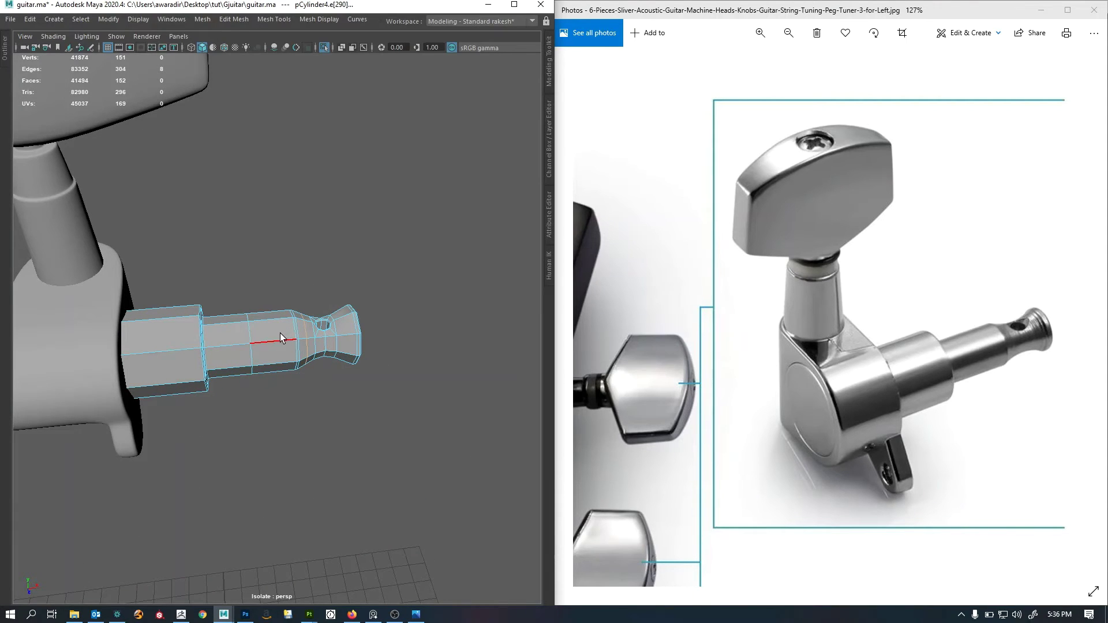
key(F8)
key(3)
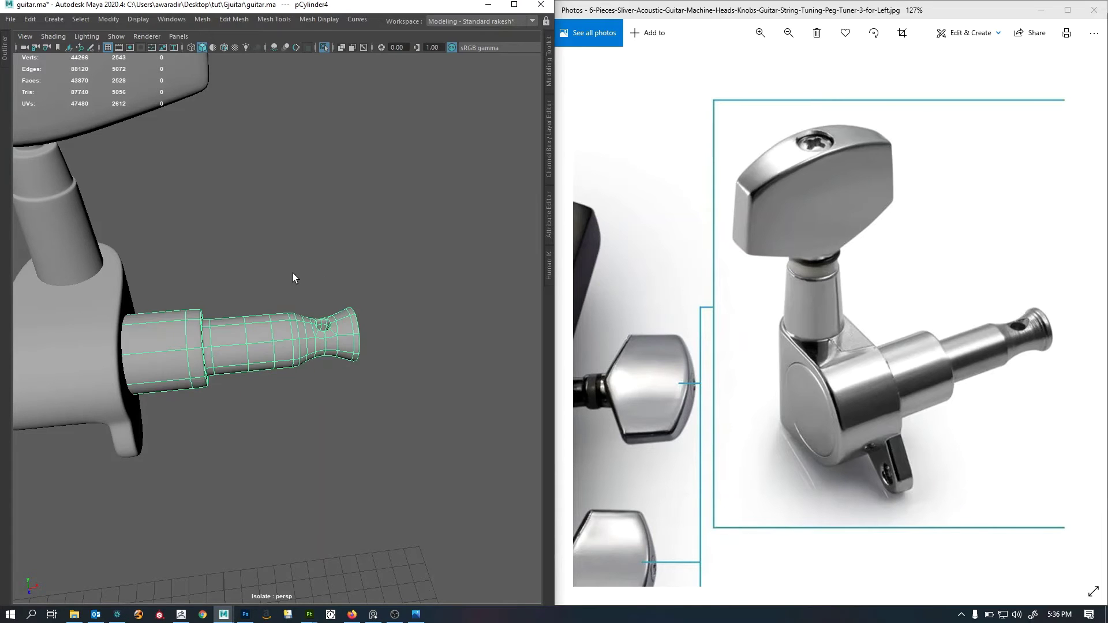
Examine the whole smoothed tuning peg from a distance and with all its parts selected.
click(293, 274)
alt+drag(375, 363, 400, 366)
alt+right_drag(401, 366, 284, 374)
alt+drag(283, 374, 237, 398)
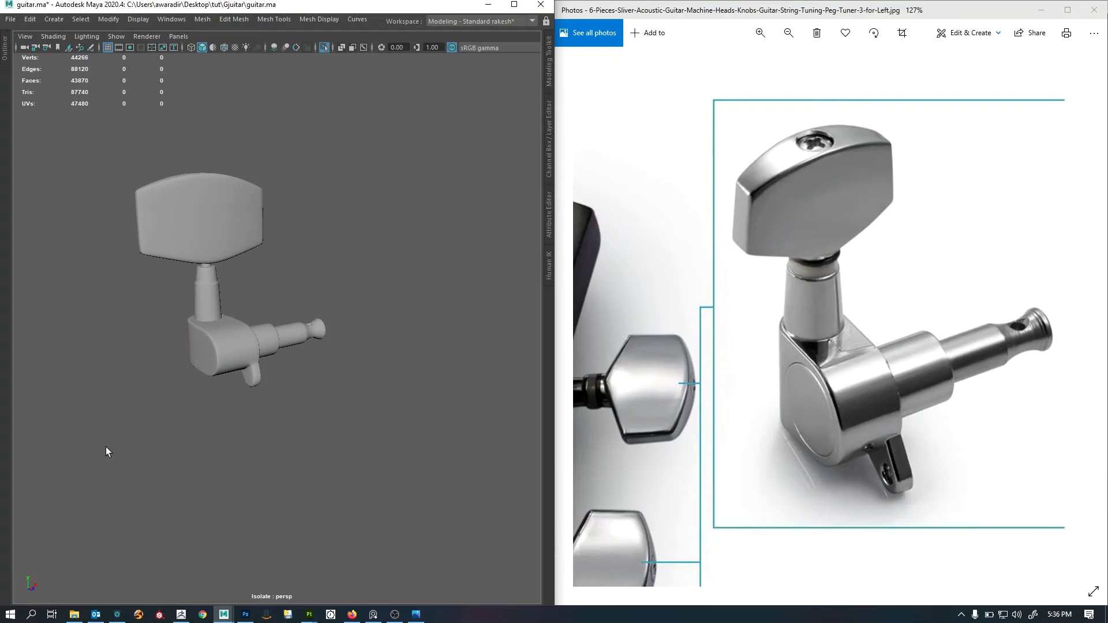
drag(107, 451, 426, 193)
shift+right_drag(419, 191, 418, 429)
click(353, 376)
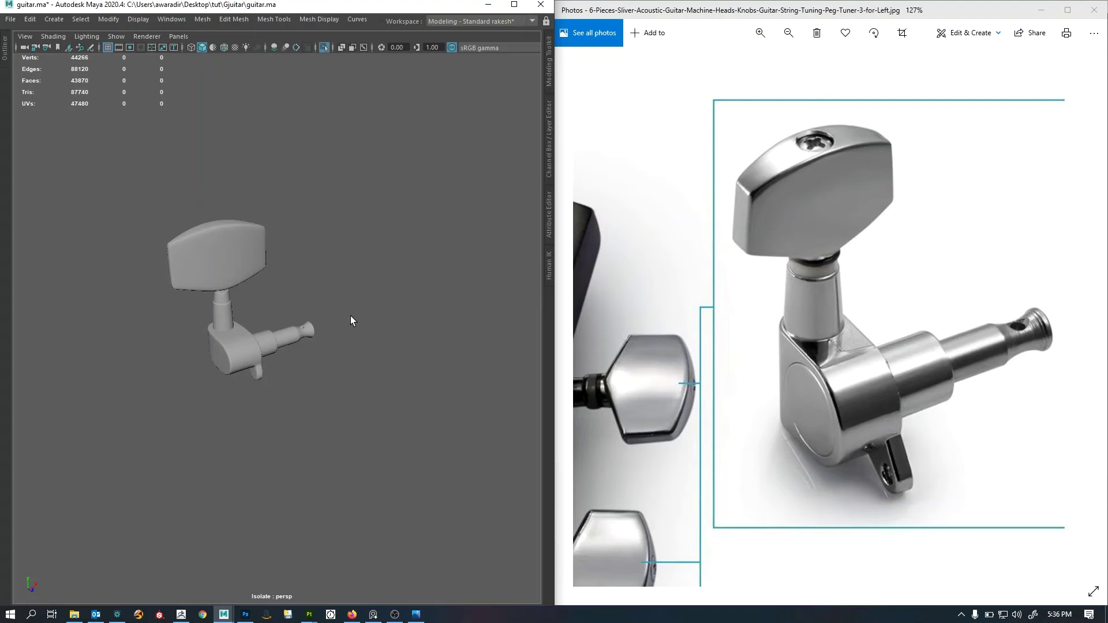
Check the selection of the peg's parts, clear it and maximize the modelling window.
drag(145, 431, 325, 252)
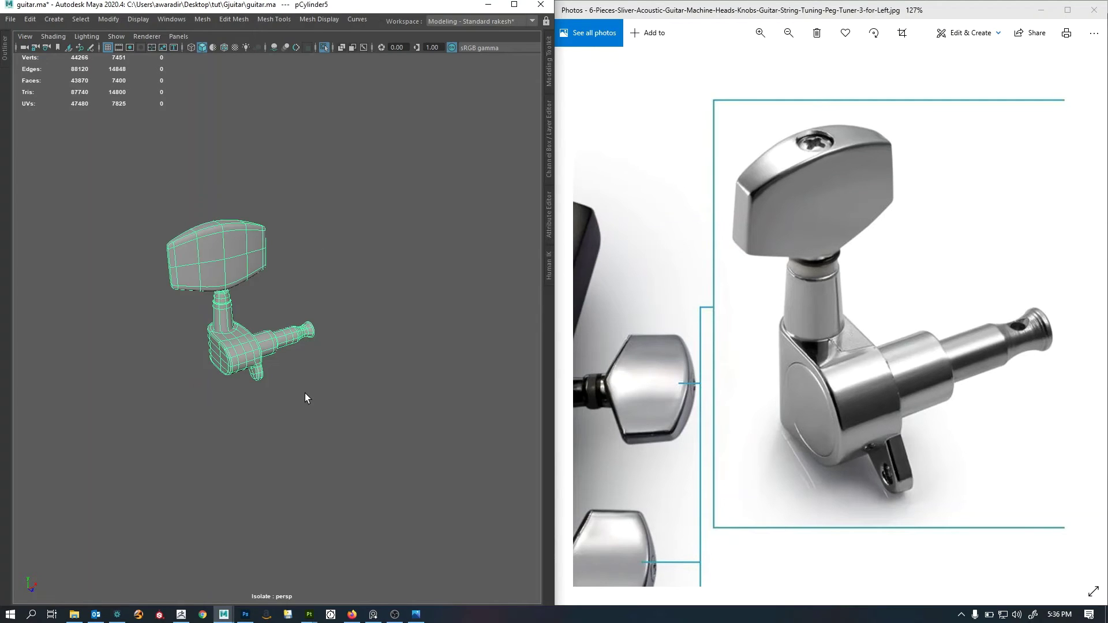
click(316, 390)
click(238, 349)
click(391, 341)
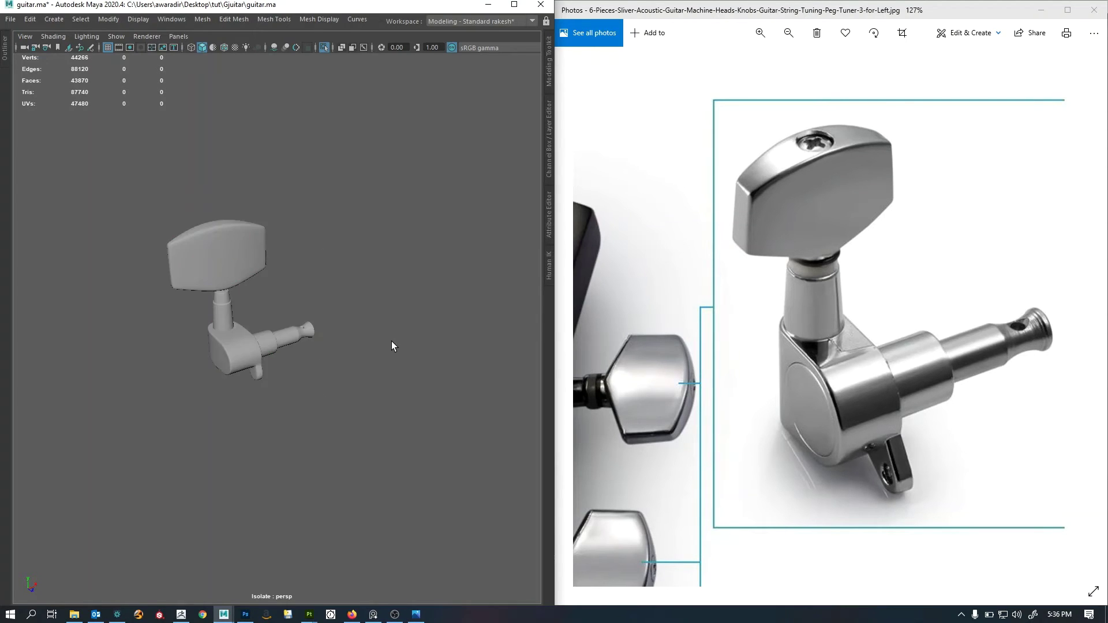
alt+right_drag(392, 342, 371, 344)
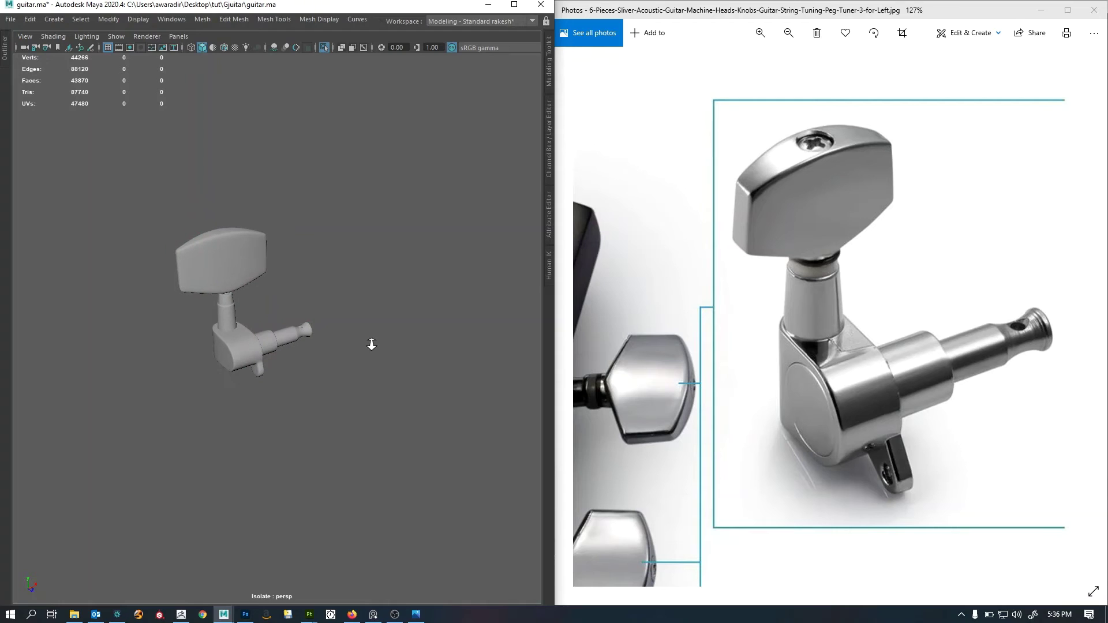
click(521, 12)
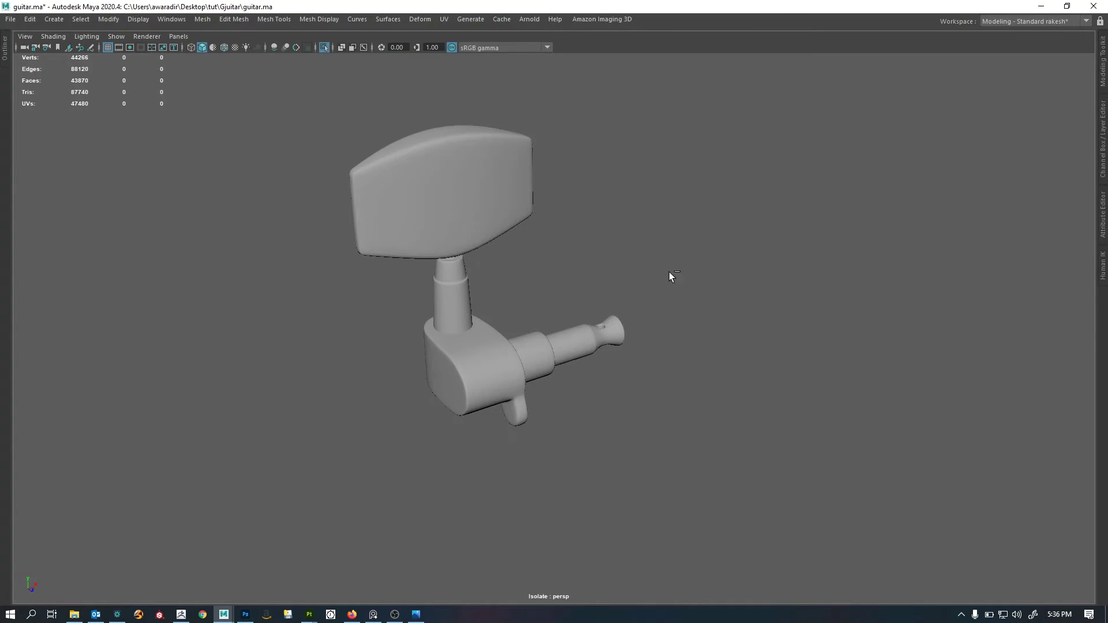
Restore the full interface, end the isolated display and select the tuning peg in the front view.
key(ctrl+space)
key(ctrl+1)
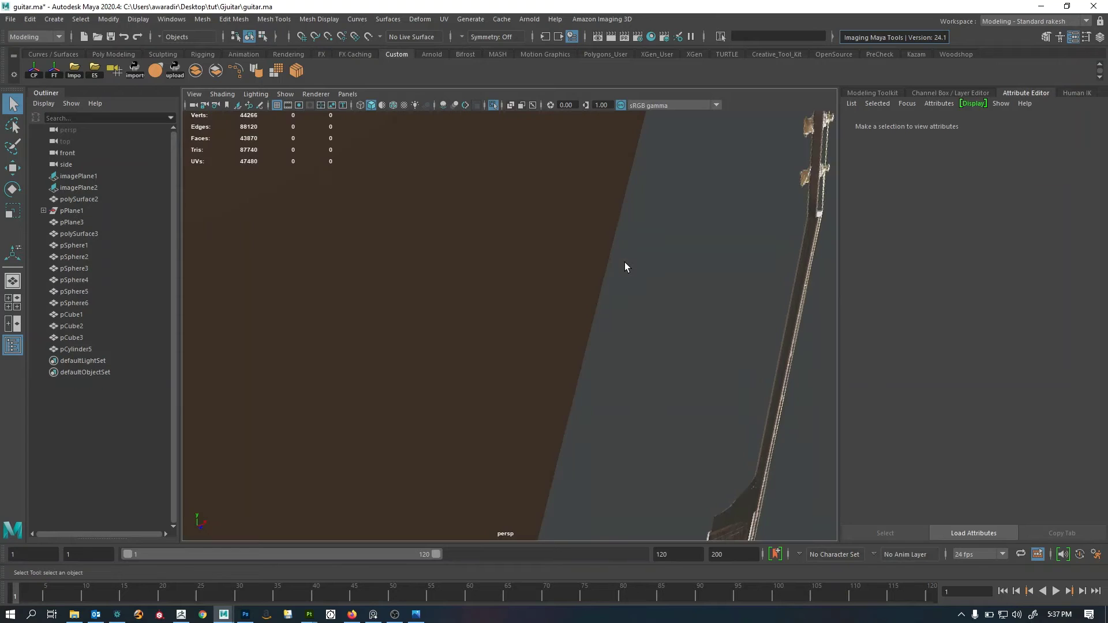
alt+drag(574, 287, 587, 324)
key(space)
click(565, 281)
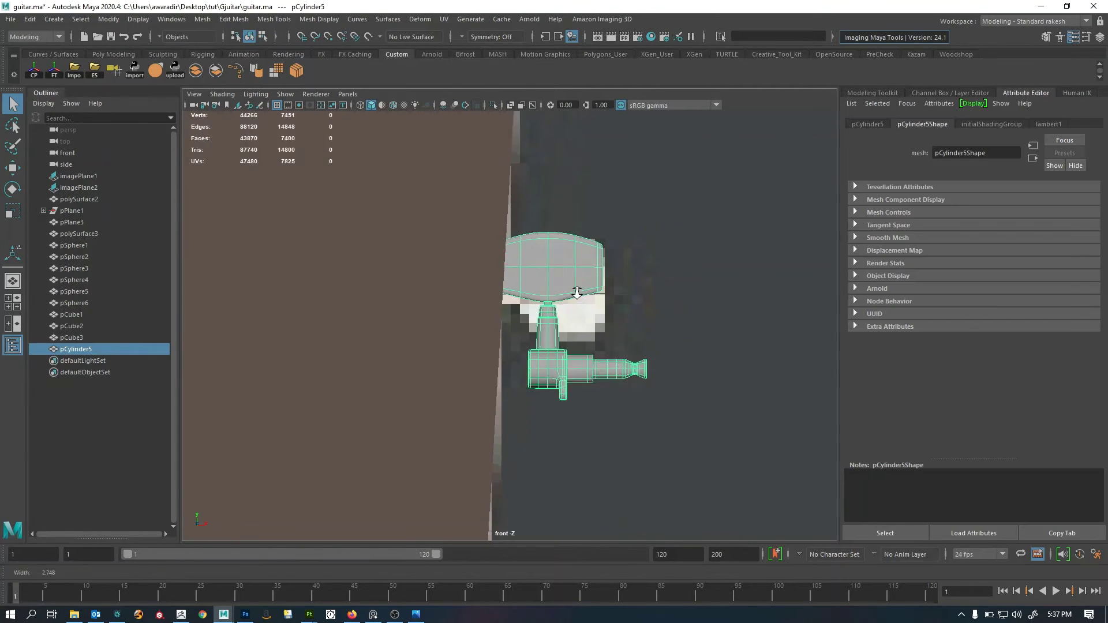
Rotate the tuning peg to -90° about Z and shift it to Translate X -0.214.
scroll(566, 288, down, 3)
key(e)
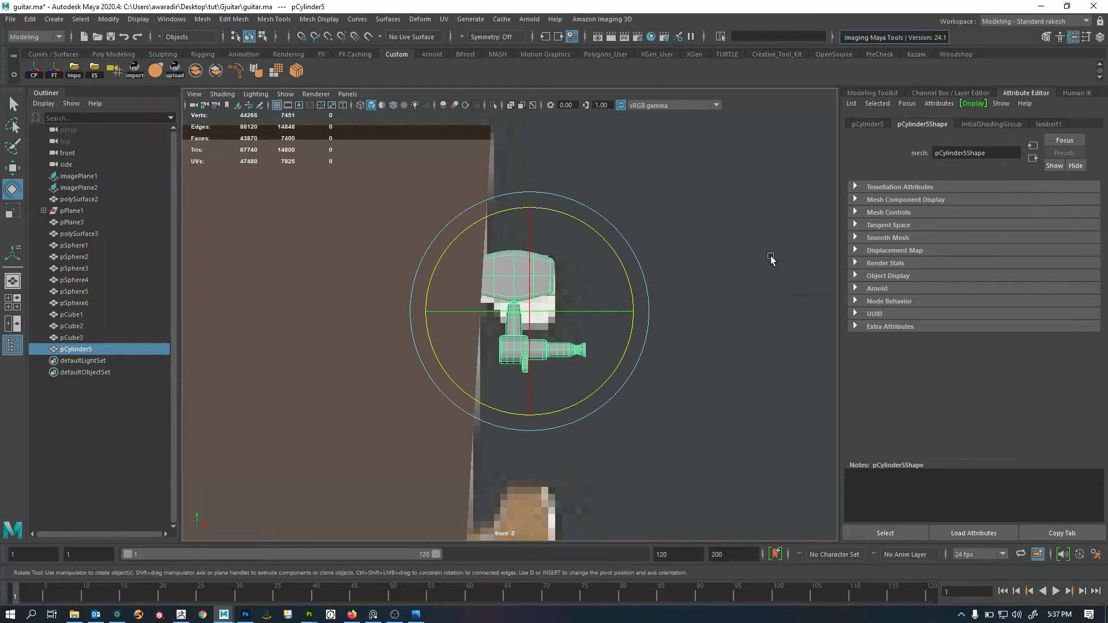
key(ctrl+a)
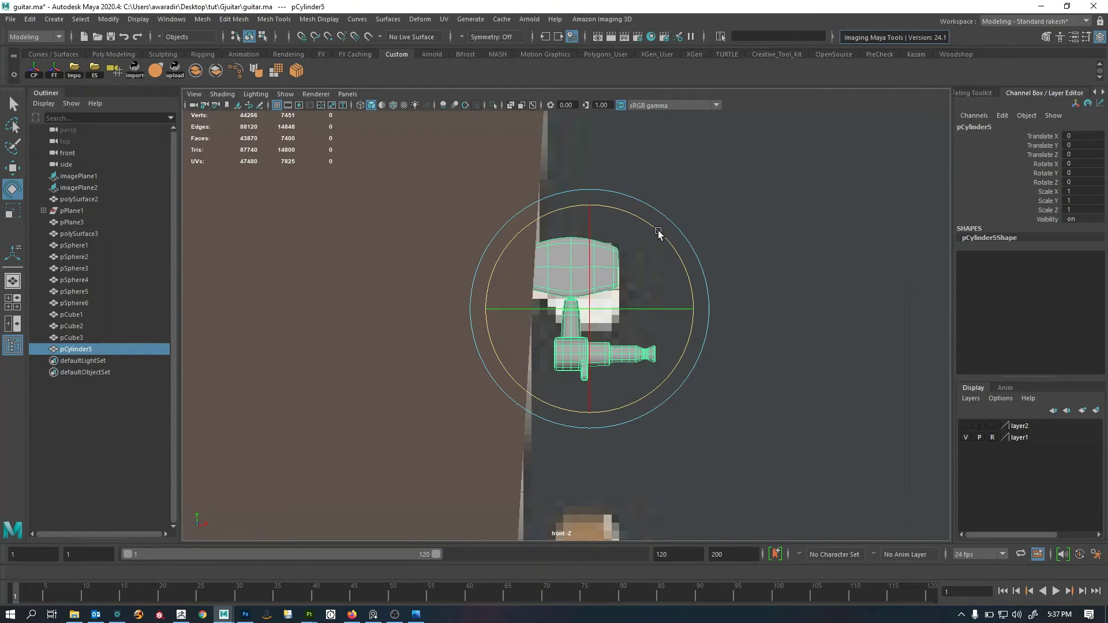
drag(659, 230, 620, 274)
key(w)
key(space)
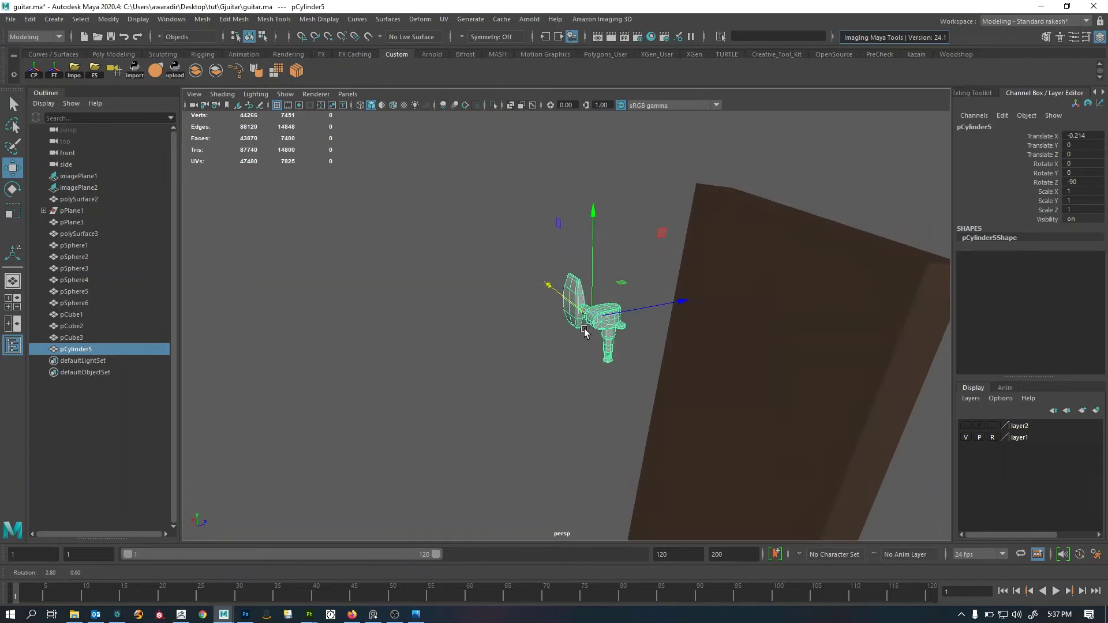
In the side view, rotate the tuning peg to Rotate X 90, Rotate Y 90 and Rotate Z 0.
alt+drag(586, 329, 670, 319)
alt+right_drag(671, 319, 553, 334)
alt+drag(553, 333, 602, 350)
key(space)
key(space)
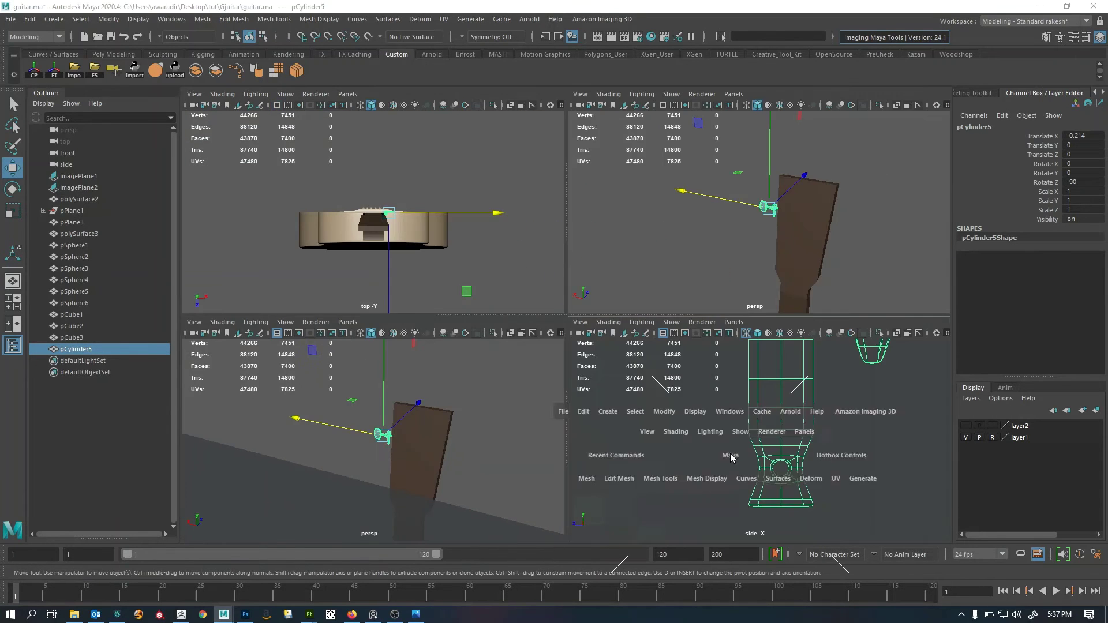
alt+right_drag(729, 455, 361, 413)
alt+right_drag(547, 363, 629, 349)
alt+middle_drag(629, 348, 654, 353)
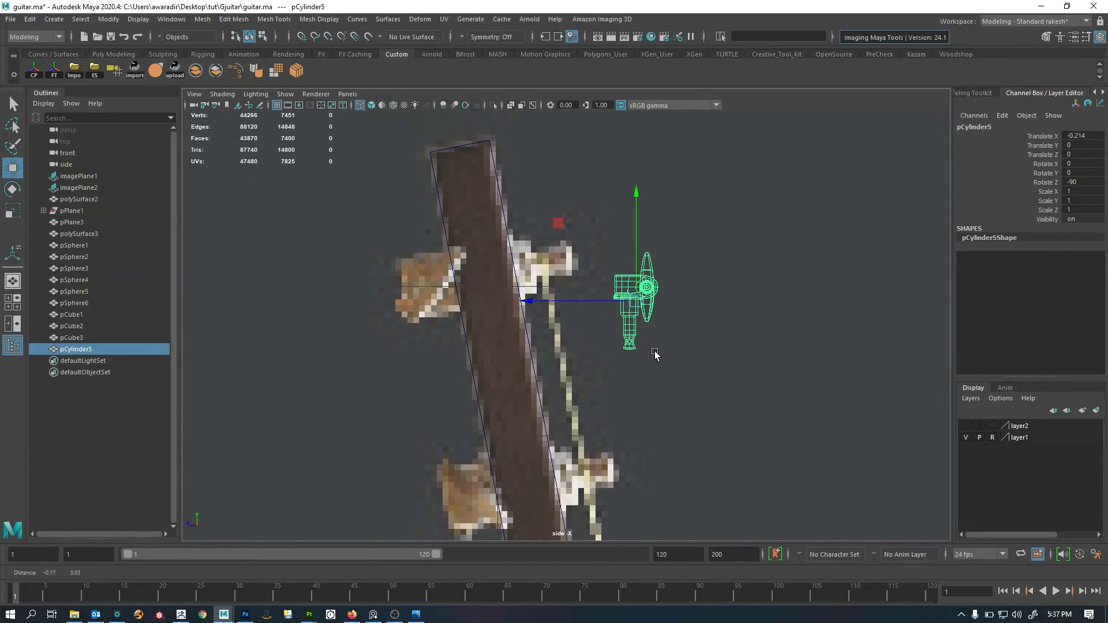
key(e)
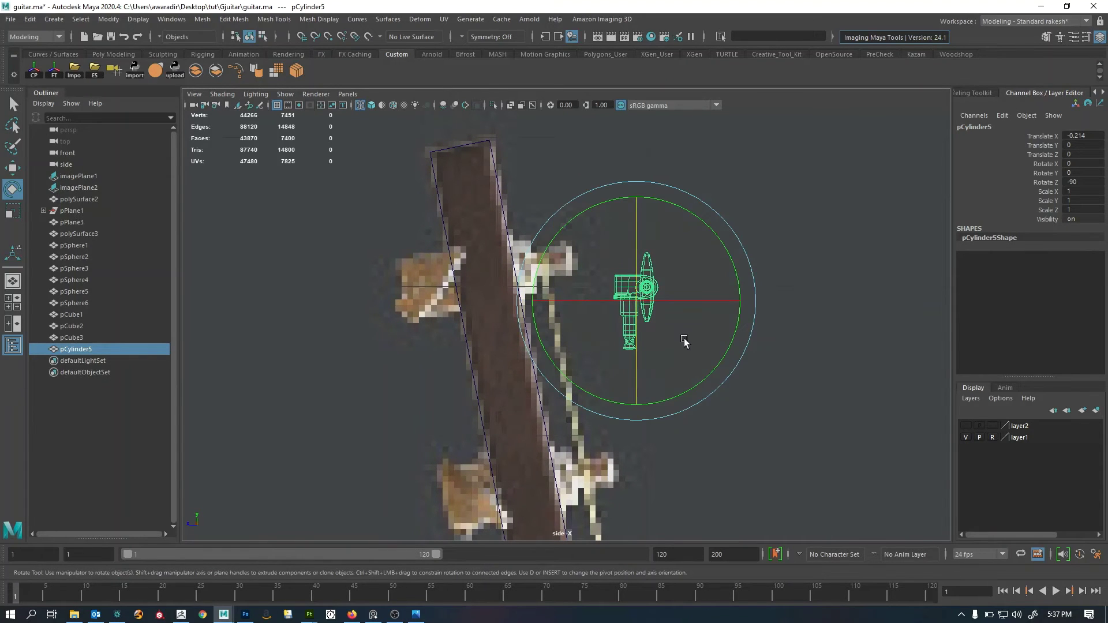
drag(685, 339, 742, 247)
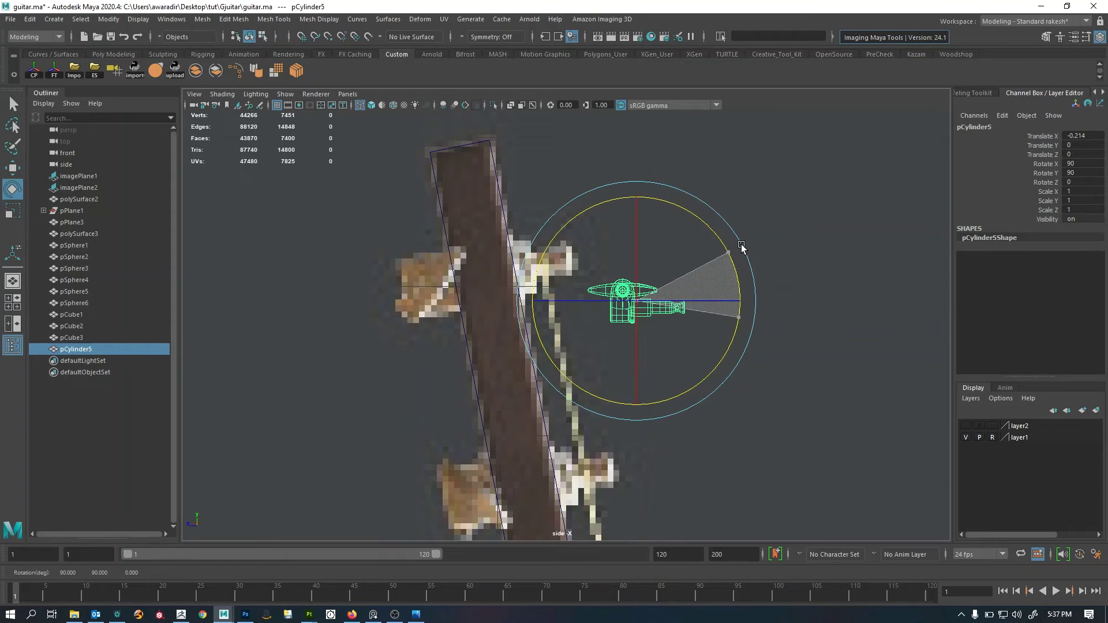
drag(742, 245, 746, 240)
key(w)
Align the tuning peg with the top reference knob in the front view at Translate X -0.236 and Translate Y 0.034.
key(space)
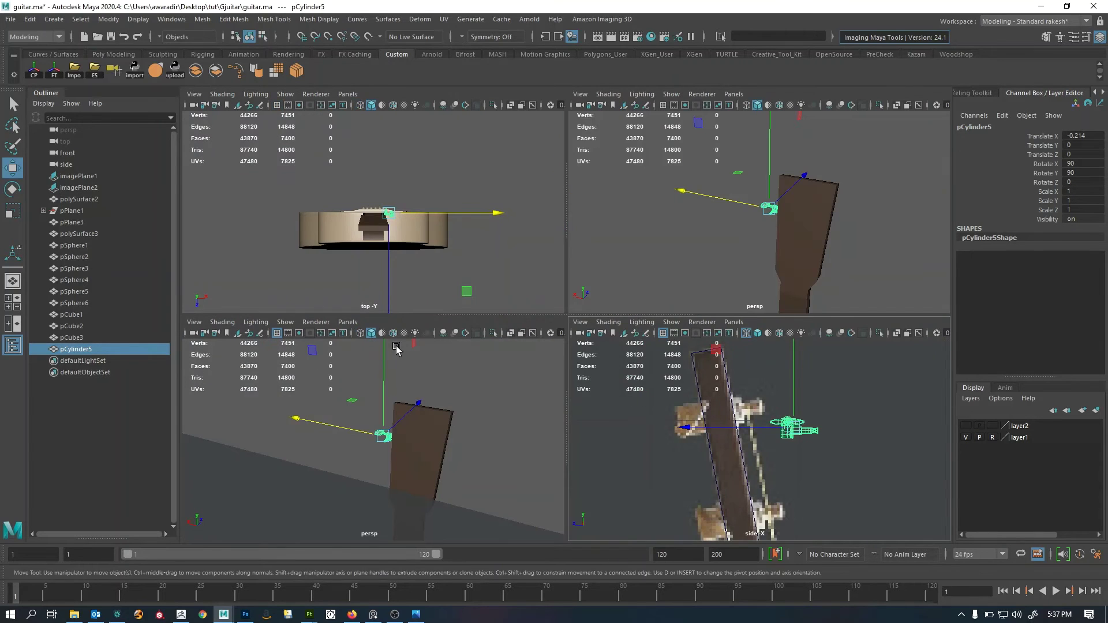
key(space)
drag(424, 379, 425, 404)
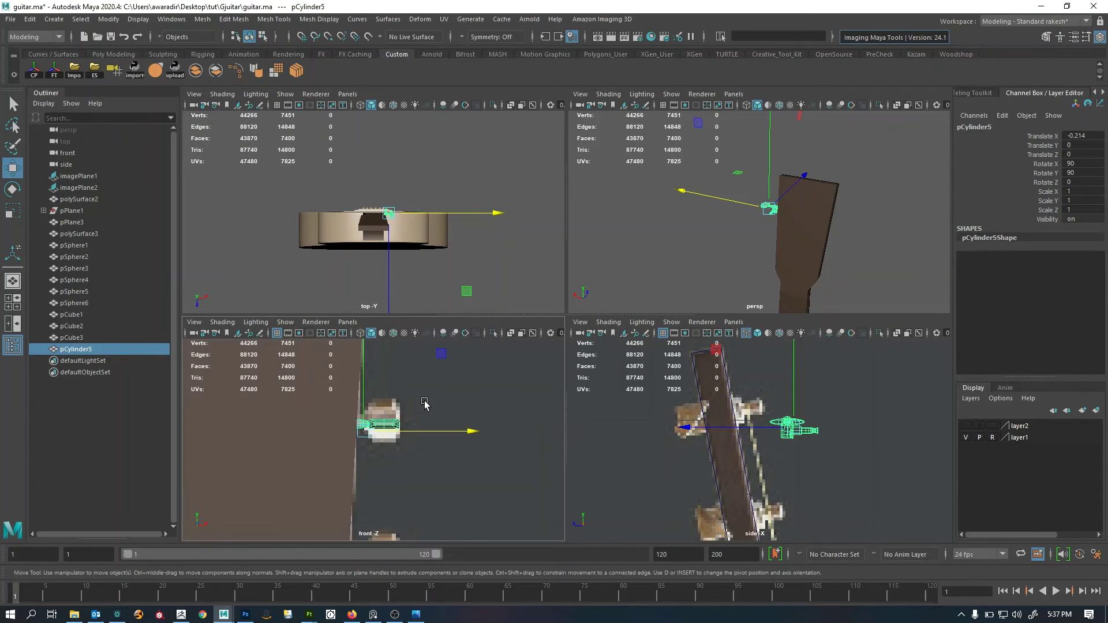
key(space)
drag(566, 317, 545, 303)
drag(546, 301, 546, 301)
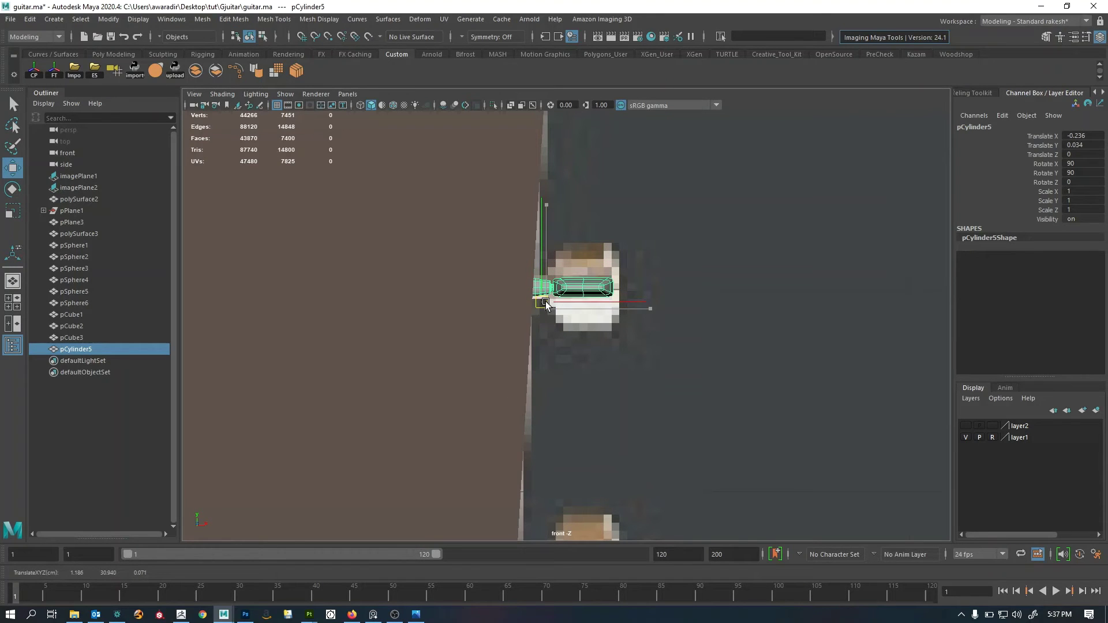
In the side view, move the tuning peg onto the headstock at Translate Y 0.146 and Translate Z 1.009.
key(space)
key(space)
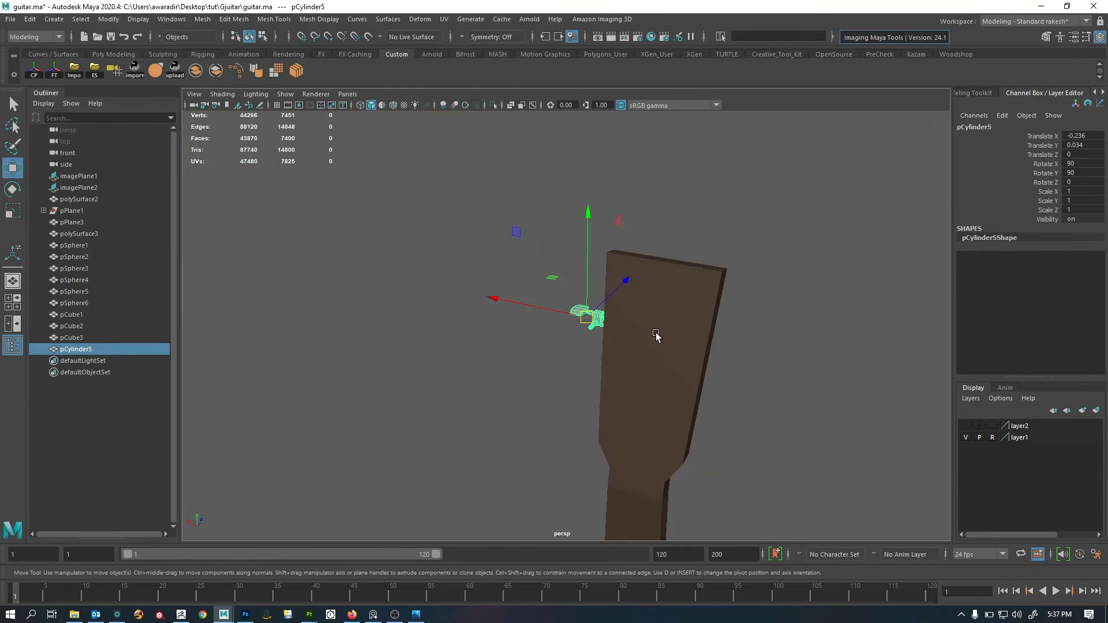
alt+drag(657, 334, 624, 389)
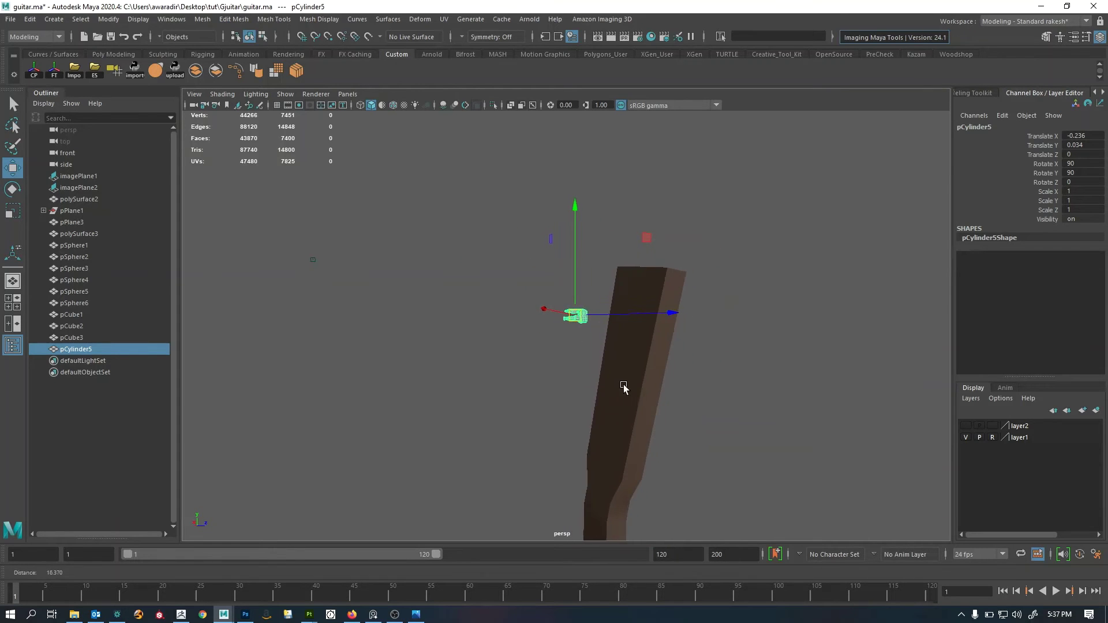
key(space)
key(space)
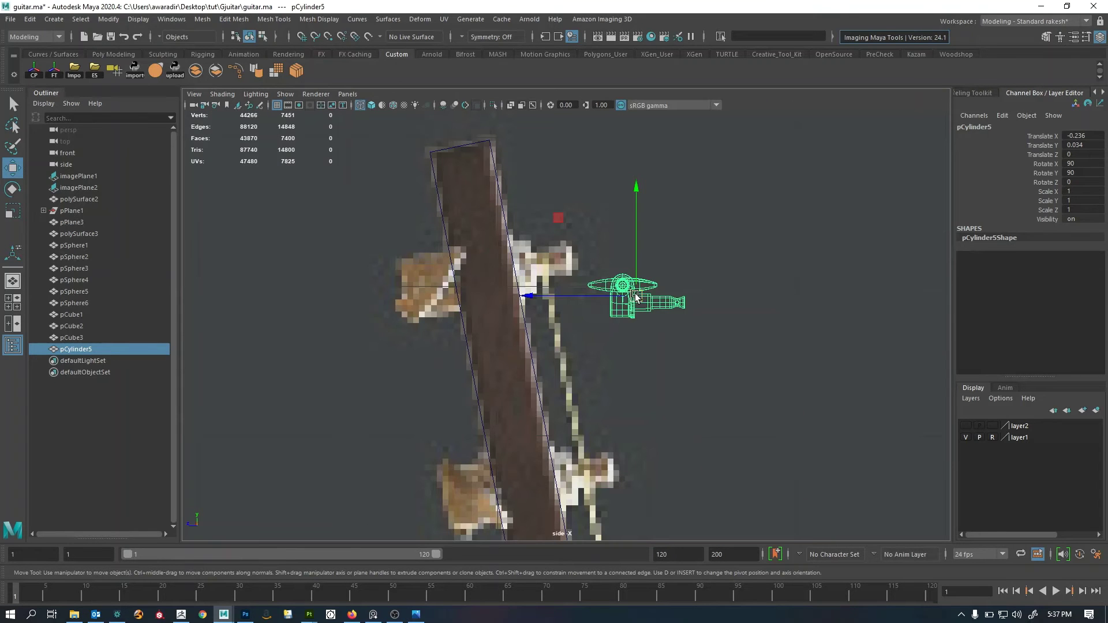
drag(634, 293, 485, 280)
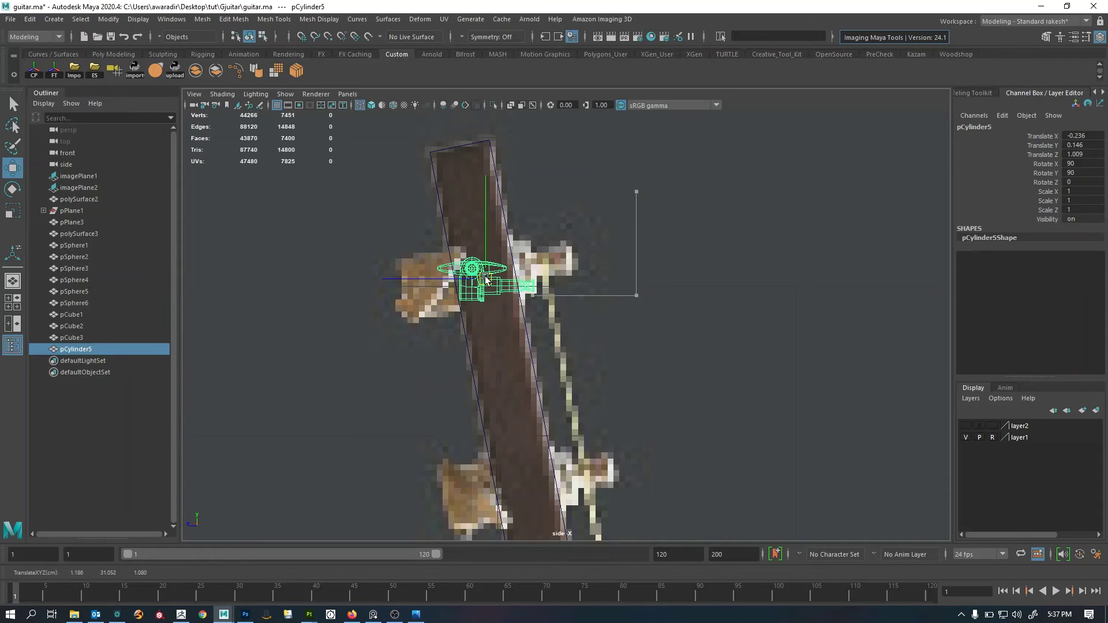
Refine the tuning peg's position in the front view to Translate X -0.254 and Translate Y 0.112.
key(space)
key(space)
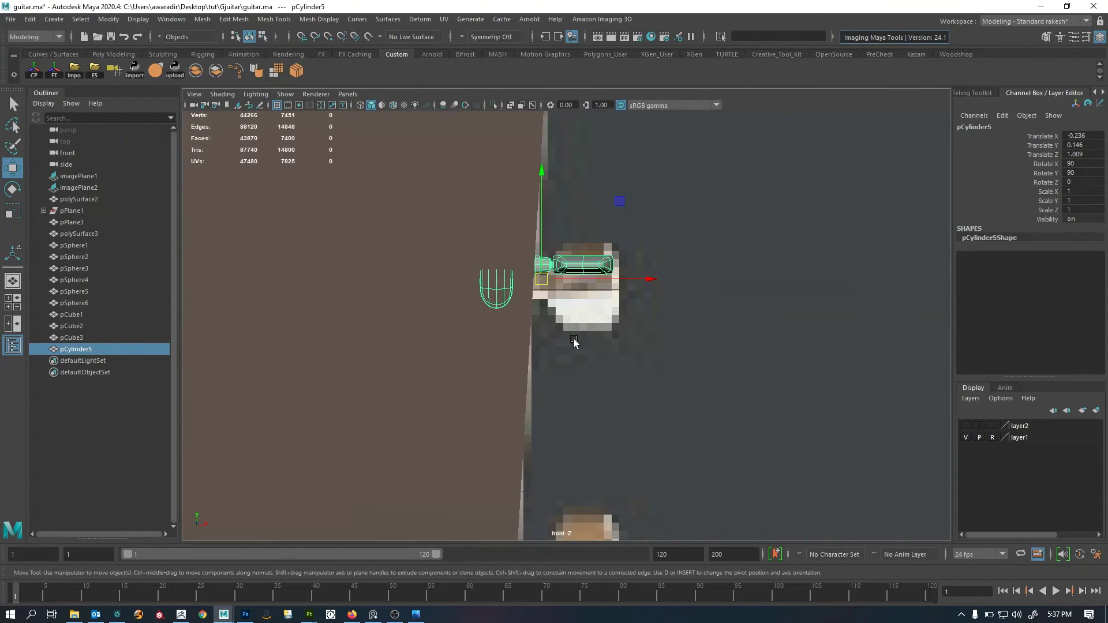
drag(548, 290, 540, 299)
Move the tuning peg in the side view towards the back of the headstock, to Translate Z 1.172.
key(space)
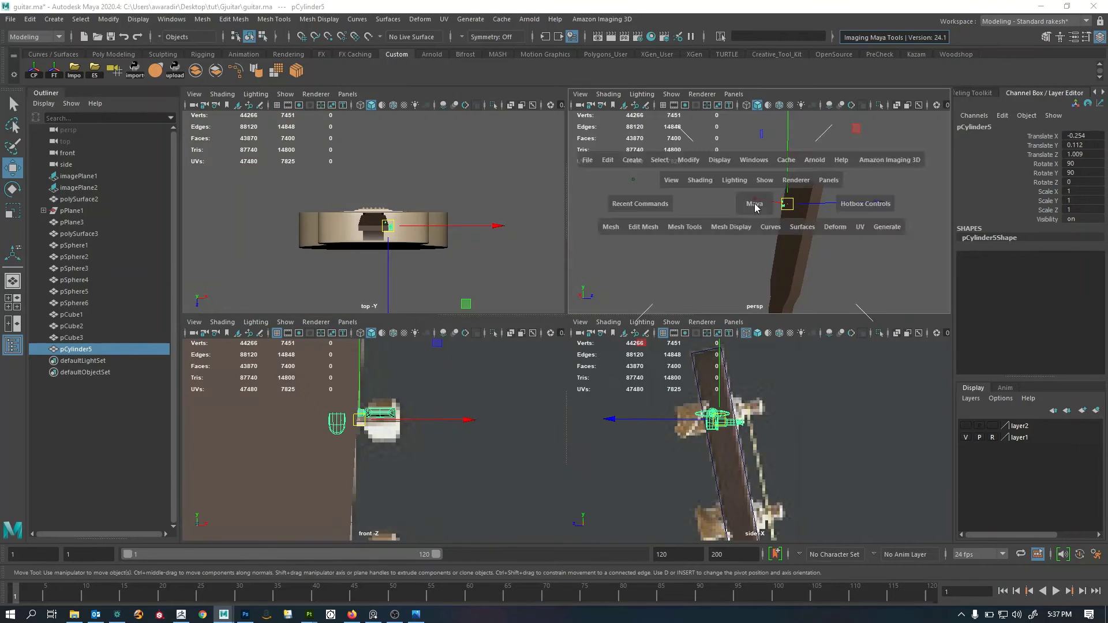
key(space)
key(space)
scroll(577, 349, up, 2)
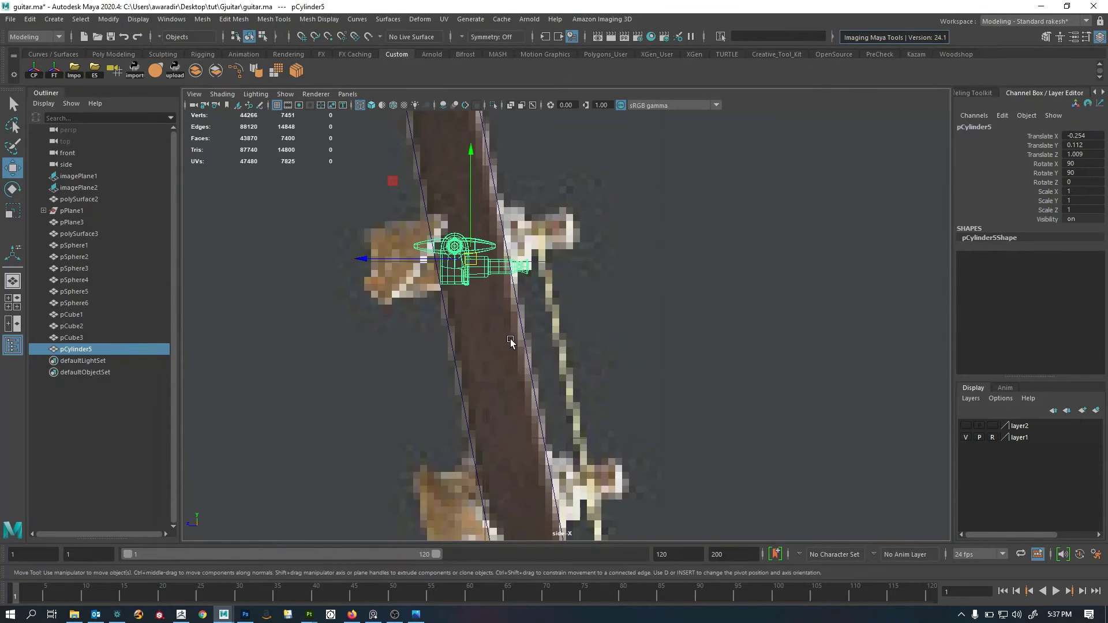
alt+middle_drag(511, 340, 556, 343)
drag(518, 264, 489, 264)
Select all faces of the tuning peg's knob in the front view.
key(space)
key(space)
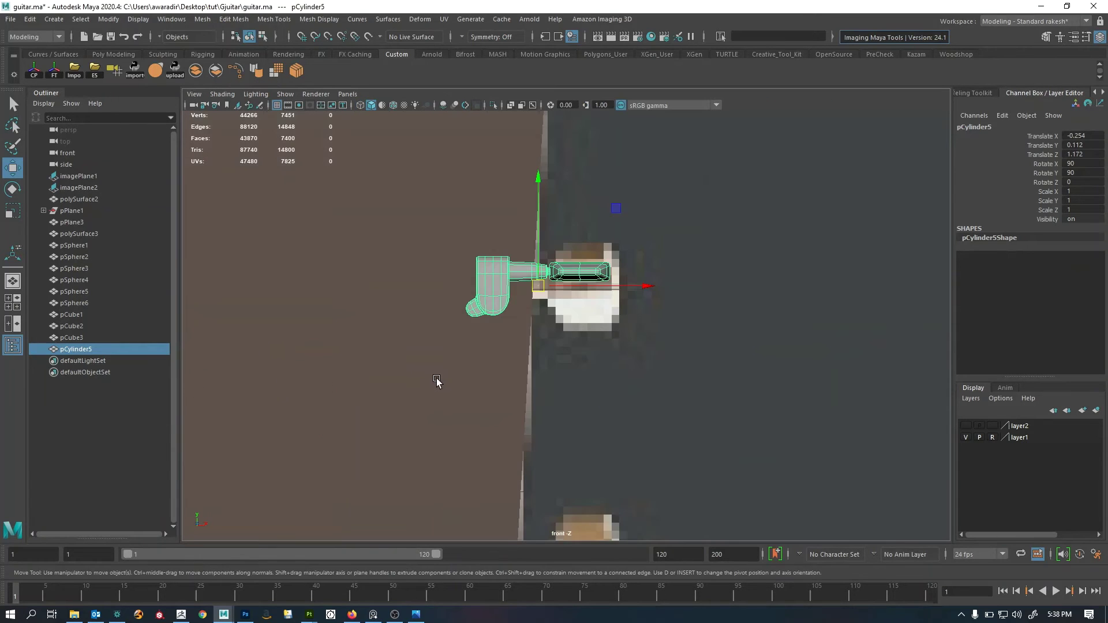
scroll(566, 357, up, 1)
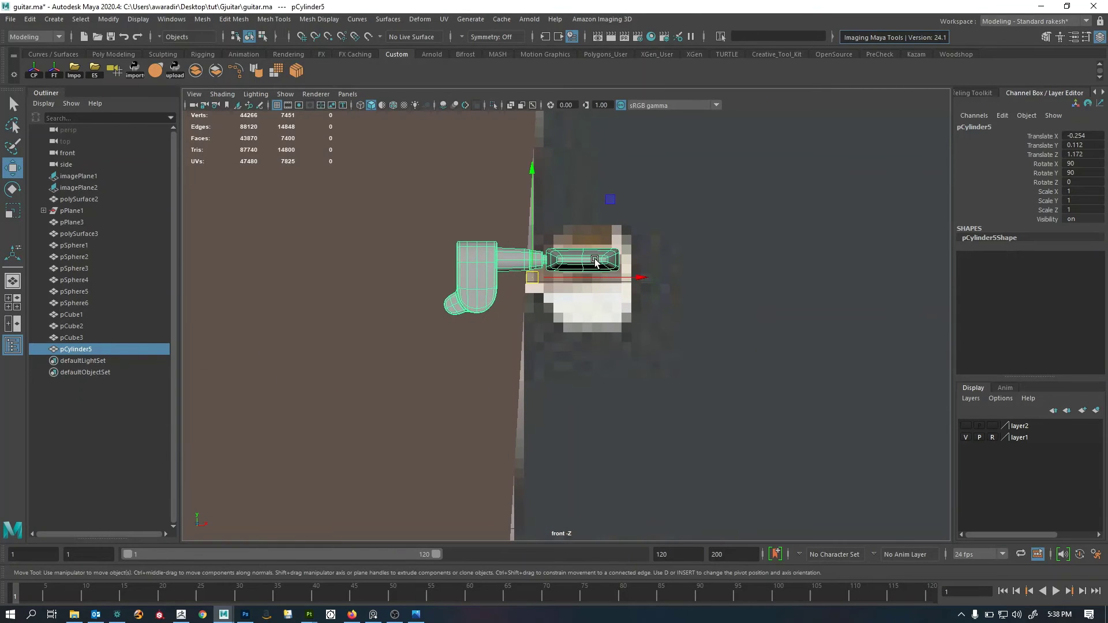
key(F11)
double_click(595, 261)
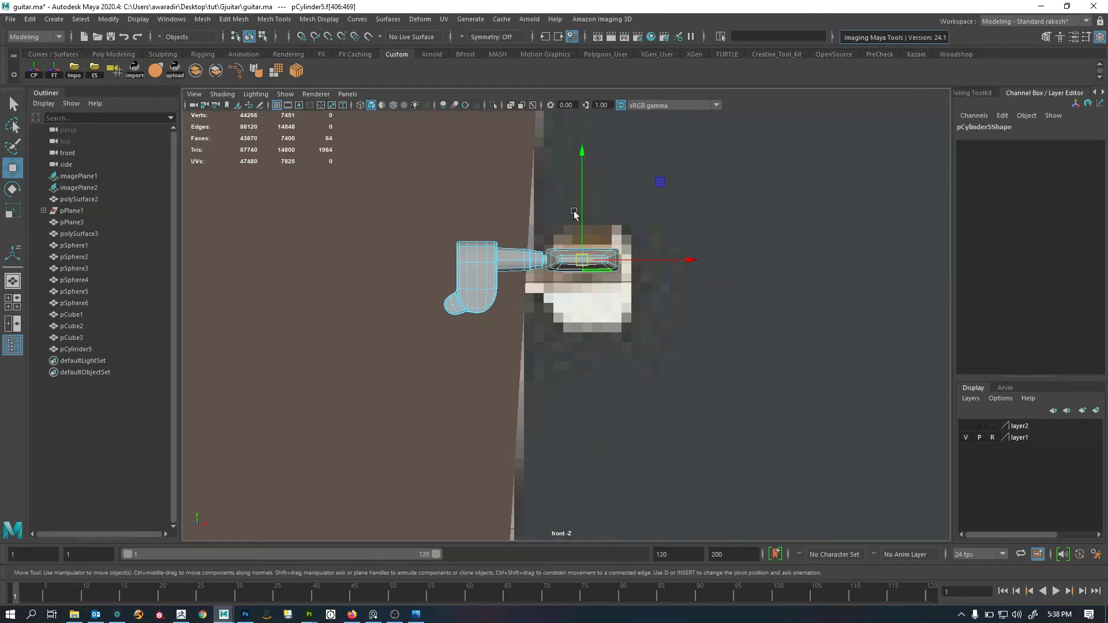
Frame the knob in perspective, return to object selection and move the whole peg out behind the headstock to Translate Z 1.465.
key(space)
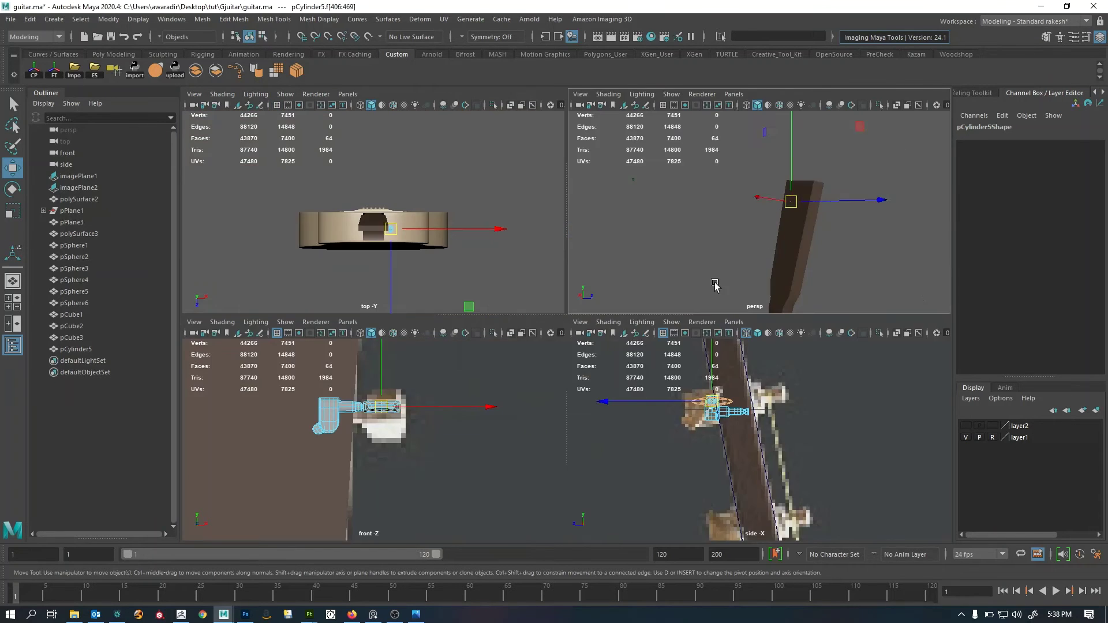
key(space)
key(f)
alt+right_drag(617, 331, 573, 354)
mouse_move(572, 355)
alt+mouse_down()
mouse_move(581, 373)
mouse_move(639, 399)
mouse_move(590, 354)
alt+mouse_up()
key(F8)
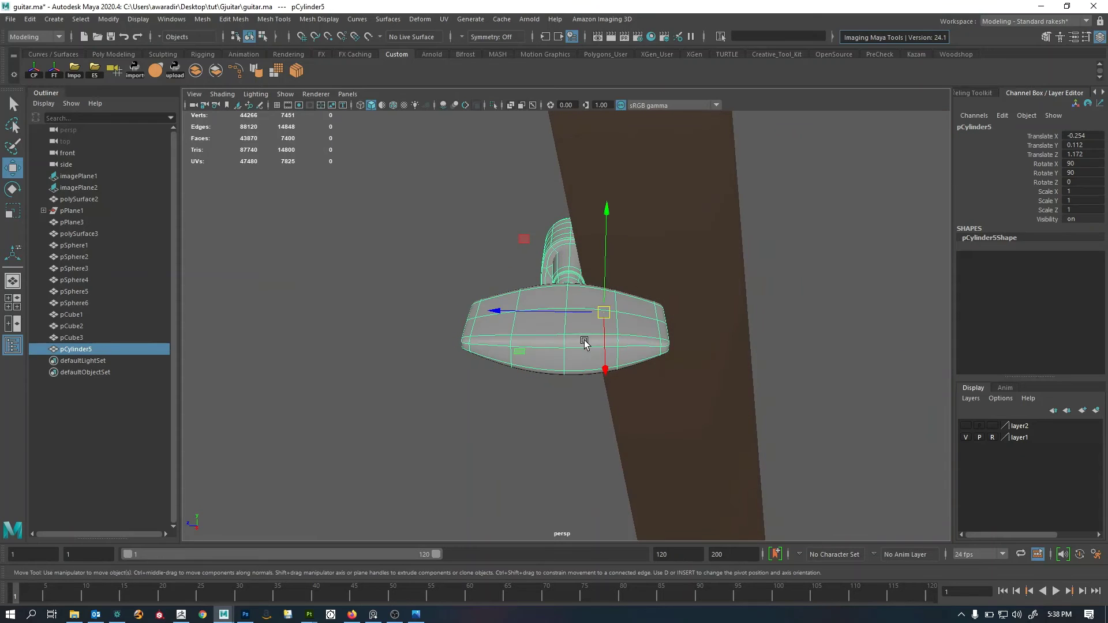
mouse_move(549, 313)
mouse_down()
mouse_move(461, 315)
mouse_move(535, 358)
mouse_move(534, 325)
mouse_up()
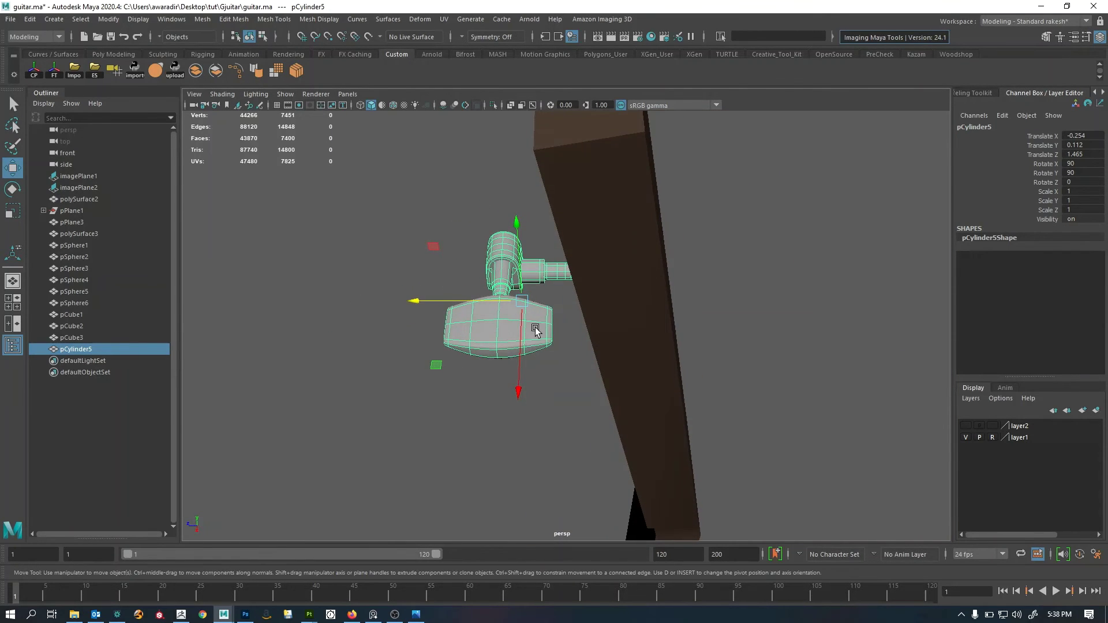
Rotate only the tuning peg's knob faces about the shaft so the knob's flat side changes orientation.
key(F11)
key(e)
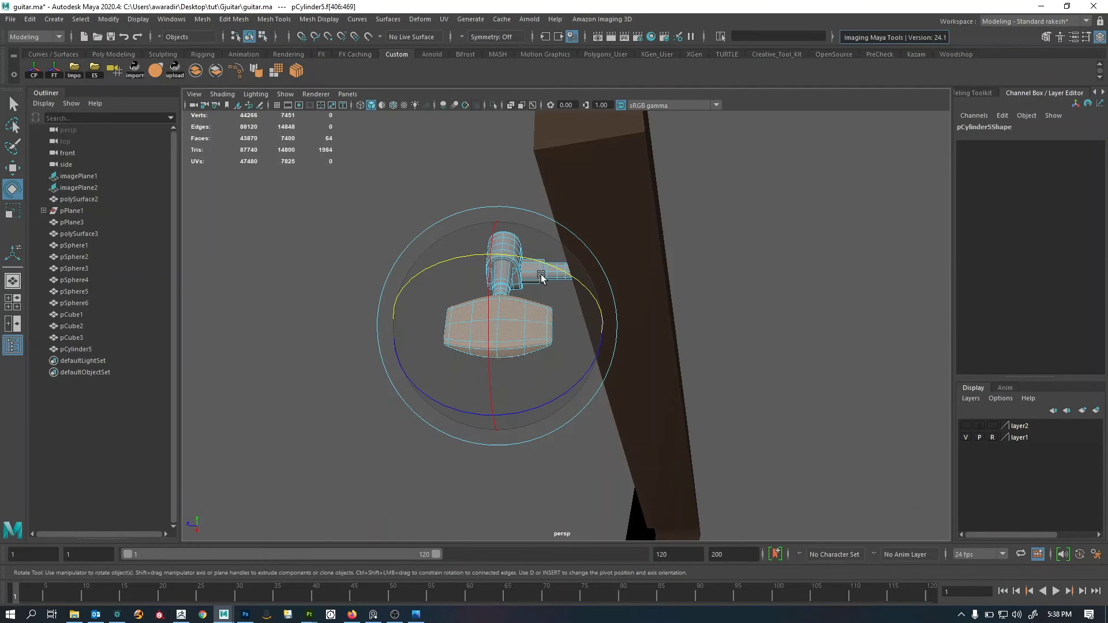
drag(543, 273, 470, 295)
key(q)
click(479, 285)
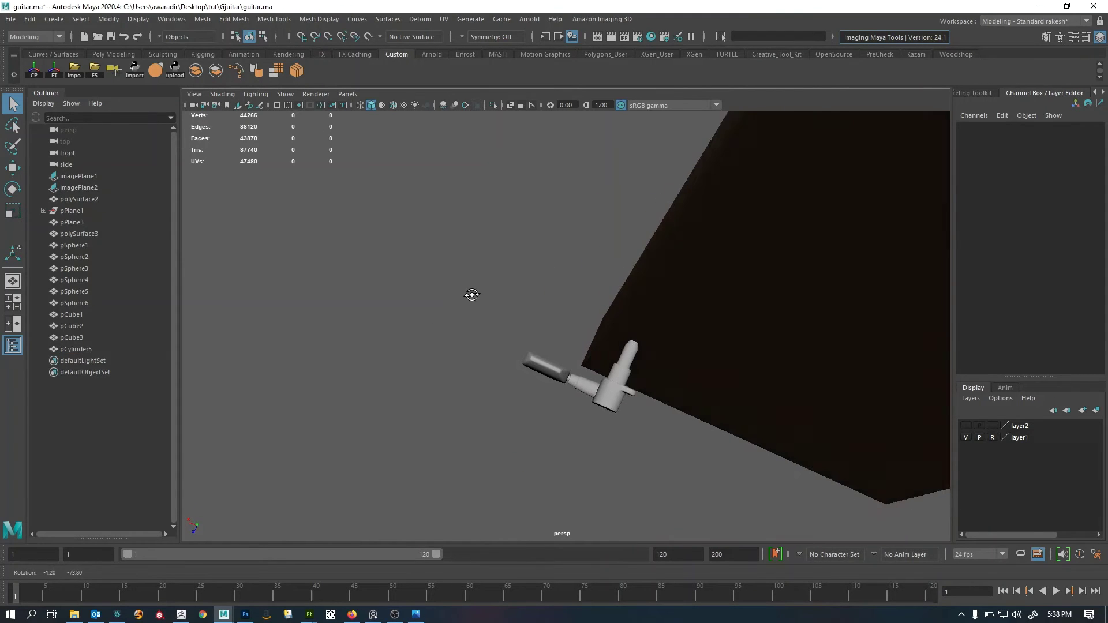
alt+drag(673, 230, 508, 373)
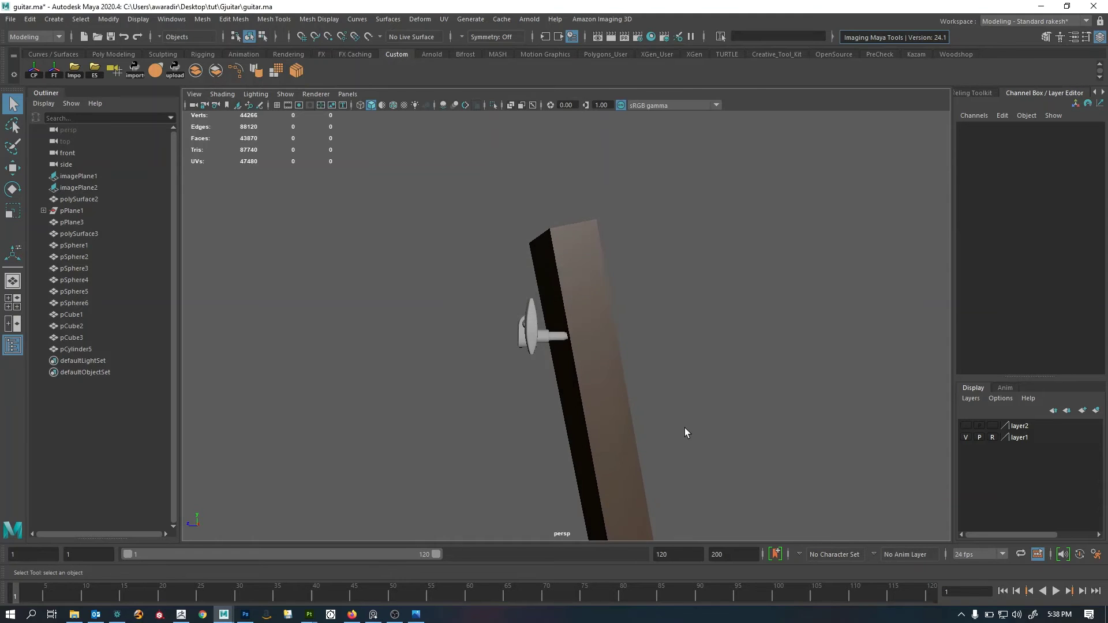
In the side view, move the tuning peg to about Translate Z 1.236 and tilt it to match the headstock, about Rotate Y 101.2.
key(space)
key(space)
click(418, 261)
key(w)
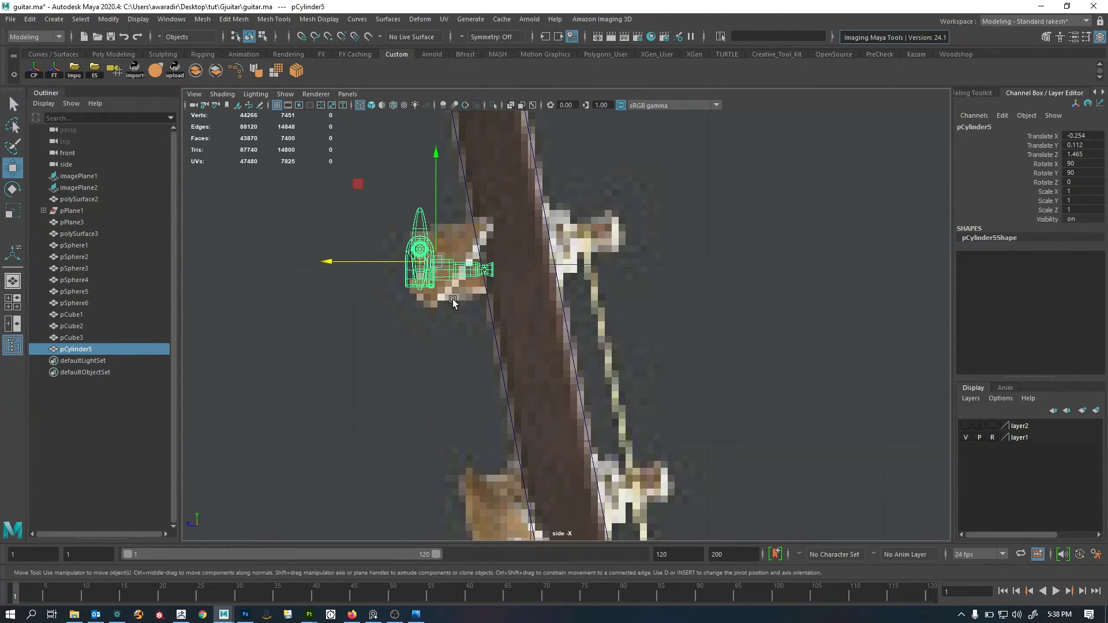
drag(426, 265, 466, 265)
key(e)
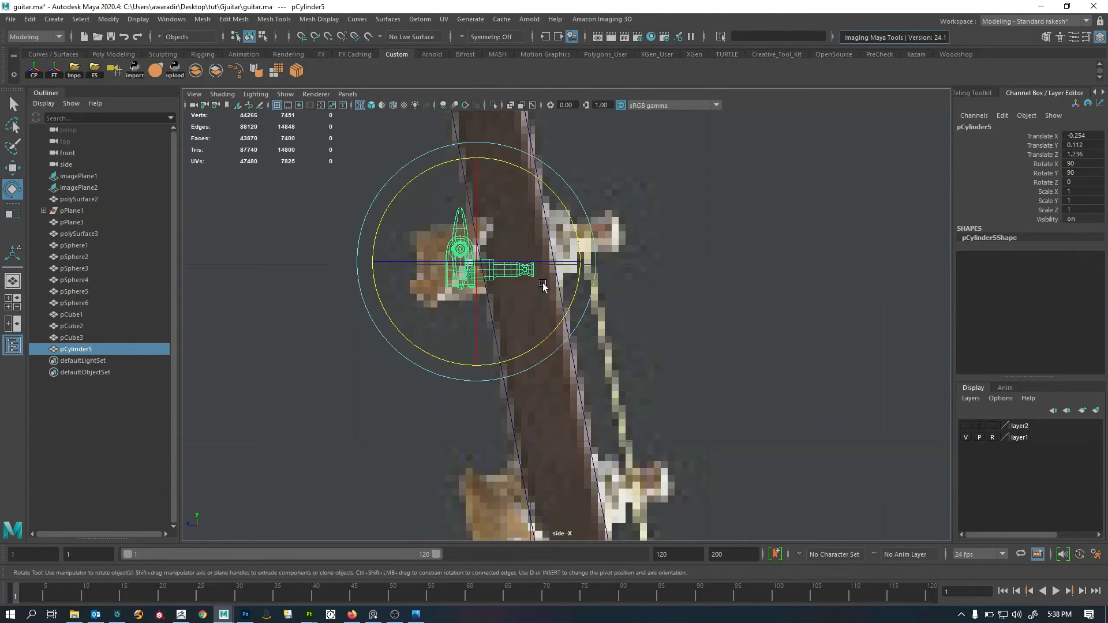
drag(576, 232, 576, 206)
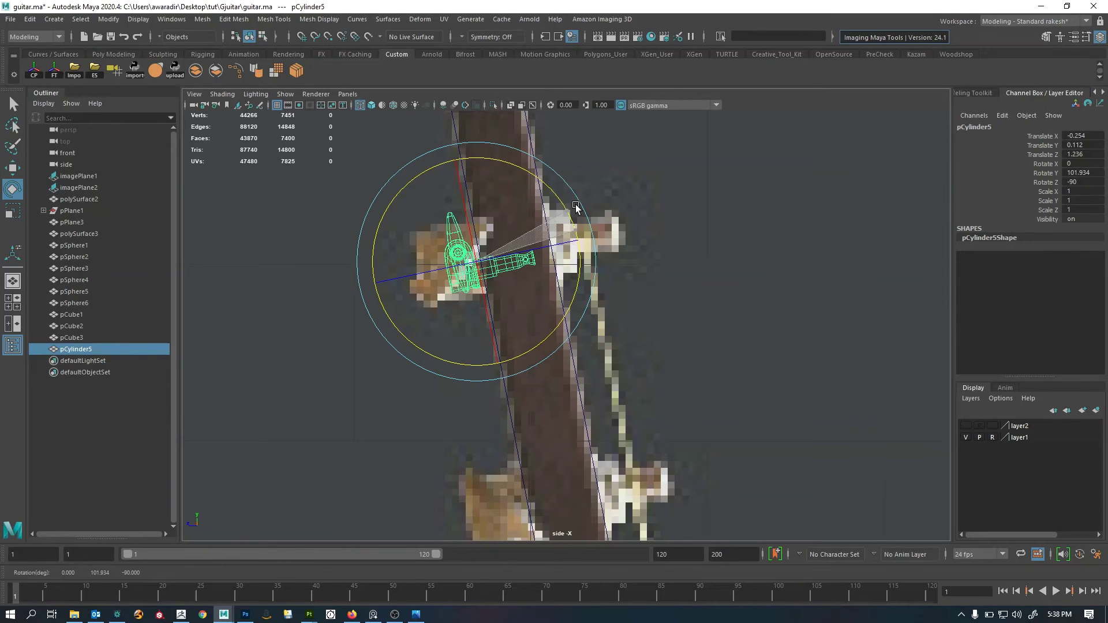
Scale the tuning peg uniformly to about 1.256 and move it in the front view to about Translate X -0.275, Y 0.065.
key(r)
key(space)
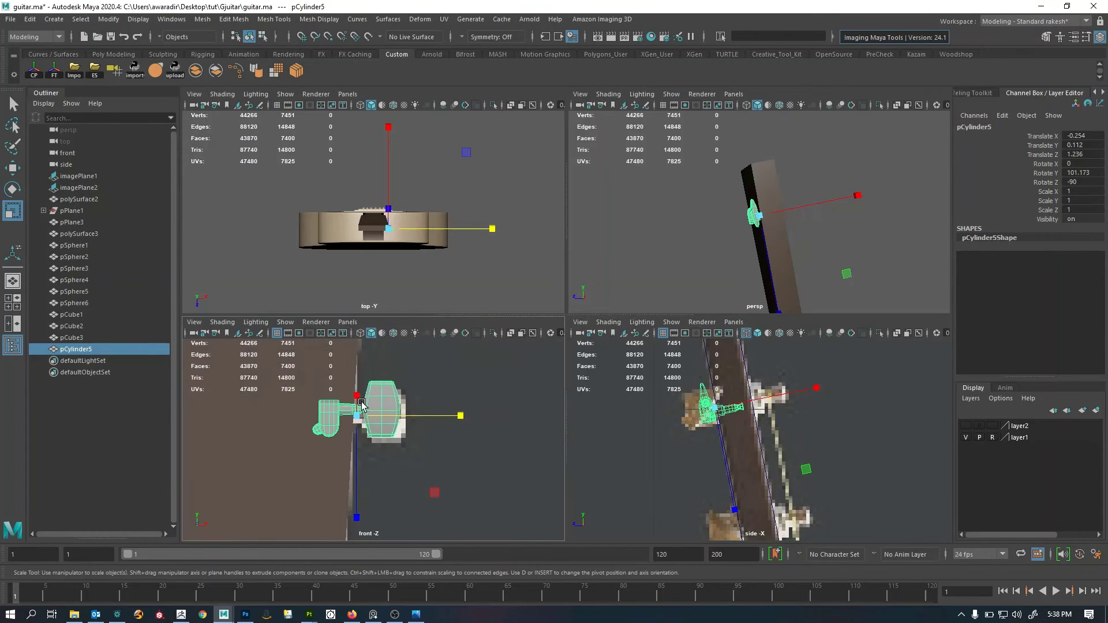
key(space)
mouse_move(540, 288)
mouse_down()
mouse_move(577, 292)
mouse_move(528, 287)
mouse_up()
key(w)
key(space)
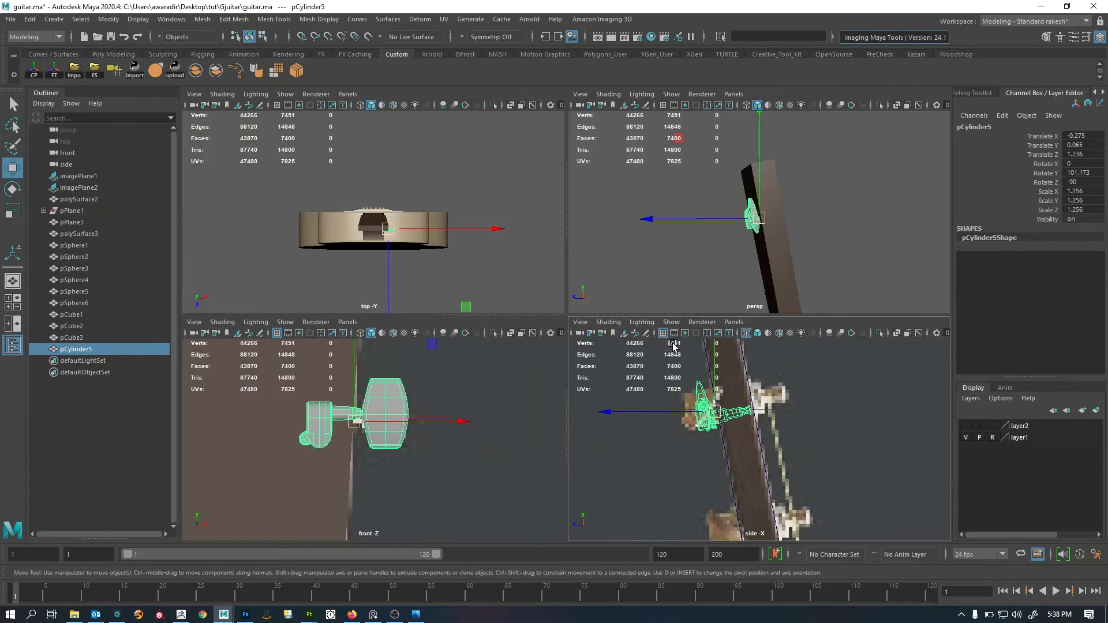
Move the tuning peg in the side view to about Translate Y 0.135, Z 1.271 to match the reference image.
key(space)
alt+middle_drag(535, 333, 563, 312)
alt+right_drag(563, 312, 582, 321)
alt+middle_drag(581, 321, 612, 384)
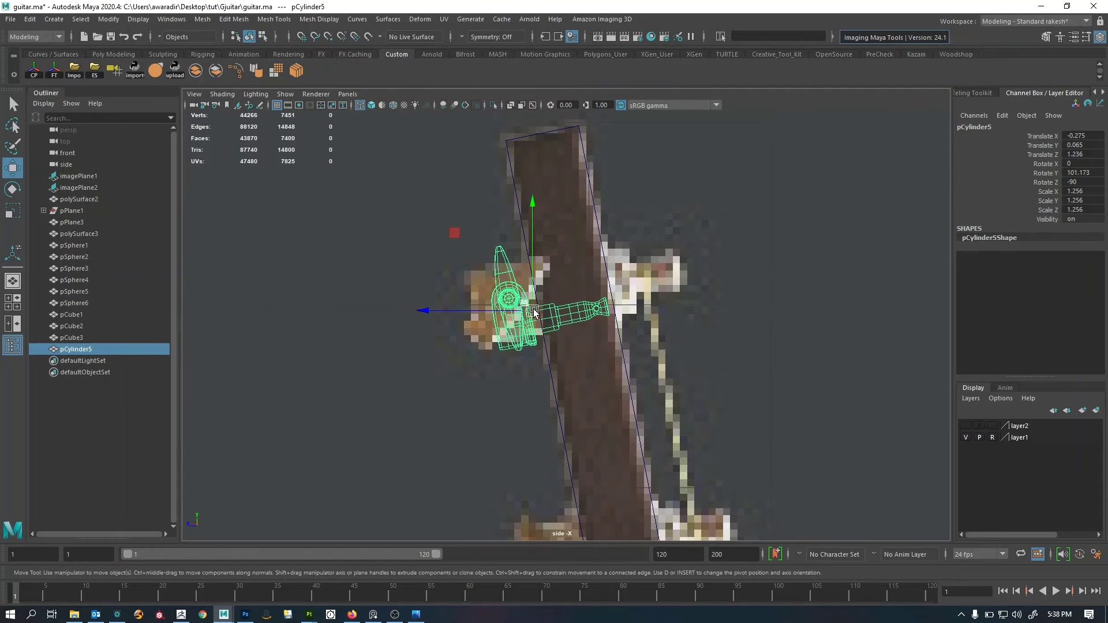
drag(534, 312, 527, 298)
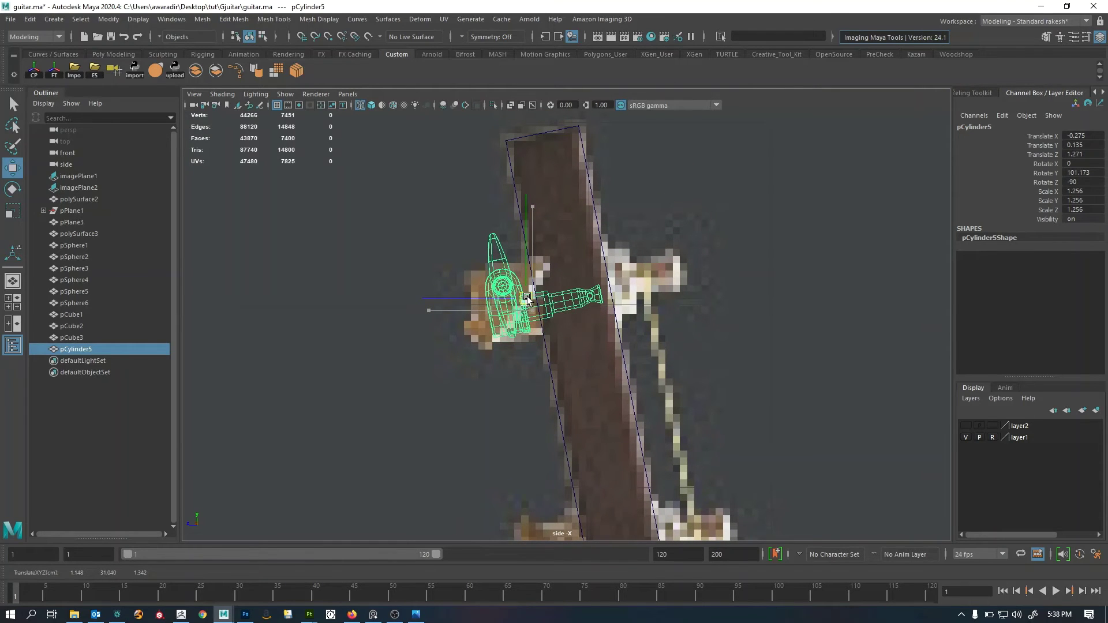
Extend the peg's post through the headstock to the reference tuner by moving its vertices with the move axis aligned to a post edge.
alt+right_drag(524, 312, 437, 317)
key(space)
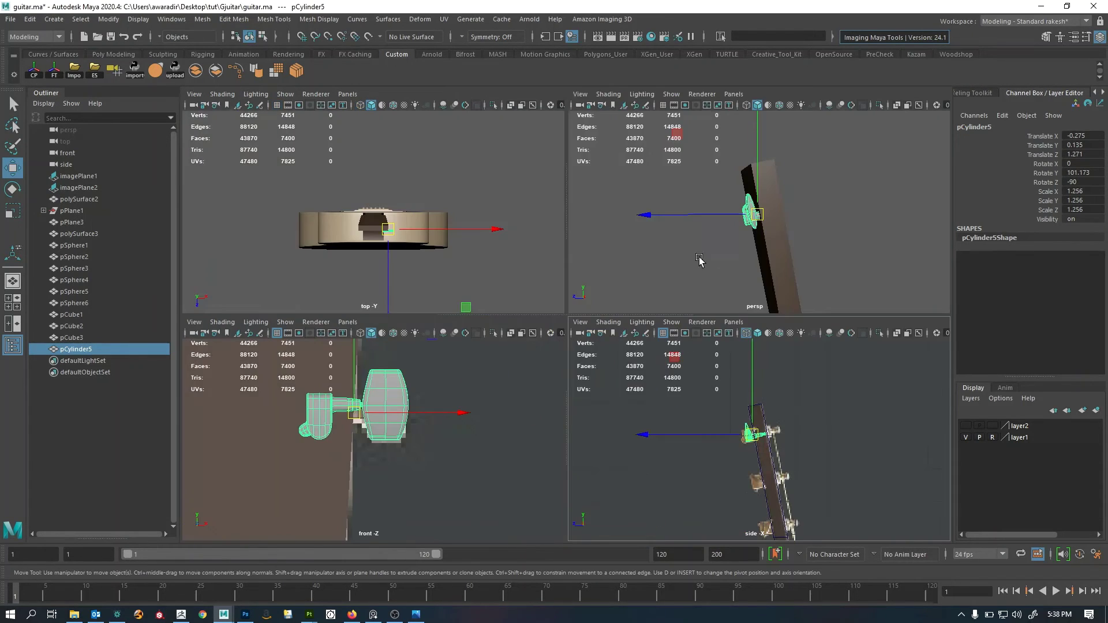
alt+drag(734, 254, 649, 264)
key(space)
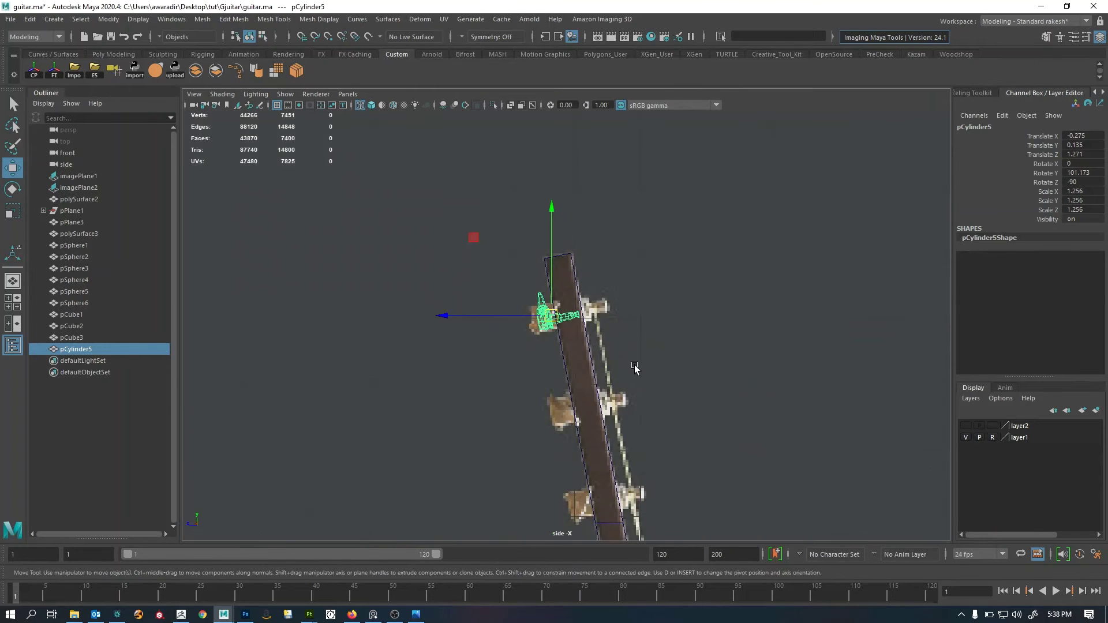
alt+right_drag(582, 356, 923, 338)
alt+middle_drag(484, 283, 476, 292)
alt+right_drag(438, 289, 547, 283)
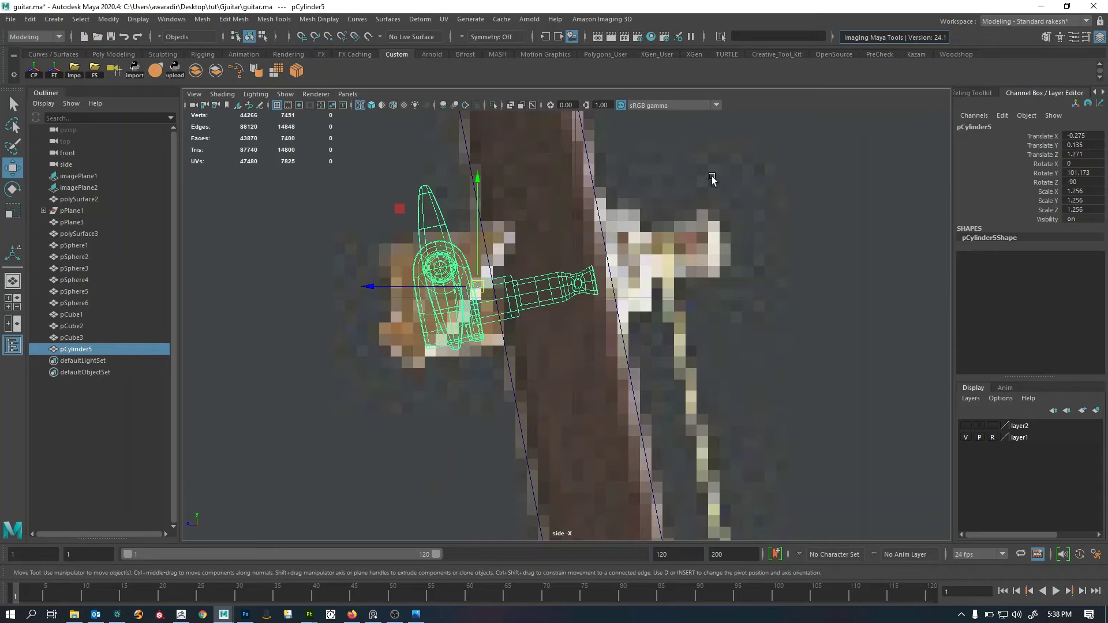
key(F9)
drag(684, 181, 501, 363)
alt+right_drag(508, 363, 577, 362)
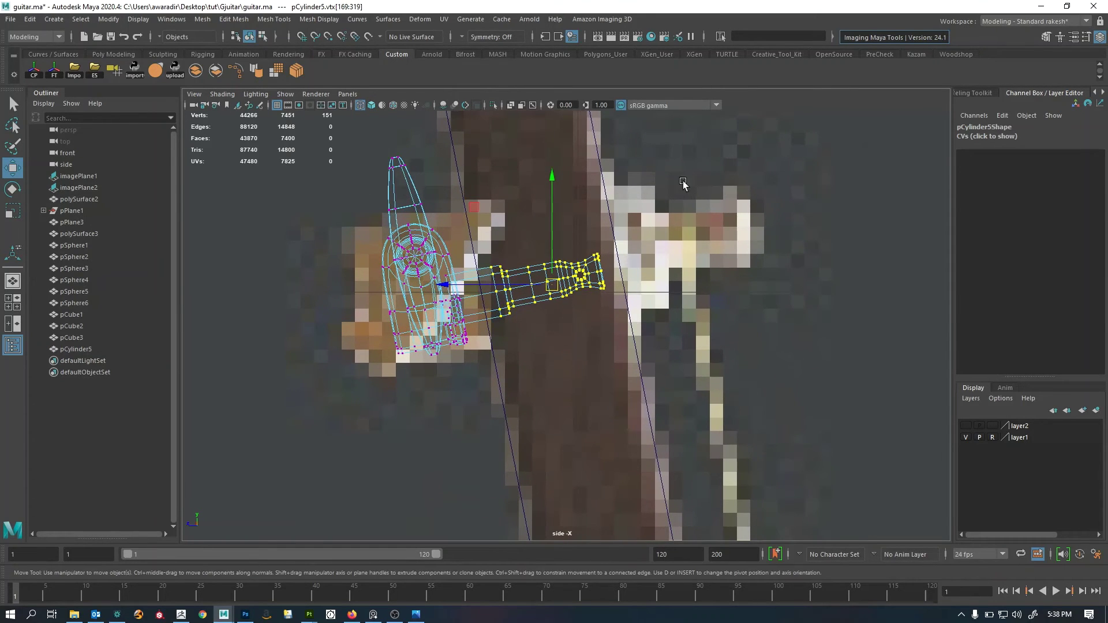
key(w)
click(694, 167)
drag(694, 169, 610, 224)
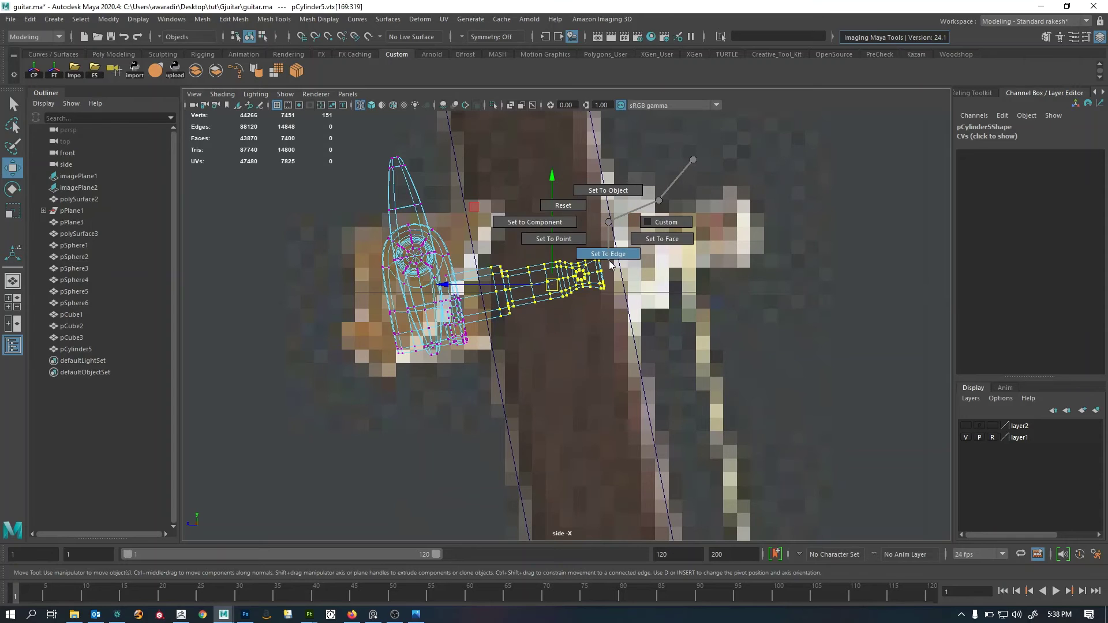
drag(609, 264, 795, 229)
click(477, 300)
key(F8)
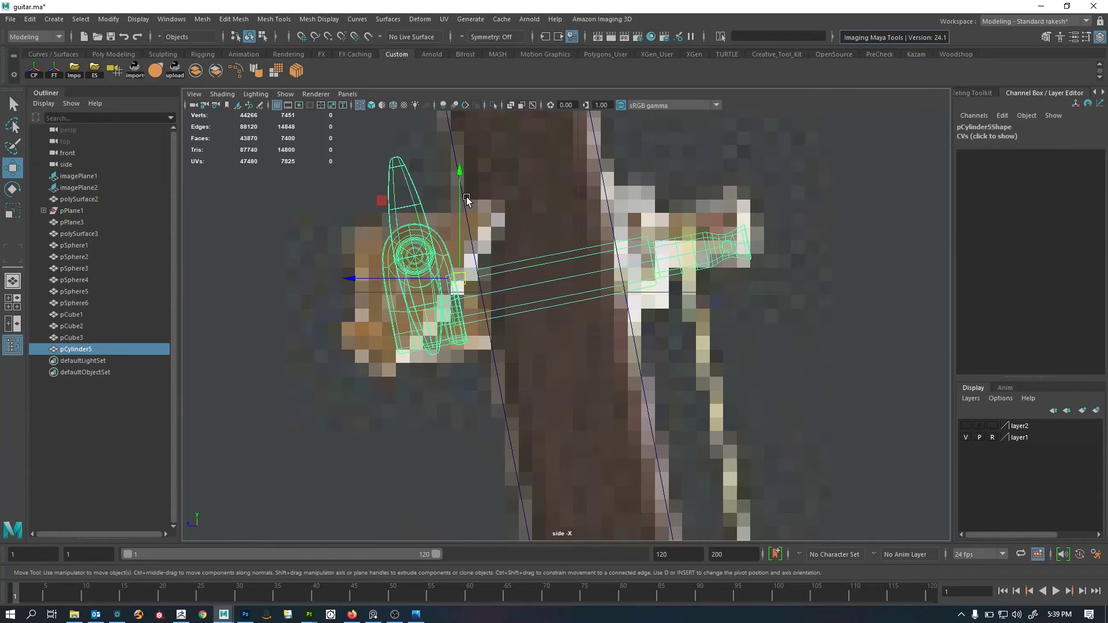
Shift the whole tuning peg in the side view to about Translate Y 0.177, Z 1.261 over the uppermost reference tuner.
drag(450, 282, 457, 267)
alt+right_drag(457, 266, 510, 344)
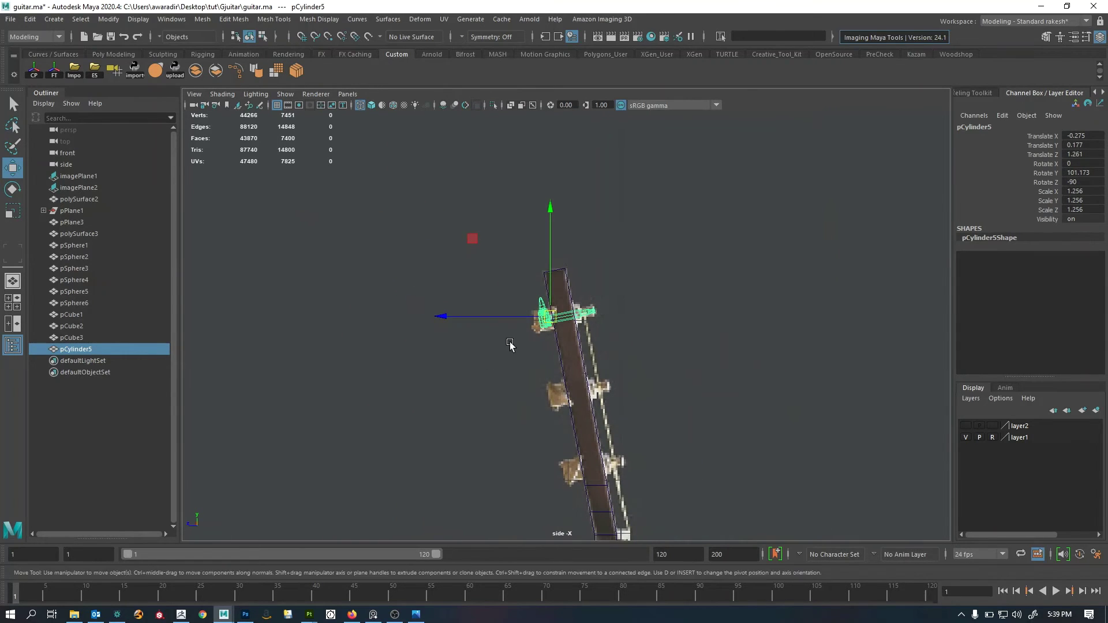
alt+middle_drag(510, 344, 470, 313)
alt+right_drag(470, 312, 561, 365)
alt+middle_drag(561, 365, 549, 321)
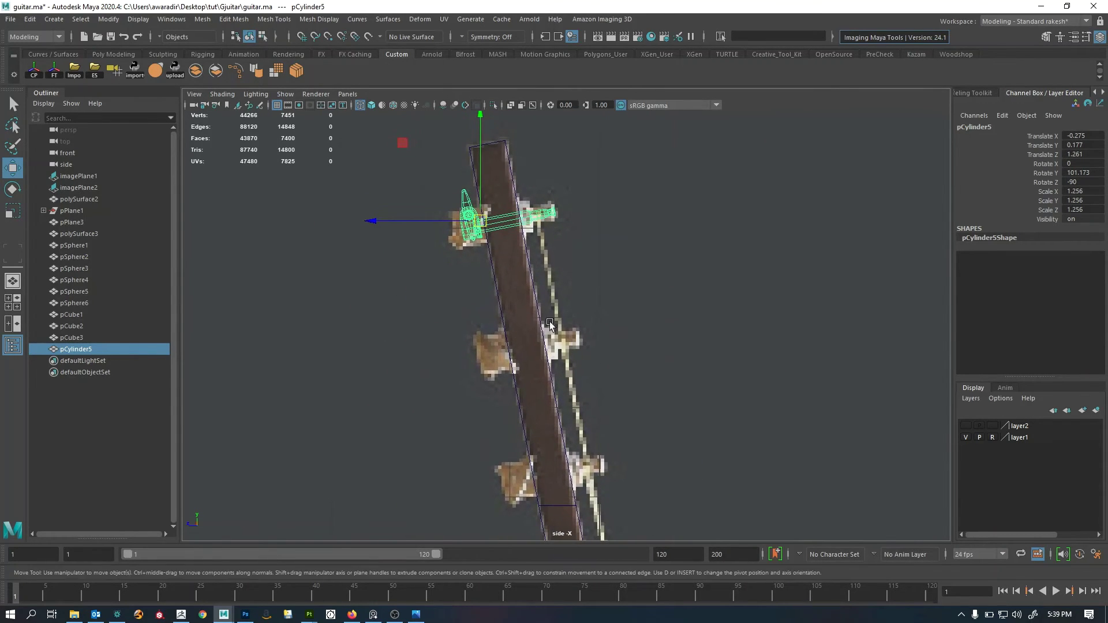
alt+right_drag(510, 248, 549, 252)
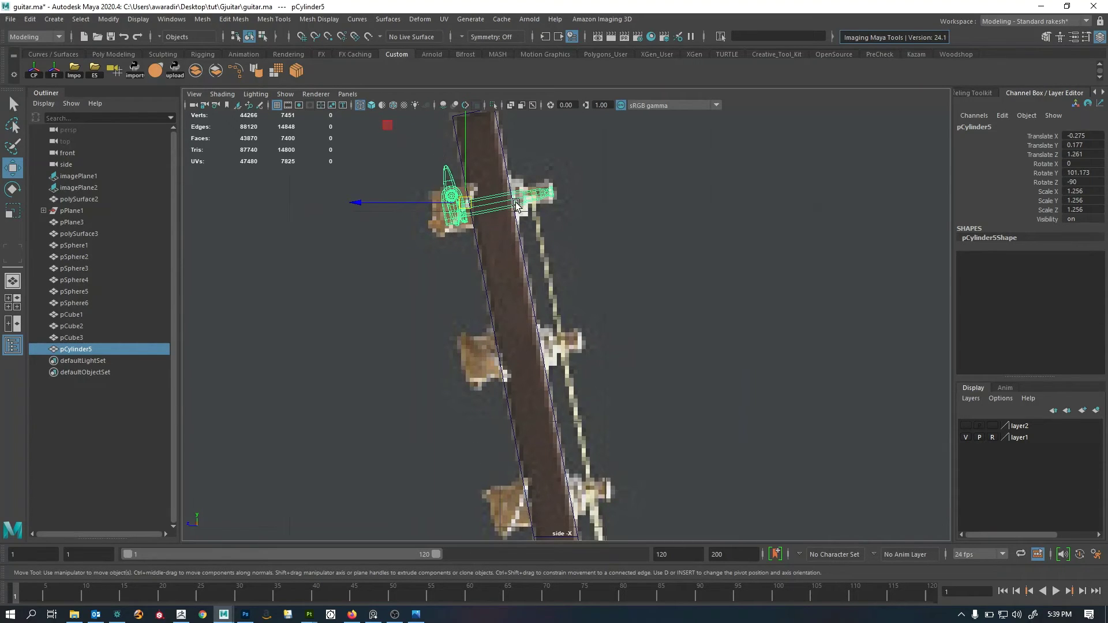
alt+middle_drag(468, 301, 472, 284)
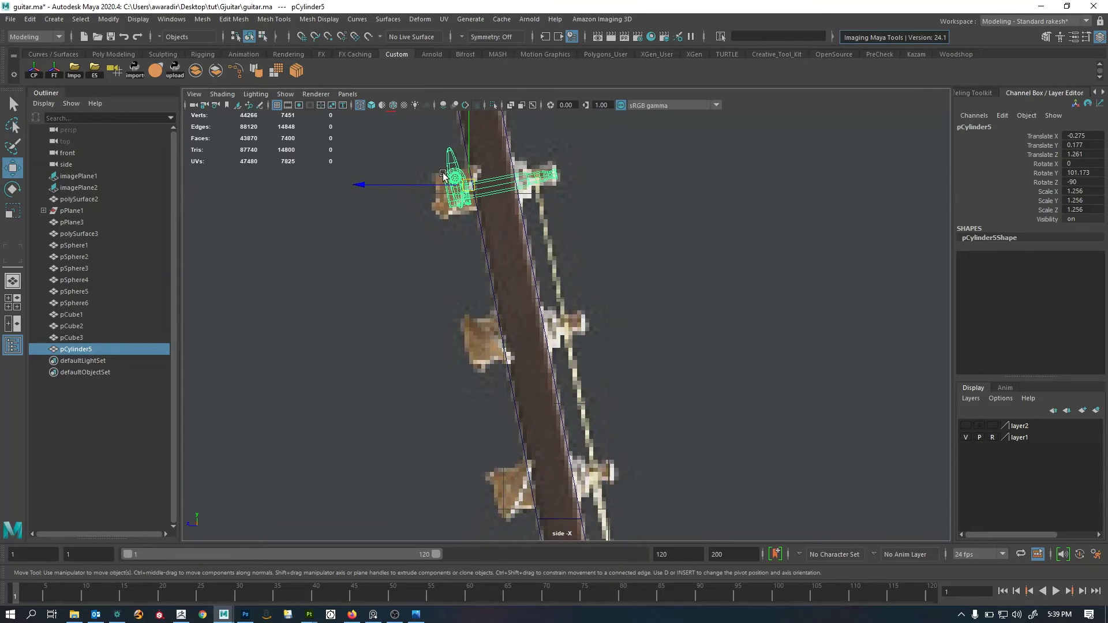
alt+right_drag(481, 302, 478, 260)
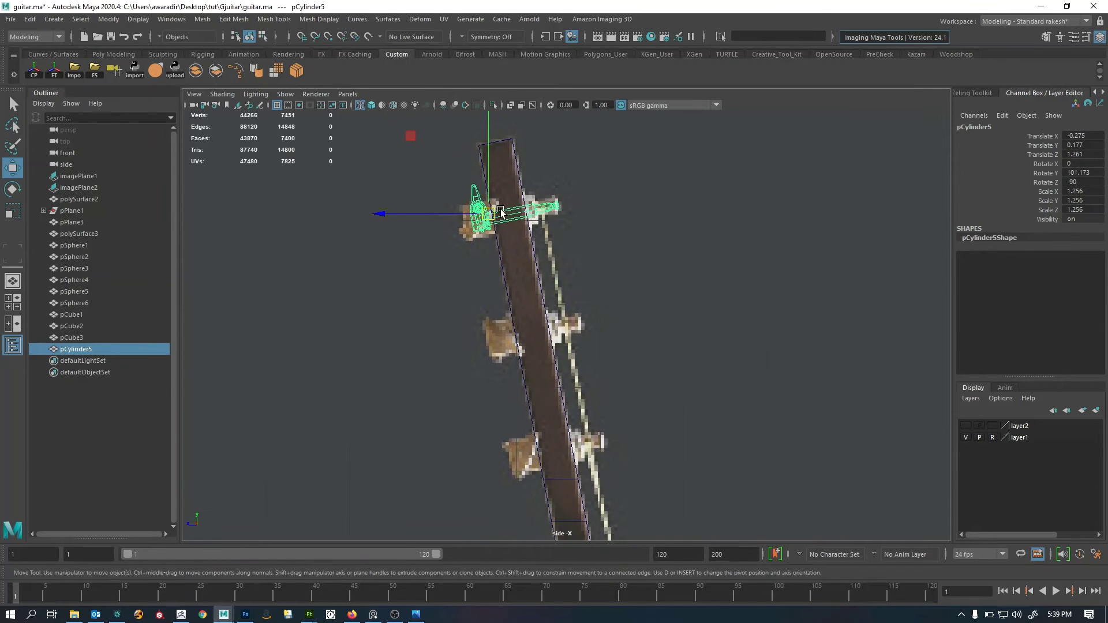
Move the tuning peg in the front view to about Translate X -0.265, Y 0.041 and deselect it after checking it in perspective.
key(space)
key(space)
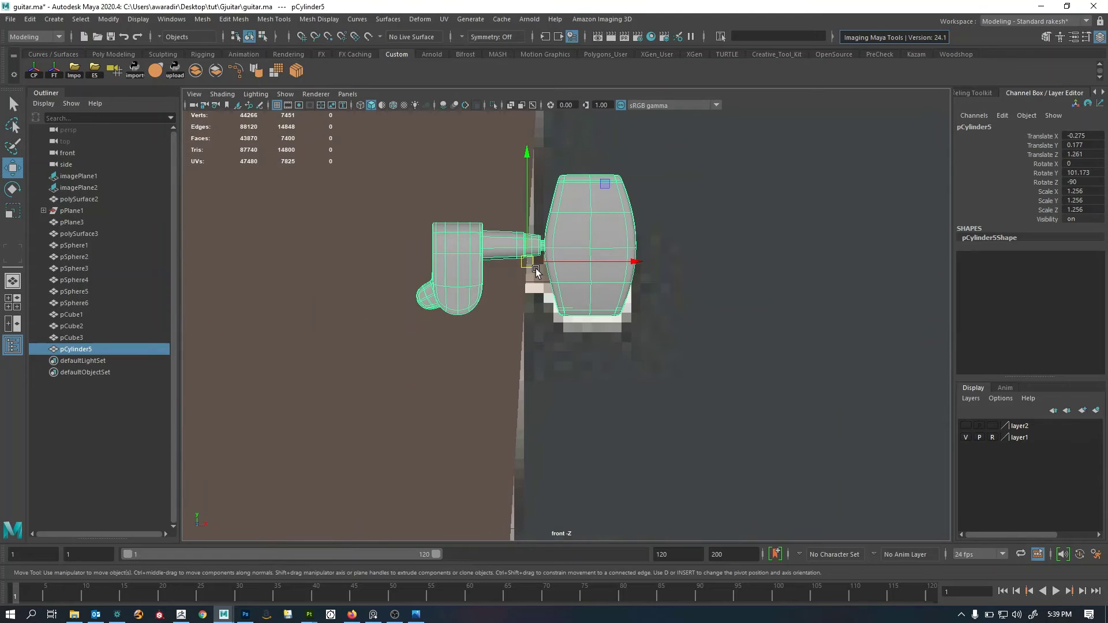
drag(537, 272, 534, 296)
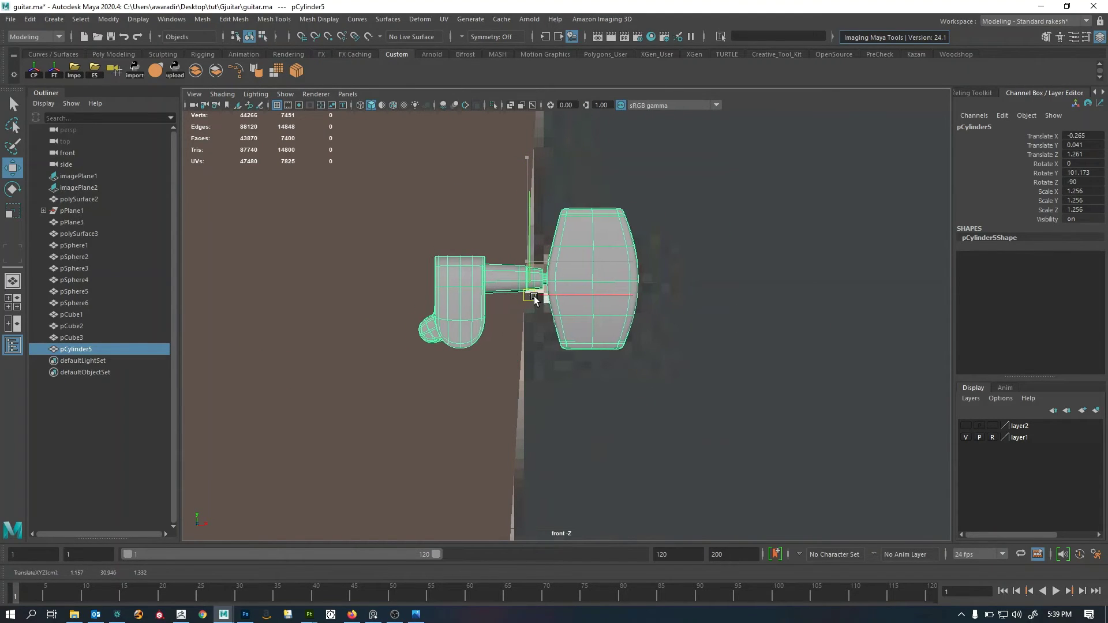
key(space)
key(space)
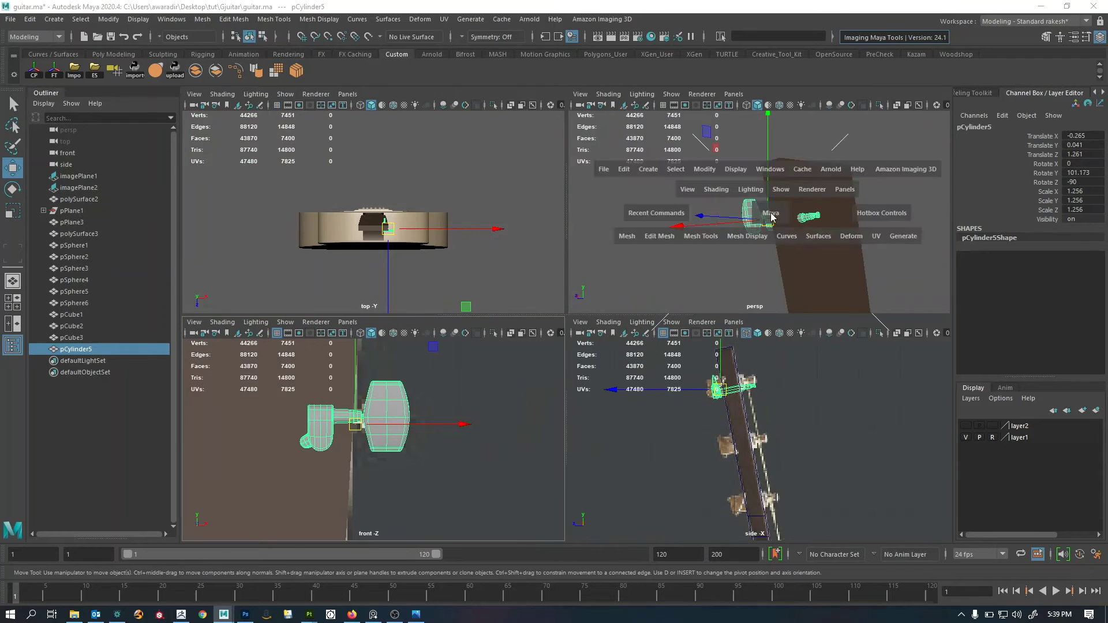
alt+drag(635, 292, 617, 402)
key(w)
drag(660, 333, 573, 274)
alt+drag(577, 358, 517, 364)
click(358, 230)
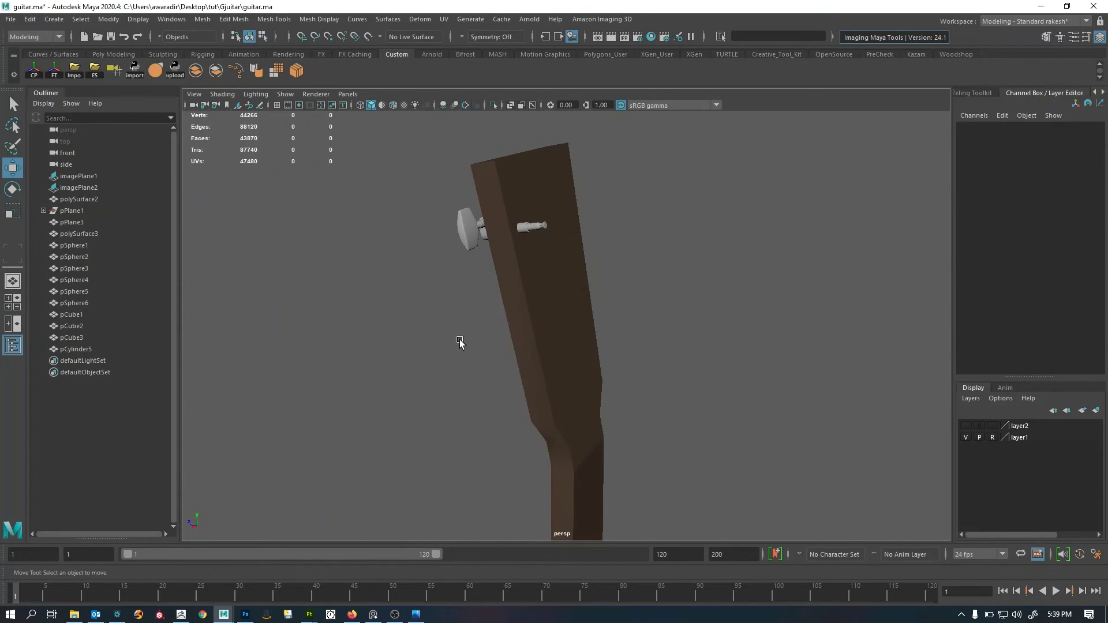
Switch to Photos to study the machine-head reference pictures, and compare them with the modelled peg on the headstock in Maya.
click(415, 614)
scroll(841, 306, down, 5)
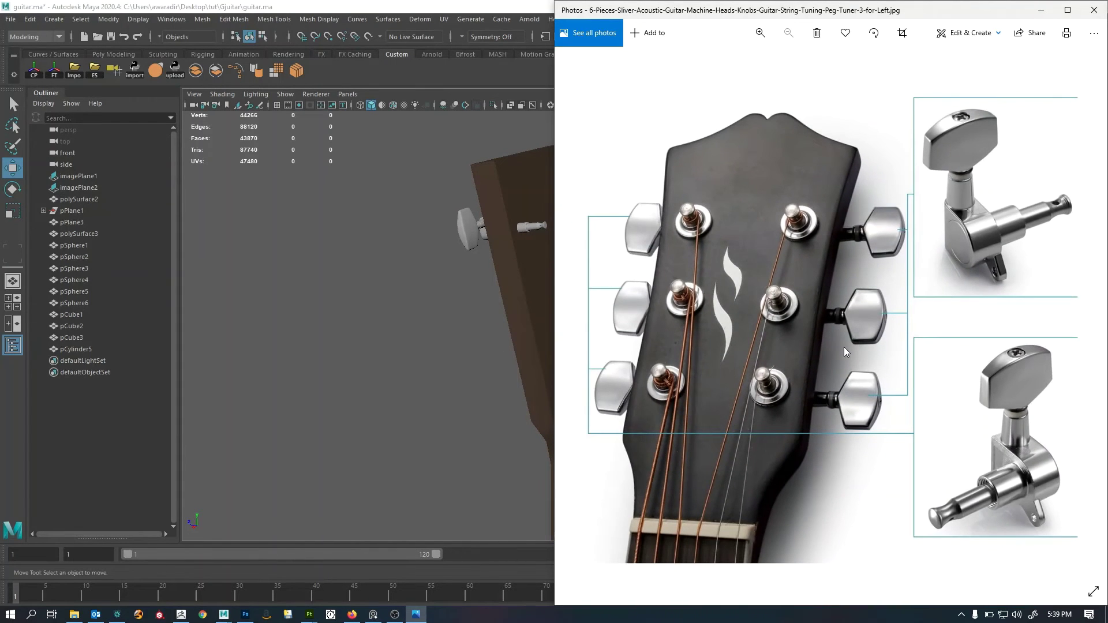
key(Left)
key(Left)
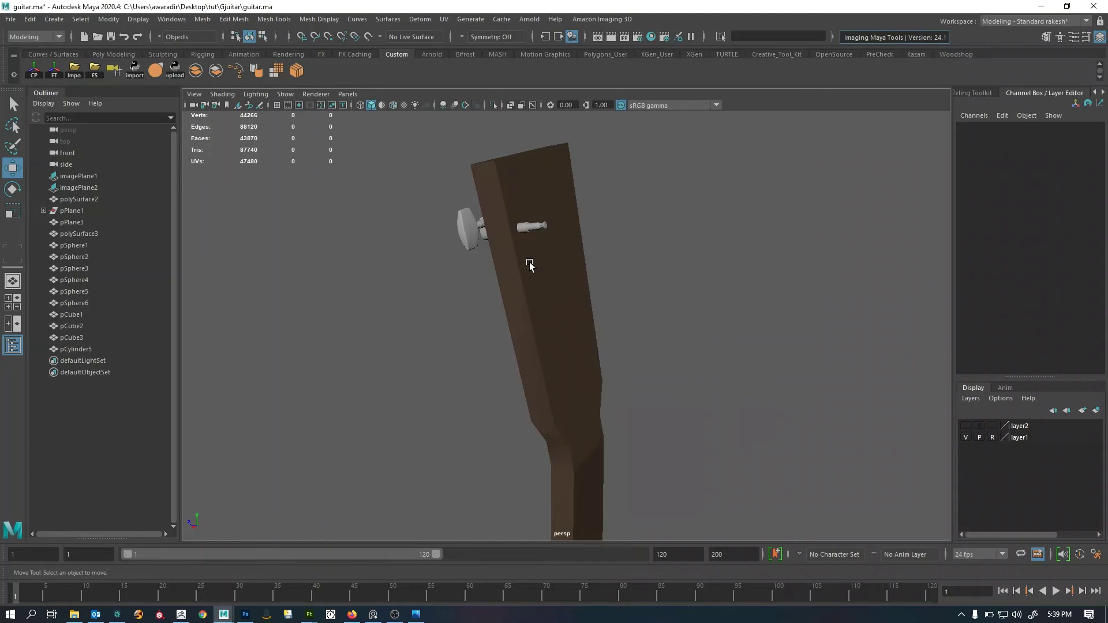
click(447, 287)
alt+drag(447, 287, 518, 204)
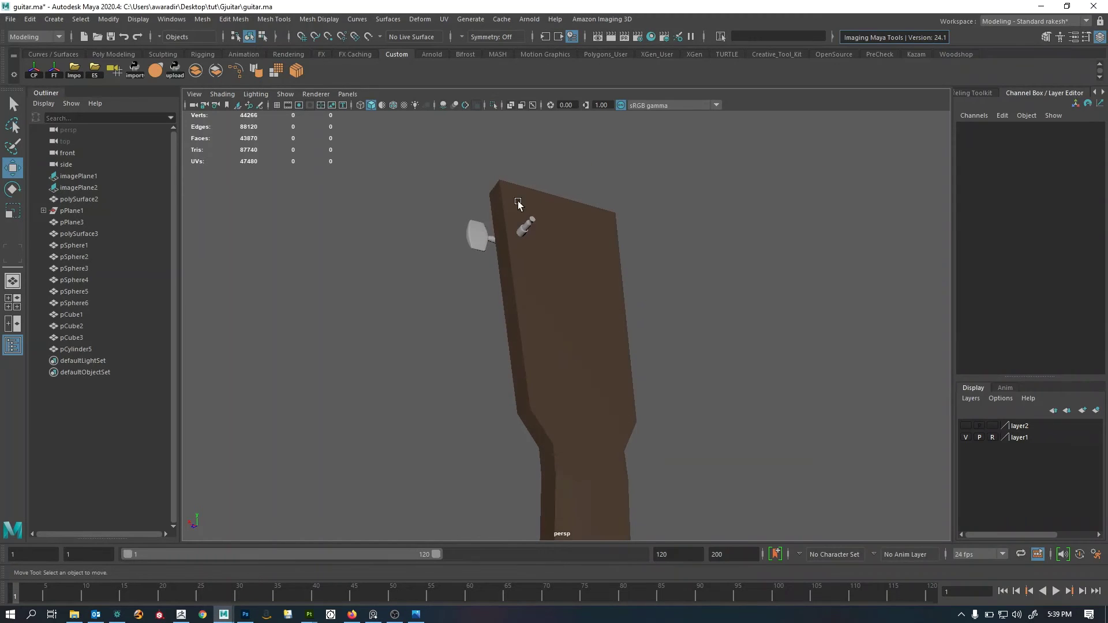
alt+drag(544, 312, 513, 309)
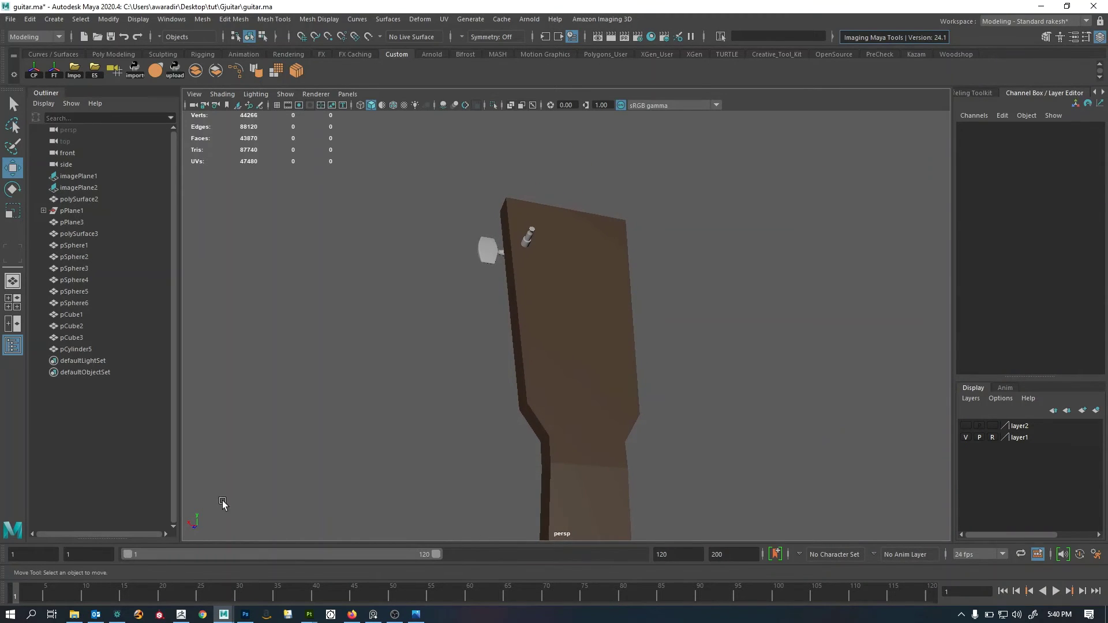
View the reference pictures Guitar-Ref-Image-S and images from the guitar folder to examine the headstock tuners.
click(74, 614)
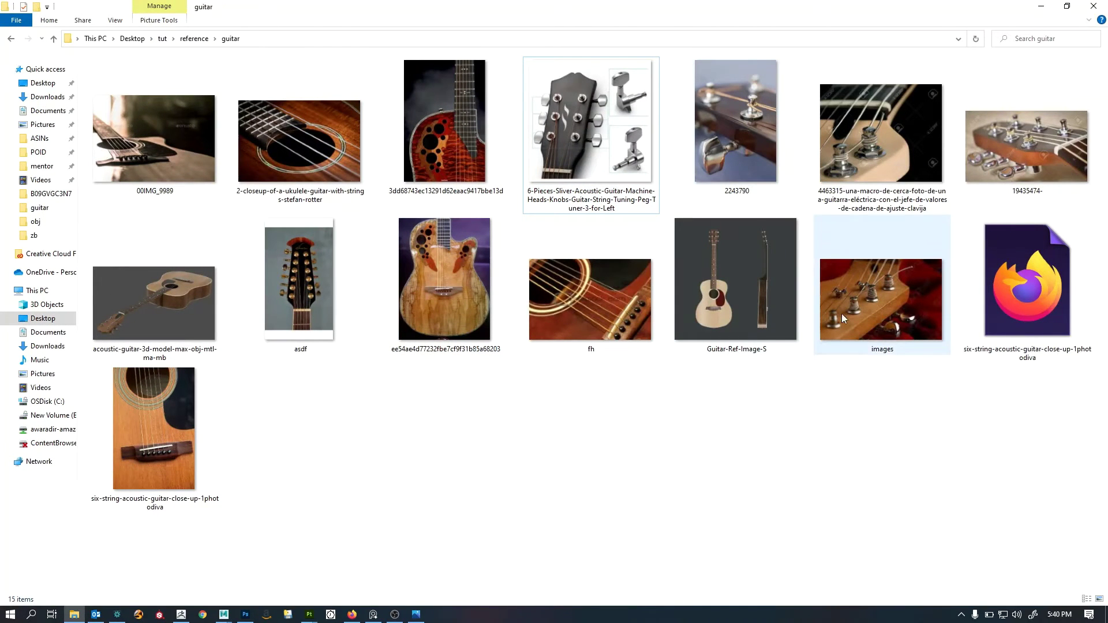
double_click(726, 252)
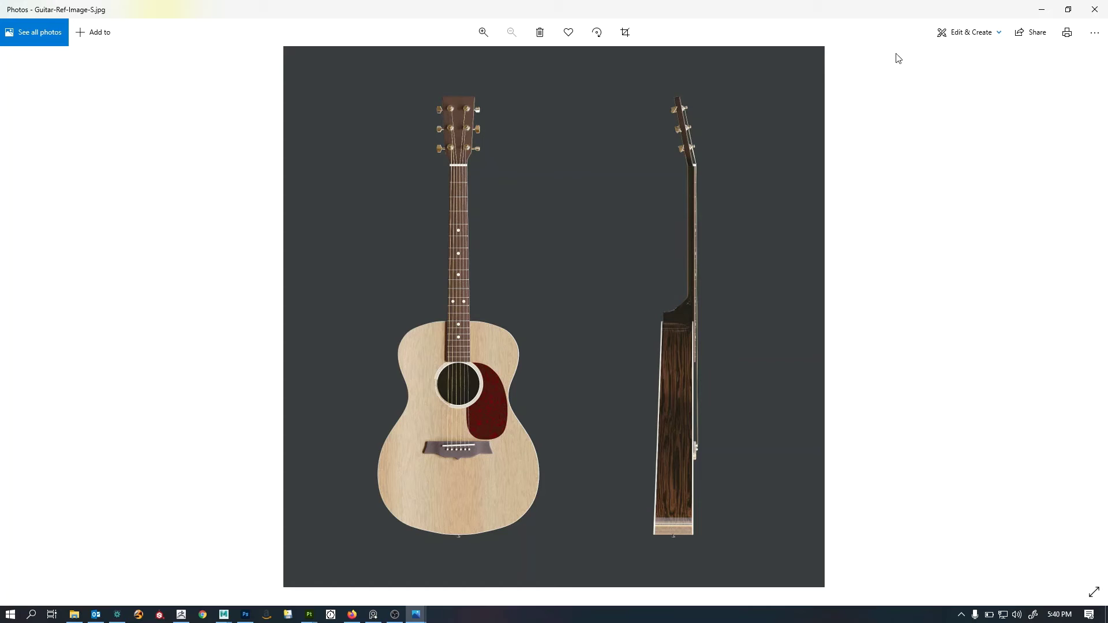
click(1042, 9)
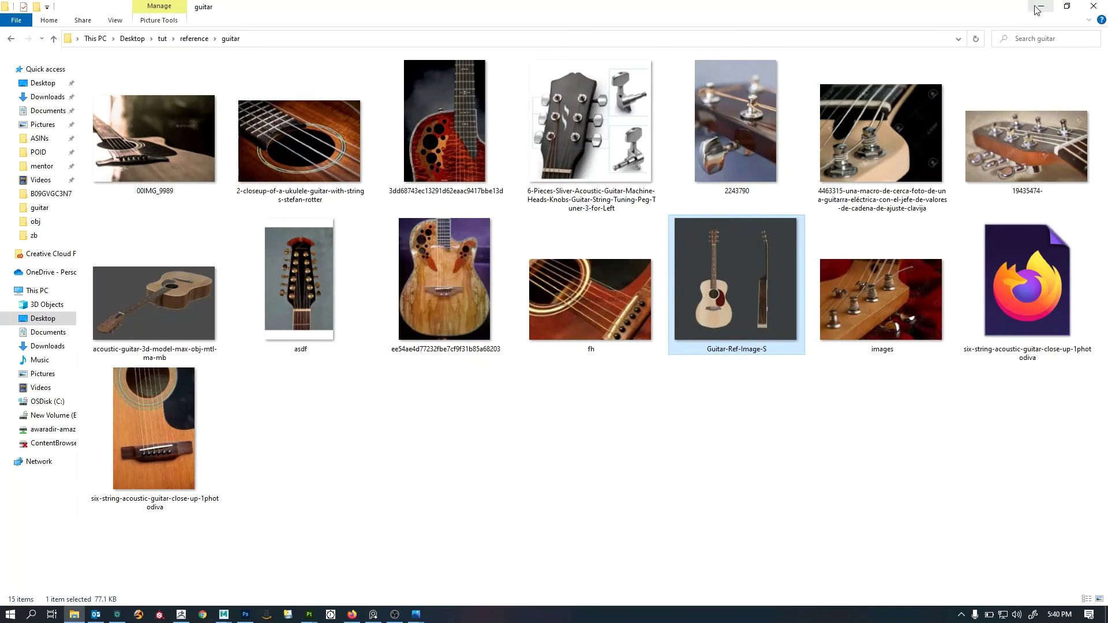
click(1039, 8)
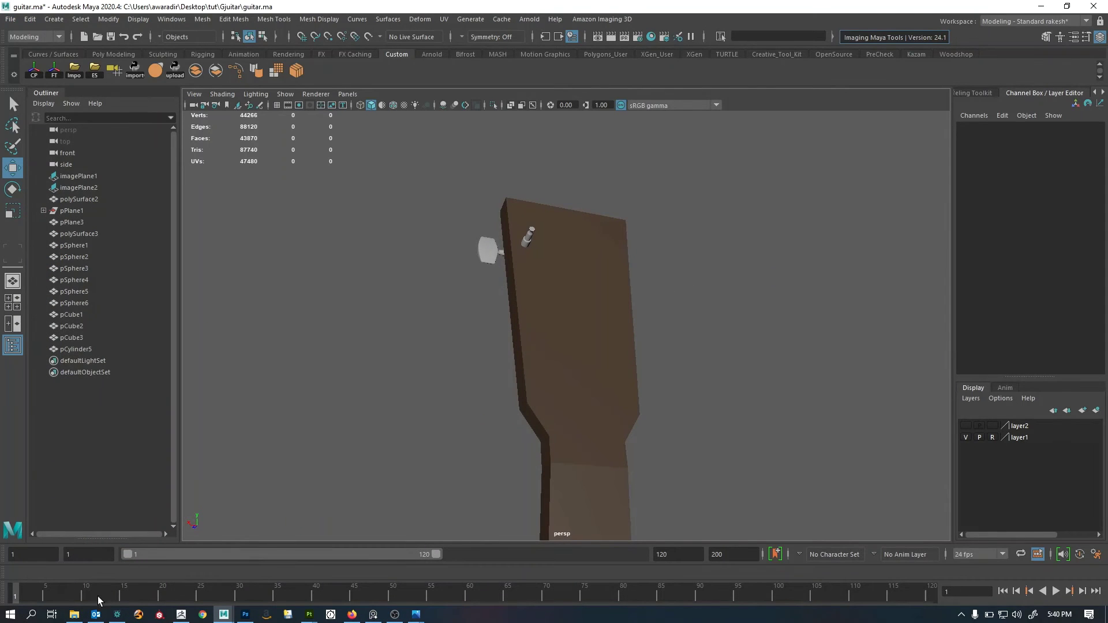
click(74, 616)
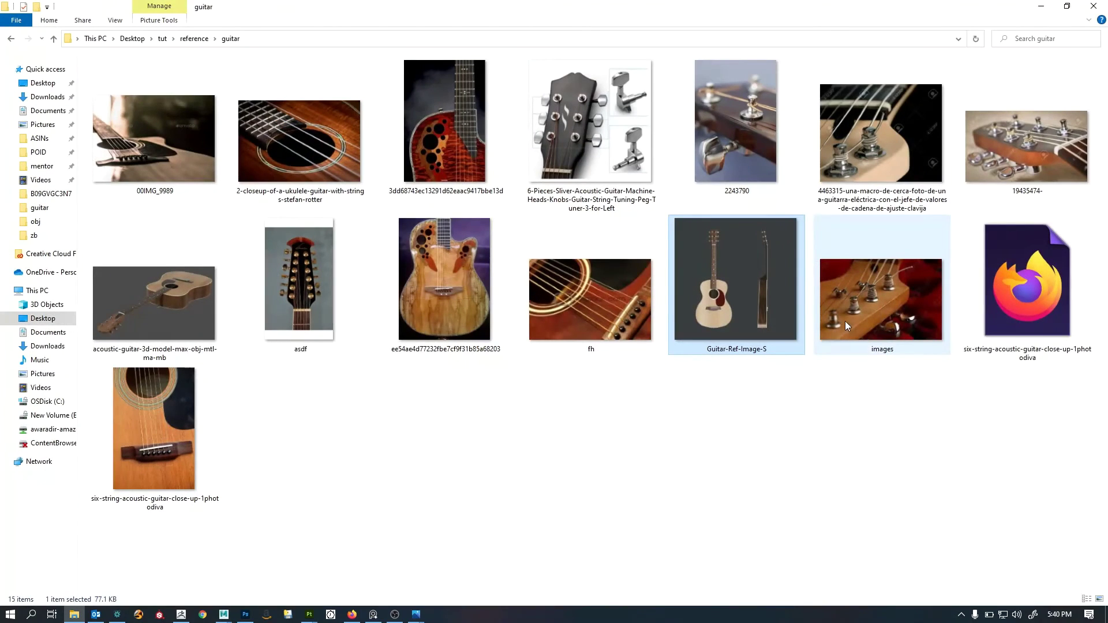
double_click(860, 304)
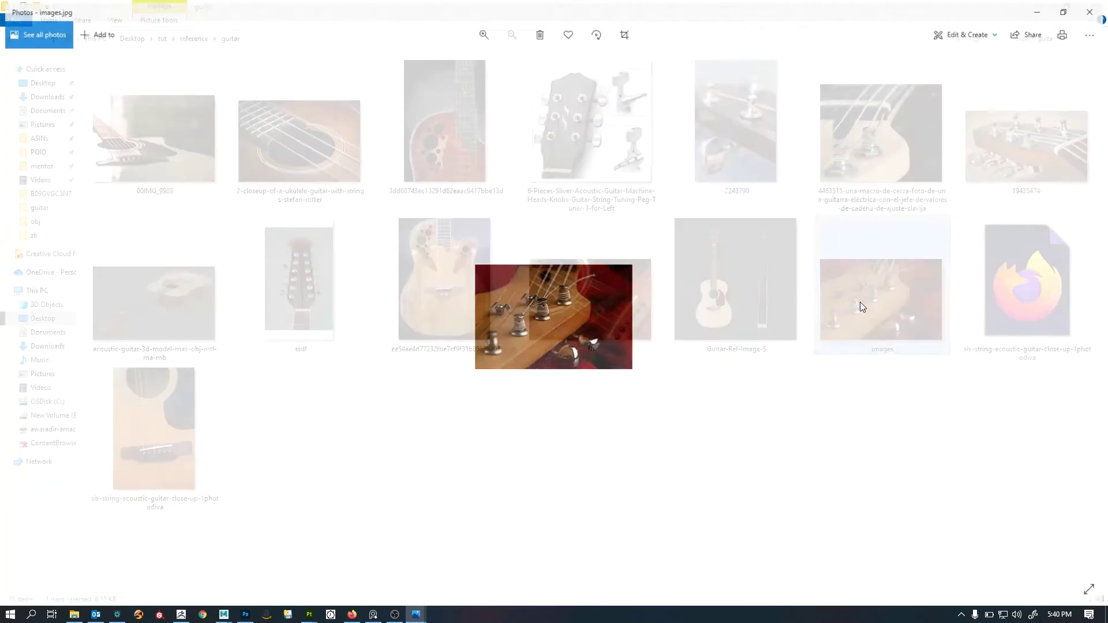
Open the reference picture 2243790 to study the string post and its round base, and return to the headstock model in Maya.
click(1105, 4)
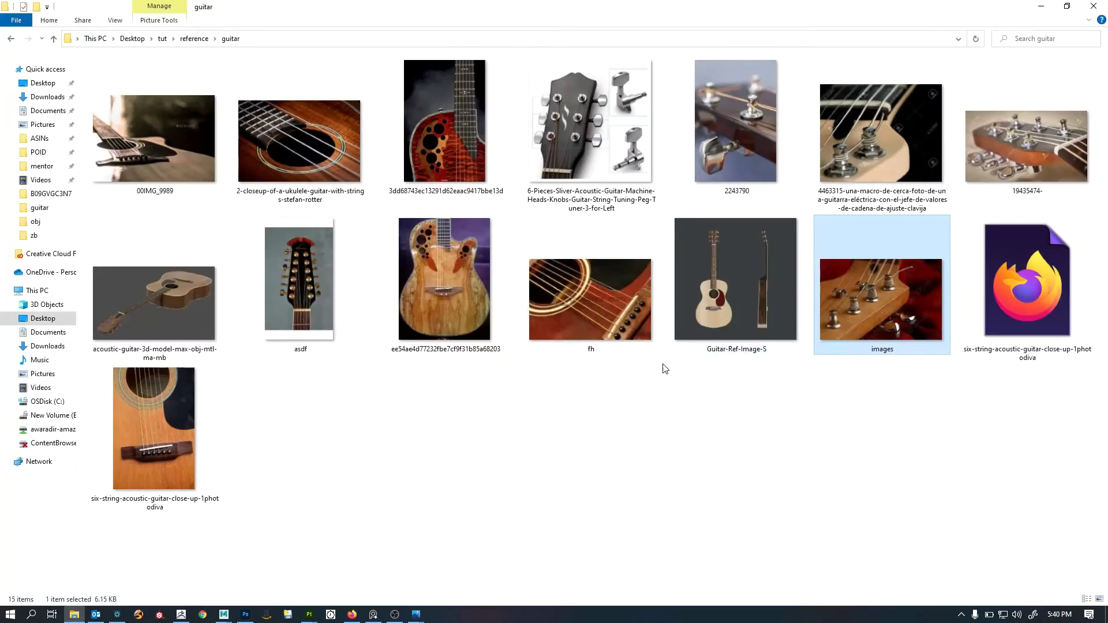
double_click(747, 139)
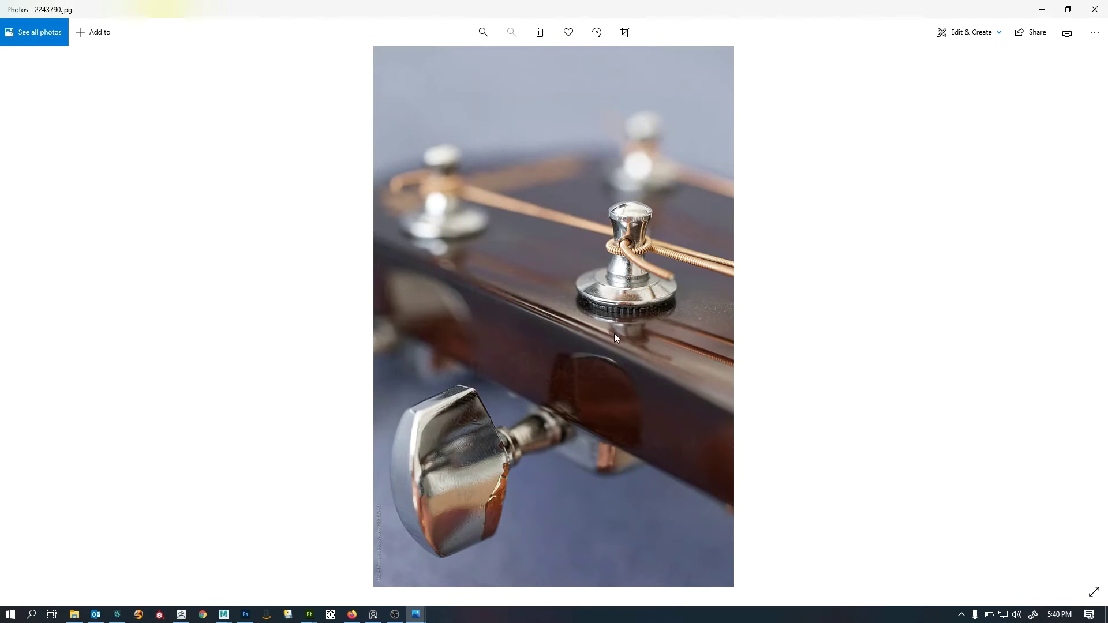
click(1040, 12)
click(1042, 9)
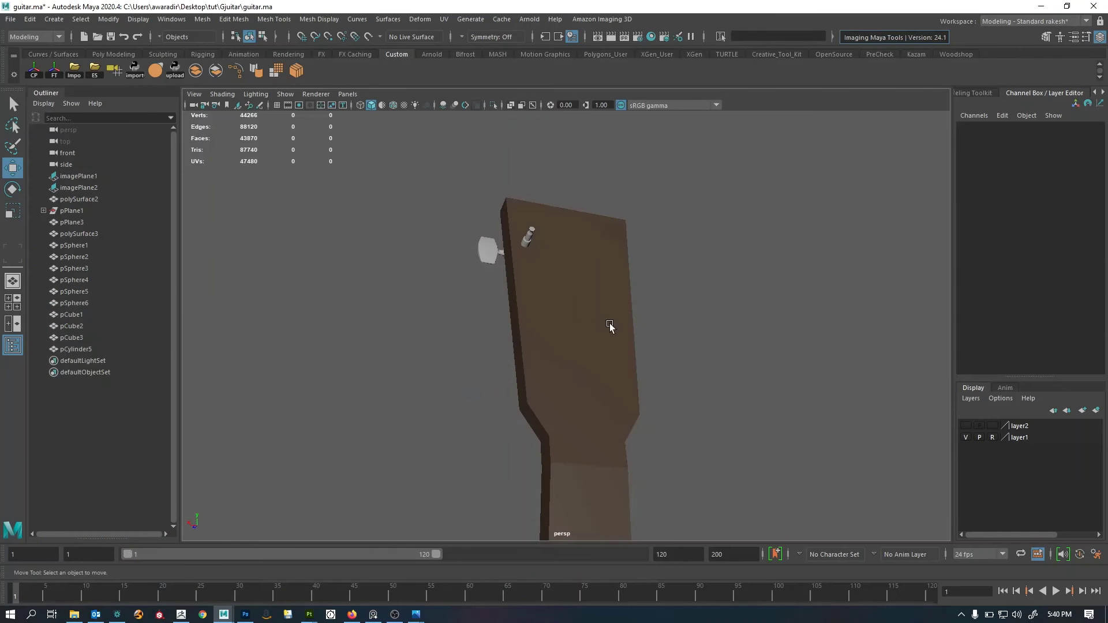
mouse_move(610, 326)
alt+mouse_down()
mouse_move(747, 341)
mouse_move(604, 338)
mouse_move(702, 386)
mouse_move(483, 308)
mouse_move(524, 252)
mouse_move(564, 339)
mouse_move(615, 324)
alt+mouse_up()
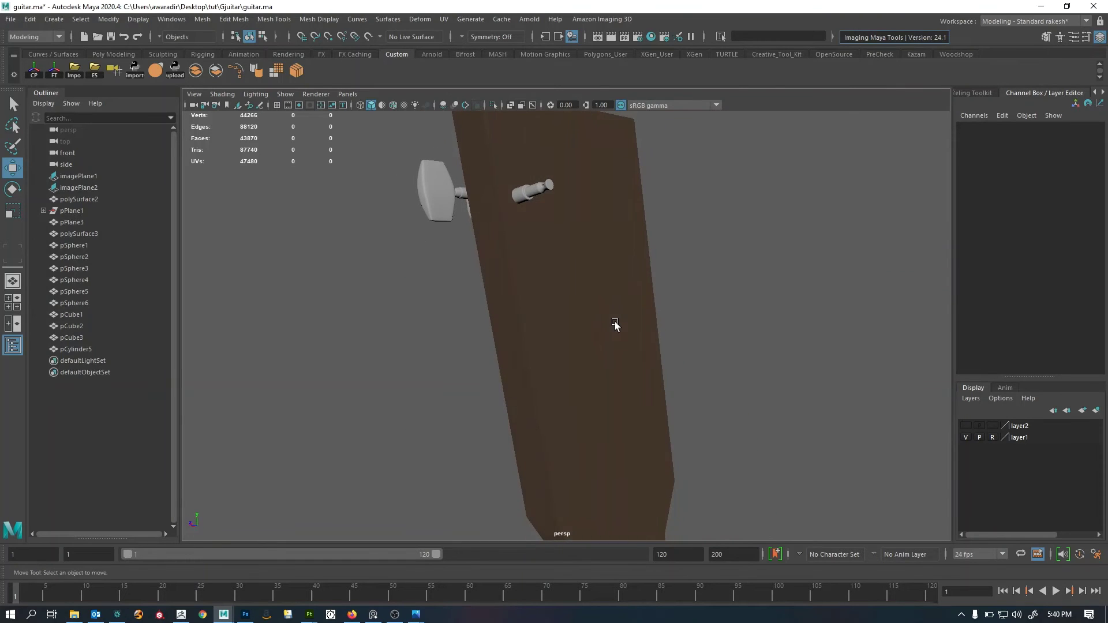
In the front-view wireframe, shift the tuning peg's string-post vertices inward onto the uppermost reference post.
key(space)
key(space)
scroll(450, 410, down, 3)
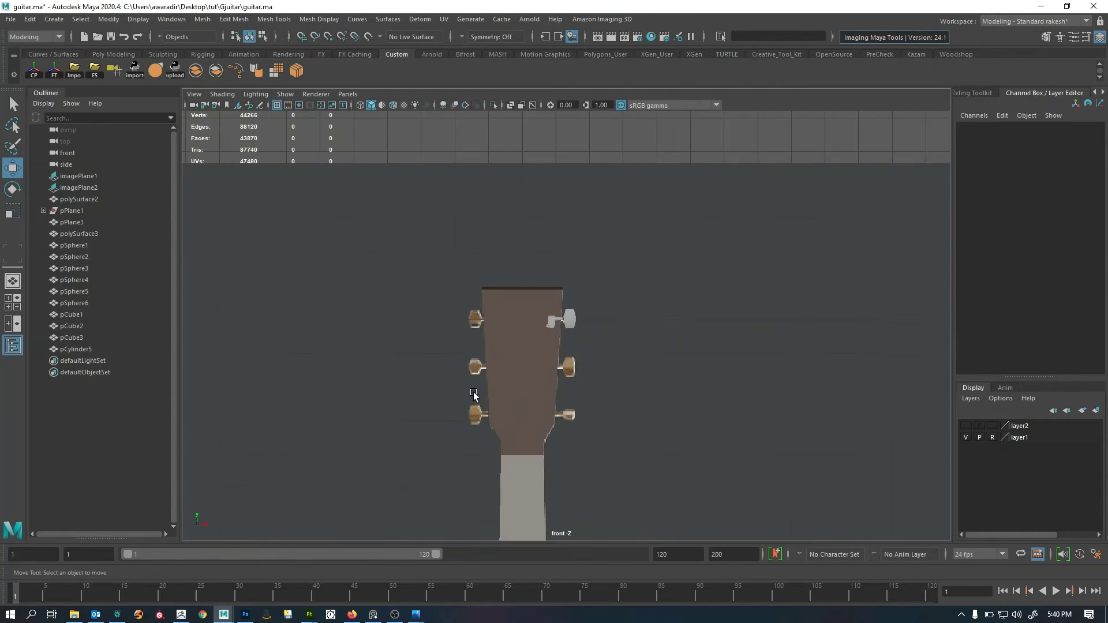
key(4)
scroll(522, 372, up, 5)
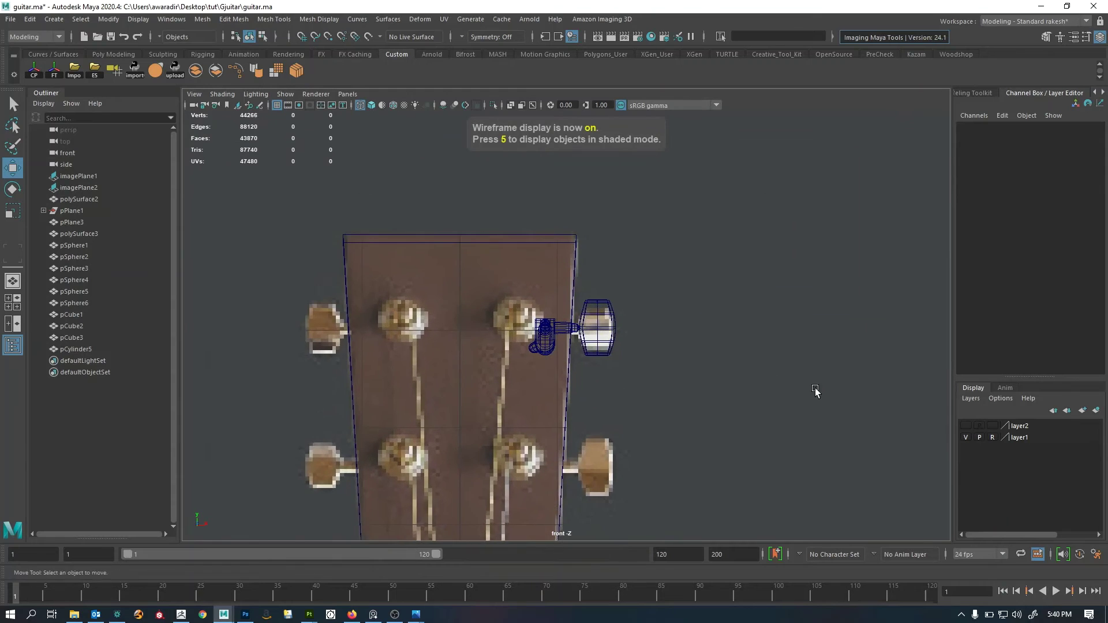
alt+middle_drag(587, 279, 539, 357)
alt+right_drag(539, 356, 582, 348)
alt+middle_drag(582, 348, 609, 355)
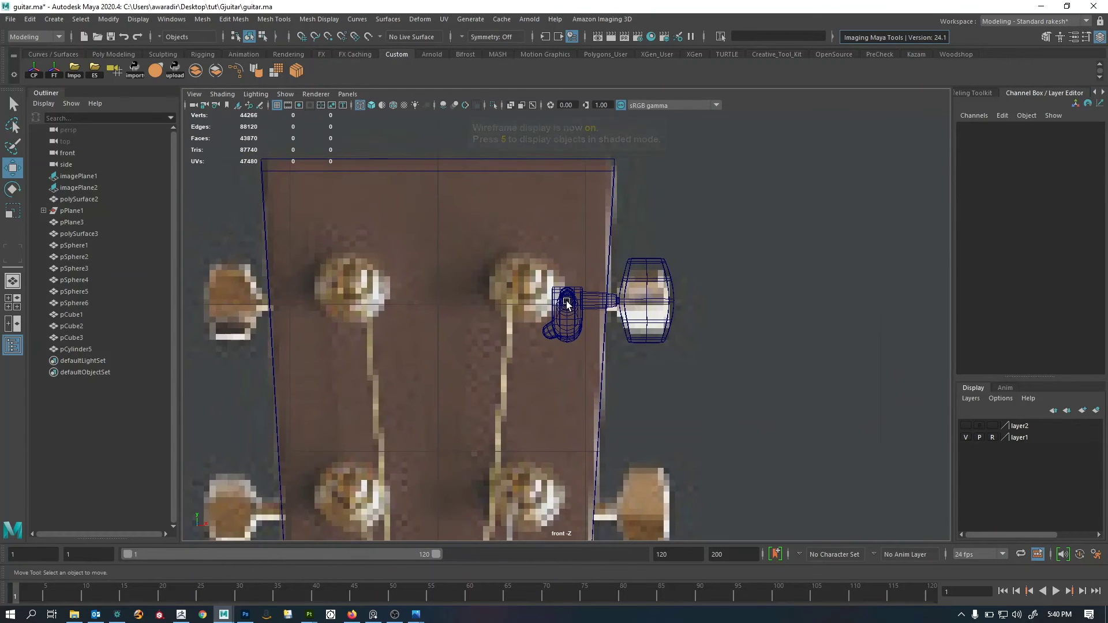
click(568, 302)
key(F9)
drag(499, 255, 567, 316)
key(F8)
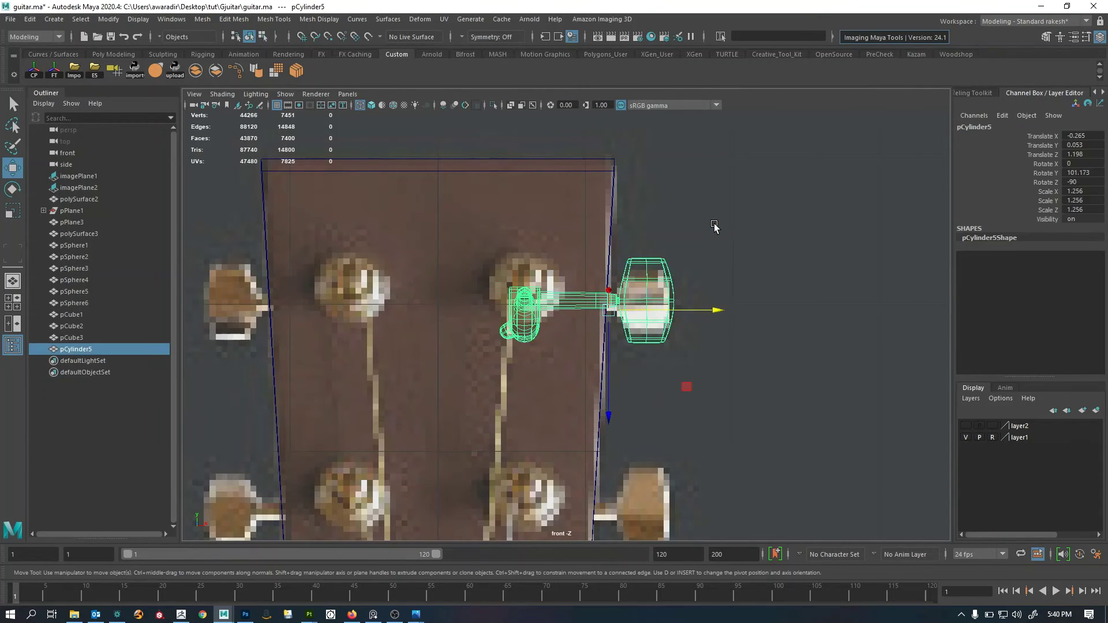
After comparing the side view, move the whole tuning peg in the front view to about Translate X -0.275, Y 0.18.
click(714, 227)
key(space)
key(space)
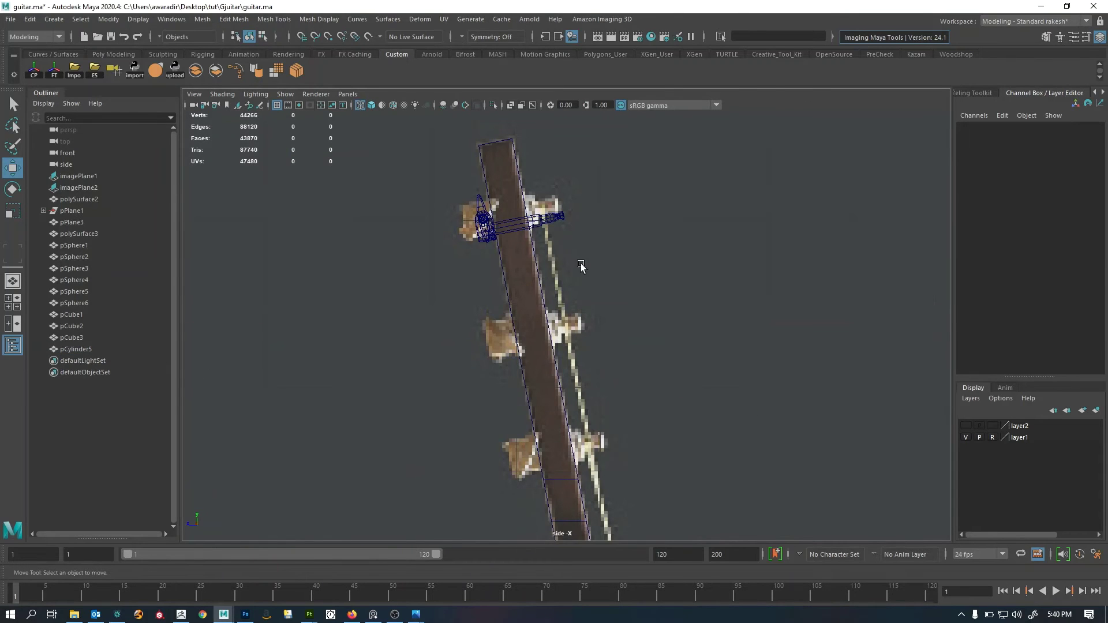
key(space)
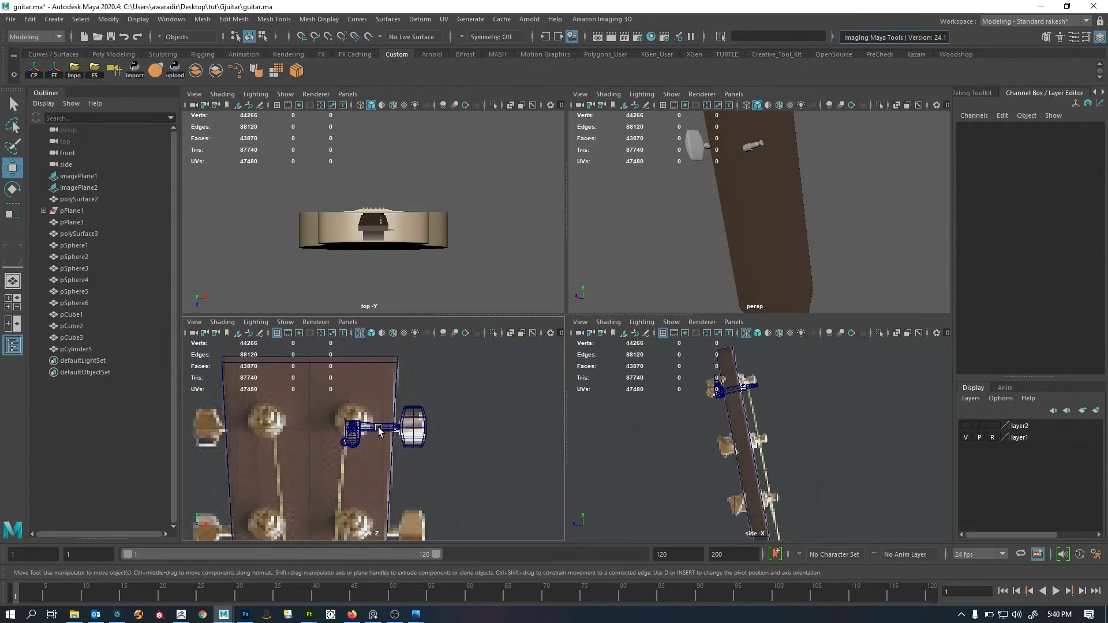
click(385, 434)
scroll(398, 438, up, 2)
drag(406, 434, 404, 419)
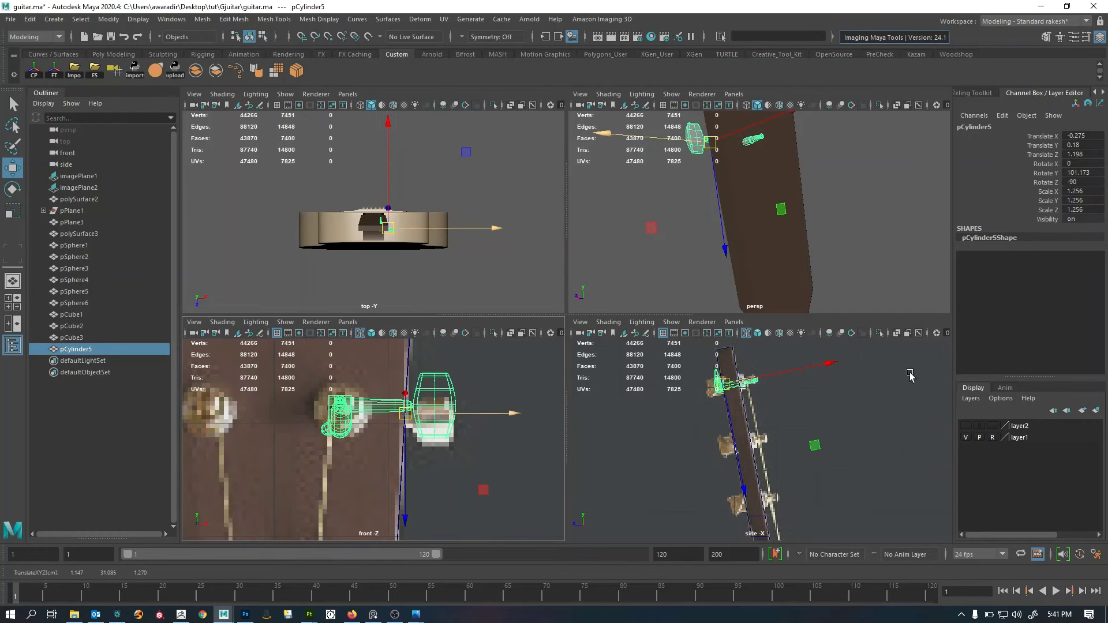
Move the tuning peg in the side view to about Translate Y 0.193, Z 1.234 and check its fit in perspective.
scroll(733, 392, up, 6)
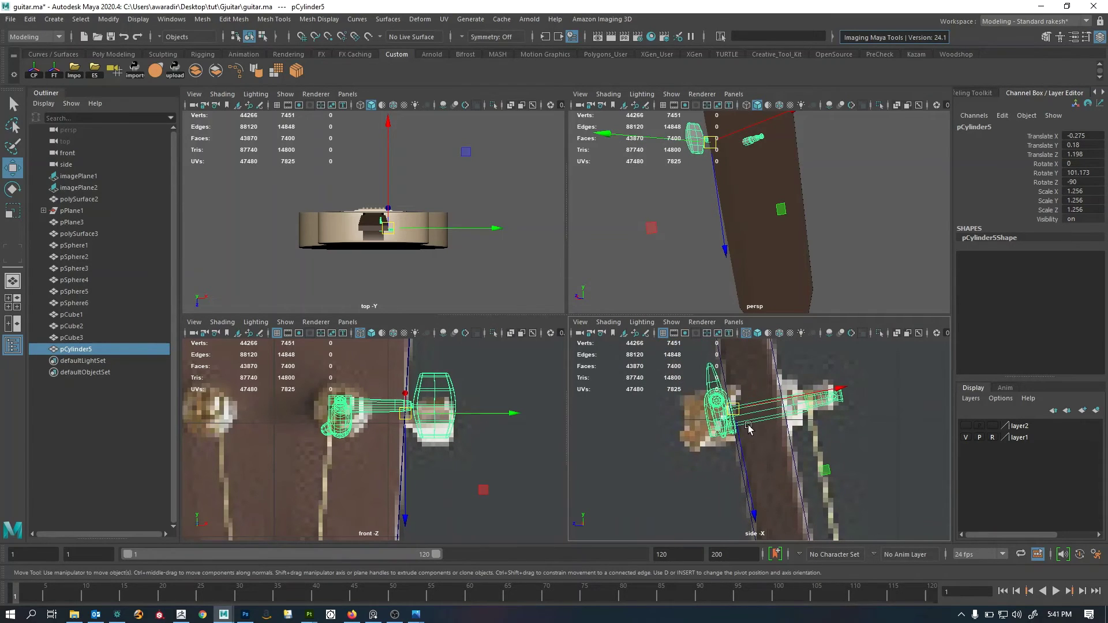
drag(730, 404, 736, 400)
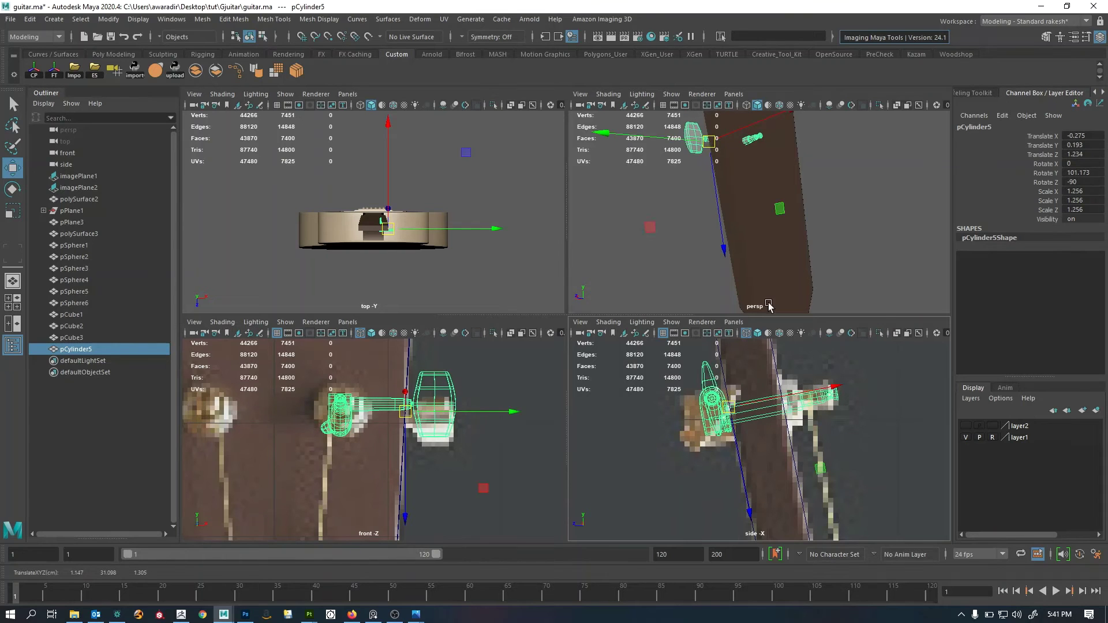
key(space)
alt+drag(655, 254, 542, 353)
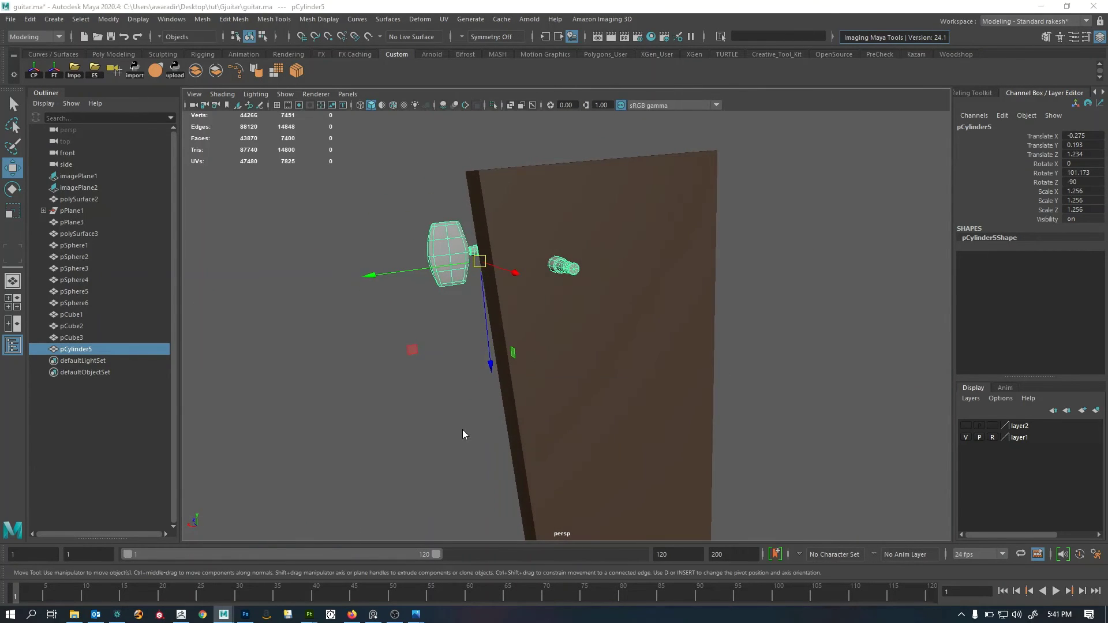
Compare the peg with the front and side references, lower it to about Translate Y 0.183 in the side view, and deselect it.
key(space)
key(space)
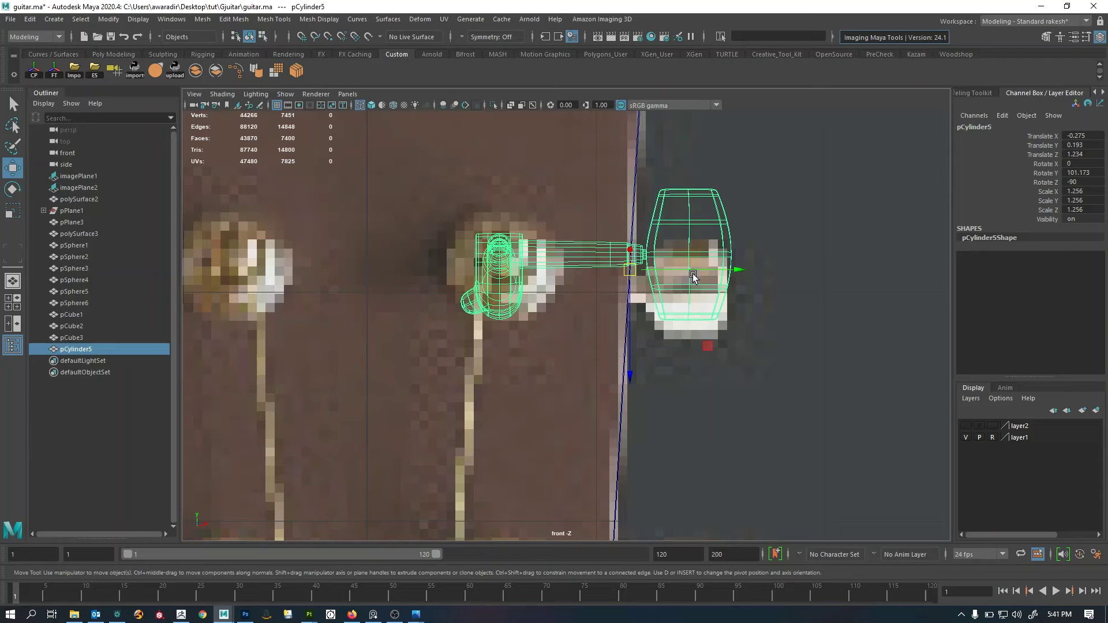
key(space)
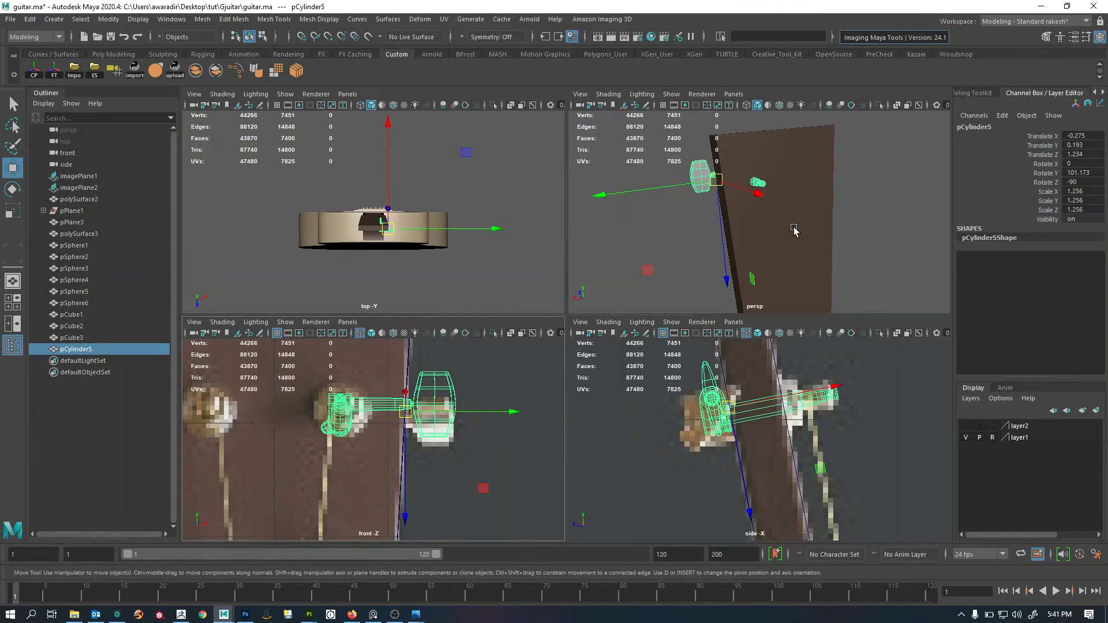
alt+right_drag(691, 216, 729, 214)
alt+middle_drag(726, 224, 726, 232)
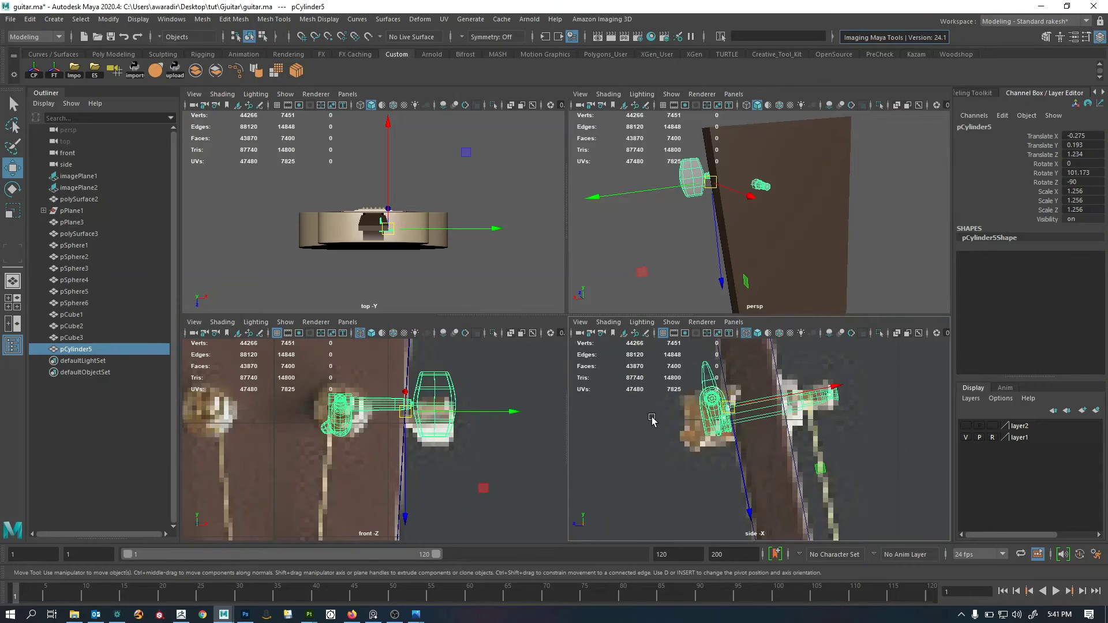
key(space)
alt+drag(687, 274, 680, 284)
alt+right_drag(681, 284, 721, 296)
alt+middle_drag(733, 301, 763, 323)
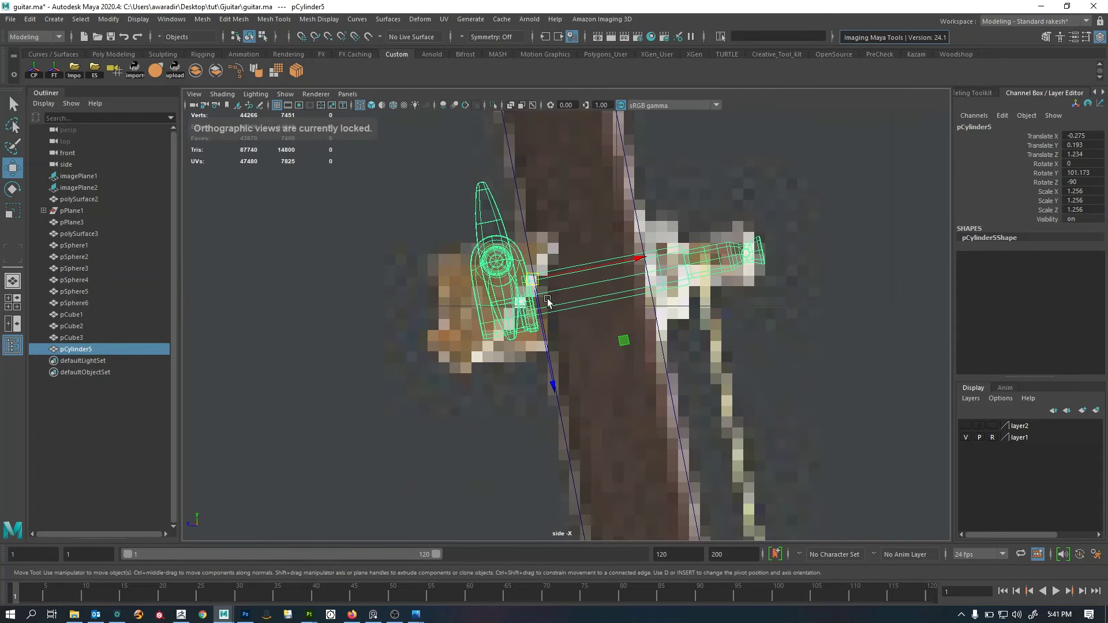
drag(535, 283, 536, 284)
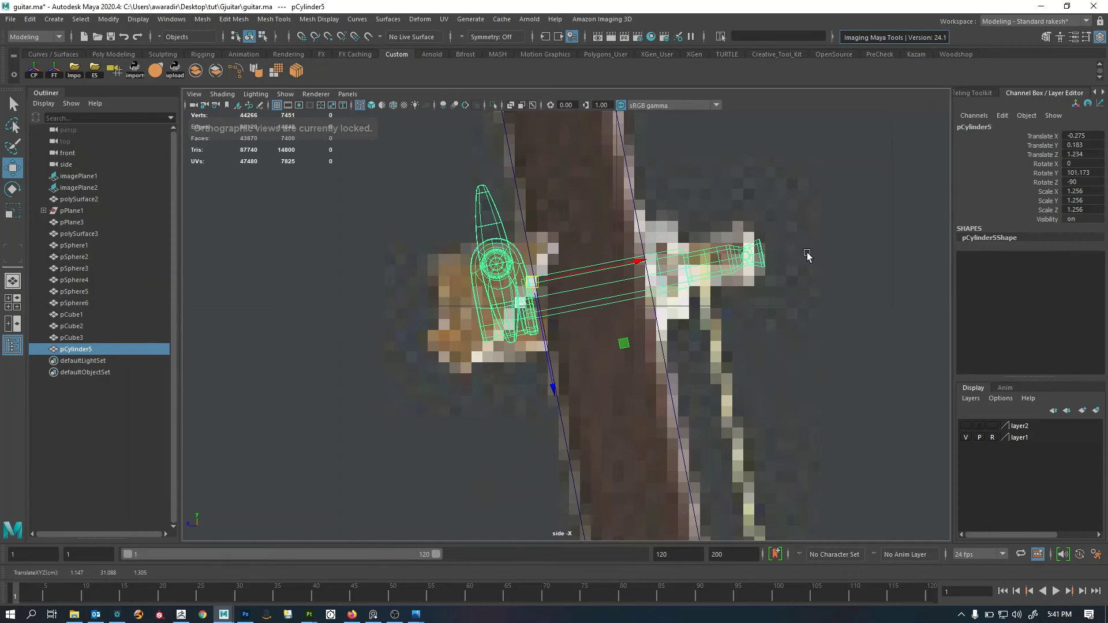
key(space)
key(space)
alt+drag(668, 323, 700, 368)
click(700, 368)
Create a new polygon cylinder for the round base of the string post.
alt+right_drag(698, 367, 623, 330)
alt+drag(623, 330, 716, 315)
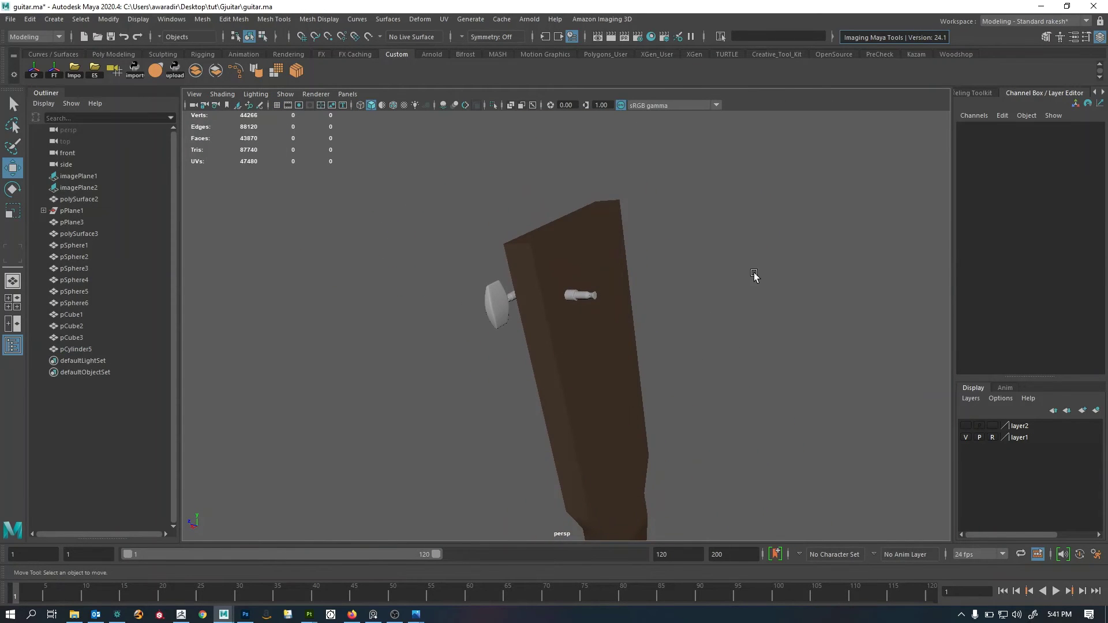
shift+right_drag(794, 218, 705, 219)
alt+drag(703, 278, 680, 343)
alt+middle_drag(680, 343, 604, 240)
alt+right_drag(604, 241, 554, 248)
alt+drag(554, 248, 676, 358)
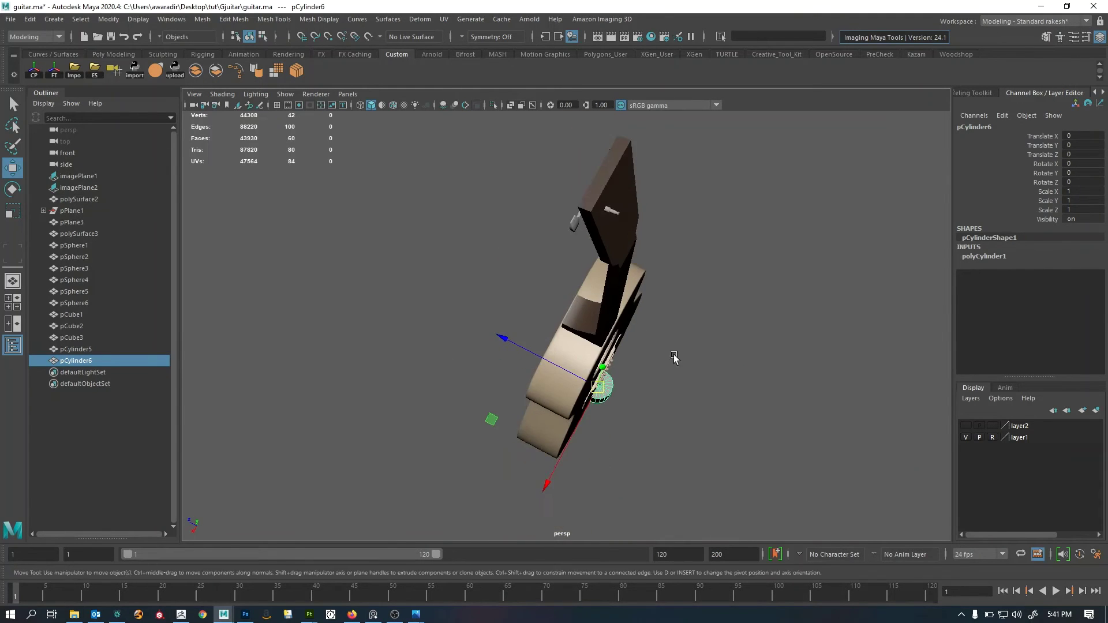
Snap the new cylinder up to the tuning peg on the headstock, at about Translate X 0.613, Y 31.158, Z 0.466.
alt+right_drag(675, 358, 540, 372)
drag(592, 374, 675, 276)
alt+drag(672, 271, 549, 228)
alt+right_drag(548, 228, 619, 212)
alt+middle_drag(620, 212, 631, 351)
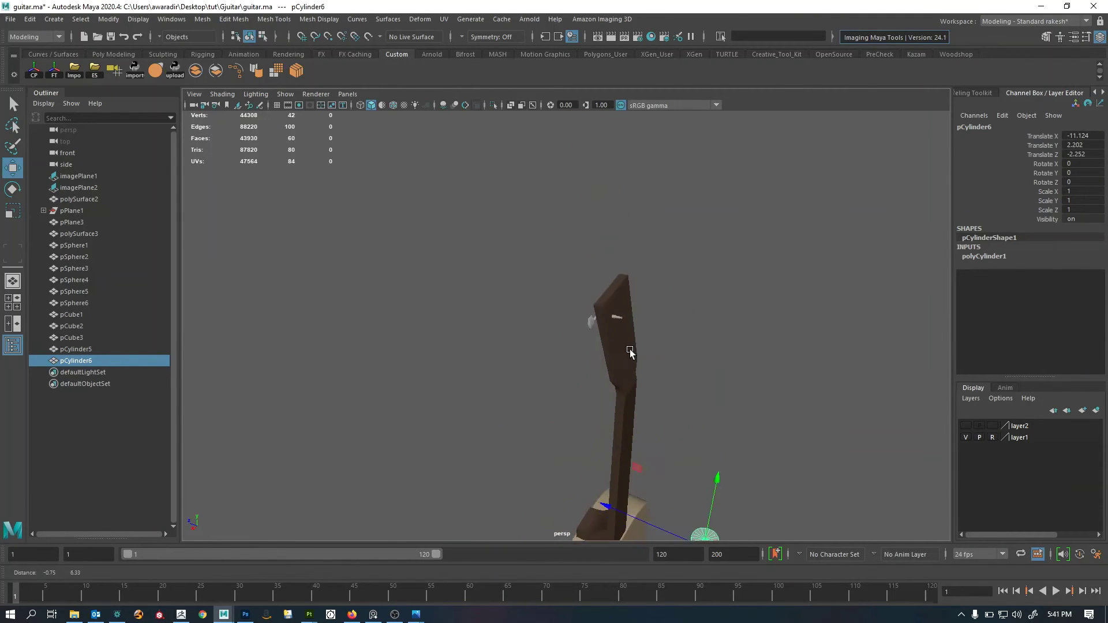
alt+drag(631, 352, 713, 332)
alt+right_drag(712, 332, 837, 300)
alt+middle_drag(796, 284, 699, 333)
key(ctrl+z)
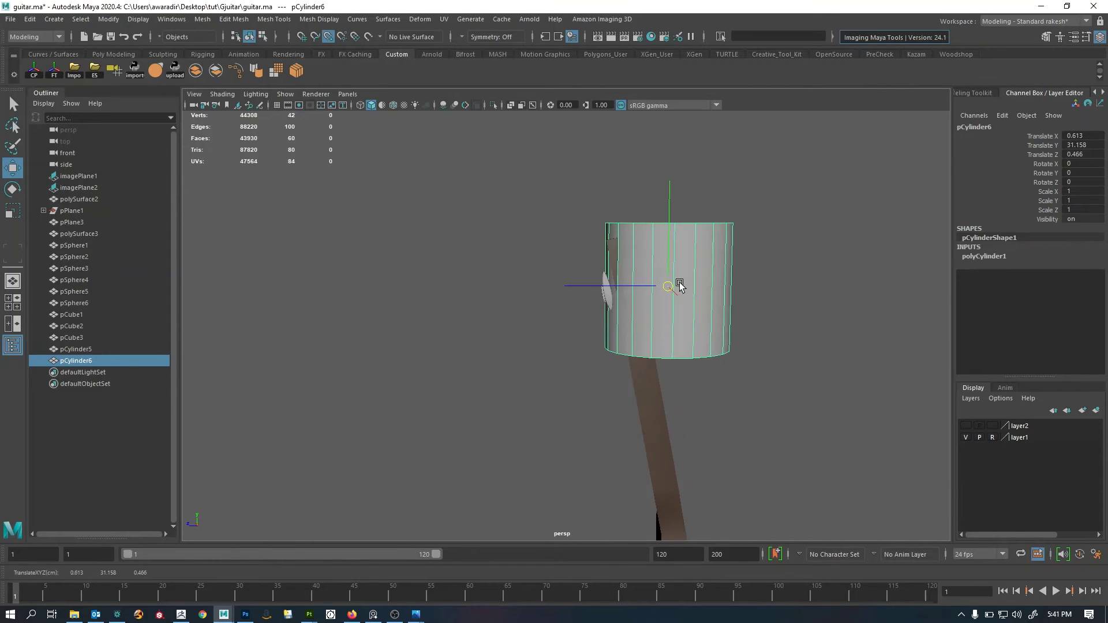
Tilt the cylinder to about Rotate X -76.965 and move it to about Translate Y 31.49, Z -0.585 beyond the string post.
key(e)
alt+drag(725, 292, 718, 287)
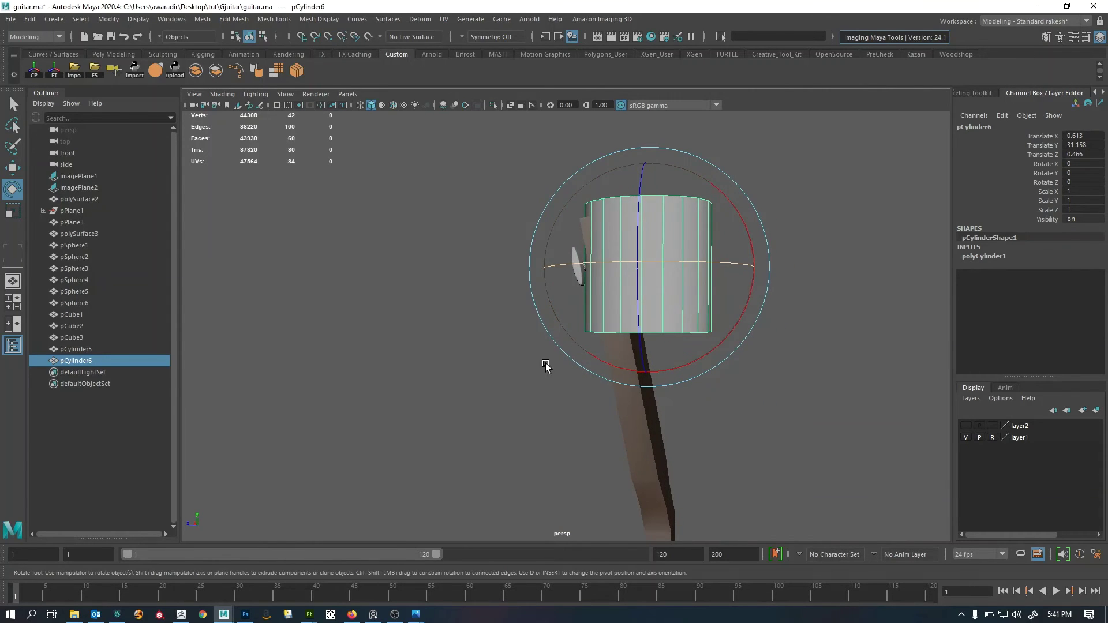
key(q)
click(577, 265)
alt+right_drag(583, 314, 667, 372)
alt+drag(667, 372, 619, 375)
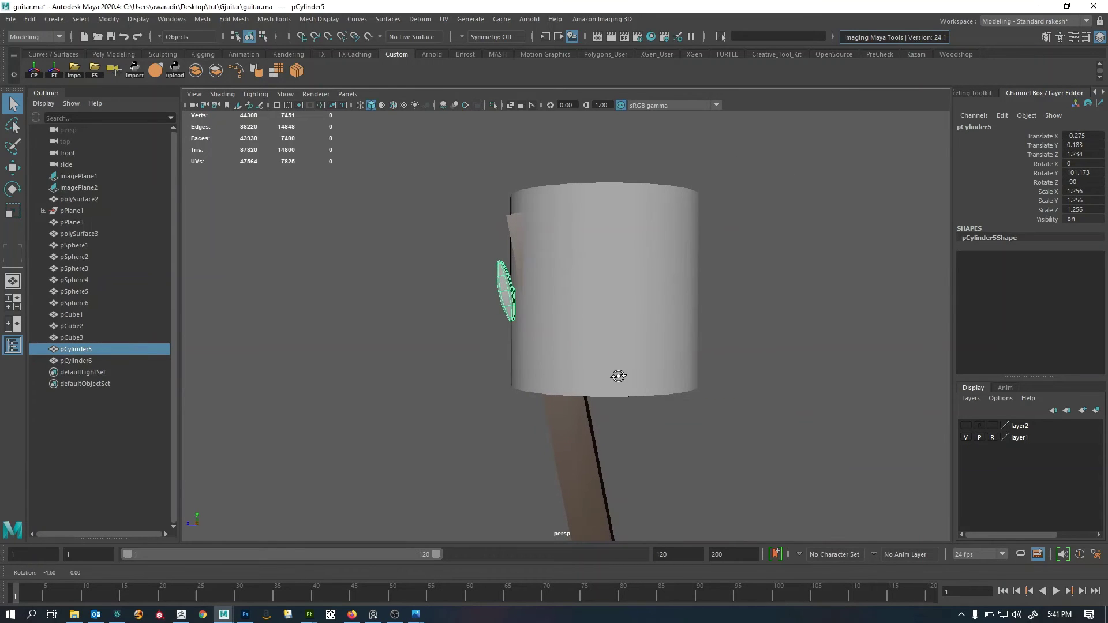
click(654, 329)
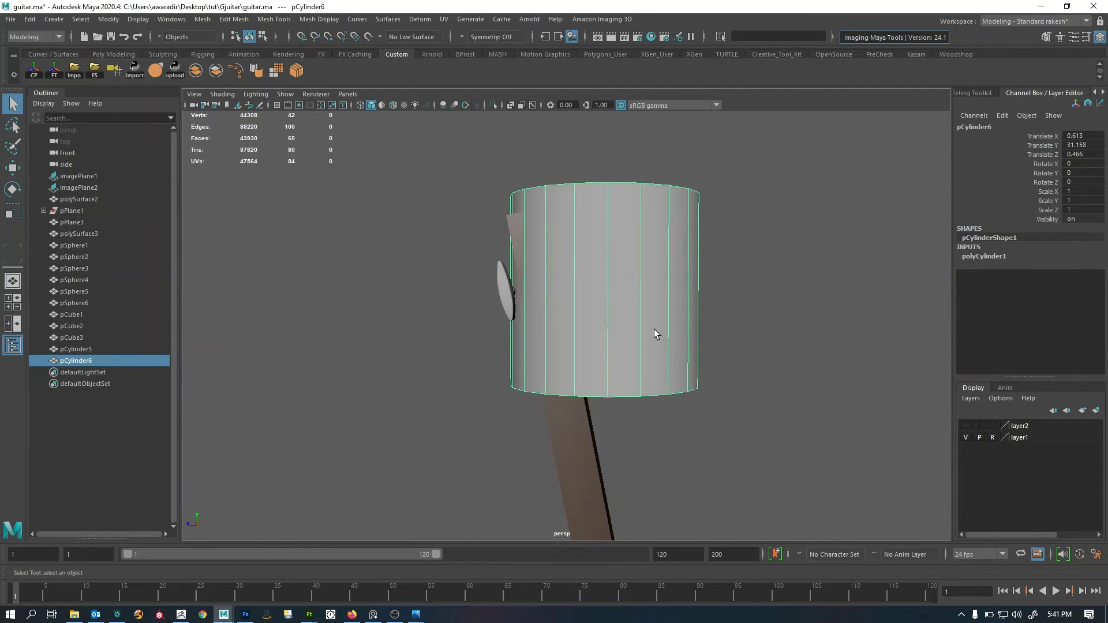
key(e)
drag(540, 206, 673, 213)
key(w)
drag(606, 302, 703, 259)
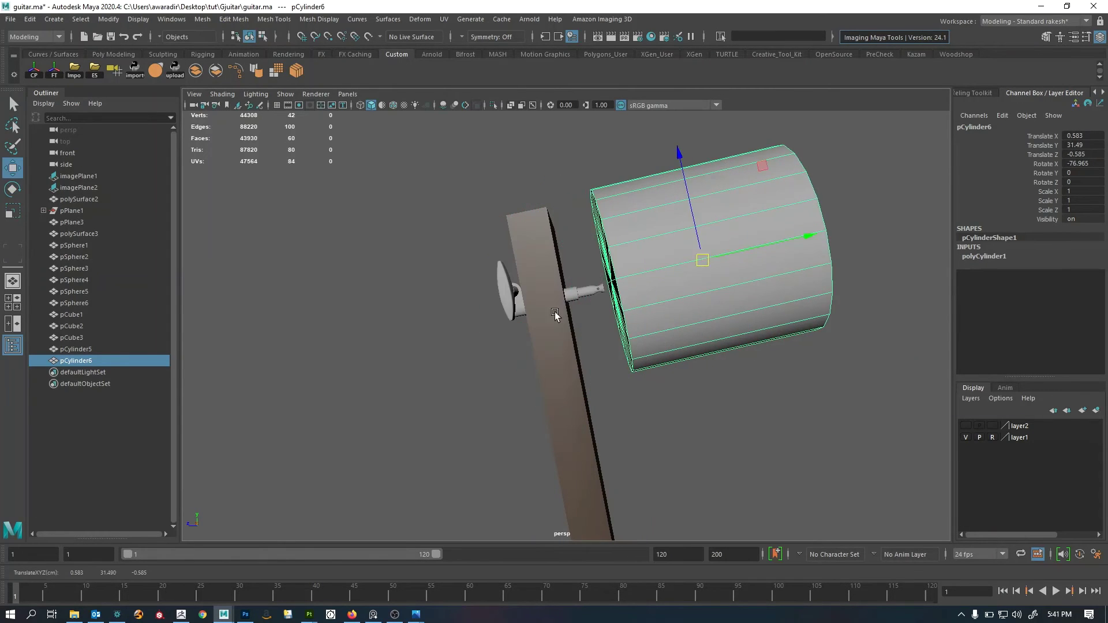
Shrink the cylinder into a thin disc scaled about 0.167, 0.041, 0.167, placed around the string post at Translate Y 31.17, Z 0.795.
click(508, 300)
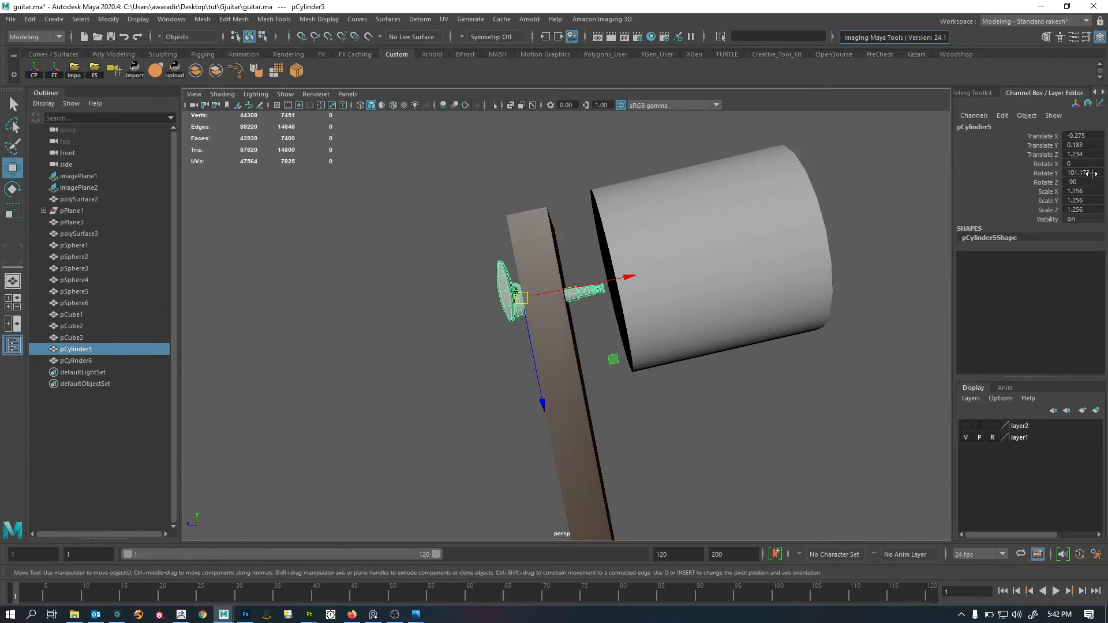
click(797, 247)
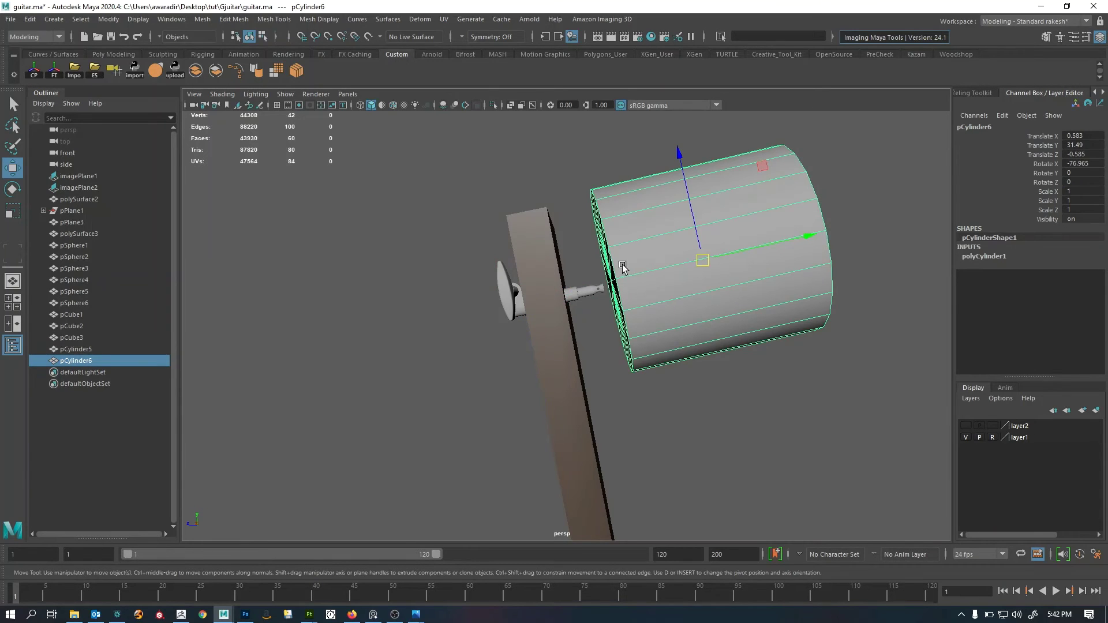
click(505, 303)
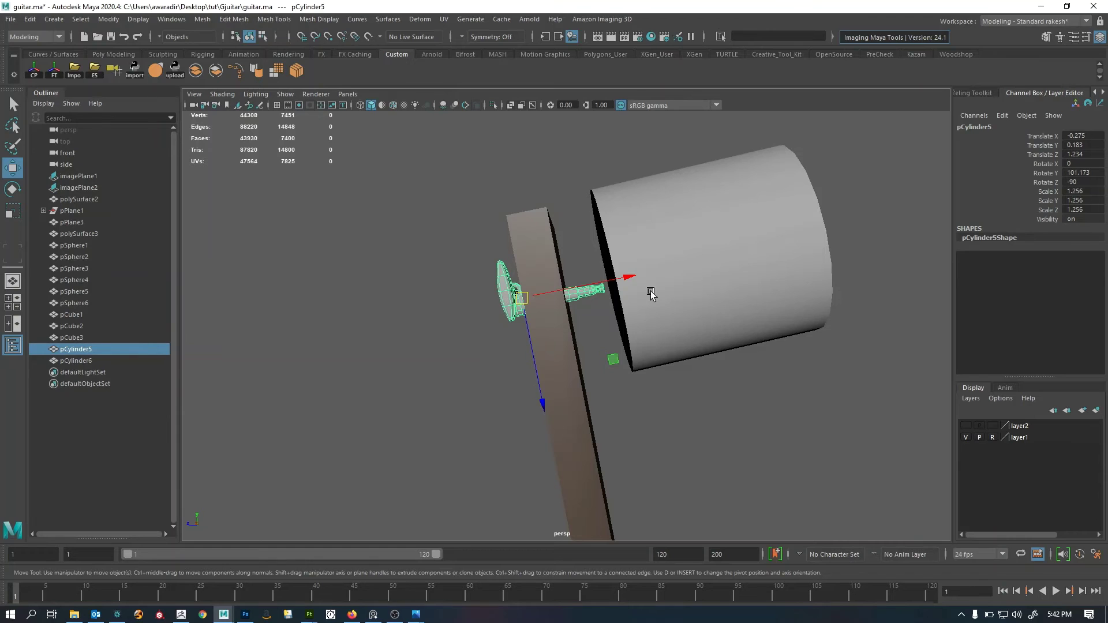
click(719, 271)
alt+drag(719, 270, 667, 321)
key(r)
alt+drag(574, 307, 605, 326)
key(w)
key(r)
ctrl+drag(642, 289, 570, 322)
key(f)
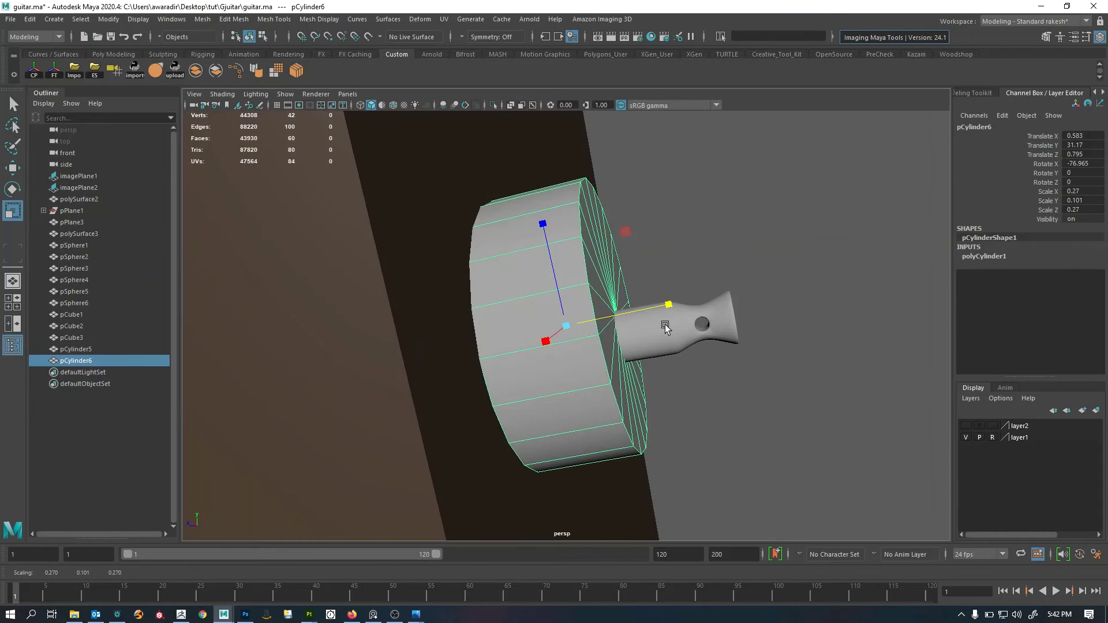
alt+drag(663, 321, 686, 328)
middle_drag(686, 328, 607, 335)
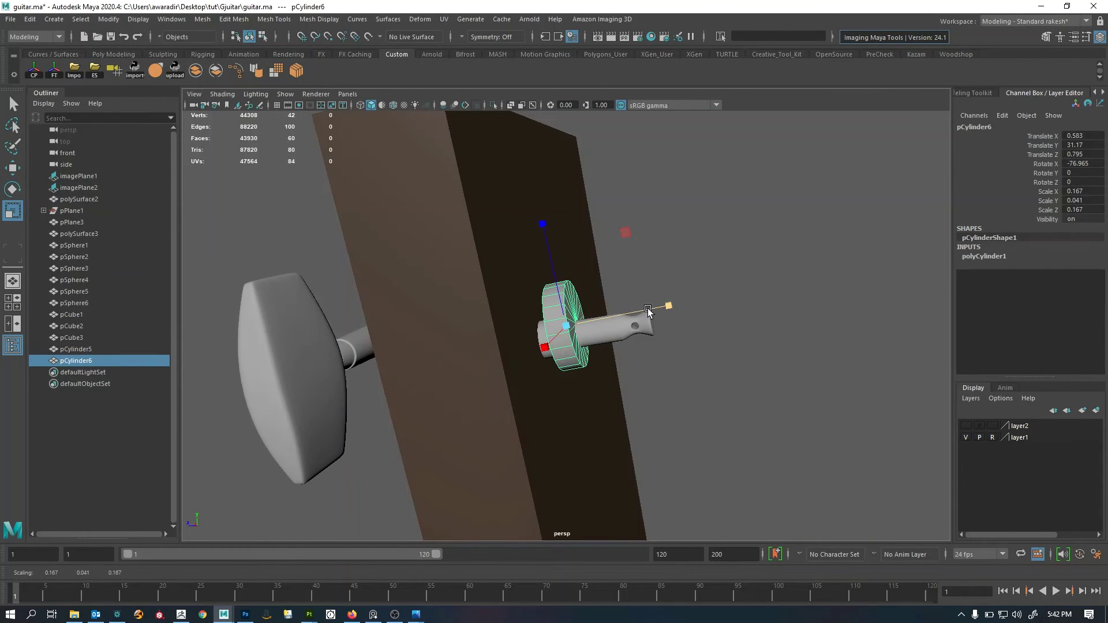
Move the disc to about Translate Y 31.102, Z 0.868 so it sits against the headstock face, centred on the string post.
key(w)
drag(668, 309, 535, 345)
scroll(658, 324, up, 3)
drag(566, 247, 566, 264)
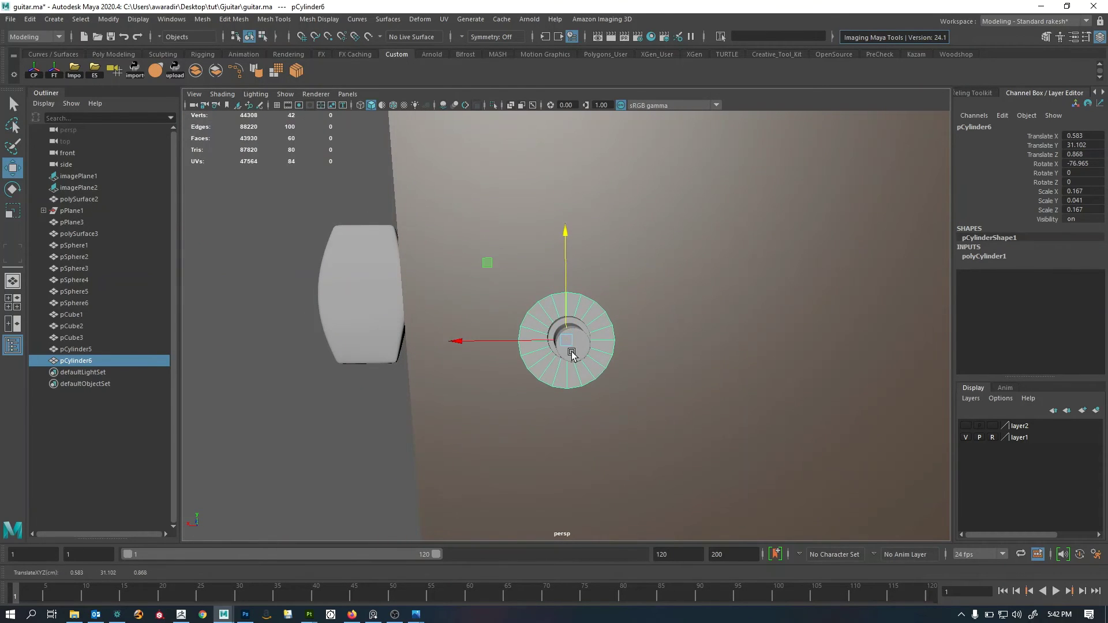
alt+drag(571, 354, 735, 362)
Tilt the disc to about Rotate X -78.16 and move it to about Translate Y 31.105, Z 0.847 against the headstock face.
key(e)
key(space)
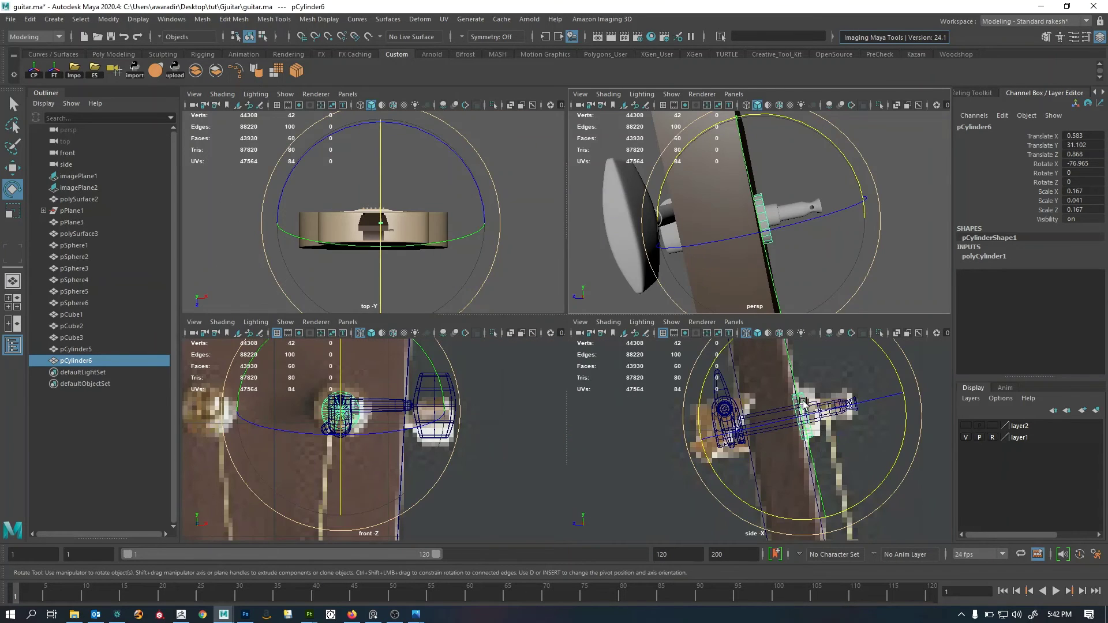
key(space)
alt+right_drag(720, 396, 837, 350)
alt+middle_drag(735, 332, 615, 372)
alt+right_drag(614, 373, 674, 360)
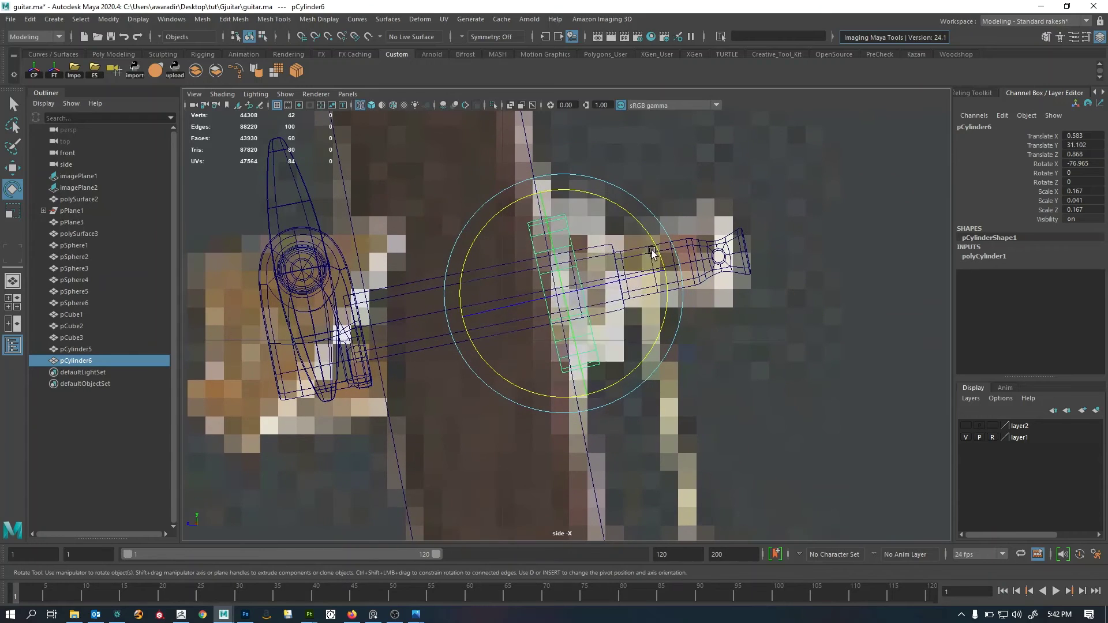
drag(651, 238, 655, 244)
key(w)
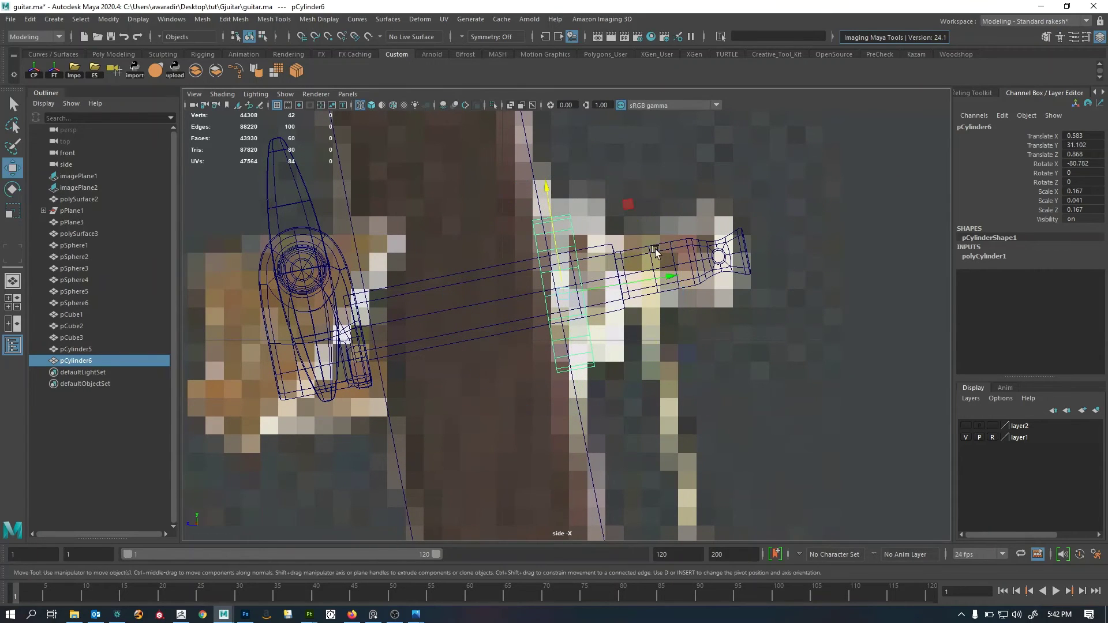
drag(586, 289, 599, 288)
key(e)
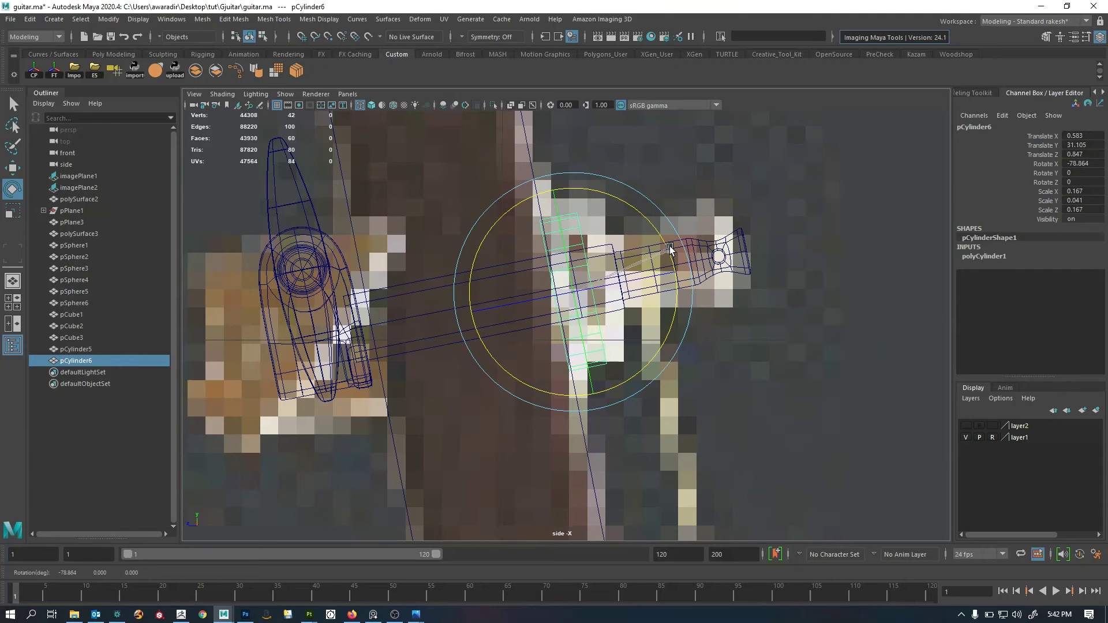
scroll(680, 297, up, 2)
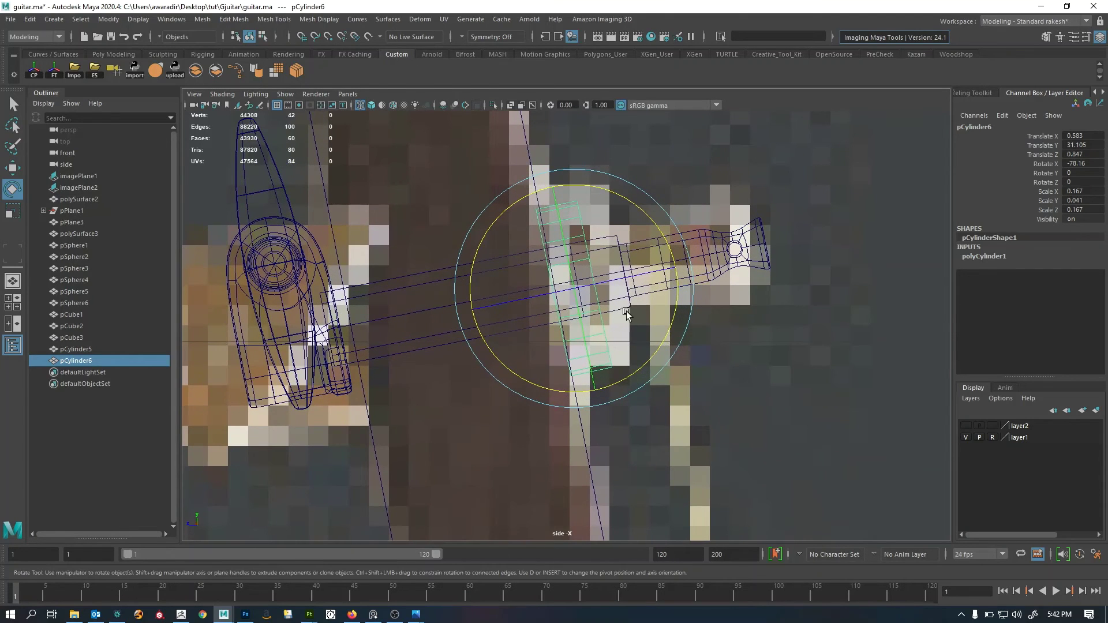
key(w)
Isolate the tuning peg and the disc in the perspective view and show the wireframe over the shading.
key(space)
key(space)
mouse_move(629, 279)
alt+mouse_down()
mouse_move(541, 281)
mouse_move(598, 304)
mouse_move(600, 321)
mouse_move(687, 348)
alt+mouse_up()
shift+click(572, 231)
key(ctrl+1)
click(602, 322)
scroll(646, 320, up, 3)
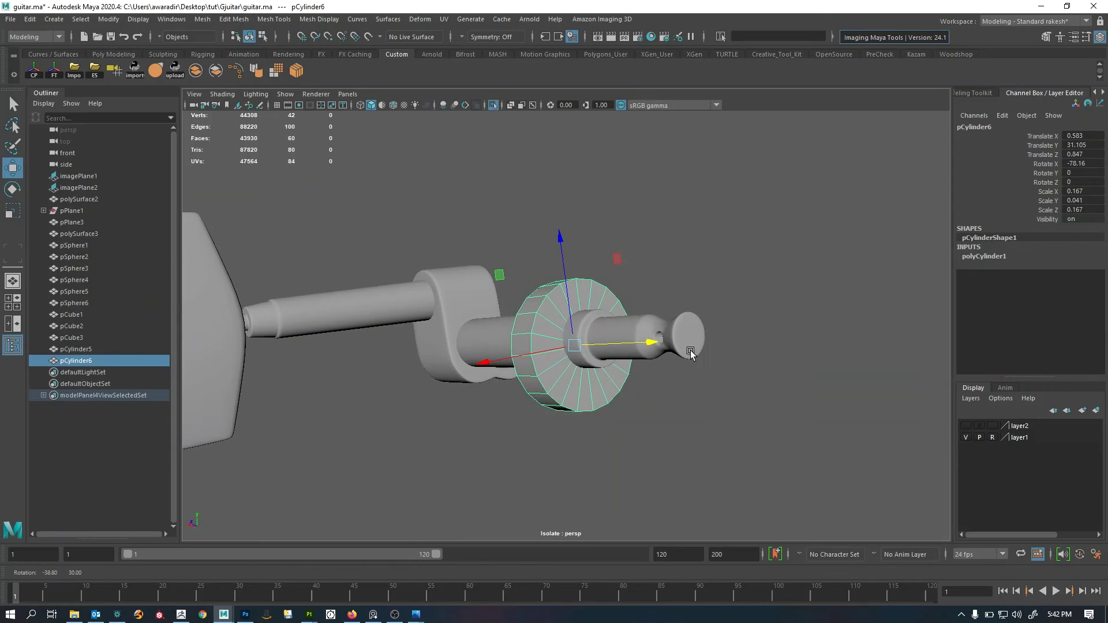
click(393, 106)
alt+drag(668, 283, 759, 344)
Snap the disc to the centre of the string post's tip across the post's axis, at about Translate X 0.577, Y 31.115, Z 0.849.
drag(513, 352, 414, 353)
key(v)
middle_click(663, 329)
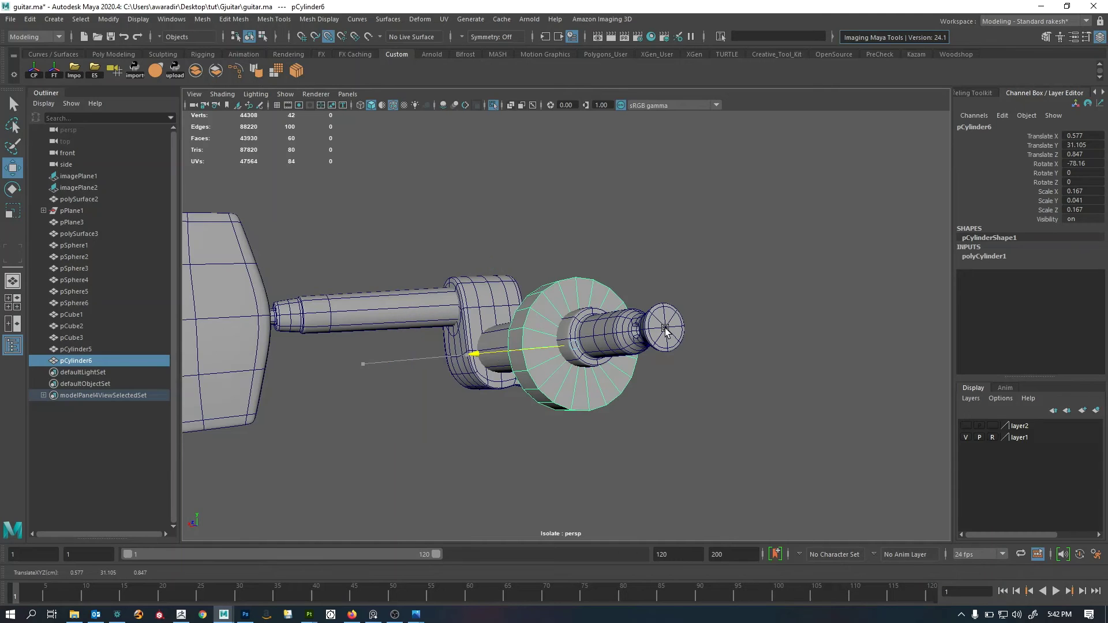
drag(565, 239, 619, 329)
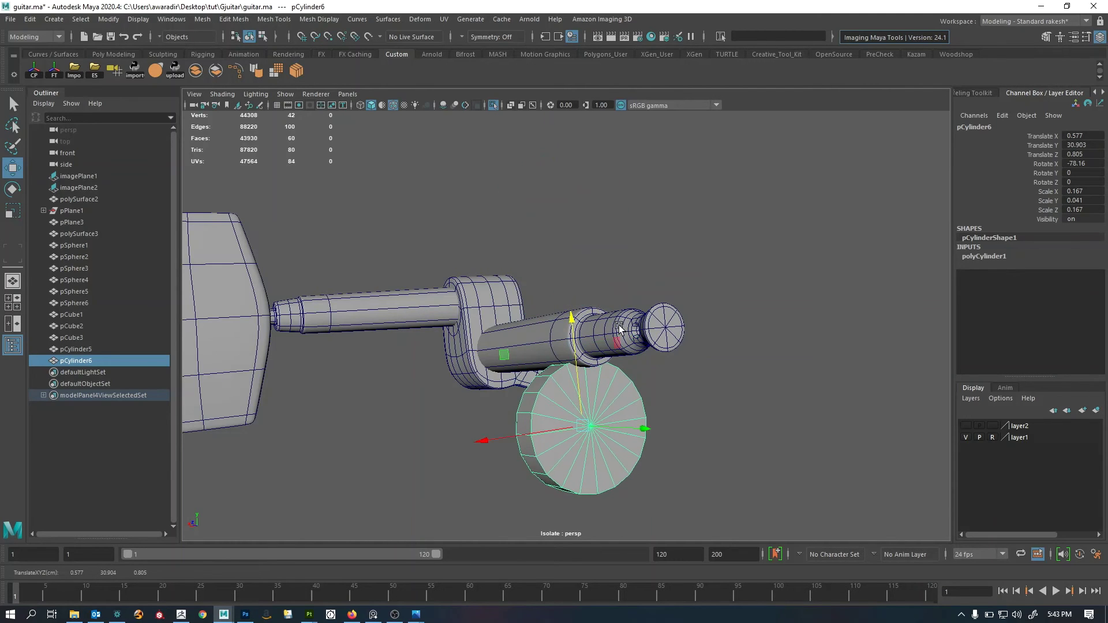
middle_click(668, 333)
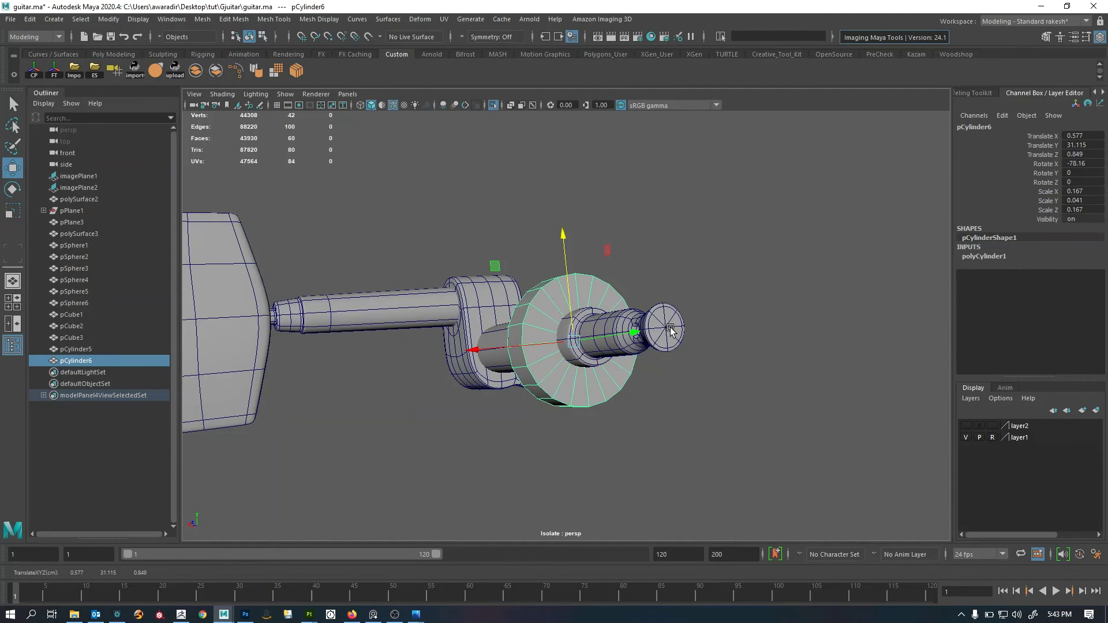
Bring back the headstock without the wireframe overlay and compare the disc with the 2243790.jpg reference photo in Photos.
click(745, 311)
alt+drag(744, 312, 622, 352)
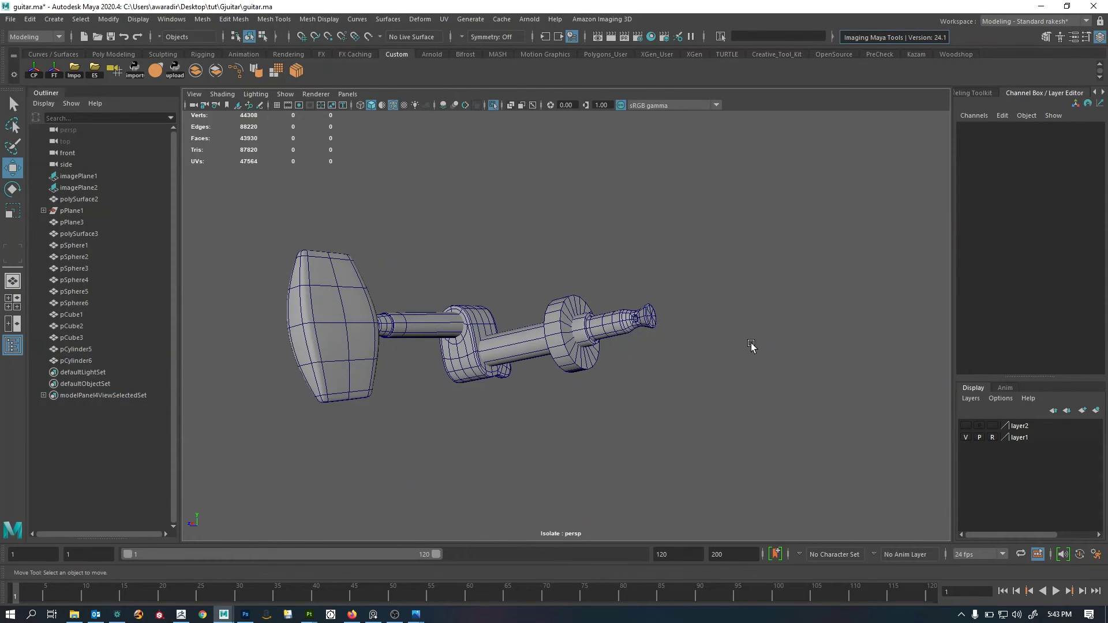
key(ctrl+1)
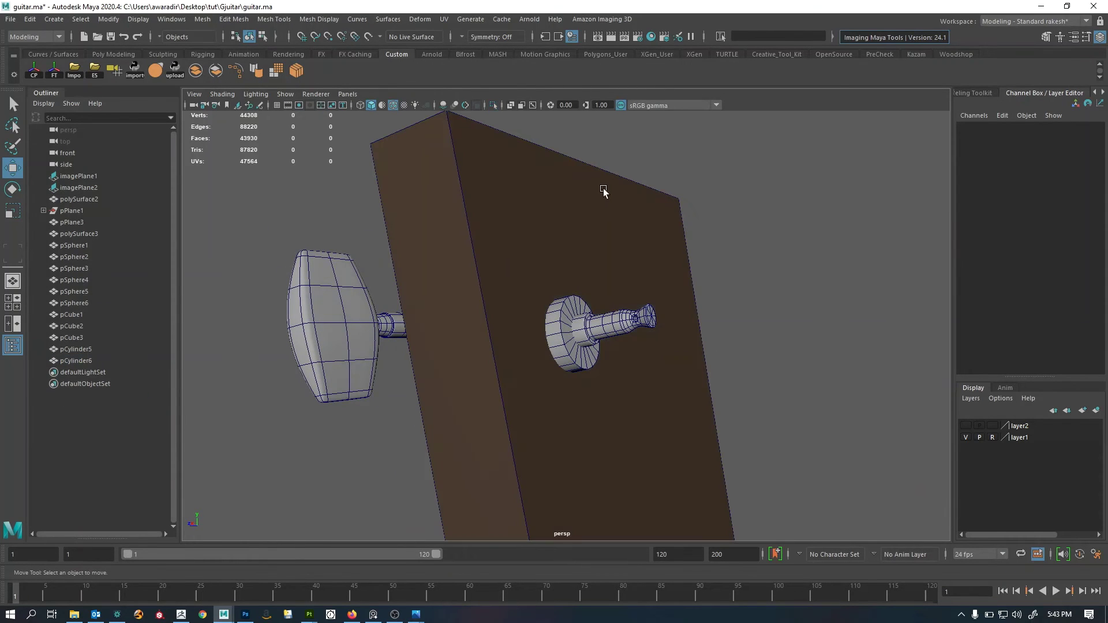
click(395, 108)
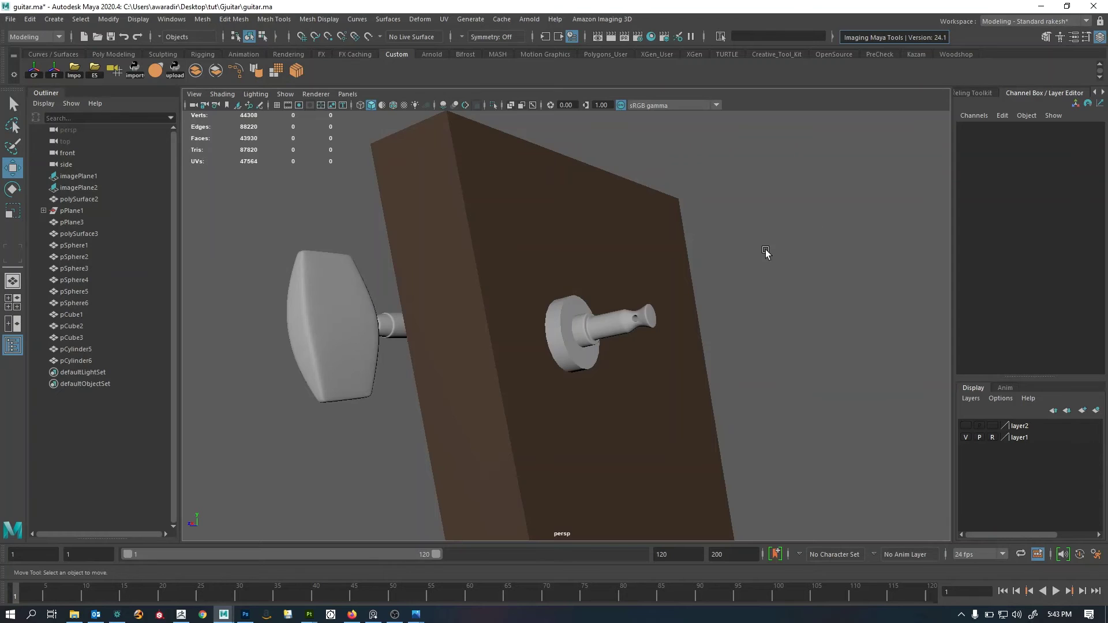
alt+drag(799, 272, 612, 370)
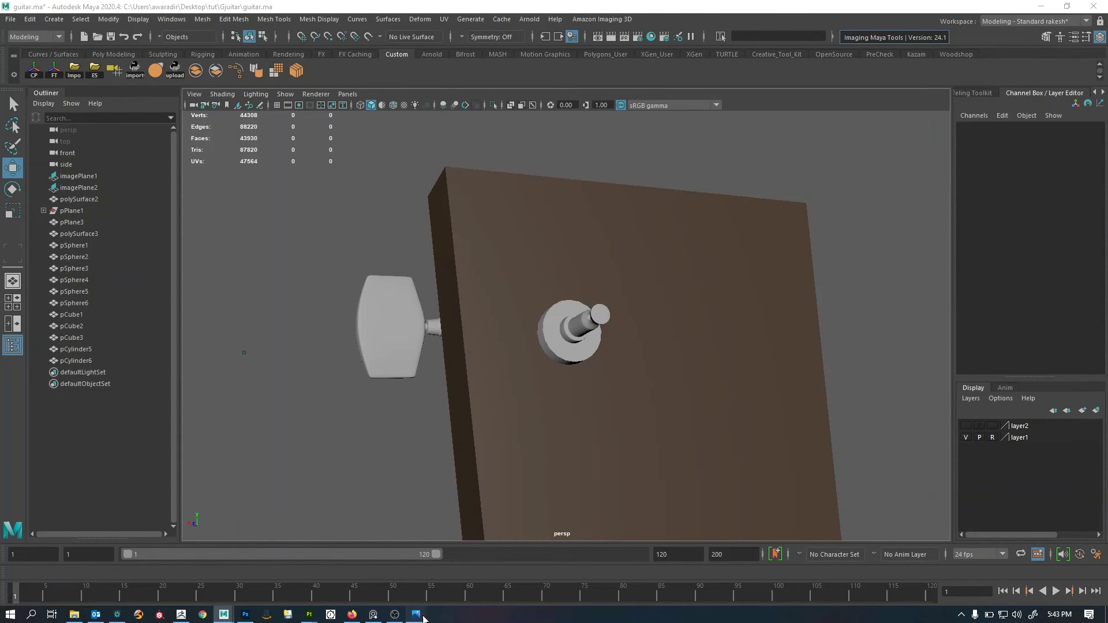
mouse_move(415, 614)
click(509, 549)
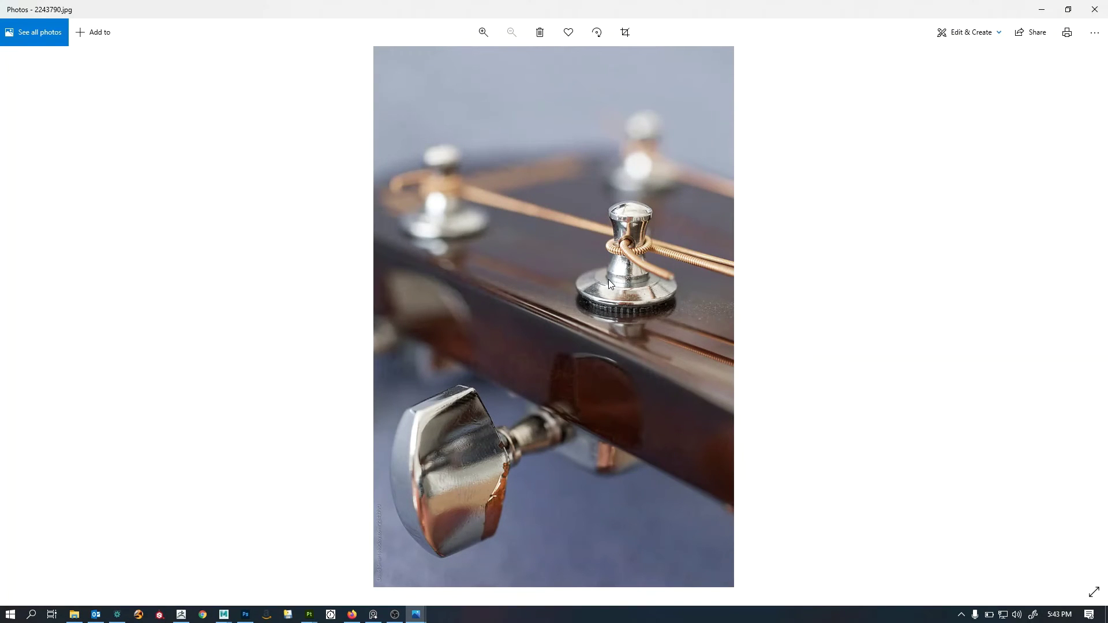
click(1041, 9)
Set the disc cylinder's Subdivisions Caps to 2.
alt+drag(546, 317, 629, 326)
click(552, 337)
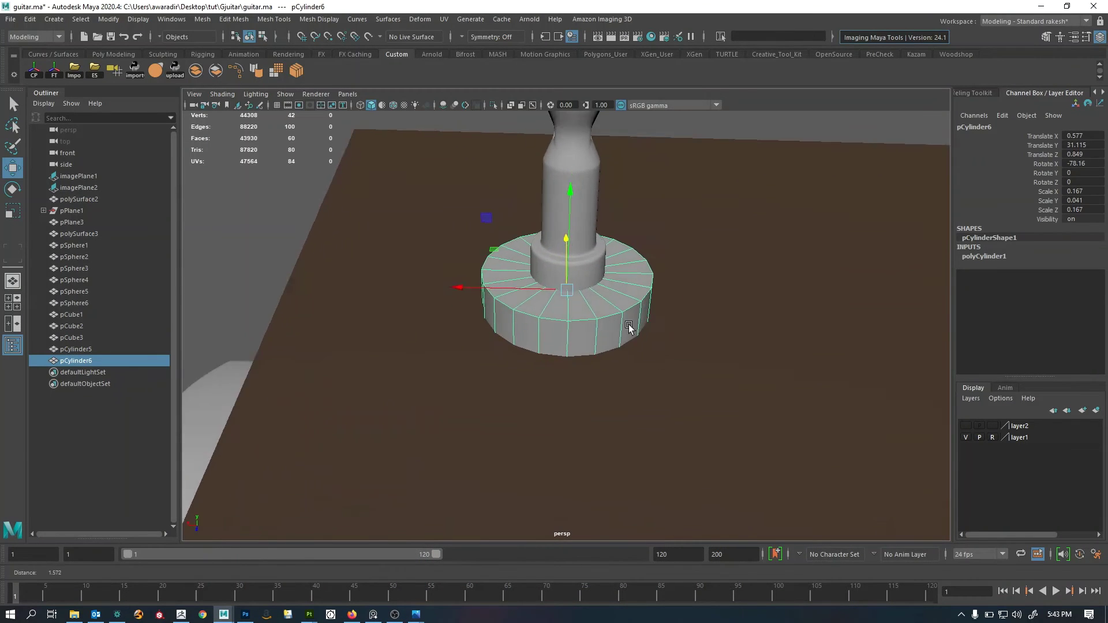
alt+right_drag(629, 326, 905, 315)
key(F10)
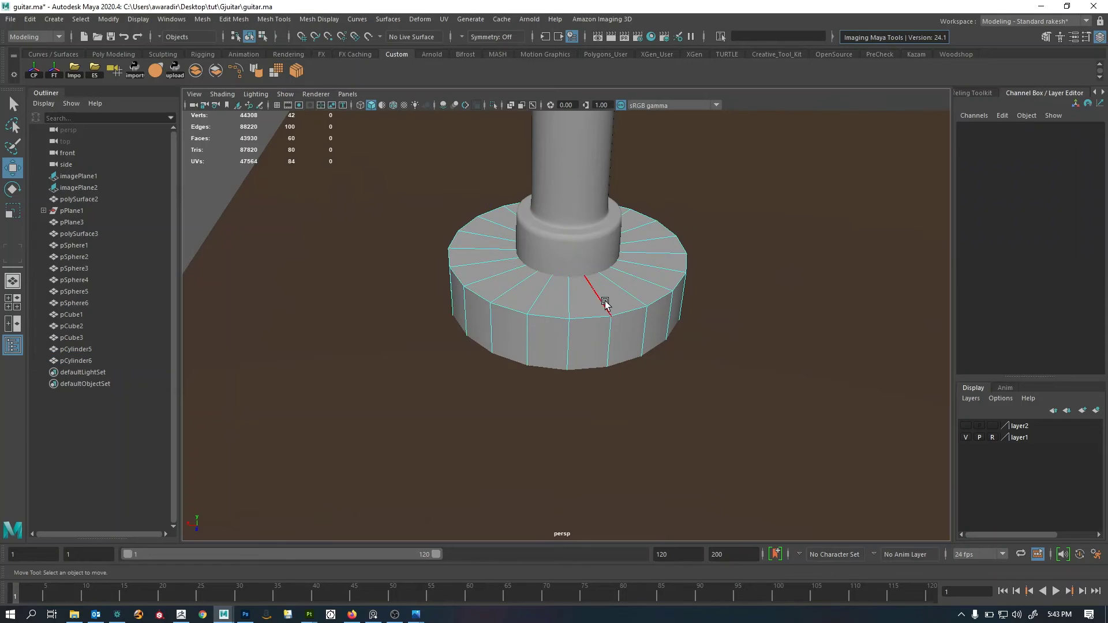
key(F8)
click(984, 256)
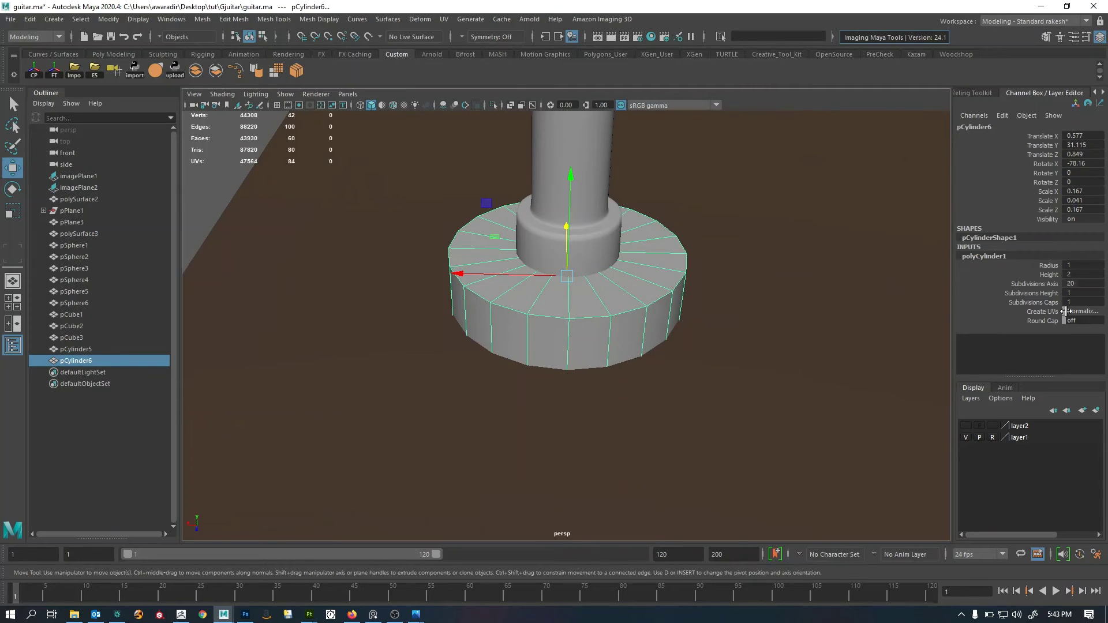
click(1047, 303)
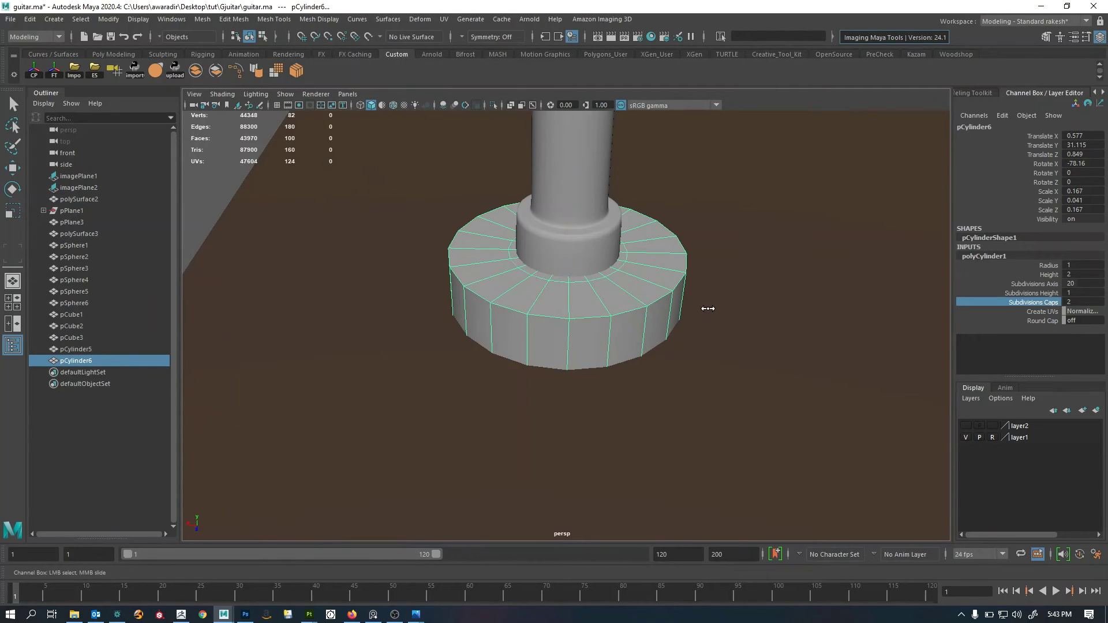
alt+drag(572, 310, 567, 309)
Move the disc's outer top edge loop along the post axis toward the headstock, sloping the top face down to a thinner rim.
key(w)
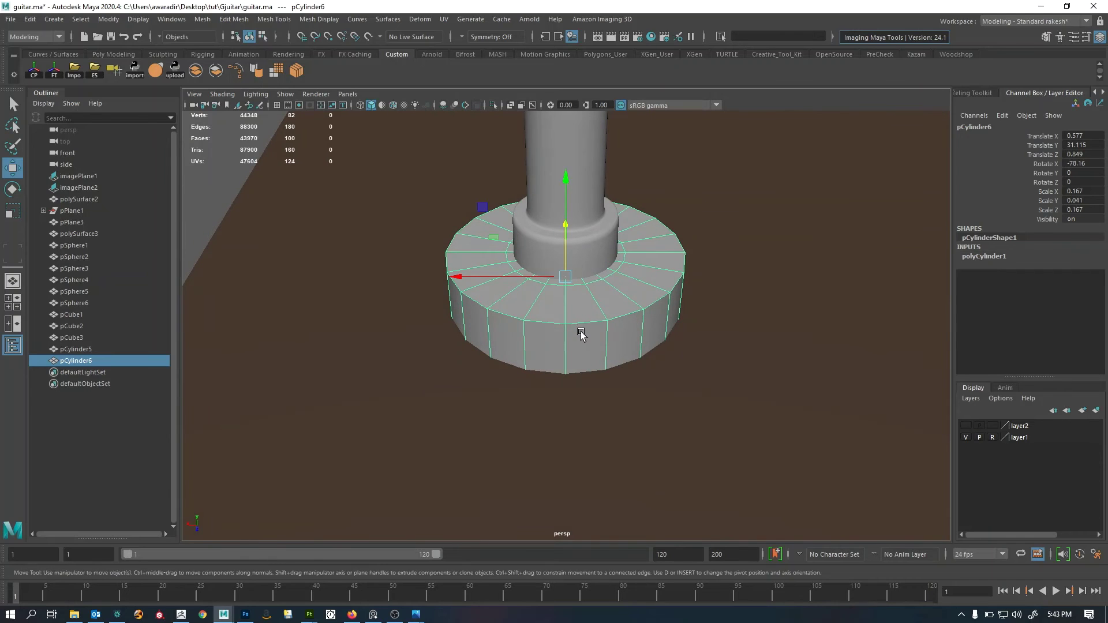
right_drag(580, 333, 582, 303)
double_click(579, 333)
alt+drag(613, 303, 759, 316)
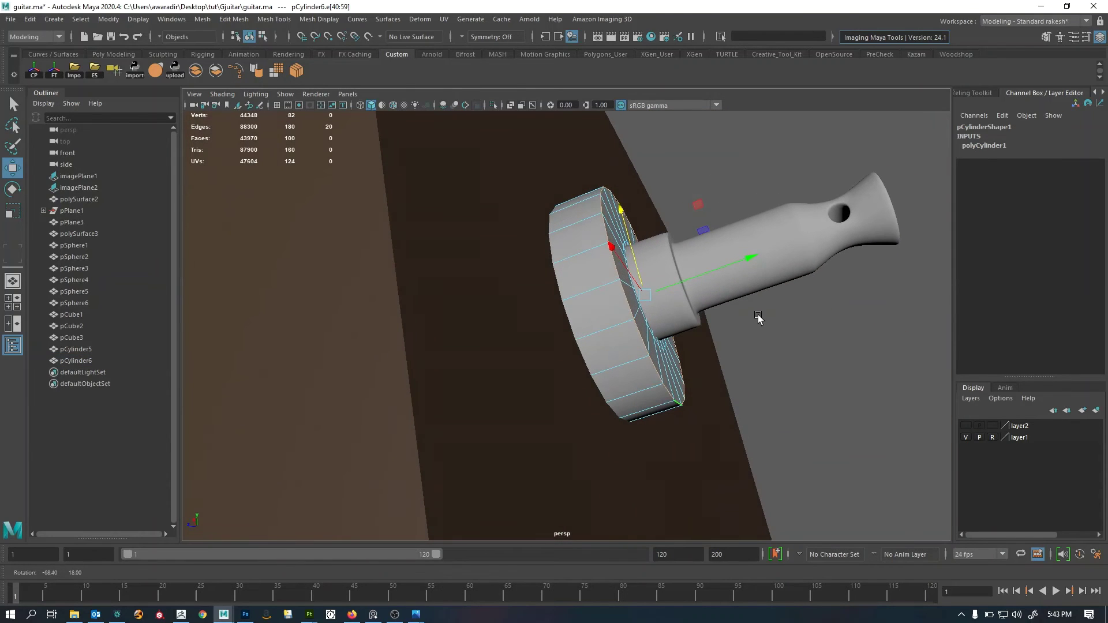
drag(743, 253, 725, 279)
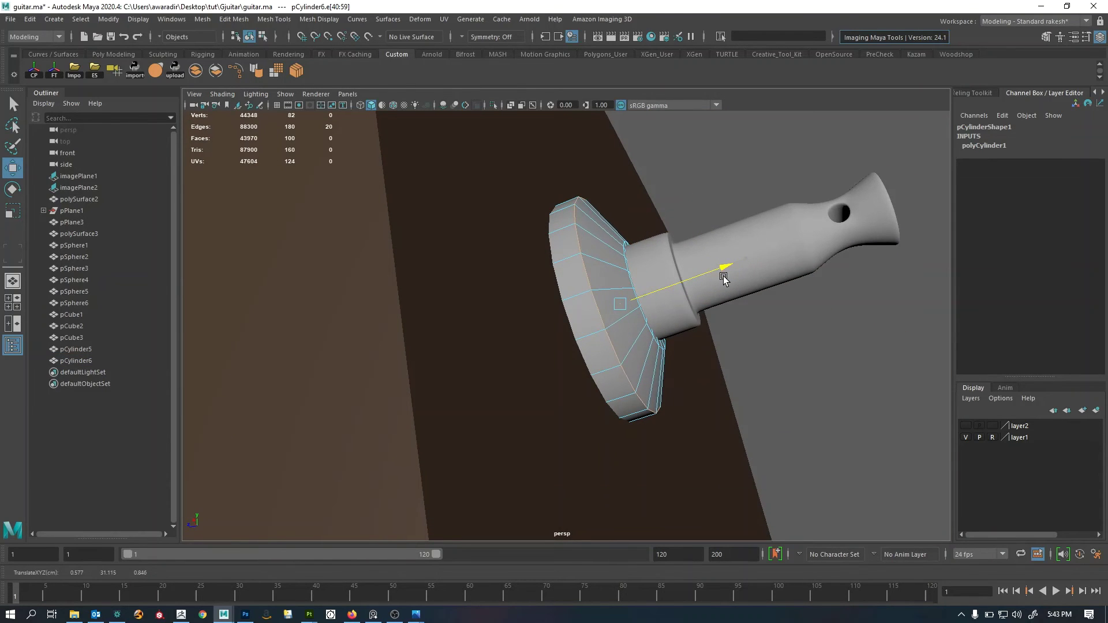
alt+drag(674, 304, 628, 303)
right_drag(629, 306, 677, 280)
click(680, 281)
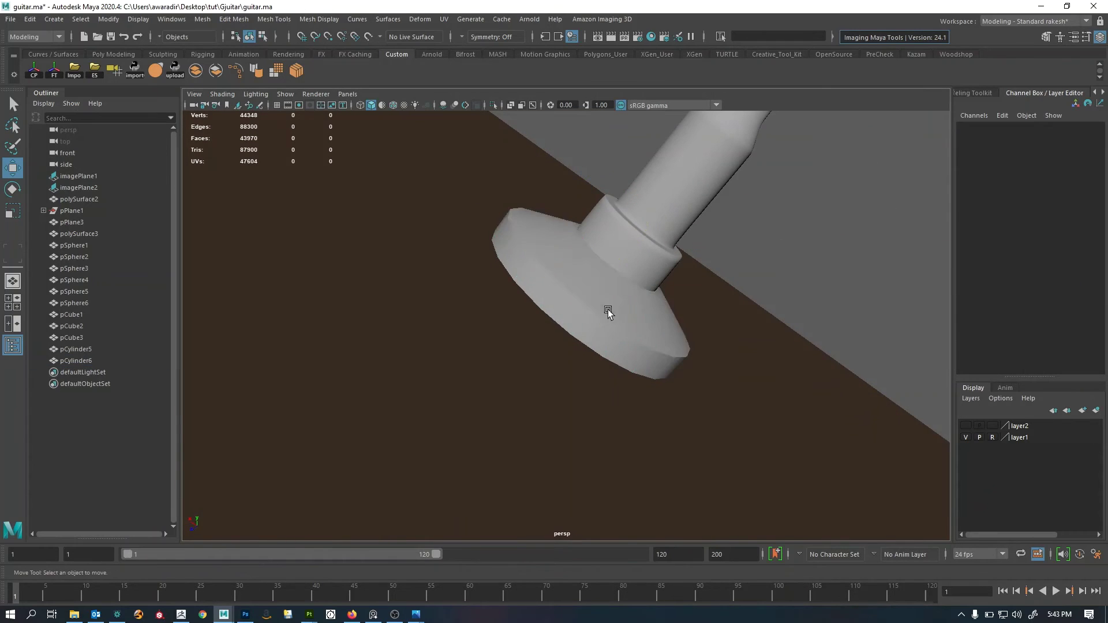
alt+drag(608, 311, 592, 328)
Scale the disc's bottom outer edge loop slightly inward so the rim tapers toward the headstock.
click(591, 327)
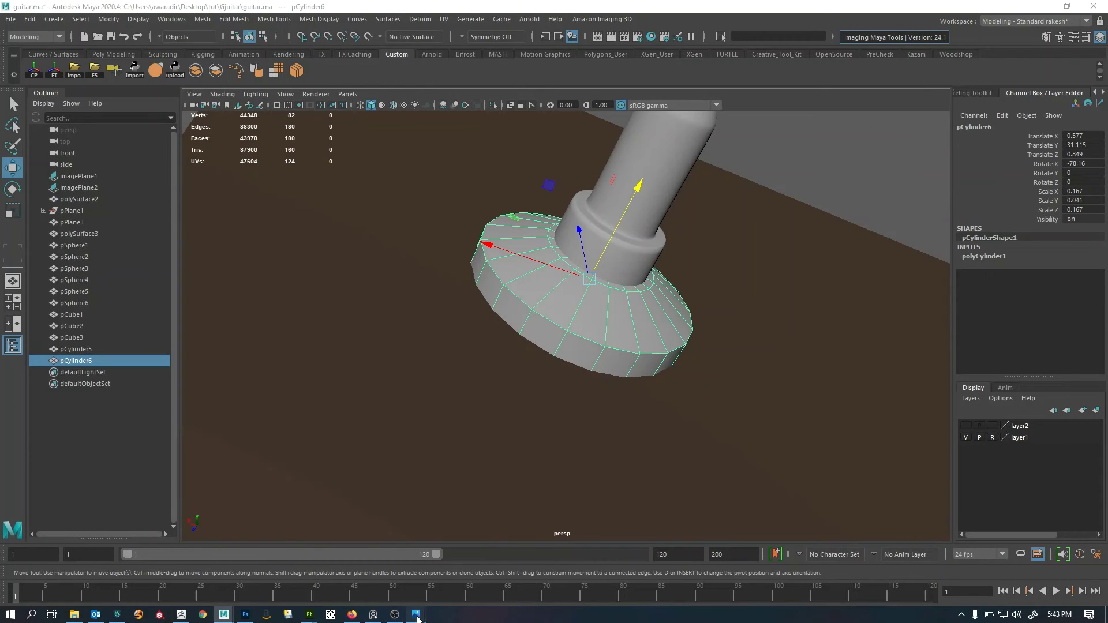
mouse_move(415, 614)
mouse_move(511, 553)
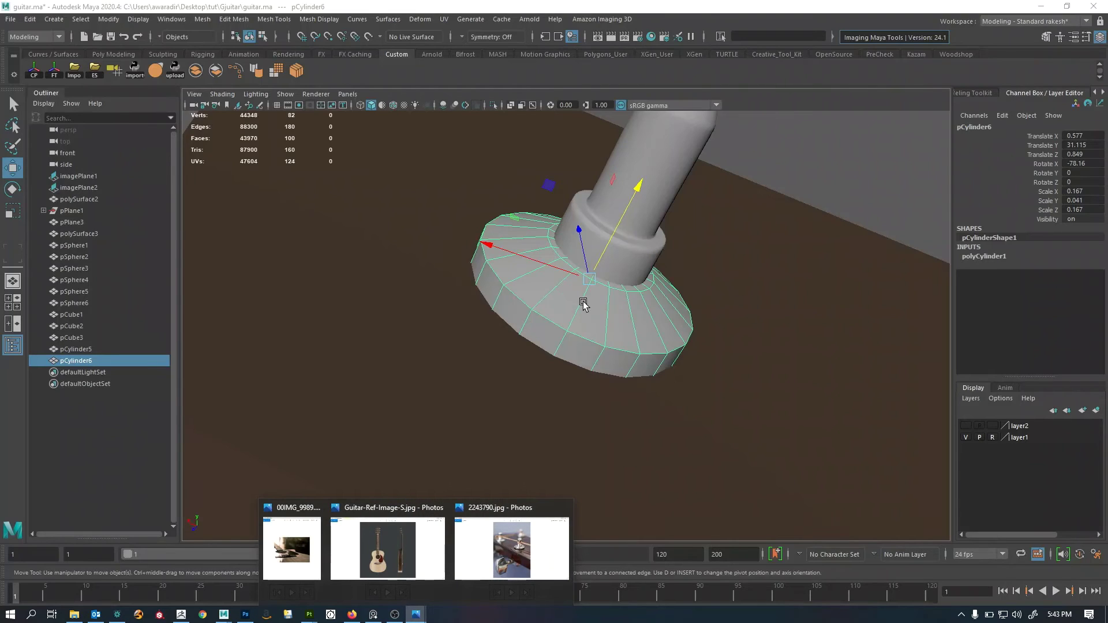
alt+drag(584, 306, 586, 282)
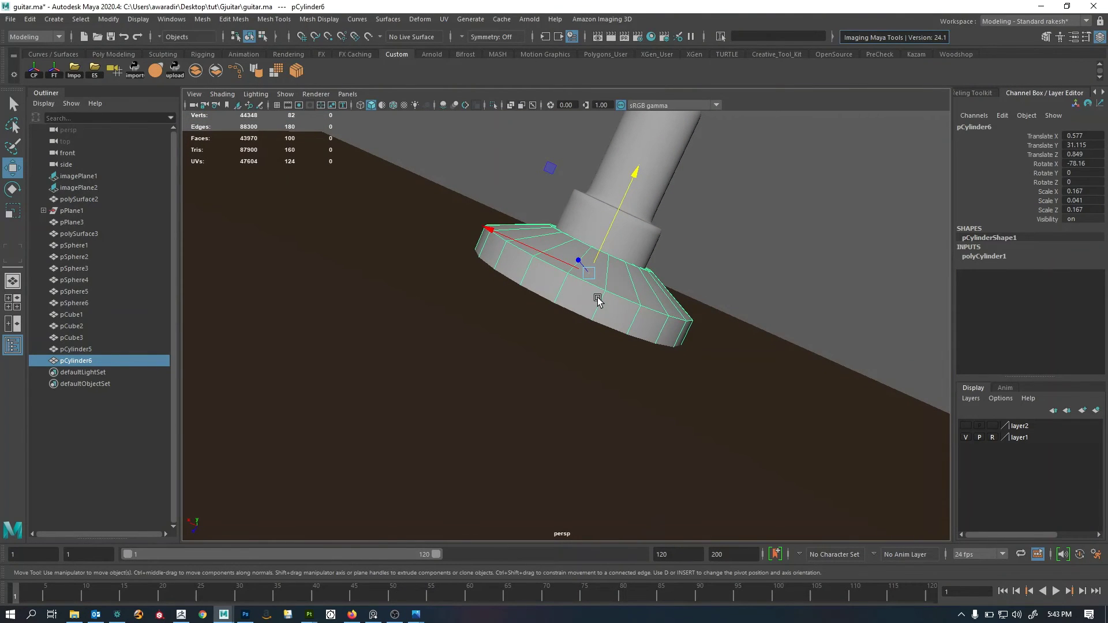
key(4)
right_drag(839, 186, 838, 179)
double_click(599, 326)
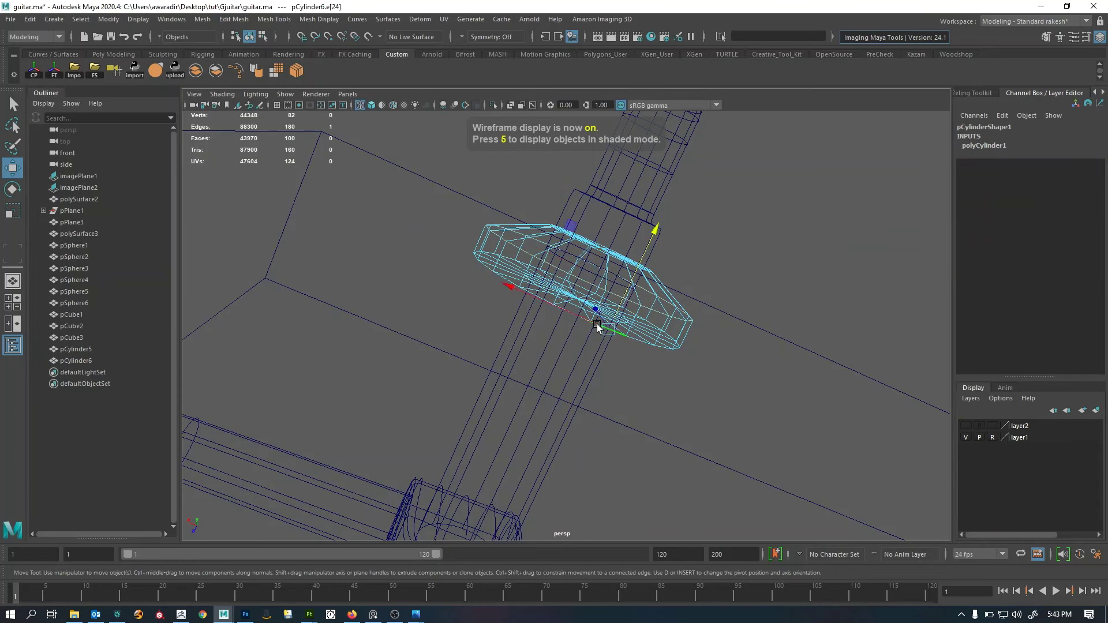
alt+drag(600, 326, 632, 356)
key(5)
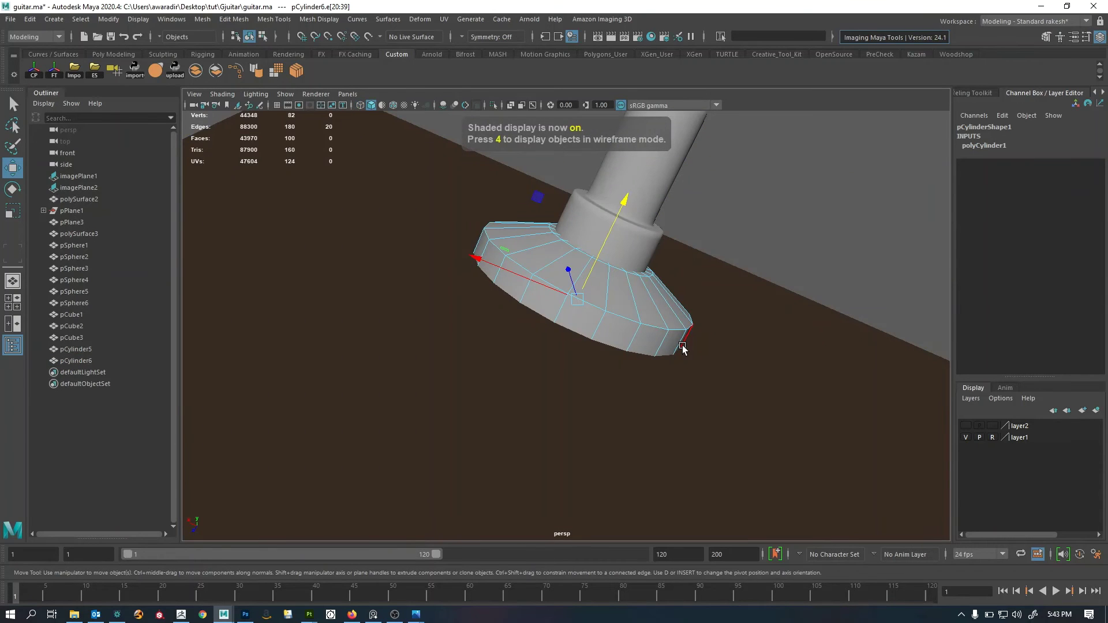
key(r)
drag(580, 307, 570, 306)
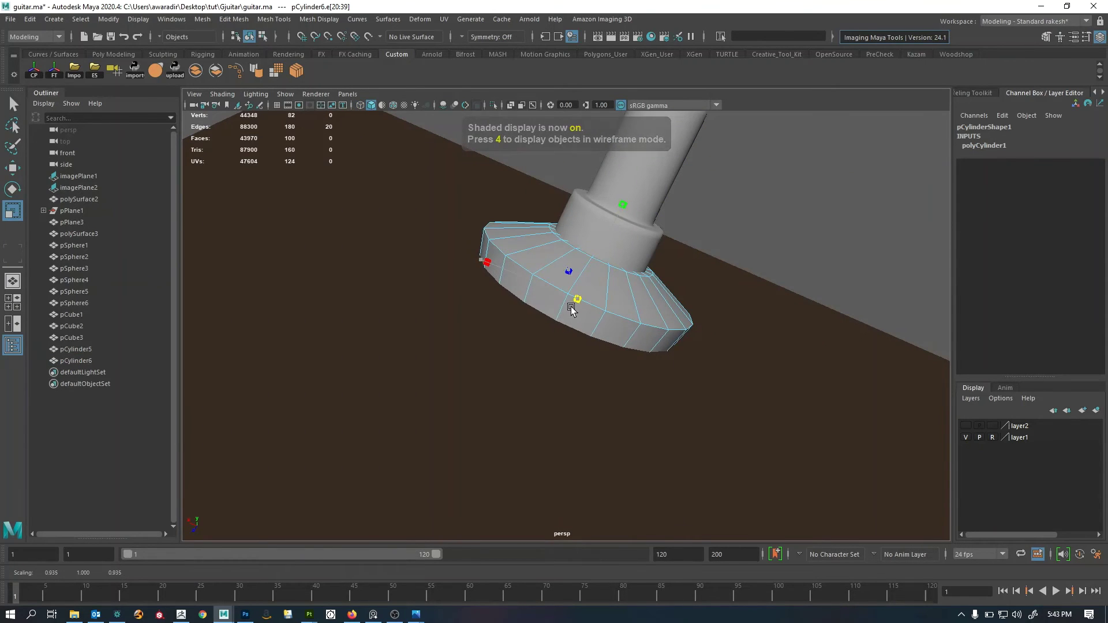
click(765, 190)
alt+drag(764, 191, 558, 305)
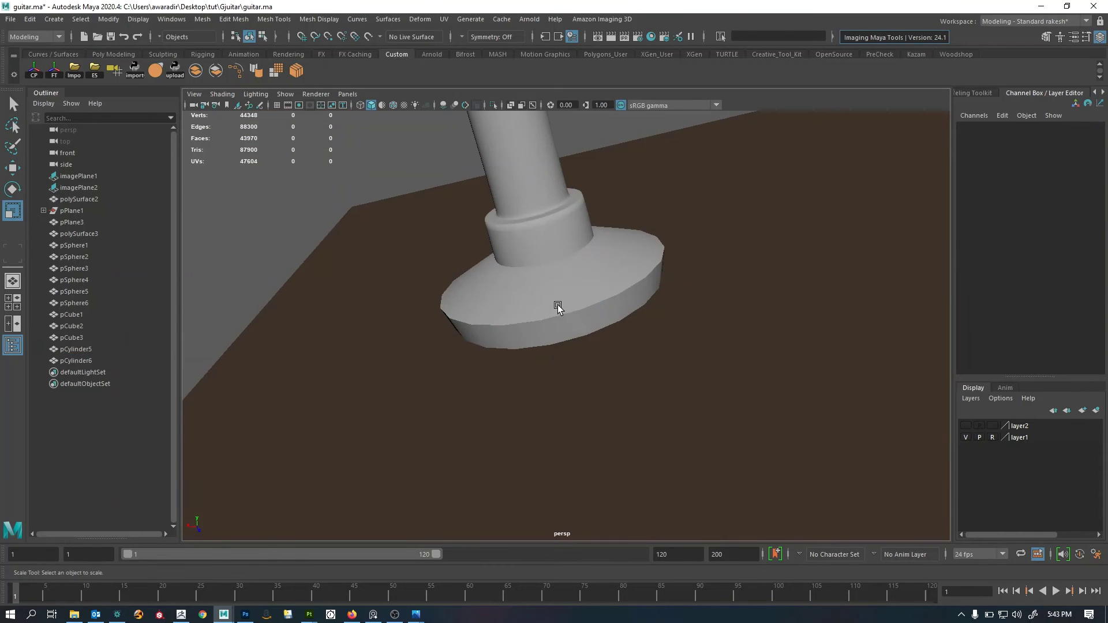
Delete the disc's construction history and isolate the disc.
click(574, 305)
key(alt+shift+d)
key(ctrl+1)
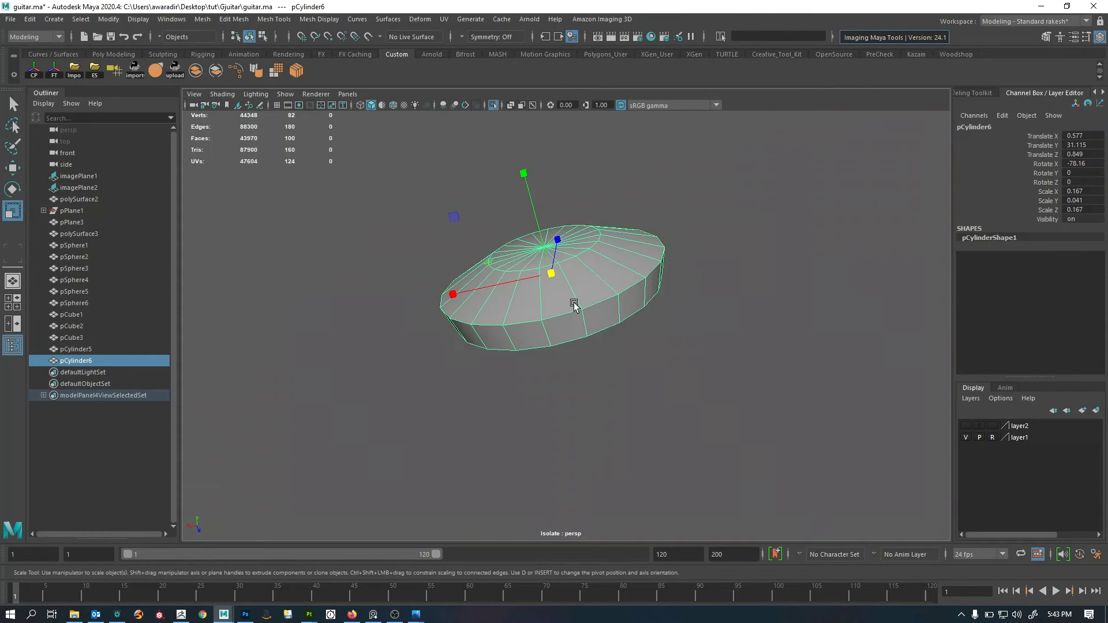
Delete all the cap faces on the disc's underside.
alt+drag(575, 296, 588, 239)
key(F9)
click(560, 308)
ctrl+right_drag(724, 265, 634, 408)
key(shift+period)
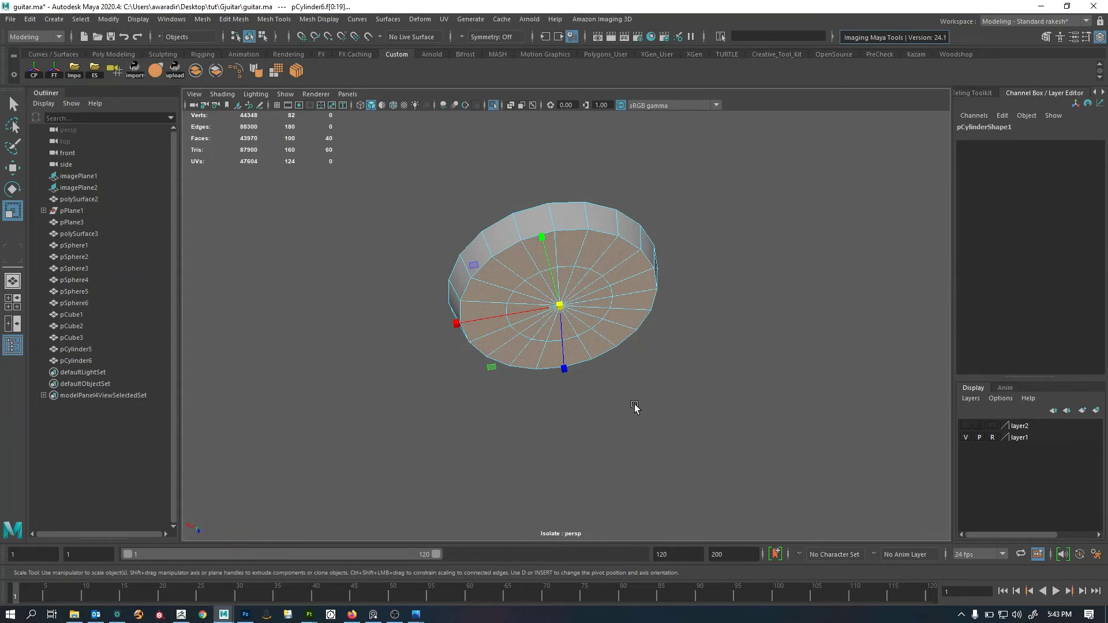
key(Delete)
Bevel the disc's inner and outer top edge loops with a Fraction of 0.14.
alt+drag(555, 227, 717, 279)
double_click(577, 249)
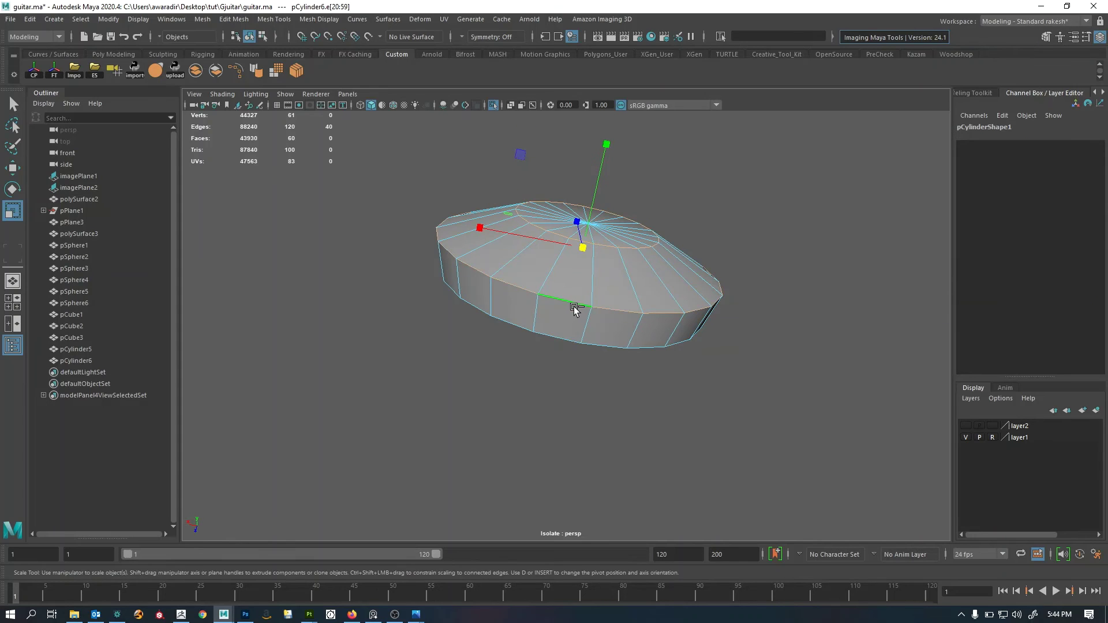
key(ctrl+b)
drag(656, 299, 642, 301)
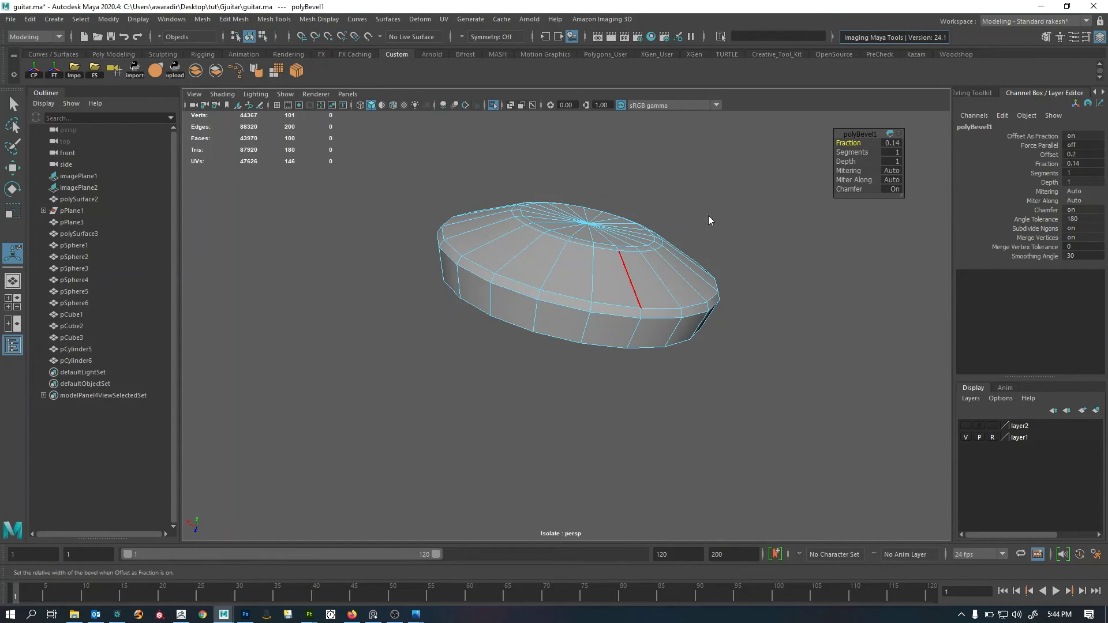
key(q)
Insert one edge loop around the middle of the disc's sloped face and another around its side rim.
key(F8)
key(F8)
click(635, 273)
ctrl+right_drag(758, 203, 568, 393)
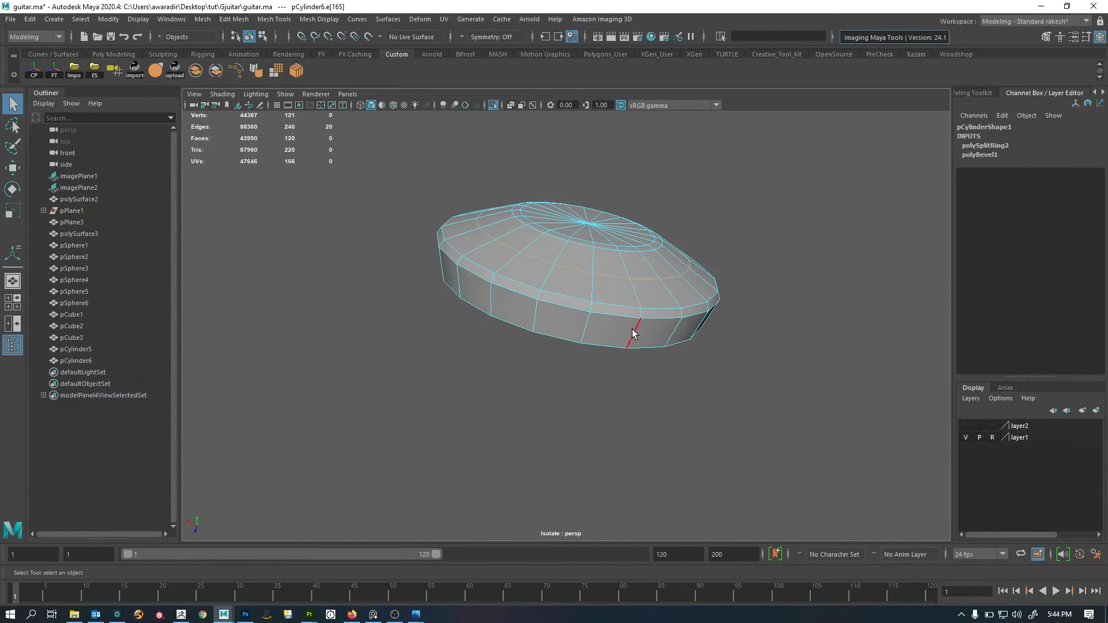
click(633, 329)
key(g)
Return to object mode and show the disc in smooth mesh preview, deselected.
key(F8)
key(3)
click(798, 296)
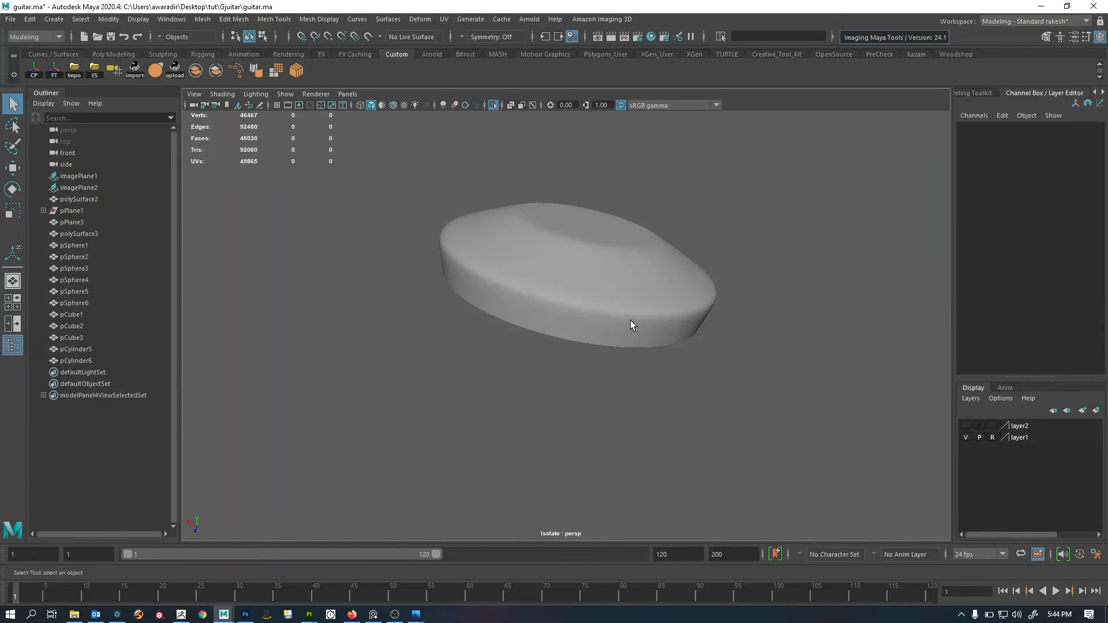
Leave isolate view, combine the tuning peg and the post's disc base into one mesh, and clear its construction history.
alt+drag(631, 320, 776, 291)
key(ctrl+1)
alt+right_drag(776, 291, 193, 307)
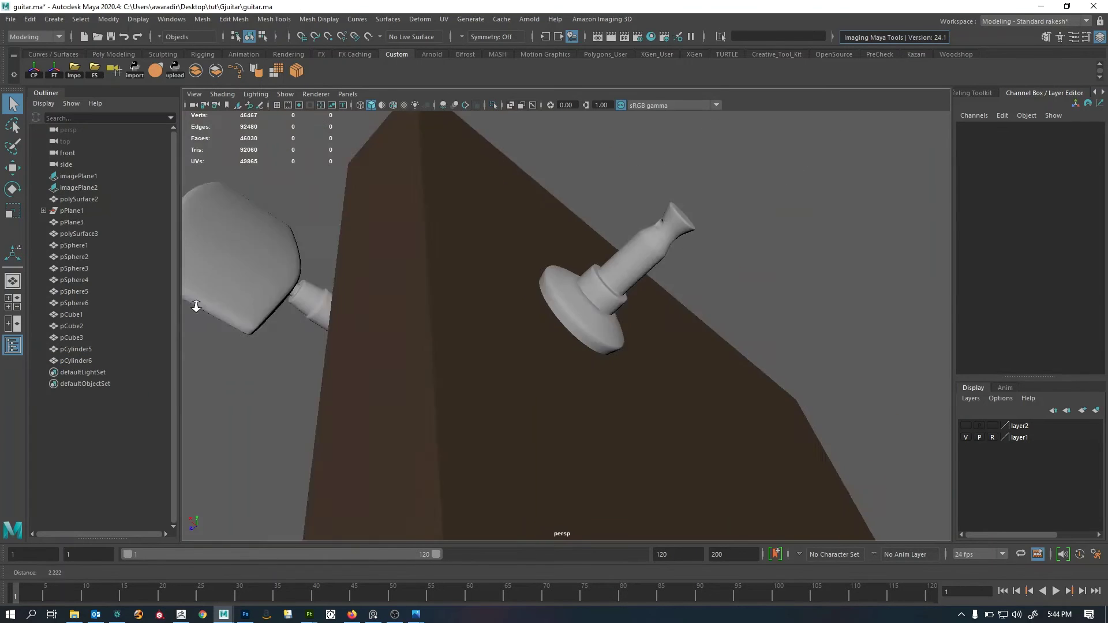
alt+drag(193, 307, 520, 367)
drag(345, 245, 658, 396)
alt+drag(571, 390, 577, 406)
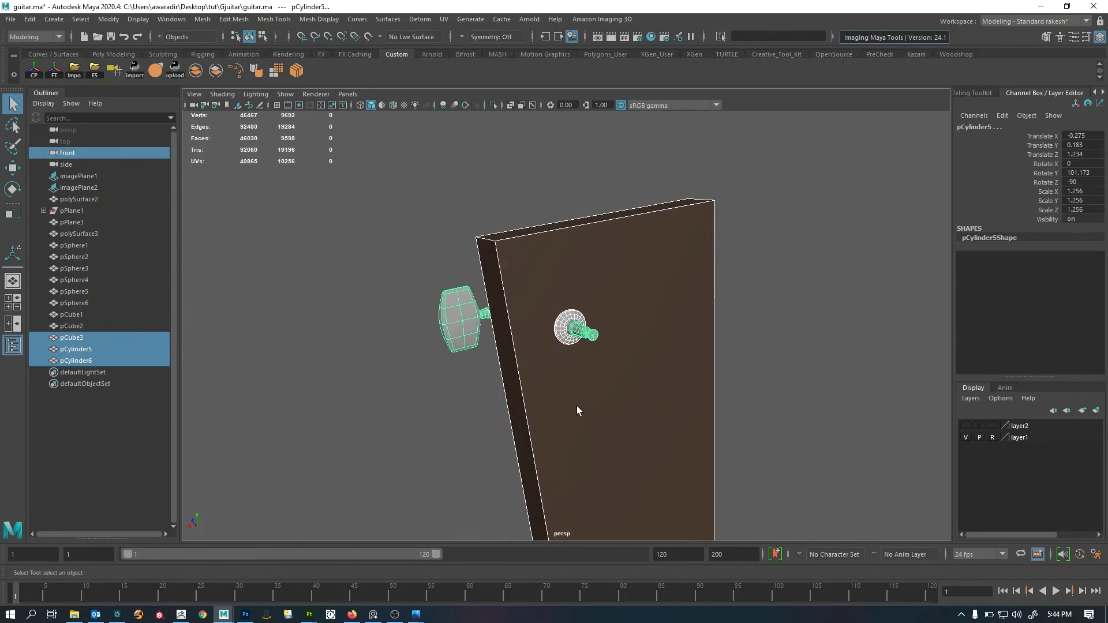
click(337, 443)
drag(338, 443, 572, 319)
alt+drag(737, 280, 597, 370)
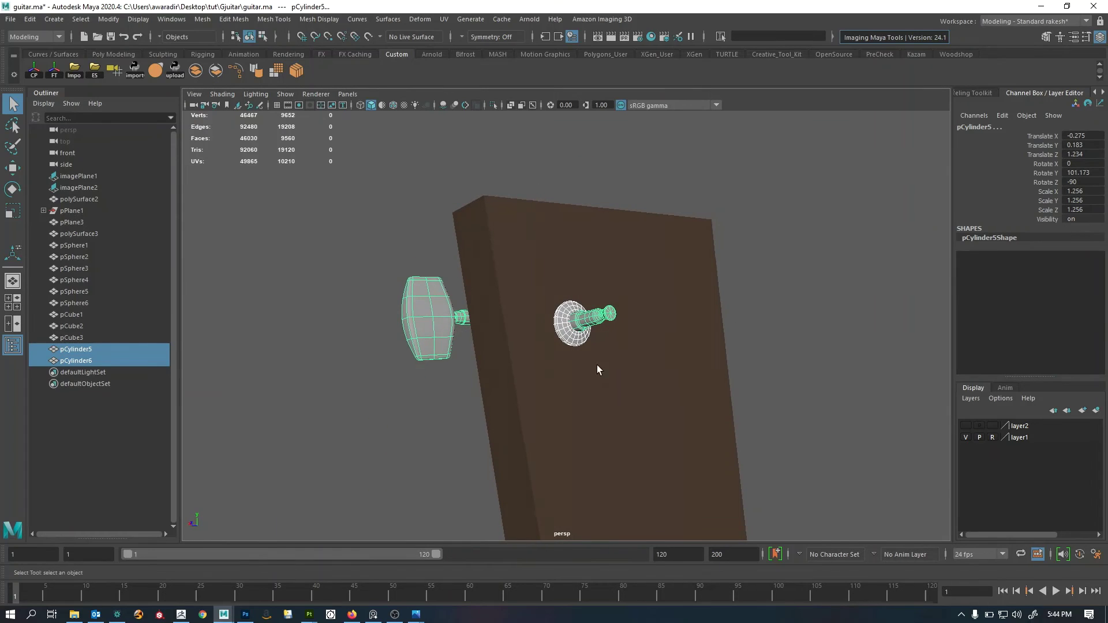
click(195, 73)
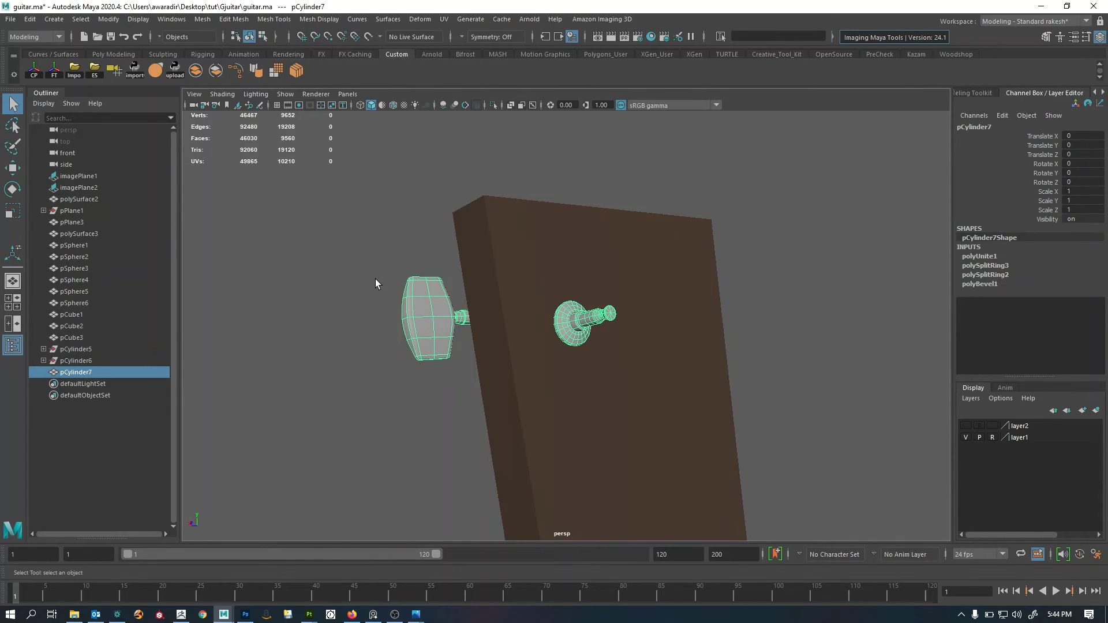
click(374, 279)
Examine the combined peg on the headstock in the perspective view and against the front reference image.
alt+drag(614, 300, 510, 347)
alt+right_drag(511, 346, 796, 378)
alt+drag(797, 378, 629, 363)
alt+right_drag(629, 363, 502, 361)
alt+middle_drag(675, 355, 616, 253)
alt+drag(615, 253, 507, 291)
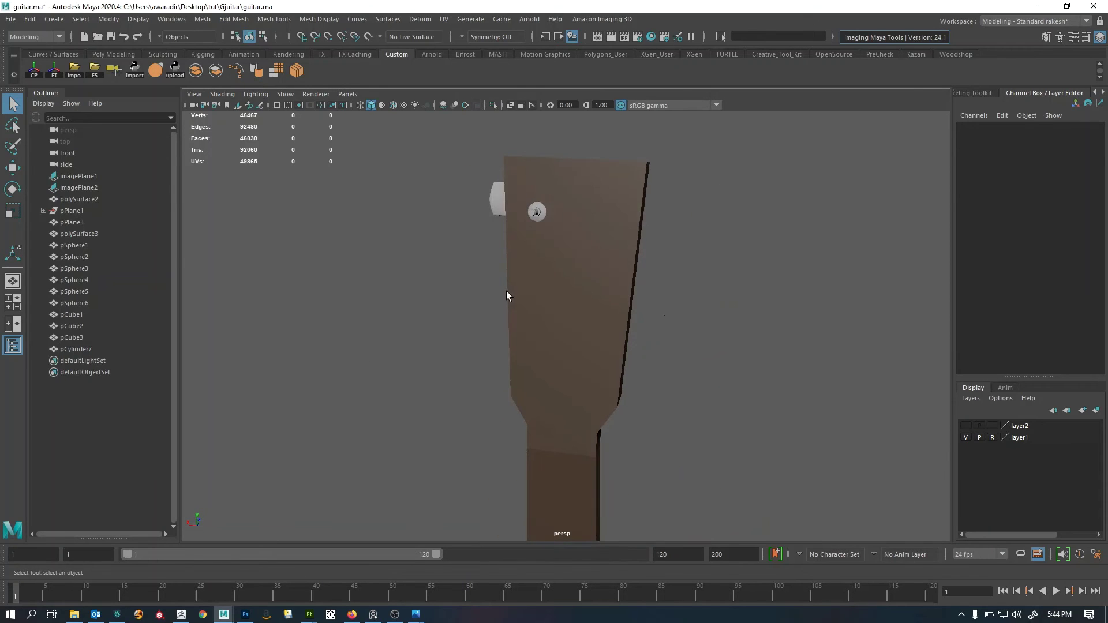
alt+right_drag(670, 307, 522, 329)
alt+drag(521, 329, 542, 332)
key(space)
key(space)
alt+right_drag(687, 375, 530, 366)
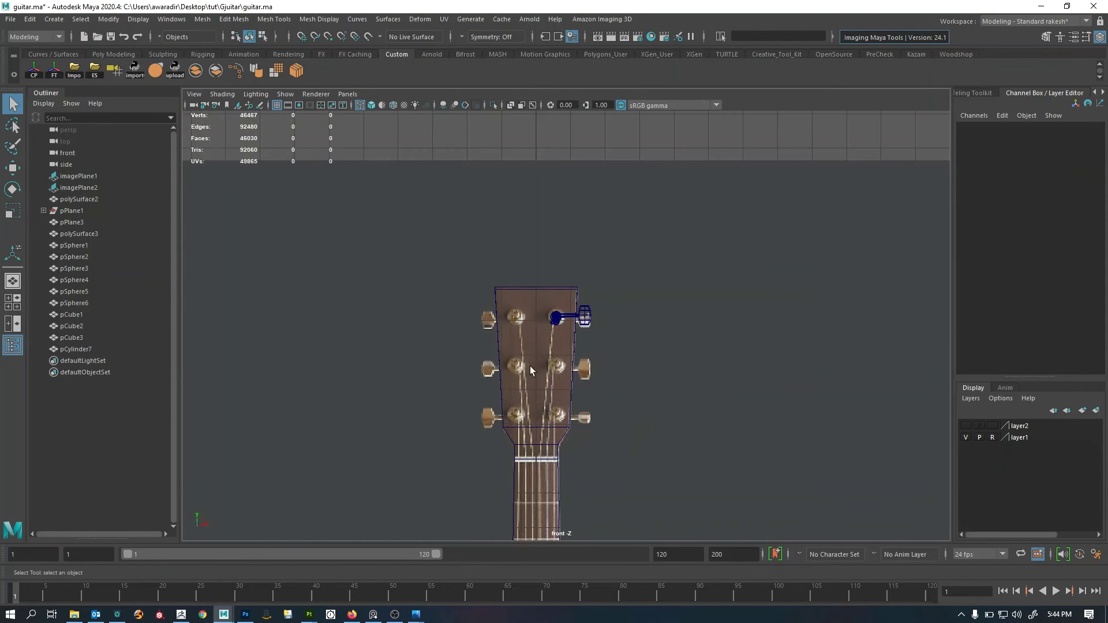
alt+middle_drag(532, 396, 502, 304)
alt+right_drag(502, 305, 531, 301)
alt+middle_drag(520, 297, 525, 371)
alt+right_drag(418, 370, 623, 346)
alt+middle_drag(640, 346, 630, 353)
key(space)
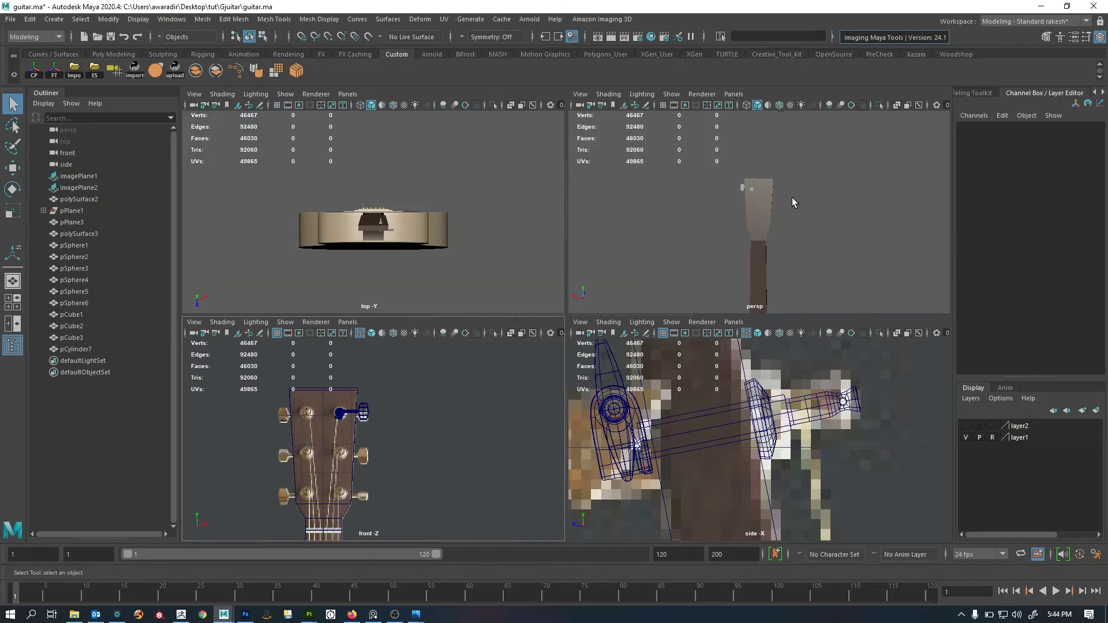
alt+right_drag(732, 222, 856, 247)
alt+drag(856, 247, 735, 240)
alt+middle_drag(735, 241, 729, 295)
alt+right_drag(693, 229, 770, 236)
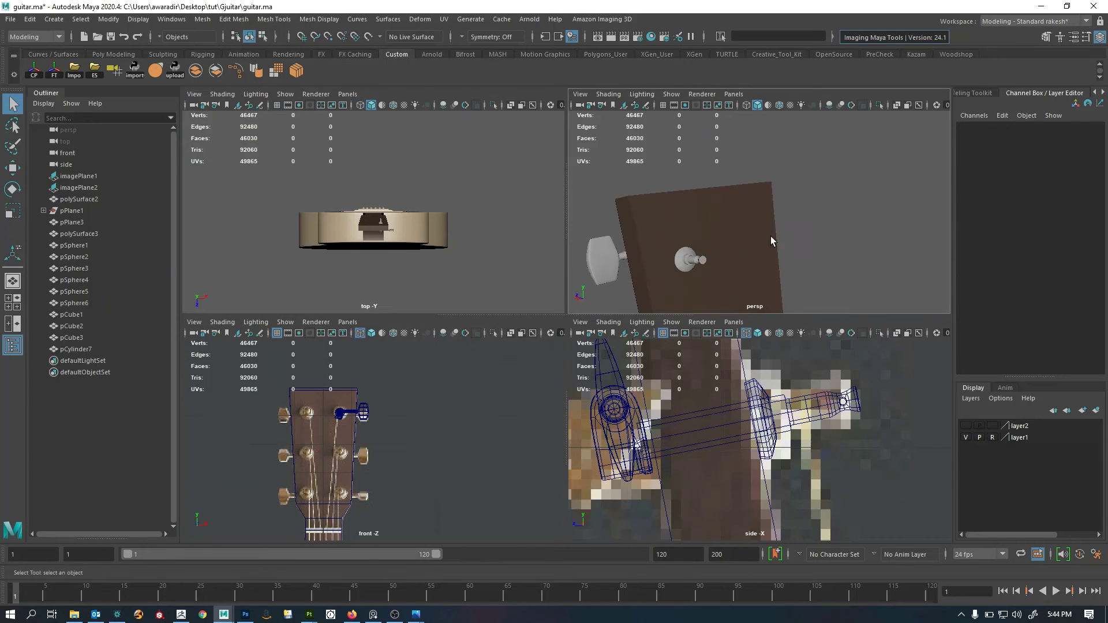
Sample the peg's blinn material colour from a gold string post in the front reference image and darken it slightly.
click(700, 263)
right_drag(813, 153, 885, 460)
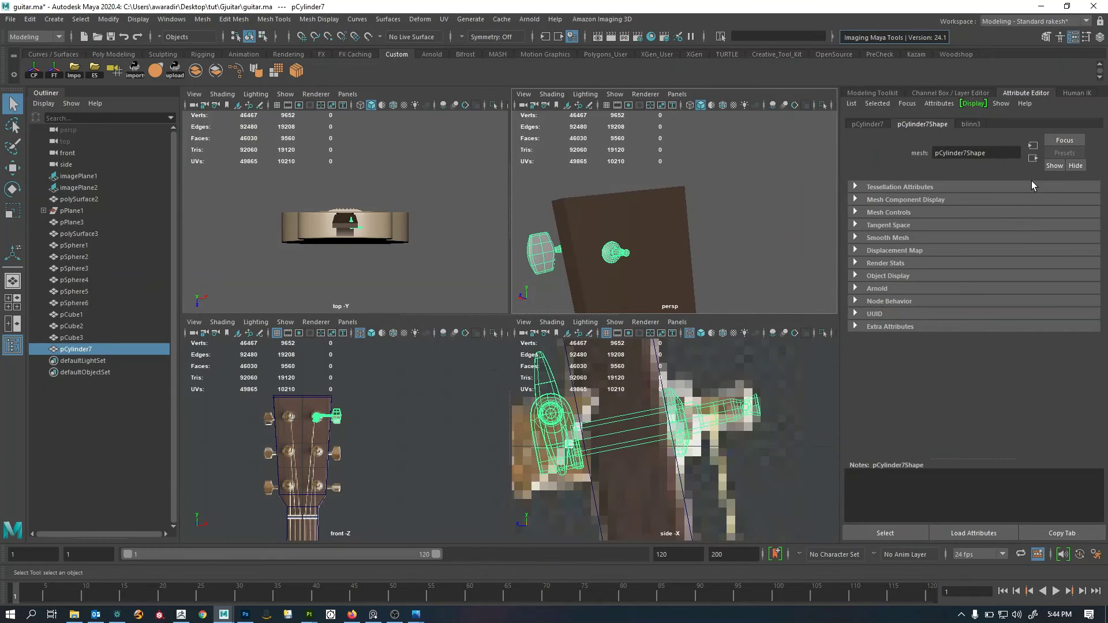
click(978, 126)
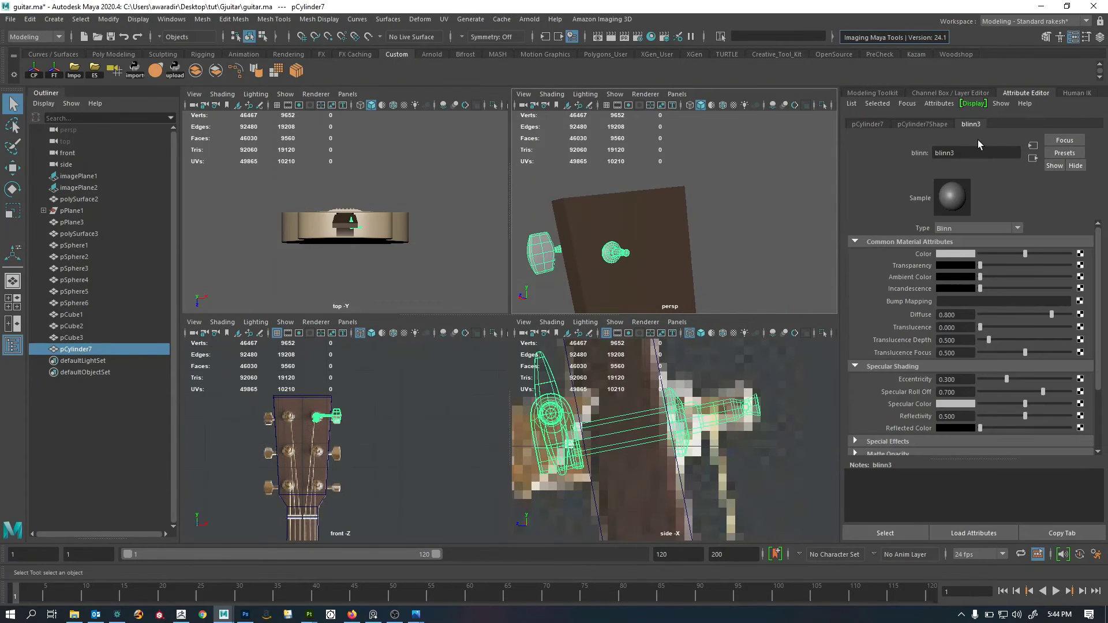
click(959, 255)
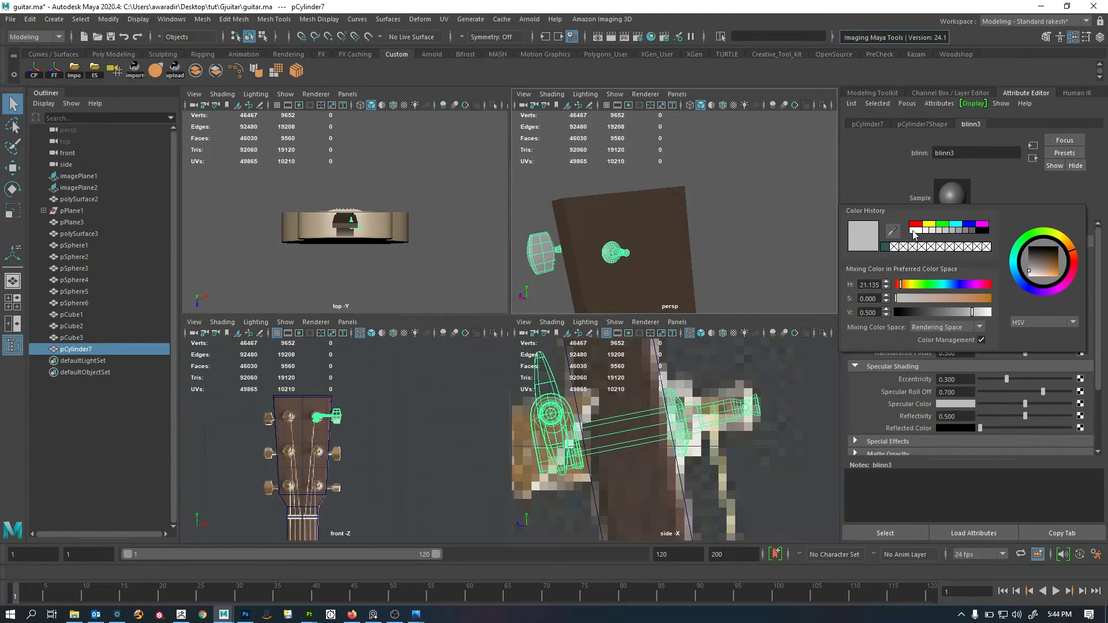
click(894, 233)
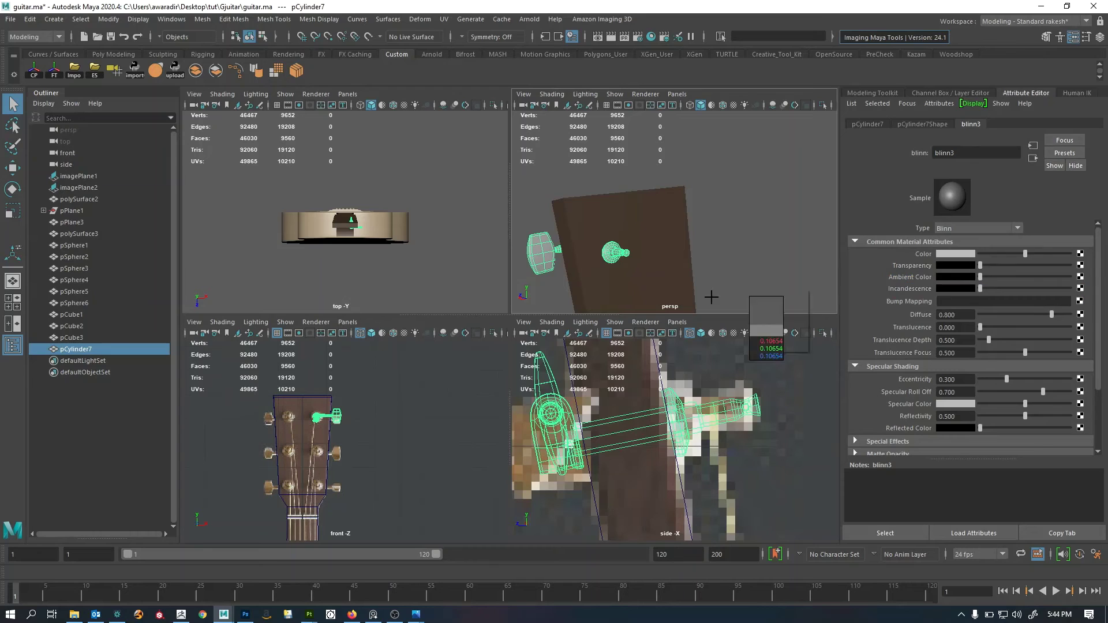
click(290, 453)
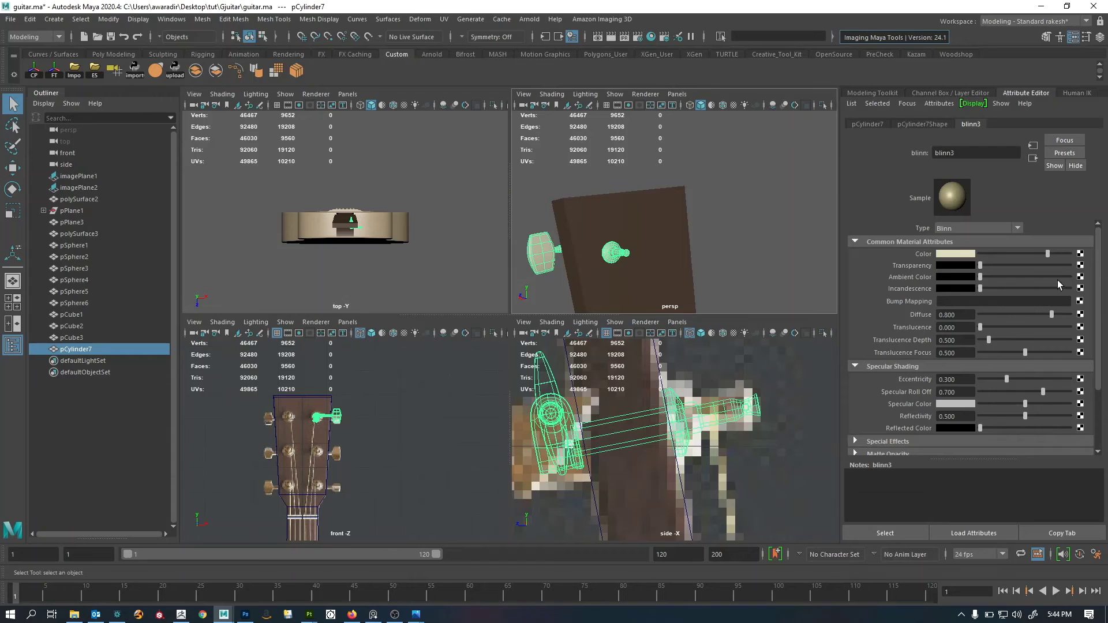
drag(1047, 256, 1032, 258)
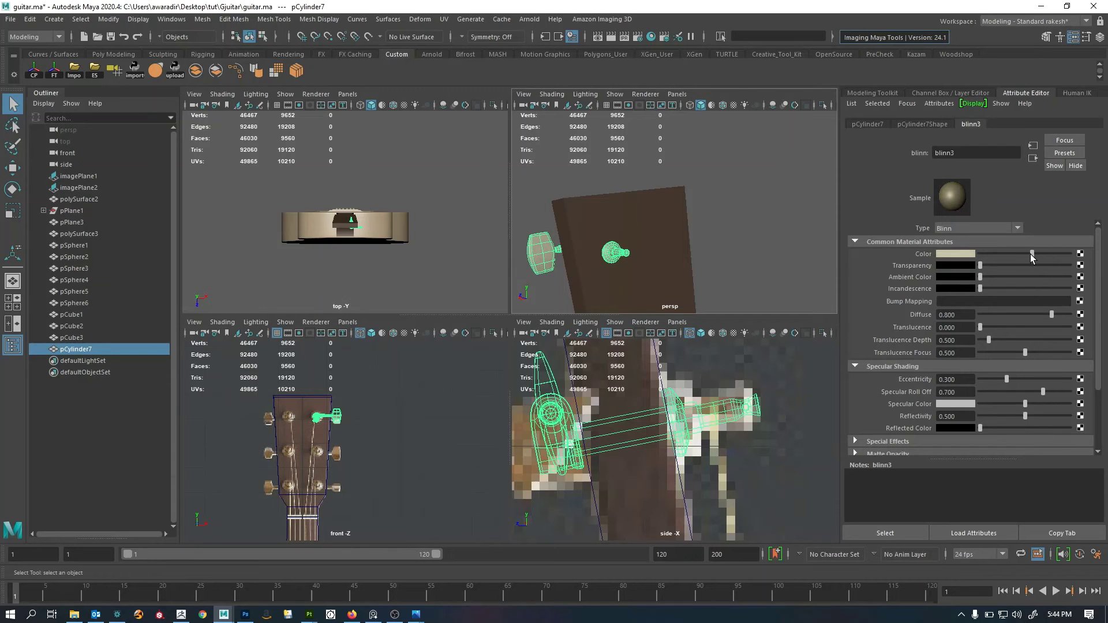
Shift the peg material's colour to a warmer, more saturated golden tan and deselect the peg.
click(710, 257)
alt+drag(710, 257, 598, 262)
click(597, 241)
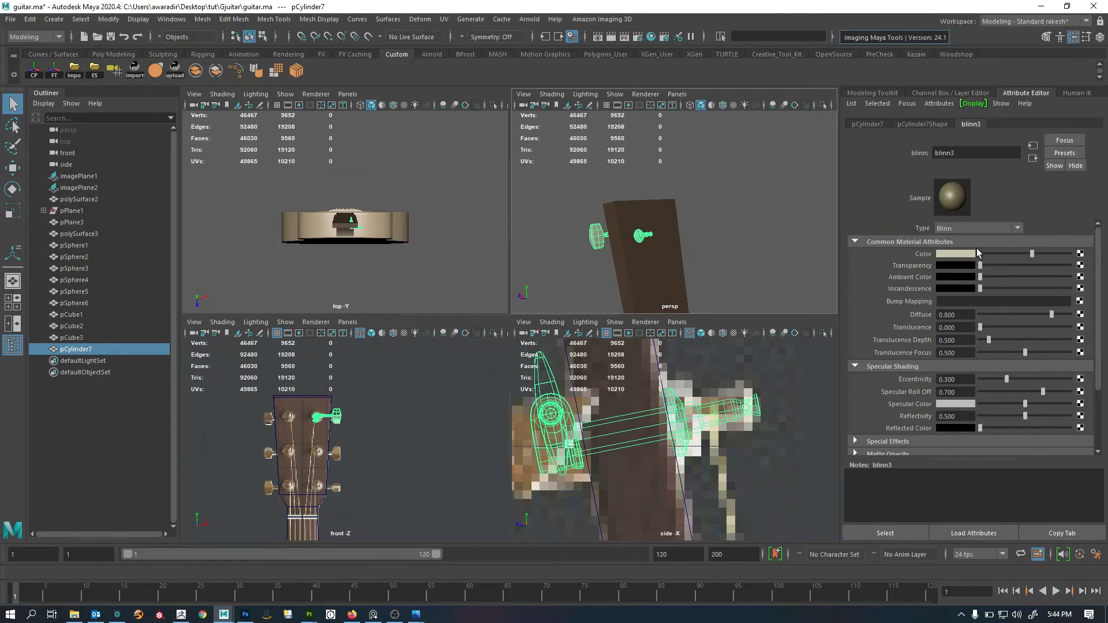
click(957, 260)
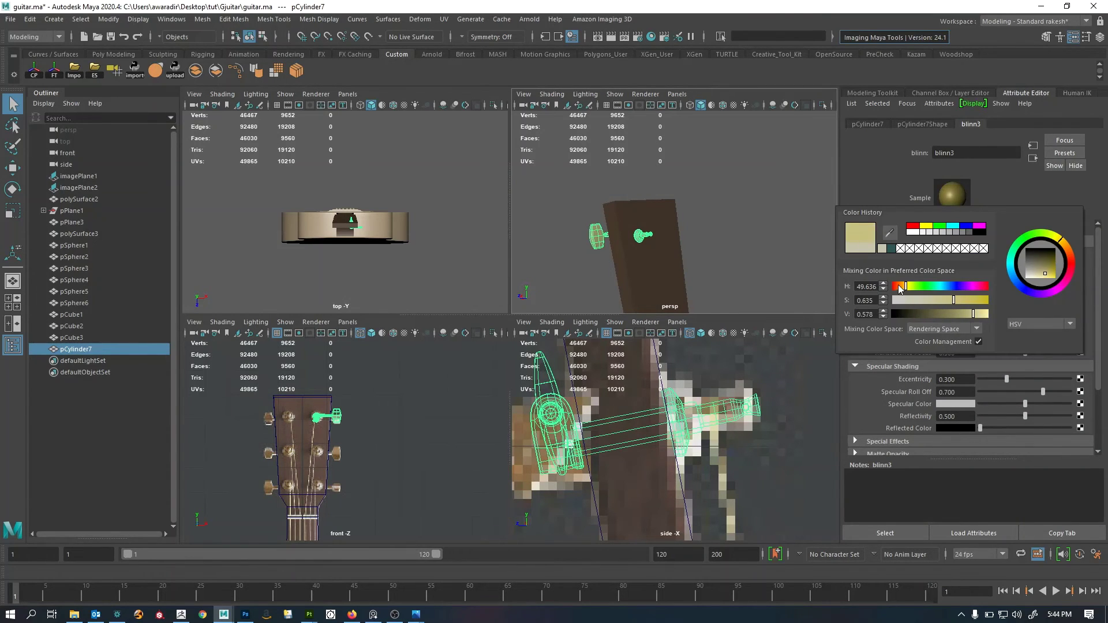
drag(907, 285, 903, 287)
click(771, 244)
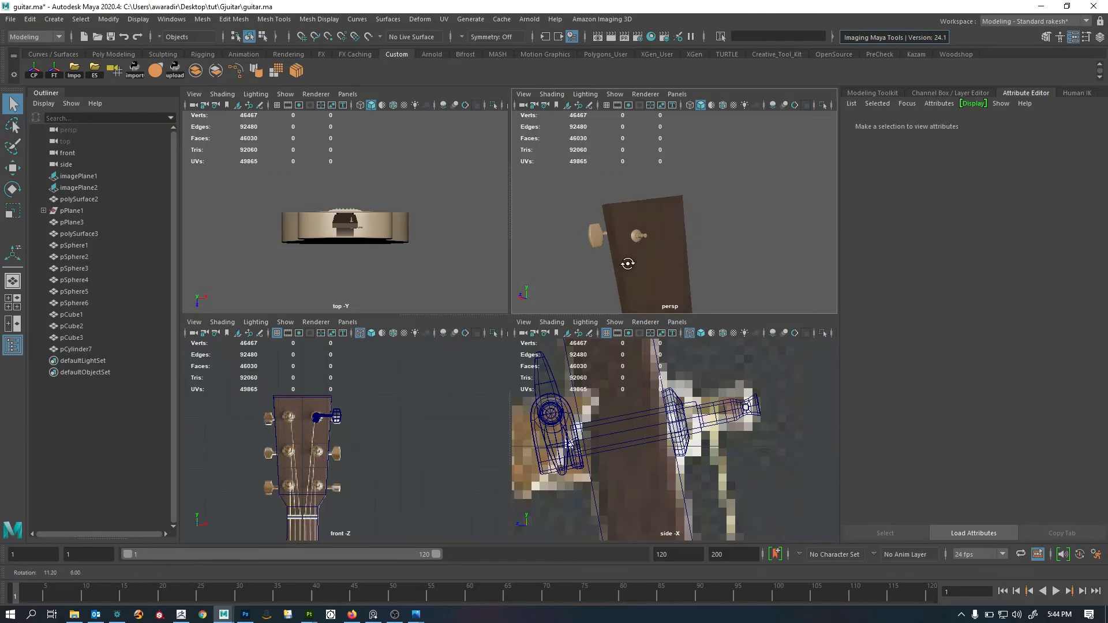
alt+right_drag(626, 262, 687, 265)
alt+drag(677, 261, 658, 200)
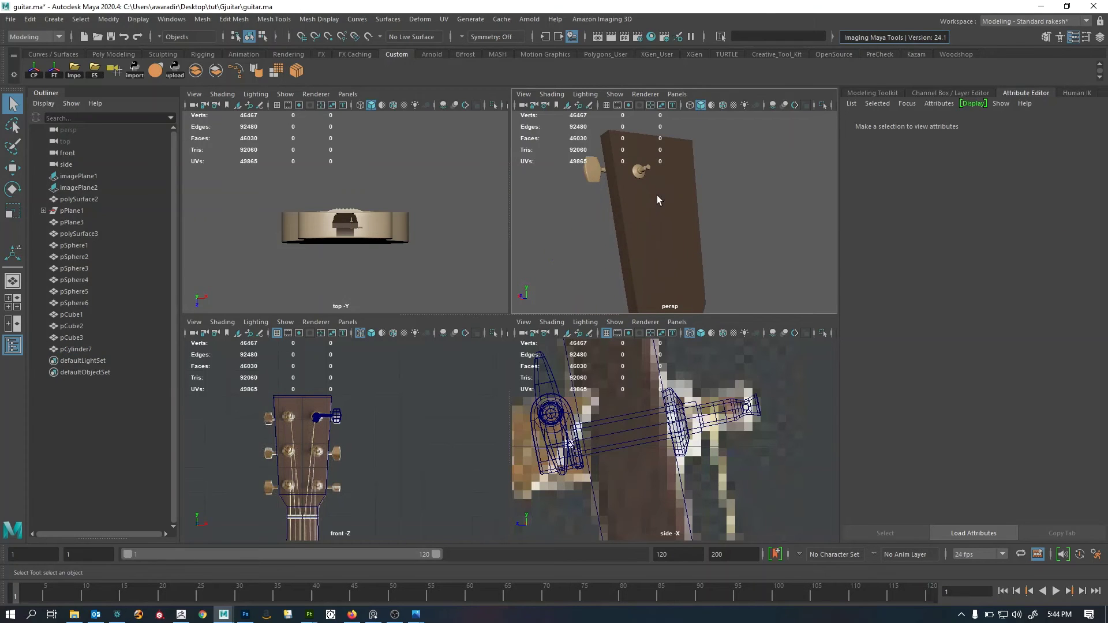
Compare the selected peg's placement with the lower pegs in the side reference image and inspect it in perspective.
click(638, 169)
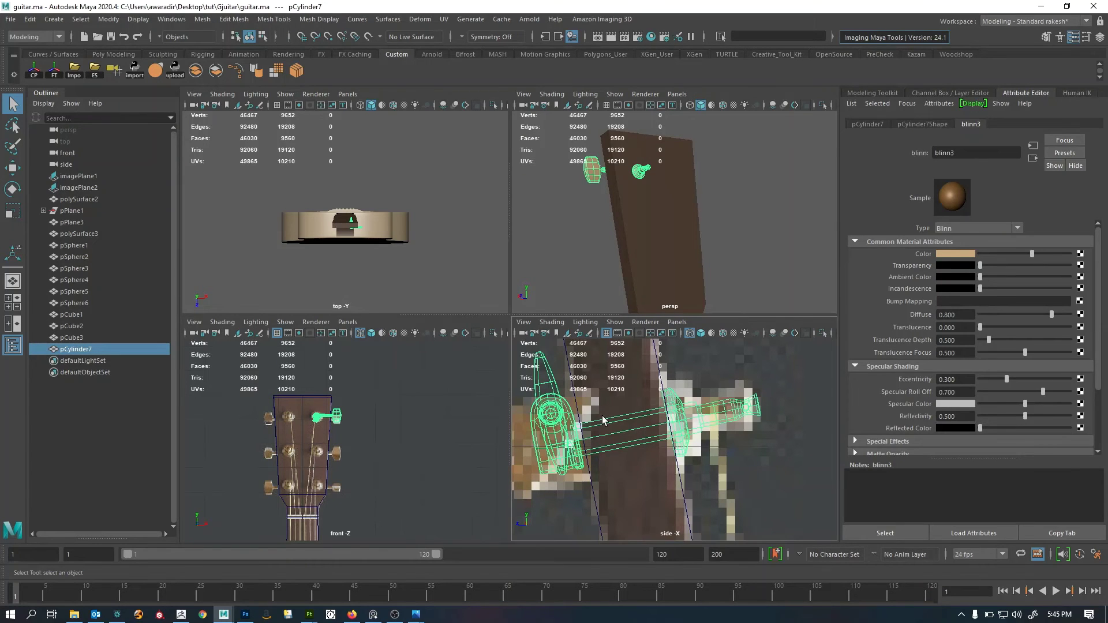
alt+right_drag(704, 427, 656, 418)
alt+middle_drag(655, 419, 644, 349)
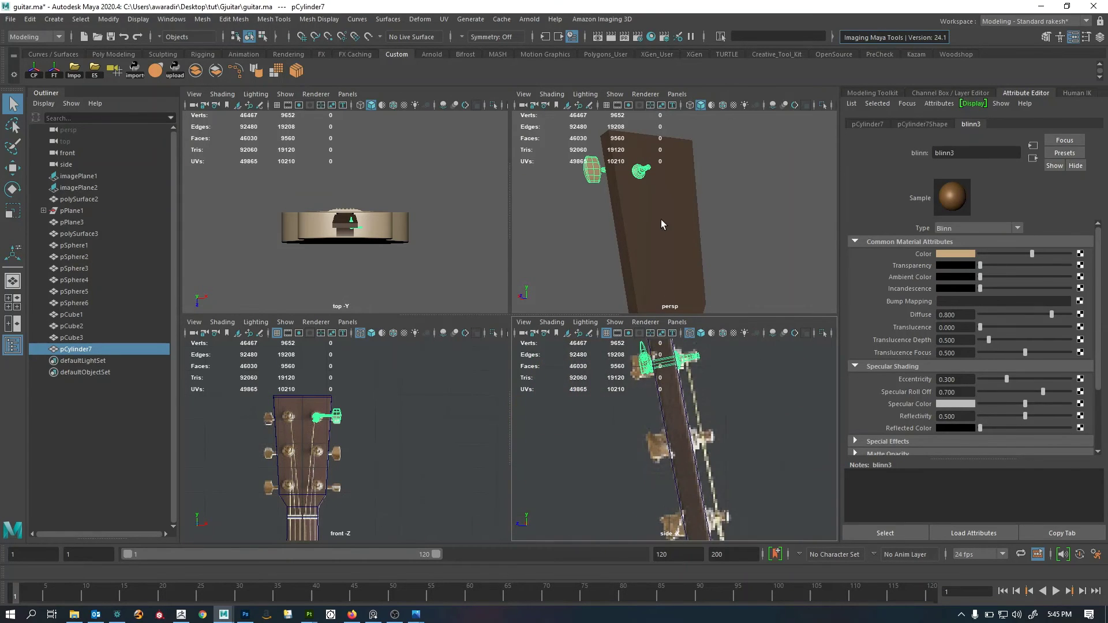
key(space)
alt+right_drag(563, 277, 522, 308)
alt+drag(523, 308, 569, 305)
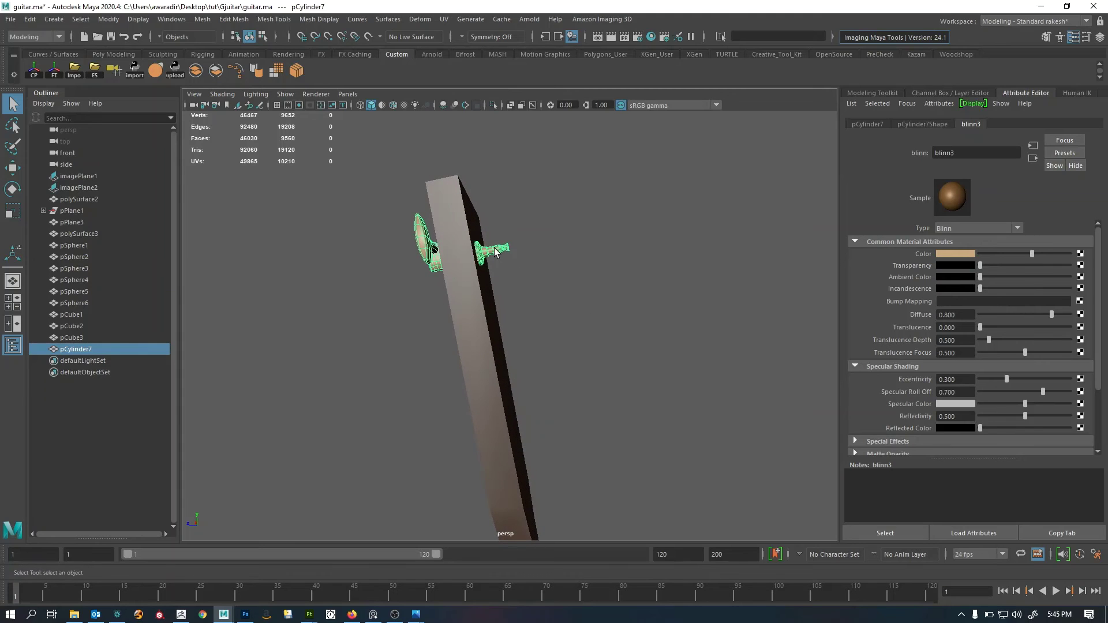
alt+drag(494, 247, 477, 140)
key(space)
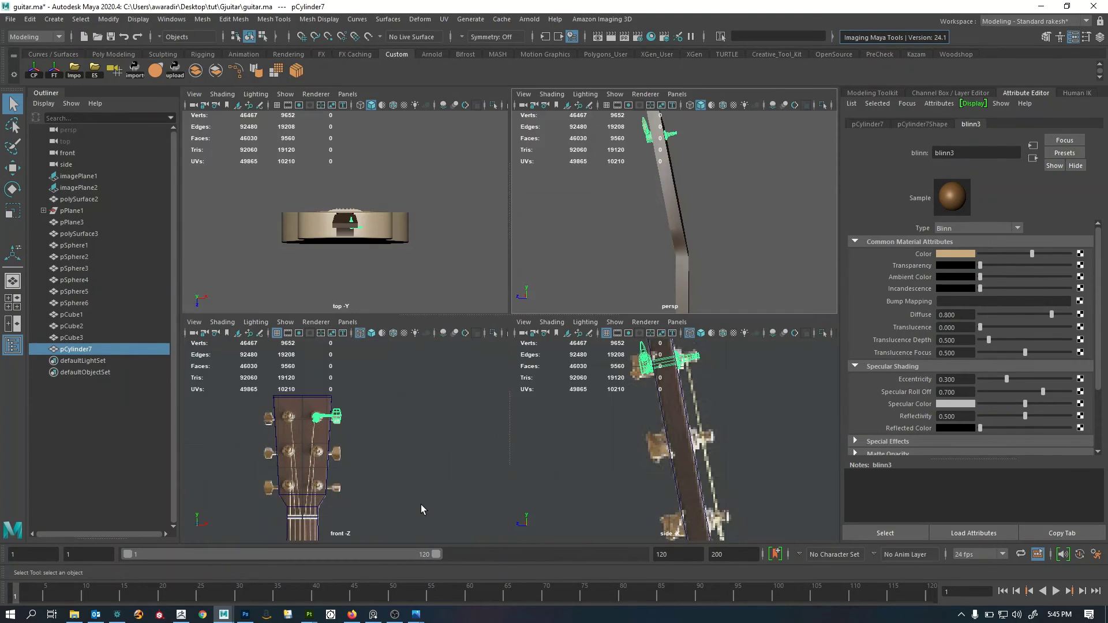
key(space)
scroll(708, 414, down, 5)
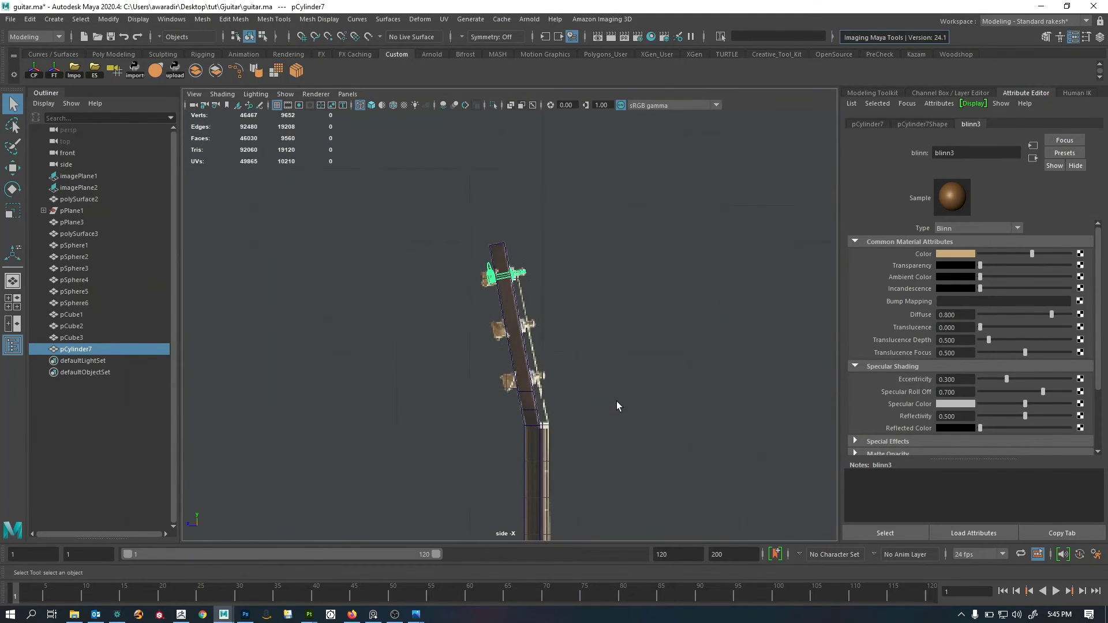
key(w)
scroll(534, 312, up, 2)
key(w)
click(657, 231)
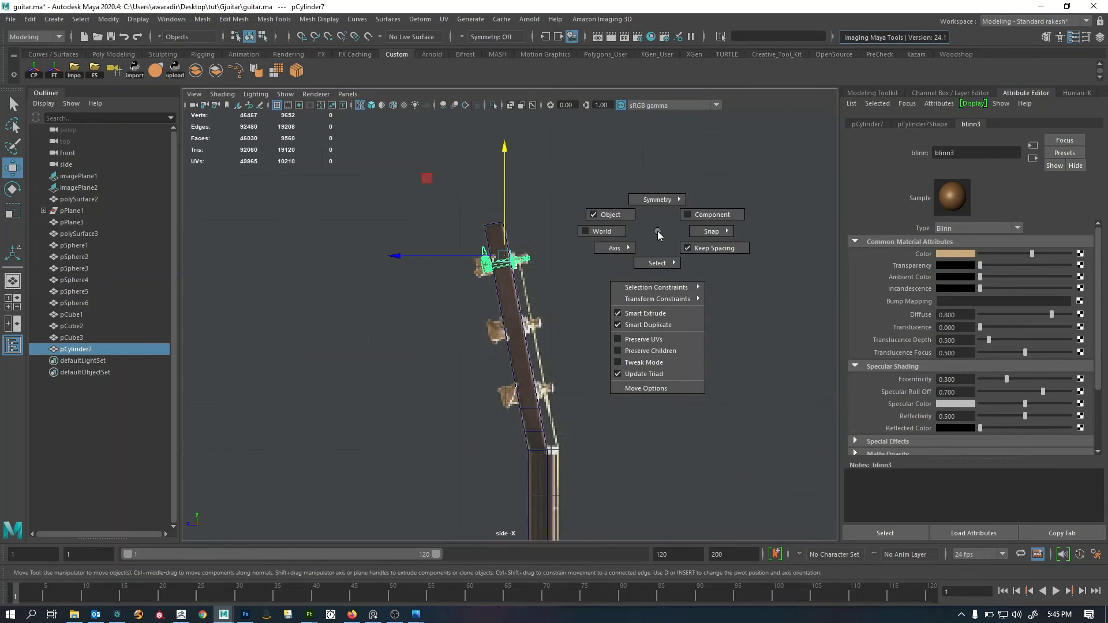
scroll(720, 317, up, 2)
alt+middle_drag(516, 295, 525, 314)
scroll(583, 269, up, 2)
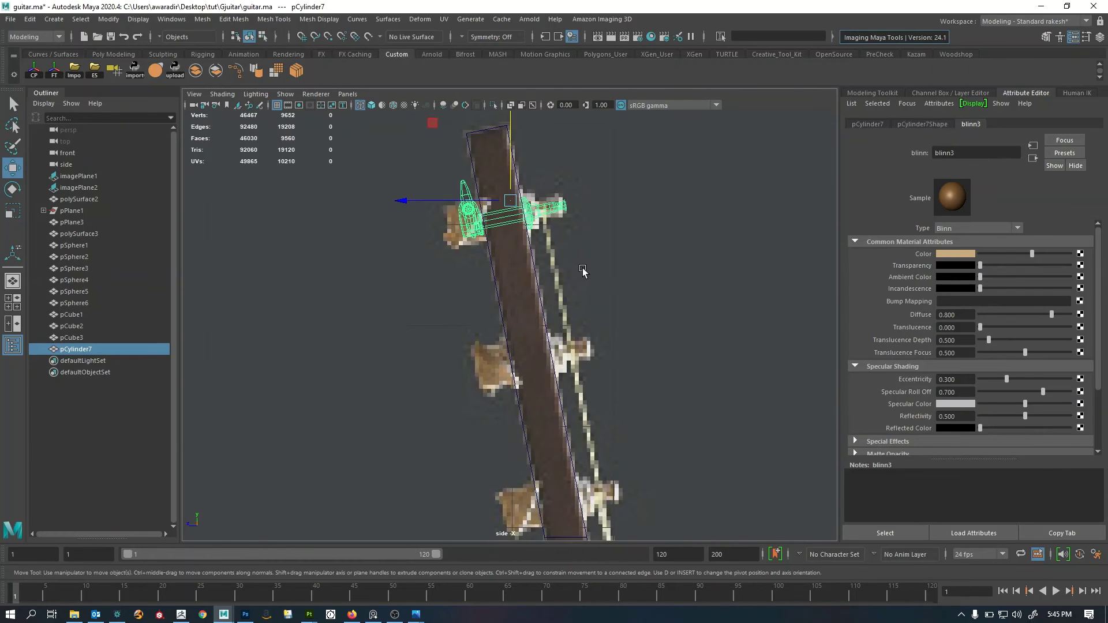
scroll(520, 265, down, 2)
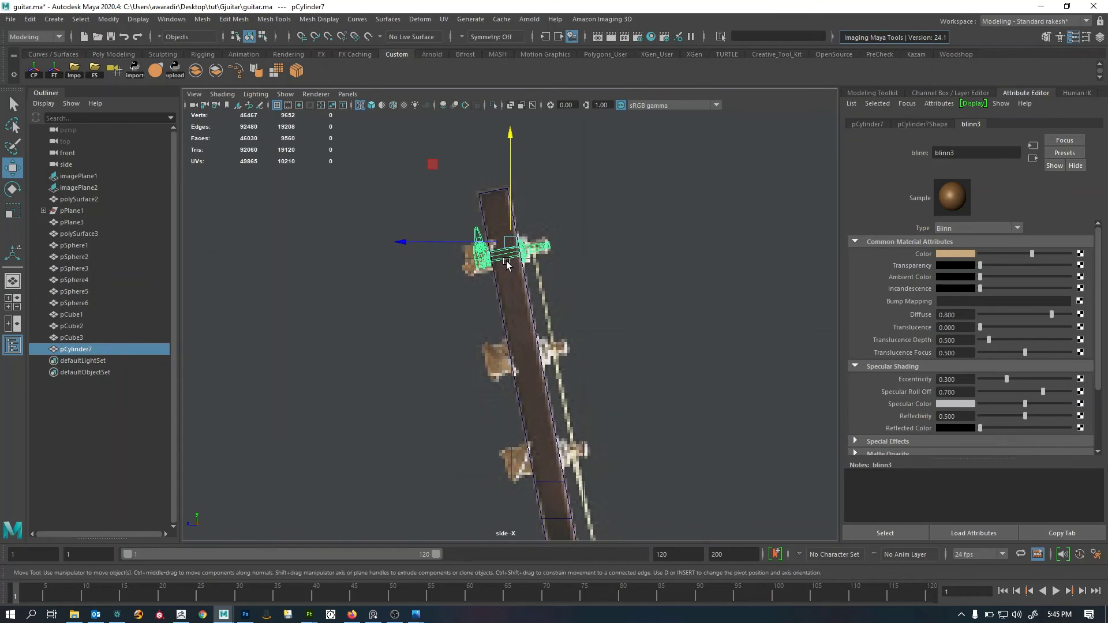
key(space)
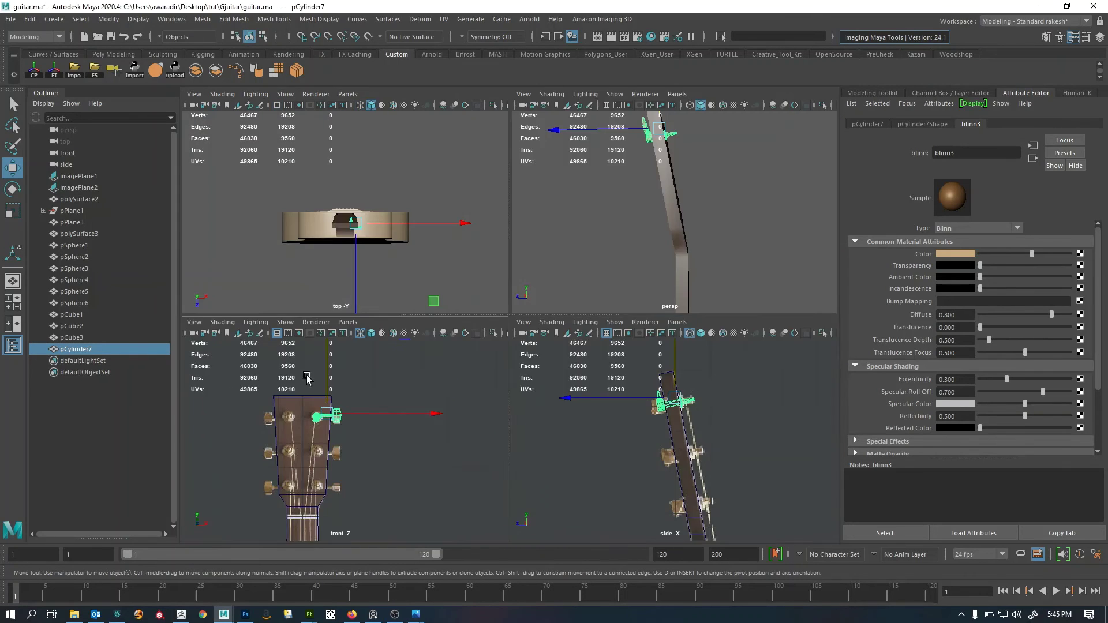
key(space)
scroll(511, 303, up, 1)
key(ctrl+d)
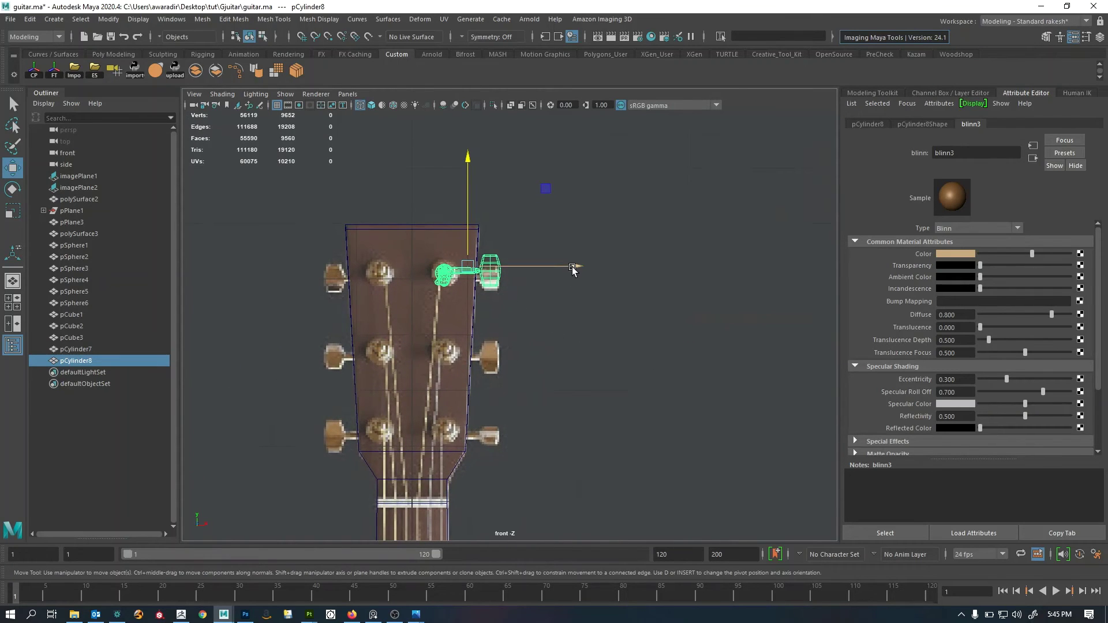
drag(571, 266, 594, 292)
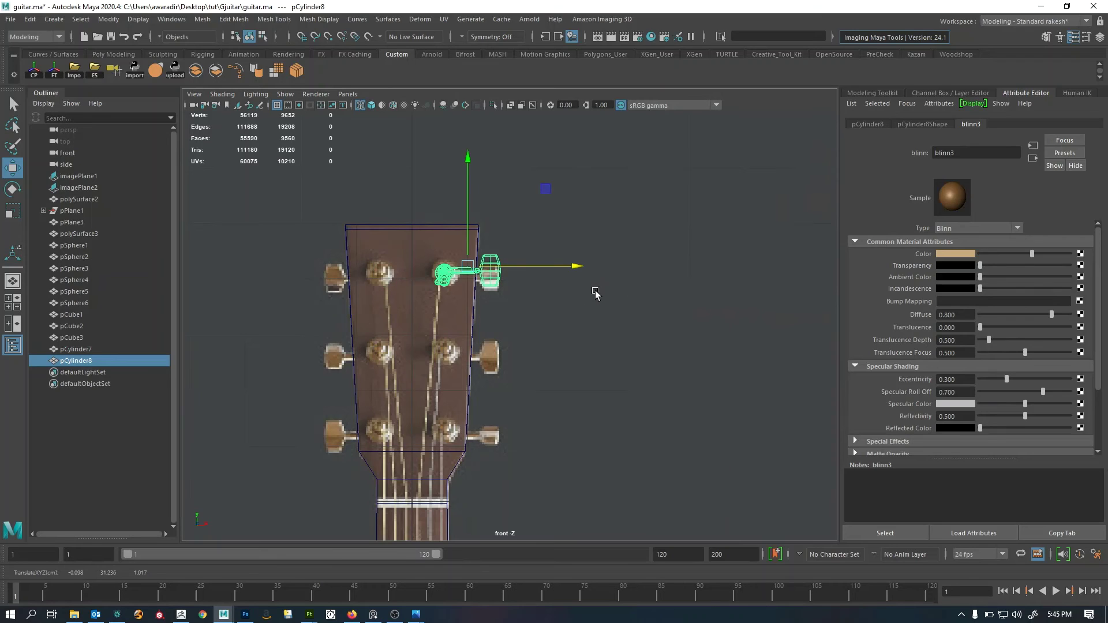
alt+middle_drag(563, 295, 639, 402)
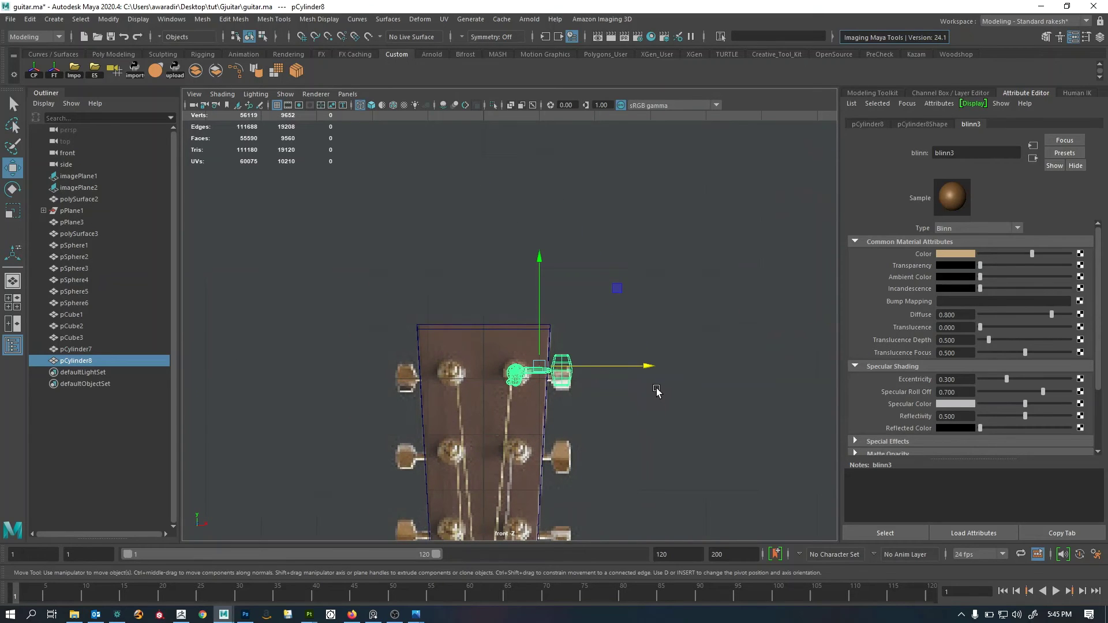
key(Delete)
Snap the original tuning peg's pivot to the grid on the headstock's vertical centre line in the front view.
click(558, 377)
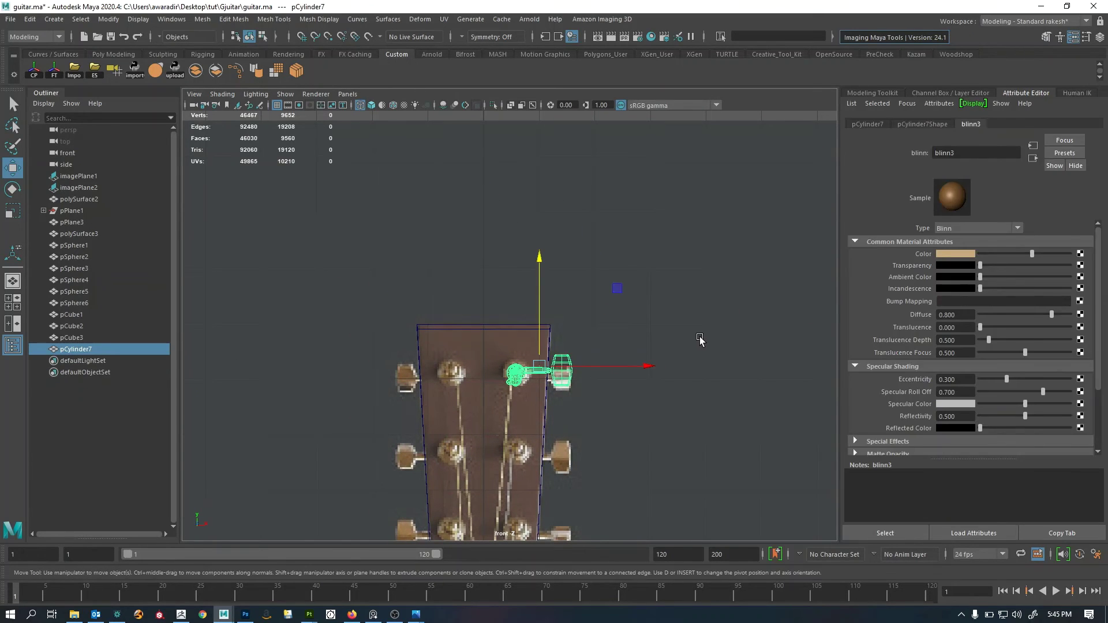
key(d)
key(x)
middle_drag(489, 270, 487, 259)
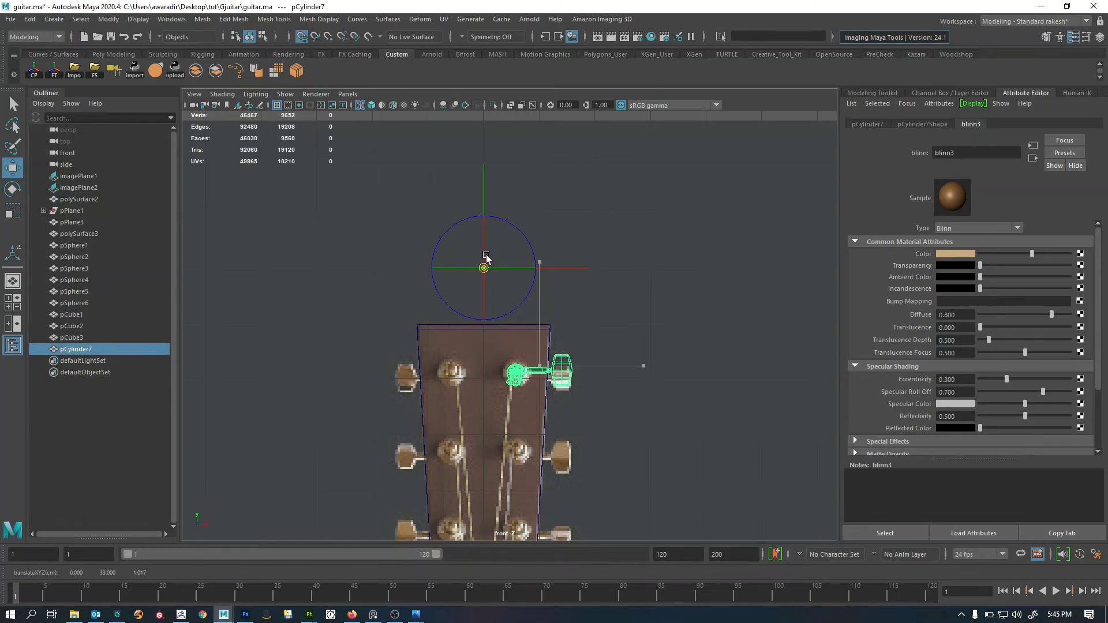
Duplicate the tuning peg and set the copy's Scale X to -1 to mirror it across the headstock.
key(ctrl+a)
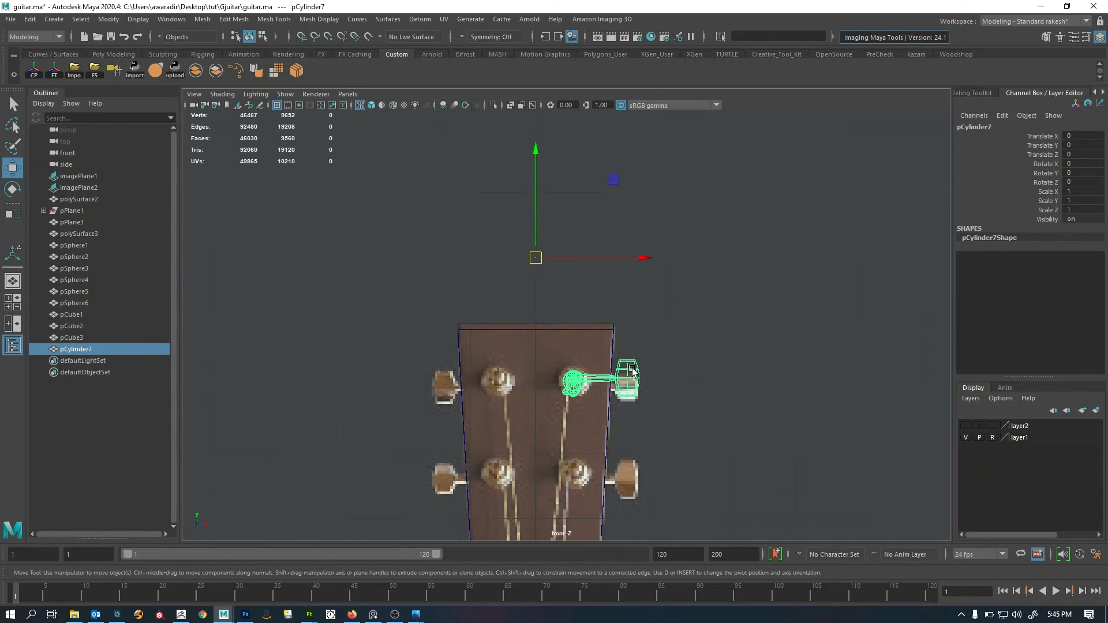
alt+middle_drag(633, 370, 600, 332)
key(ctrl+d)
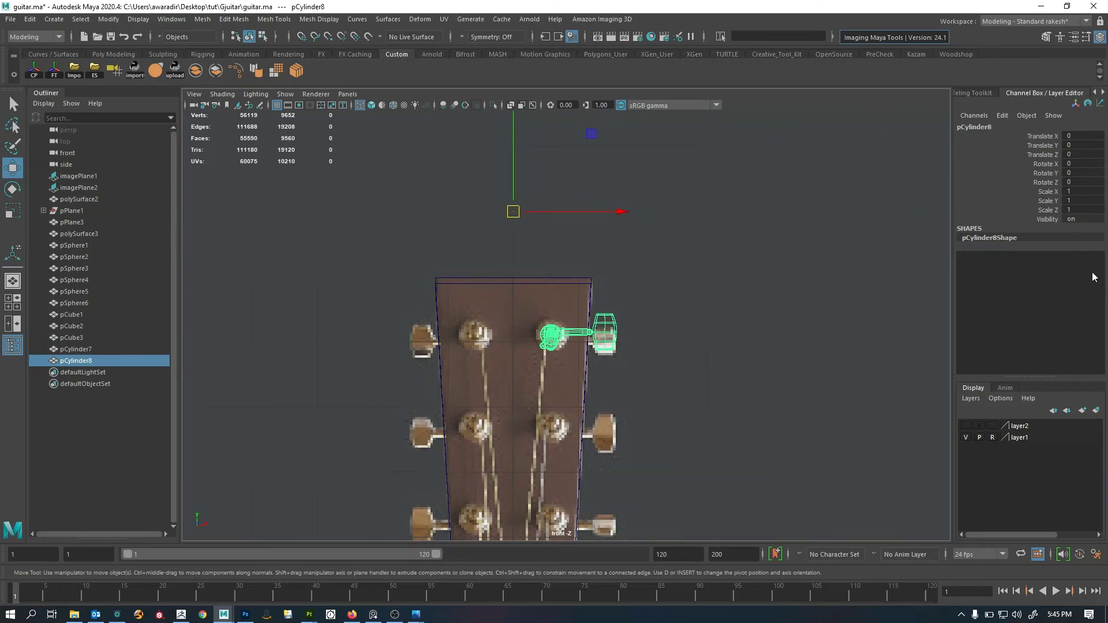
double_click(1076, 192)
key(Return)
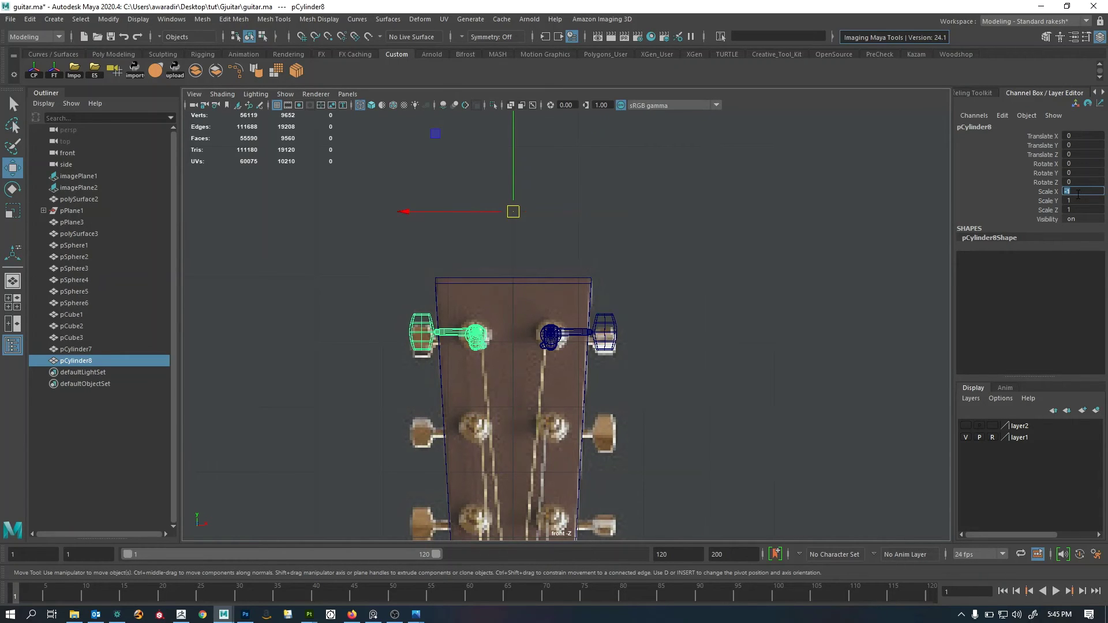
Try to combine the two mirrored top tuning pegs into a single mesh and delete its construction history.
alt+middle_drag(648, 417, 642, 382)
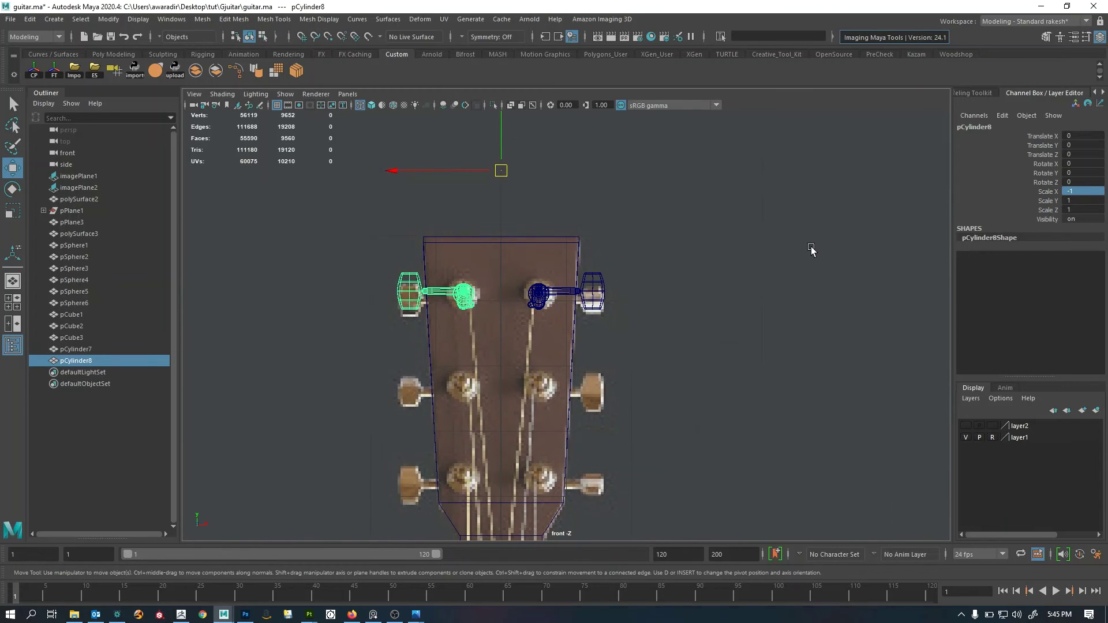
key(space)
key(space)
alt+drag(755, 265, 639, 368)
shift+click(559, 309)
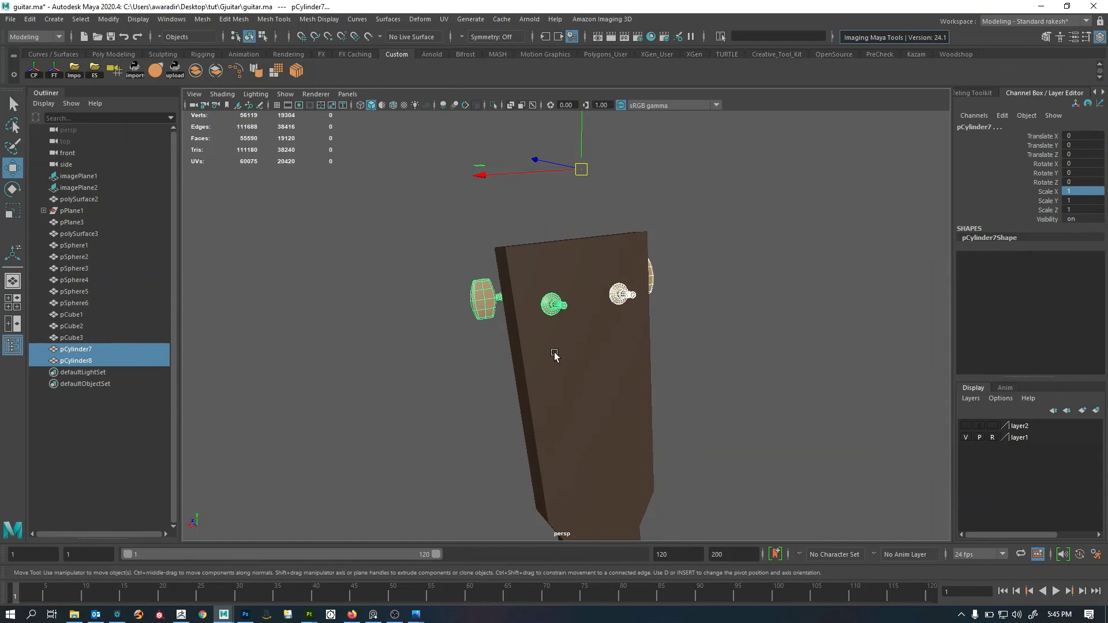
key(space)
key(space)
alt+middle_drag(466, 445, 442, 432)
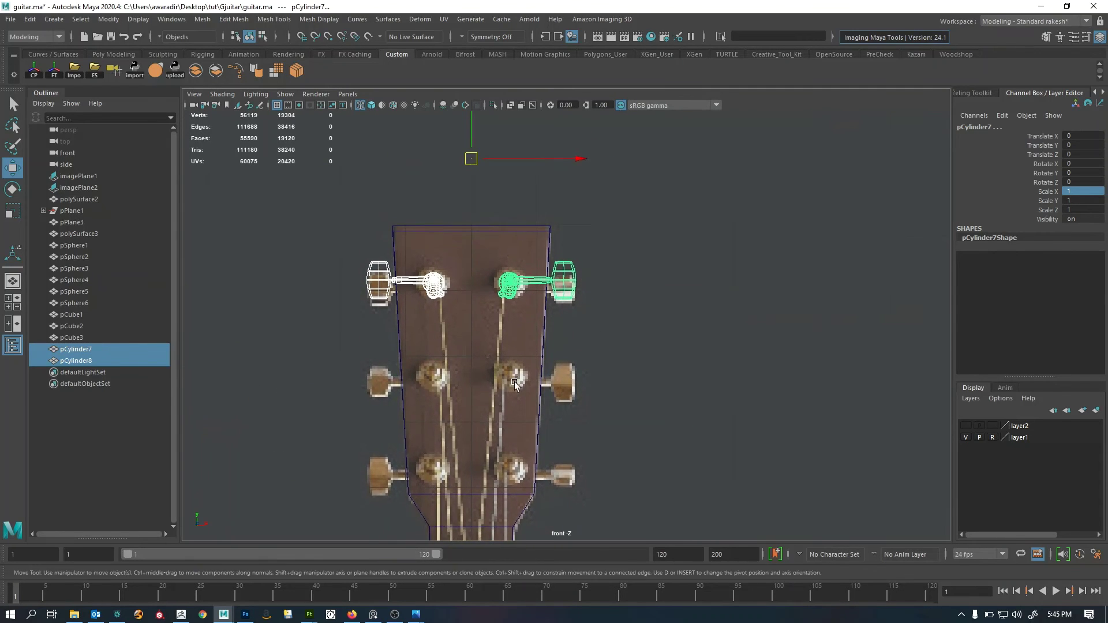
scroll(515, 382, down, 3)
click(196, 70)
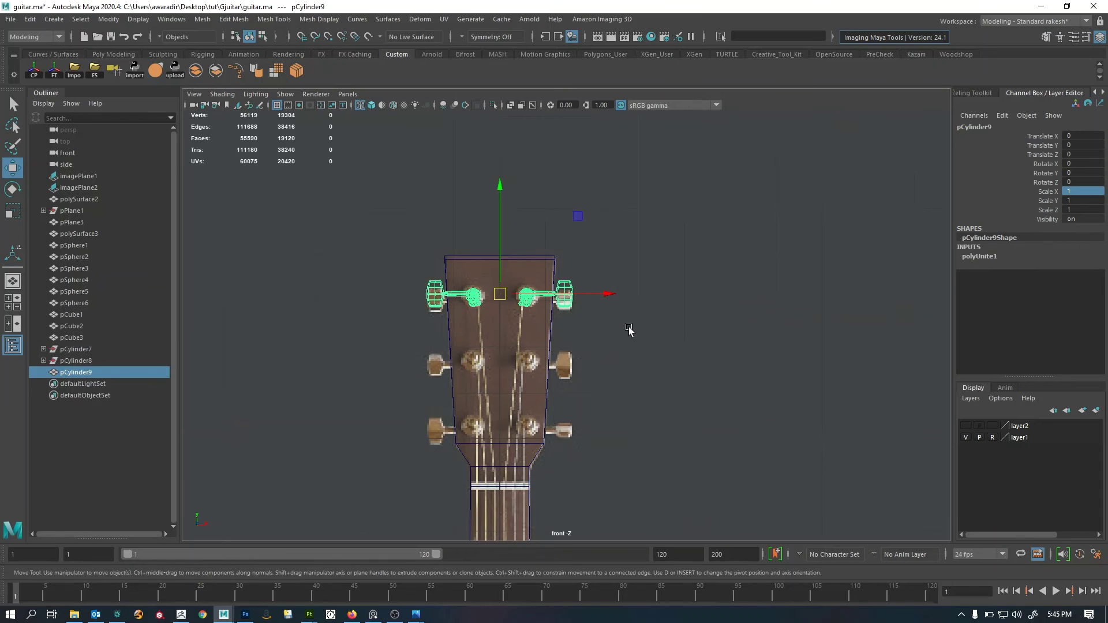
key(alt+shift+d)
alt+middle_drag(669, 347, 671, 304)
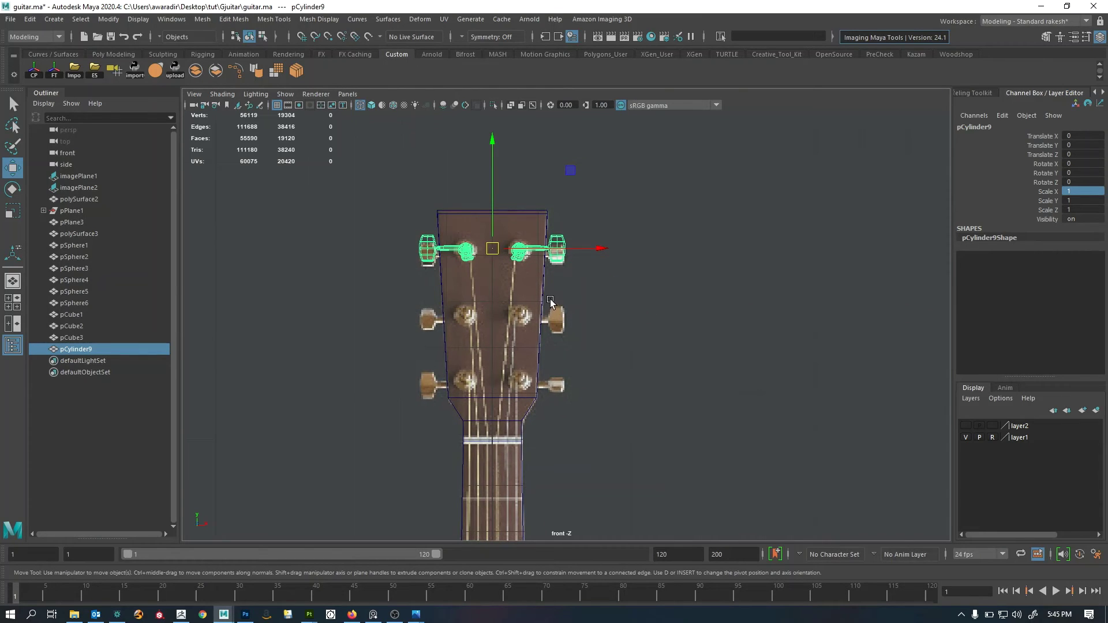
alt+middle_drag(520, 301, 520, 276)
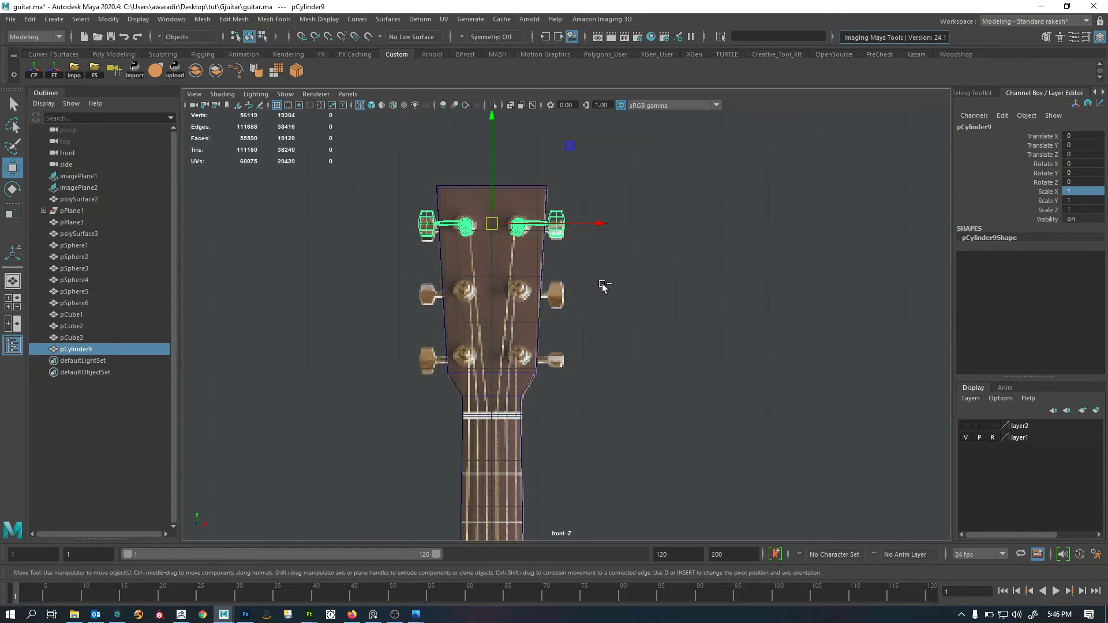
Undo the history deletion and the combining of the two top pegs, and clear the selection.
key(ctrl+z)
key(ctrl+z)
click(561, 224)
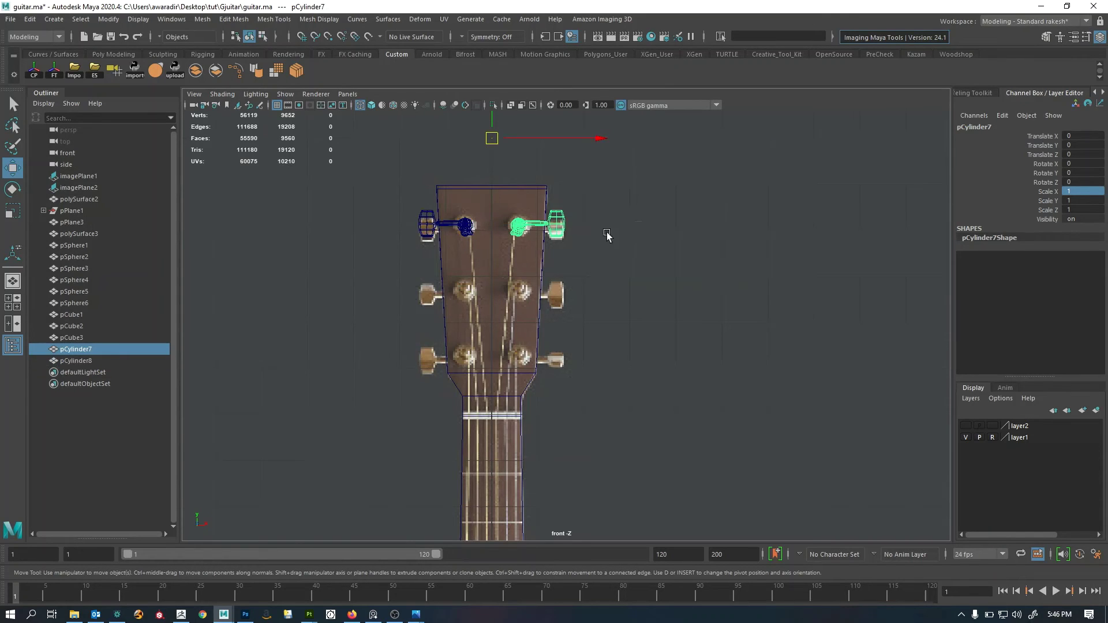
click(452, 234)
click(638, 242)
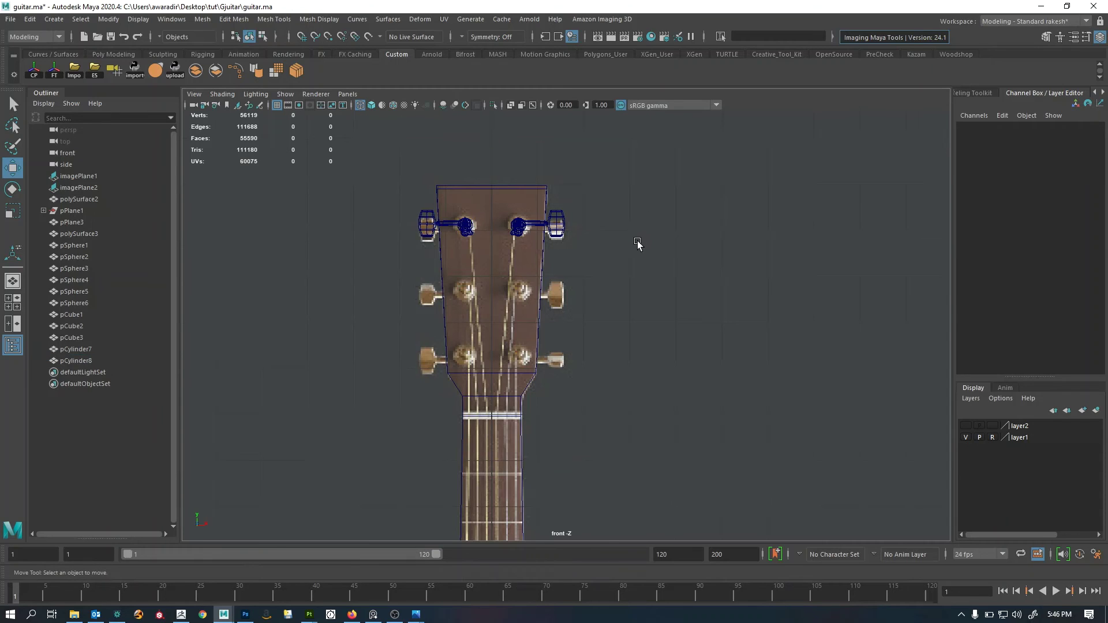
Duplicate both top tuning pegs, centre the copies' pivots and lower them onto the second peg row, at Translate Y about -1.412.
scroll(605, 243, up, 1)
click(554, 213)
scroll(564, 281, up, 1)
alt+middle_drag(611, 293, 650, 317)
shift+click(445, 231)
key(ctrl+d)
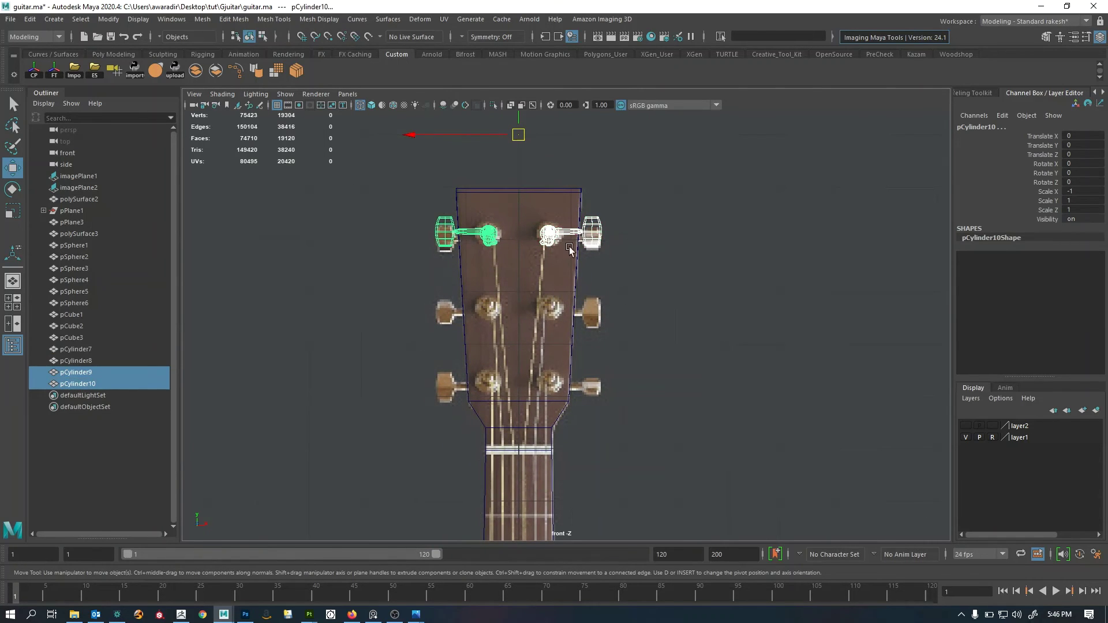
click(34, 70)
drag(471, 156, 465, 223)
Shift the second-row pegs forward in the side view to fit the slanted headstock, at Translate Z about -0.279.
key(space)
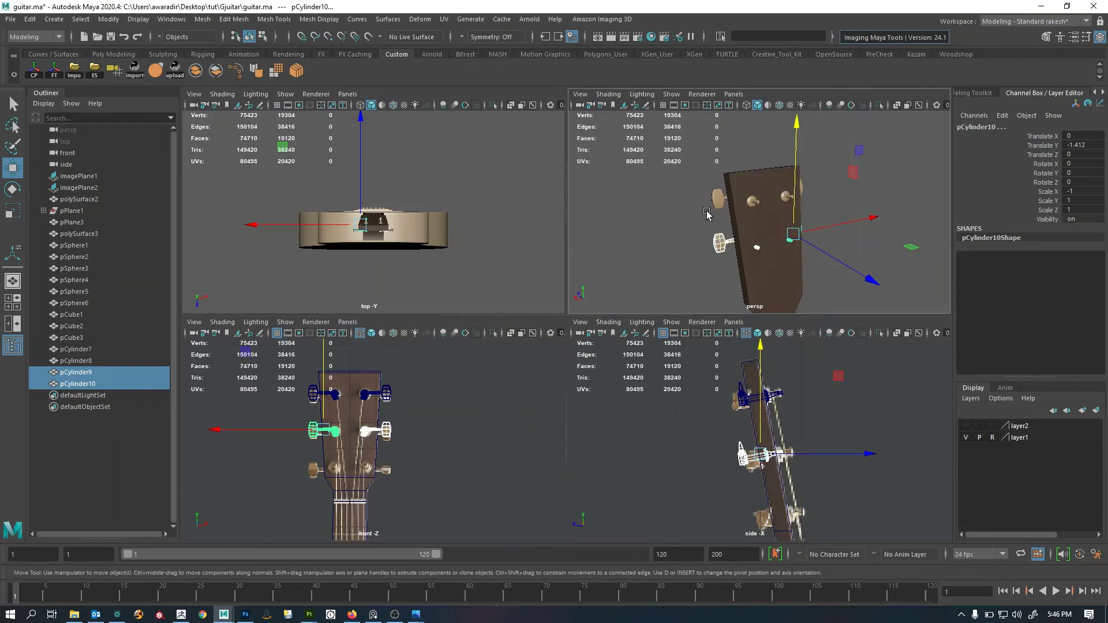
key(space)
alt+drag(699, 259, 709, 322)
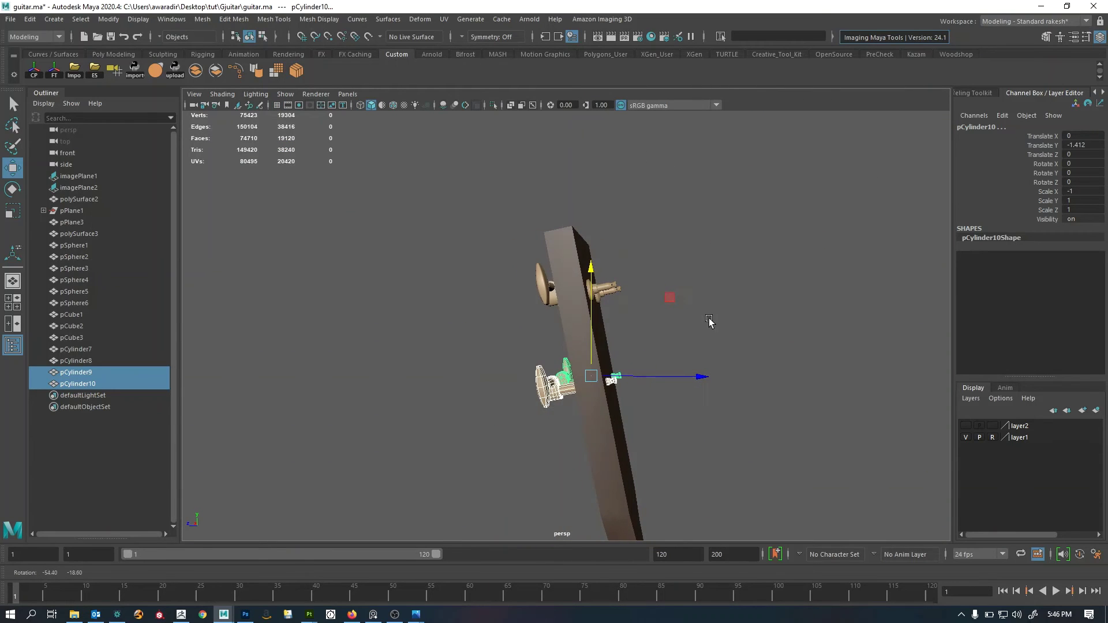
key(space)
key(space)
scroll(917, 342, up, 5)
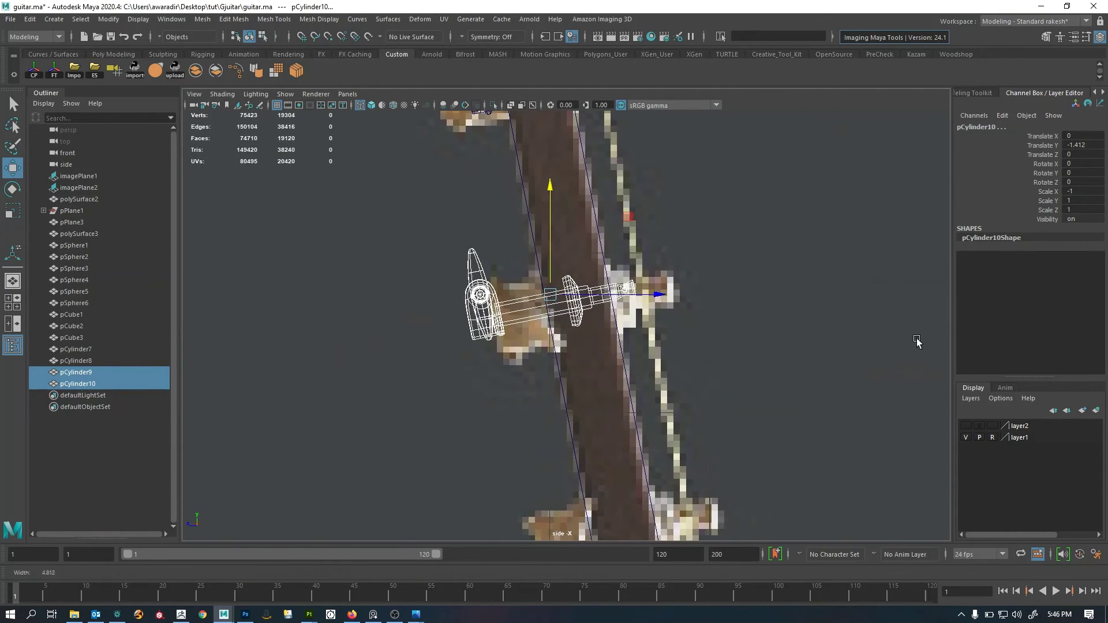
drag(660, 295, 704, 300)
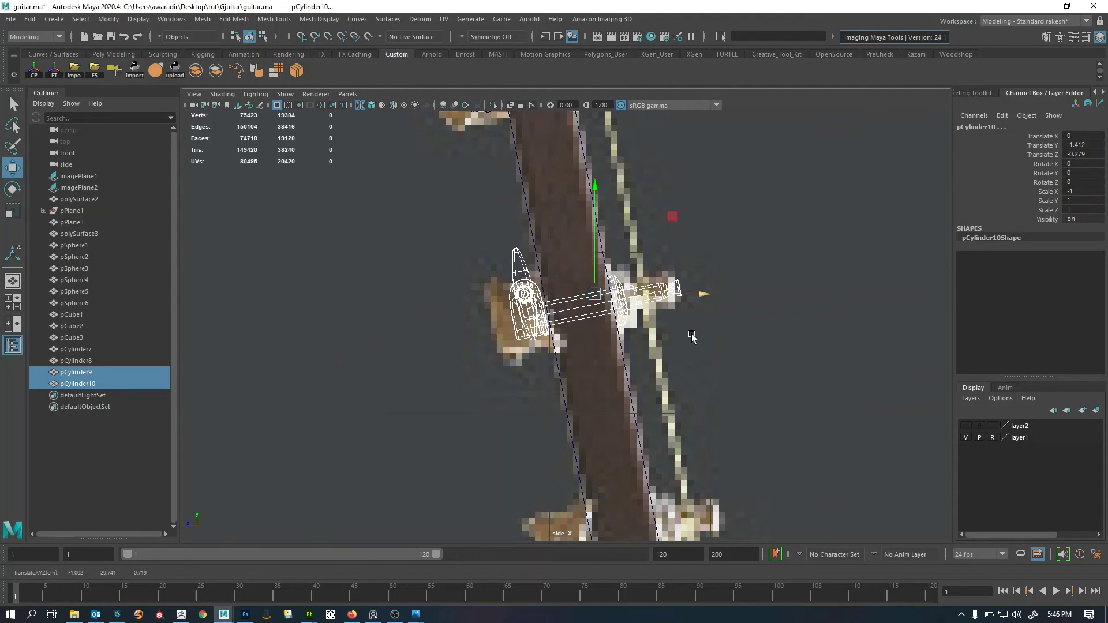
Try to nudge the second-row pegs sideways one at a time to match the front reference image.
scroll(648, 272, down, 5)
key(space)
key(space)
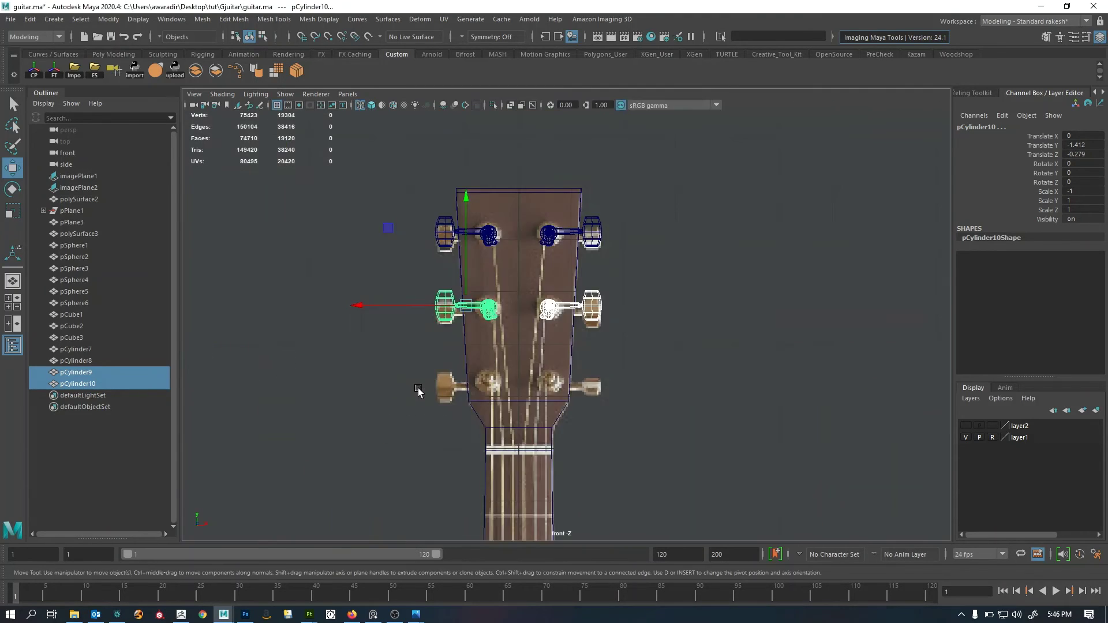
scroll(549, 363, up, 5)
click(535, 297)
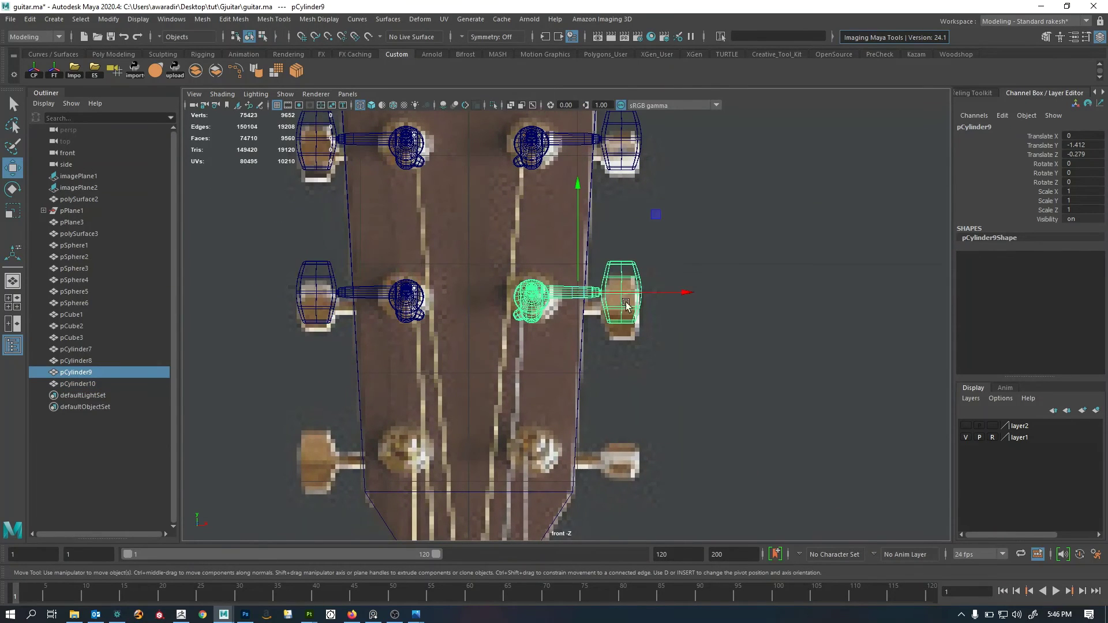
drag(682, 294, 681, 298)
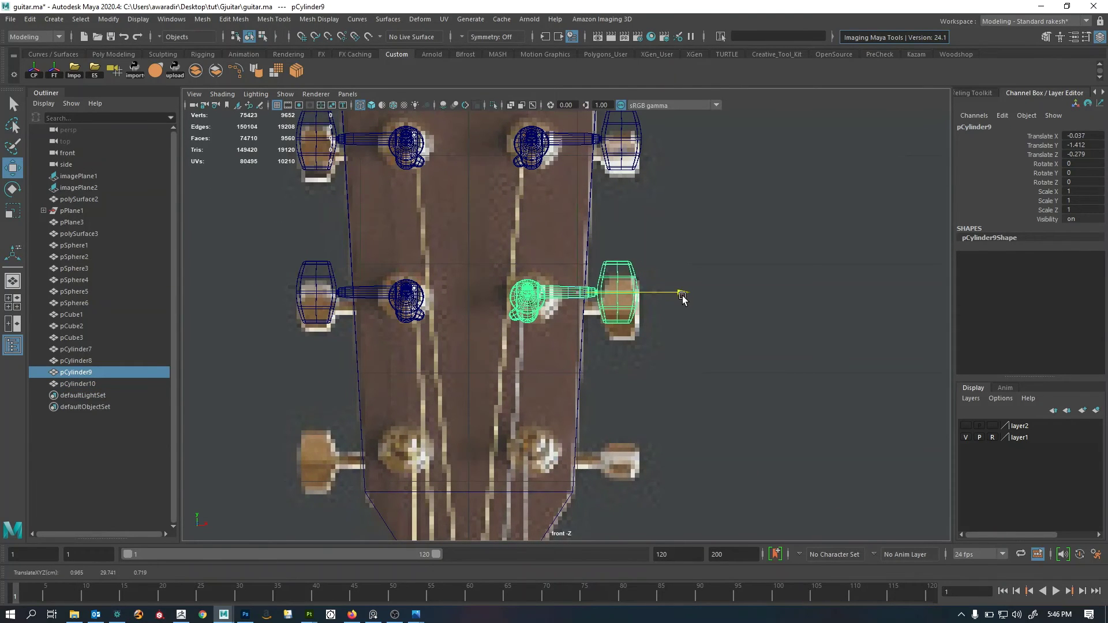
click(378, 301)
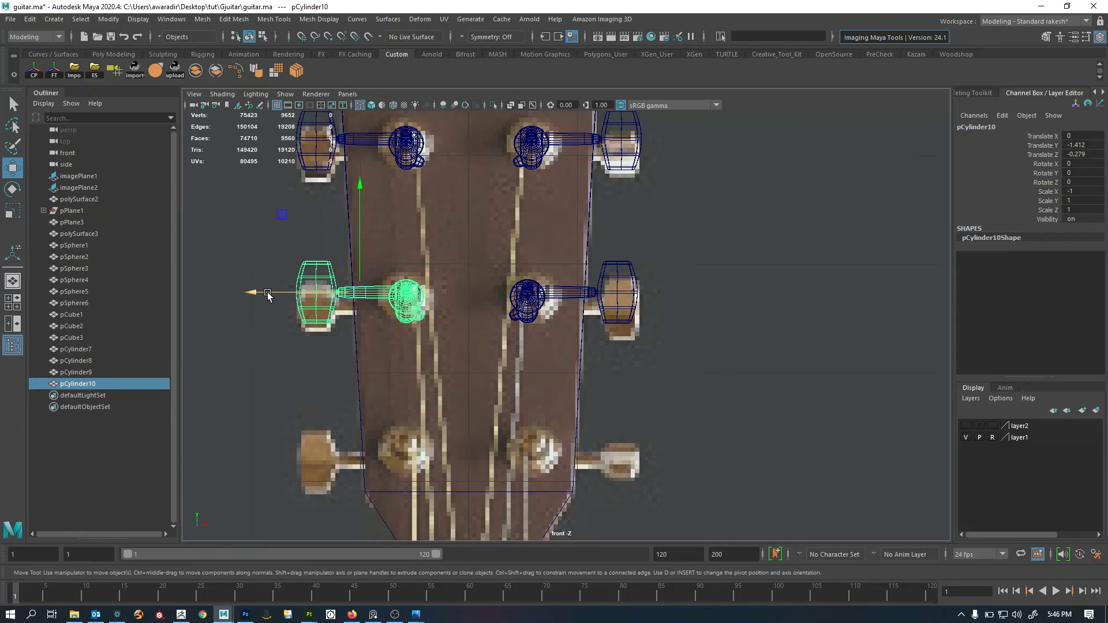
drag(268, 294, 267, 294)
key(ctrl+z)
key(ctrl+z)
key(ctrl+z)
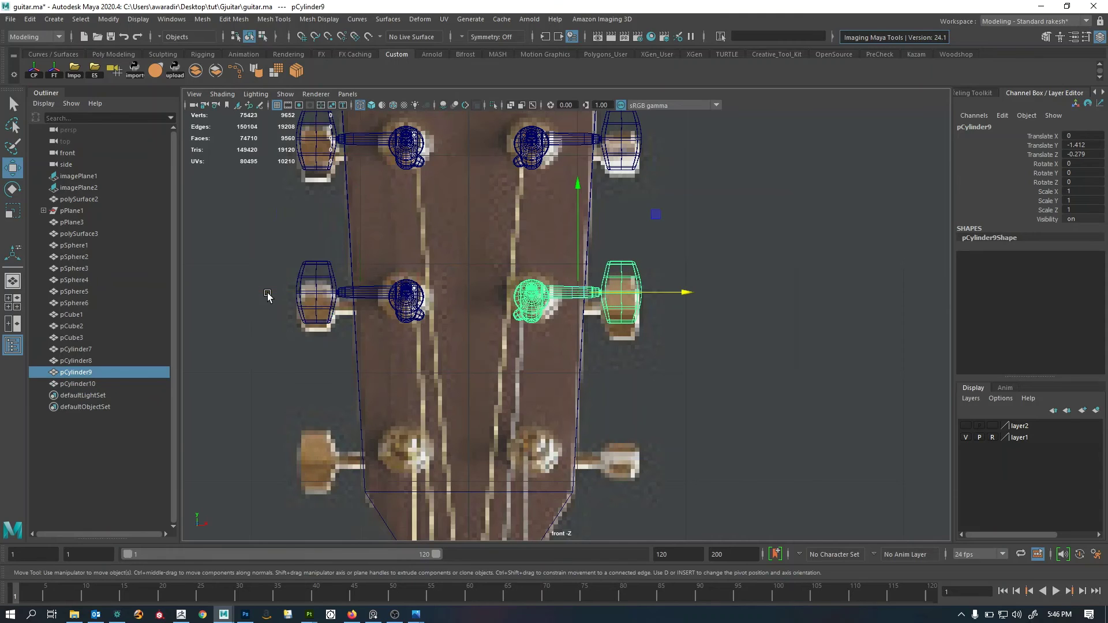
Duplicate both second-row pegs and lower the copies onto the third peg row, at Translate Y about -2.846.
alt+middle_drag(519, 437, 534, 377)
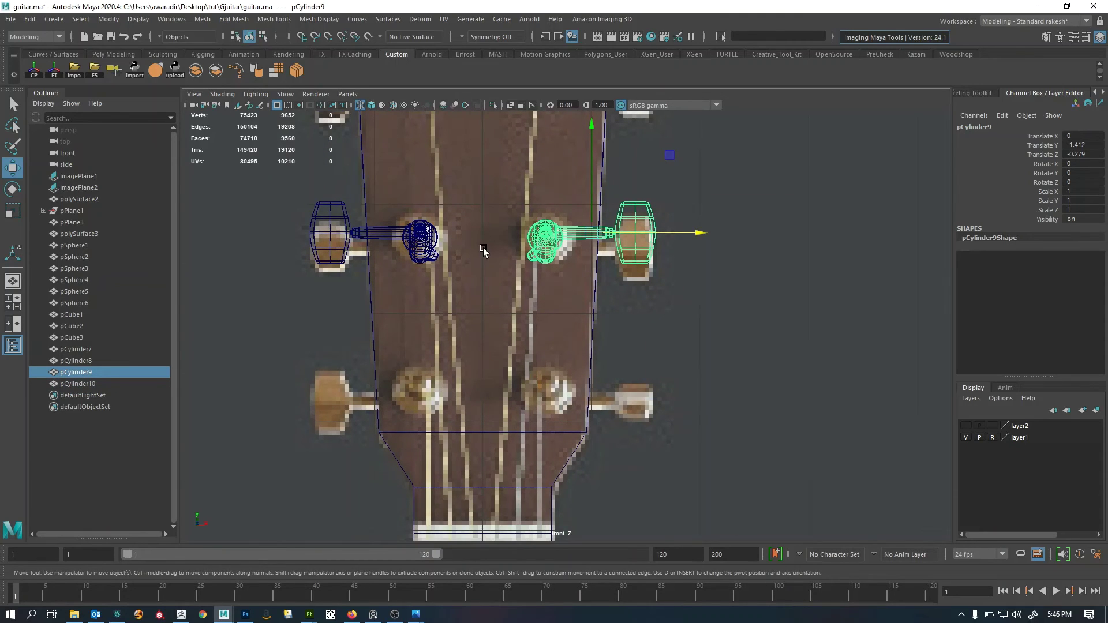
shift+click(329, 250)
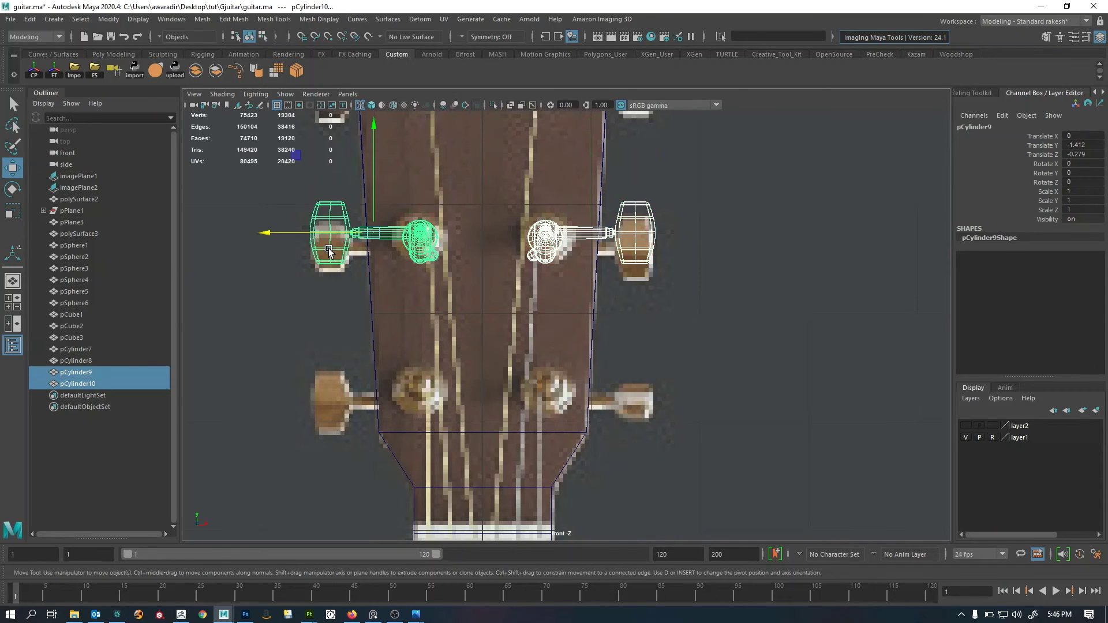
key(ctrl+d)
drag(382, 129, 388, 283)
Shift the third-row pegs forward along the slanted headstock in the side view, at Translate Z about -0.552.
key(space)
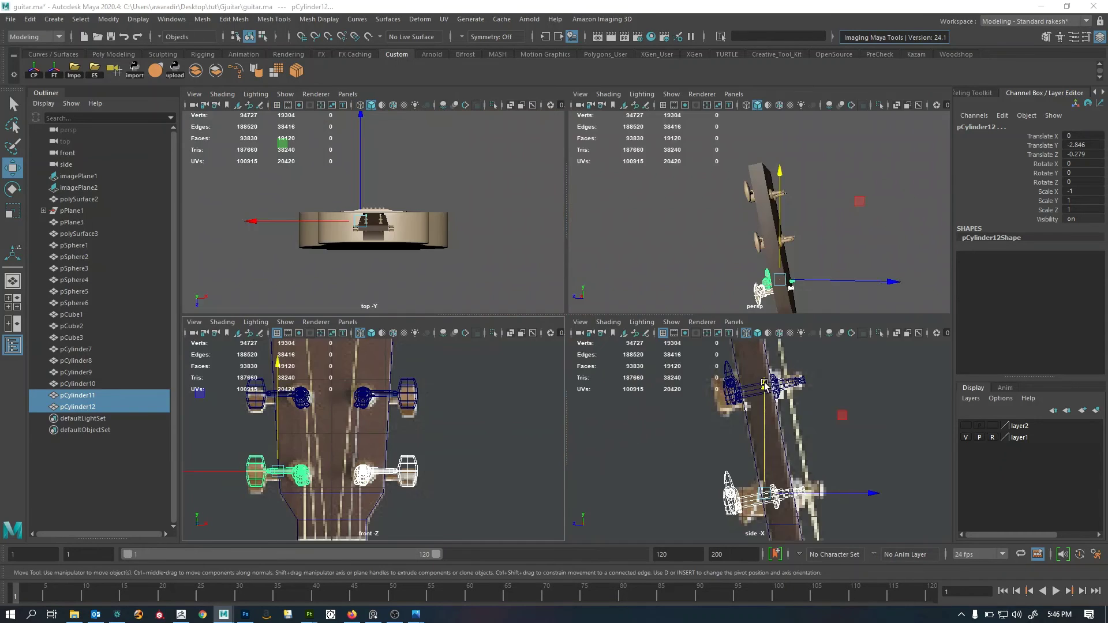
key(space)
key(f)
drag(682, 285, 732, 288)
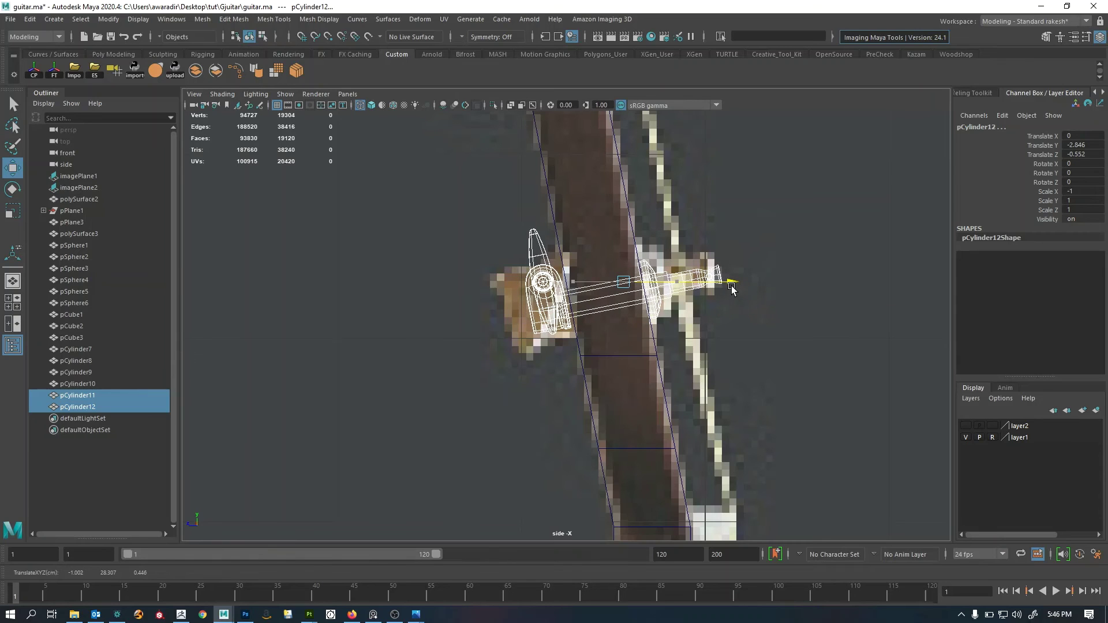
Raise the third-row pegs slightly in the front view to Translate Y of about -2.827.
key(space)
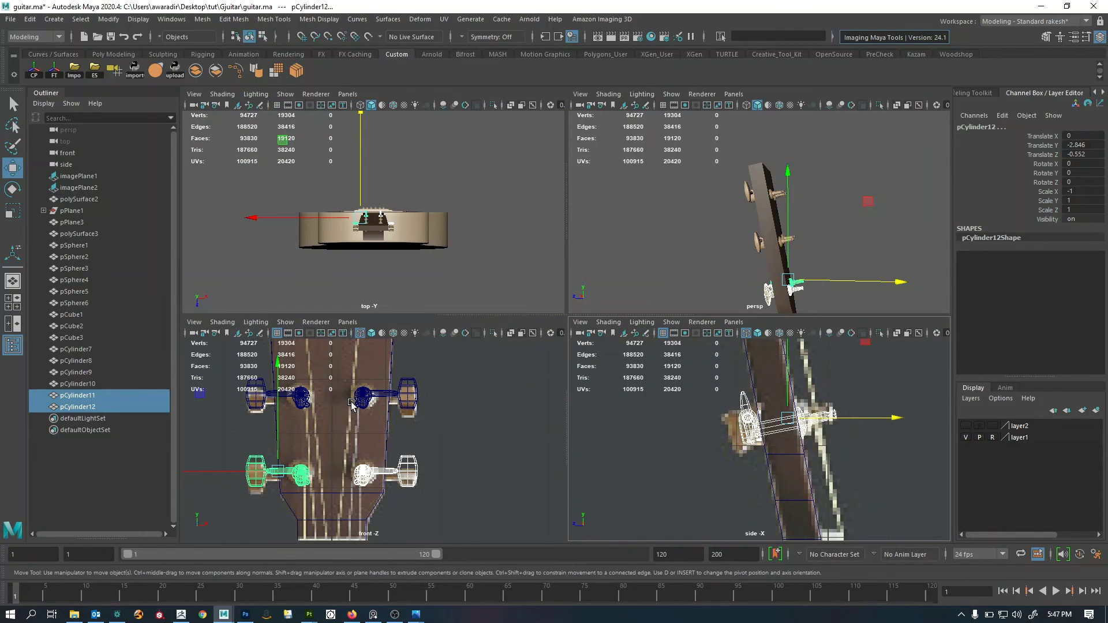
key(f)
click(314, 381)
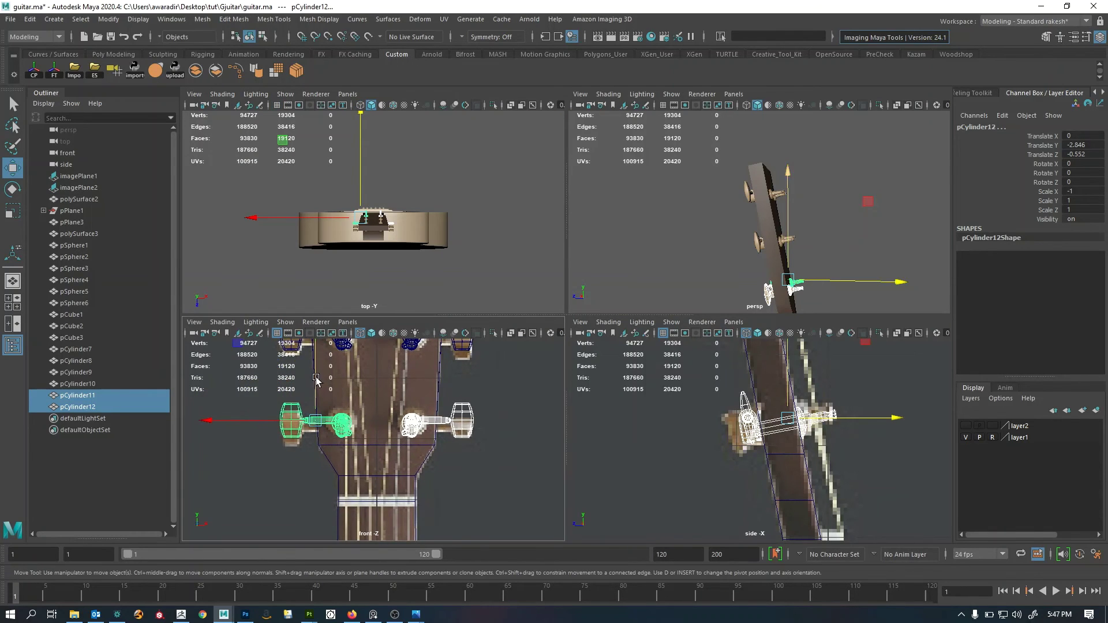
drag(314, 381, 316, 377)
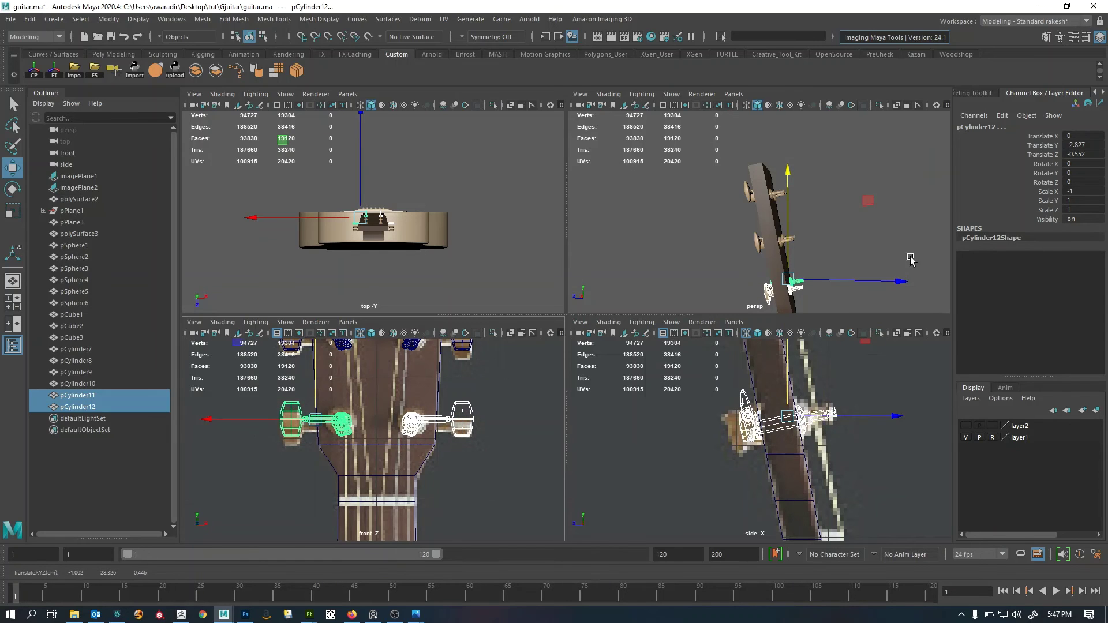
Deselect the third-row pegs and inspect all three peg rows on the headstock in perspective.
key(space)
click(670, 324)
alt+drag(670, 323, 591, 271)
alt+middle_drag(591, 272, 499, 381)
alt+right_drag(500, 381, 600, 371)
alt+drag(601, 371, 649, 391)
alt+middle_drag(648, 391, 771, 445)
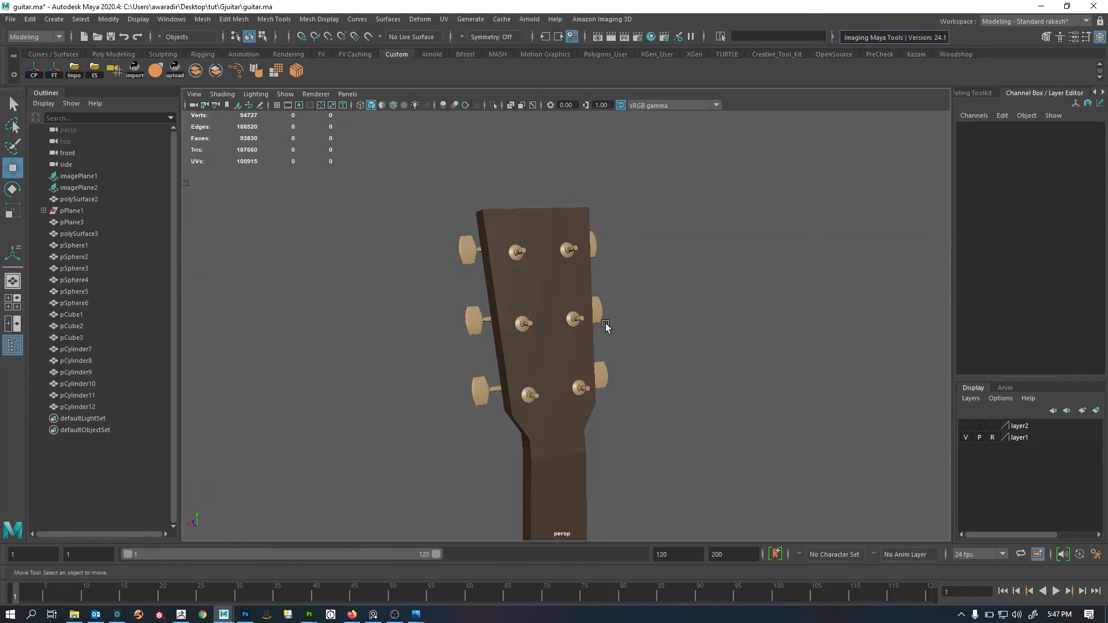
Lower the specular Eccentricity of the tuning pegs' blinn3 material and deselect the peg.
click(599, 313)
alt+drag(656, 353, 687, 349)
right_drag(798, 207, 817, 488)
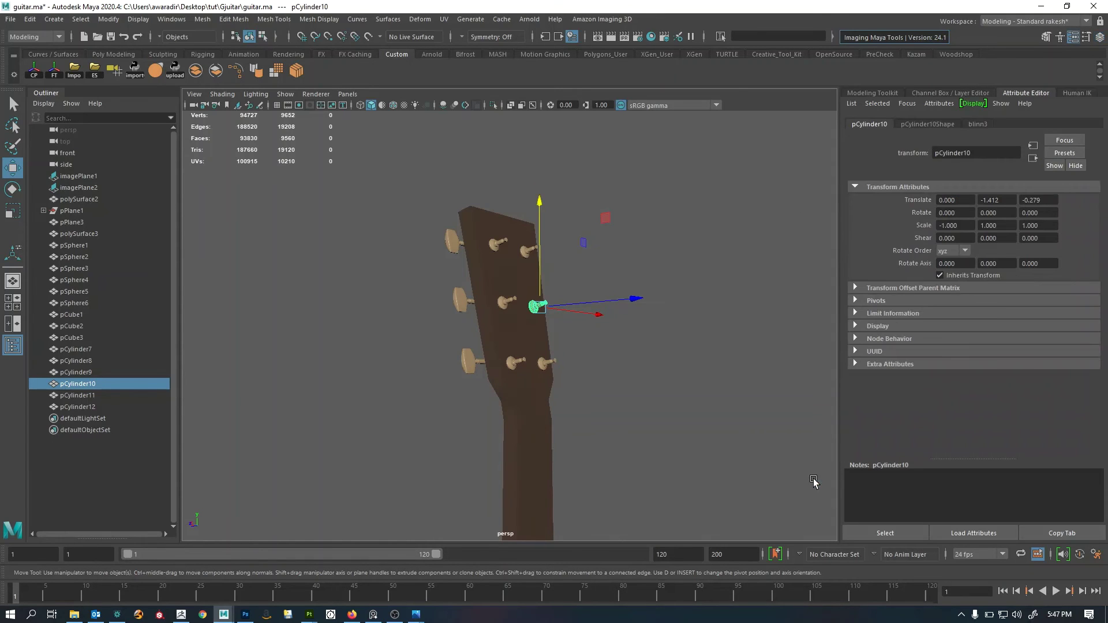
click(979, 125)
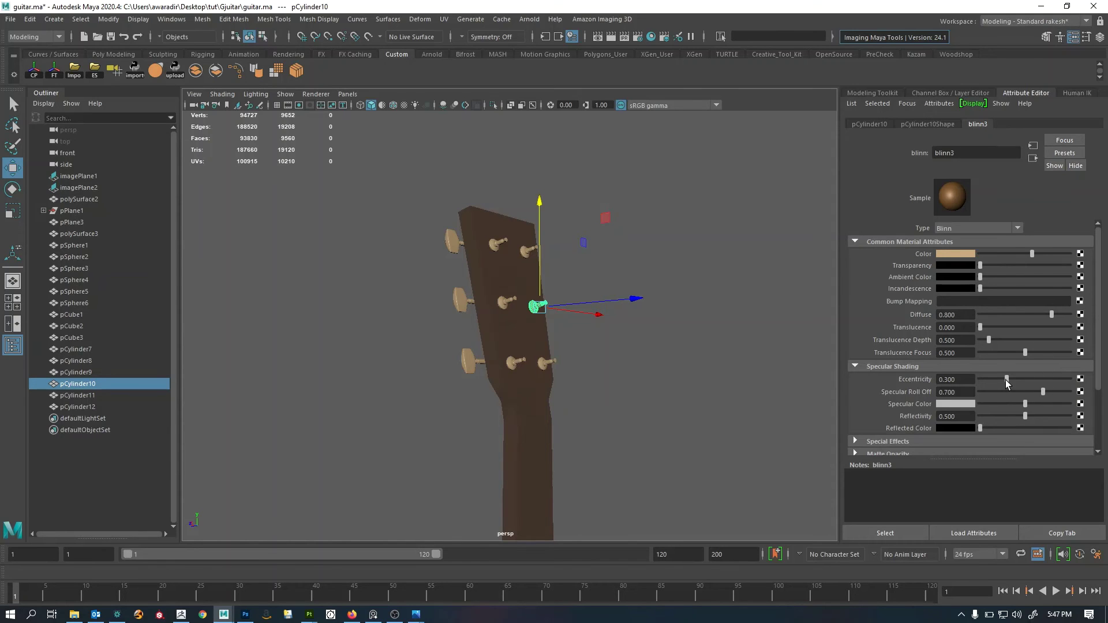
drag(1006, 380, 989, 379)
click(648, 351)
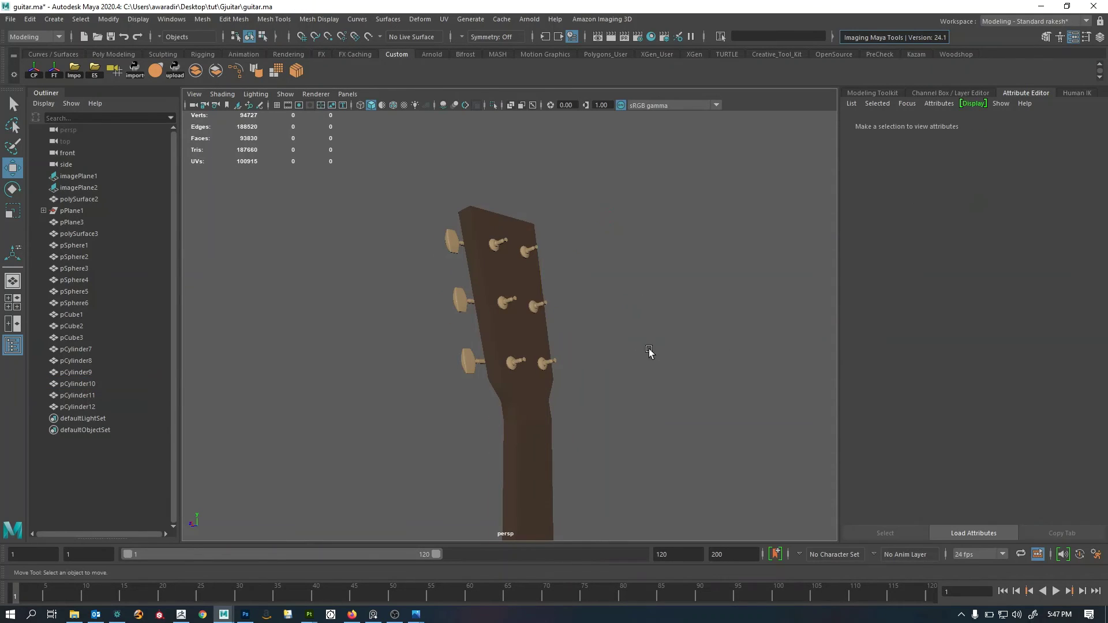
Examine the neck, body and pegs of the whole guitar from several angles in perspective.
alt+drag(649, 350, 623, 359)
alt+right_drag(623, 359, 571, 388)
alt+drag(572, 389, 564, 366)
drag(460, 348, 687, 352)
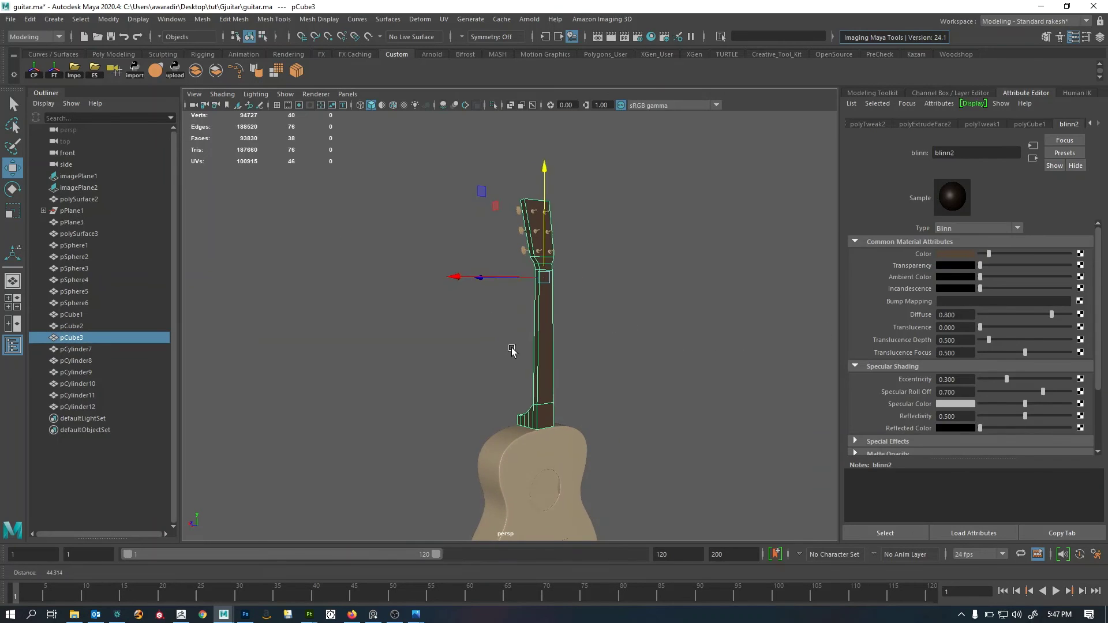
alt+right_drag(512, 349, 681, 330)
click(689, 327)
drag(689, 328, 454, 392)
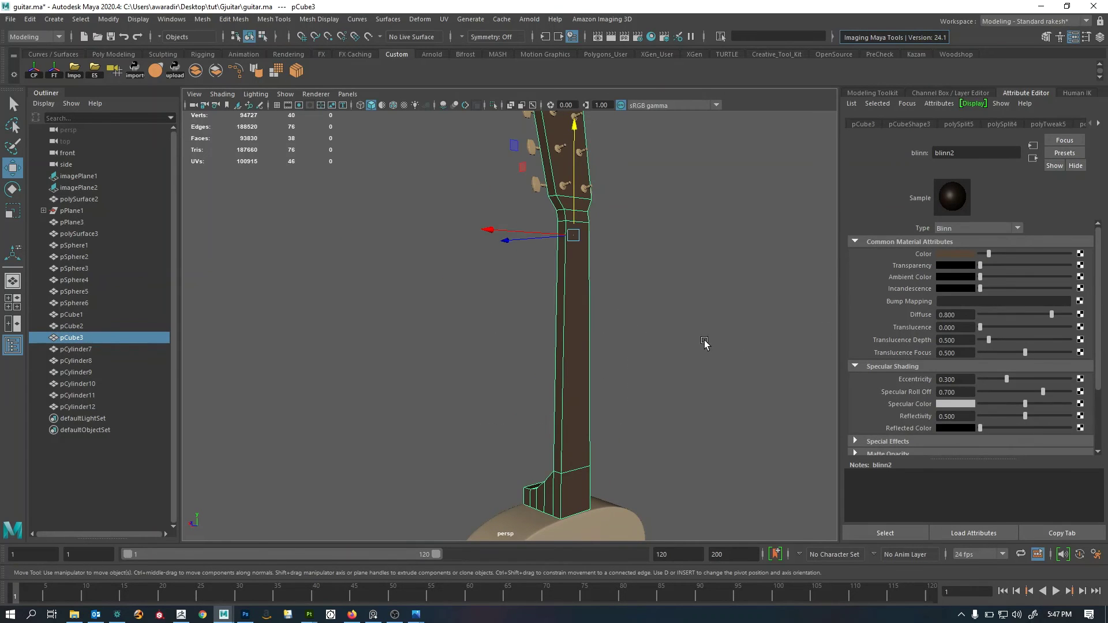
click(690, 312)
alt+right_drag(691, 312, 690, 292)
alt+drag(690, 292, 489, 355)
alt+right_drag(489, 354, 658, 361)
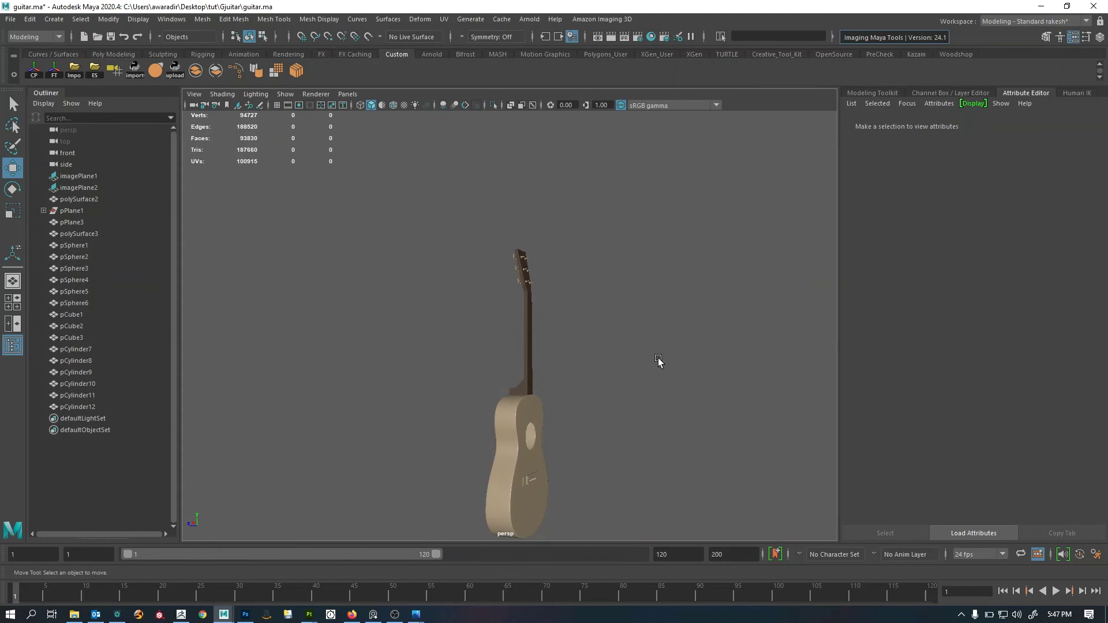
Save the guitar scene.
drag(560, 341, 460, 367)
click(687, 303)
alt+right_drag(687, 303, 735, 351)
key(ctrl+s)
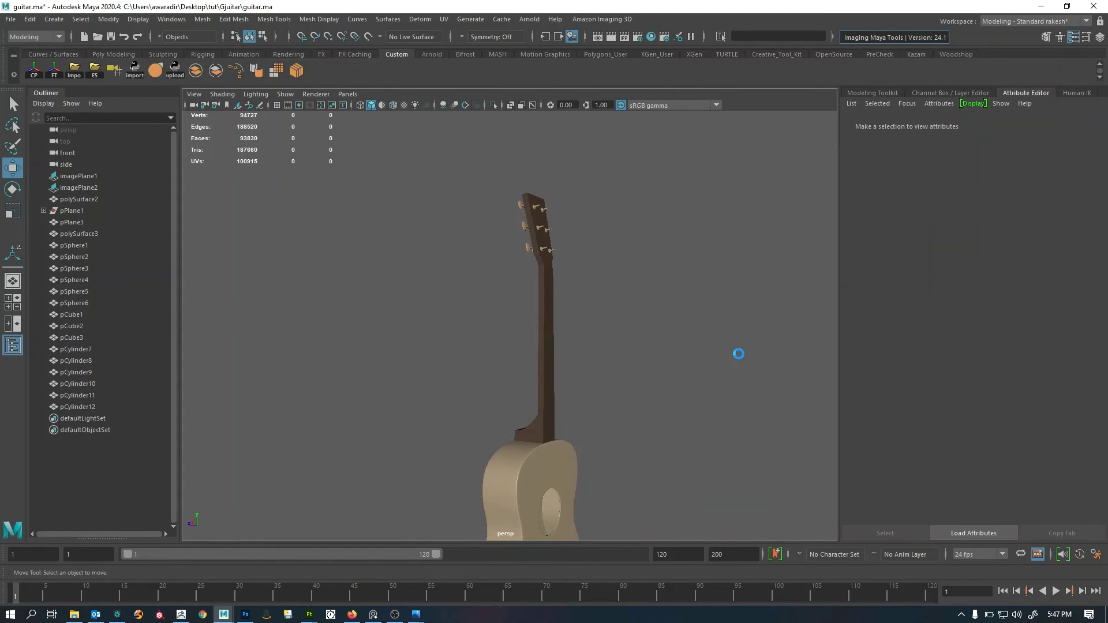
Examine the headstock and its six tuning pegs up close, from the side and from straight ahead.
alt+right_drag(660, 294, 769, 317)
alt+drag(769, 317, 600, 462)
alt+right_drag(600, 462, 676, 413)
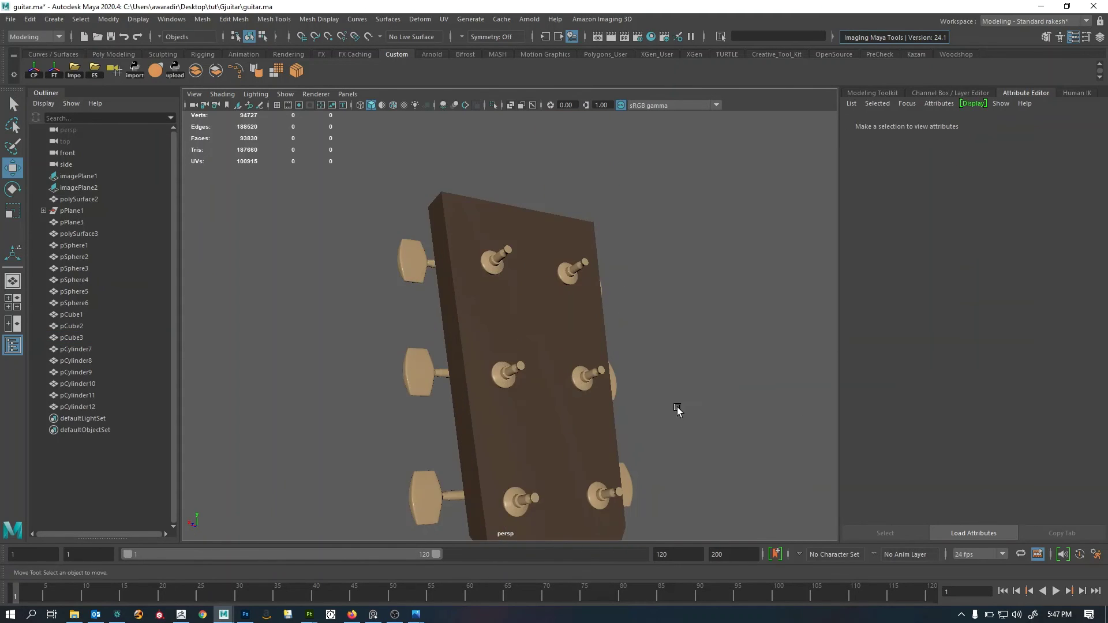
alt+drag(676, 413, 649, 406)
alt+right_drag(649, 402, 633, 371)
alt+drag(633, 371, 676, 400)
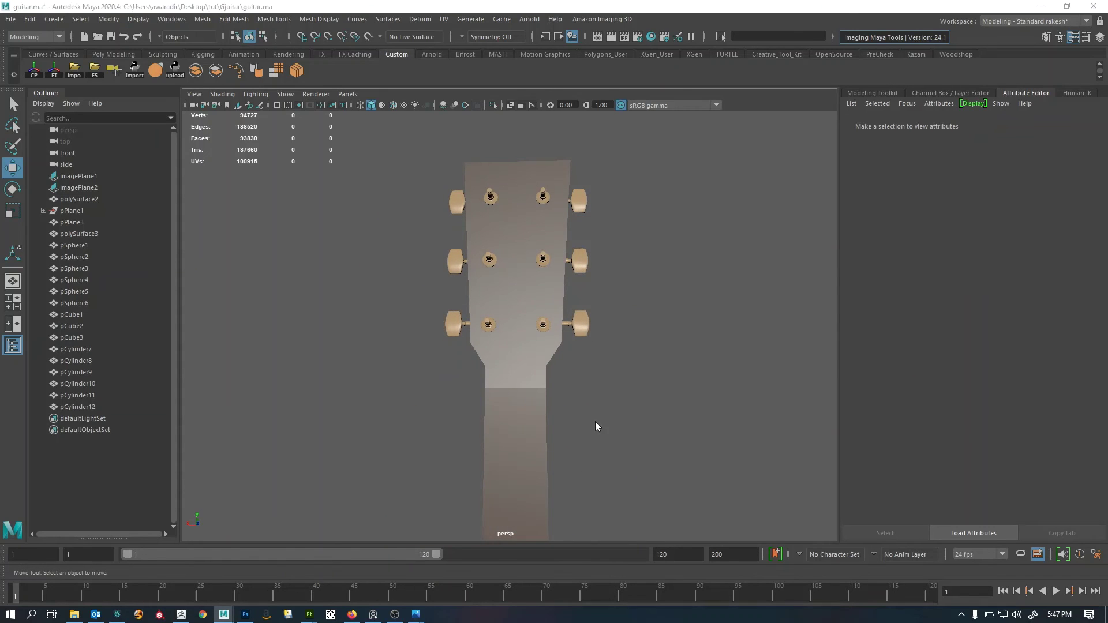
Examine the frets, inlays and nut in the front view, from the headstock along the neck to the sound hole.
key(space)
key(space)
alt+right_drag(456, 436, 312, 424)
alt+middle_drag(466, 458, 436, 369)
alt+right_drag(436, 369, 507, 378)
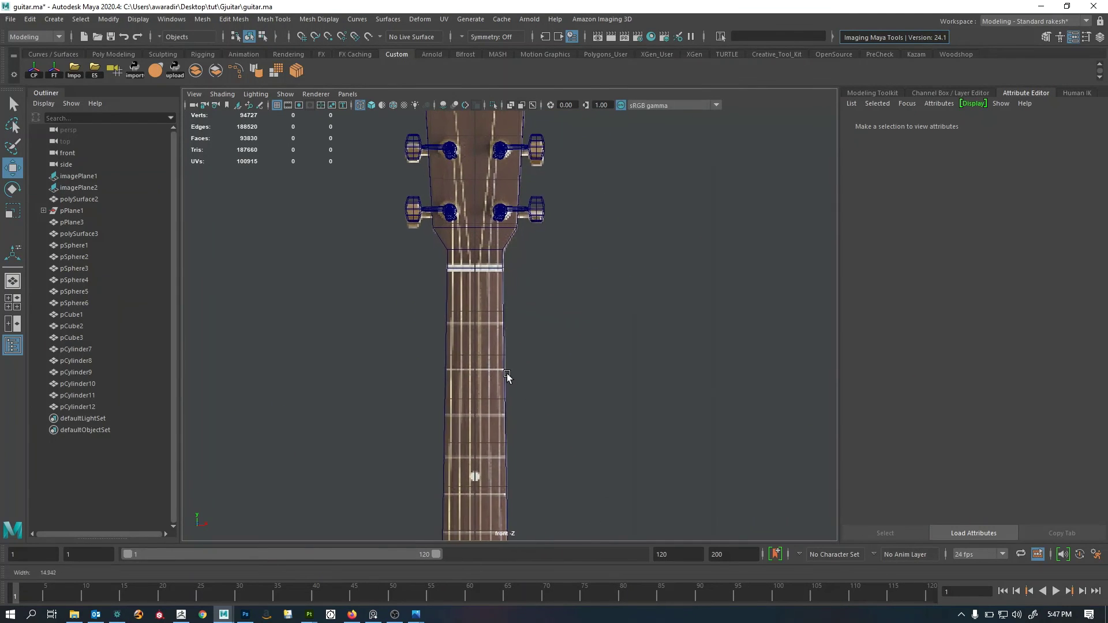
alt+middle_drag(507, 378, 537, 450)
alt+right_drag(537, 450, 763, 370)
alt+middle_drag(490, 422, 521, 331)
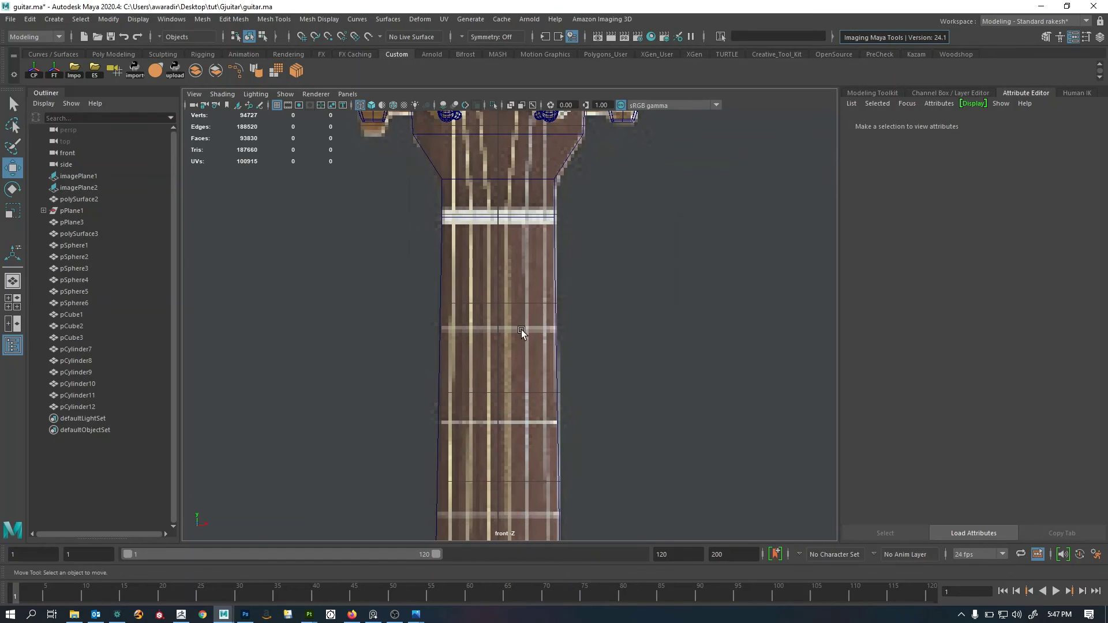
alt+middle_drag(530, 475, 446, 337)
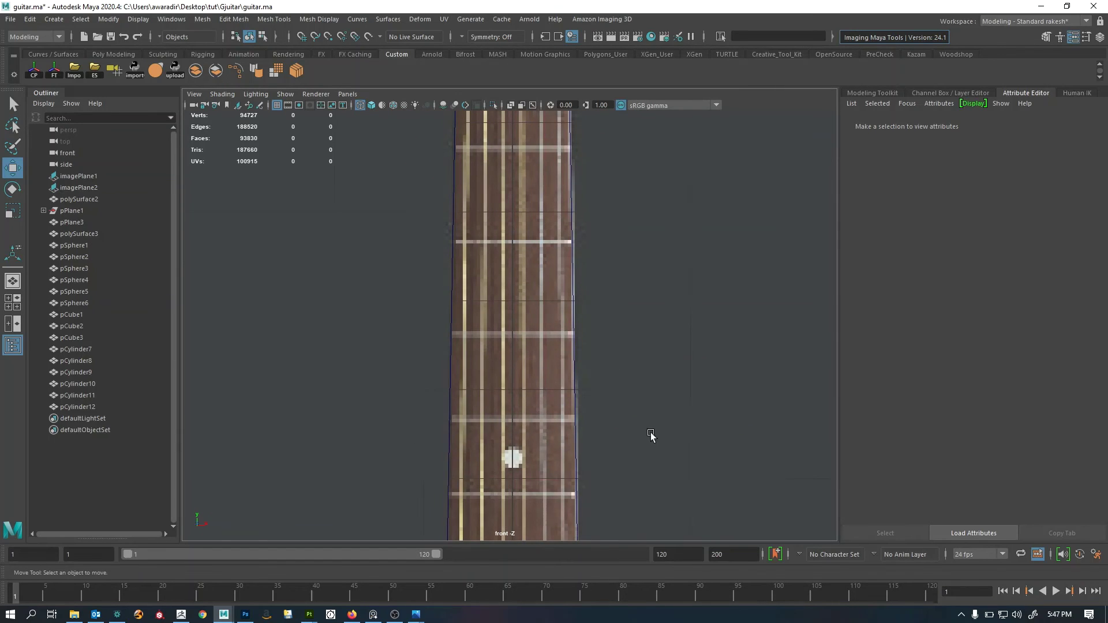
alt+middle_drag(650, 432, 646, 318)
alt+right_drag(646, 317, 652, 404)
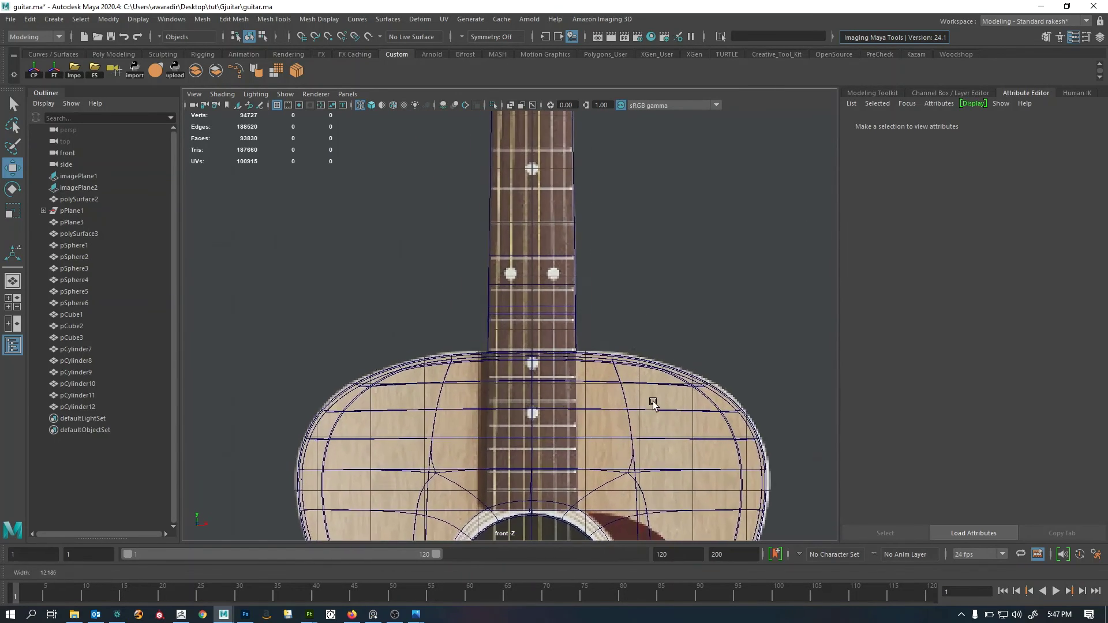
alt+middle_drag(552, 456, 532, 335)
alt+right_drag(532, 335, 614, 365)
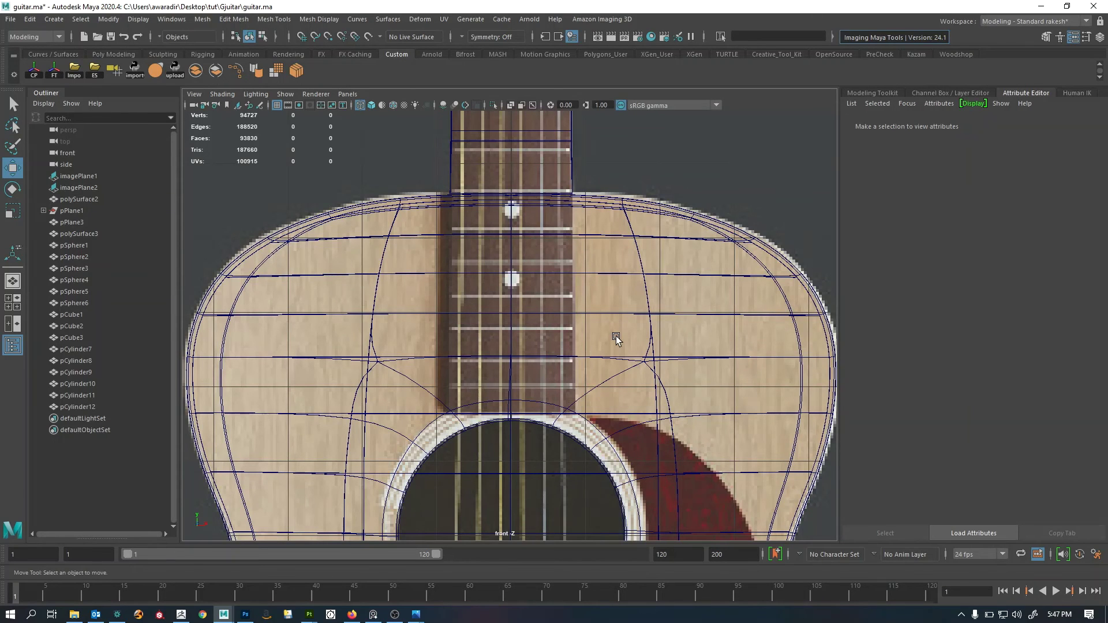
alt+right_drag(617, 336, 527, 341)
alt+middle_drag(635, 398, 606, 327)
alt+right_drag(606, 327, 528, 326)
Add a polygon cube and raise it along the centre line to a fret just above the sound hole.
alt+right_drag(671, 320, 733, 289)
alt+right_drag(688, 398, 628, 180)
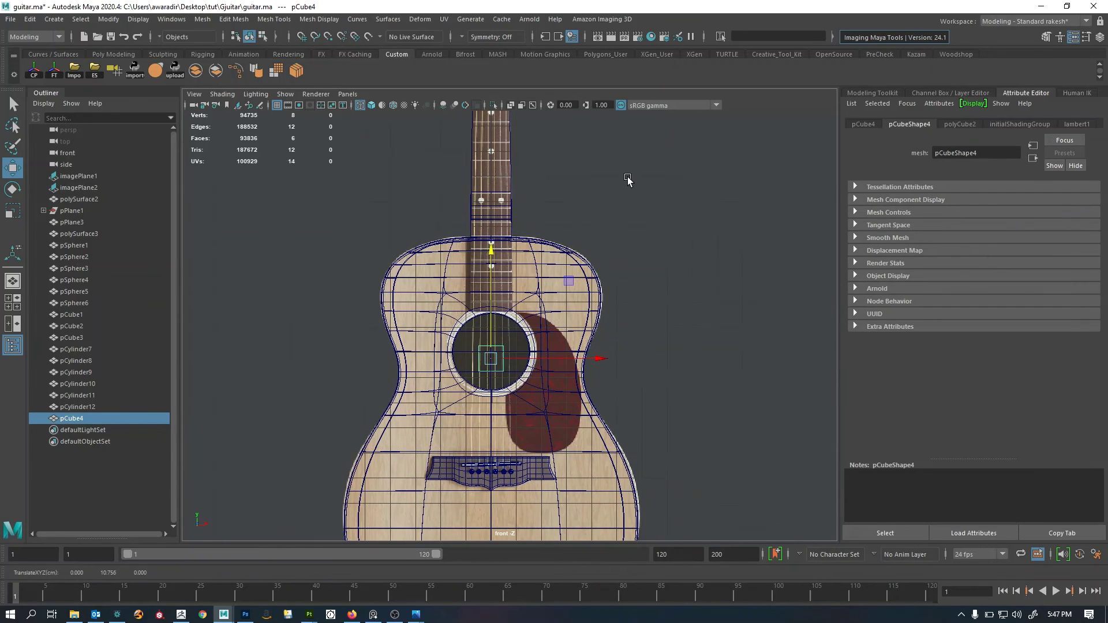
alt+right_drag(693, 300, 823, 367)
middle_drag(684, 422, 648, 282)
alt+right_drag(461, 297, 733, 404)
alt+middle_drag(619, 254, 686, 462)
alt+middle_drag(400, 184, 464, 301)
Scale the cube into a thin horizontal strip covering the fret, about 1.70 in width and 0.058 in height.
alt+right_drag(464, 300, 491, 299)
middle_drag(491, 298, 515, 512)
key(r)
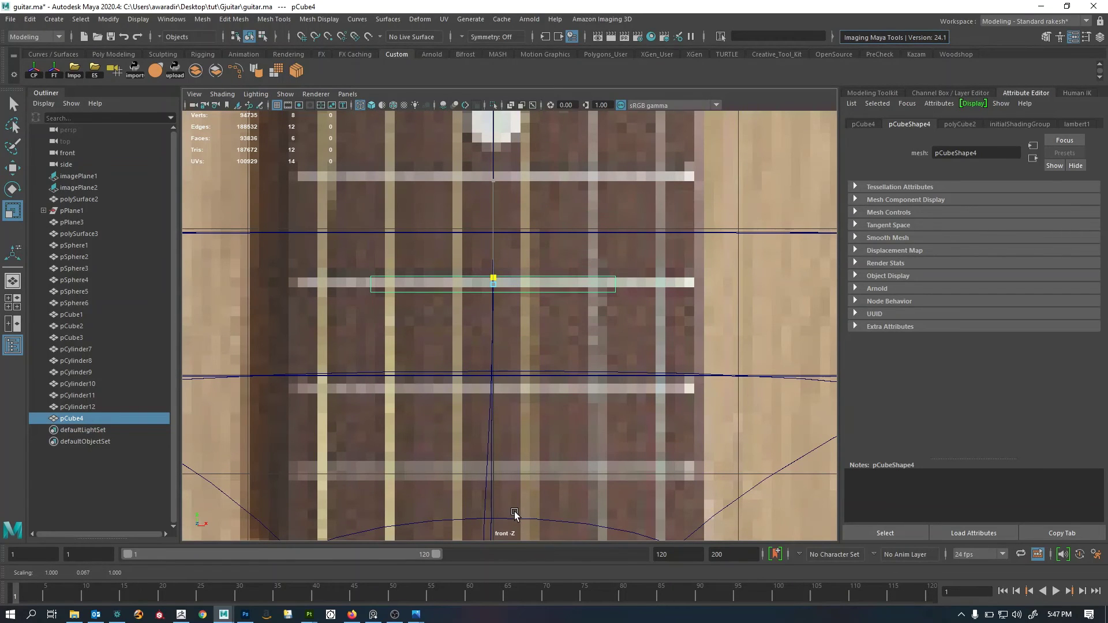
middle_drag(559, 398, 680, 401)
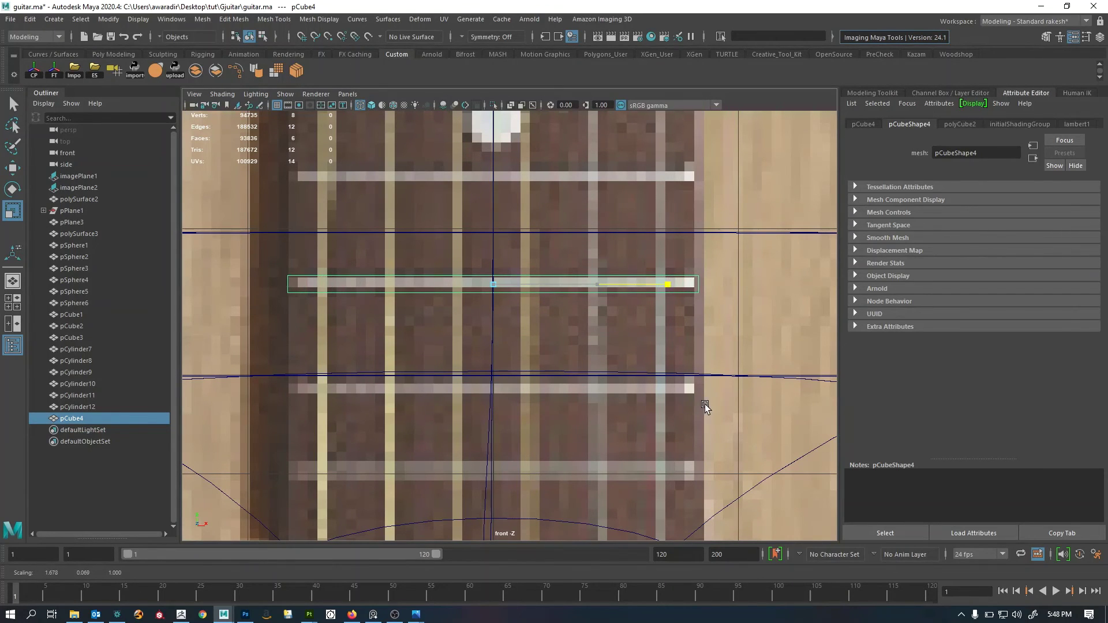
middle_drag(583, 349, 569, 376)
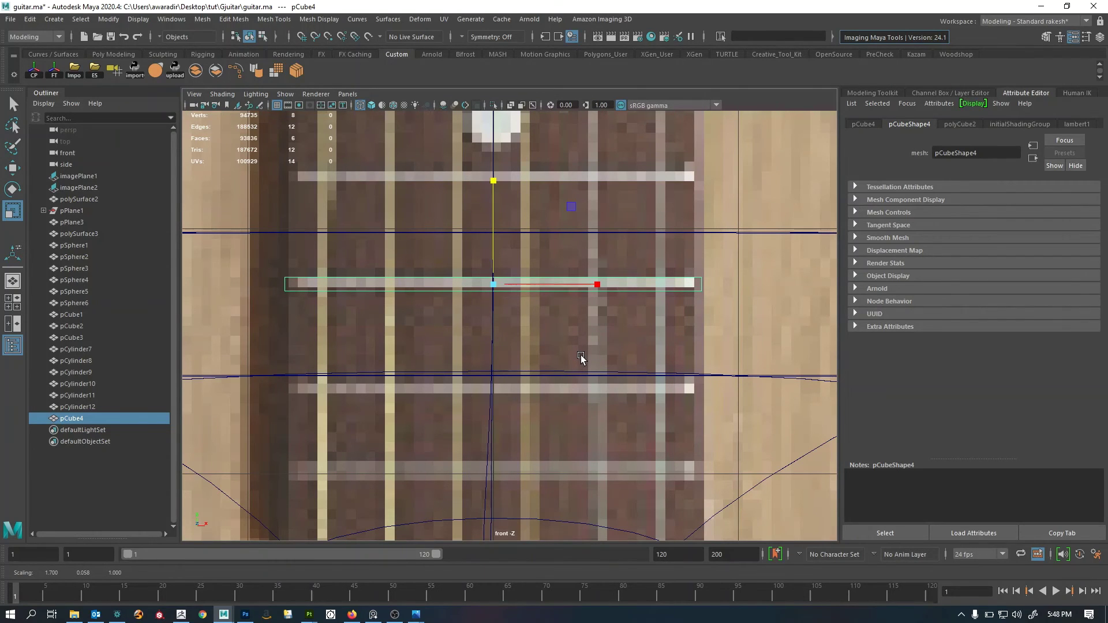
Shorten the fret strip's depth in the side view to fit the fretboard and fret of the reference image.
key(space)
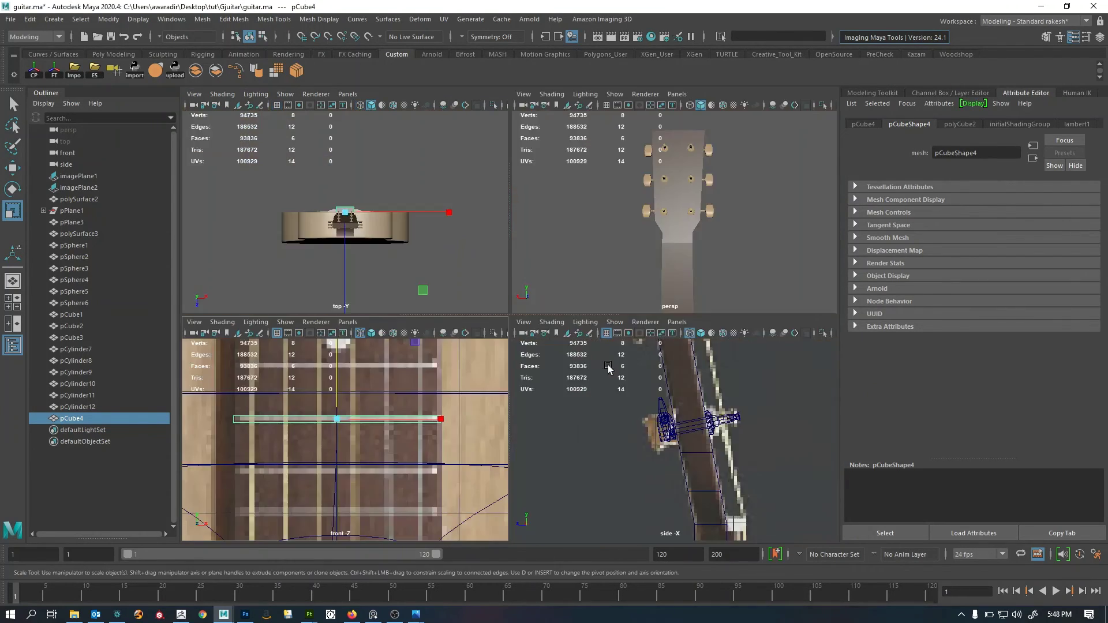
key(space)
alt+middle_drag(589, 457, 597, 326)
key(w)
alt+right_drag(639, 432, 594, 418)
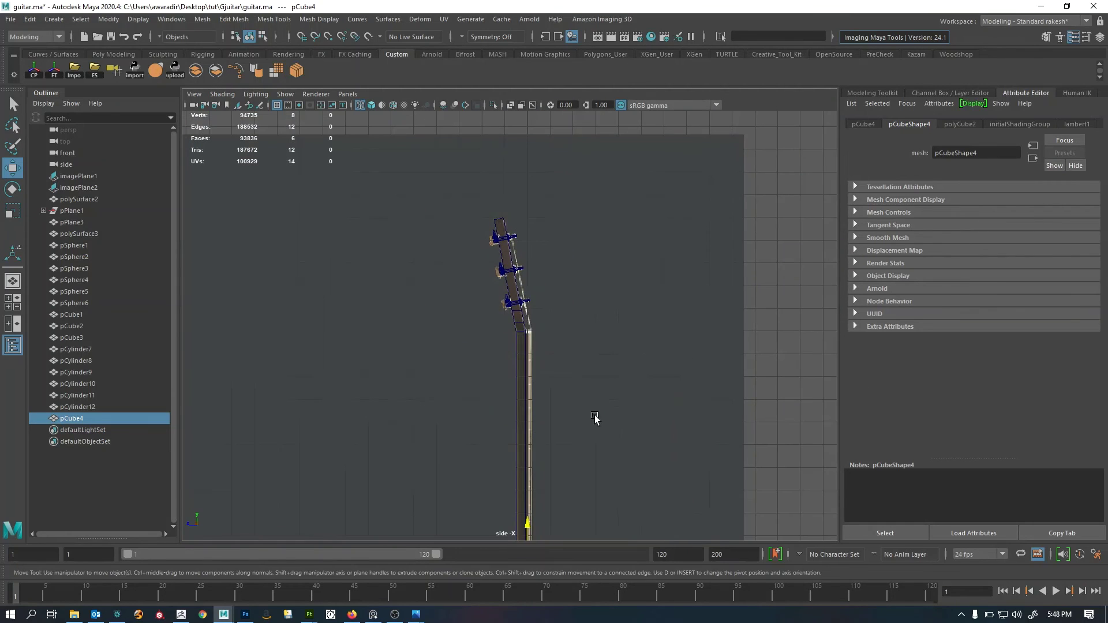
alt+middle_drag(594, 418, 591, 223)
alt+middle_drag(518, 457, 530, 372)
alt+middle_drag(489, 321, 462, 283)
alt+right_drag(462, 282, 652, 412)
alt+middle_drag(568, 378, 579, 396)
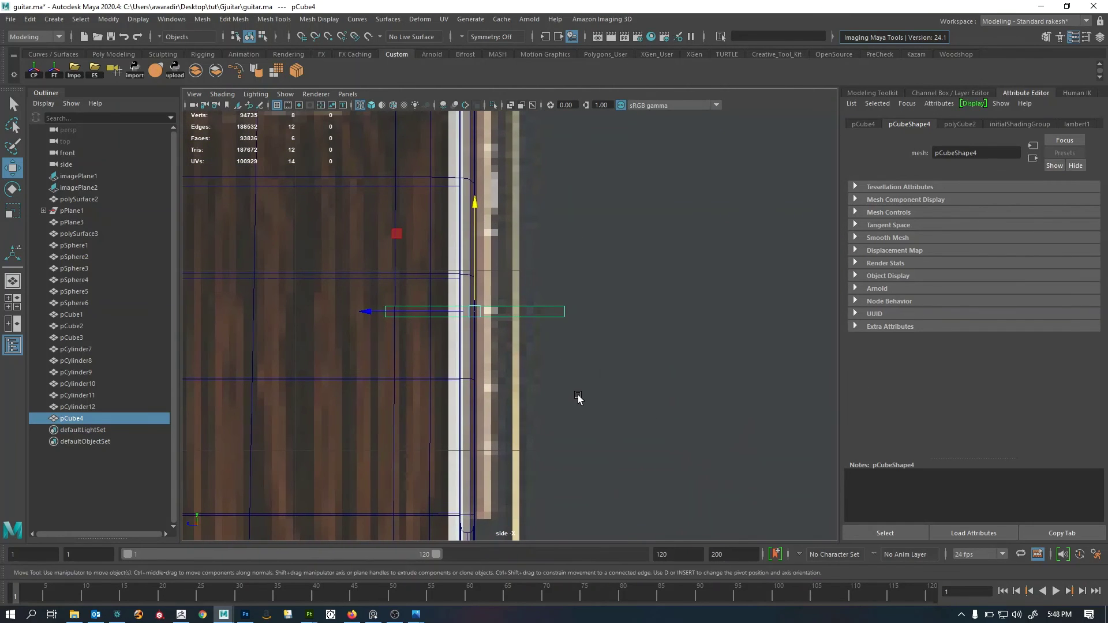
key(r)
alt+right_drag(433, 380, 536, 373)
alt+middle_drag(537, 373, 643, 405)
middle_drag(335, 415, 501, 420)
Shift the fret strip in depth to about -0.034 on Z, aligning it with the fretboard in the side reference.
key(w)
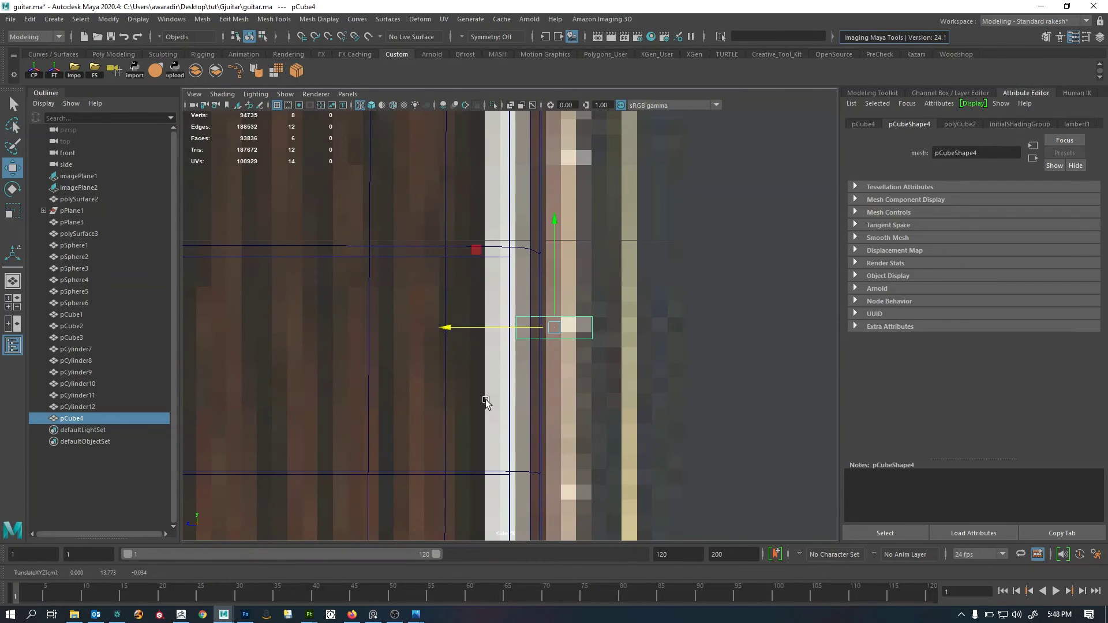
alt+right_drag(486, 399, 696, 333)
alt+middle_drag(696, 333, 664, 328)
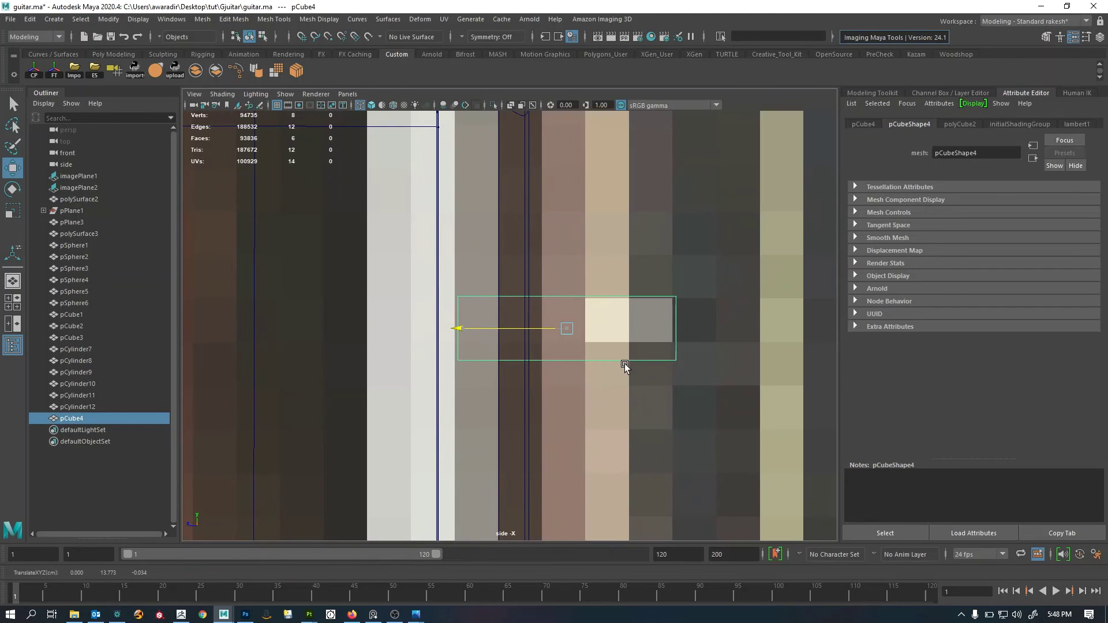
alt+right_drag(626, 371, 604, 366)
Examine the fret strip on the whole guitar in perspective and beside the front reference.
key(space)
key(space)
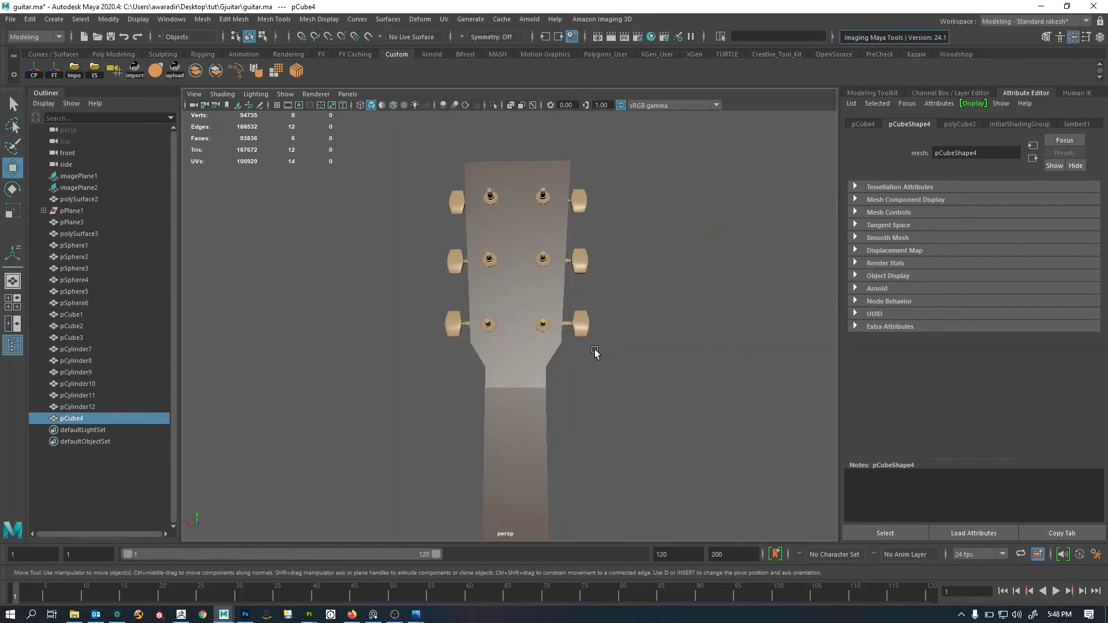
alt+drag(594, 348, 621, 345)
key(f)
alt+right_drag(629, 365, 644, 366)
alt+drag(644, 368, 508, 322)
alt+right_drag(507, 322, 470, 338)
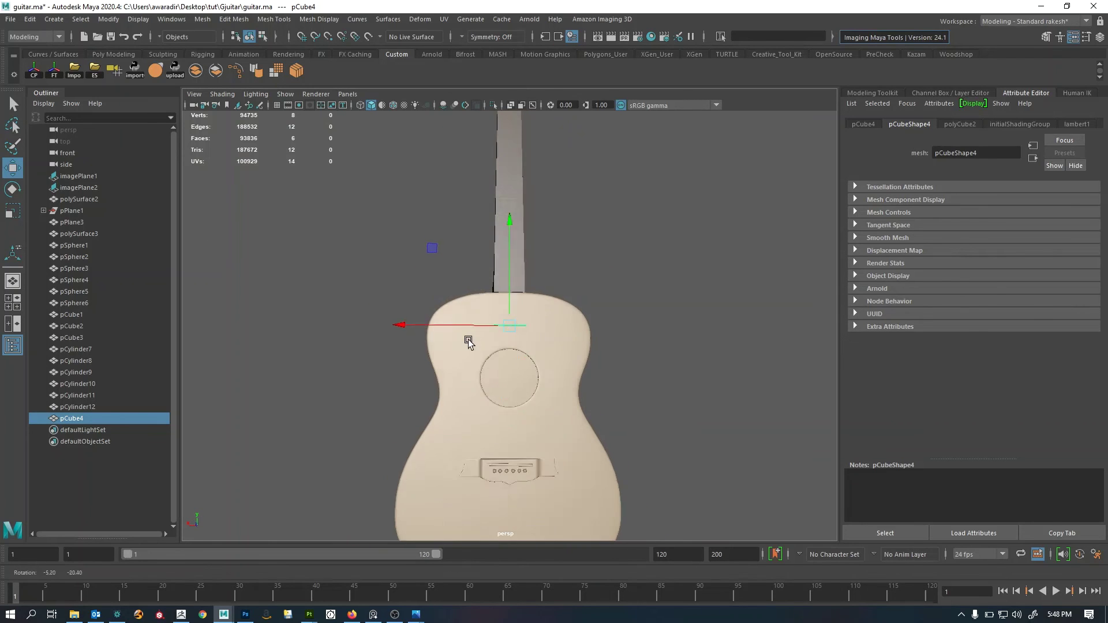
key(space)
alt+right_drag(367, 451, 311, 434)
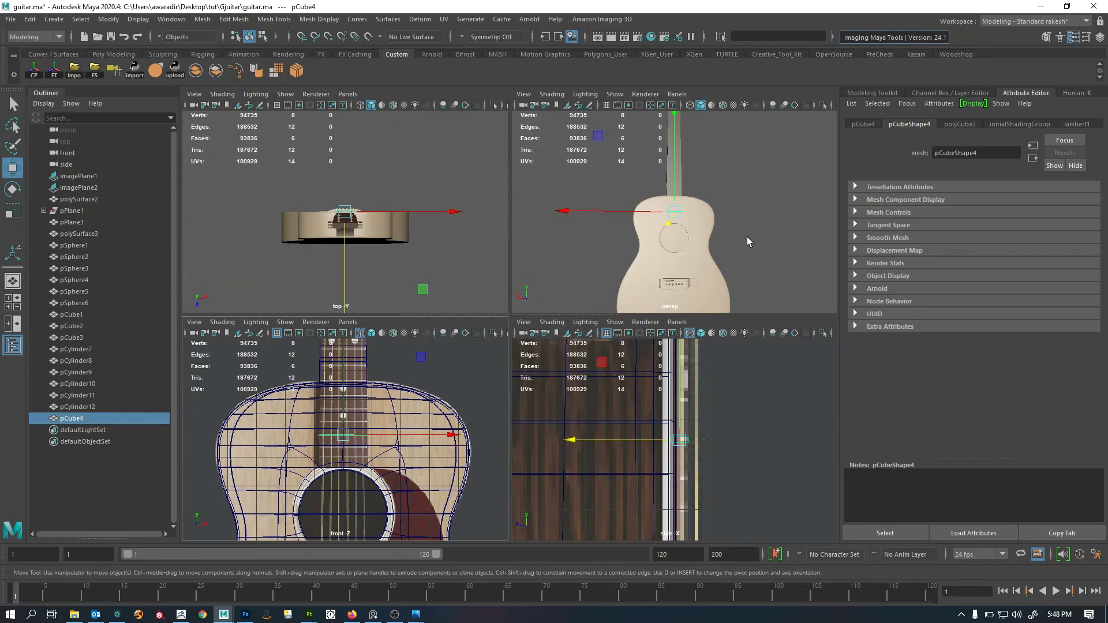
Examine the neck and fretboard profile in the side view, from the headstock down to the fret strip.
alt+right_drag(700, 443, 679, 448)
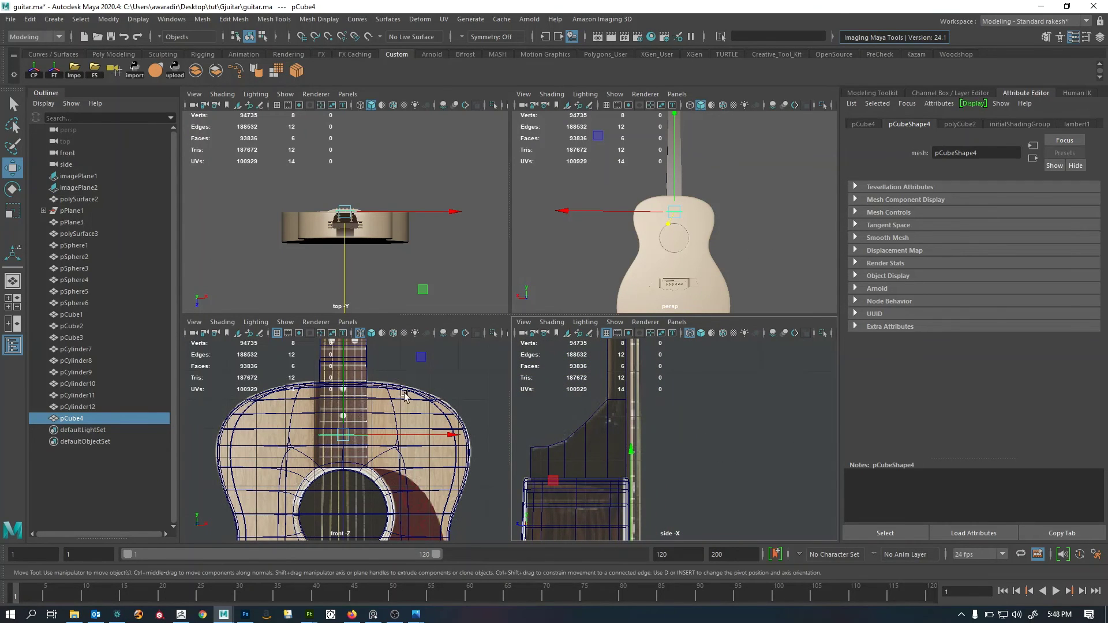
key(space)
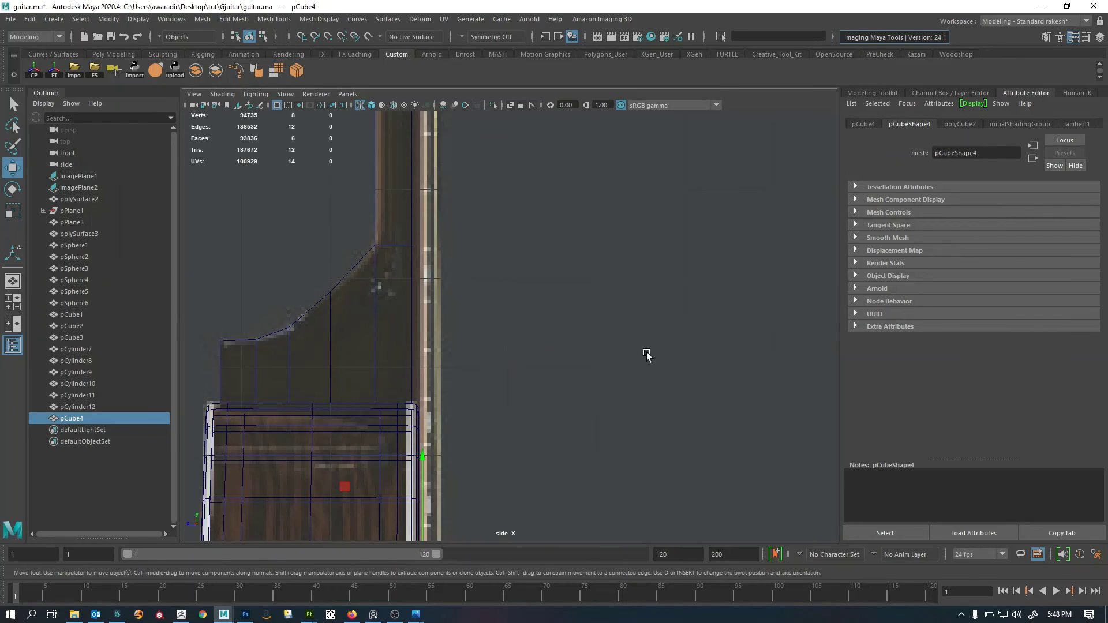
alt+middle_drag(649, 285, 597, 506)
alt+middle_drag(554, 327, 563, 355)
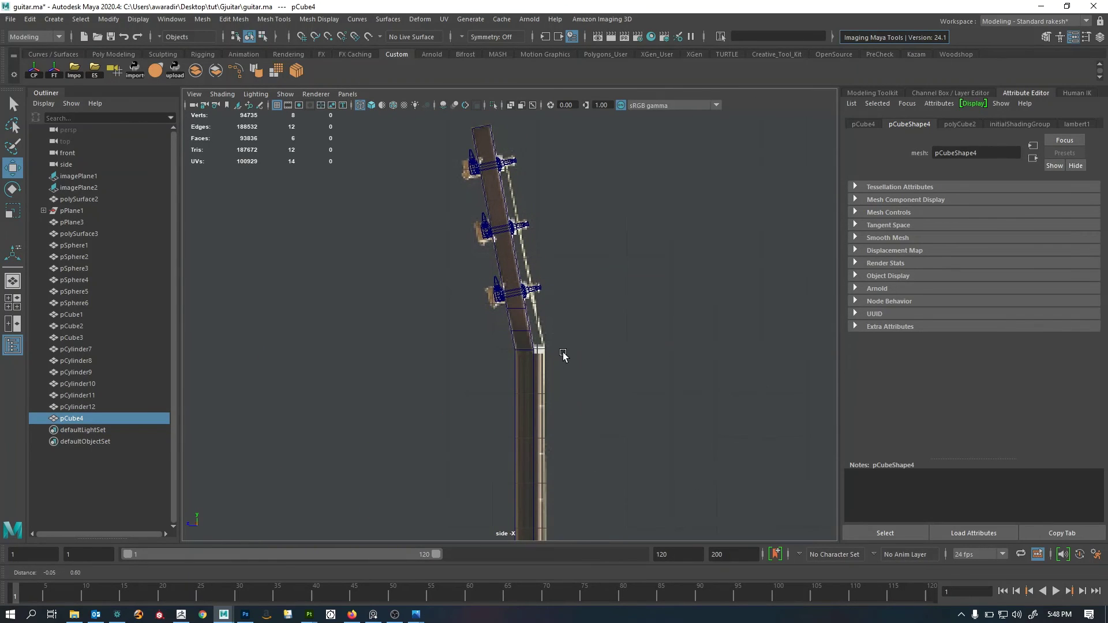
alt+right_drag(551, 386, 581, 391)
alt+middle_drag(581, 390, 576, 306)
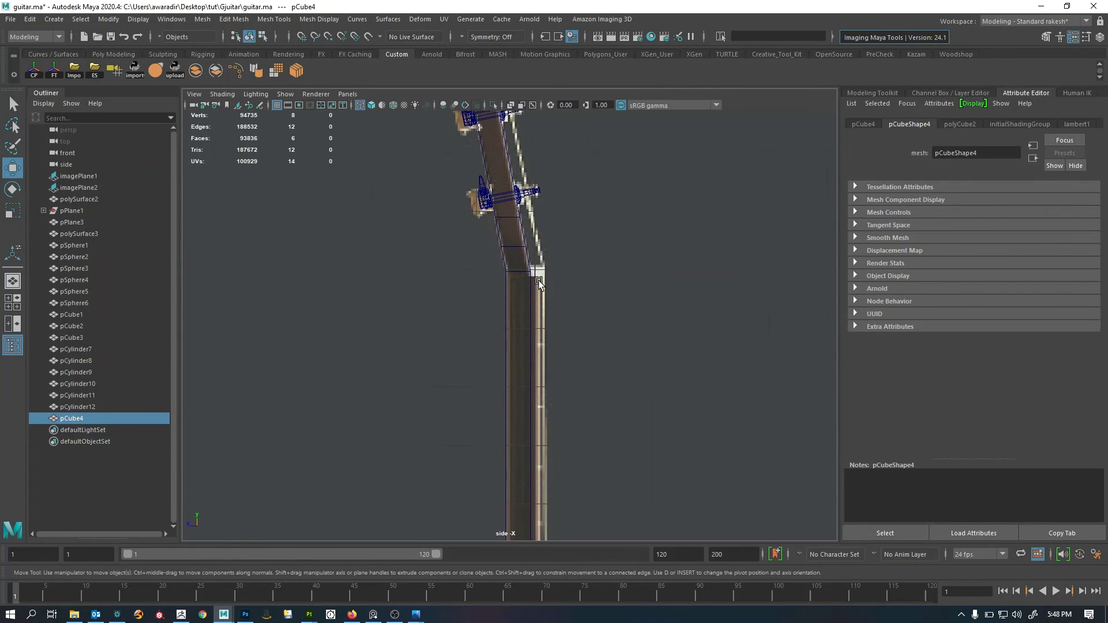
mouse_move(554, 426)
alt+middle_down()
mouse_move(584, 172)
mouse_move(587, 196)
alt+middle_up()
alt+middle_drag(601, 415, 591, 219)
alt+middle_drag(558, 421, 557, 417)
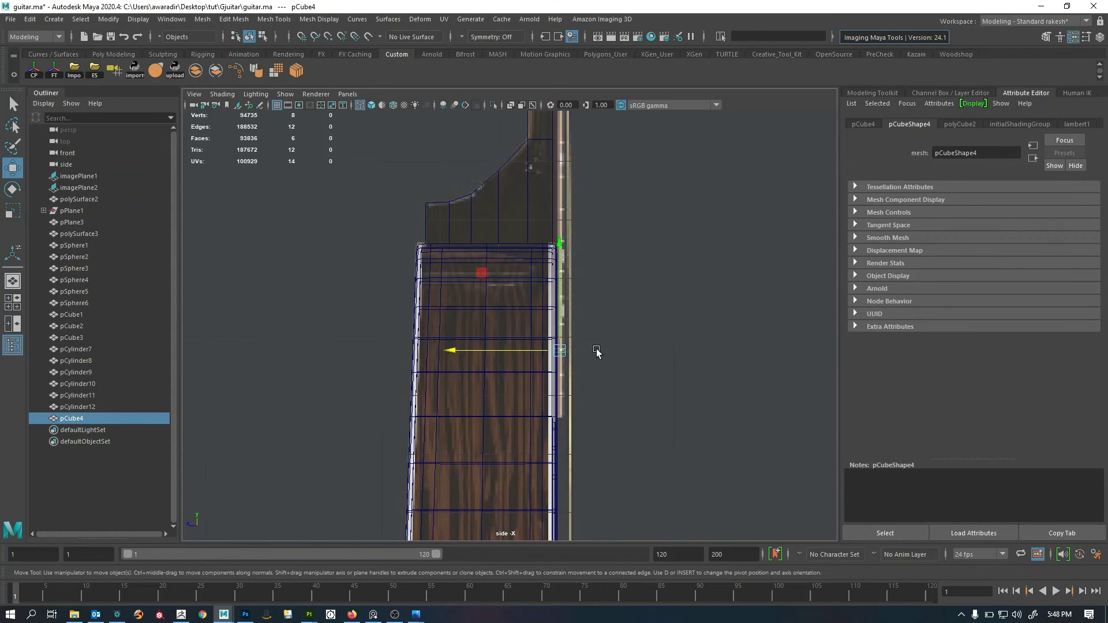
alt+middle_drag(597, 351, 596, 358)
alt+right_drag(616, 374, 634, 365)
alt+middle_drag(634, 365, 609, 353)
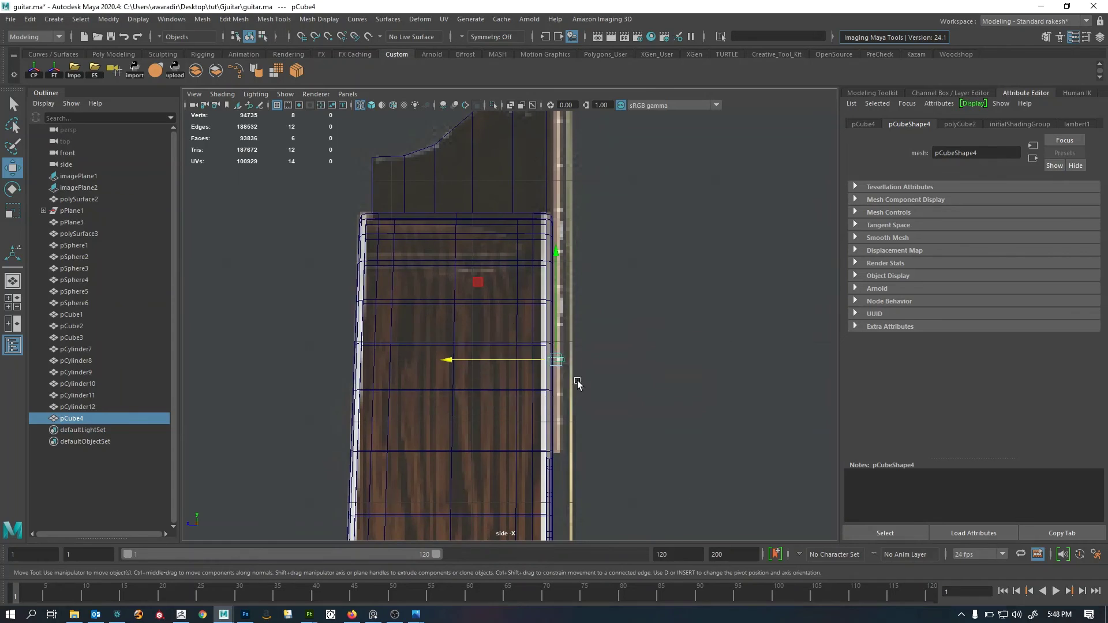
Compare the neck, nut and fret positions between the front reference and the perspective view.
key(space)
key(space)
alt+drag(568, 349, 445, 389)
key(space)
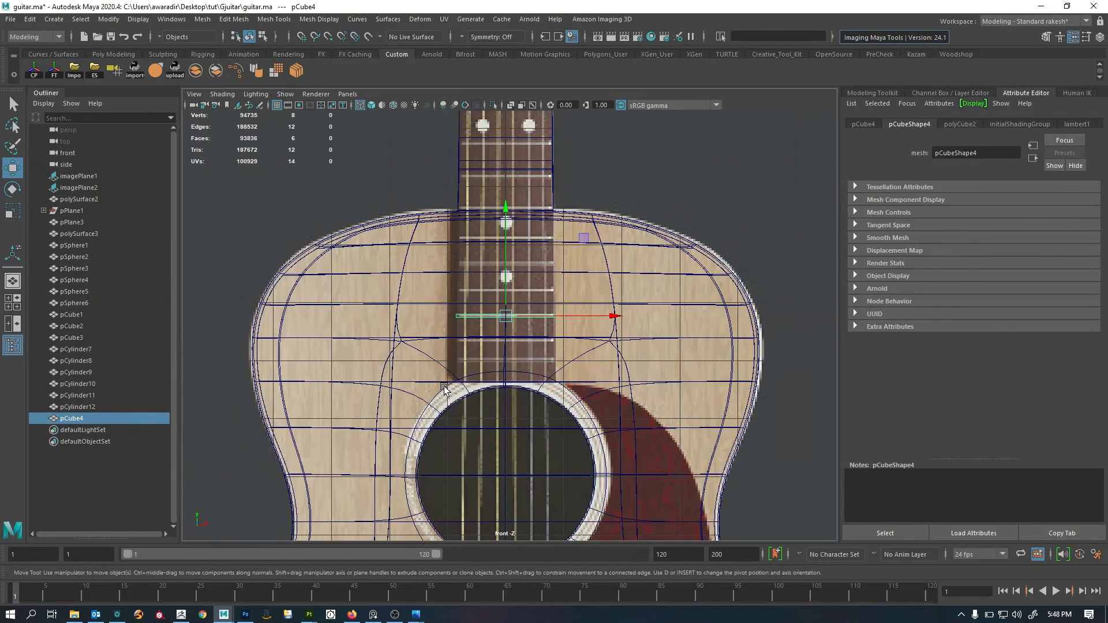
alt+middle_drag(508, 240, 504, 366)
alt+right_drag(504, 366, 353, 373)
alt+middle_drag(552, 271, 526, 438)
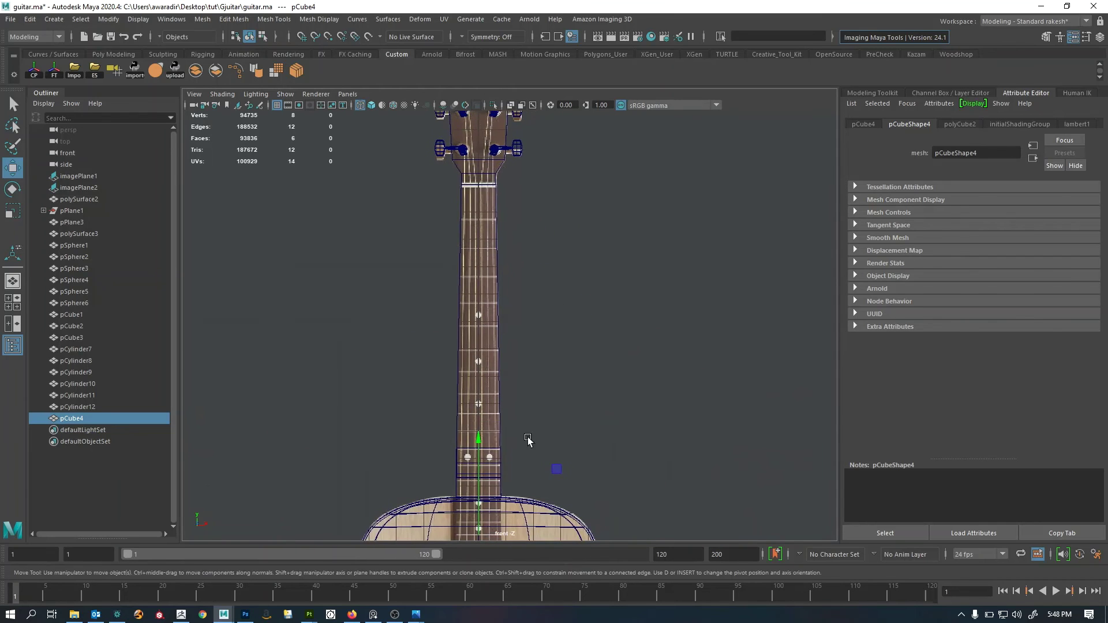
alt+middle_drag(549, 320, 552, 341)
key(space)
key(space)
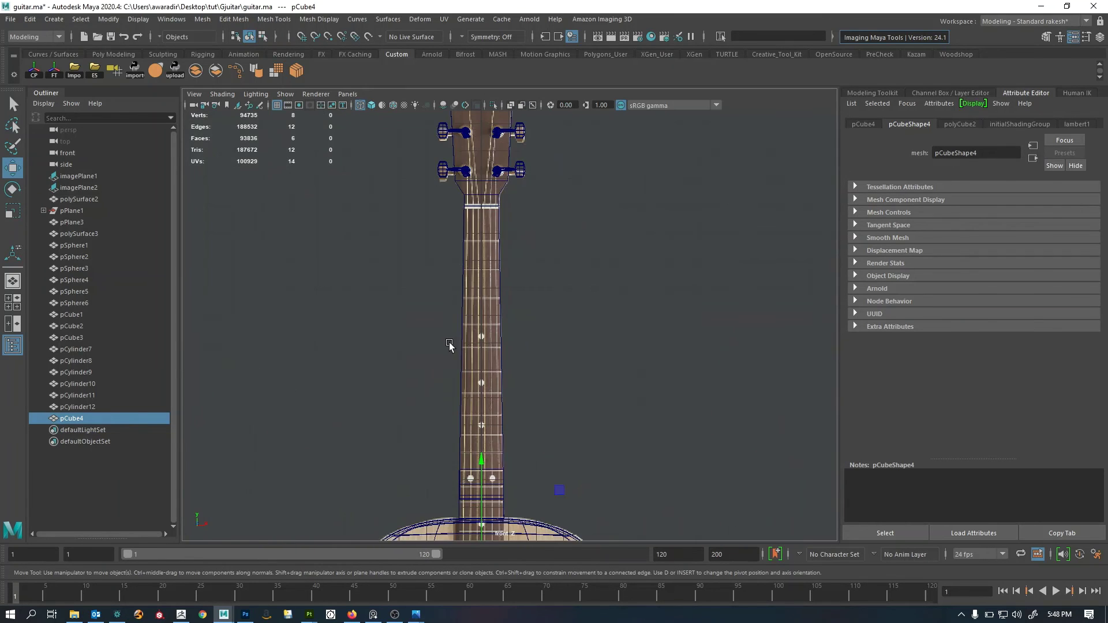
alt+middle_drag(446, 247, 442, 346)
scroll(443, 345, up, 6)
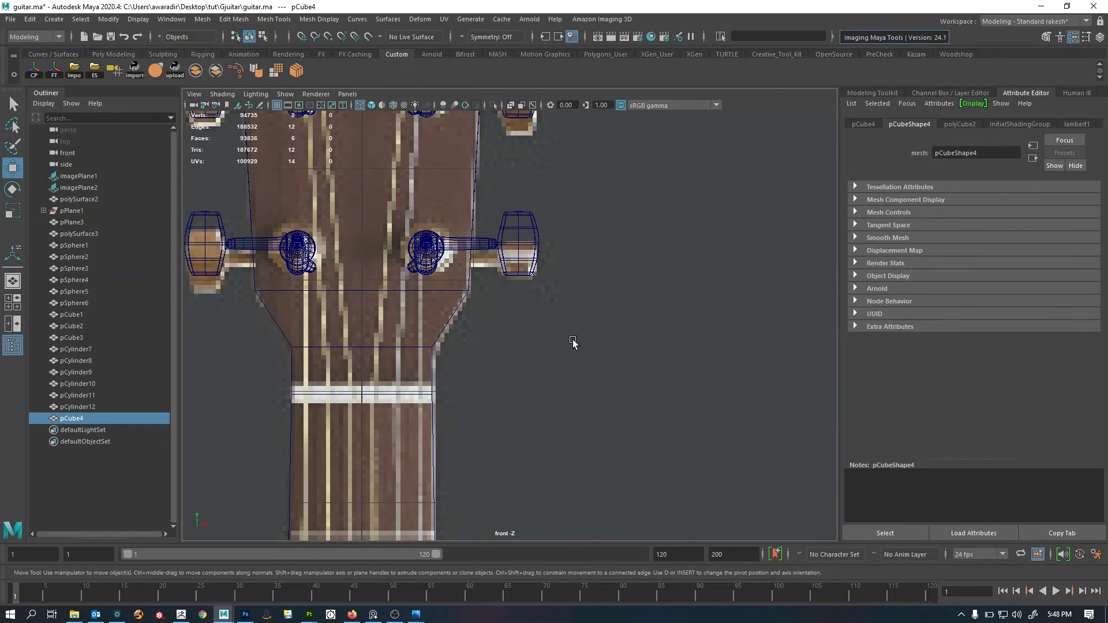
key(space)
key(space)
alt+drag(571, 265, 611, 263)
alt+middle_drag(611, 263, 605, 365)
alt+drag(605, 364, 512, 328)
Move the fret strip up the neck to just below the nut in the front view.
key(space)
key(space)
alt+middle_drag(438, 408, 509, 314)
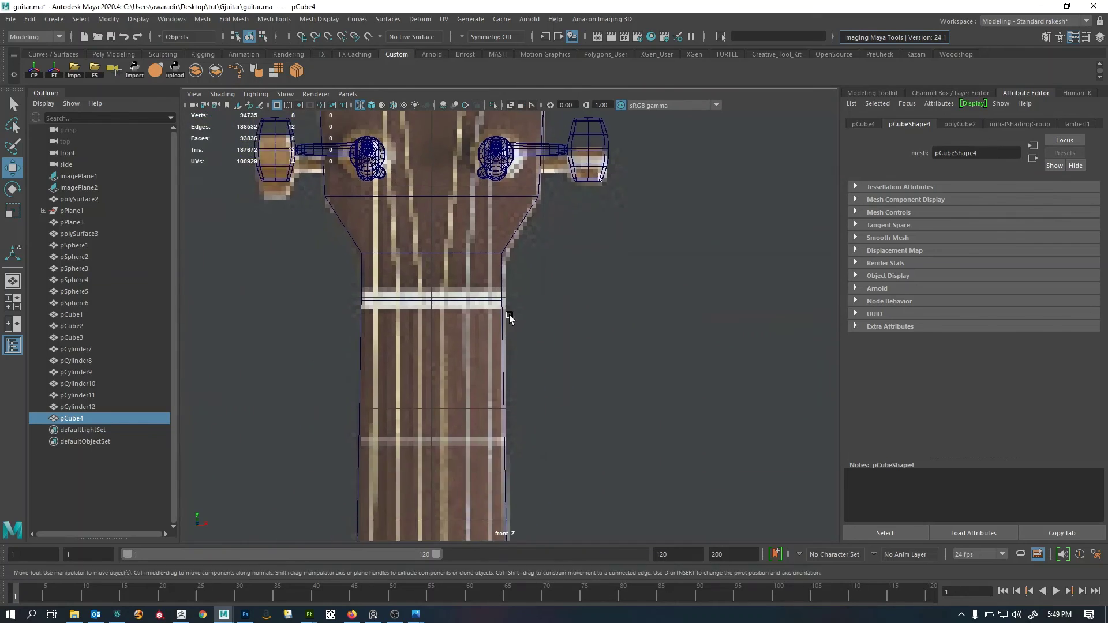
alt+right_drag(509, 314, 406, 422)
alt+middle_drag(406, 422, 404, 388)
drag(497, 352, 518, 189)
key(f)
Duplicate the fret strip and move the copy down the neck to the frets above the sound hole.
mouse_move(538, 393)
alt+middle_down()
mouse_move(539, 409)
mouse_move(557, 299)
mouse_move(524, 507)
mouse_move(526, 497)
alt+middle_up()
alt+right_drag(528, 474, 354, 438)
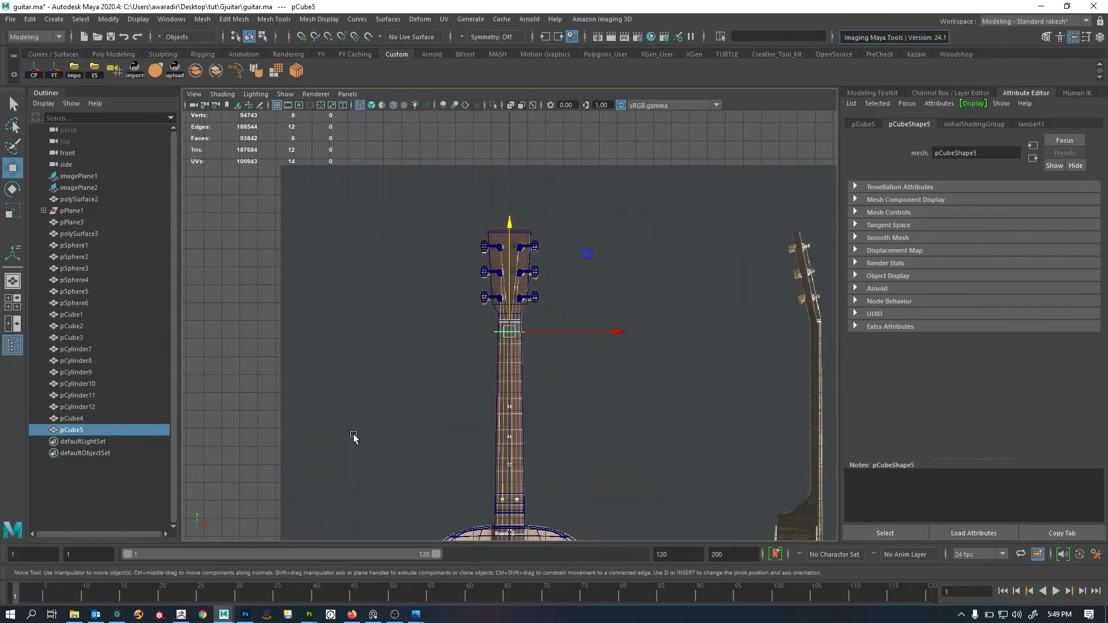
alt+middle_drag(499, 433, 492, 314)
middle_drag(538, 278, 556, 494)
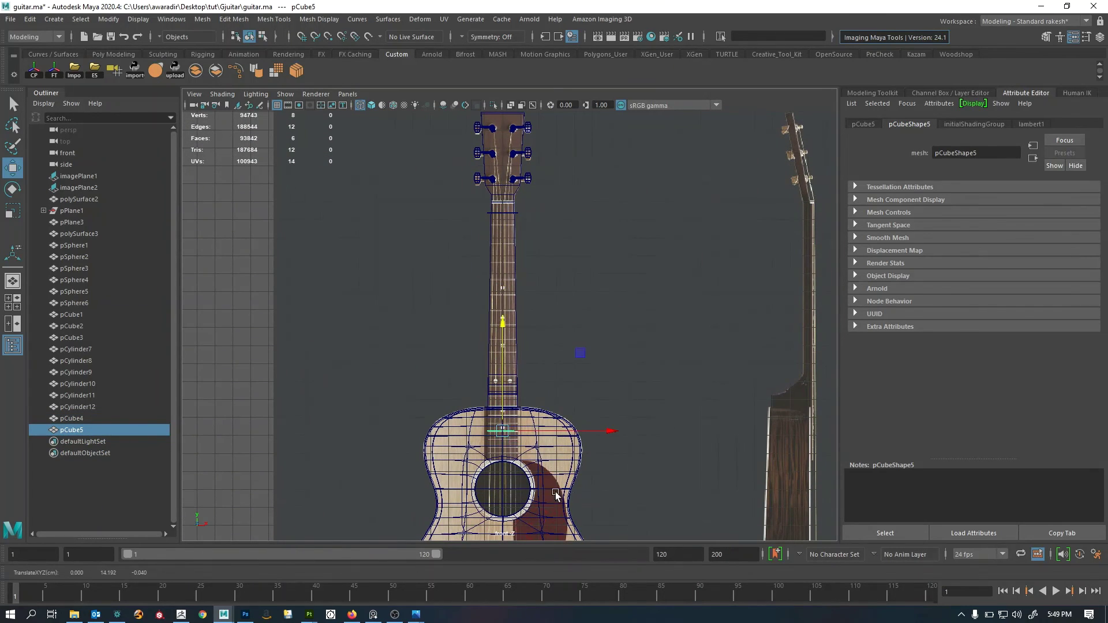
Select the original strip below the nut and move it up onto the white nut of the front reference.
alt+right_drag(532, 207, 548, 202)
alt+middle_drag(548, 202, 546, 359)
alt+right_drag(549, 358, 769, 356)
alt+middle_drag(571, 527, 587, 362)
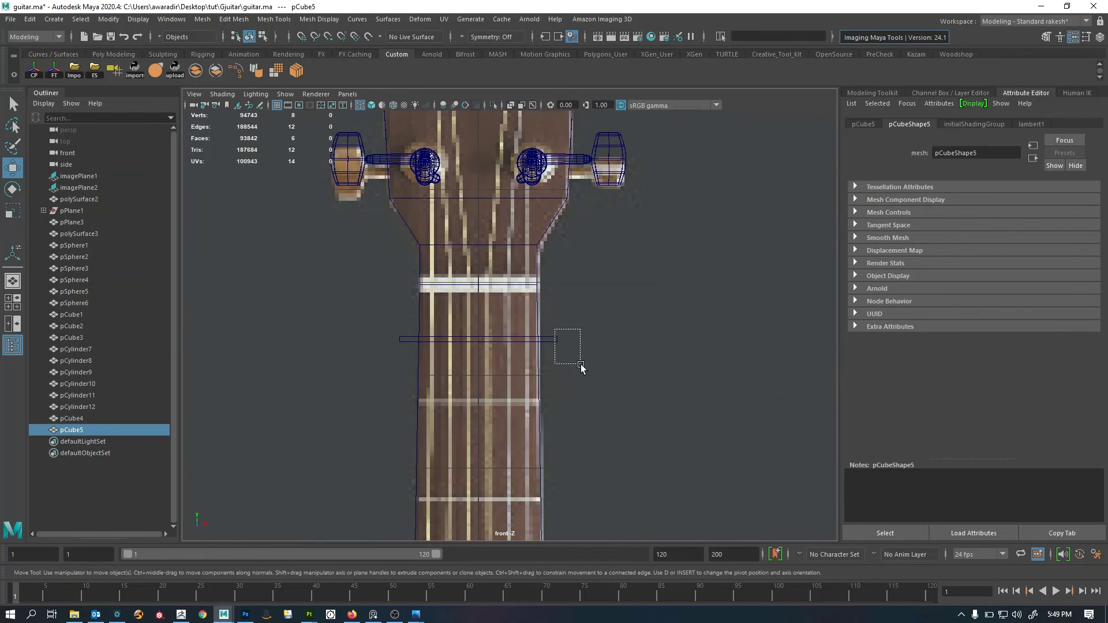
drag(581, 365, 582, 367)
alt+right_drag(582, 369, 639, 390)
middle_drag(637, 406, 632, 331)
alt+right_drag(473, 274, 585, 268)
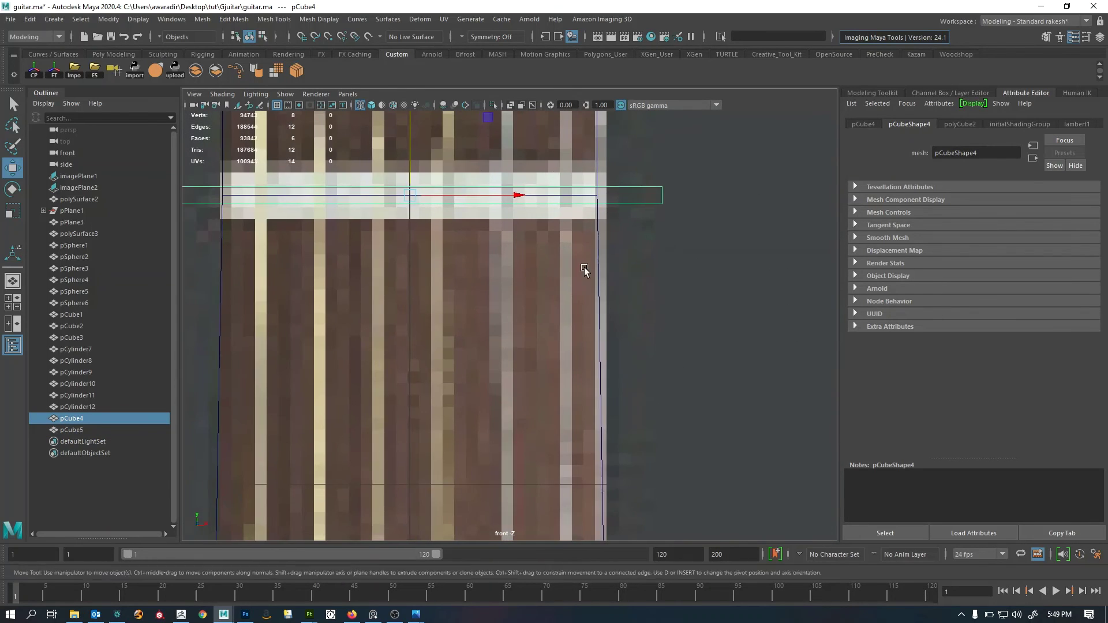
alt+middle_drag(584, 268, 633, 352)
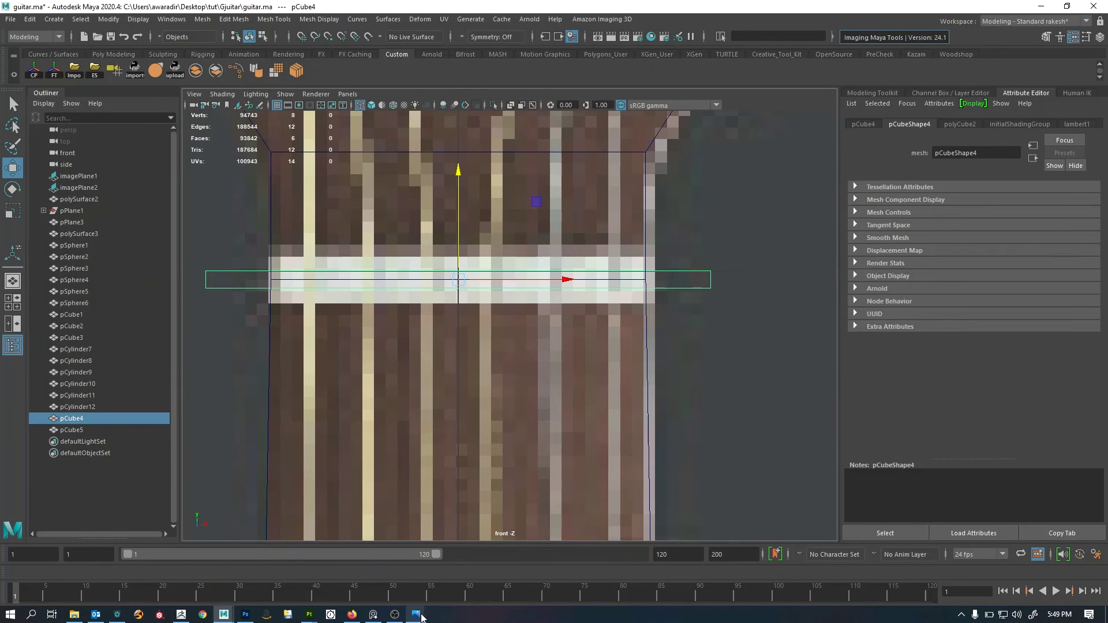
Switch to Photos and examine the tuning peg close-up and the next headstock reference picture.
mouse_move(416, 614)
click(508, 545)
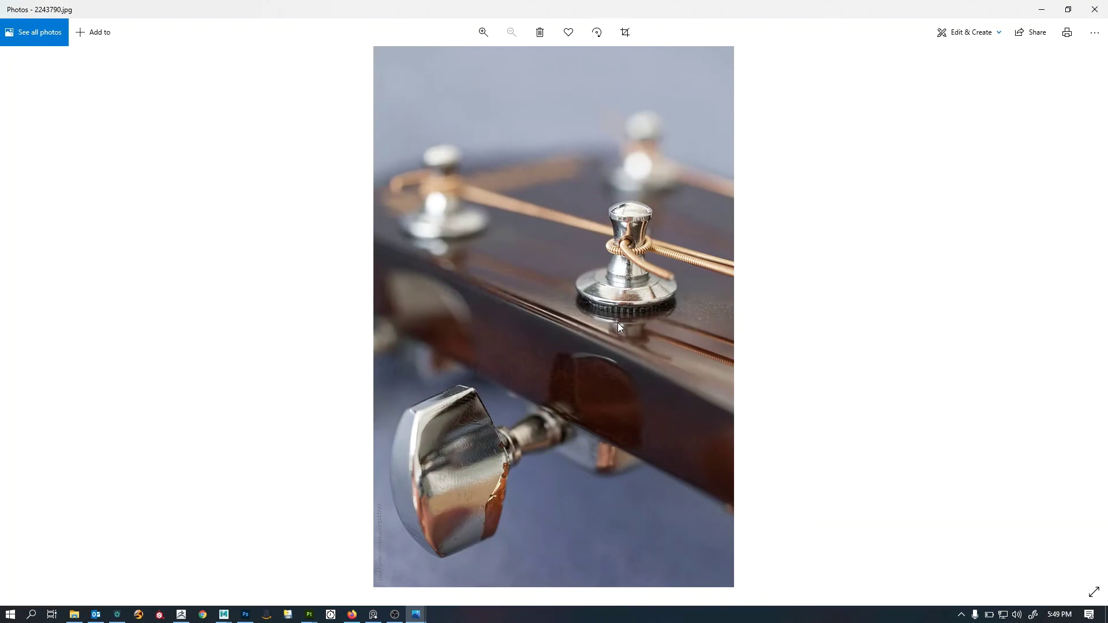
scroll(458, 245, up, 1)
scroll(461, 244, down, 1)
key(Right)
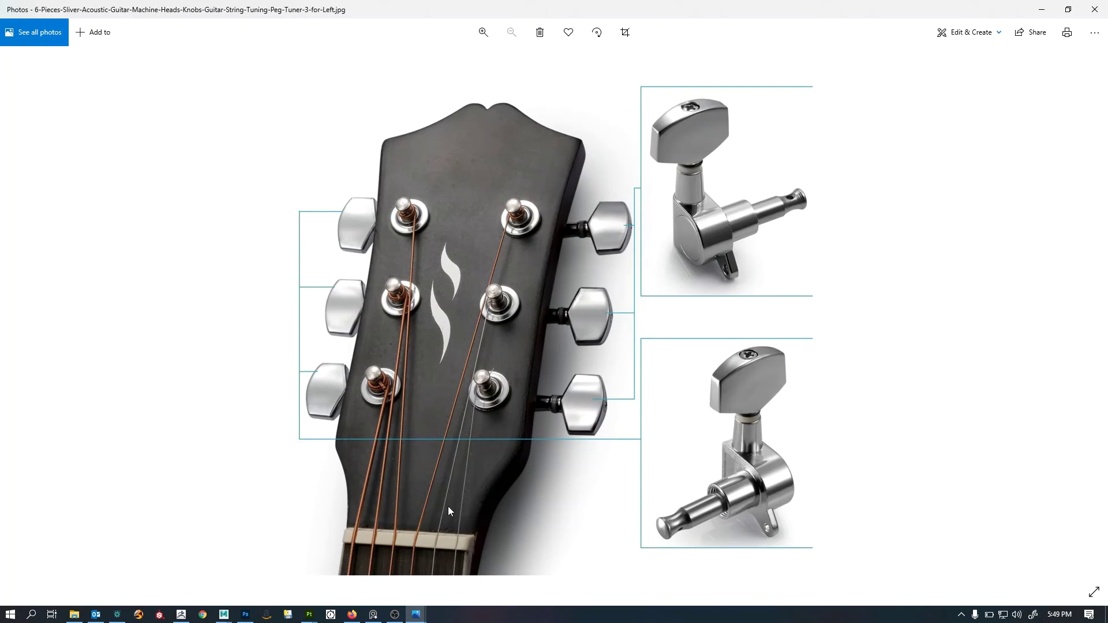
Examine the nut in the headstock picture and the frets in the red guitar and following reference pictures.
scroll(448, 507, up, 4)
scroll(490, 457, up, 2)
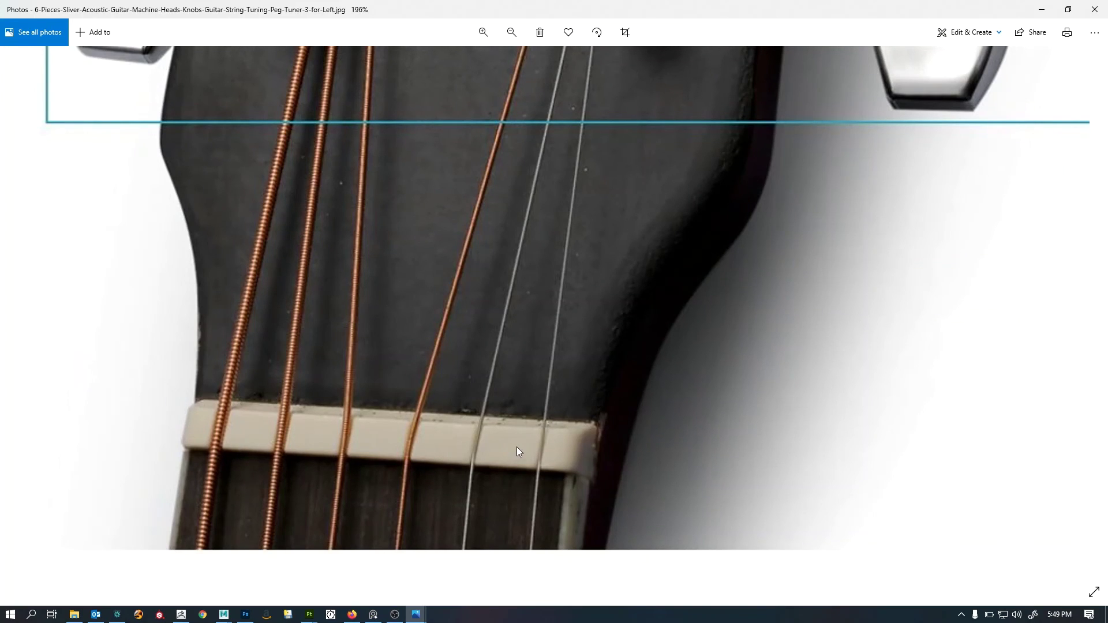
scroll(659, 398, down, 5)
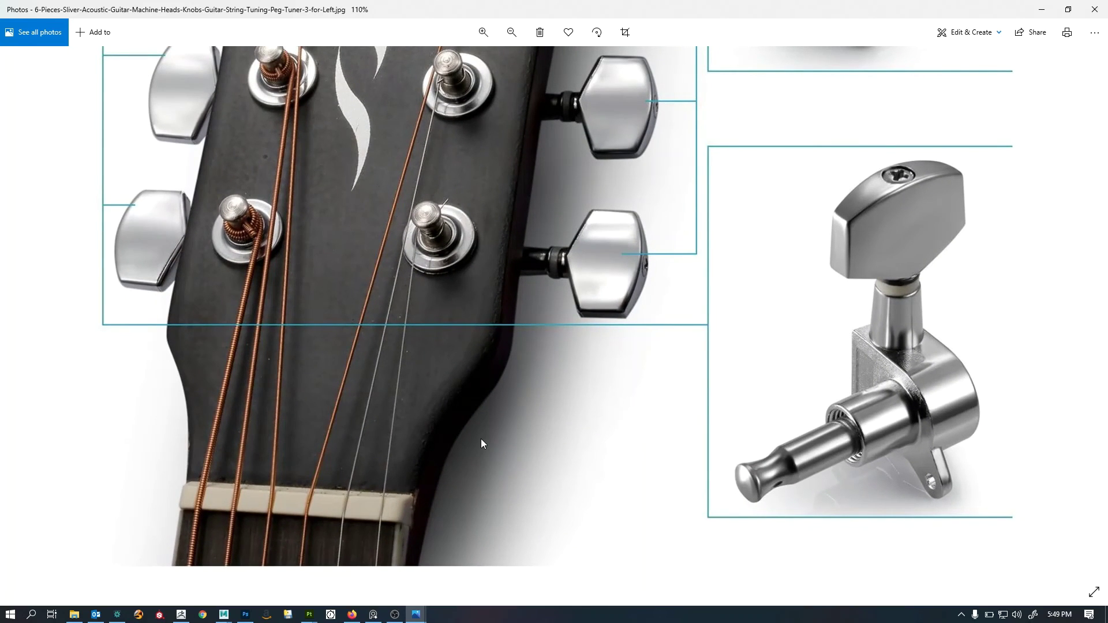
scroll(481, 444, down, 3)
key(Right)
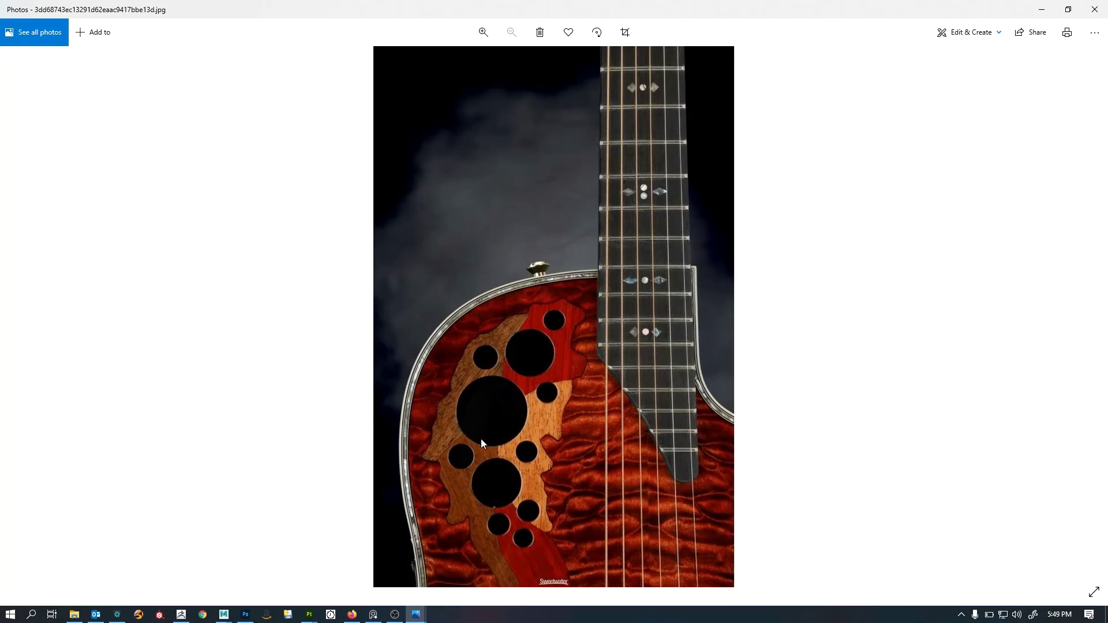
scroll(663, 326, up, 6)
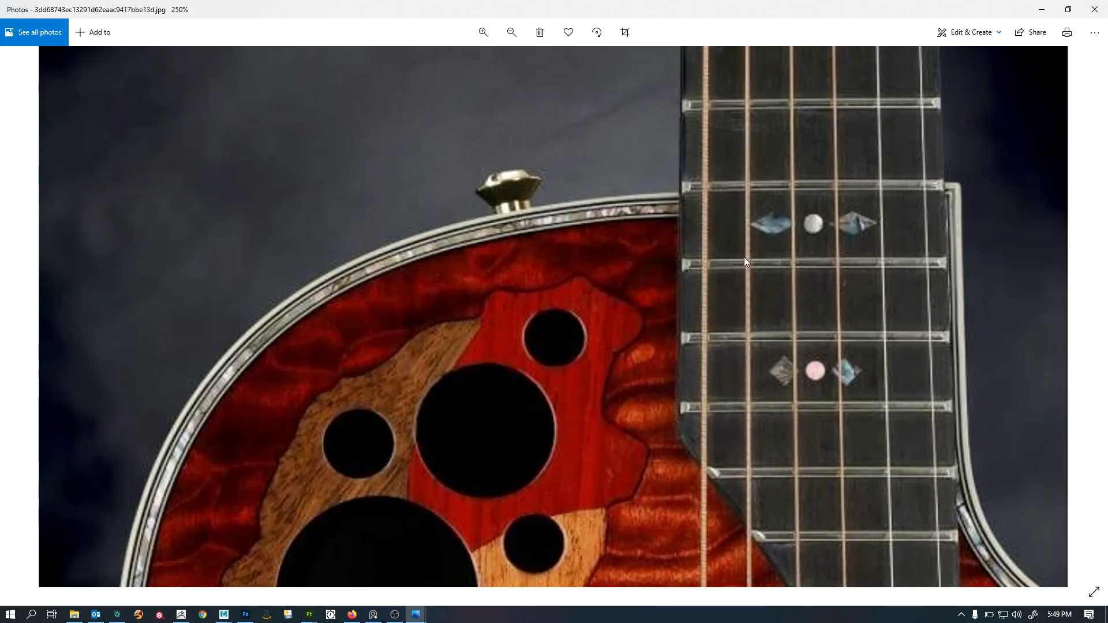
scroll(827, 302, down, 2)
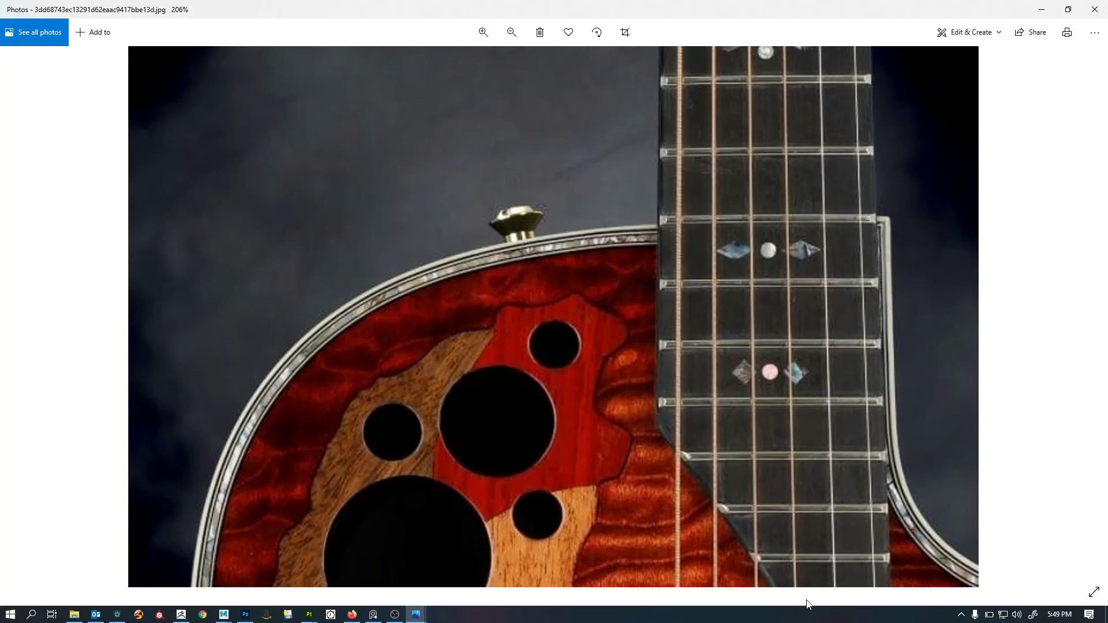
scroll(792, 417, down, 4)
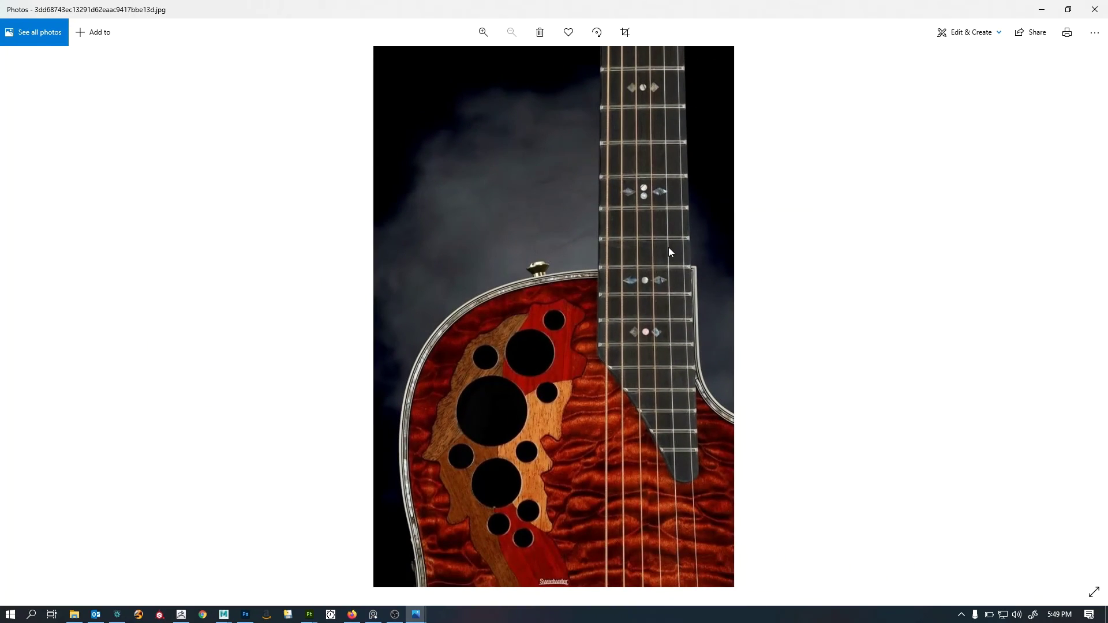
key(Right)
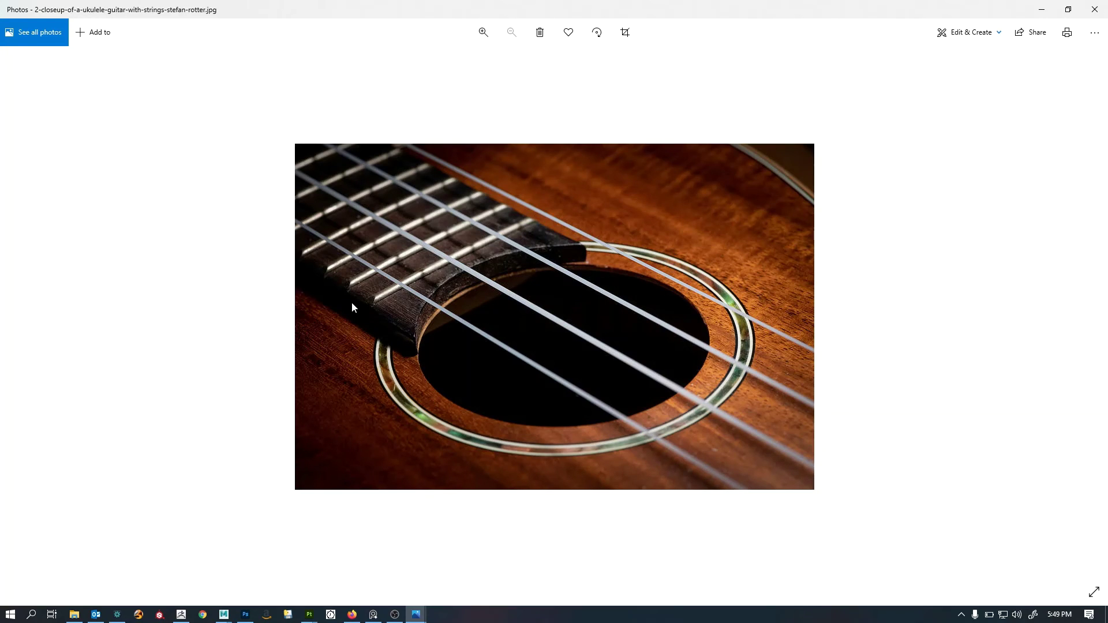
key(Right)
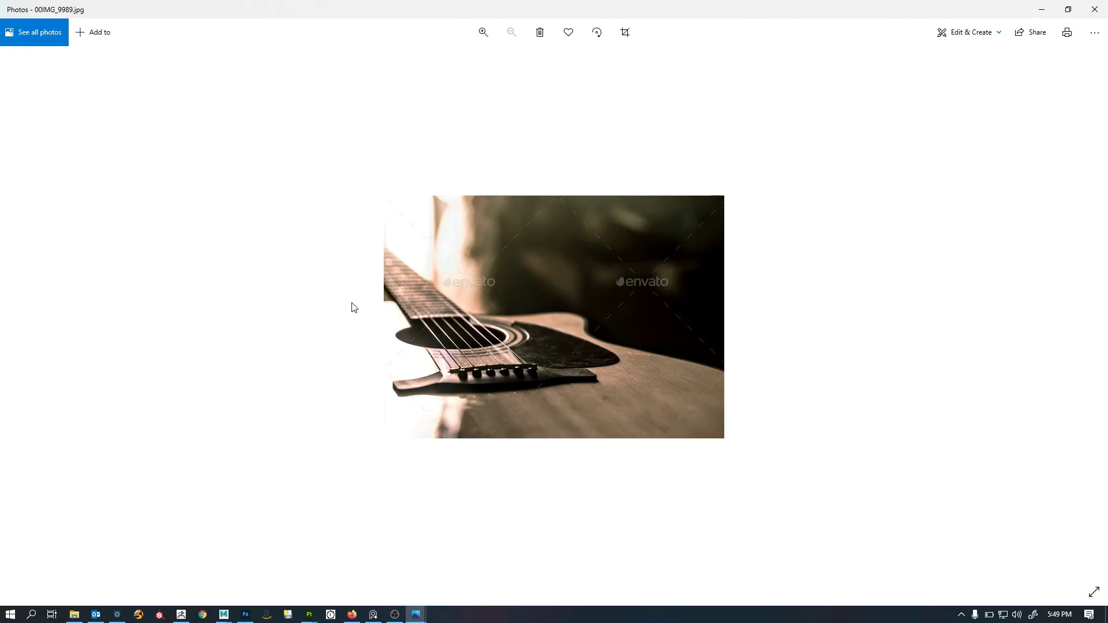
Go back through the references to the acoustic guitar 3D model picture, examine its nut and fretboard, and return to Maya.
key(Left)
key(Left)
key(Left)
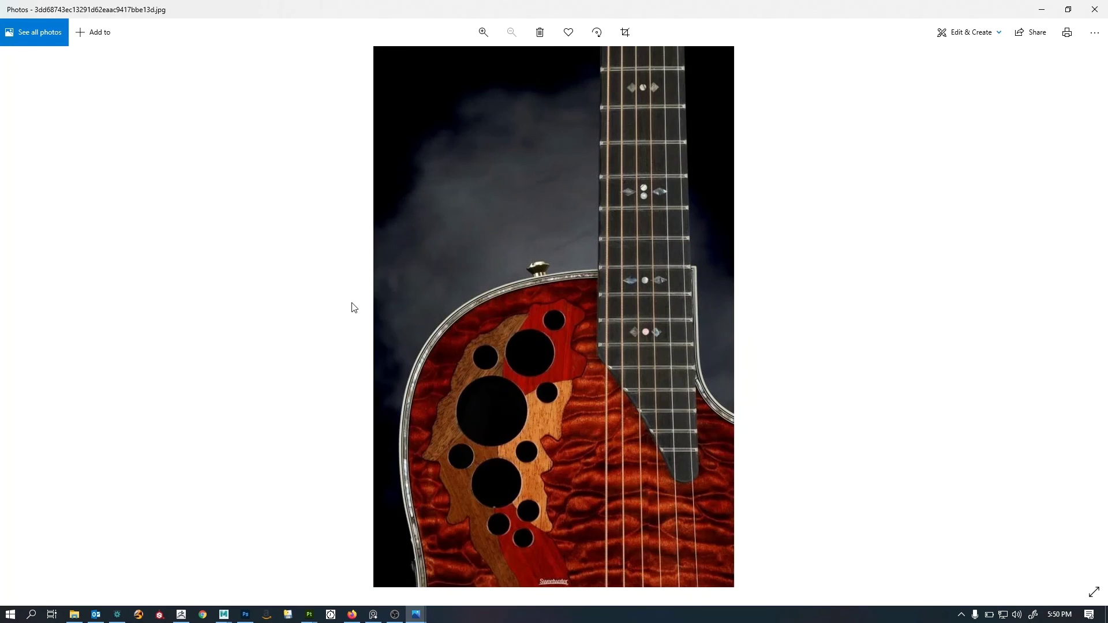
key(Left)
key(Left)
key(Left)
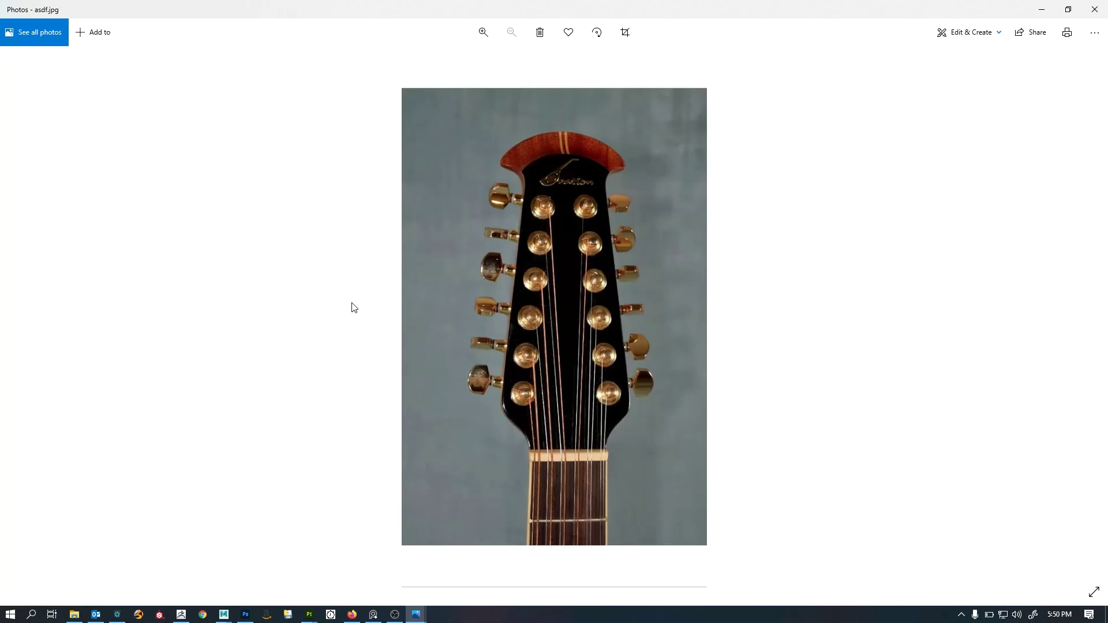
scroll(491, 320, up, 6)
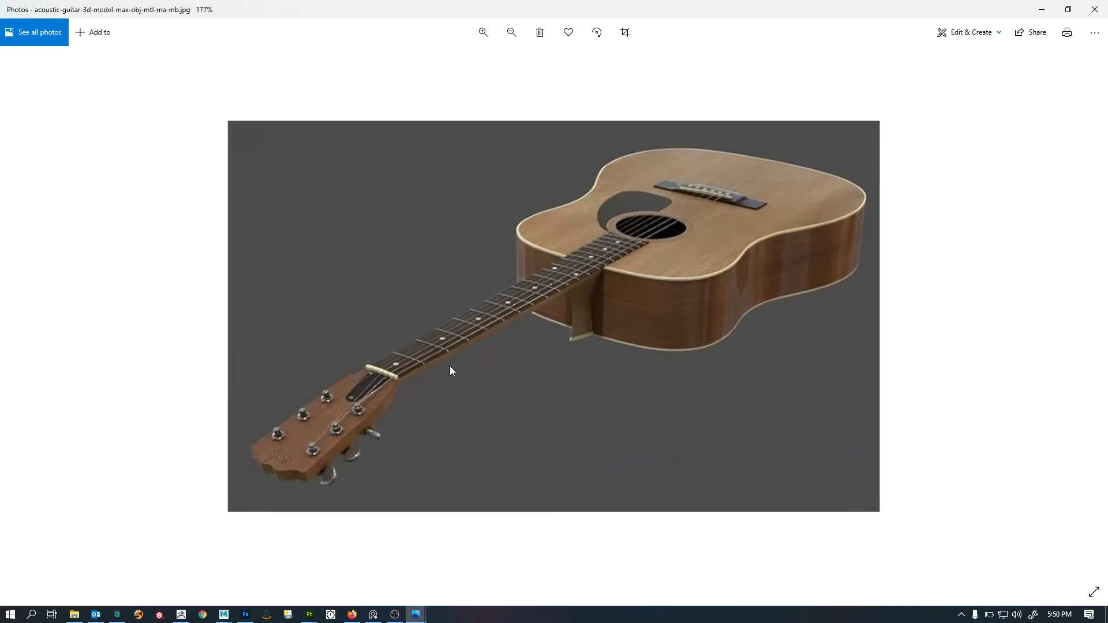
scroll(290, 411, down, 3)
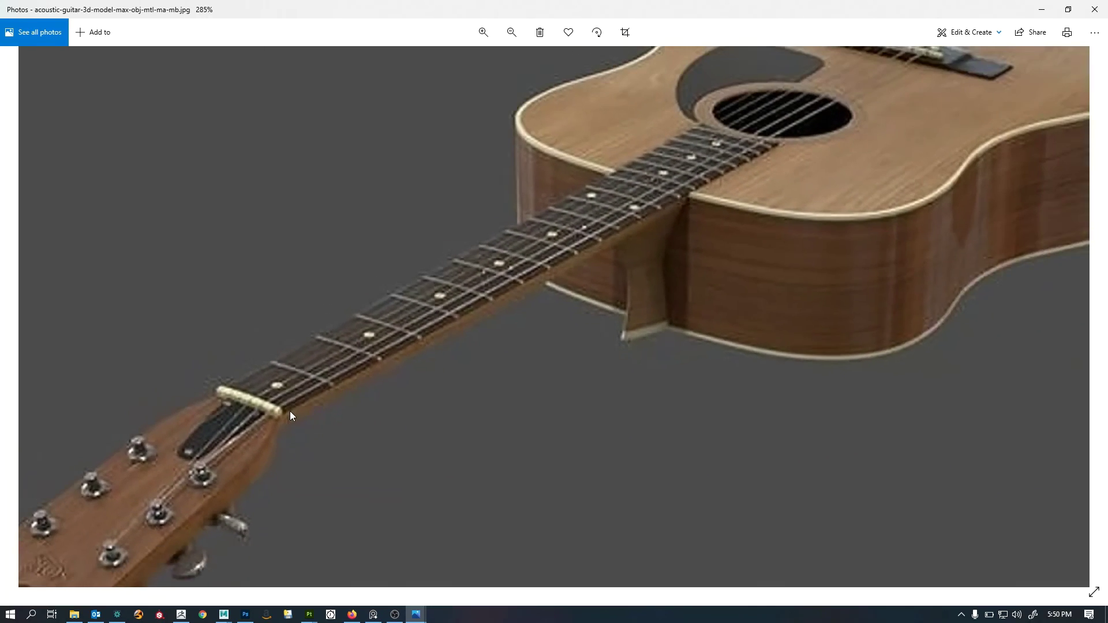
scroll(610, 312, down, 2)
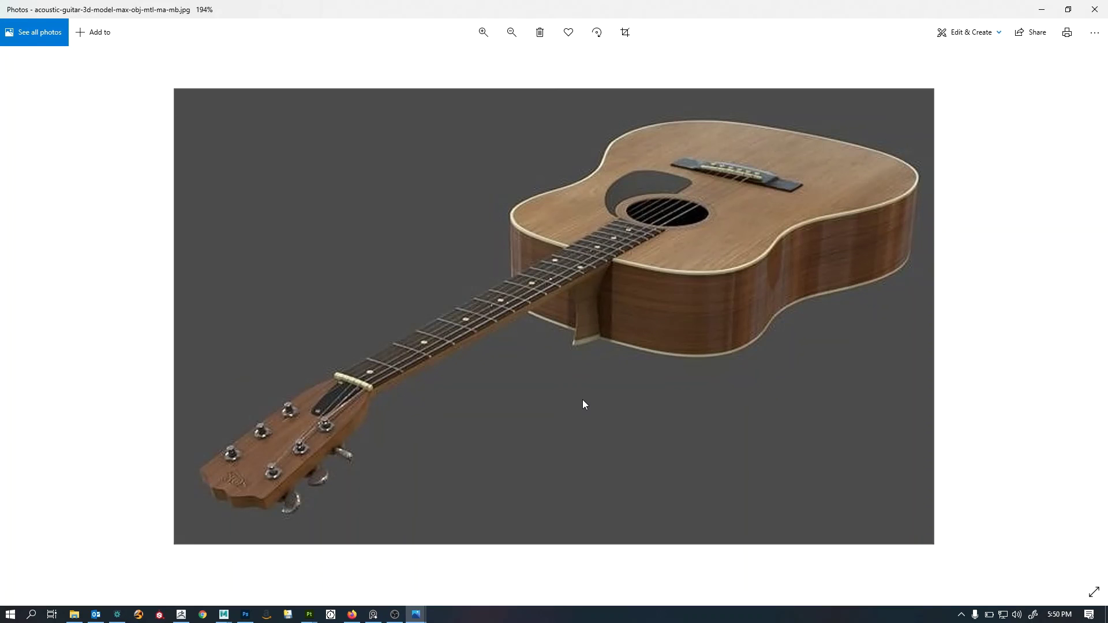
click(1042, 10)
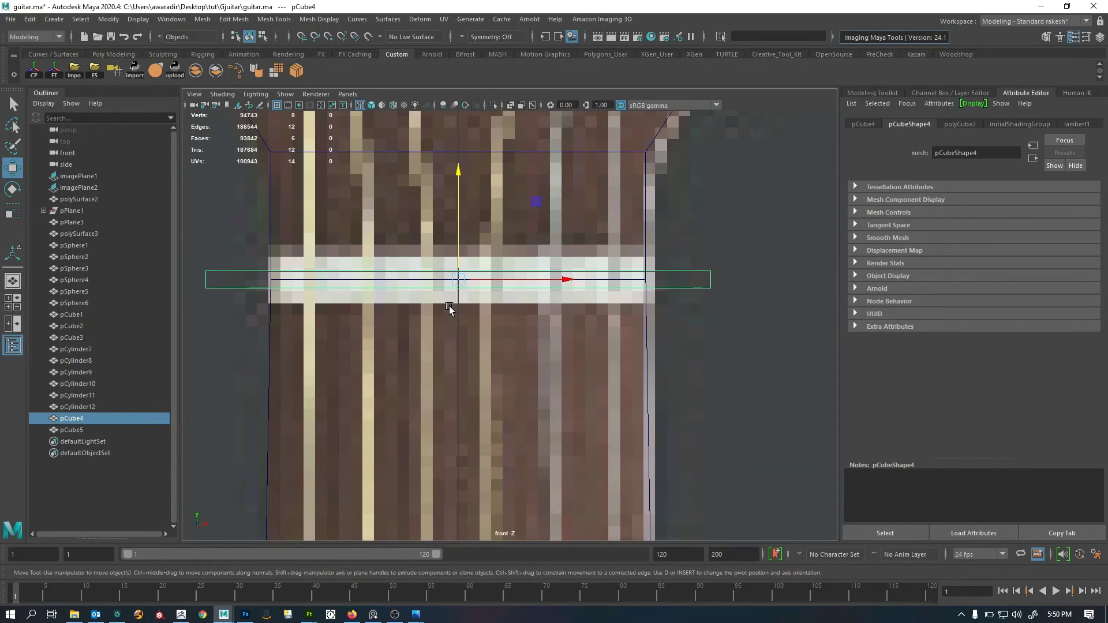
Scale the nut cube taller and narrower to fit the white nut in the front reference.
alt+middle_drag(450, 309, 490, 297)
key(r)
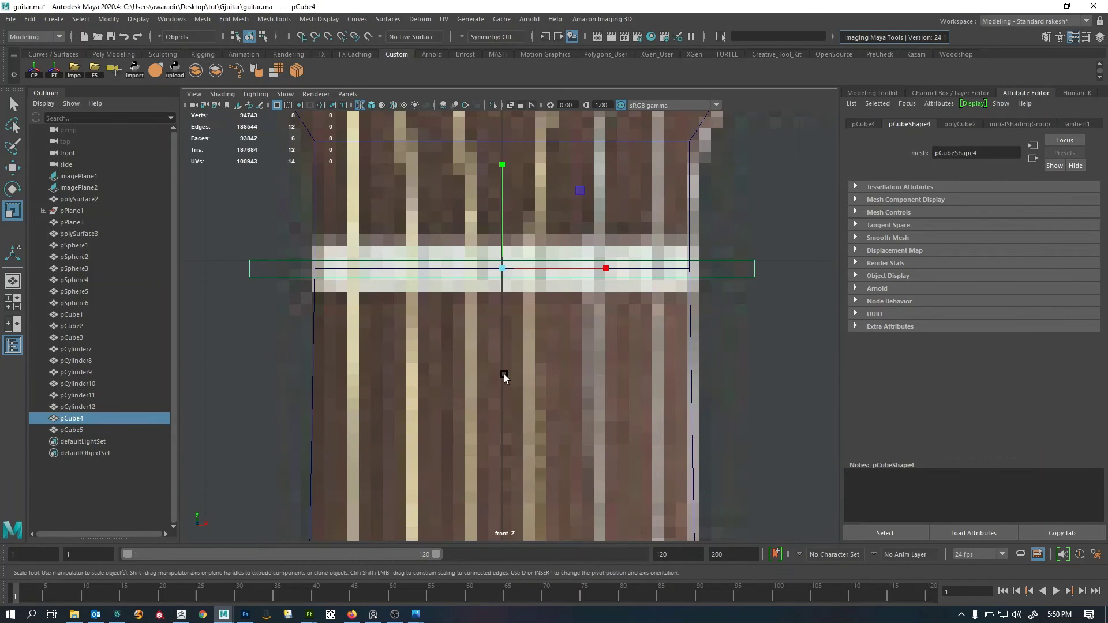
middle_drag(504, 374, 472, 358)
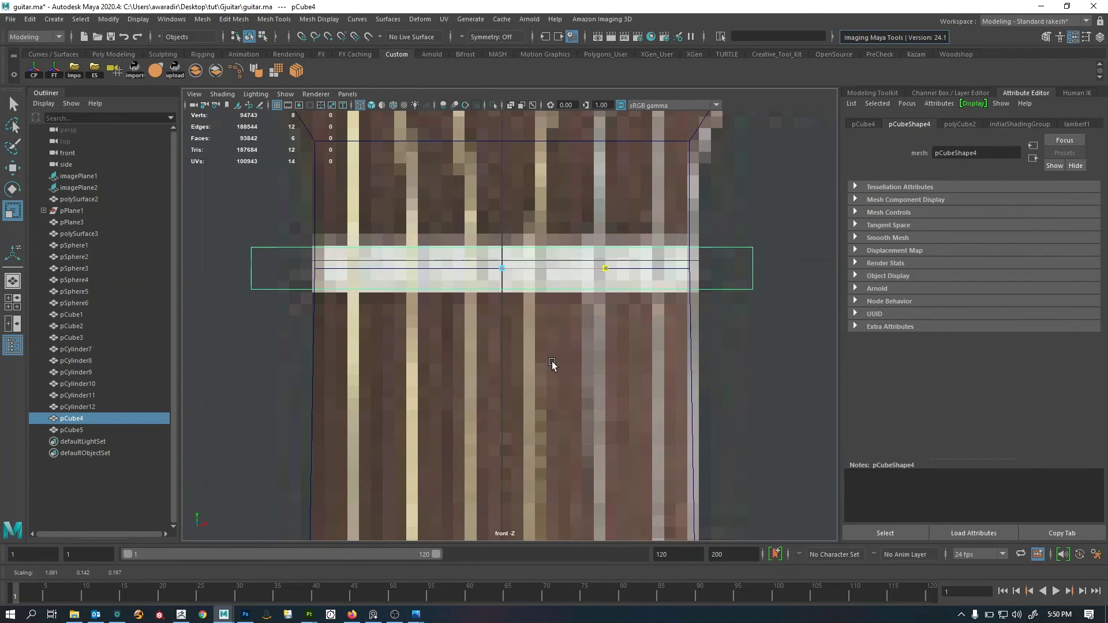
middle_drag(552, 363, 497, 383)
In the side view, move the nut cube onto the white nut of the reference and adjust its depth to match.
alt+right_drag(543, 382, 471, 407)
alt+middle_drag(470, 407, 458, 285)
alt+right_drag(459, 285, 567, 315)
alt+middle_drag(568, 315, 583, 395)
key(space)
key(space)
alt+middle_drag(617, 355, 617, 485)
key(w)
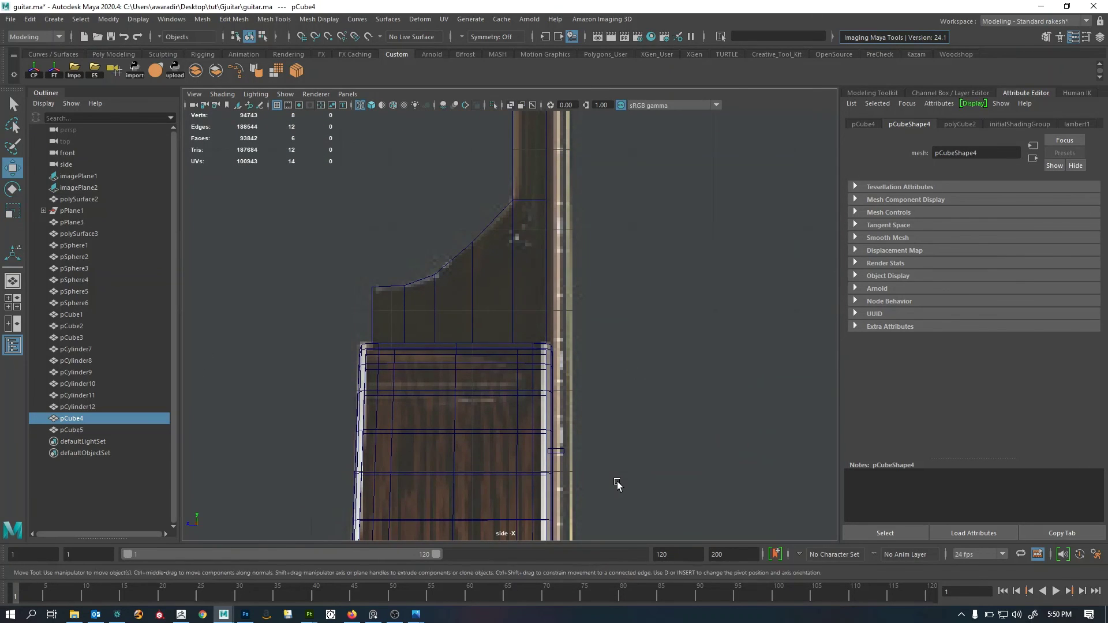
key(f)
alt+right_drag(630, 358, 599, 388)
drag(449, 317, 451, 329)
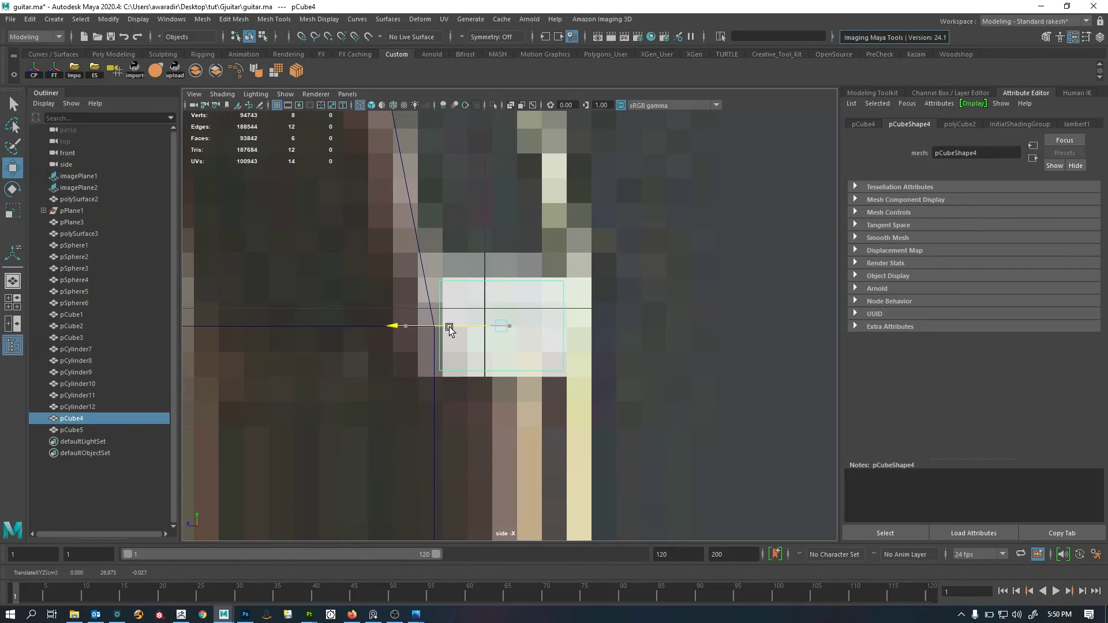
key(r)
middle_drag(626, 339, 561, 336)
key(w)
Duplicate the nut in the front view and move the copy slightly down the neck.
key(space)
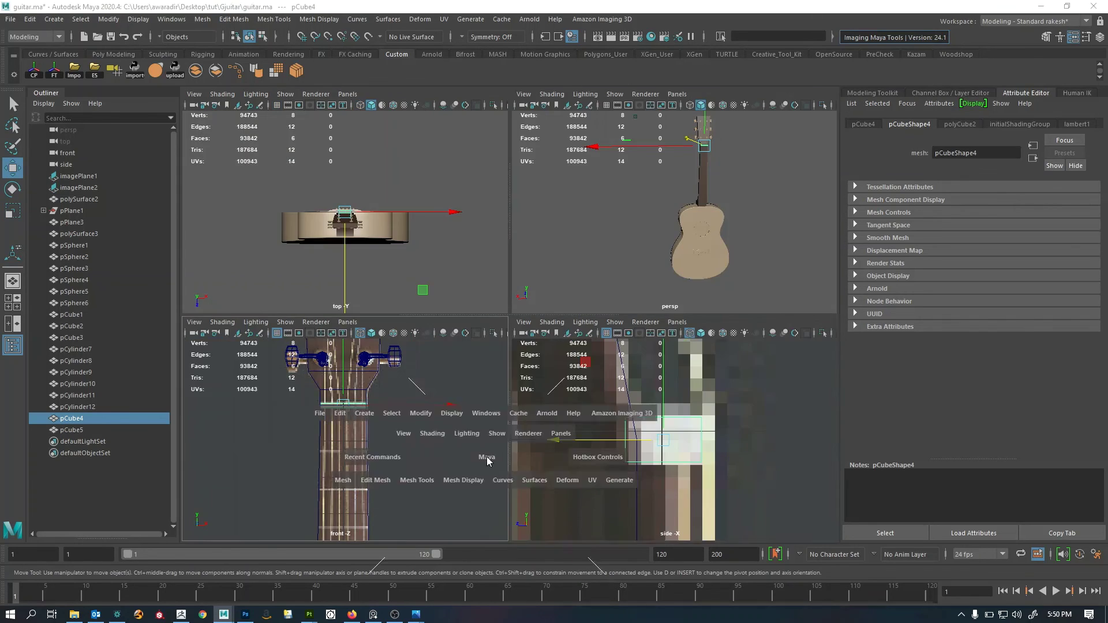
key(space)
scroll(496, 382, up, 8)
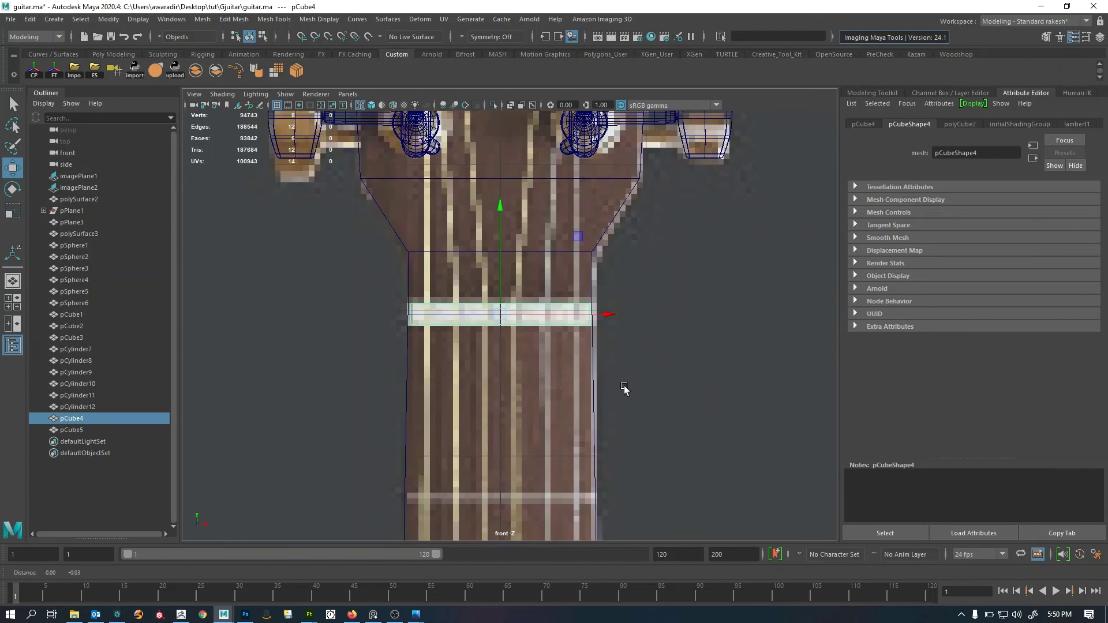
key(ctrl+d)
middle_drag(617, 378, 617, 390)
Stretch the copy into a fretboard by moving its lower vertices down to the upper edge of the sound hole.
right_drag(668, 383, 369, 400)
drag(327, 399, 633, 324)
scroll(589, 404, down, 6)
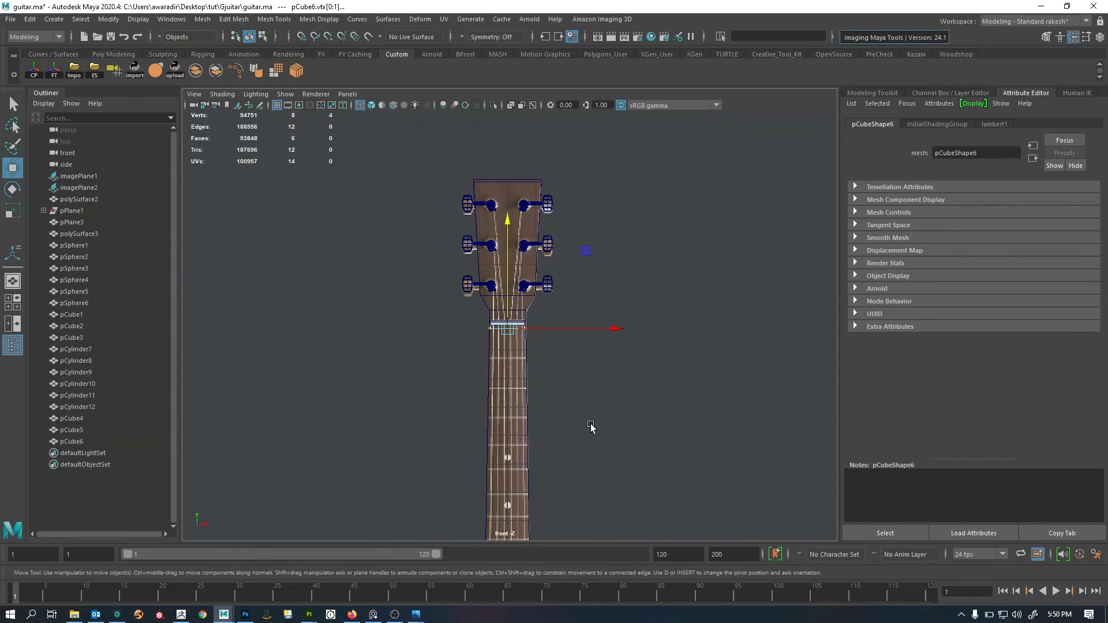
alt+middle_drag(589, 425, 592, 214)
scroll(606, 260, up, 5)
middle_drag(619, 248, 649, 399)
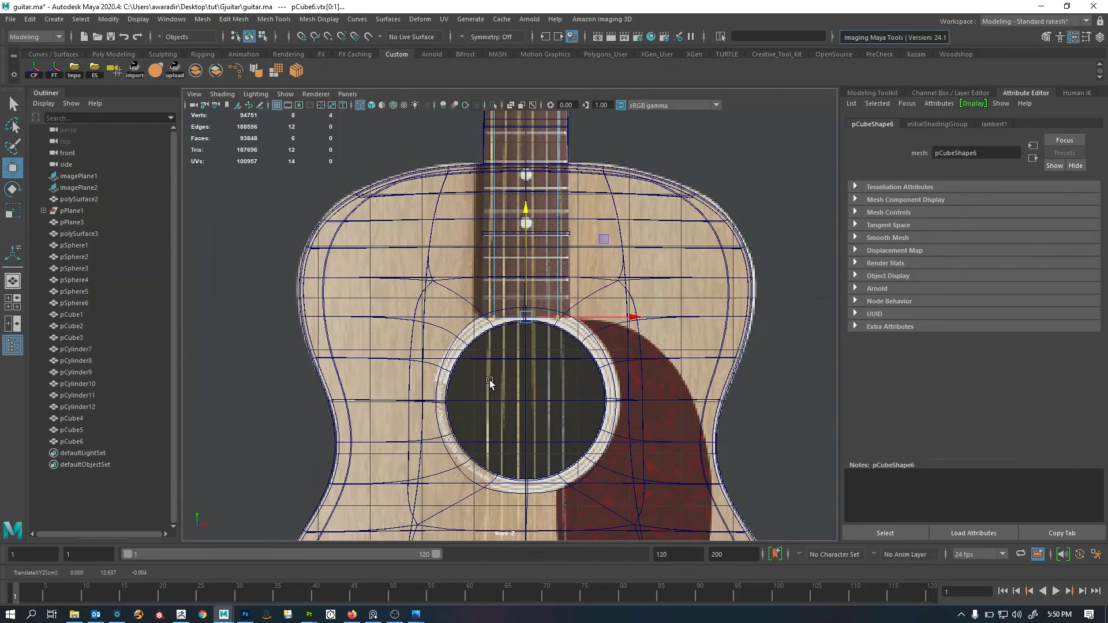
Widen the lower end of the fretboard to the neck's width at the sound hole and check its fit up to the nut.
scroll(598, 361, up, 6)
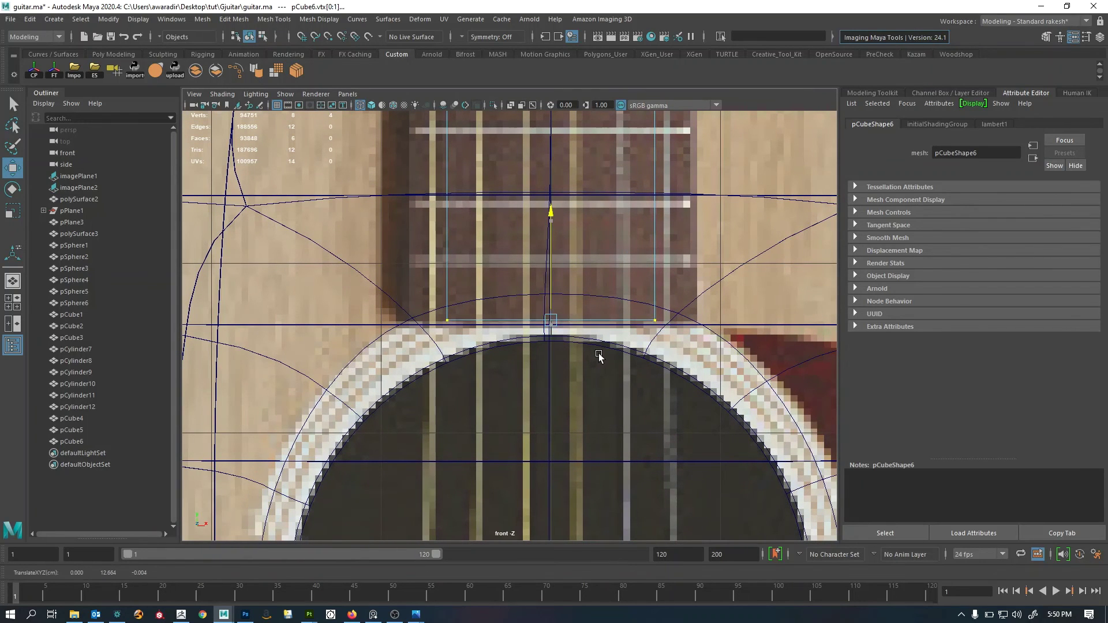
key(r)
middle_drag(598, 361, 678, 362)
scroll(609, 351, down, 6)
alt+middle_drag(584, 193, 581, 369)
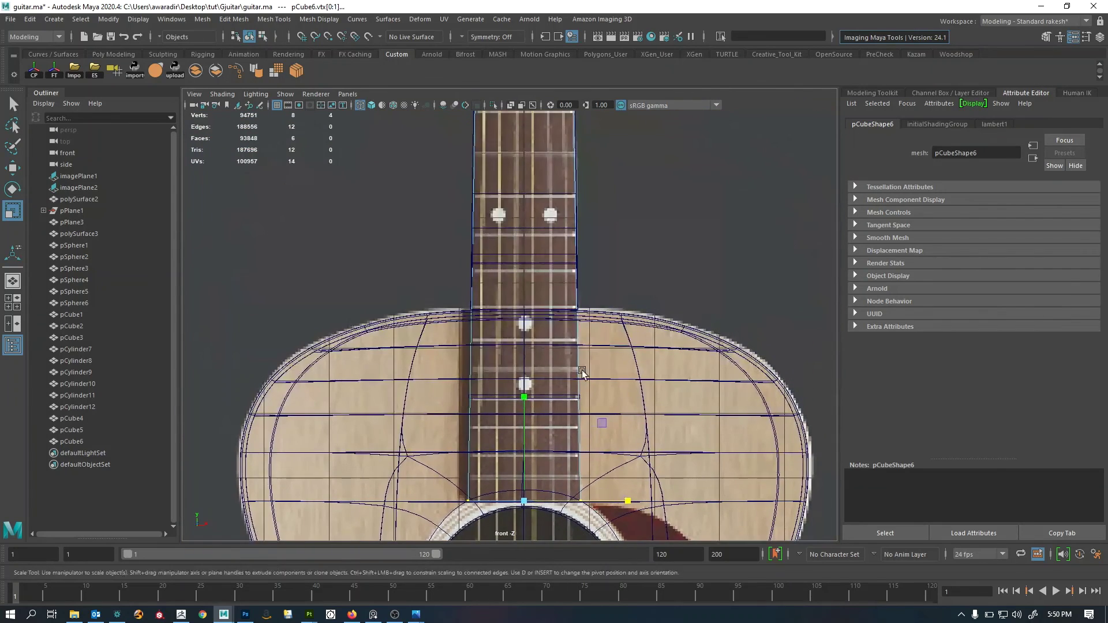
scroll(580, 357, down, 3)
alt+middle_drag(557, 242, 545, 382)
alt+middle_drag(544, 282, 541, 382)
alt+middle_drag(513, 251, 508, 317)
alt+right_drag(508, 317, 696, 305)
alt+middle_drag(451, 207, 470, 341)
alt+right_drag(470, 342, 584, 352)
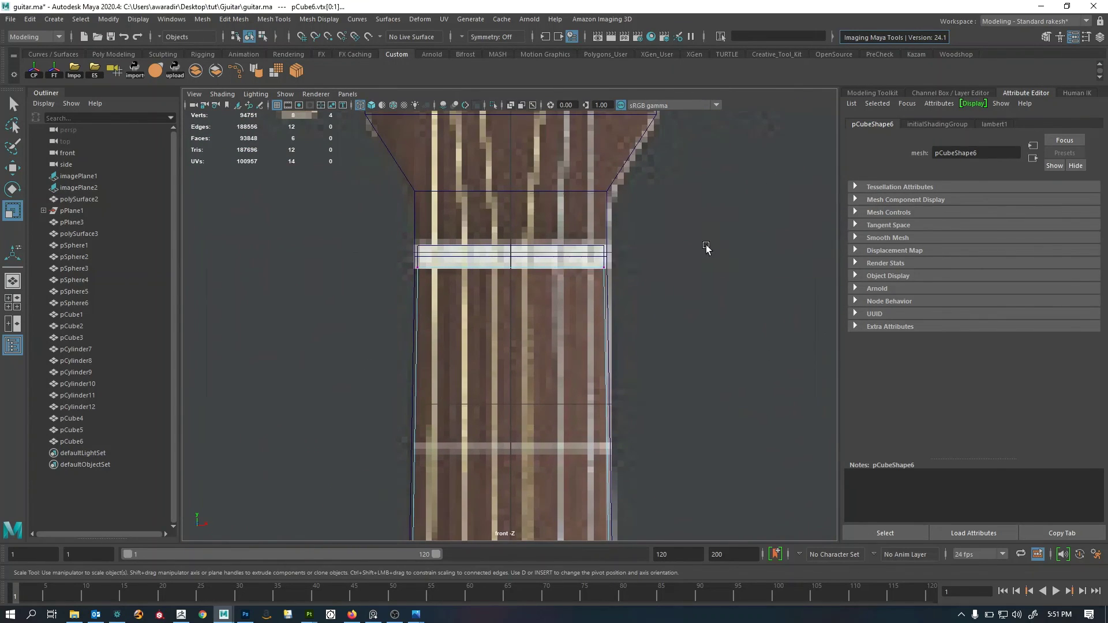
Return to object selection and inspect the fretboard against the nut and neck in the perspective view.
key(space)
key(space)
alt+right_drag(704, 247, 833, 261)
alt+drag(745, 283, 671, 312)
alt+middle_drag(670, 312, 629, 325)
alt+right_drag(629, 324, 845, 328)
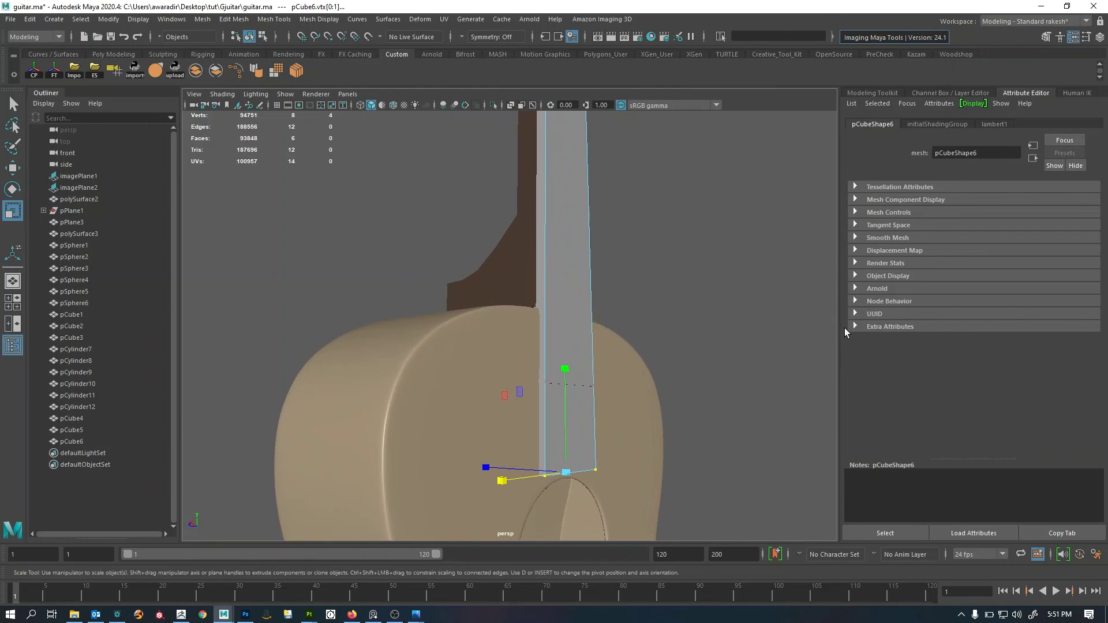
right_drag(594, 290, 621, 265)
click(621, 267)
alt+drag(568, 325, 633, 323)
alt+right_drag(539, 321, 488, 316)
alt+middle_drag(531, 191, 557, 404)
mouse_move(526, 315)
alt+mouse_down()
mouse_move(485, 302)
mouse_move(542, 305)
alt+mouse_up()
alt+right_drag(543, 306, 608, 333)
click(481, 321)
alt+drag(481, 321, 514, 277)
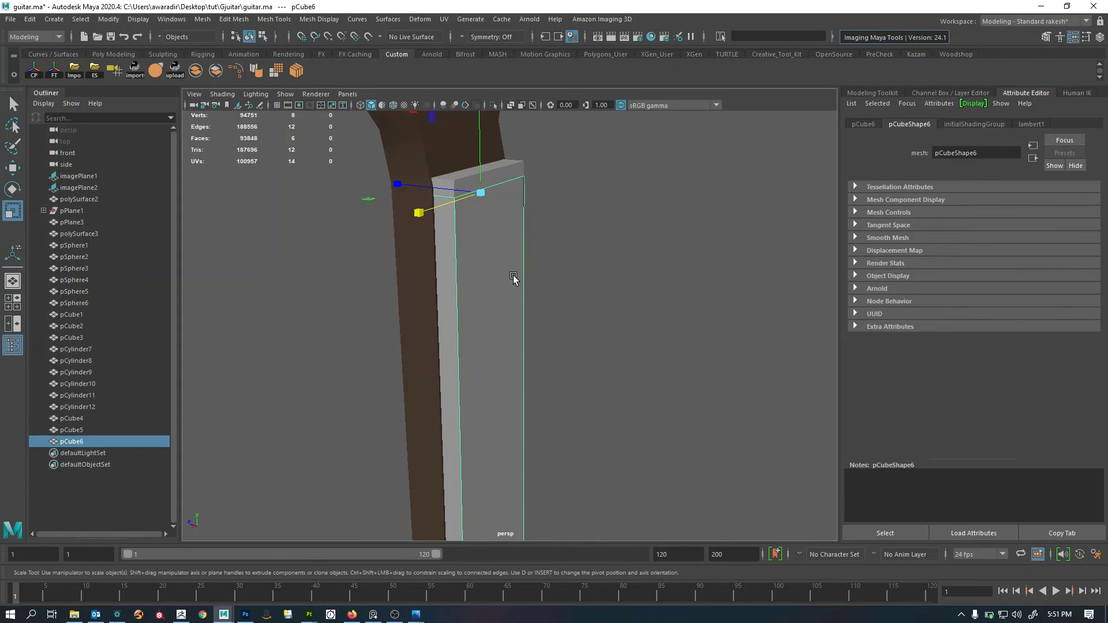
Select the fretboard's front face and move it back toward the neck to match the fretboard thickness in the side reference.
right_drag(490, 260, 489, 334)
click(490, 335)
key(w)
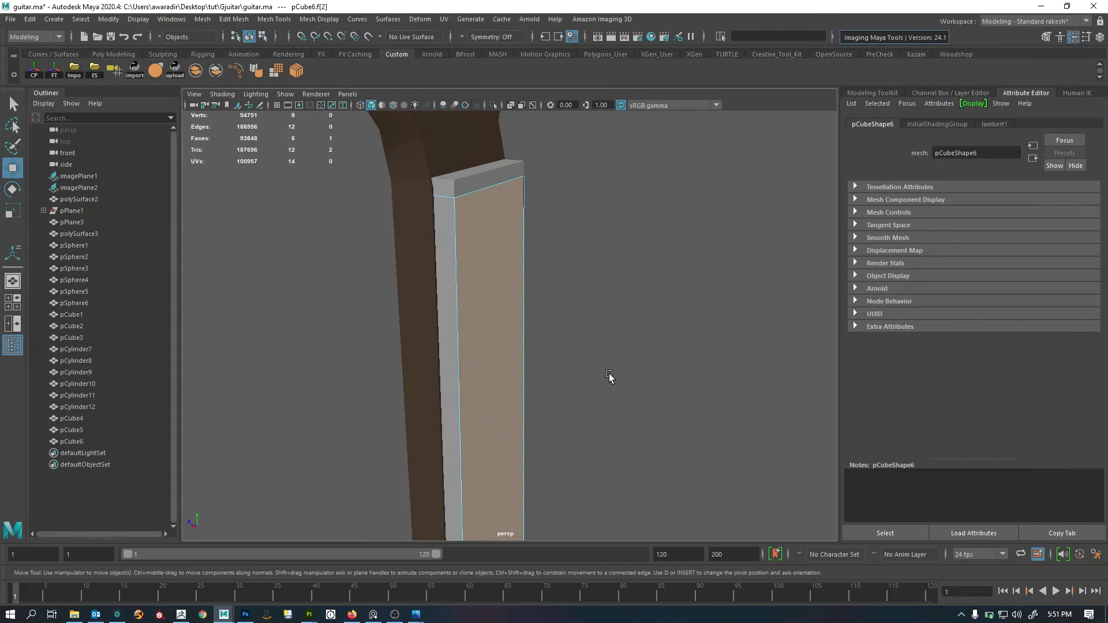
key(f)
alt+right_drag(620, 375, 554, 370)
alt+drag(462, 358, 448, 325)
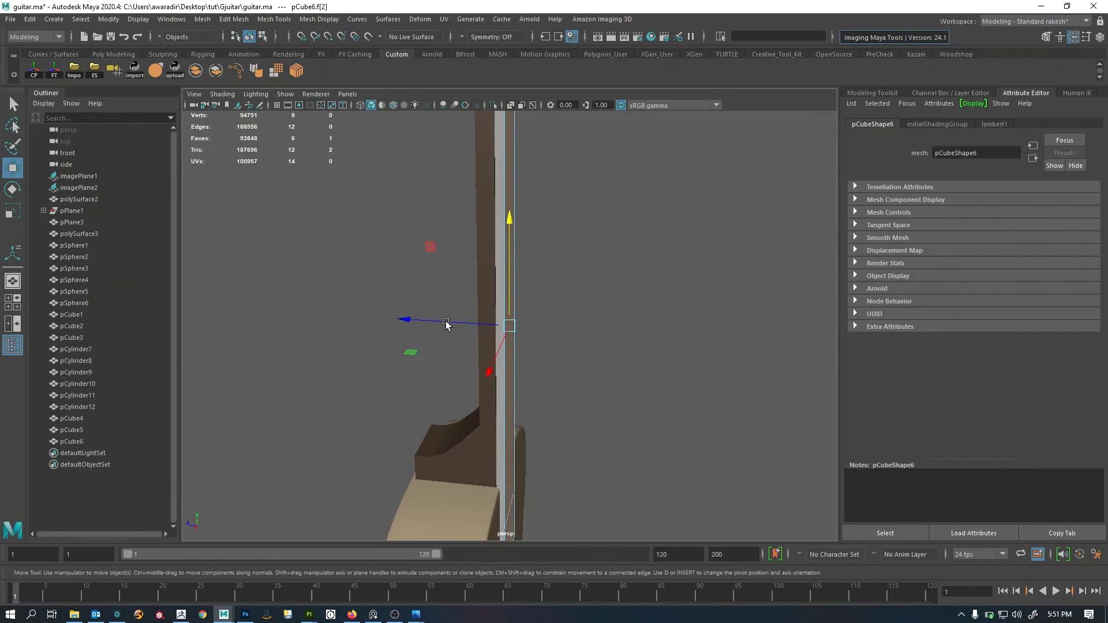
alt+middle_drag(448, 324, 450, 375)
key(space)
key(space)
alt+right_drag(600, 284, 455, 302)
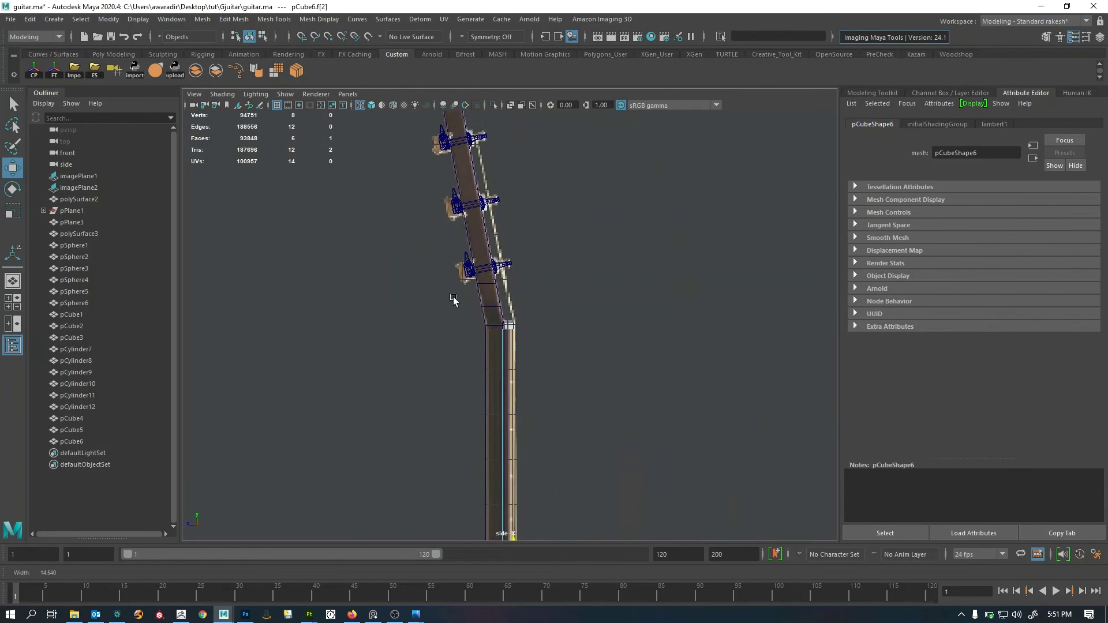
alt+middle_drag(561, 413, 568, 281)
alt+right_drag(568, 281, 601, 295)
alt+middle_drag(580, 478, 589, 167)
alt+right_drag(538, 375, 649, 386)
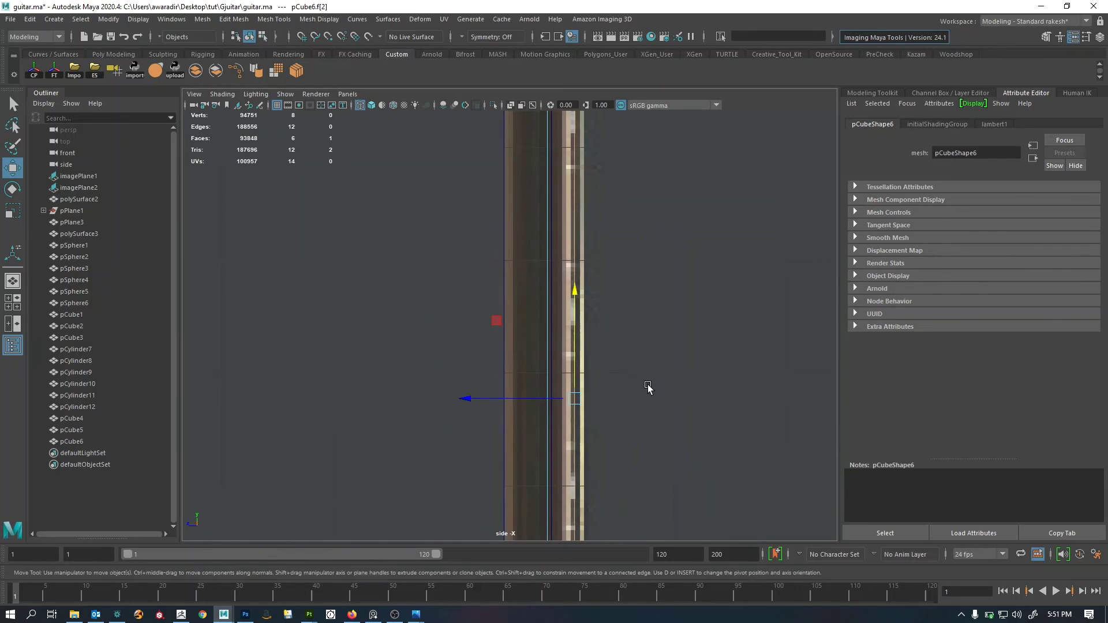
alt+middle_drag(649, 386, 580, 297)
alt+right_drag(606, 312, 853, 371)
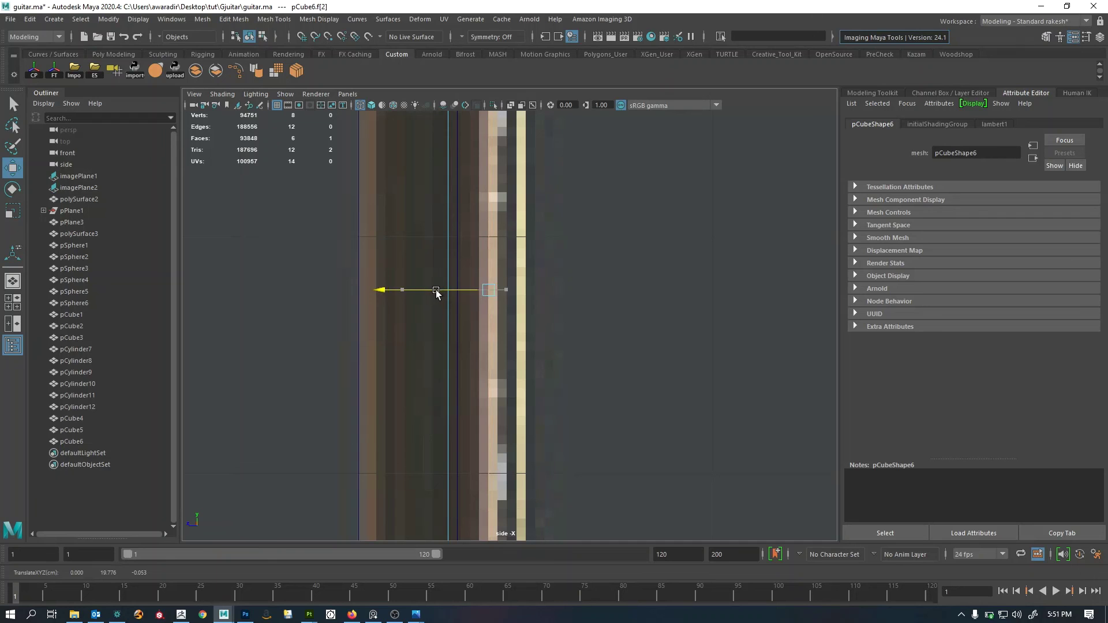
Inspect the thinned fretboard below the nut in perspective and leave face editing.
key(space)
key(space)
alt+drag(618, 284, 608, 339)
alt+middle_drag(594, 311, 586, 520)
alt+drag(537, 304, 500, 304)
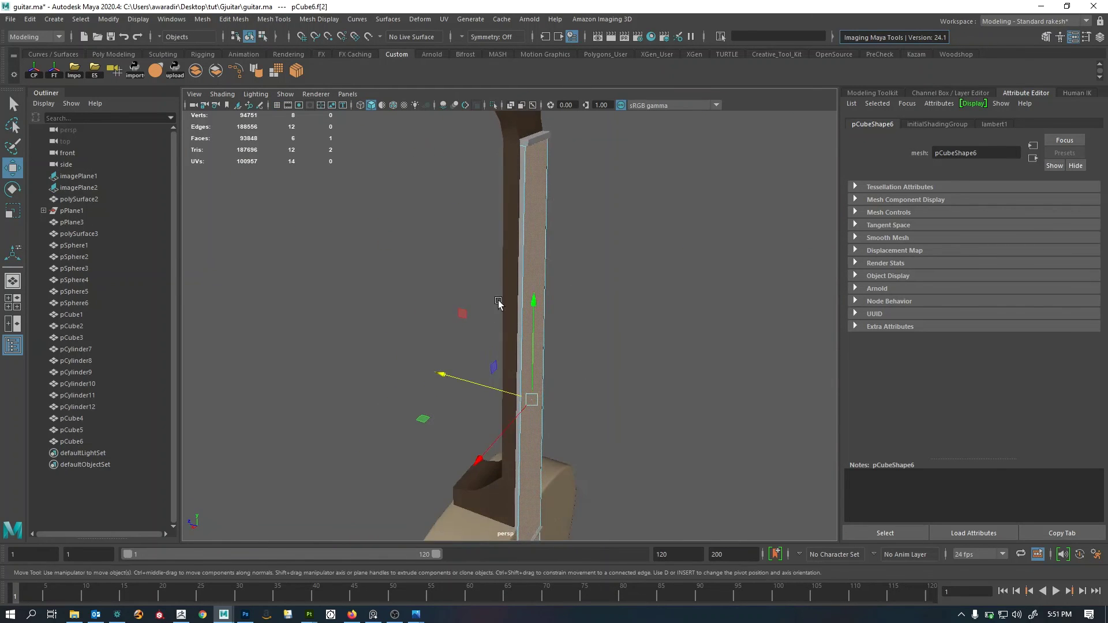
alt+middle_drag(500, 305, 482, 410)
alt+right_drag(611, 358, 711, 345)
alt+drag(710, 345, 514, 333)
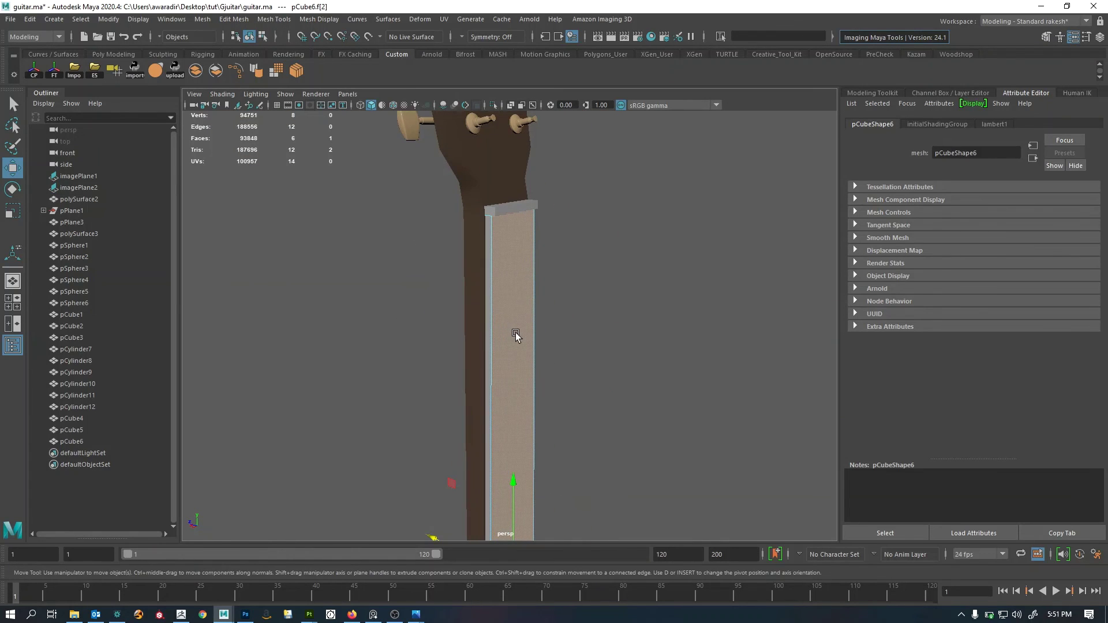
right_drag(514, 331, 429, 330)
click(600, 242)
Select the fretboard and inspect where it meets the neck heel and guitar body.
alt+middle_drag(528, 522, 528, 257)
alt+drag(528, 257, 629, 346)
alt+right_drag(629, 347, 869, 359)
alt+drag(868, 358, 577, 345)
click(631, 412)
alt+drag(631, 413, 546, 403)
alt+right_drag(547, 404, 814, 398)
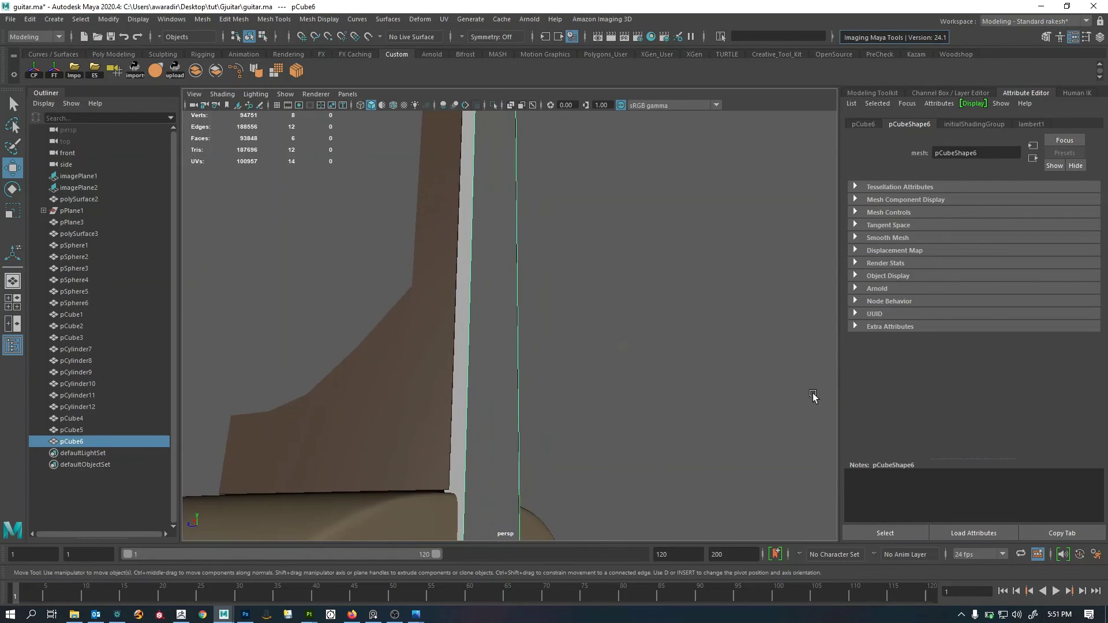
Inspect the fretboard and neck in perspective, from the heel to the headstock and back to the body.
alt+drag(814, 398, 564, 433)
alt+right_drag(600, 429, 352, 365)
alt+drag(352, 365, 493, 336)
alt+right_drag(492, 337, 536, 495)
alt+middle_drag(526, 255, 476, 367)
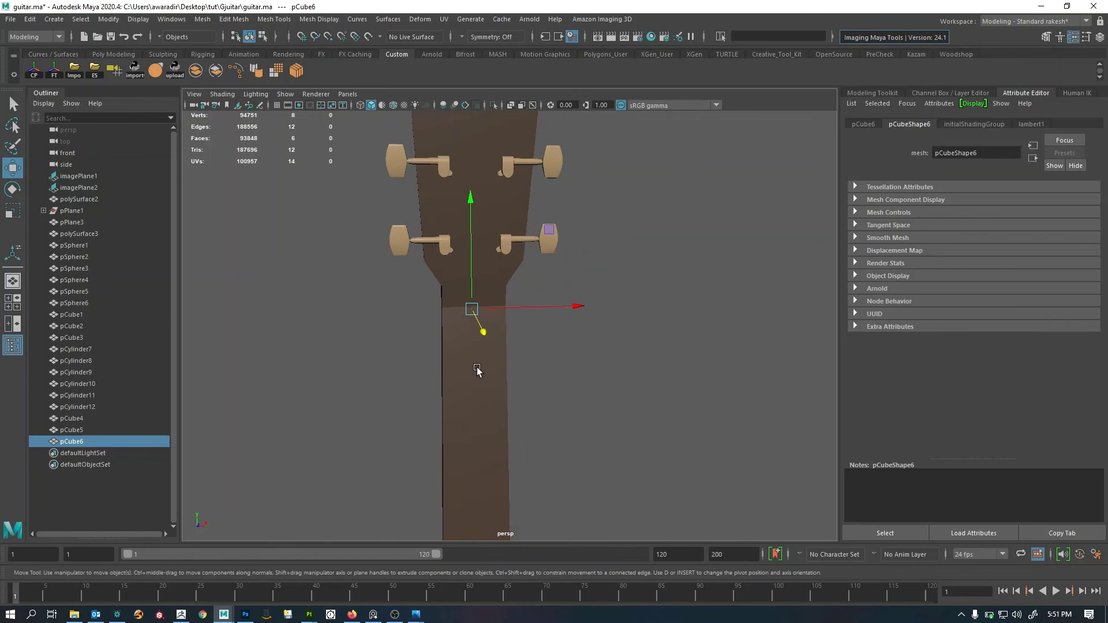
alt+right_drag(477, 367, 781, 349)
alt+drag(712, 357, 453, 329)
alt+right_drag(453, 329, 69, 316)
alt+drag(375, 378, 614, 371)
Deselect the fretboard and examine its lower end and the fret bar above the guitar's sound hole.
click(614, 371)
alt+right_drag(614, 371, 515, 423)
alt+middle_drag(515, 423, 534, 336)
alt+right_drag(535, 335, 641, 354)
alt+middle_drag(641, 353, 597, 384)
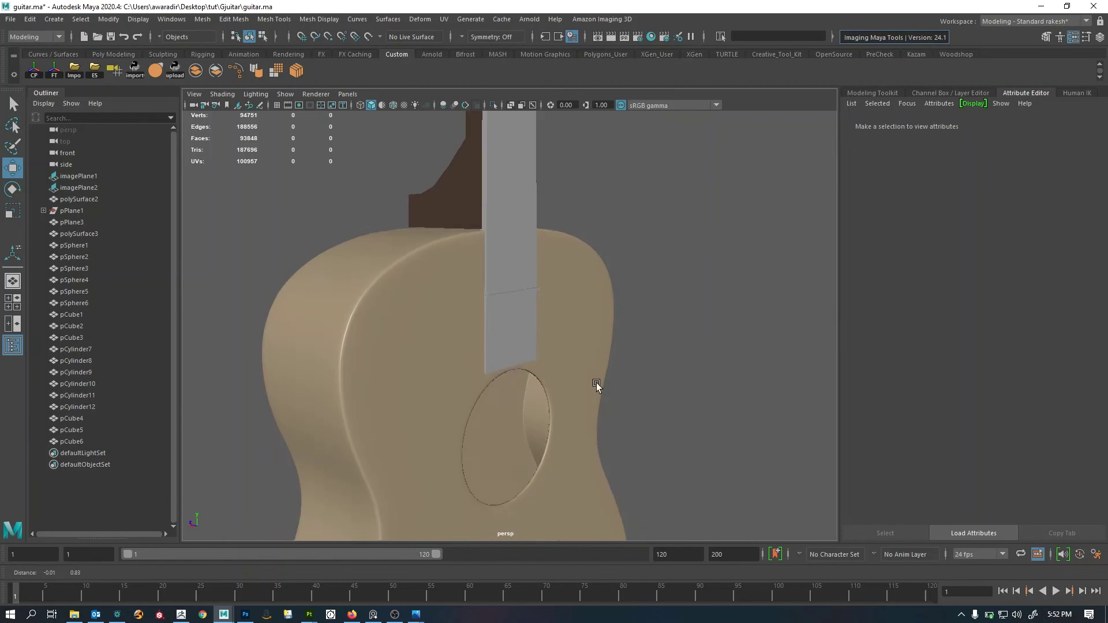
alt+drag(597, 384, 606, 347)
alt+right_drag(606, 347, 704, 371)
click(543, 428)
alt+right_drag(542, 428, 508, 392)
alt+middle_drag(509, 393, 532, 311)
alt+drag(532, 311, 498, 348)
click(616, 346)
alt+right_drag(498, 349, 623, 386)
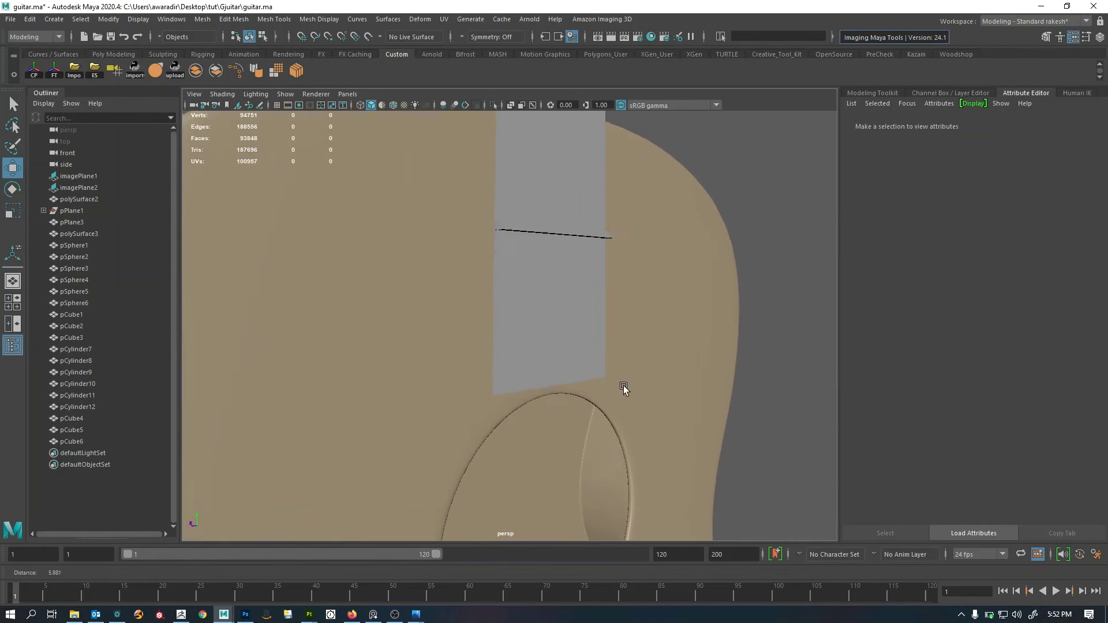
Select the fret bar and move it down onto the lowest fret mark in the front reference.
click(556, 230)
alt+drag(556, 229, 586, 408)
key(space)
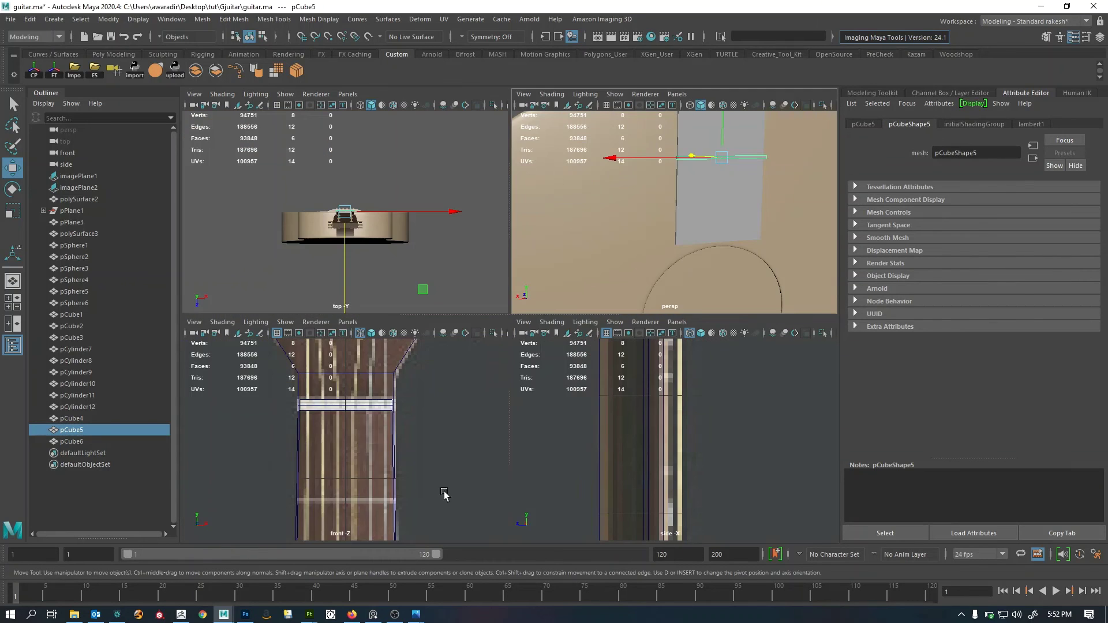
key(space)
scroll(572, 439, down, 5)
scroll(608, 411, up, 10)
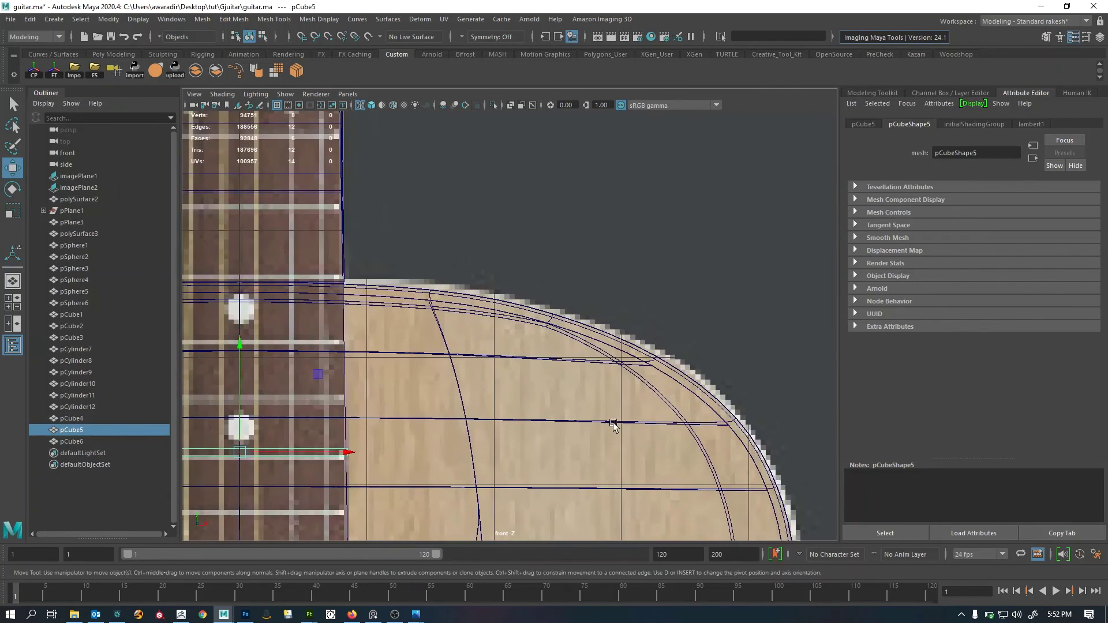
alt+middle_drag(323, 490, 476, 400)
scroll(477, 399, up, 2)
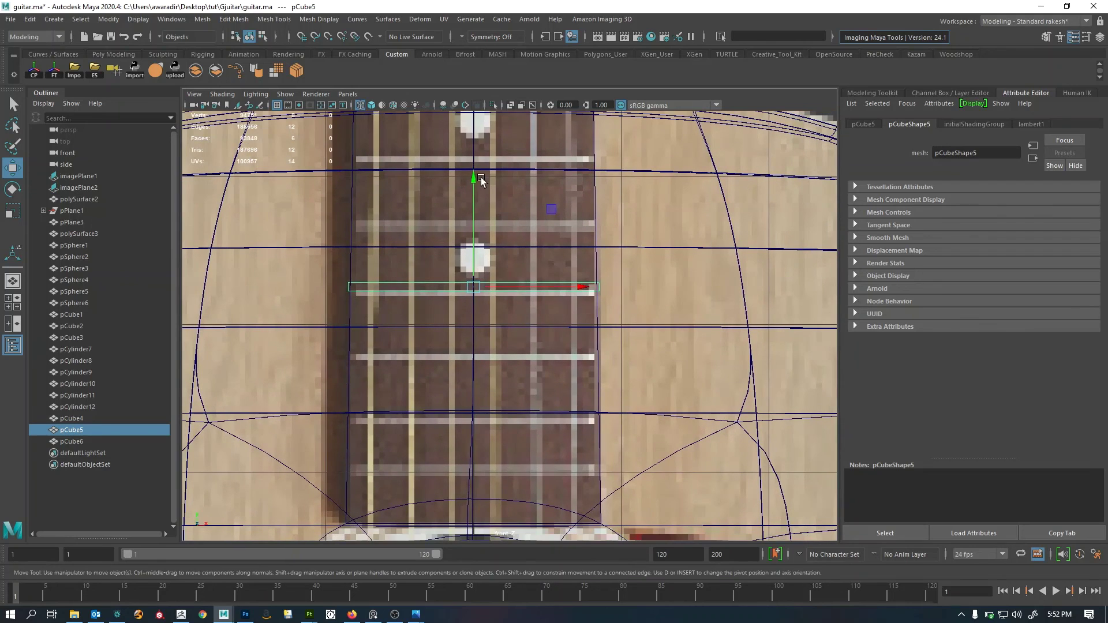
drag(480, 179, 469, 317)
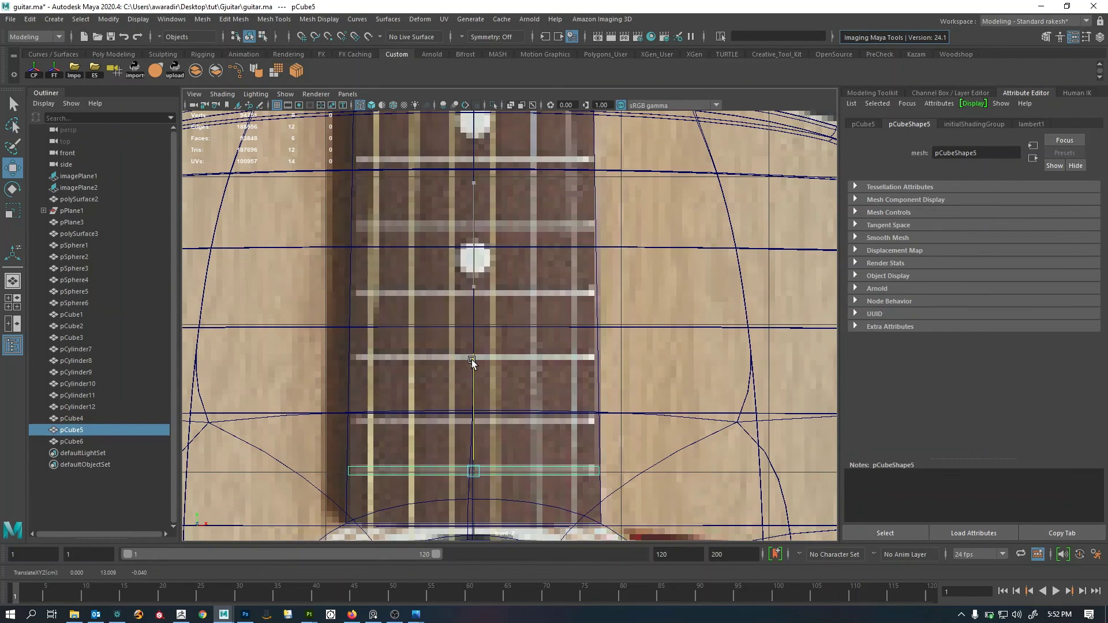
Check the lowest fret's depth and height against the side reference.
key(space)
key(space)
alt+middle_drag(525, 367, 590, 459)
scroll(656, 255, up, 1)
alt+right_drag(656, 255, 517, 391)
alt+middle_drag(498, 404, 494, 309)
alt+right_drag(494, 309, 527, 348)
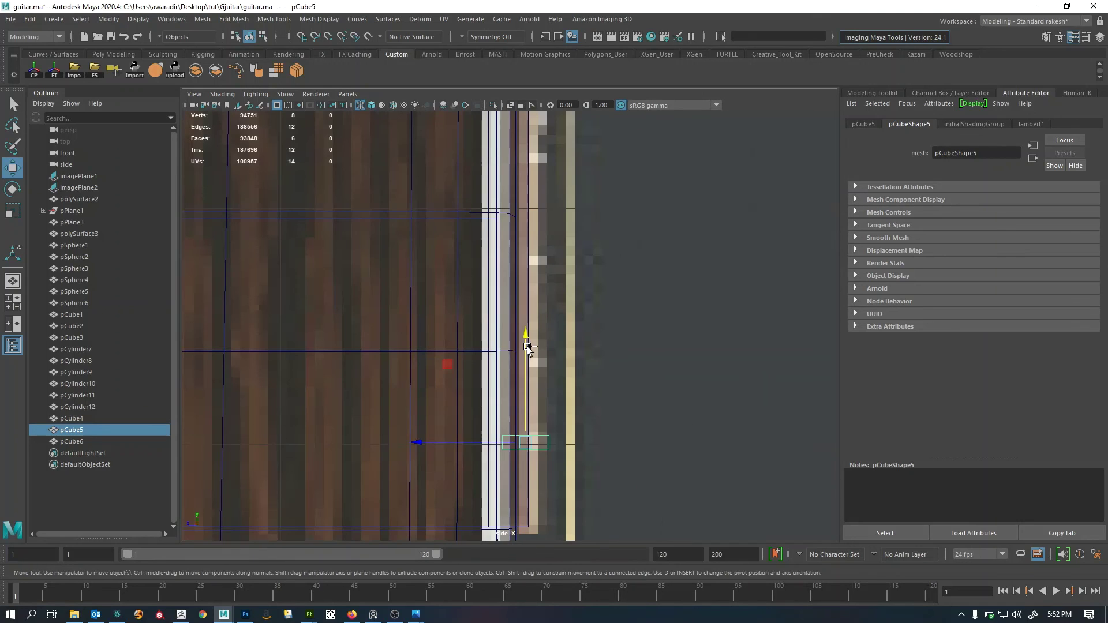
alt+middle_drag(564, 424, 583, 410)
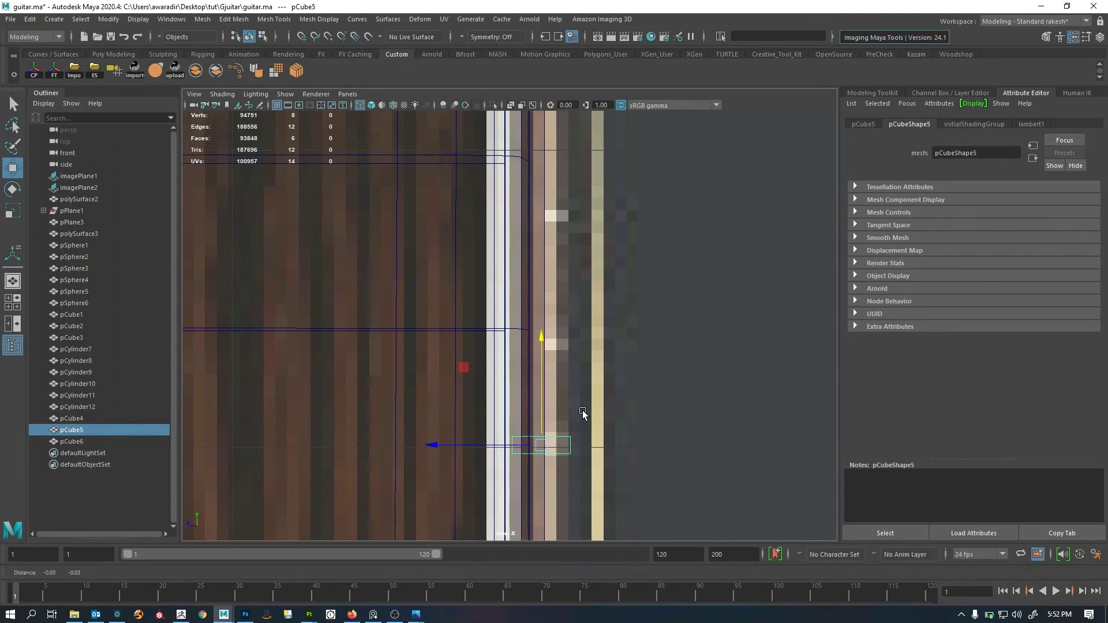
key(ctrl+d)
drag(542, 390, 550, 290)
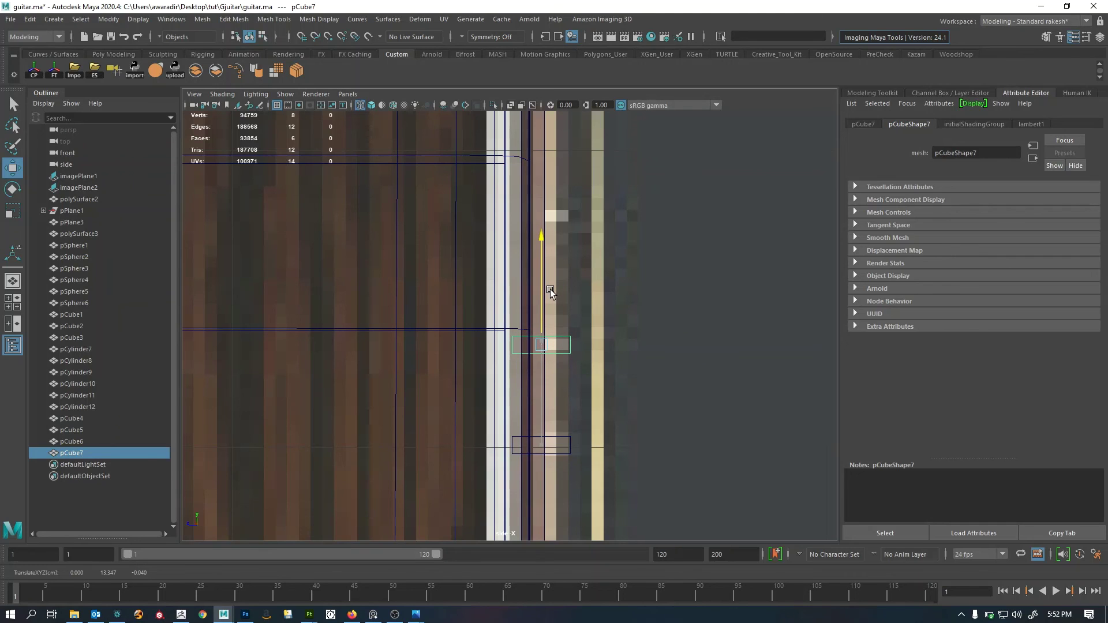
key(Delete)
Isolate the lowest fret in perspective and delete its back face, the one facing the guitar body.
click(570, 439)
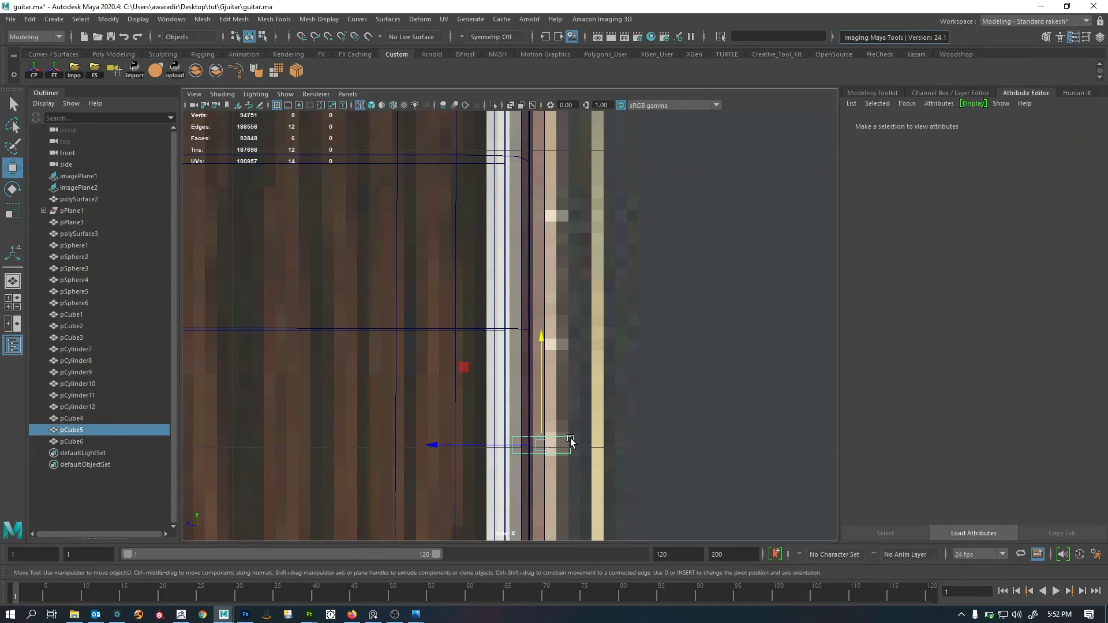
key(space)
key(space)
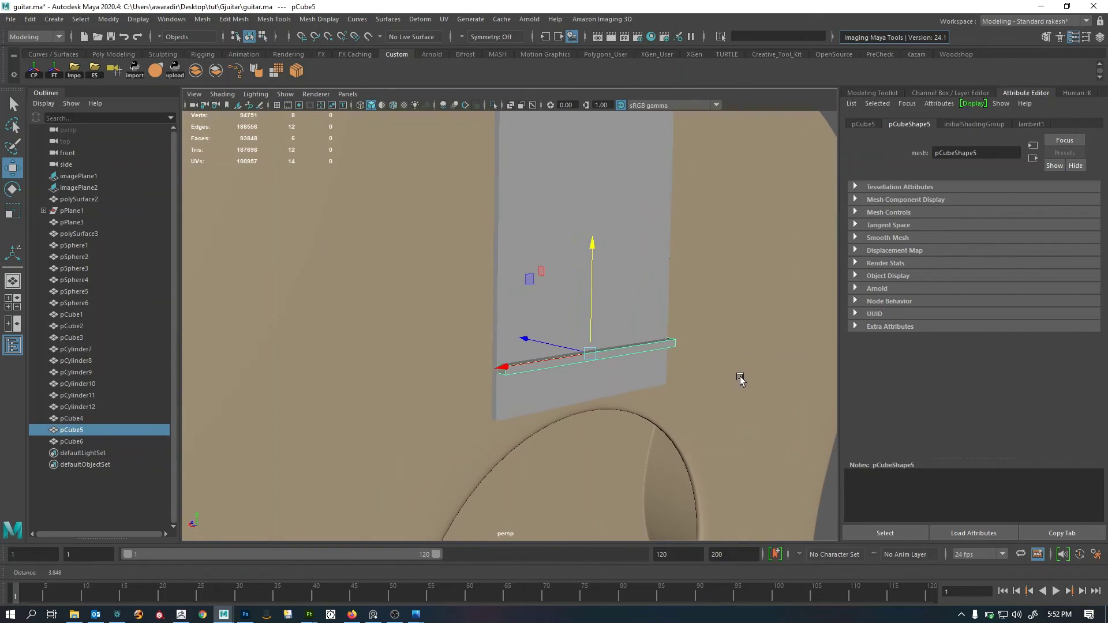
key(ctrl+1)
alt+drag(615, 362, 564, 390)
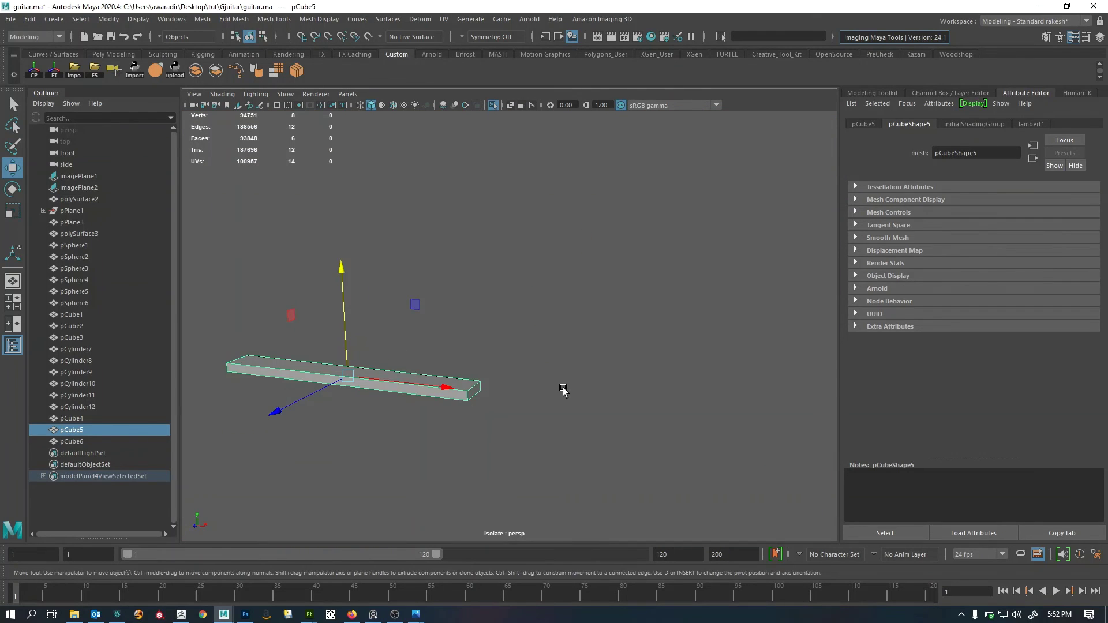
key(F11)
click(424, 397)
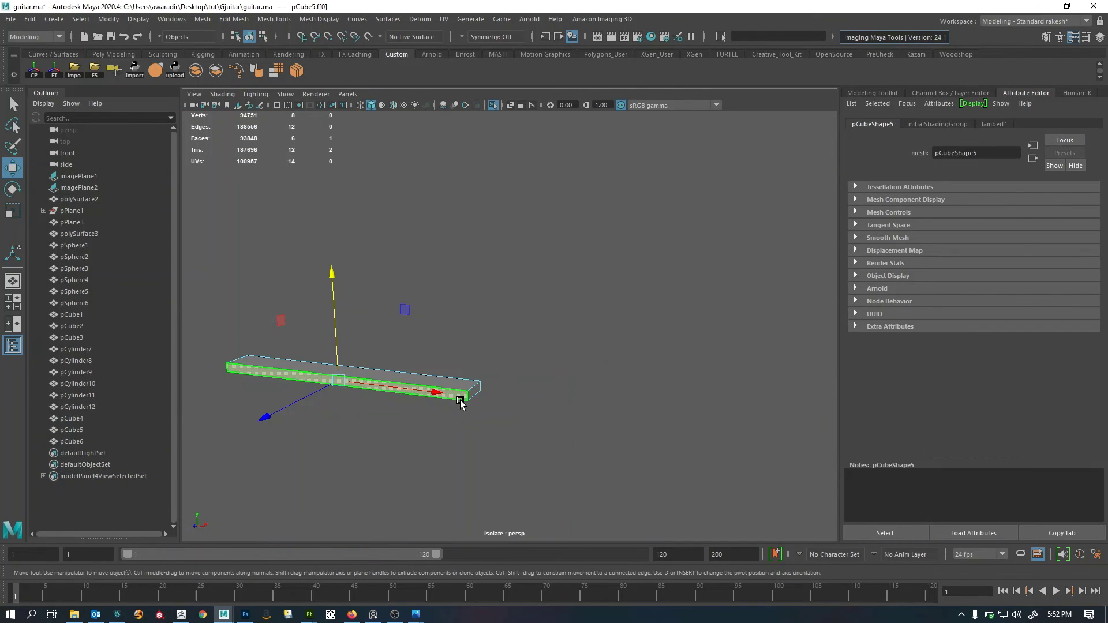
key(Delete)
alt+drag(497, 405, 564, 376)
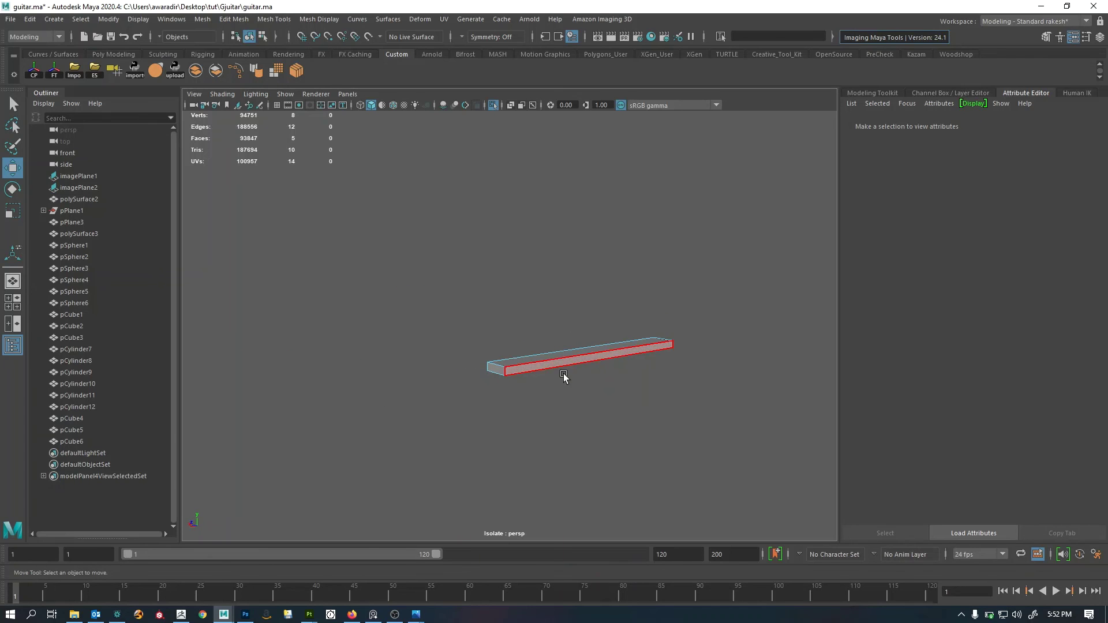
Bevel all edges of the fret with a fraction of 0.43 and return to object selection.
key(F10)
drag(421, 305, 734, 484)
alt+right_drag(707, 450, 755, 434)
alt+middle_drag(619, 420, 564, 387)
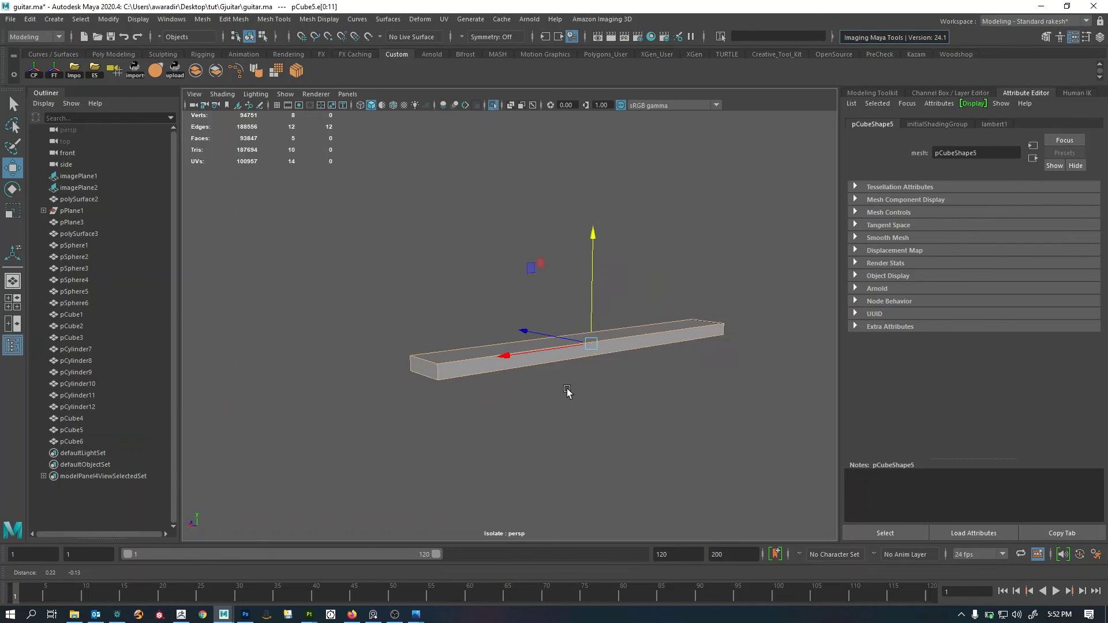
alt+right_drag(565, 387, 555, 410)
key(ctrl+b)
middle_drag(586, 413, 596, 413)
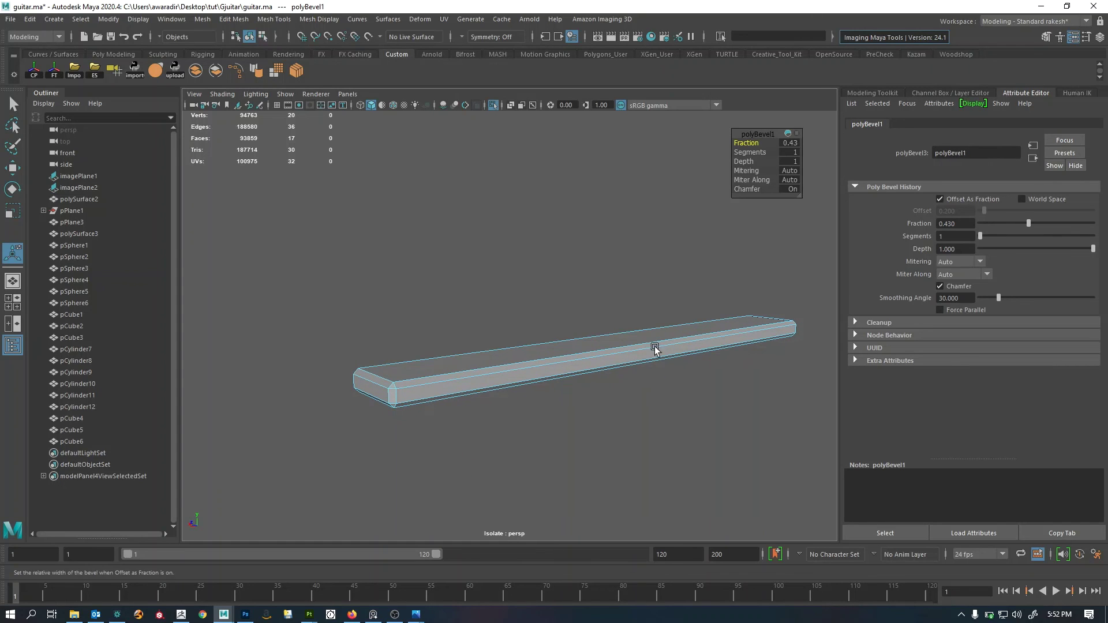
right_drag(514, 370, 578, 277)
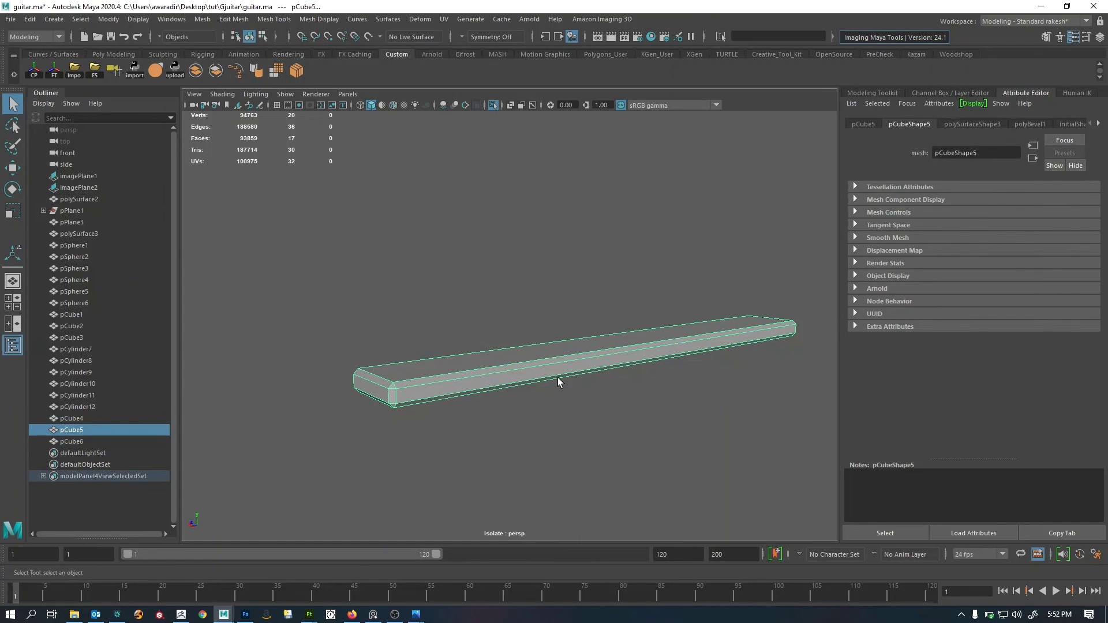
Insert three edge loops across the fret, one in the middle and one in each half.
right_drag(557, 376, 565, 332)
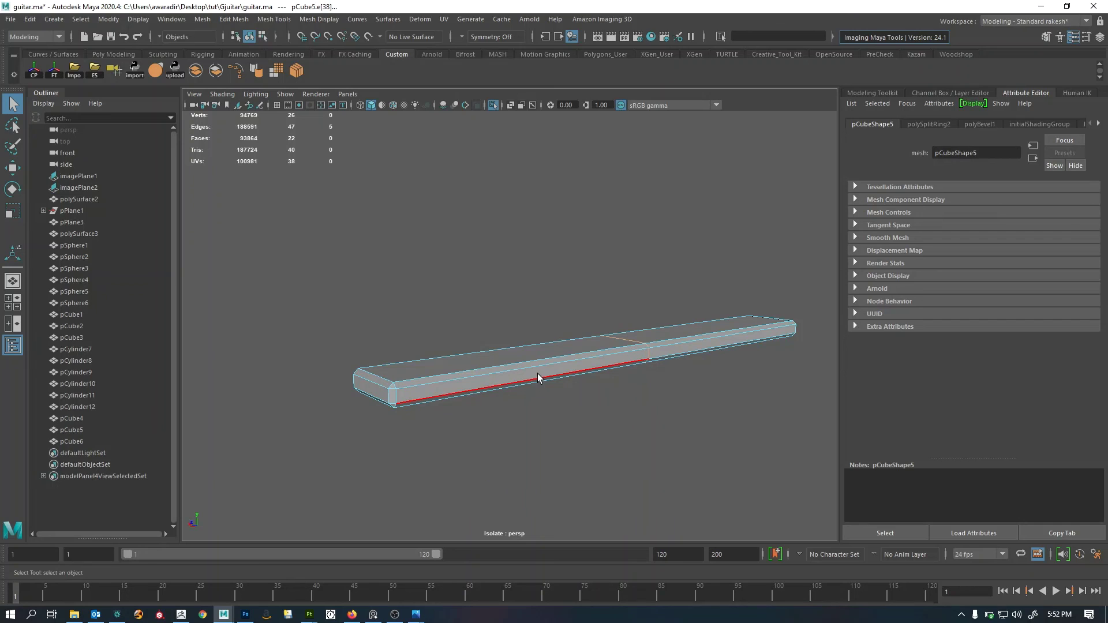
right_drag(578, 364, 636, 322)
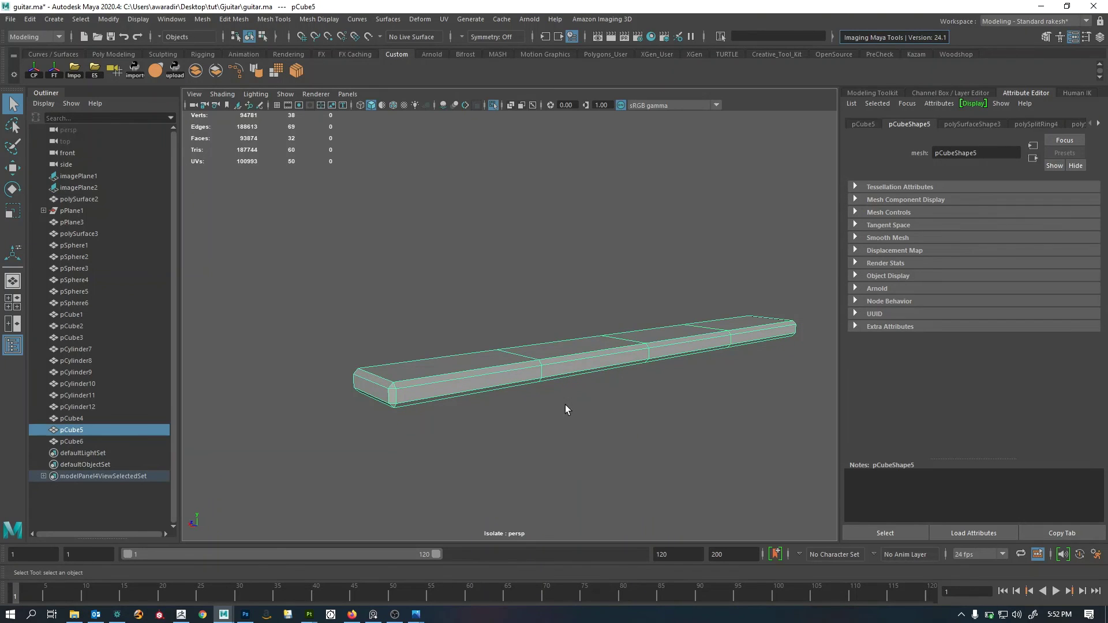
right_drag(534, 375, 580, 281)
Turn on the fret's smooth preview, exit isolation and check the rounded fret on the fretboard.
key(3)
click(580, 280)
alt+drag(568, 389, 622, 456)
click(622, 456)
key(ctrl+1)
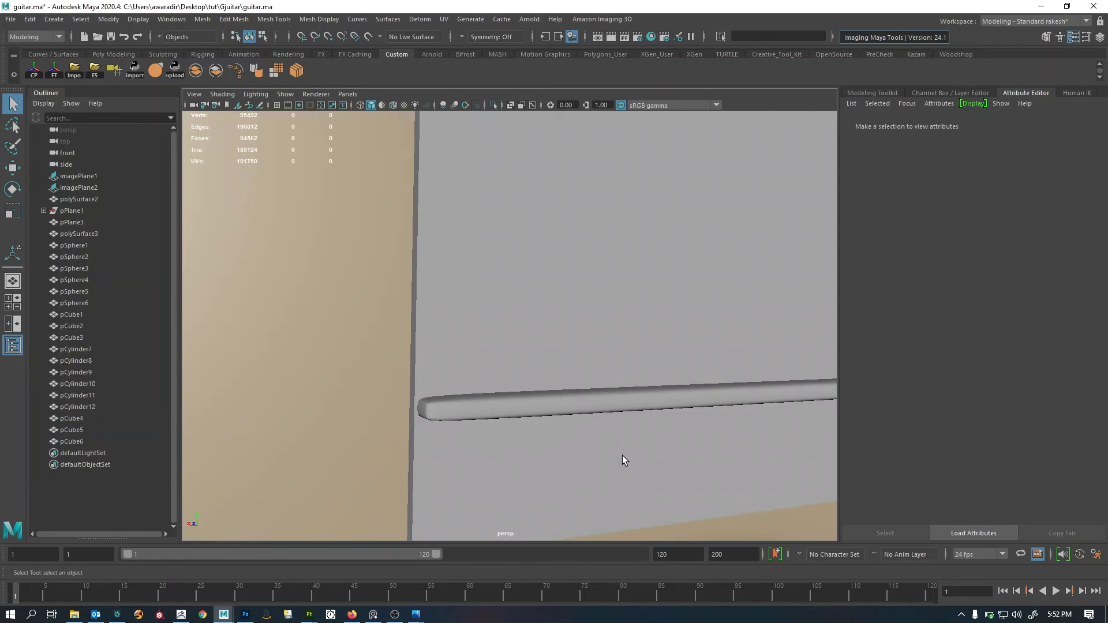
alt+right_drag(657, 375, 608, 389)
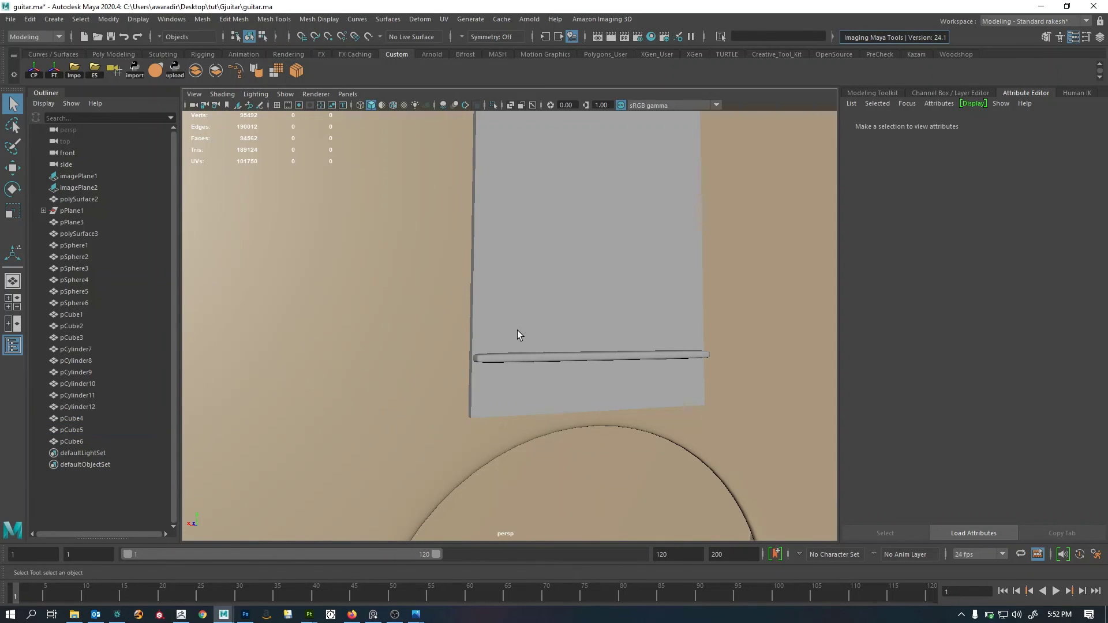
alt+drag(517, 330, 479, 330)
Duplicate the smoothed fret in the side view and move the copy up to the next fret mark.
key(space)
key(space)
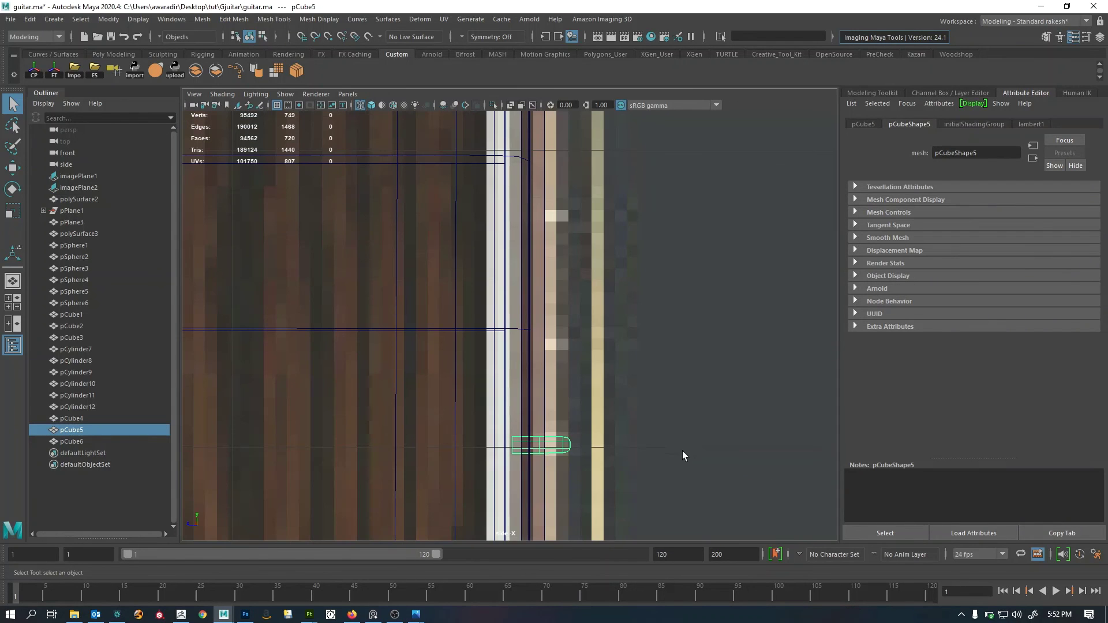
alt+middle_drag(683, 451, 657, 435)
key(ctrl+d)
key(w)
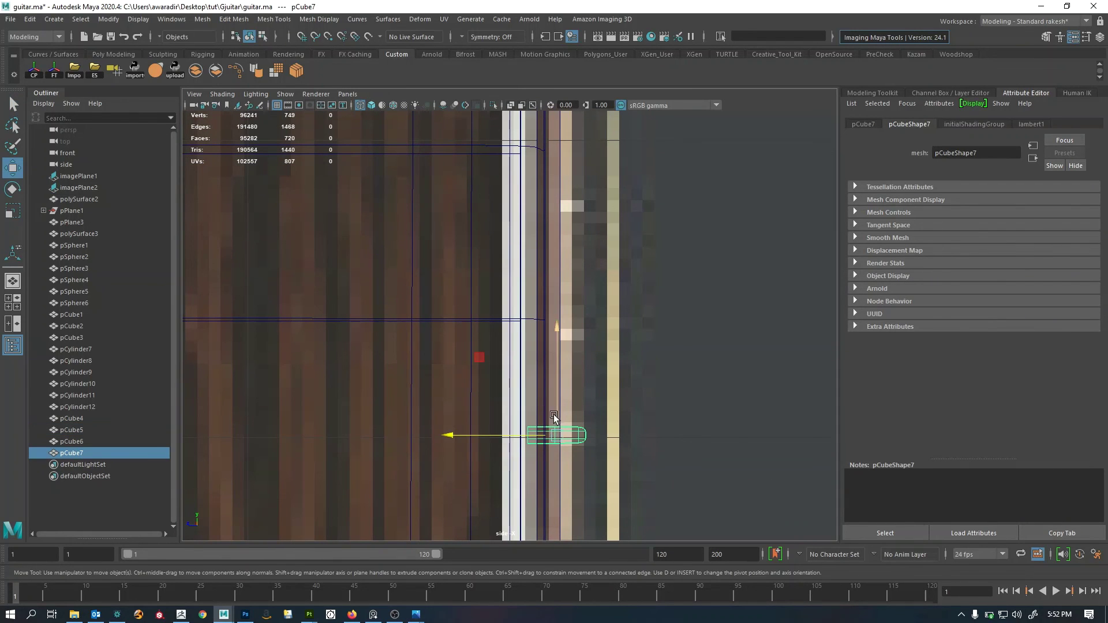
drag(555, 420, 549, 303)
Repeat the fret duplication five times, placing copies on successive fret marks up to the guitar body's upper edge.
alt+middle_drag(549, 305, 563, 382)
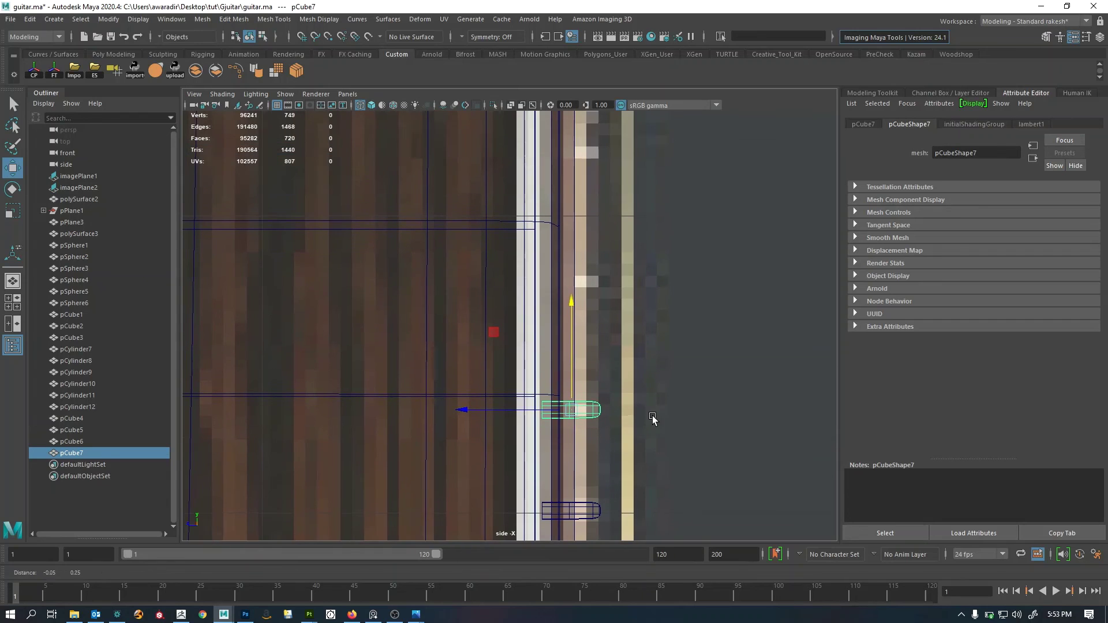
key(shift+d)
middle_drag(614, 358, 663, 418)
key(shift+d)
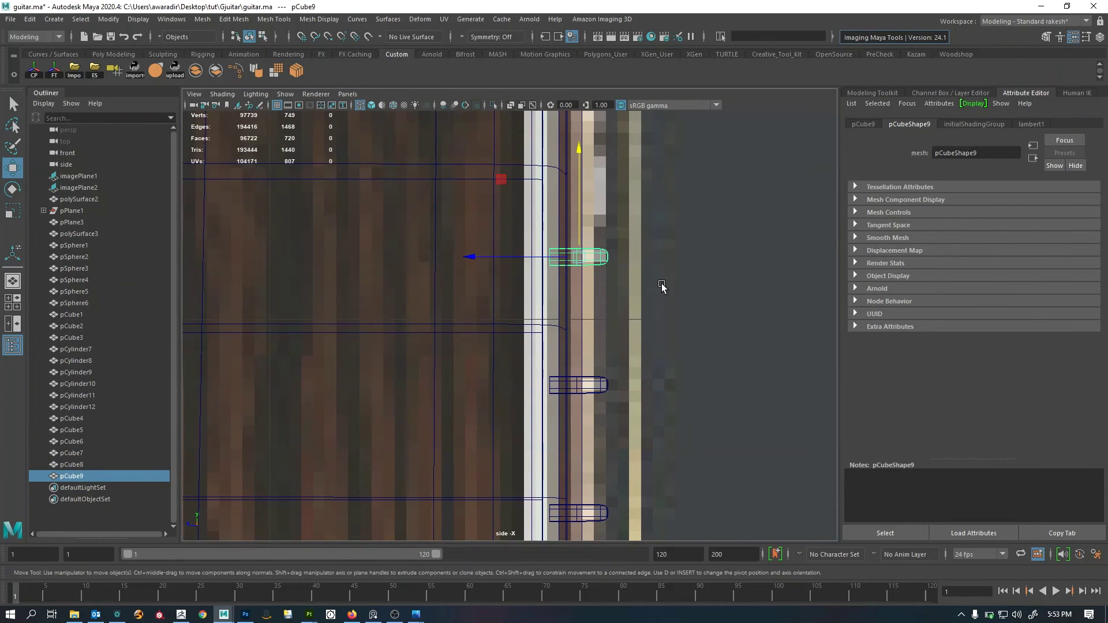
alt+middle_drag(661, 282, 662, 487)
key(shift+d)
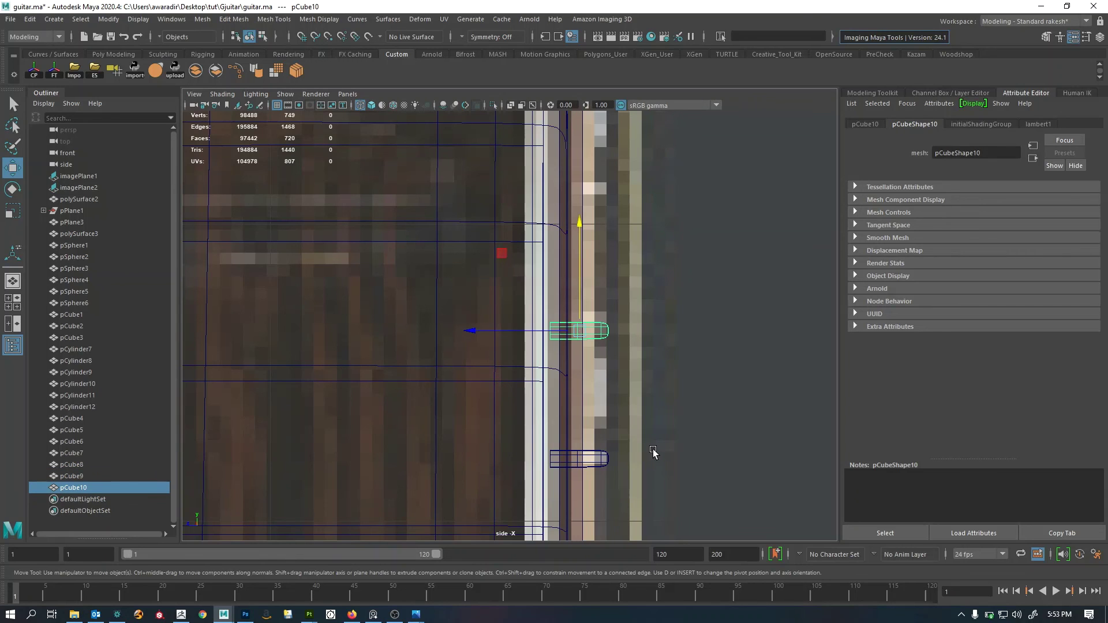
key(shift+d)
alt+middle_drag(653, 297, 653, 410)
key(shift+d)
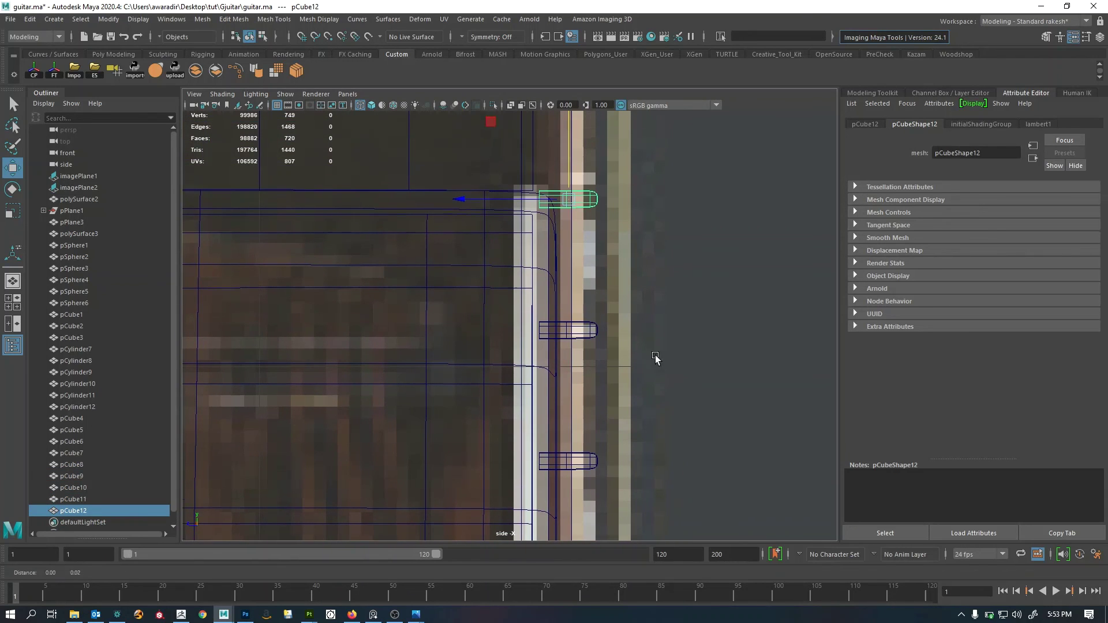
Add four more fret copies on the fret marks above the body, along the neck heel.
alt+middle_drag(656, 355, 657, 425)
alt+middle_drag(666, 368, 663, 519)
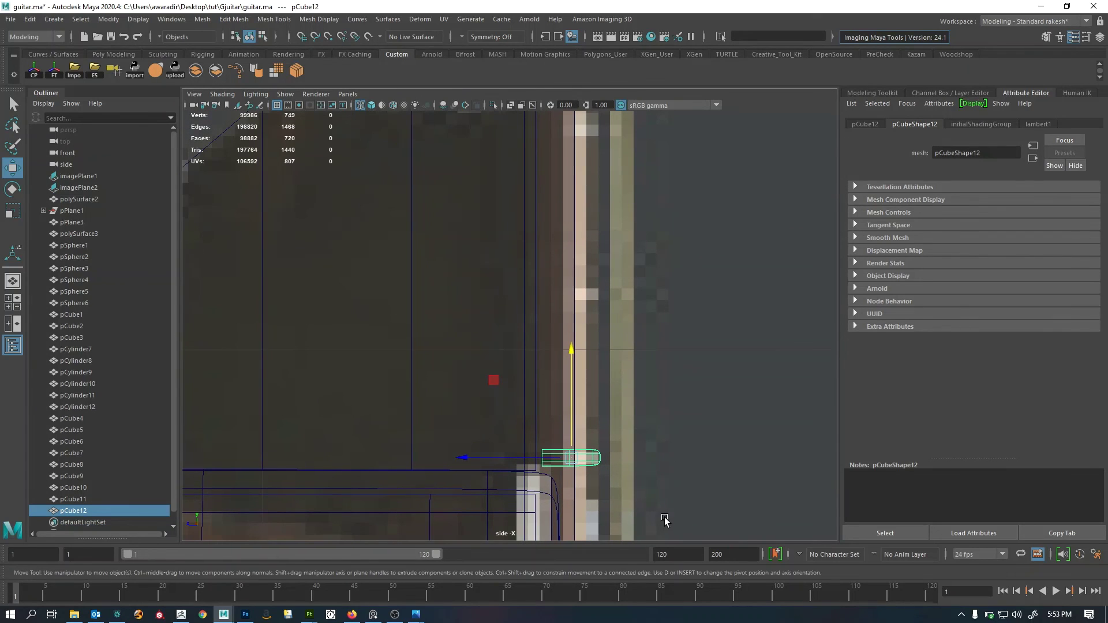
key(shift+d)
key(shift+d)
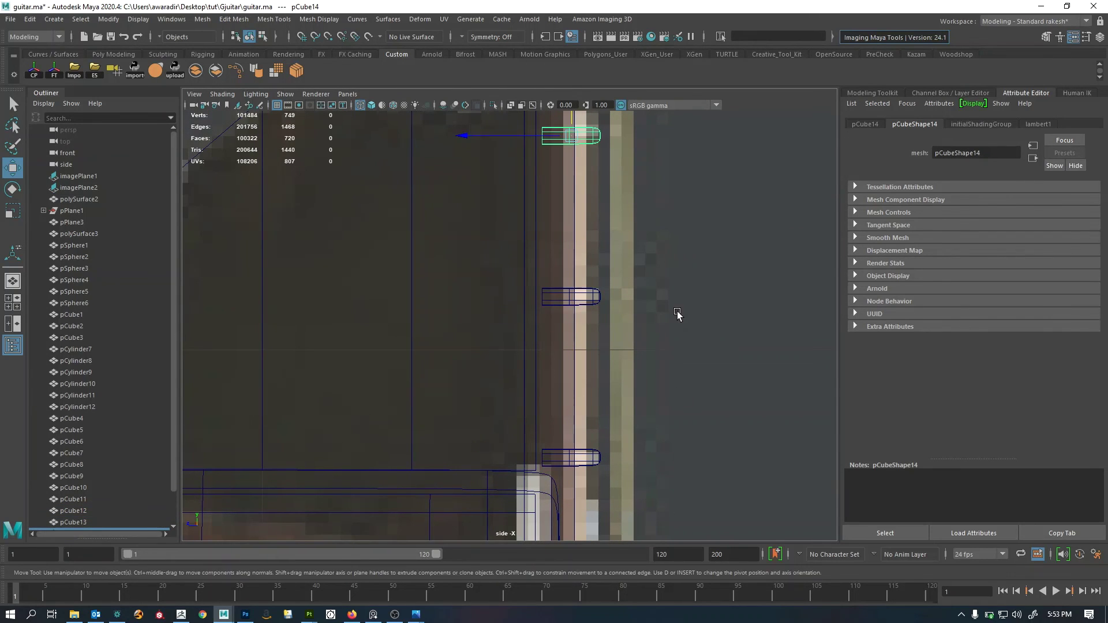
alt+middle_drag(677, 311, 704, 488)
key(ctrl+d)
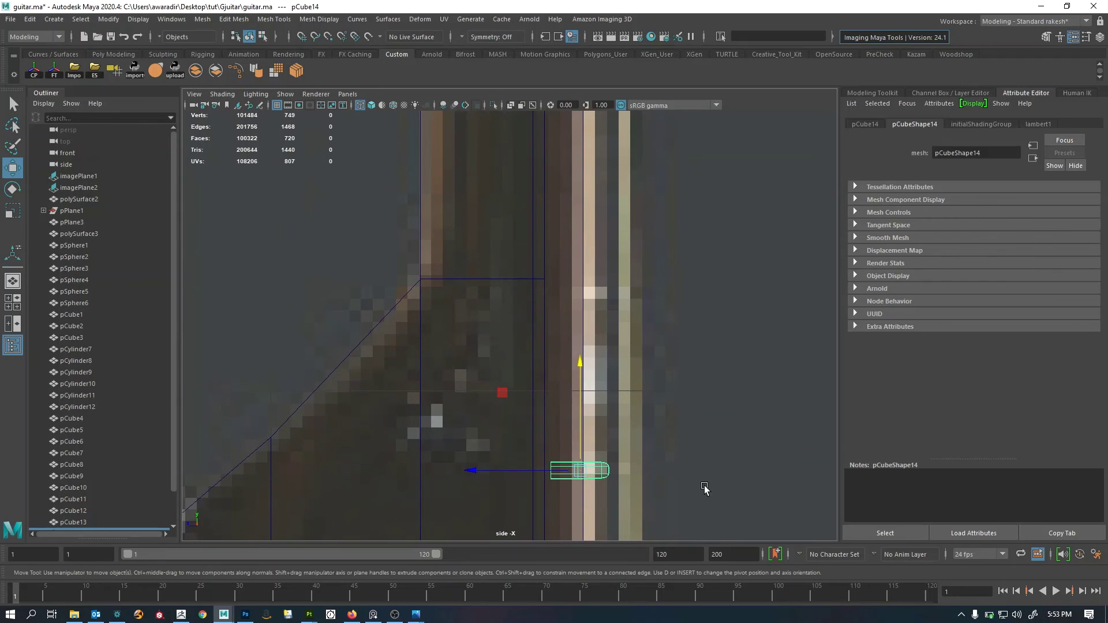
key(shift+d)
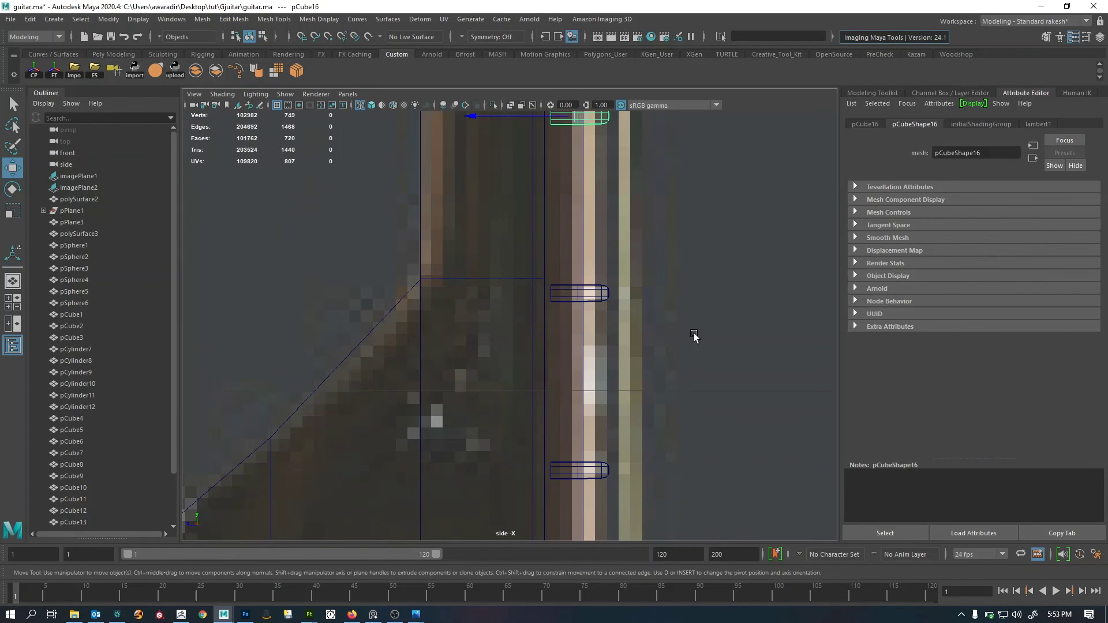
Duplicate the fret three more times up the neck, placing each copy on the next fret mark of the side reference.
alt+middle_drag(693, 335, 687, 415)
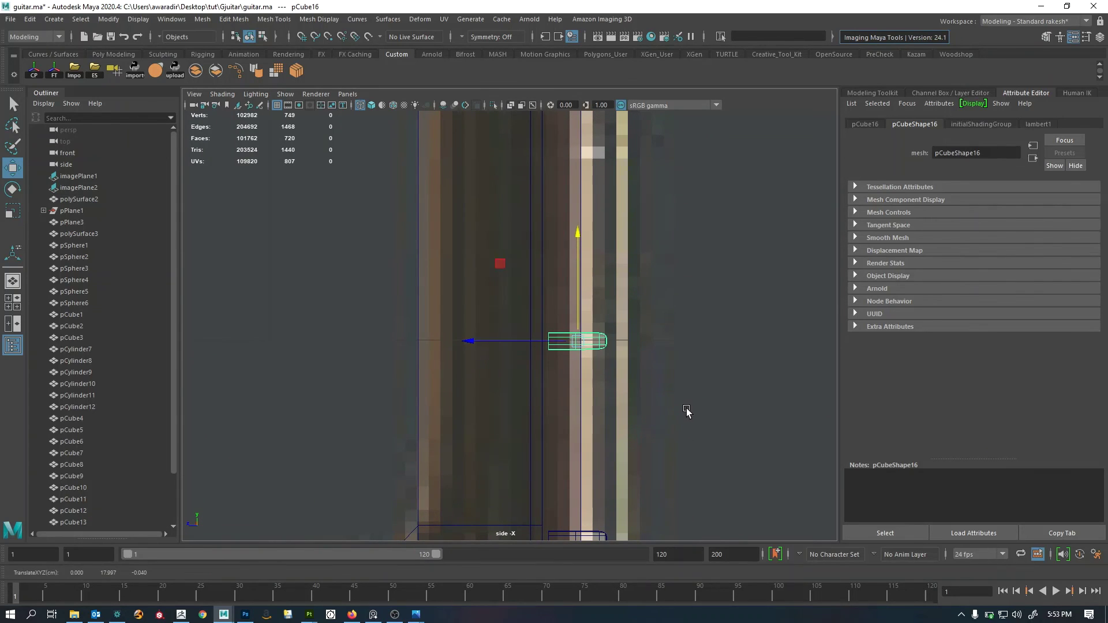
alt+right_drag(742, 361, 699, 361)
alt+middle_drag(664, 323, 634, 456)
alt+right_drag(635, 456, 670, 439)
alt+middle_drag(670, 436, 662, 409)
key(shift+d)
key(shift+d)
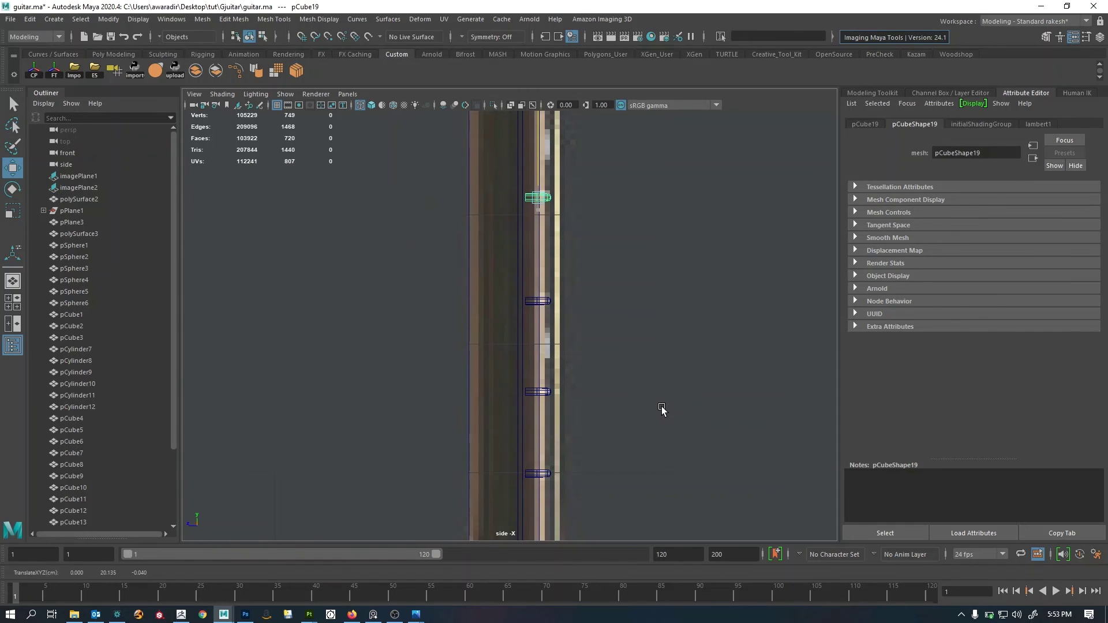
Add six more fret copies on the successive fret marks up to the last one below the nut.
alt+middle_drag(641, 320, 648, 494)
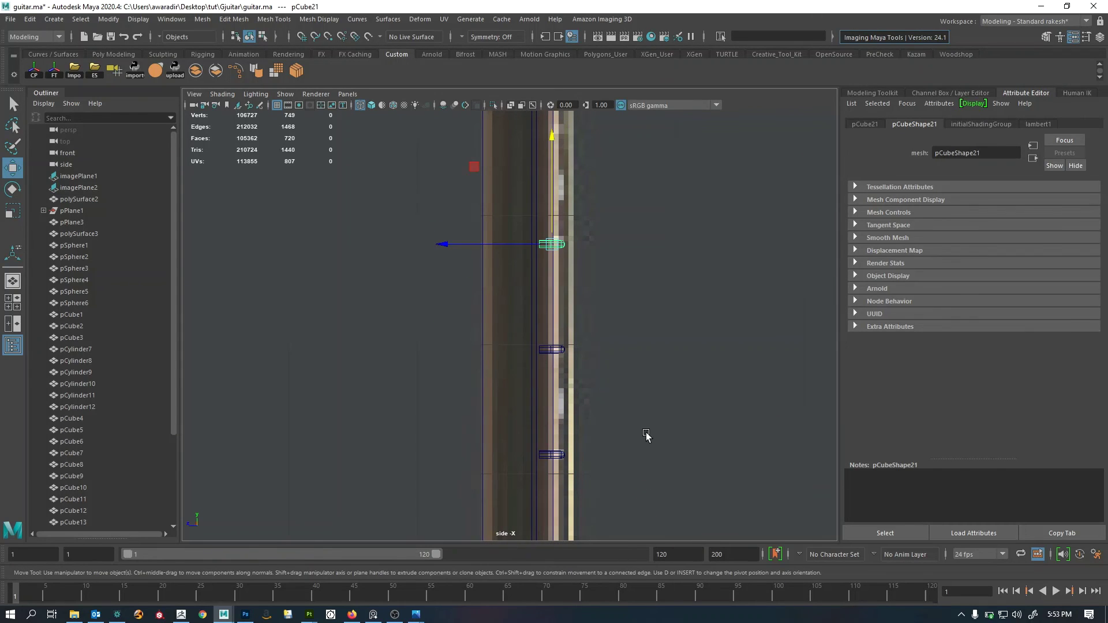
alt+middle_drag(646, 428, 647, 480)
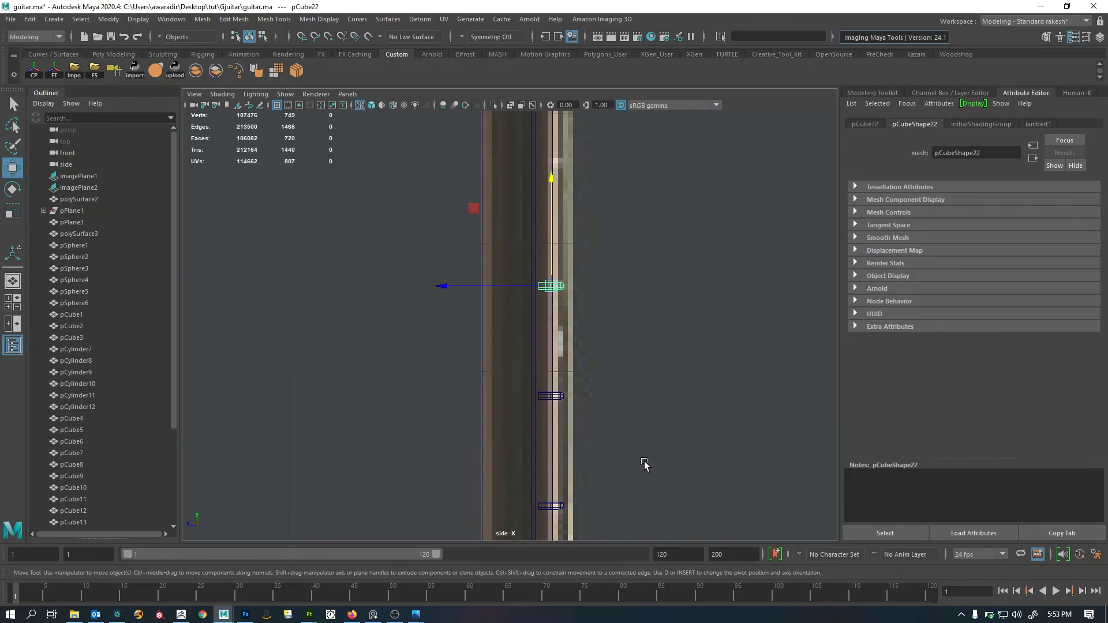
mouse_move(652, 330)
alt+middle_down()
mouse_move(640, 482)
mouse_move(634, 437)
alt+middle_up()
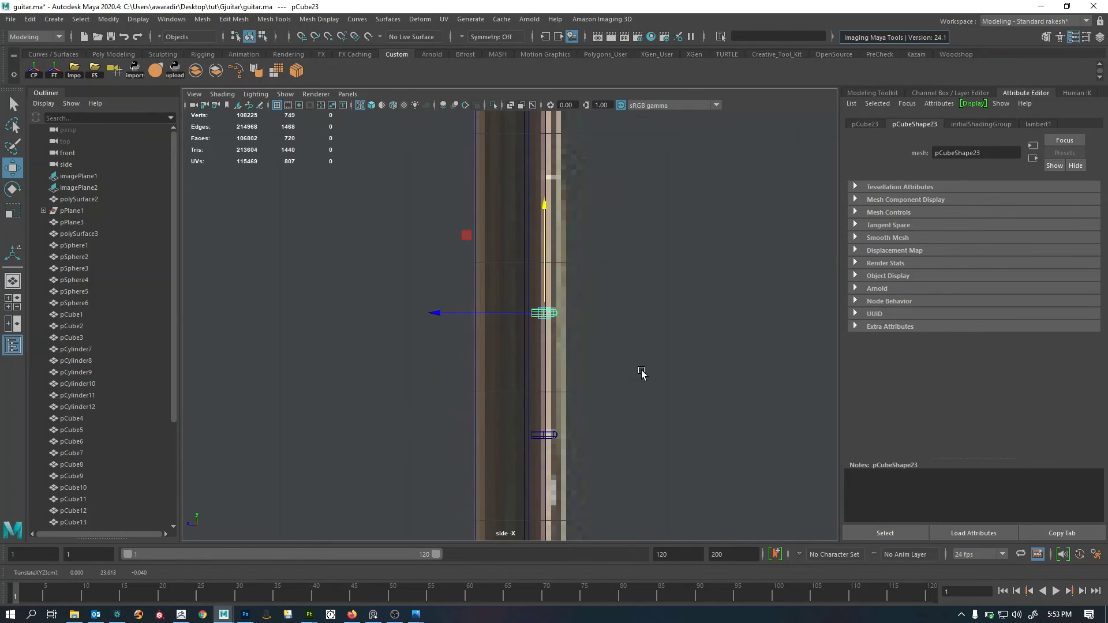
alt+middle_drag(642, 380, 641, 514)
key(shift+d)
mouse_move(642, 448)
middle_down()
mouse_move(642, 434)
mouse_move(639, 443)
middle_up()
key(shift+d)
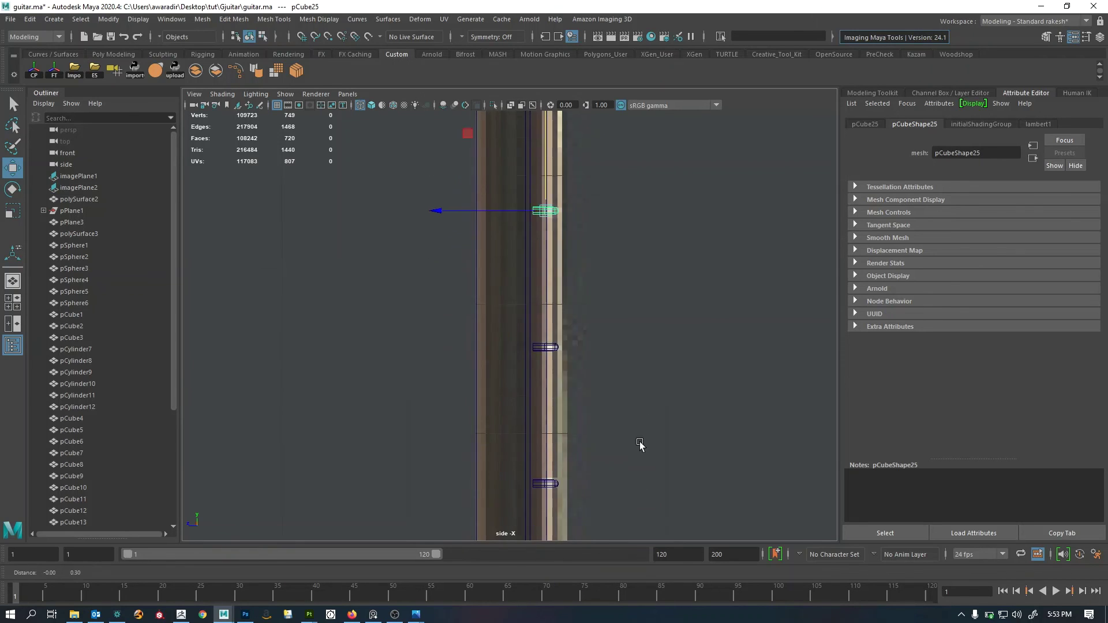
alt+middle_drag(638, 295, 635, 446)
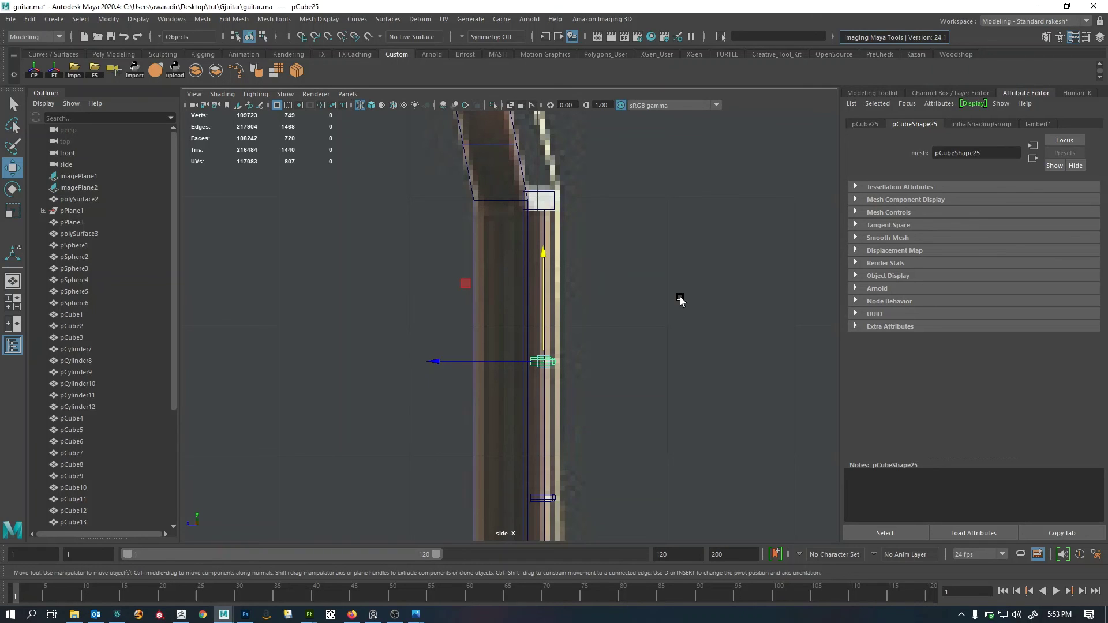
Check the spacing and fit of all the fret copies along the neck in the perspective view.
key(space)
key(space)
alt+drag(404, 312, 462, 306)
alt+right_drag(462, 306, 428, 284)
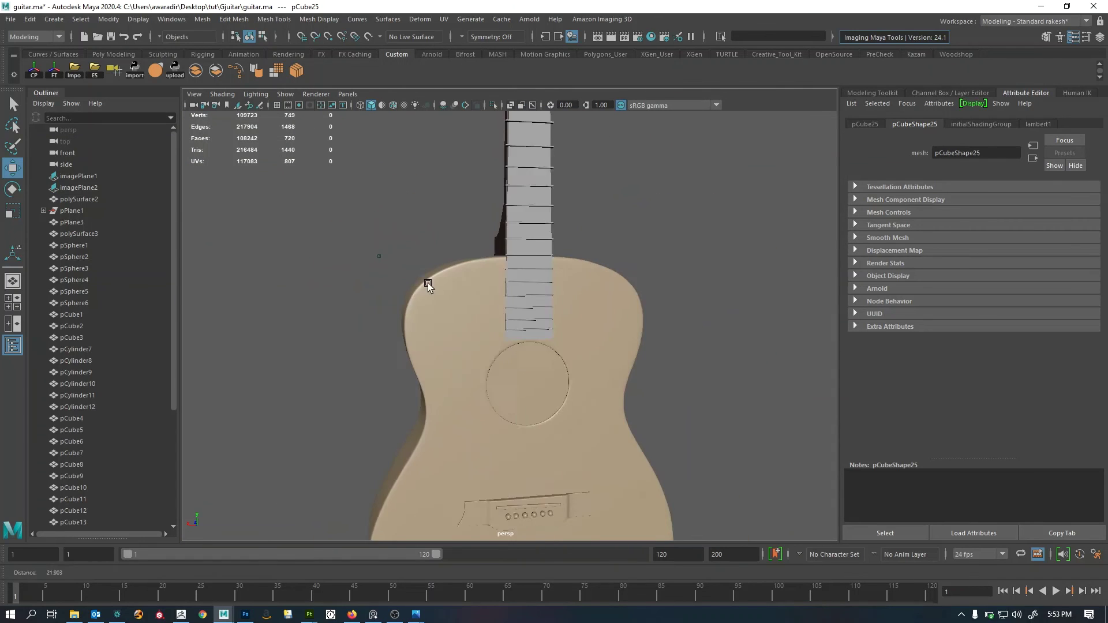
alt+drag(427, 283, 505, 329)
alt+right_drag(505, 329, 814, 319)
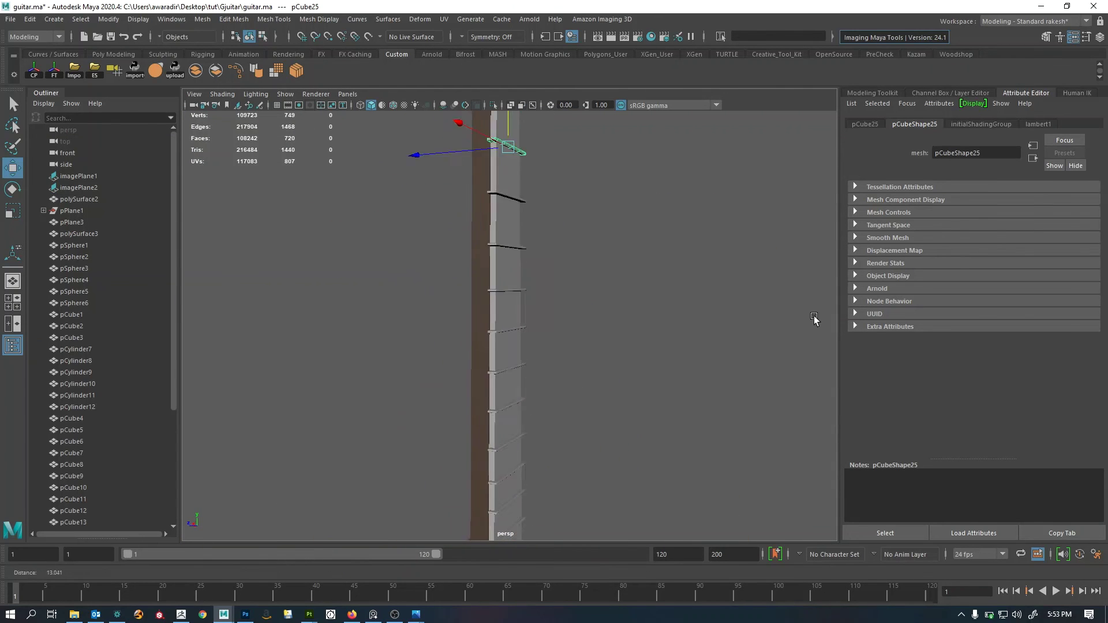
alt+drag(814, 320, 574, 341)
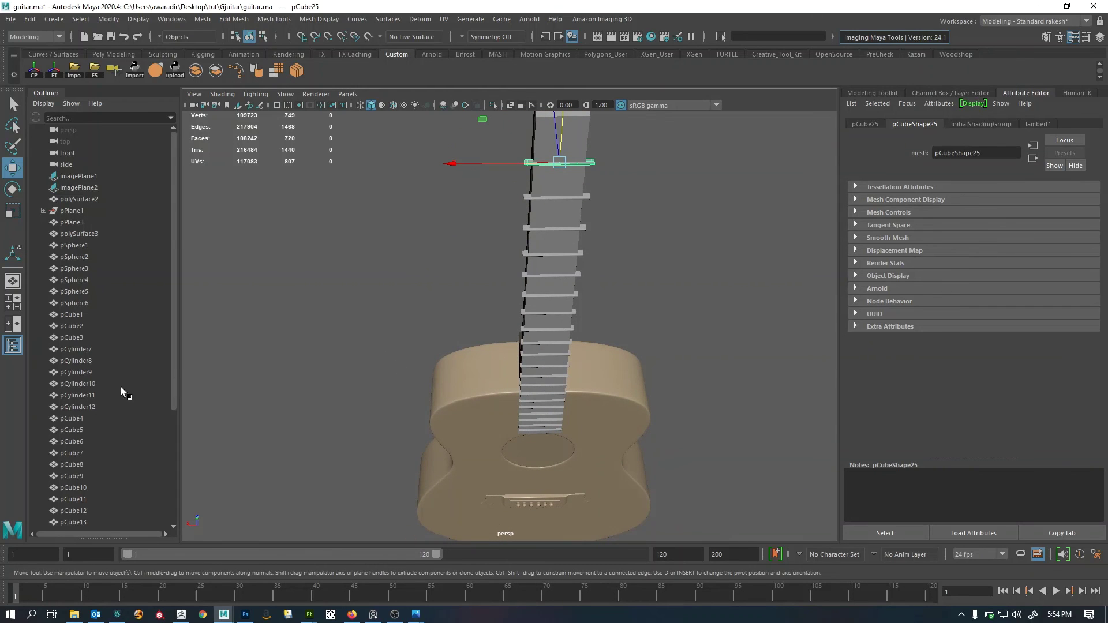
Combine pCube4 through pCube25, leaving out pCube6, into a single mesh.
scroll(110, 415, down, 5)
shift+click(101, 258)
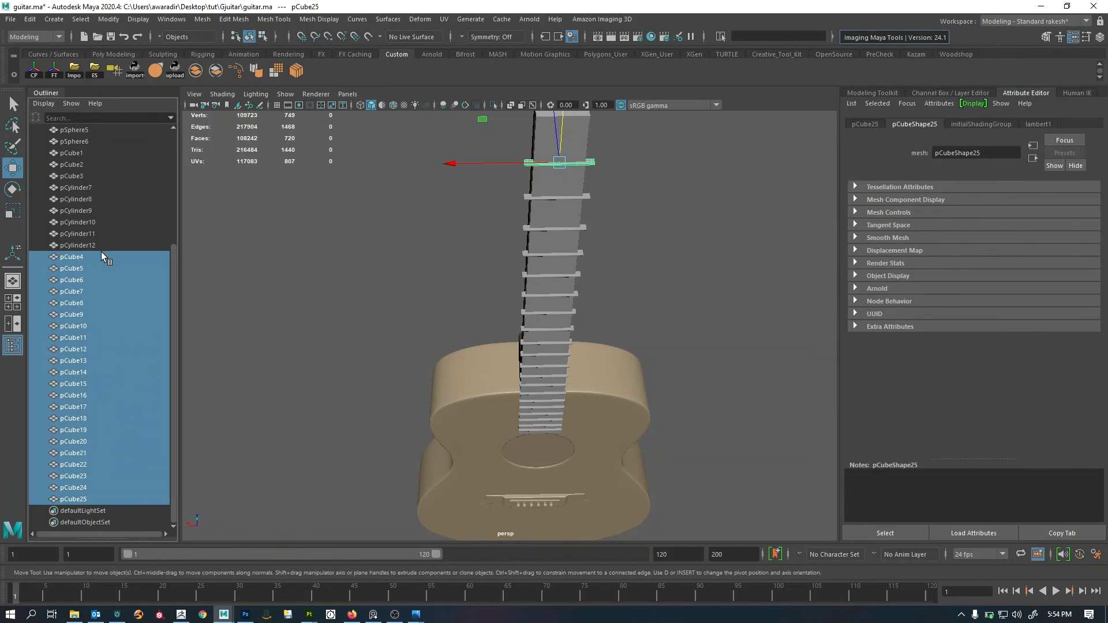
ctrl+click(571, 146)
alt+right_drag(572, 146, 425, 269)
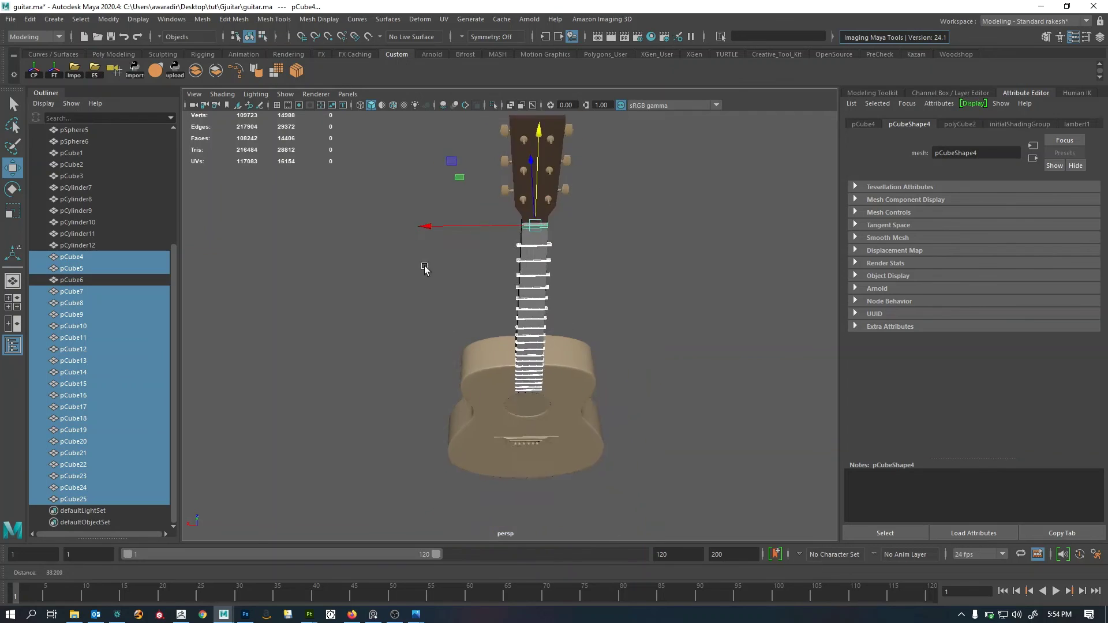
alt+drag(425, 270, 534, 378)
alt+middle_drag(533, 378, 518, 287)
scroll(518, 288, up, 6)
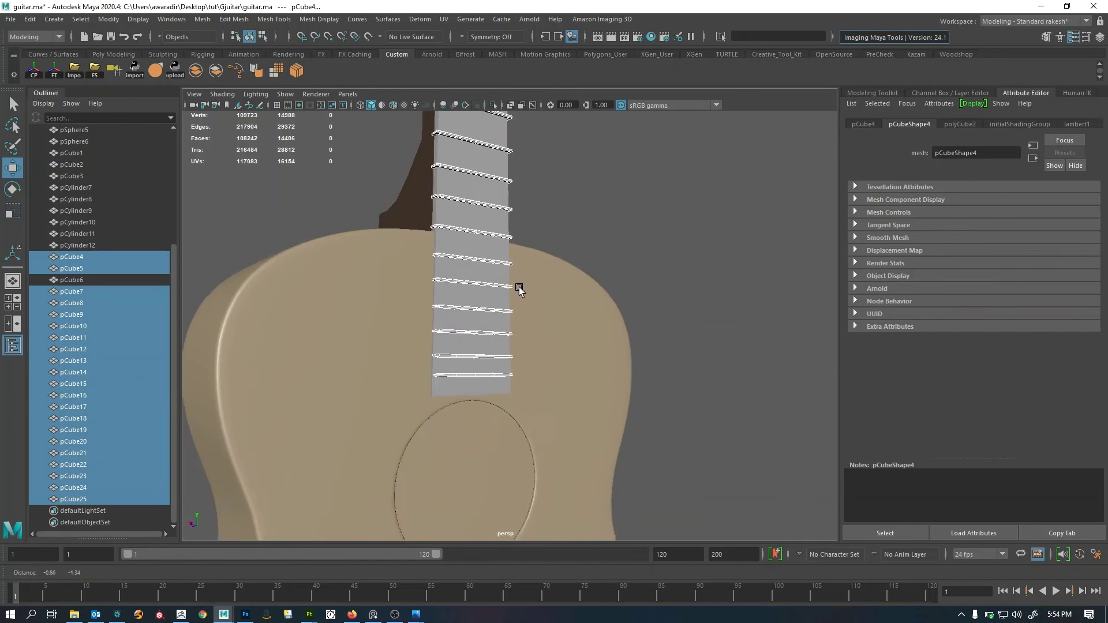
alt+drag(519, 289, 493, 267)
alt+right_drag(493, 266, 315, 341)
alt+middle_drag(563, 214, 524, 366)
alt+drag(524, 366, 462, 353)
alt+right_drag(462, 353, 335, 365)
alt+middle_drag(454, 292, 444, 325)
click(195, 70)
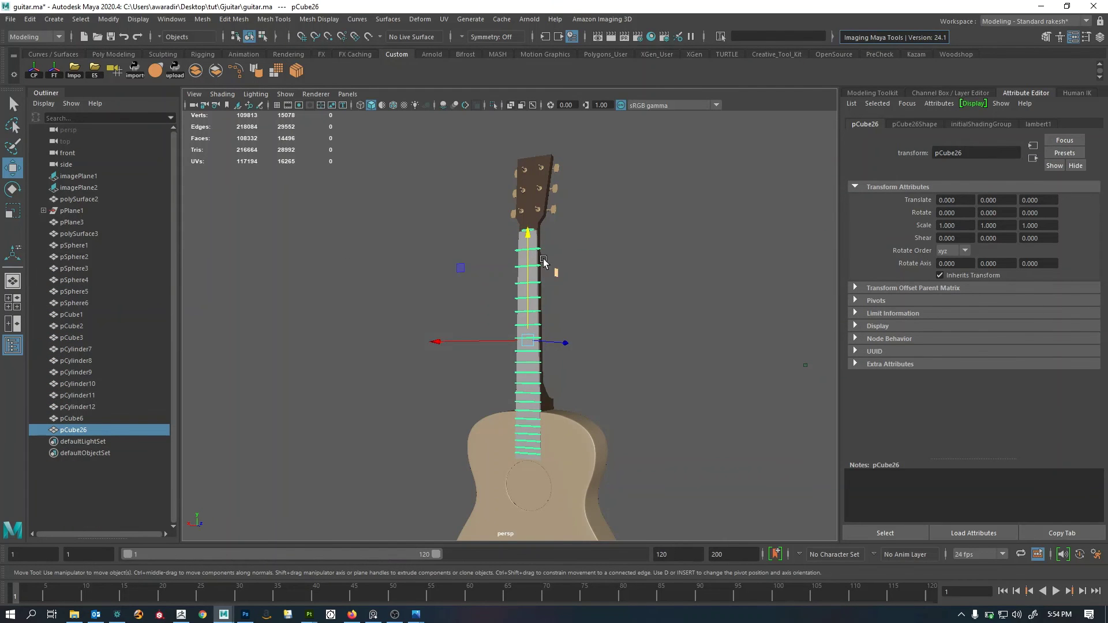
Apply a lattice deformer to the combined frets in the front view and set its T divisions to 2.
key(space)
key(space)
alt+right_drag(587, 233, 581, 439)
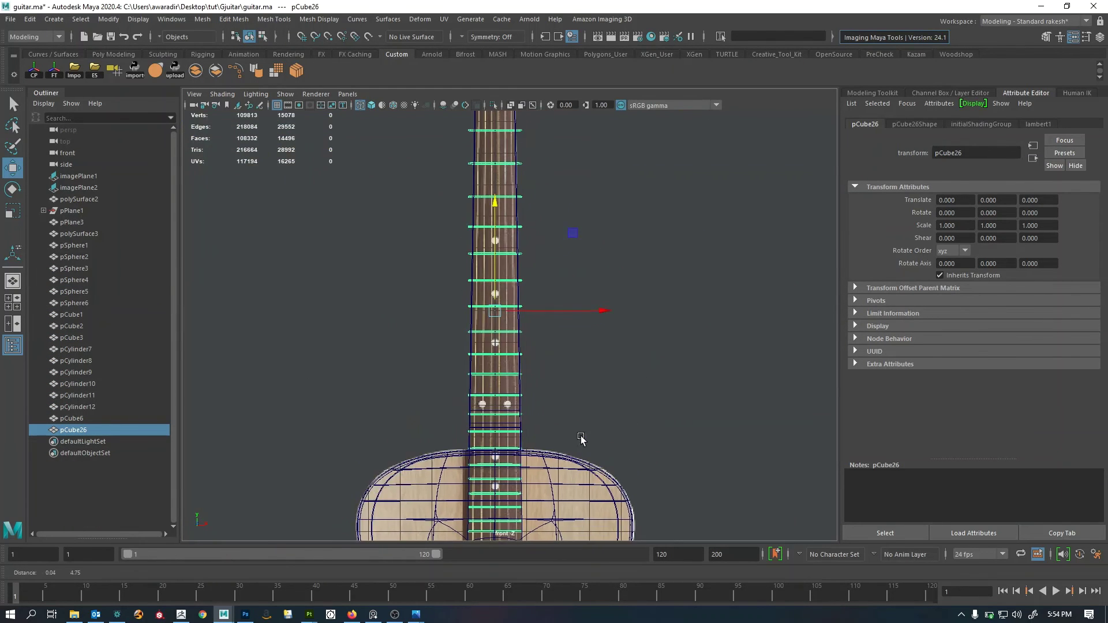
alt+middle_drag(580, 439, 576, 448)
click(420, 20)
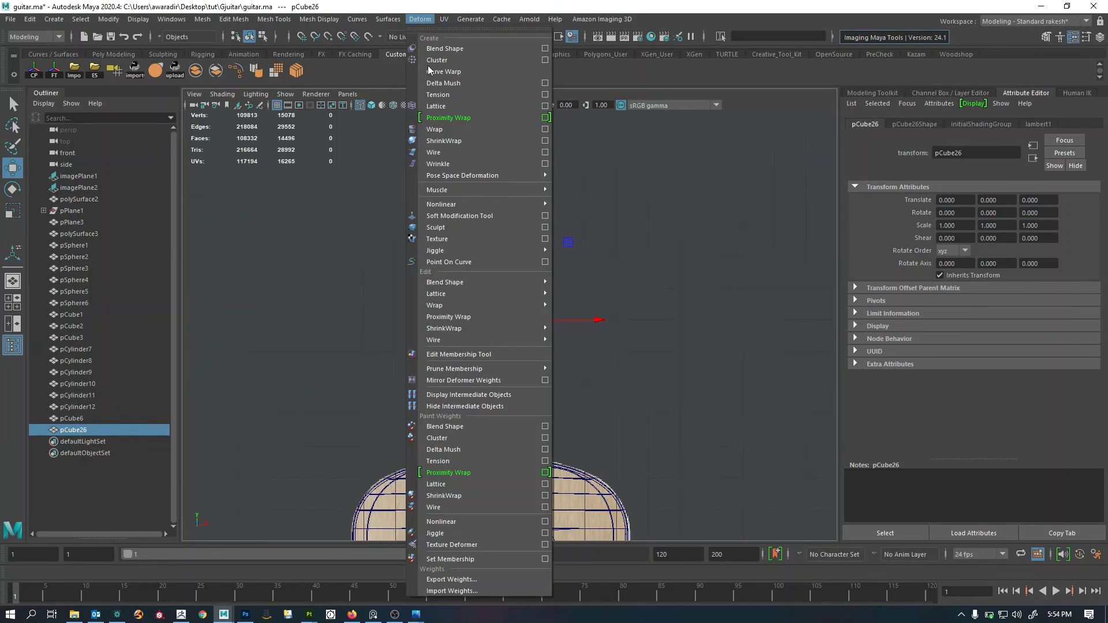
click(460, 104)
alt+right_drag(448, 254, 413, 231)
alt+middle_drag(413, 231, 414, 342)
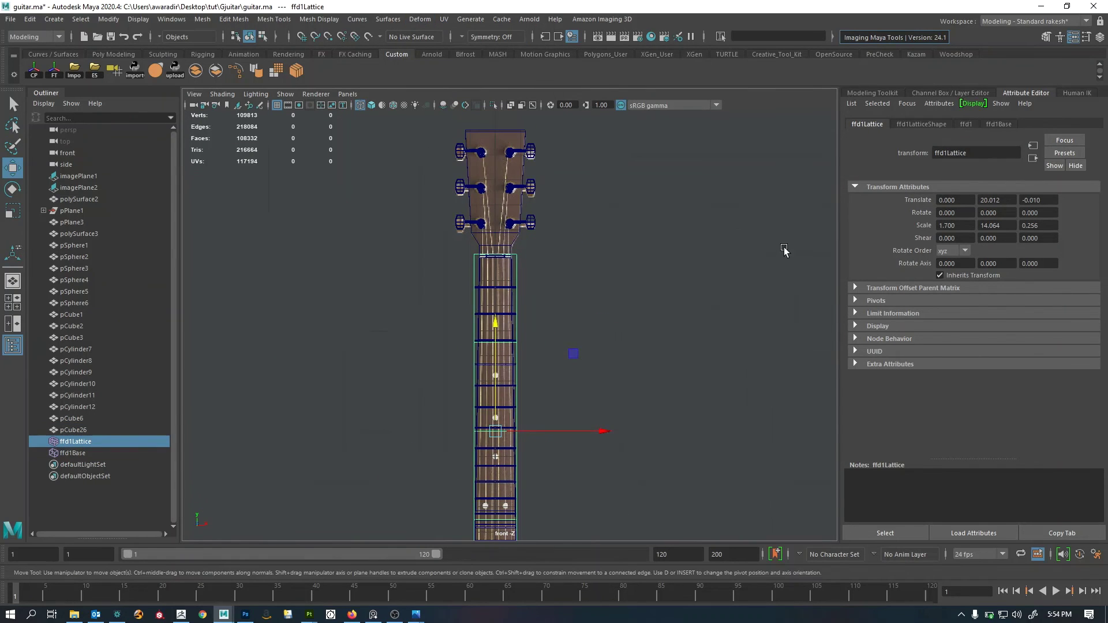
key(ctrl+a)
click(1047, 259)
middle_drag(745, 292, 719, 292)
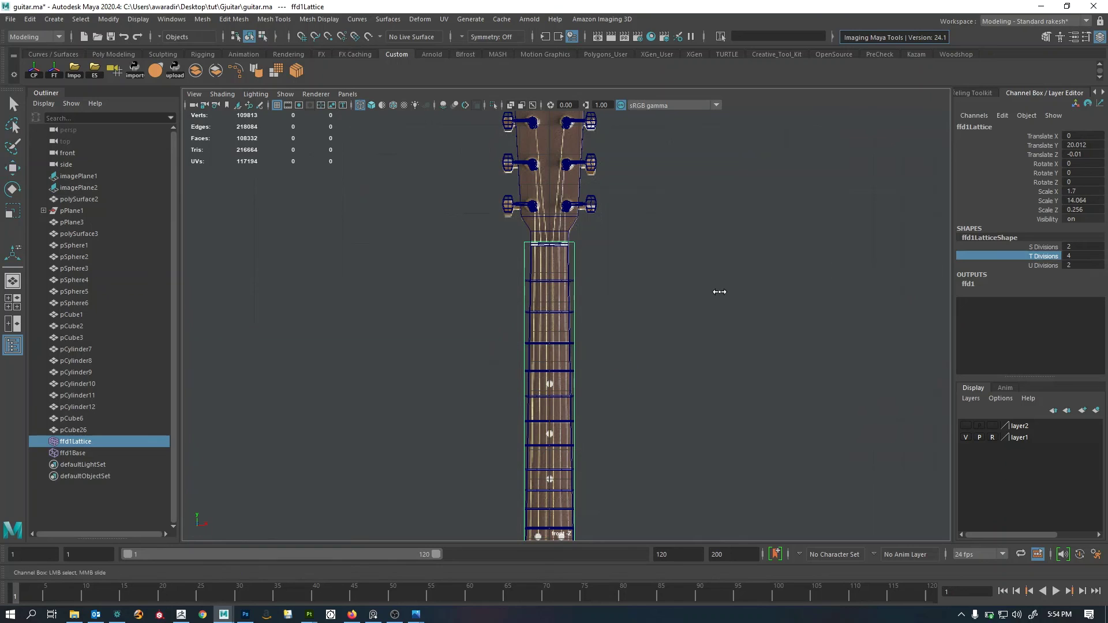
Scale the lattice's upper points inward to about 0.744 in width so the frets follow the neck's taper at the nut.
key(w)
right_drag(629, 259, 626, 223)
drag(411, 292, 713, 166)
alt+right_drag(713, 166, 719, 286)
alt+middle_drag(719, 286, 700, 396)
key(r)
drag(616, 263, 590, 283)
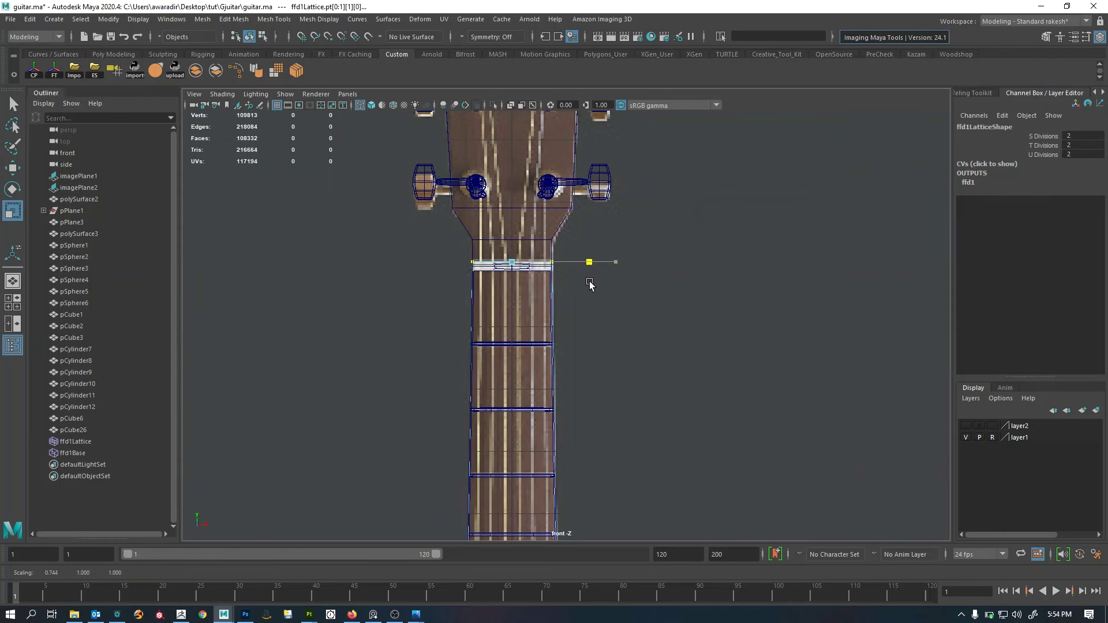
Delete the tapered frets' construction history to bake the lattice deformation, and check the whole guitar in perspective.
key(space)
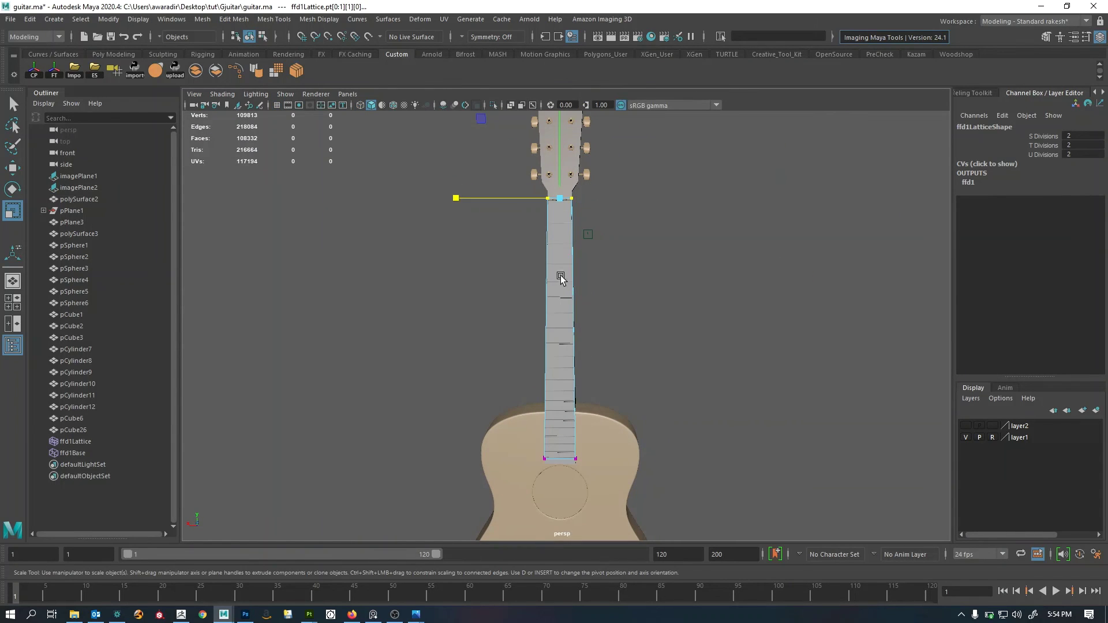
click(563, 276)
drag(526, 295, 635, 349)
key(alt+shift+d)
click(681, 314)
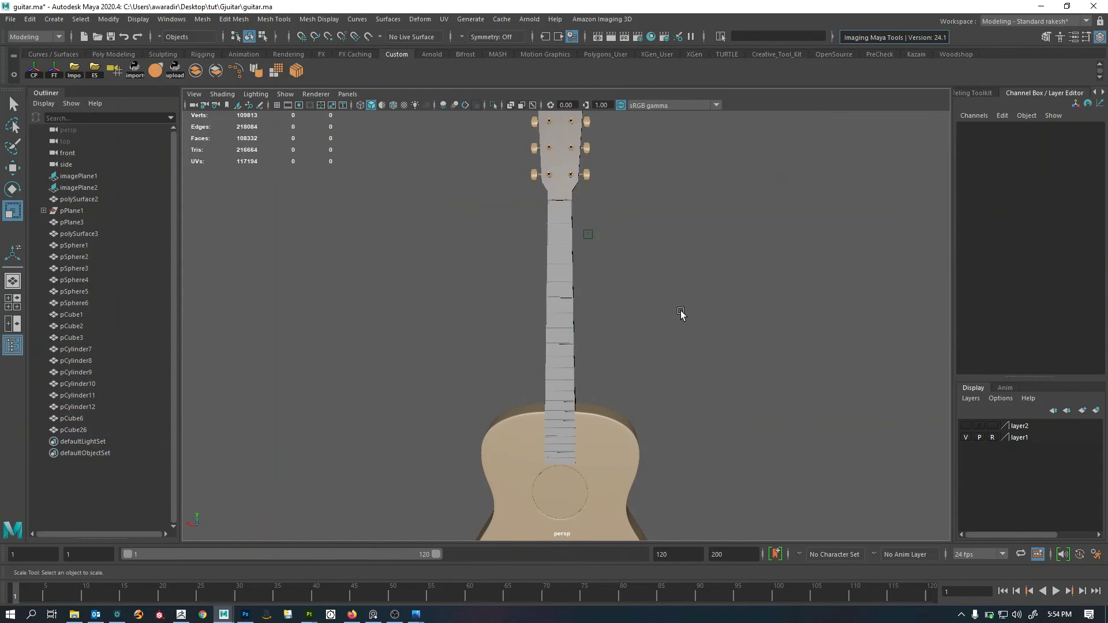
scroll(593, 319, down, 5)
alt+drag(592, 319, 874, 363)
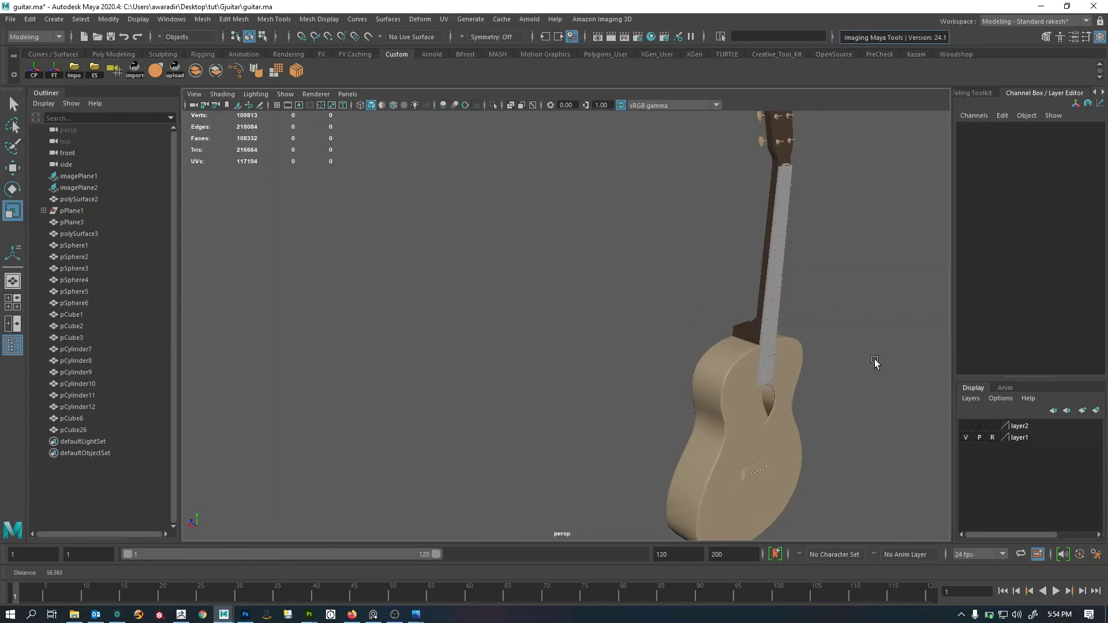
alt+middle_drag(874, 364, 487, 366)
alt+right_drag(487, 366, 453, 290)
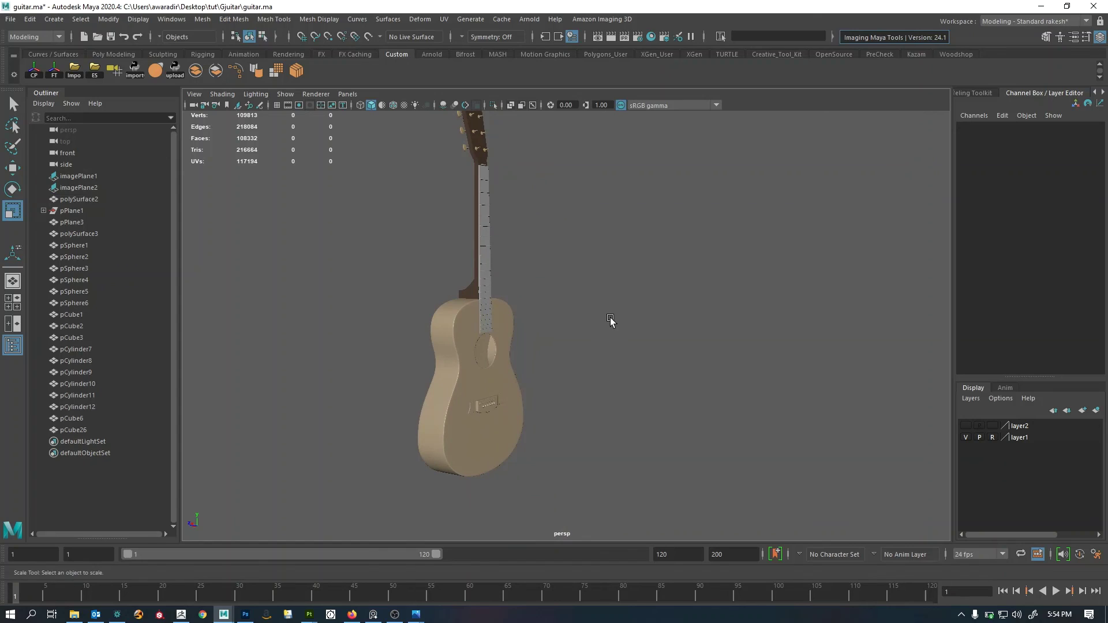